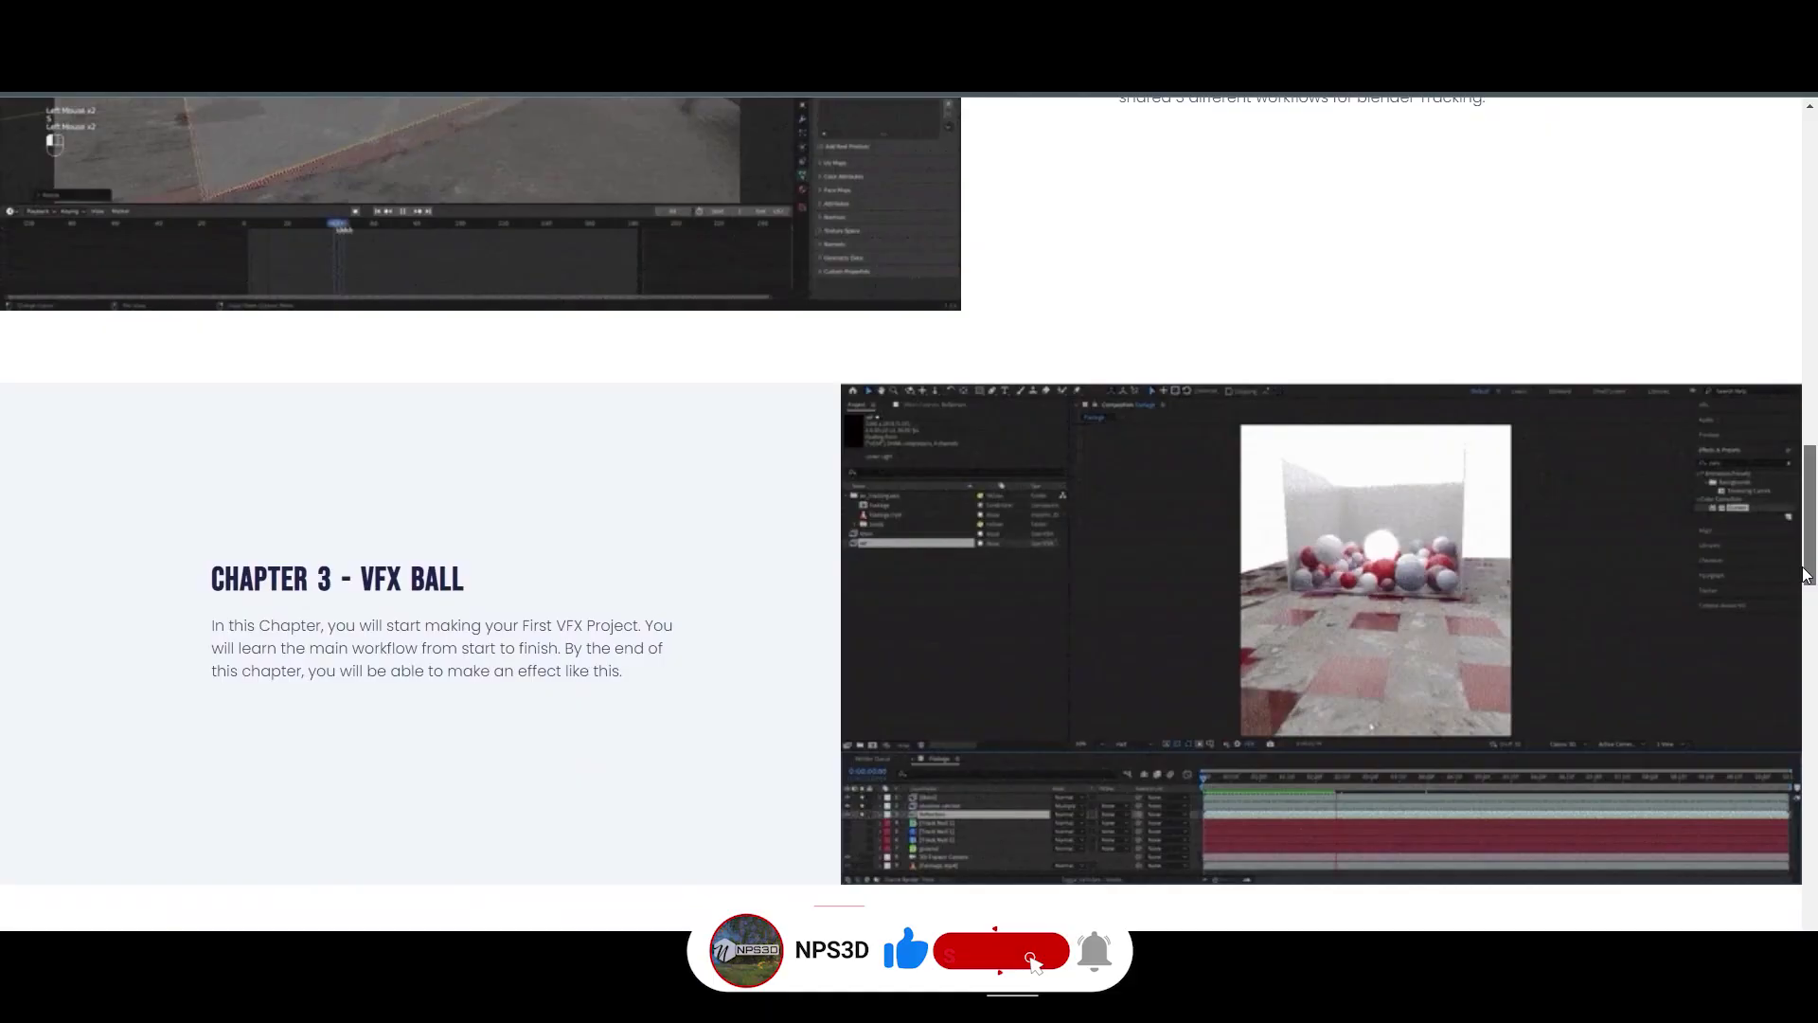
{"action": "left_click_drag", "start_coordinate": [1804, 575], "coordinate": [1792, 663]}
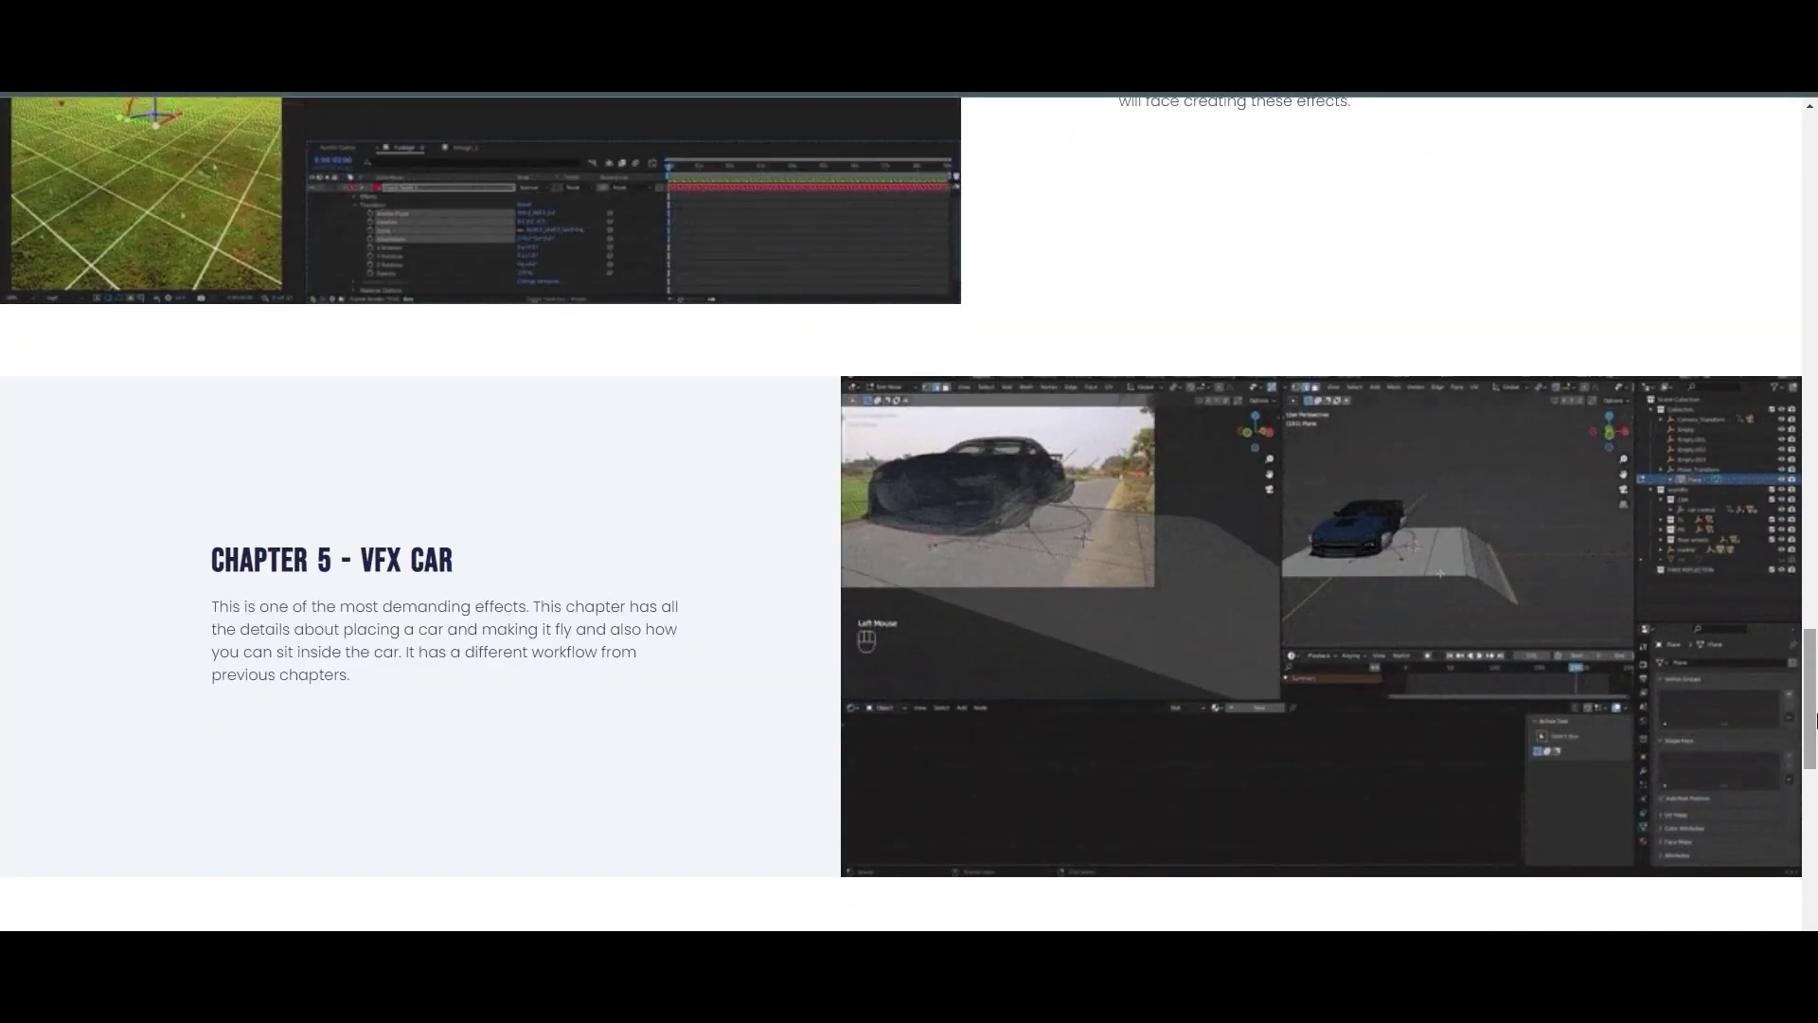
{"action": "left_click_drag", "start_coordinate": [1815, 720], "coordinate": [1815, 793]}
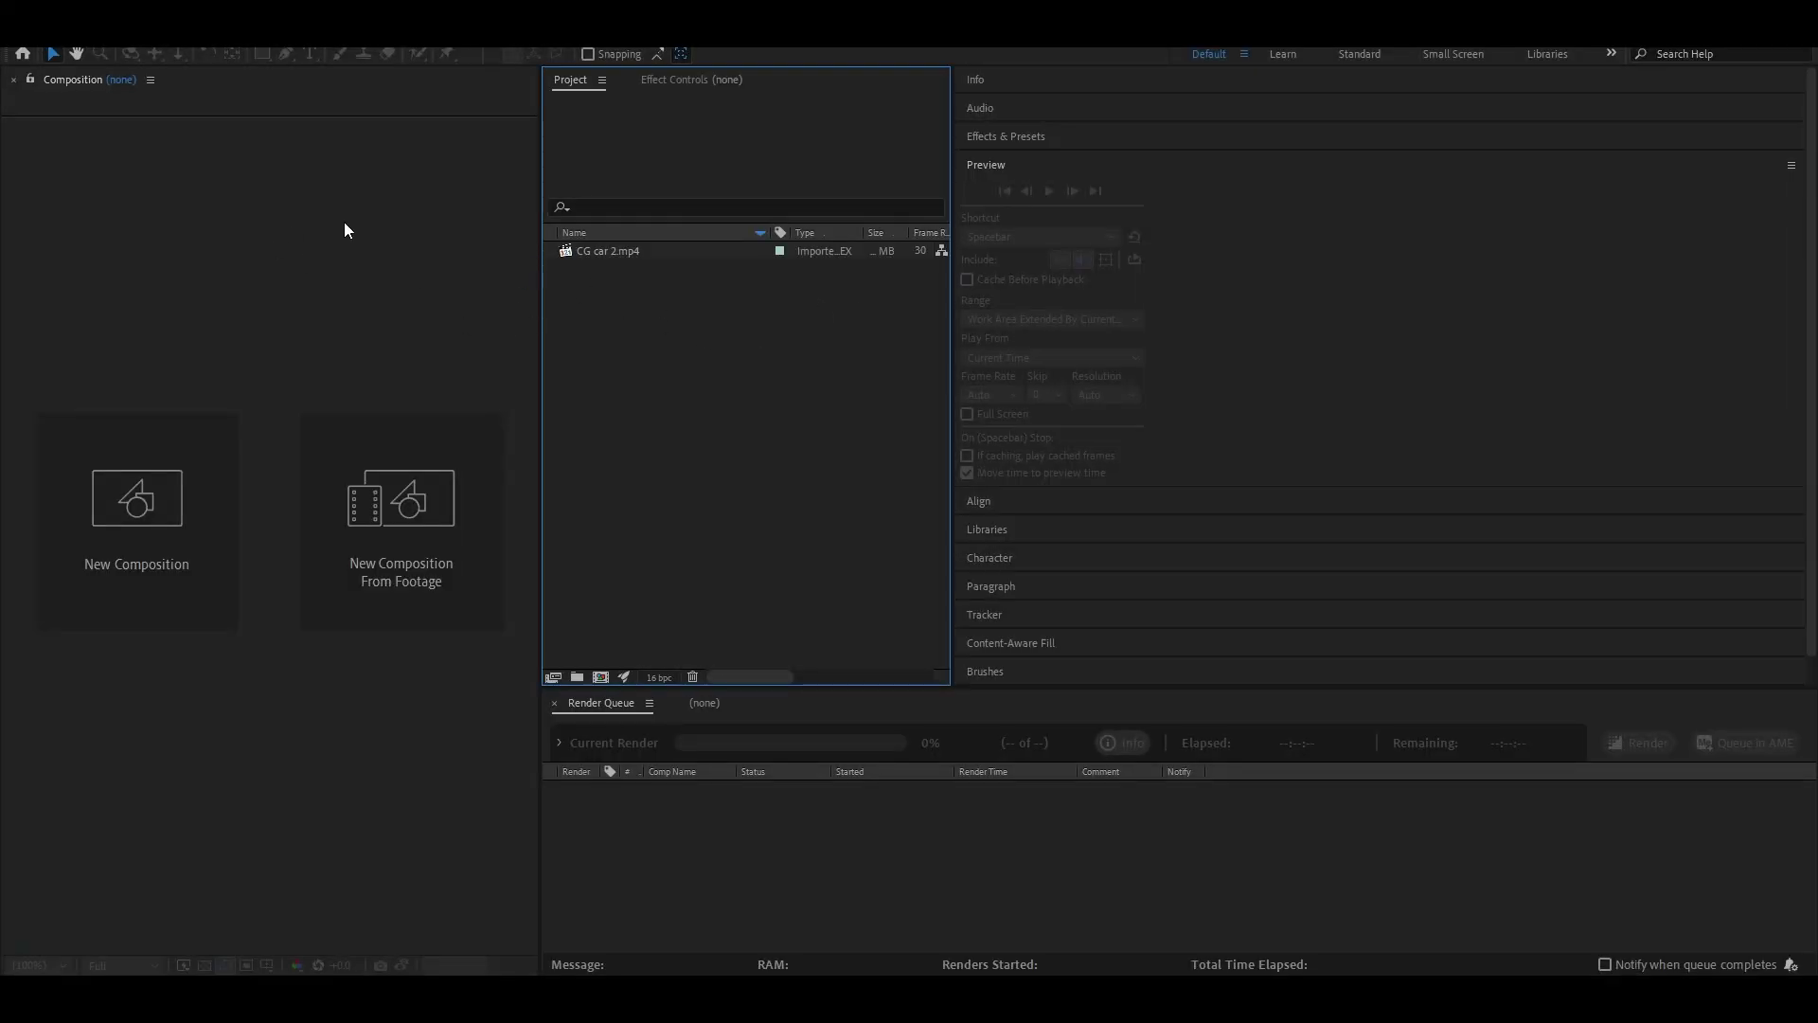
- Create a new composition from the CG car 2.mp4 footage
{"action": "left_click_drag", "start_coordinate": [596, 251], "coordinate": [713, 253]}
{"action": "left_click_drag", "start_coordinate": [647, 595], "coordinate": [601, 676]}
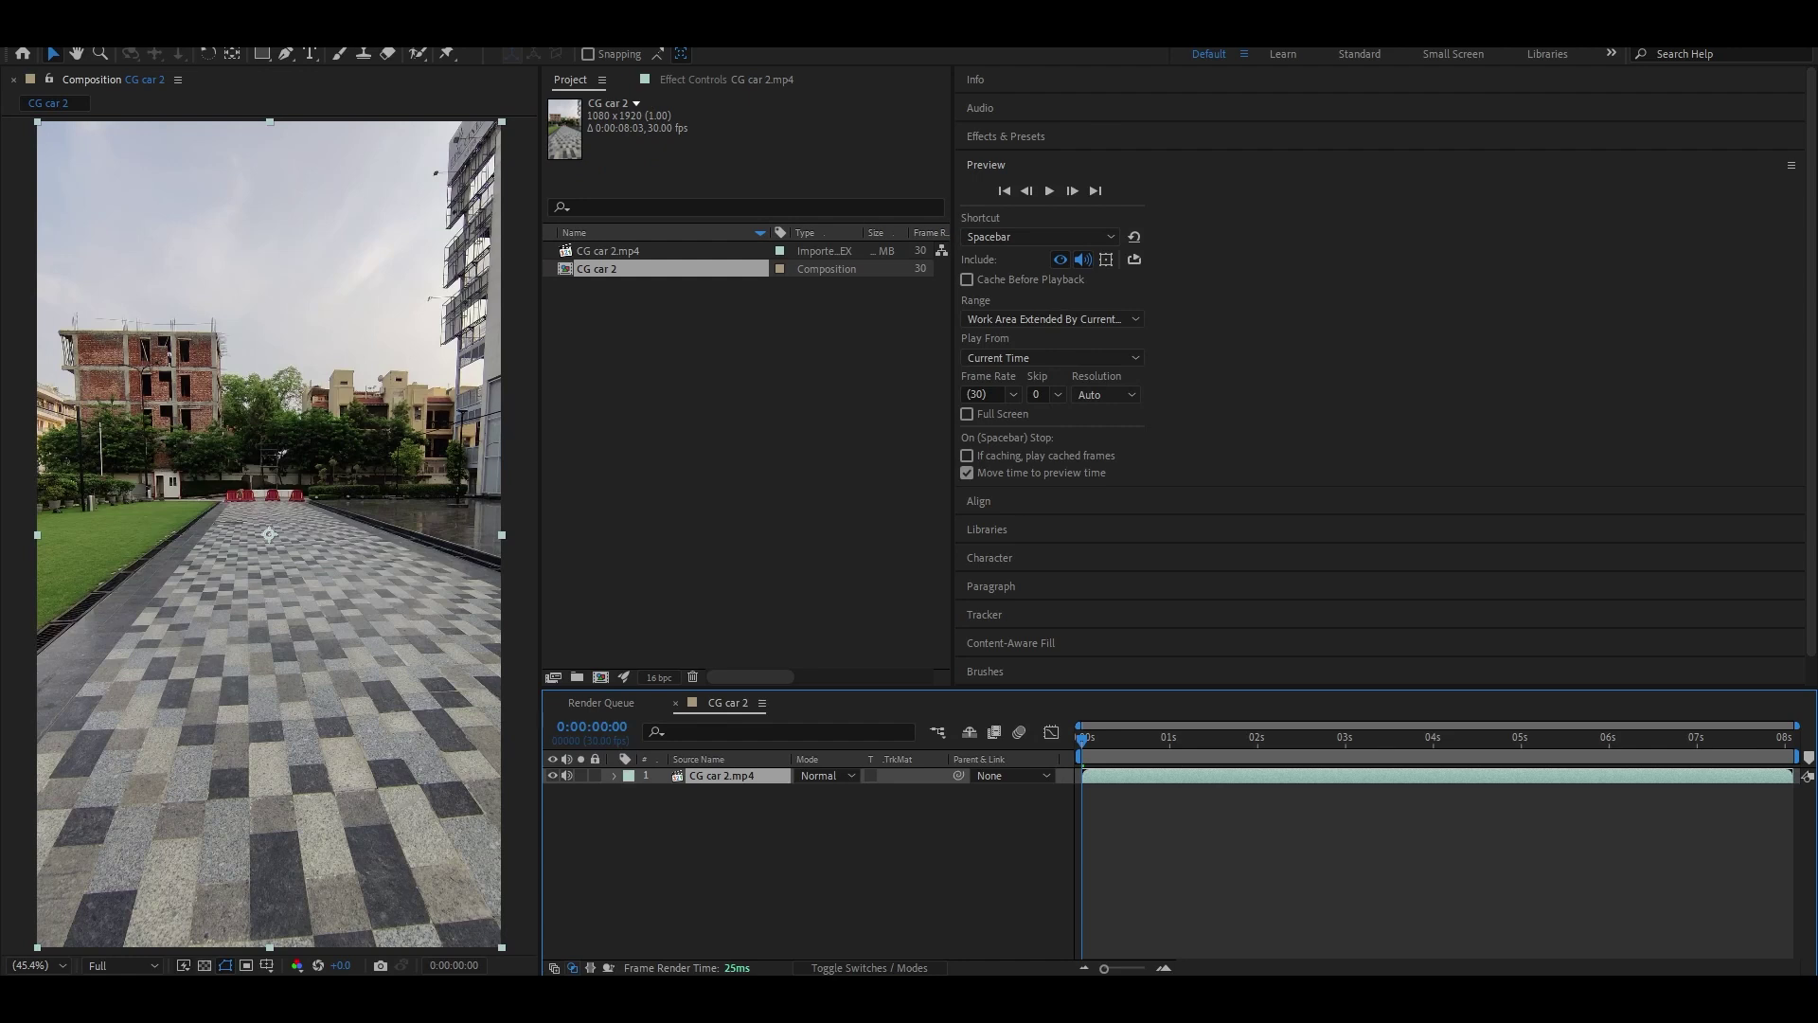
{"action": "left_click", "coordinate": [37, 965]}
{"action": "left_click", "coordinate": [644, 568]}
- Run 3D camera tracking on the CG car 2.mp4 layer with Detailed Analysis enabled
{"action": "right_click", "coordinate": [736, 782]}
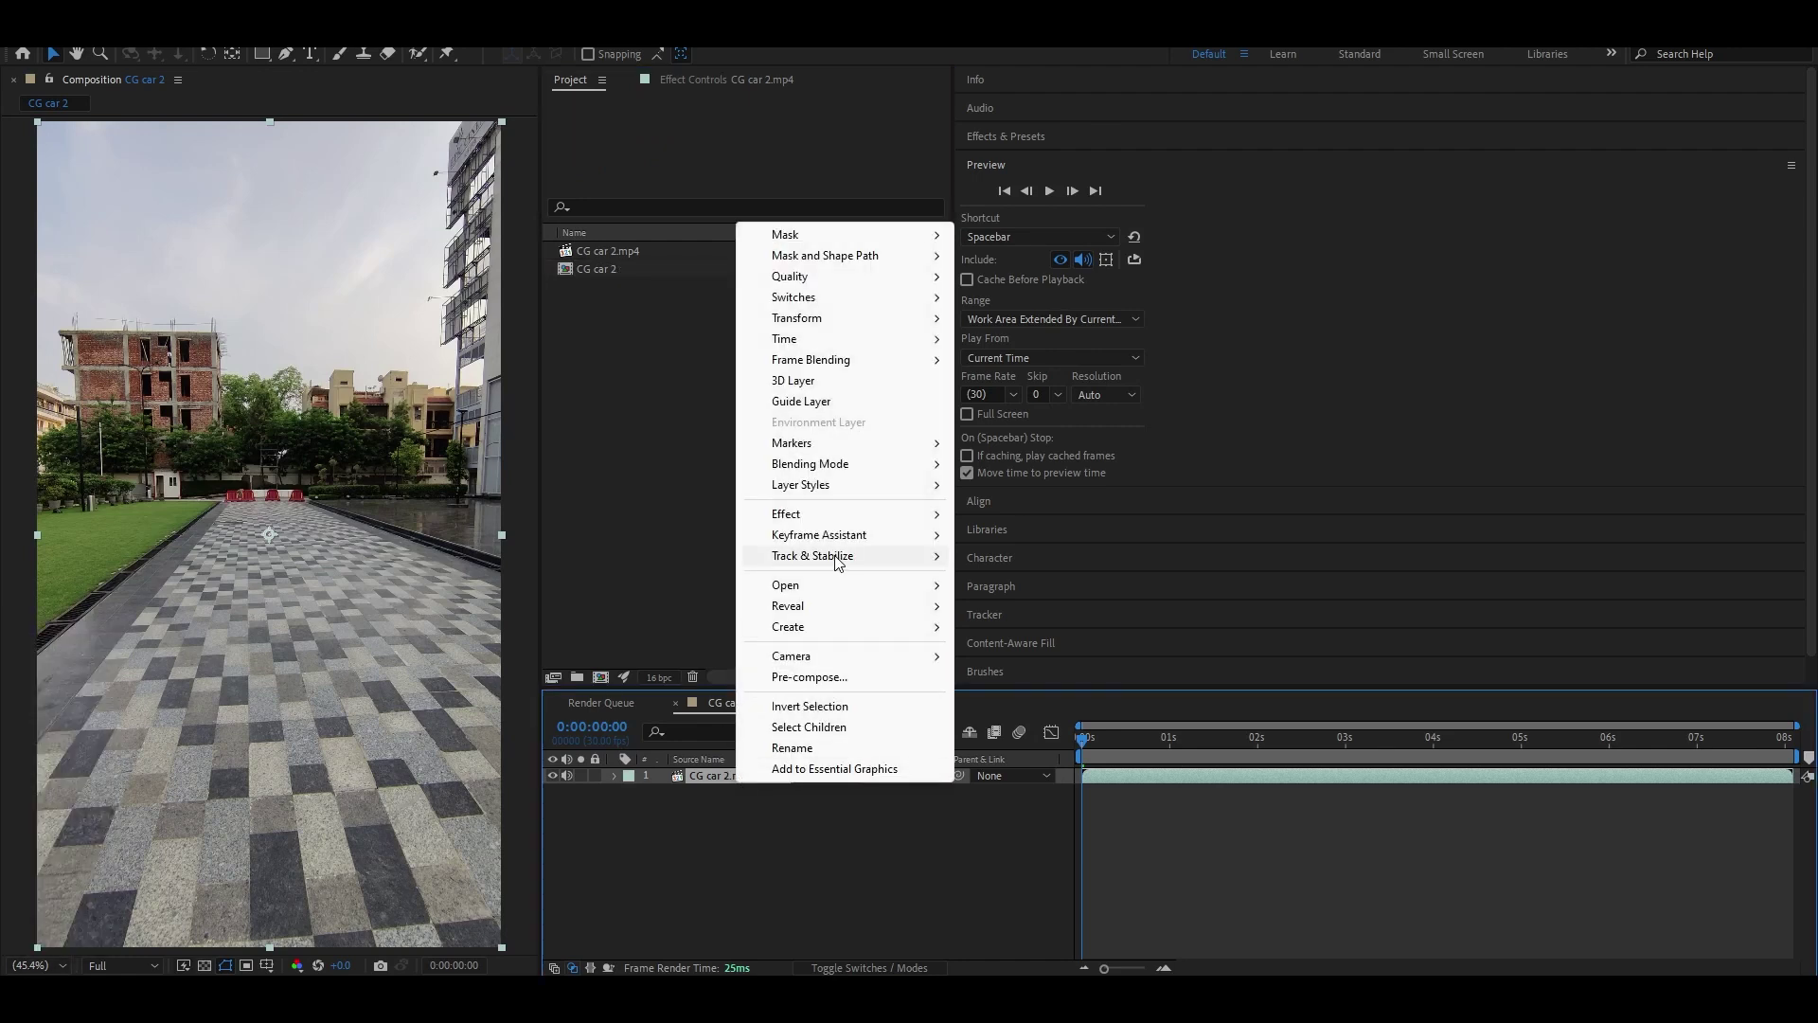
{"action": "mouse_move", "coordinate": [852, 555]}
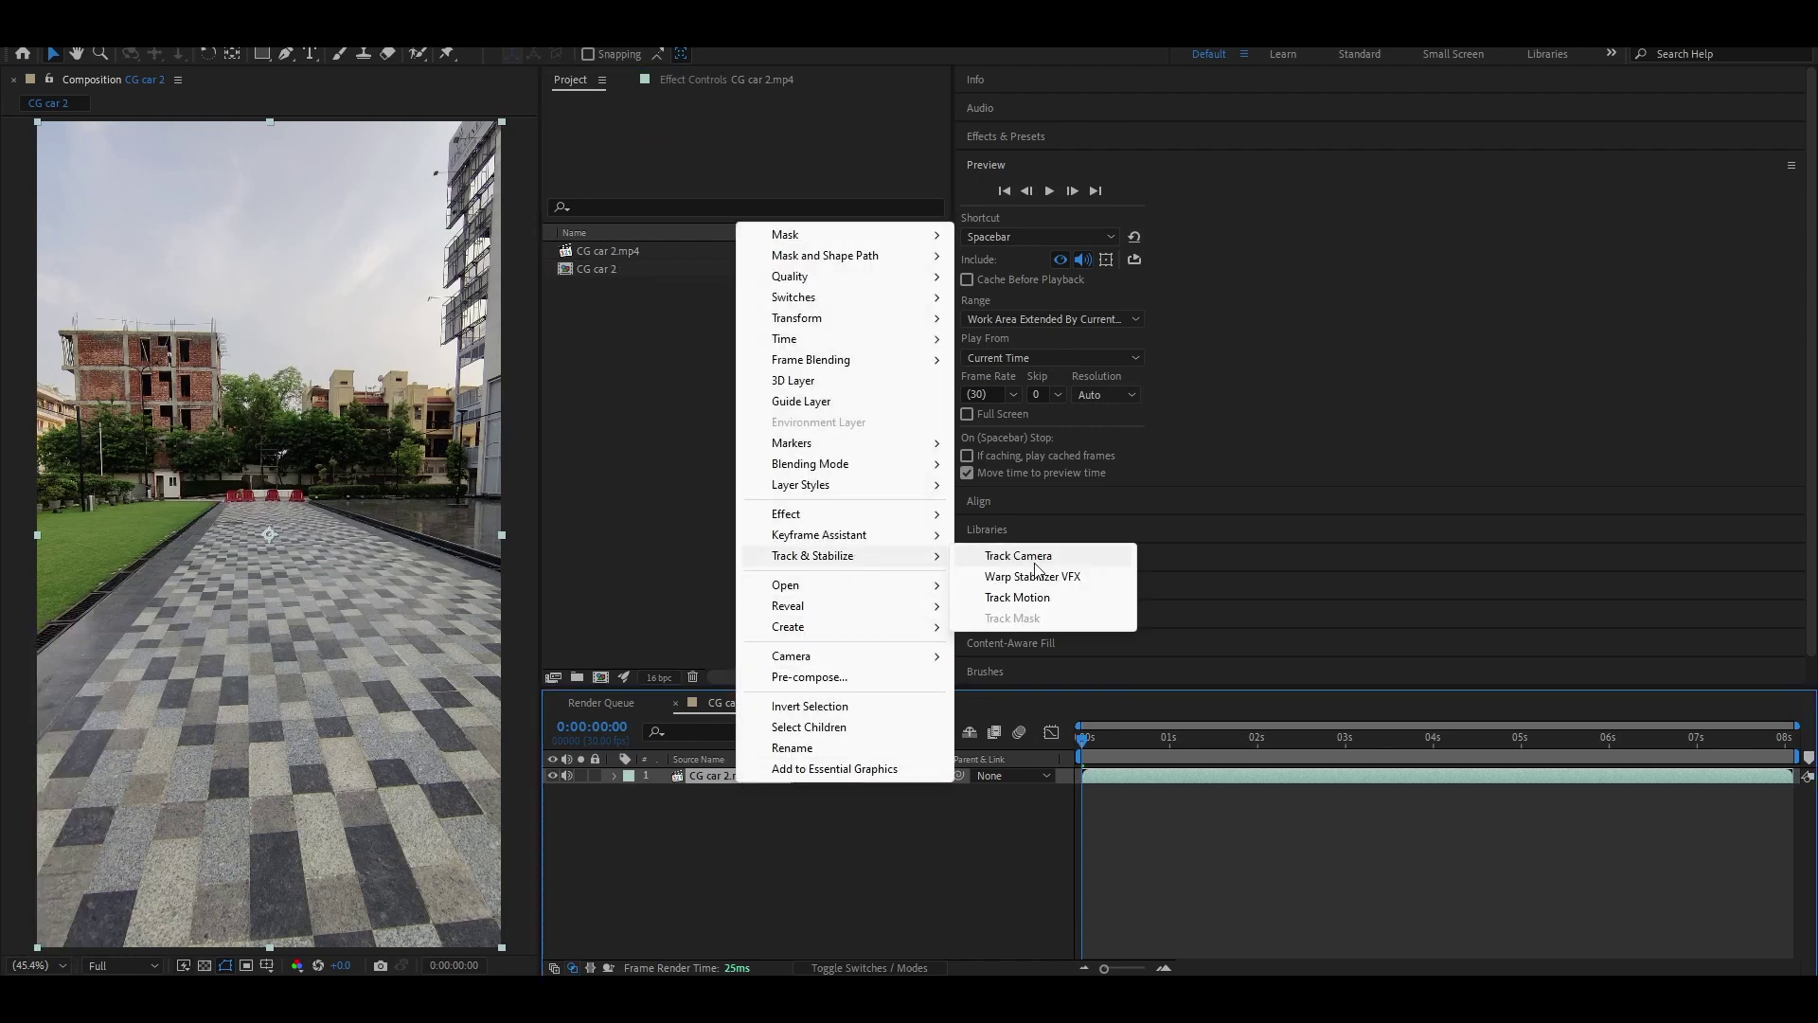
{"action": "left_click", "coordinate": [1045, 561]}
{"action": "left_click", "coordinate": [690, 83]}
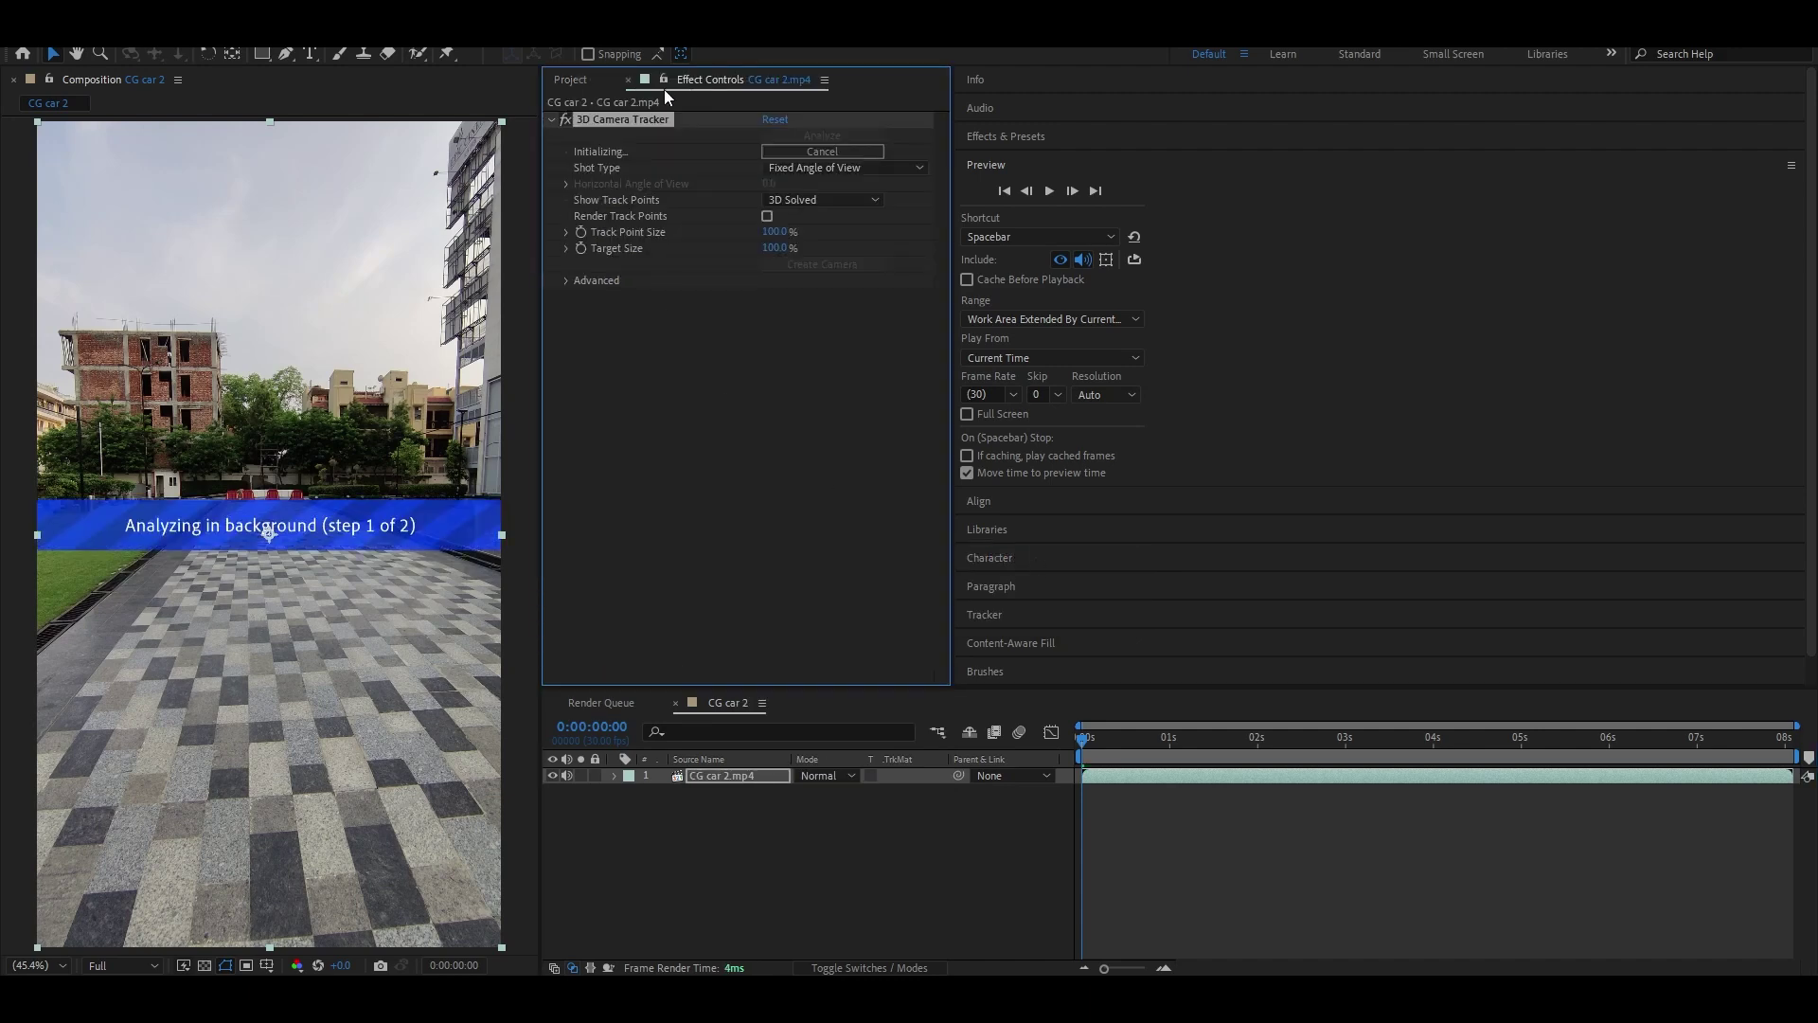
{"action": "left_click", "coordinate": [566, 281]}
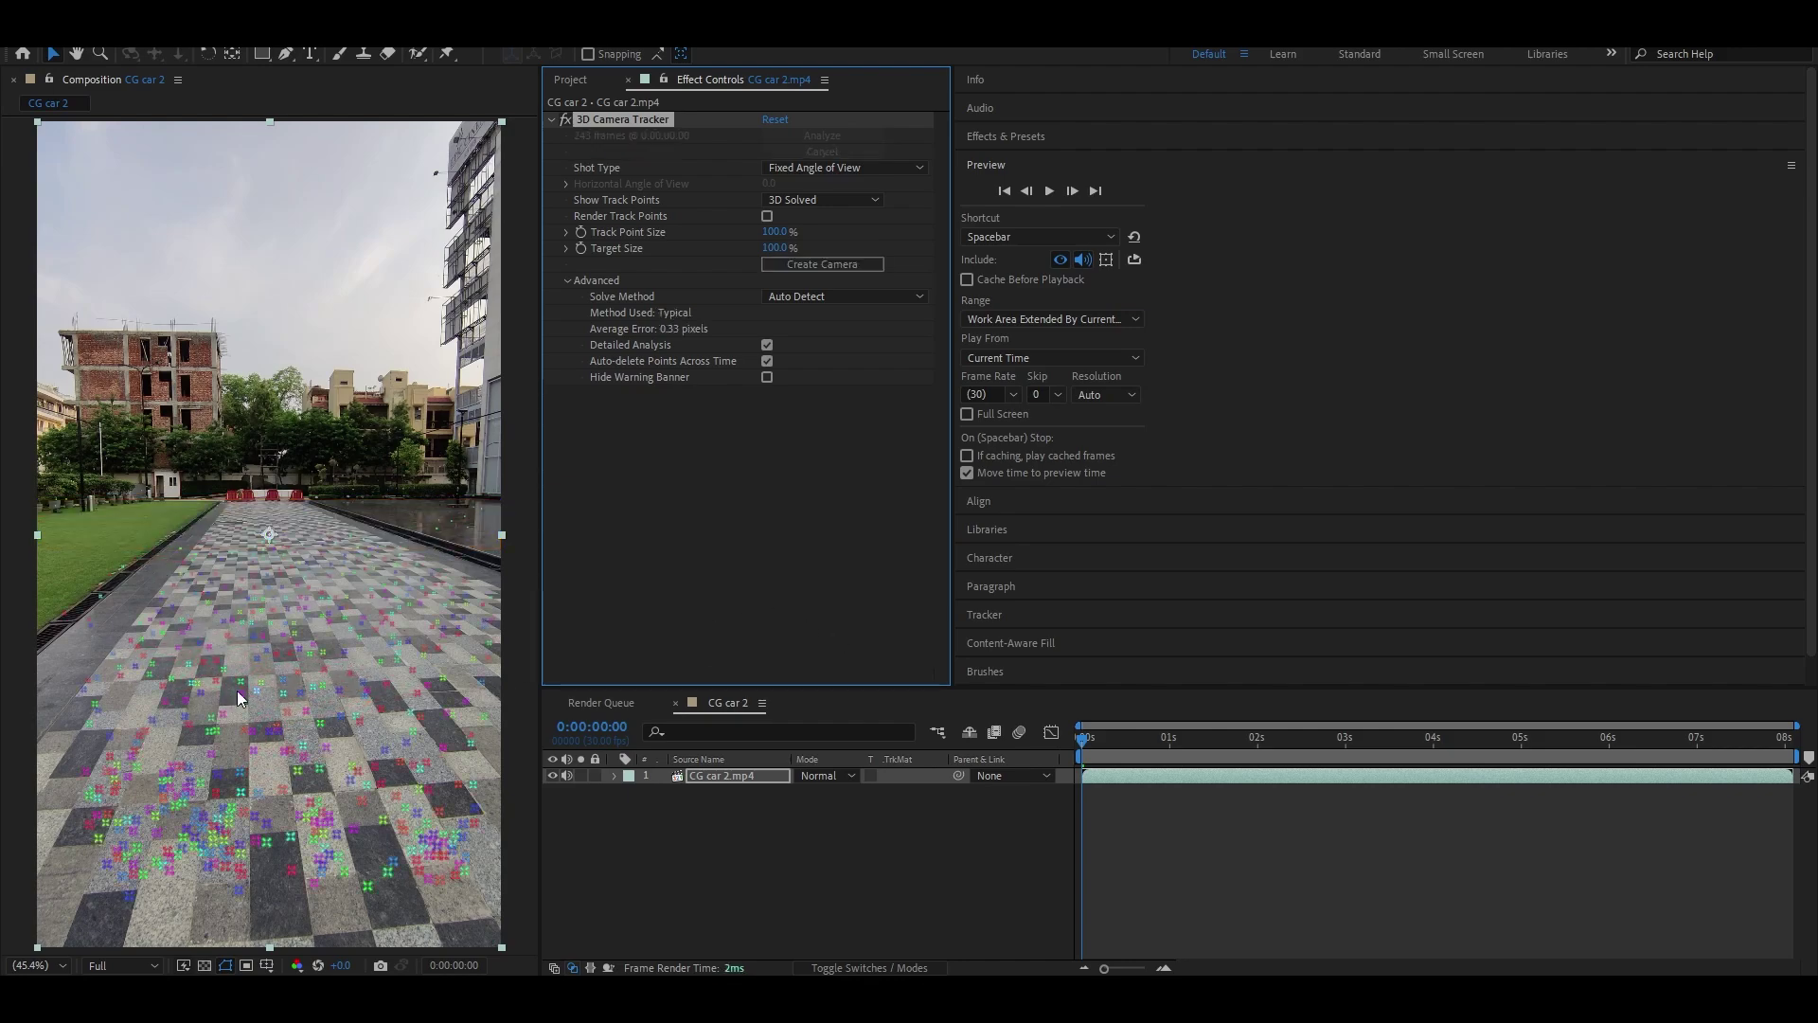
- At 0:00:02:06, set the ground plane and origin from track points on the paving in the foreground
{"action": "left_click_drag", "start_coordinate": [1082, 742], "coordinate": [1274, 844]}
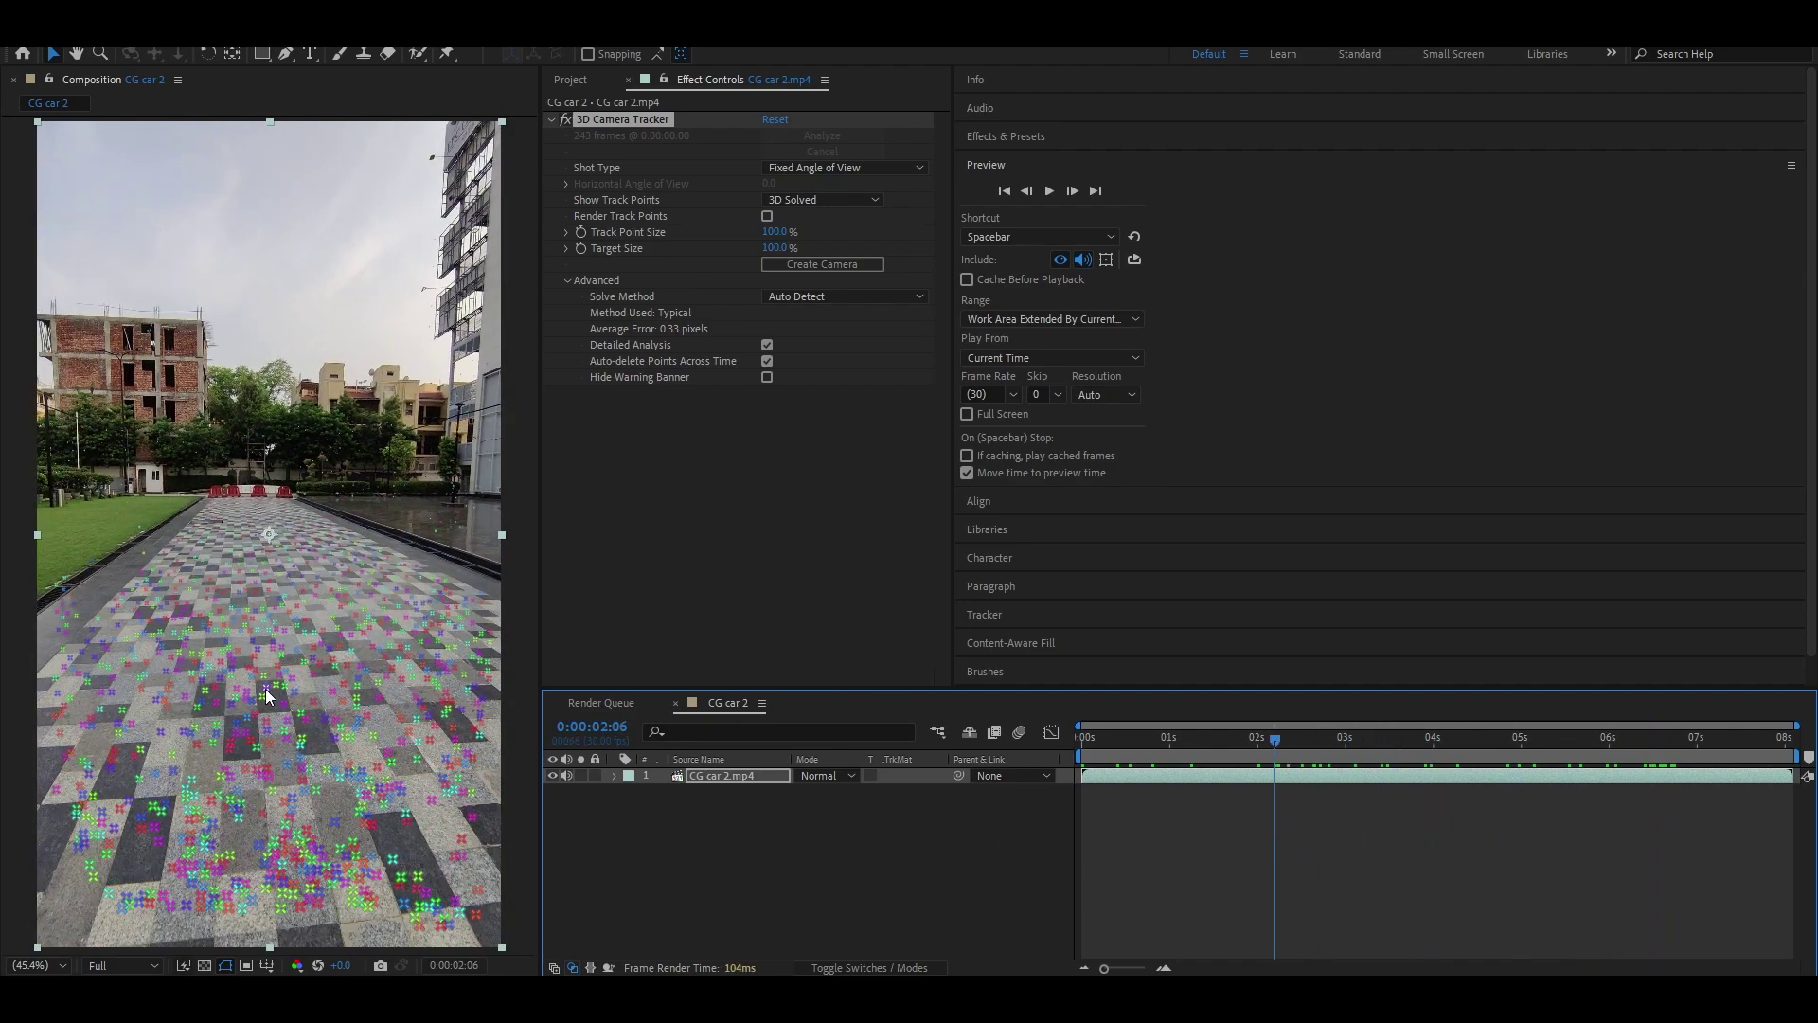
{"action": "right_click", "coordinate": [280, 727]}
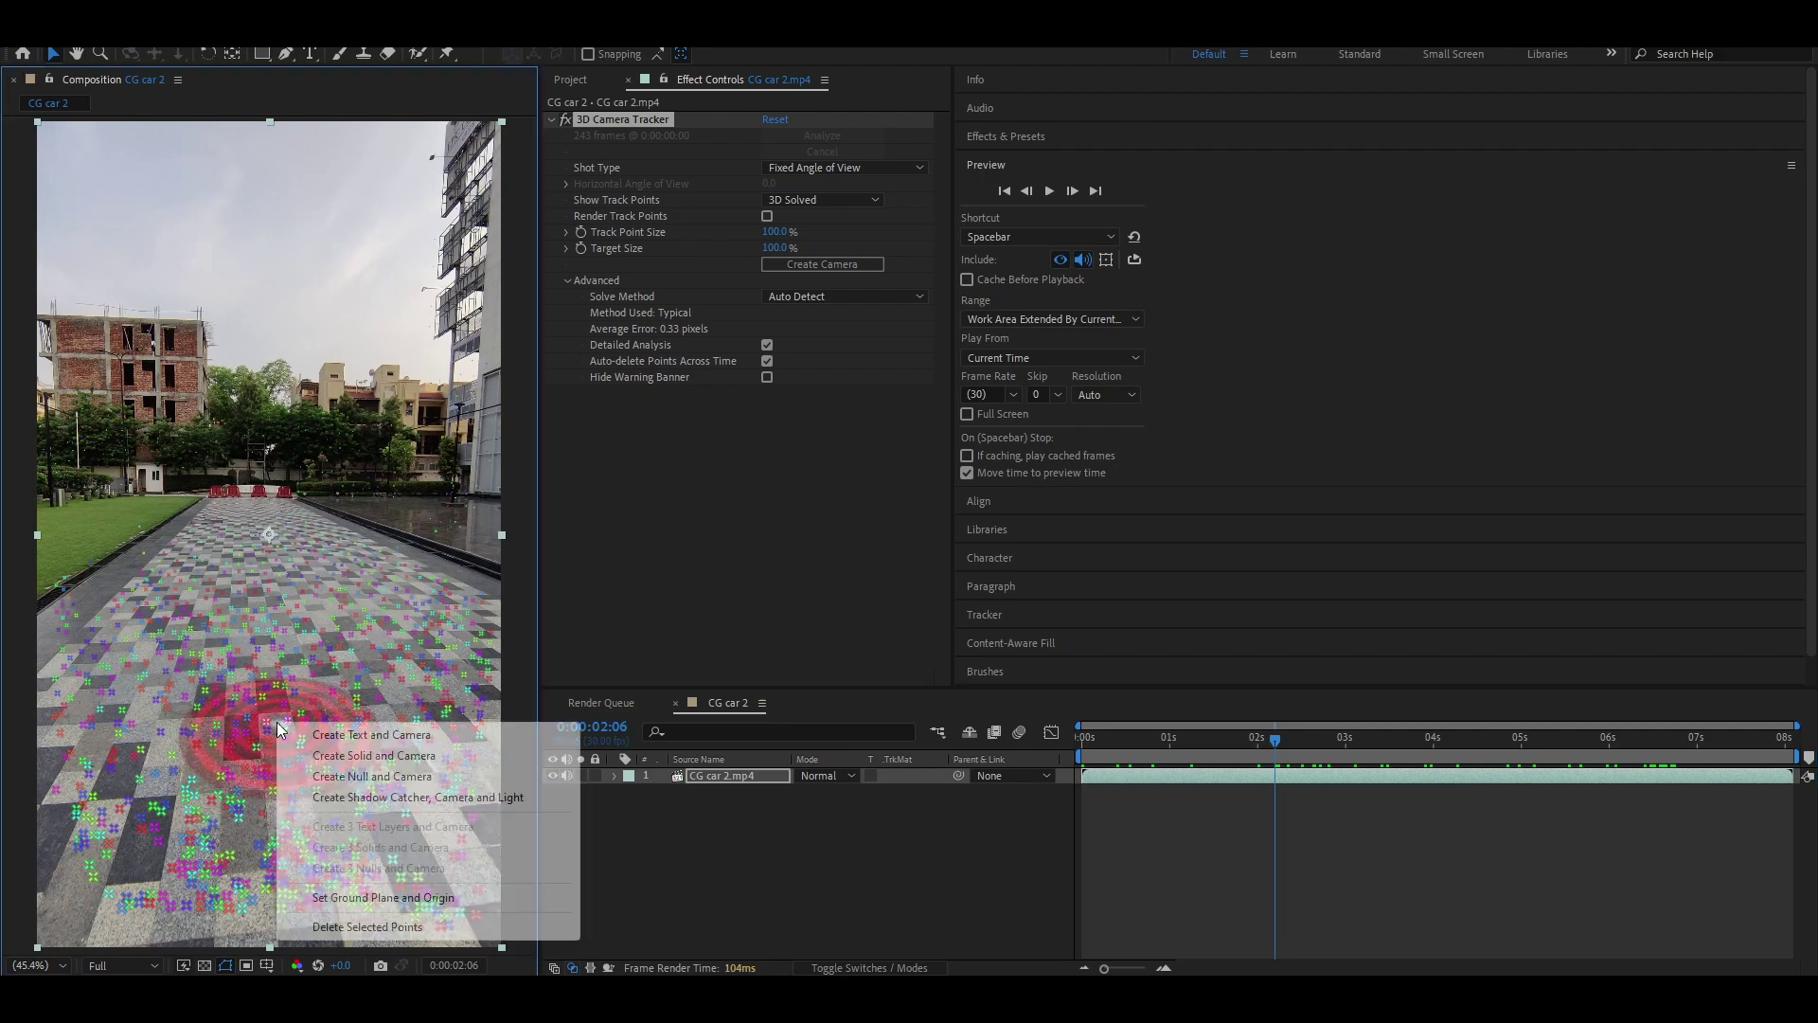
{"action": "left_click", "coordinate": [462, 901]}
- Create a track solid and camera at the foreground origin, plus a second track solid farther down the paved path
{"action": "right_click", "coordinate": [282, 724]}
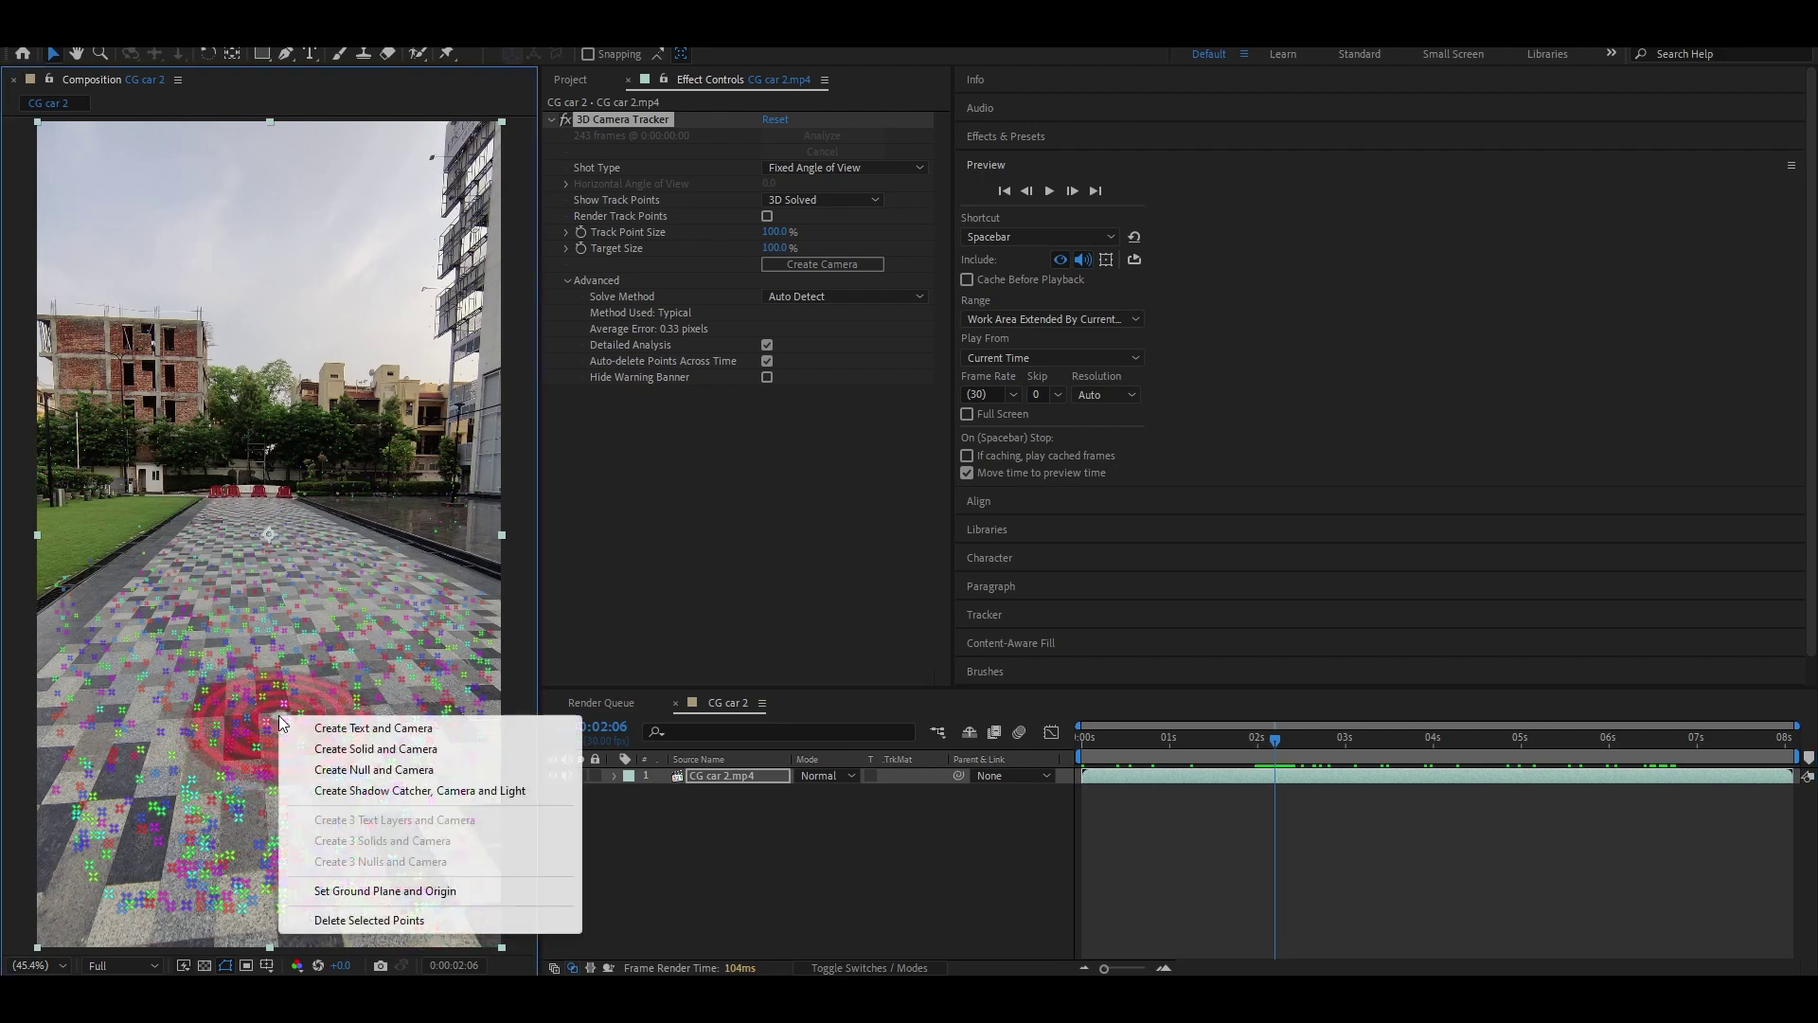
{"action": "left_click", "coordinate": [374, 748]}
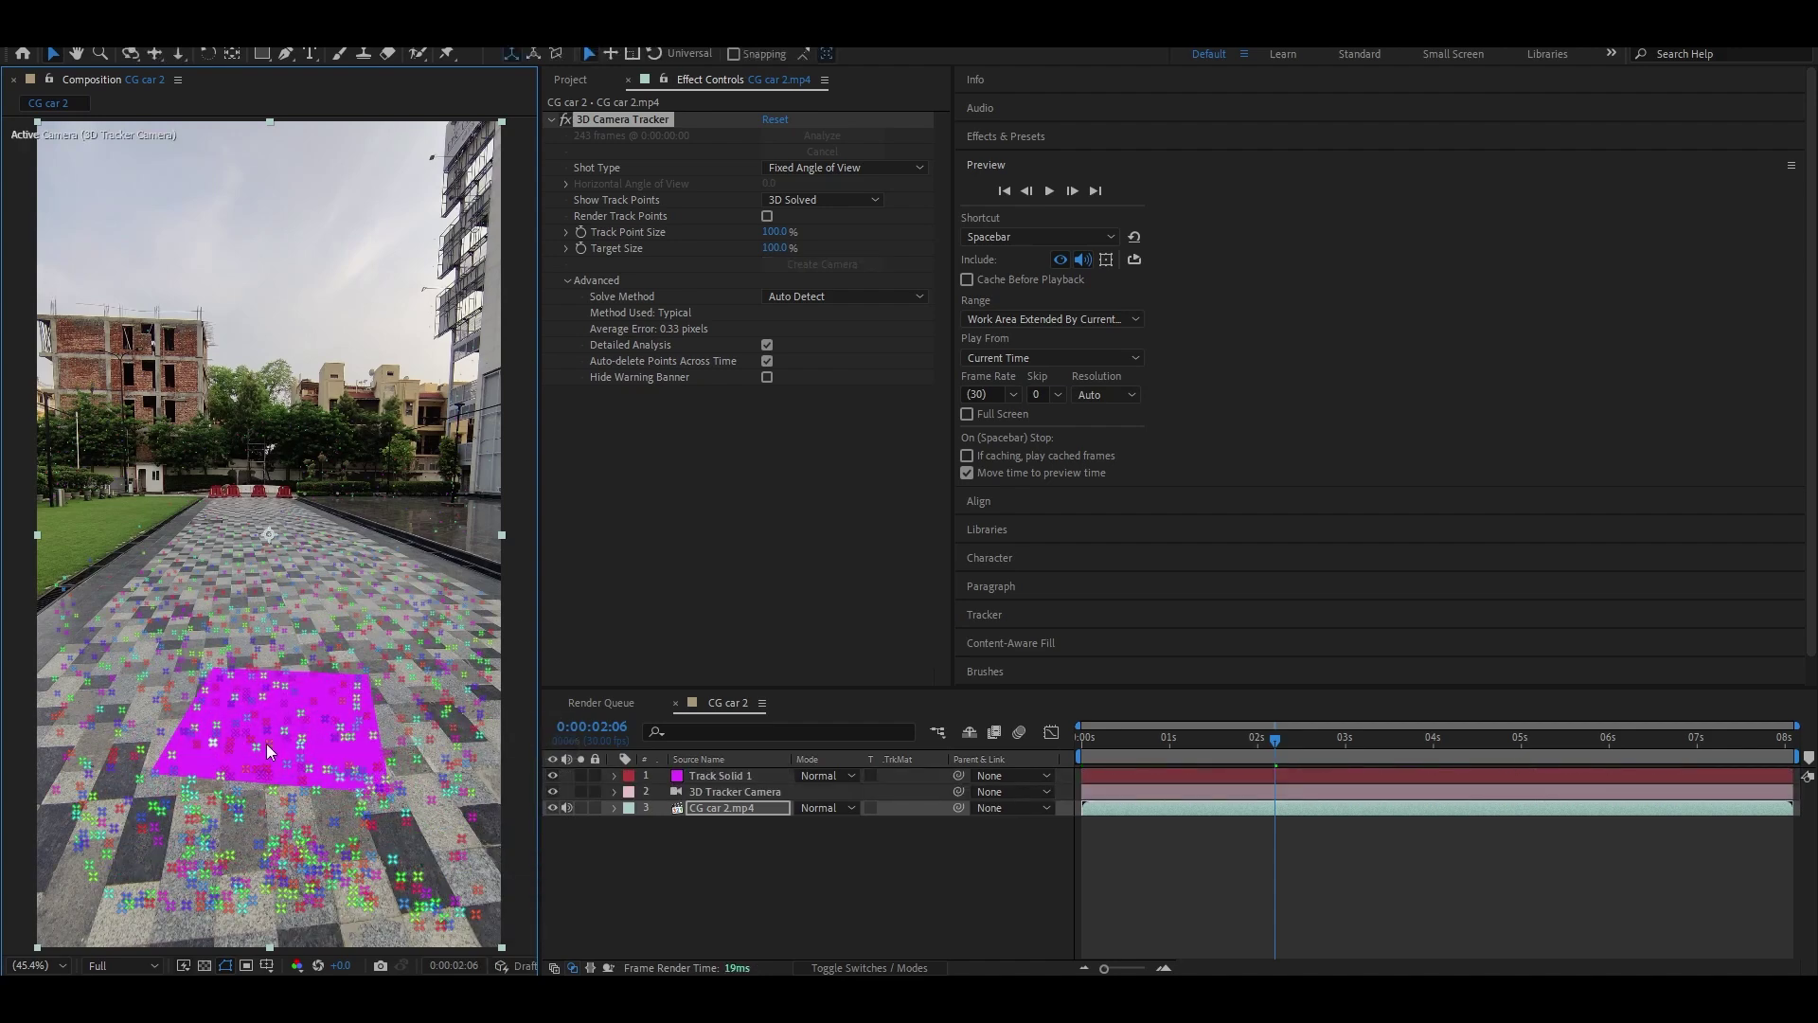
{"action": "right_click", "coordinate": [271, 576]}
{"action": "left_click", "coordinate": [339, 609]}
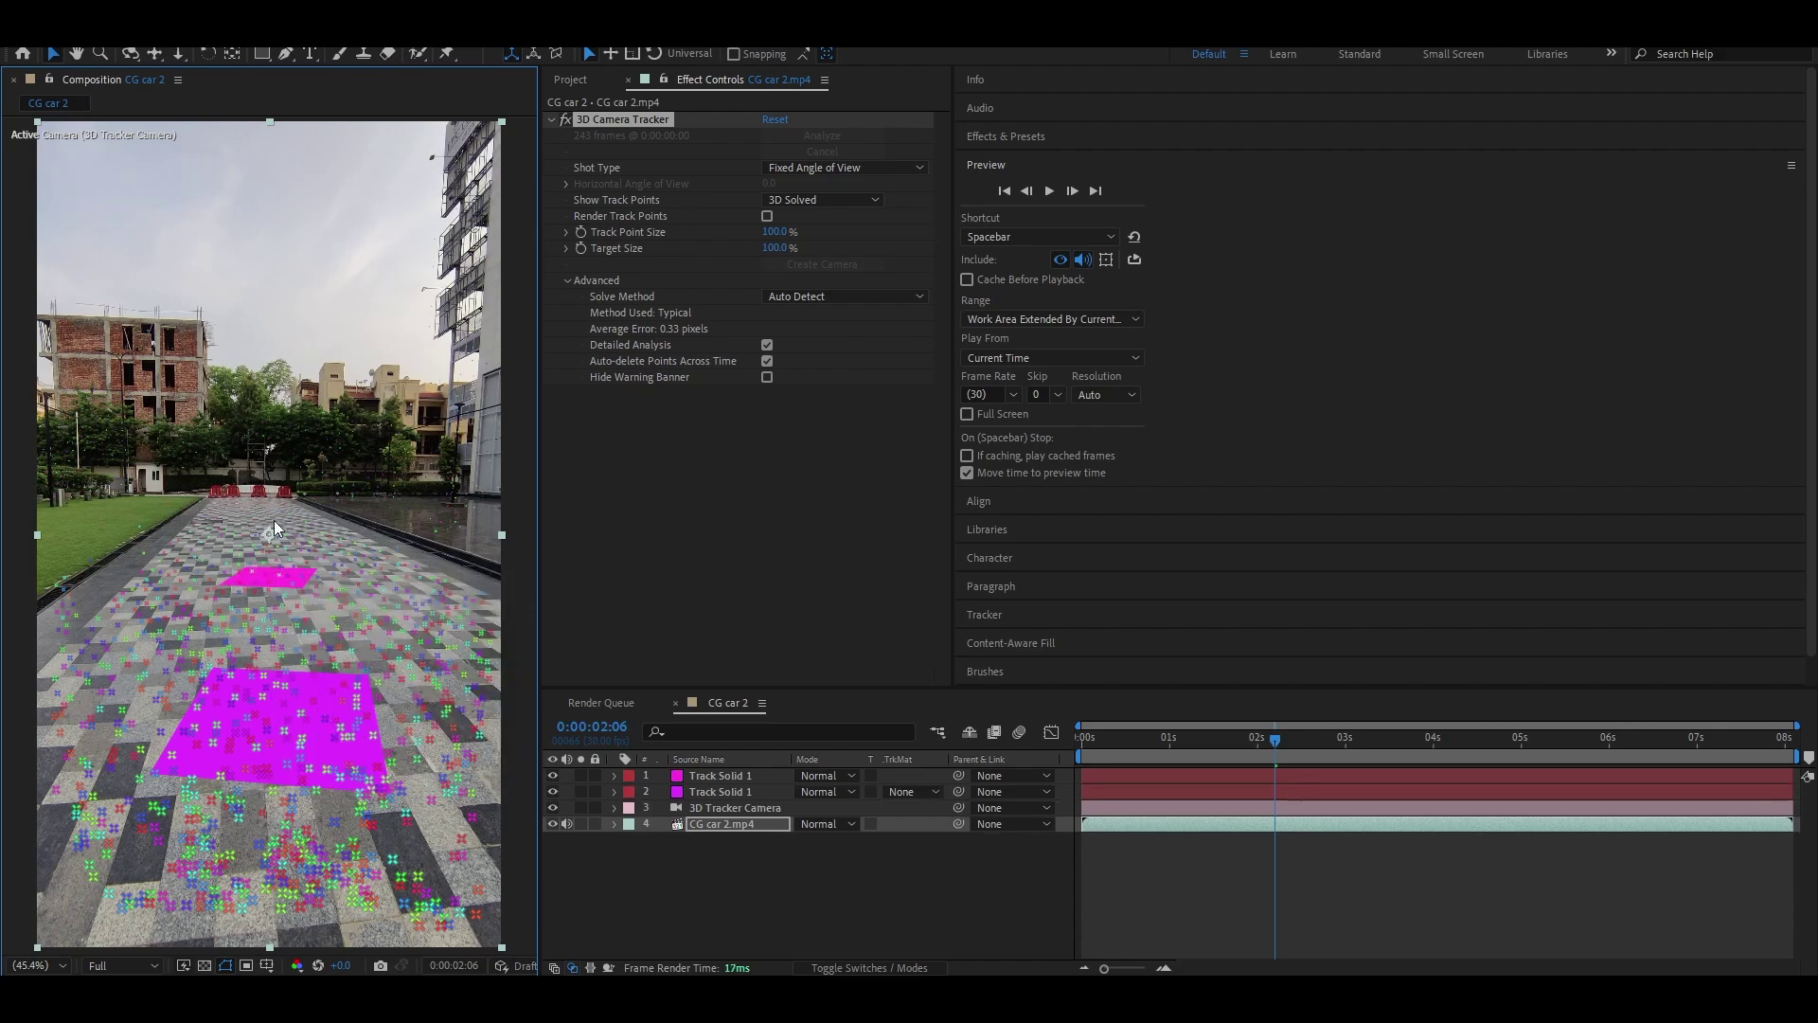
- Return to the first frame and apply the Grid effect to the foreground track solid
{"action": "left_click", "coordinate": [1076, 759]}
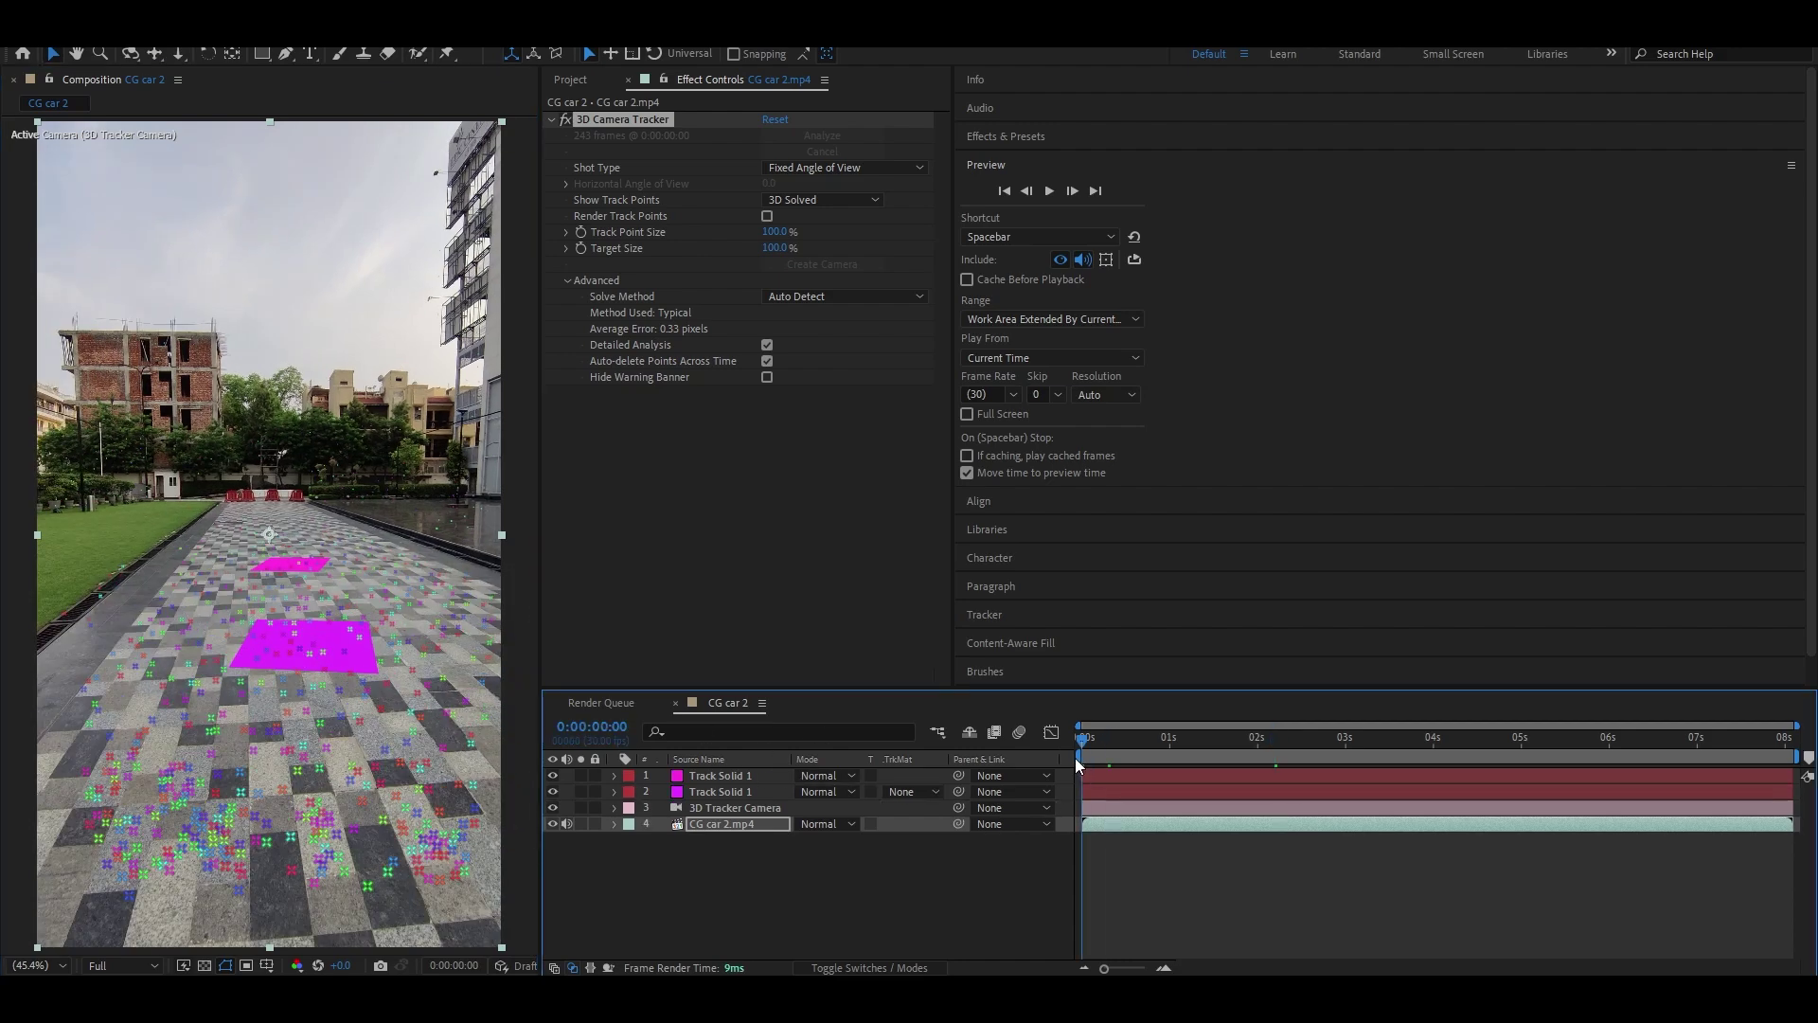
{"action": "left_click", "coordinate": [733, 790]}
{"action": "key", "text": "ctrl+space"}
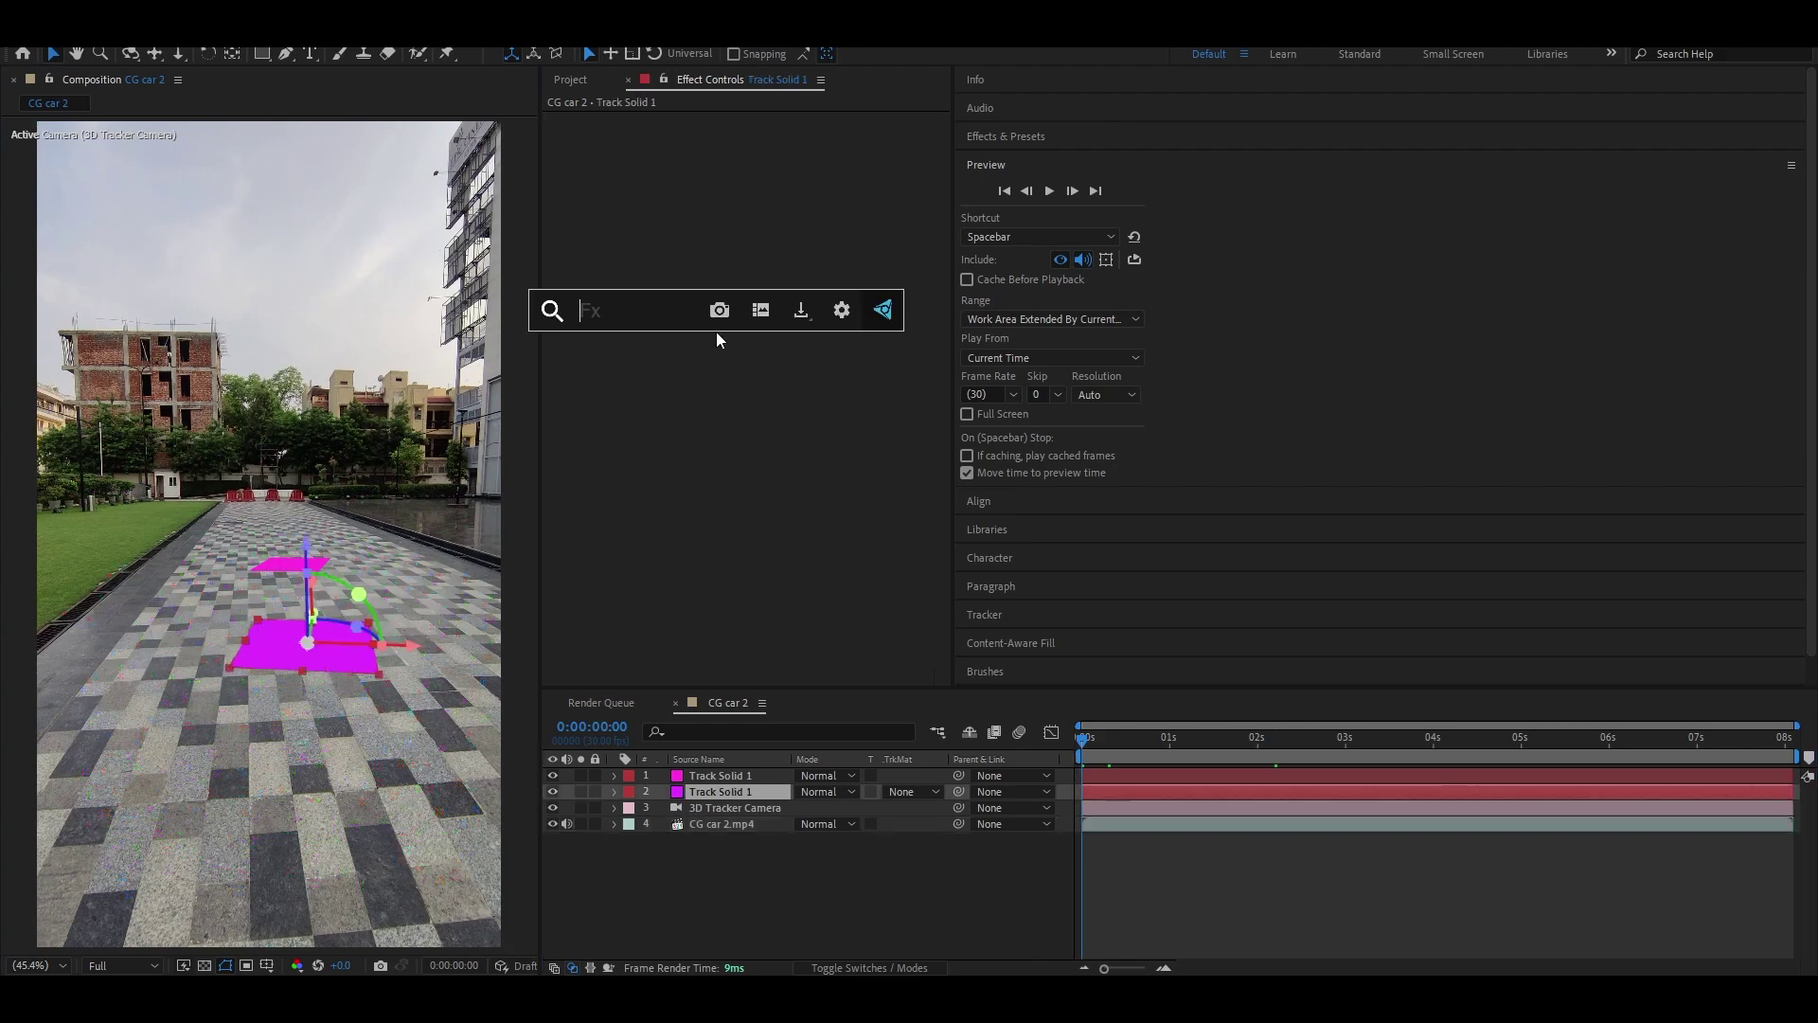
{"action": "type", "text": "grid"}
{"action": "key", "text": "Return"}
- Scale the grid solid to 300% and rotate it slightly to line up with the paving
{"action": "left_click", "coordinate": [769, 791]}
{"action": "key", "text": "s"}
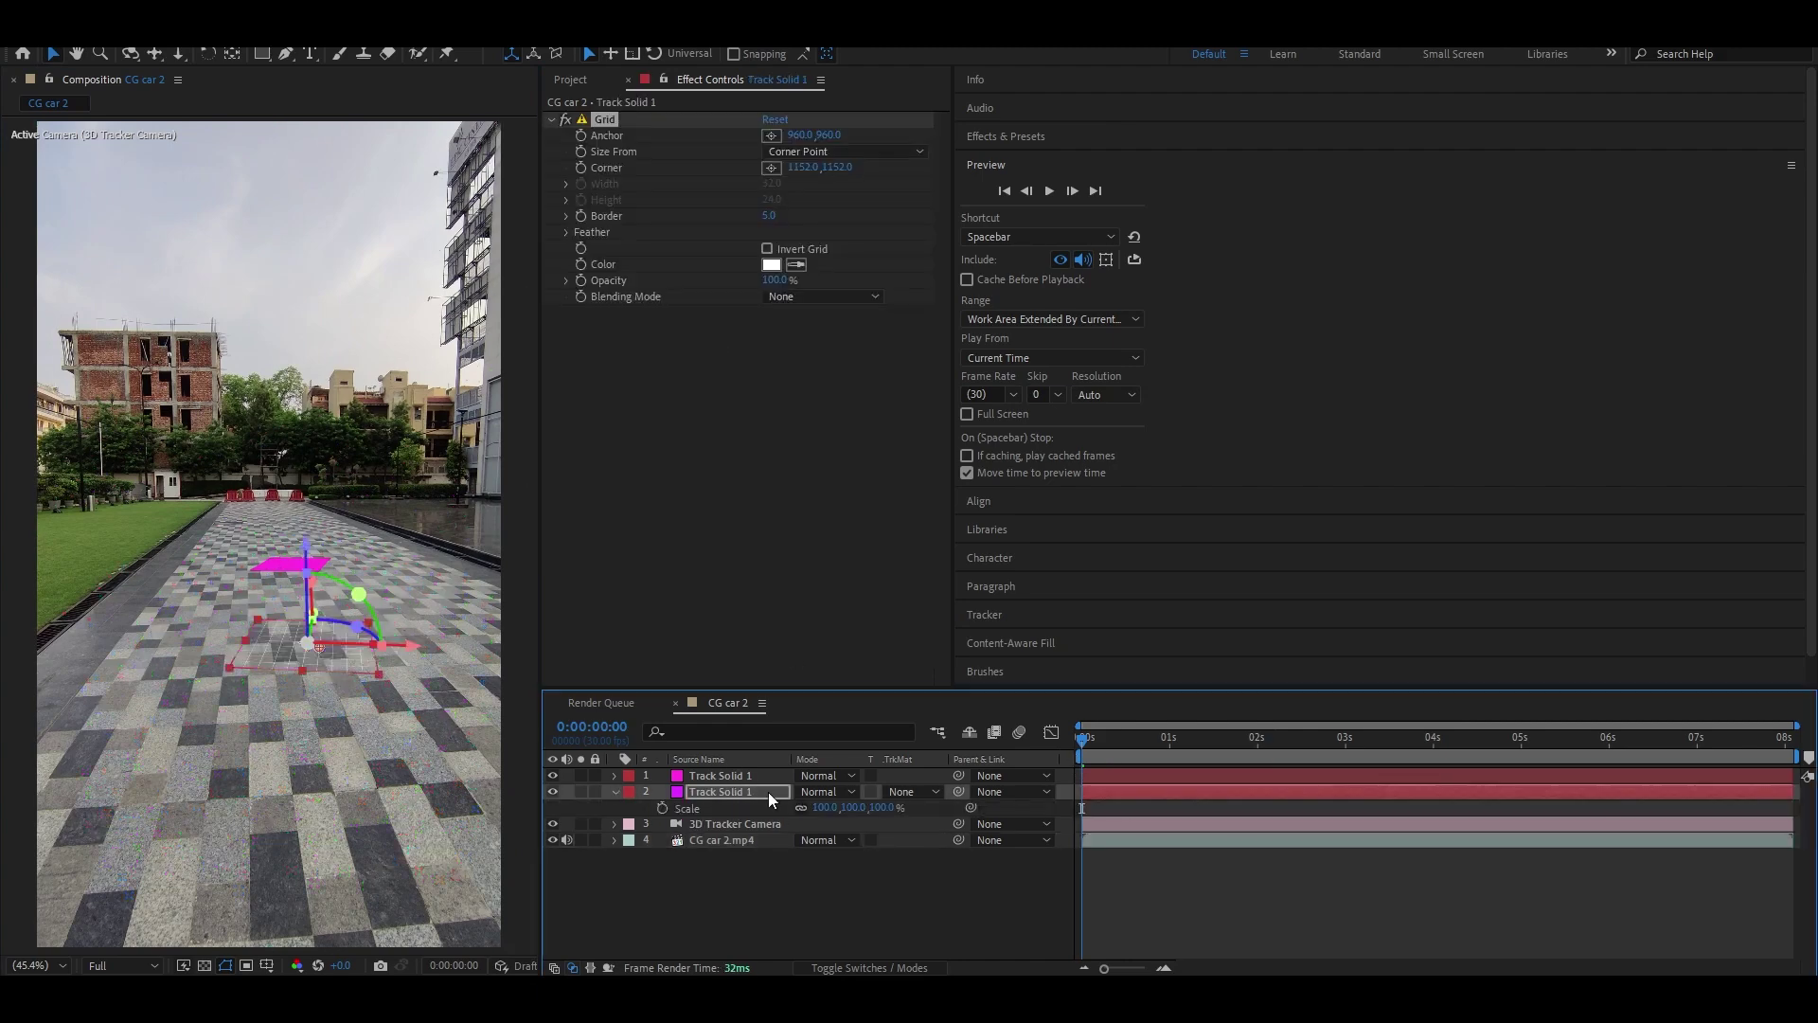
{"action": "left_click_drag", "start_coordinate": [829, 816], "coordinate": [1018, 816]}
{"action": "key", "text": "w"}
{"action": "left_click_drag", "start_coordinate": [357, 625], "coordinate": [344, 622]}
- Preview the tracked grid over the footage and scrub to 0:00:01:04 to check how well it sticks
{"action": "key", "text": "space"}
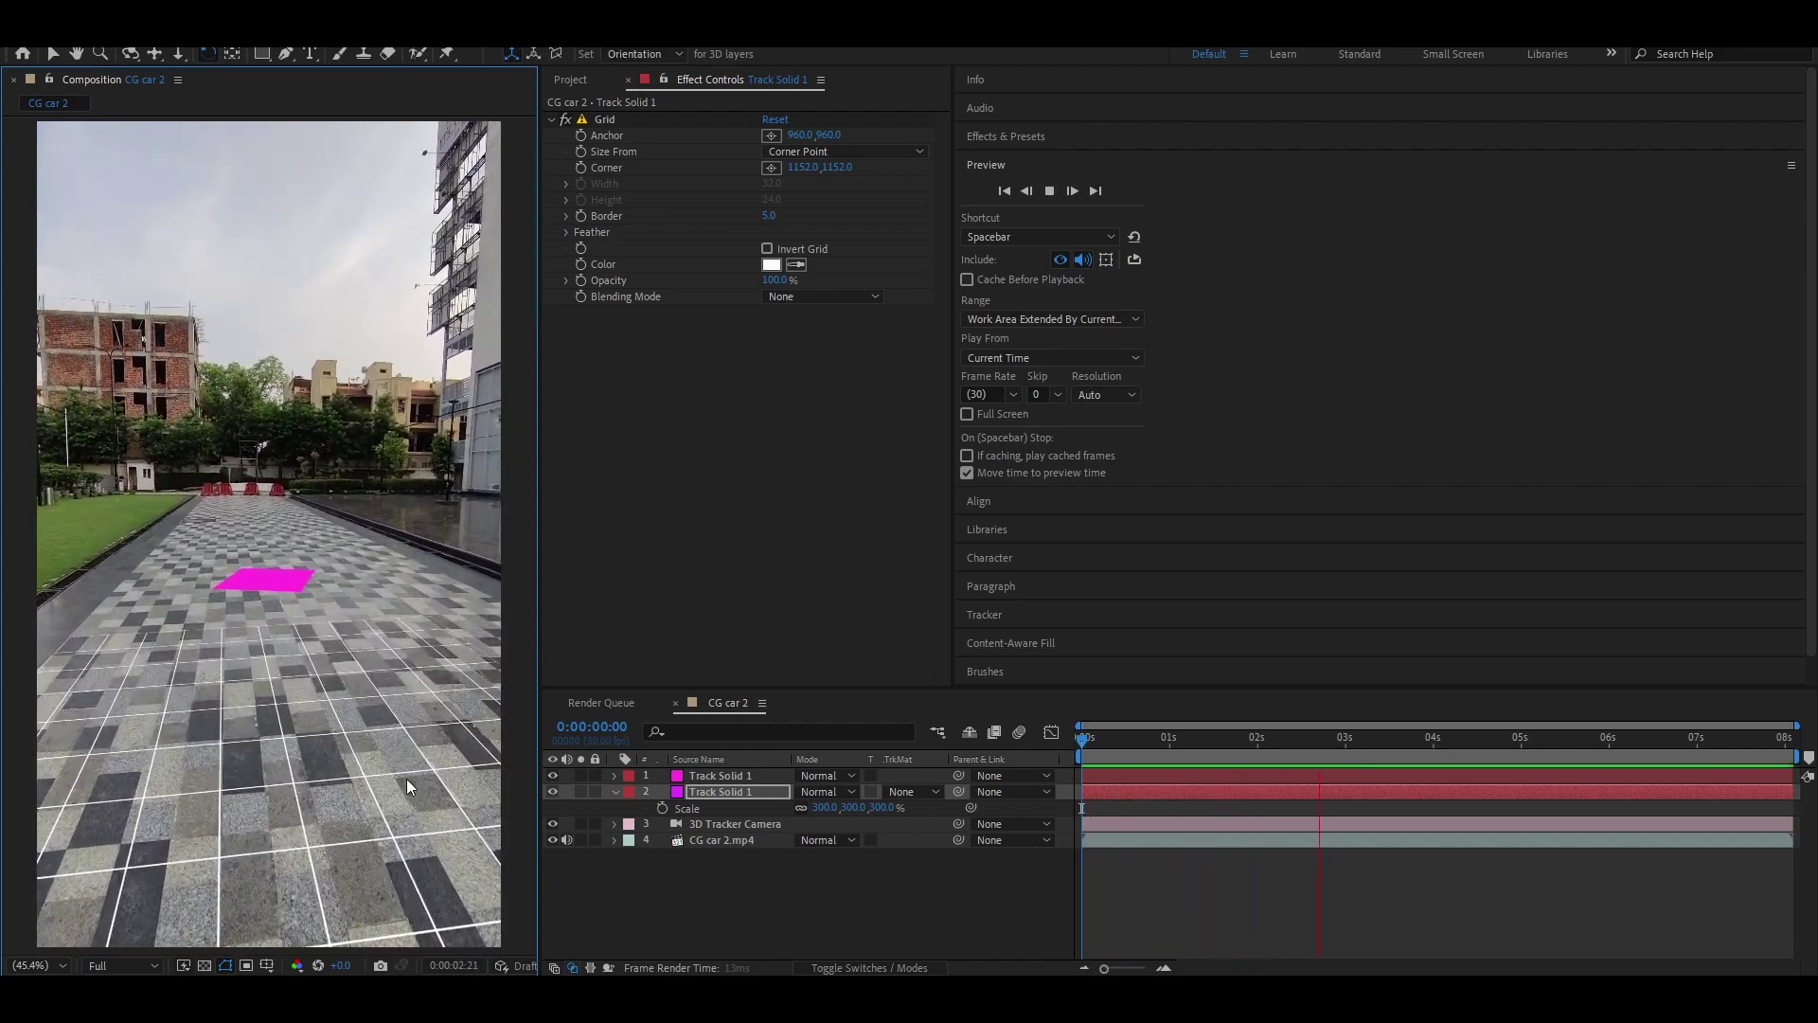
{"action": "left_click_drag", "start_coordinate": [1311, 753], "coordinate": [1181, 753]}
{"action": "key", "text": "v"}
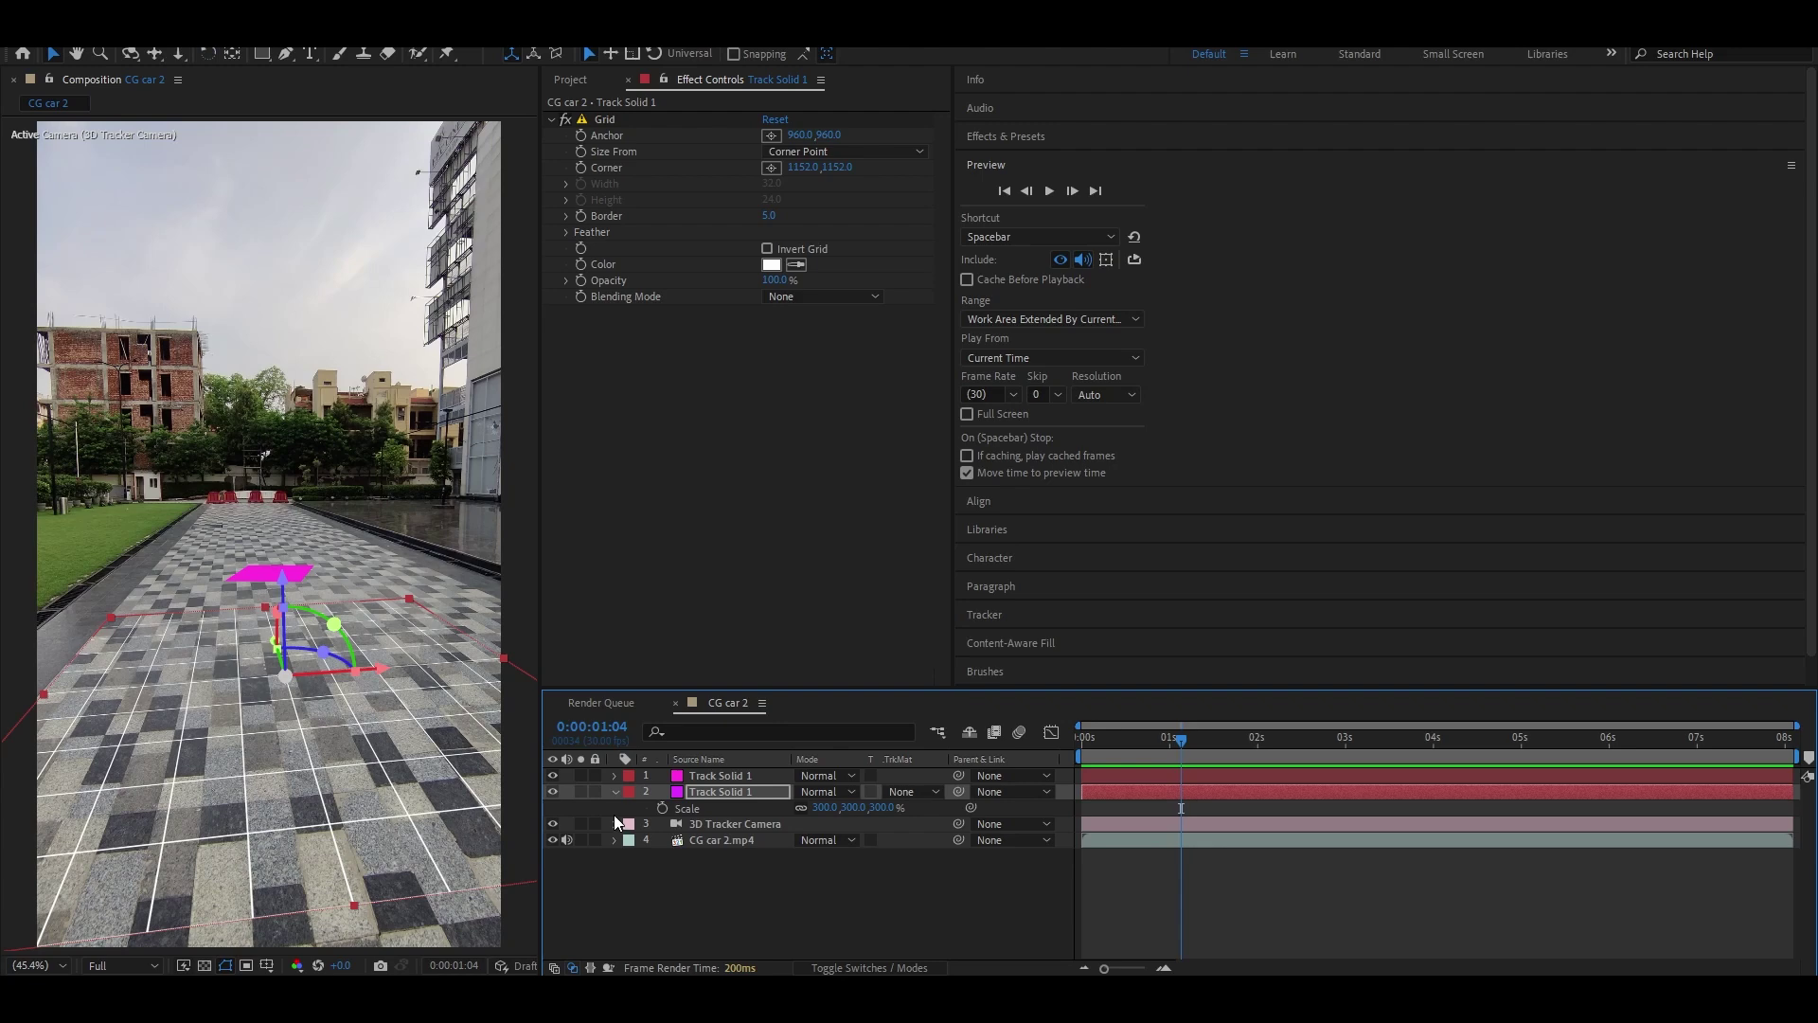
{"action": "left_click", "coordinate": [615, 793]}
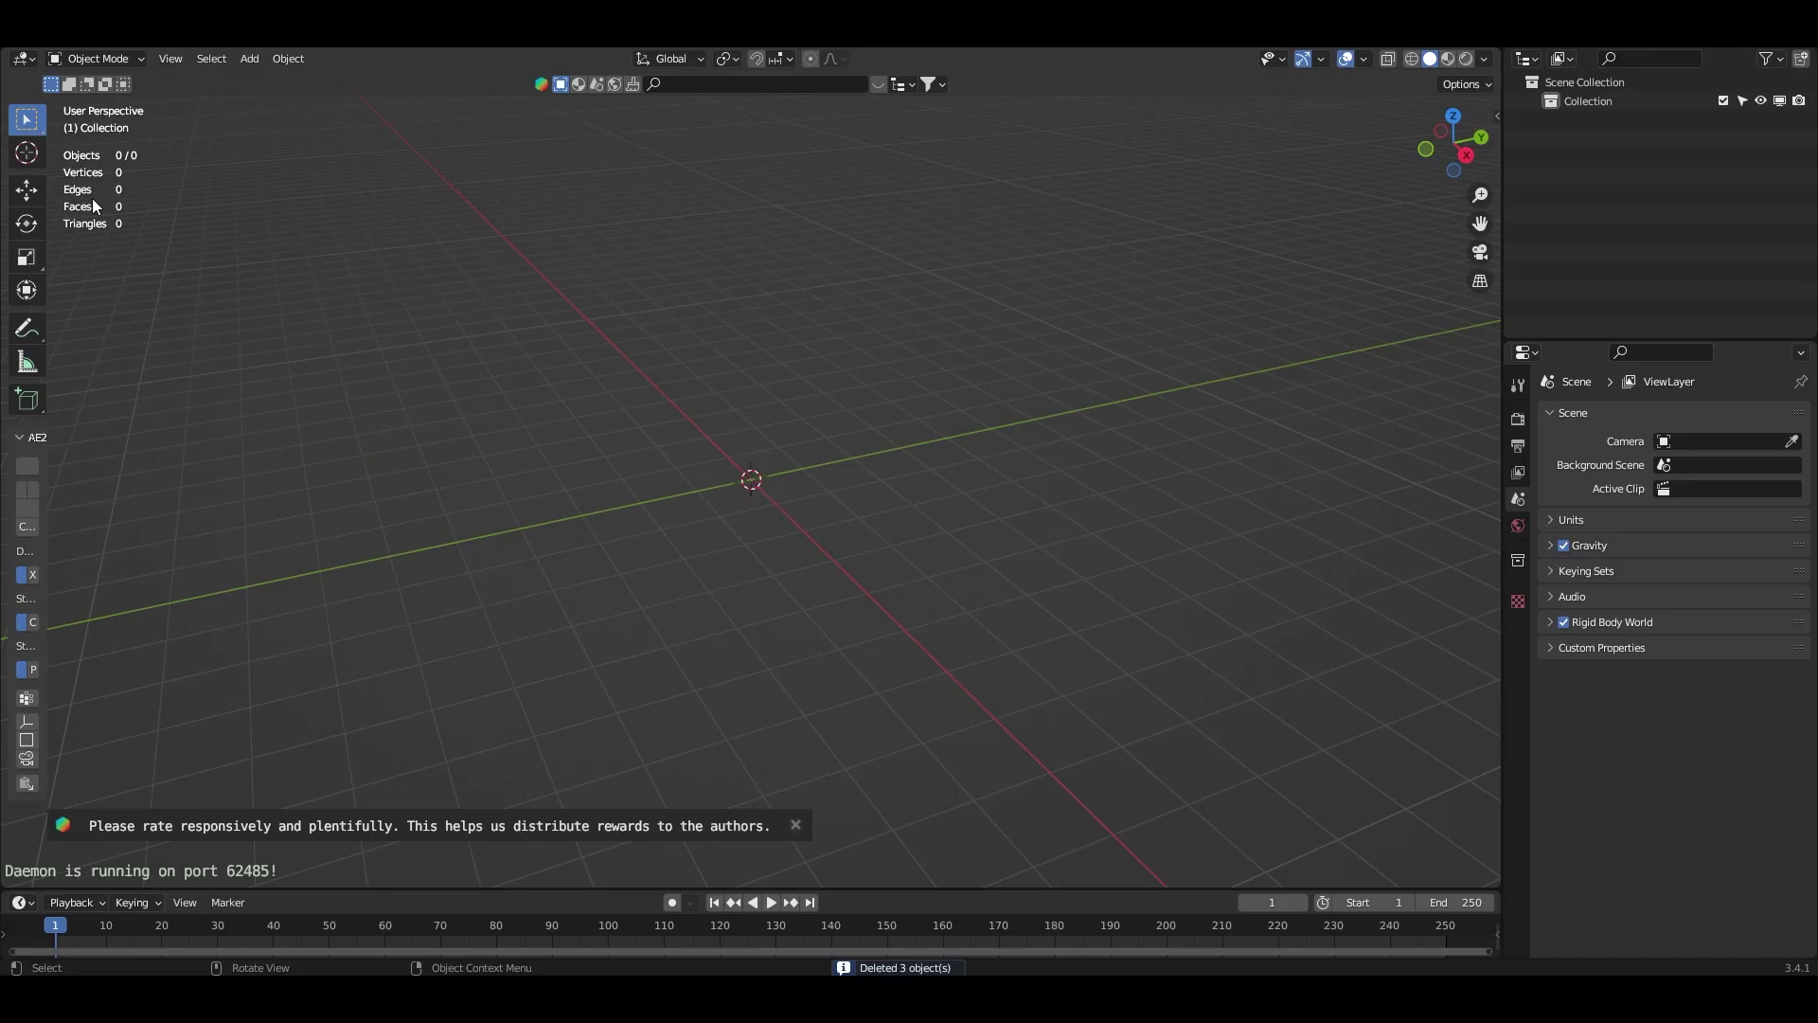
- In Blender, widen the toolbar to reveal the AE2Blend options and set the output to 1080 × 1920 px at 30 fps
{"action": "left_click_drag", "start_coordinate": [54, 511], "coordinate": [247, 512]}
{"action": "left_click", "coordinate": [1518, 445]}
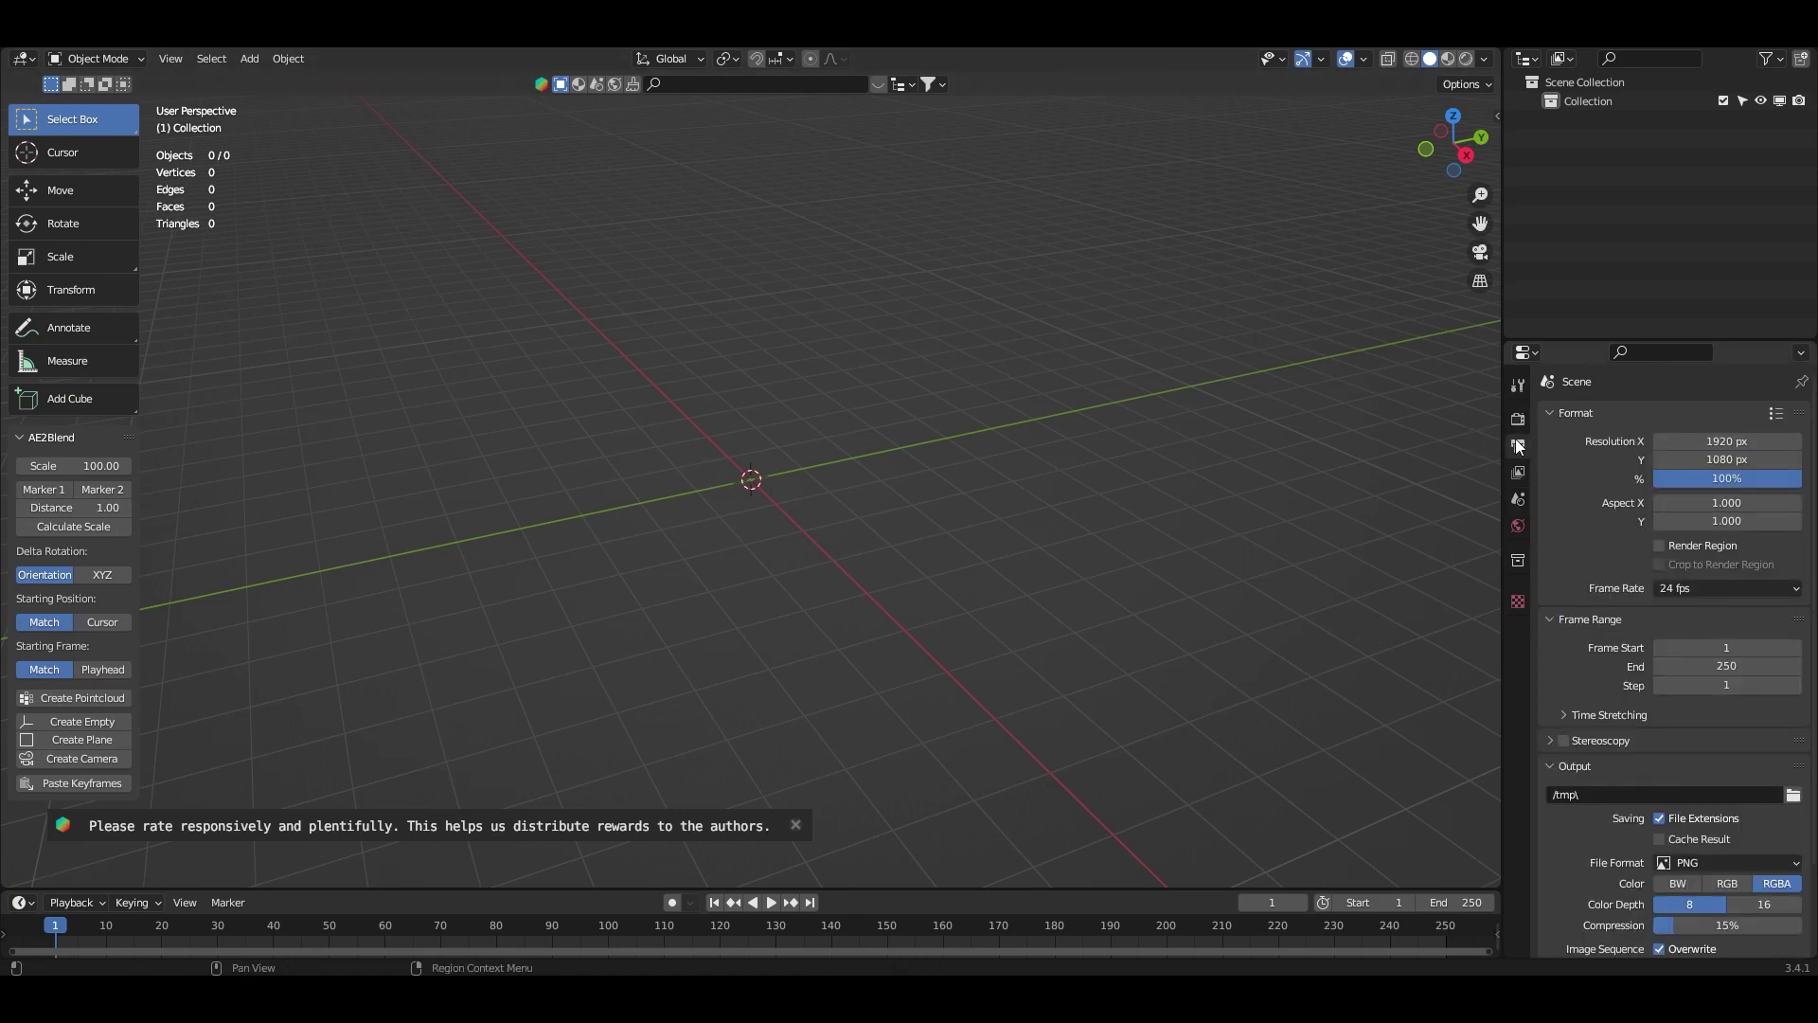
{"action": "left_click", "coordinate": [1756, 439]}
{"action": "type", "text": "10"}
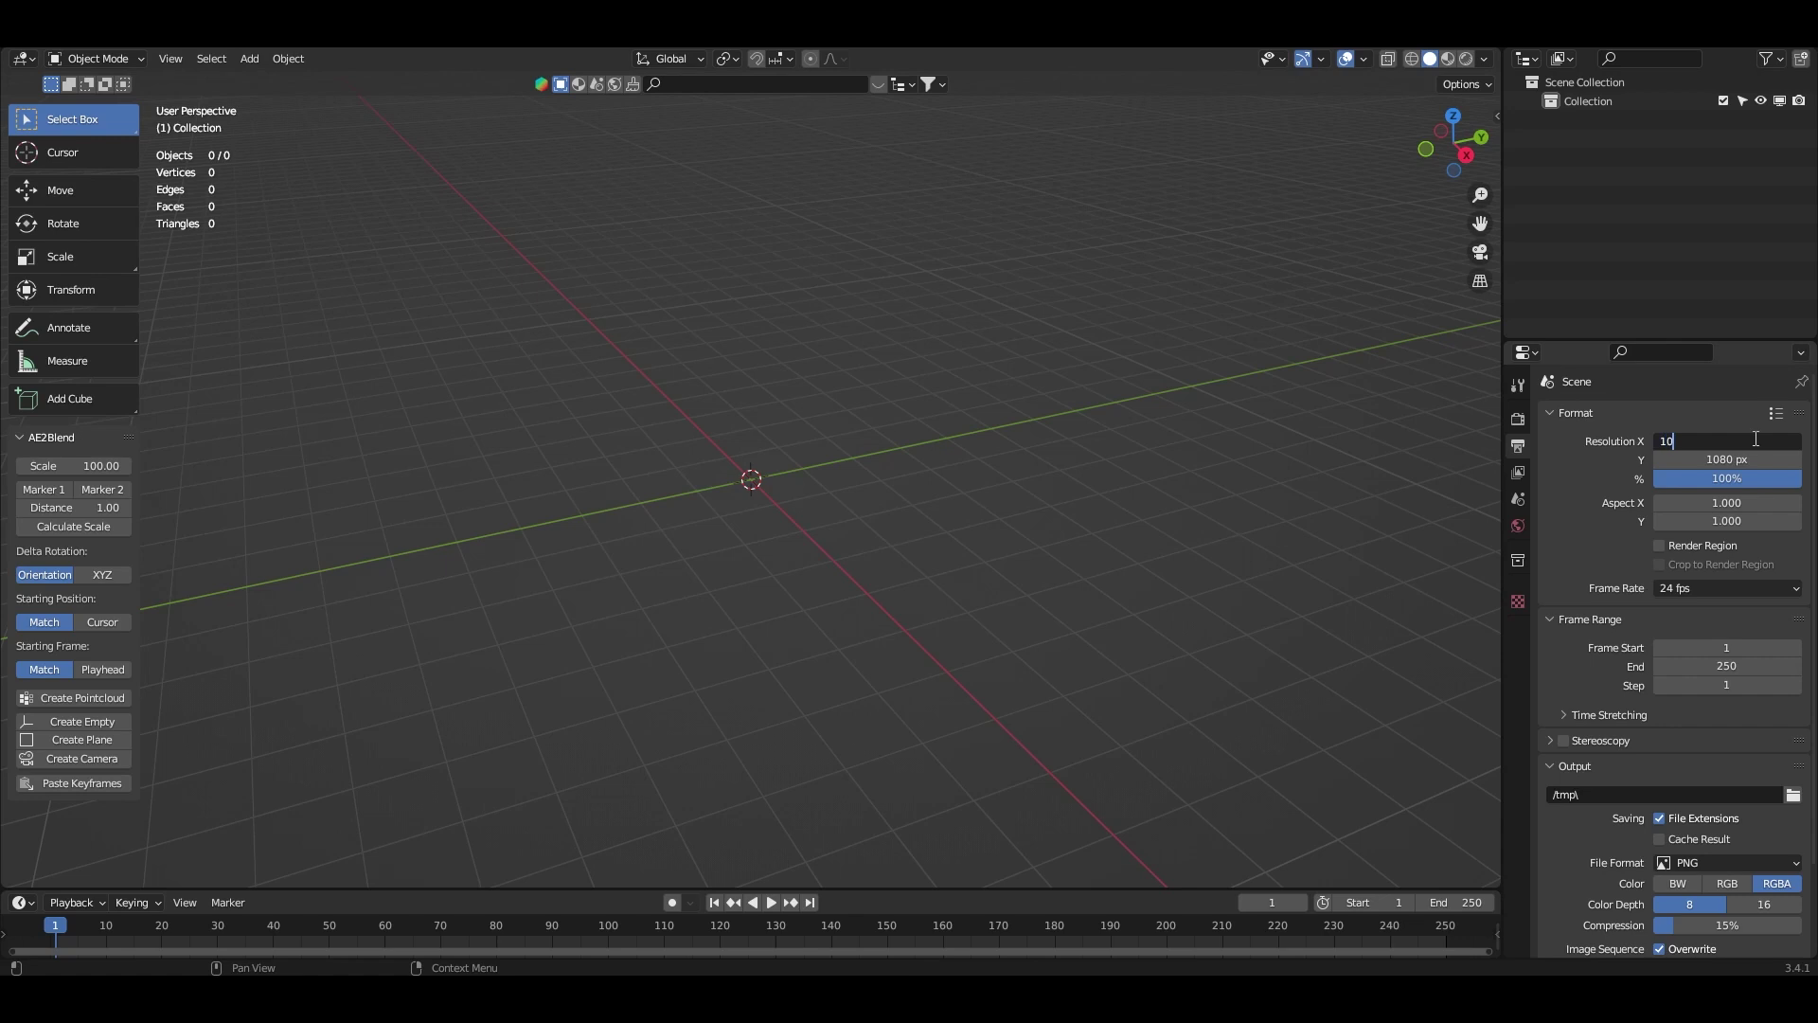
{"action": "key", "text": "Tab"}
{"action": "type", "text": "192"}
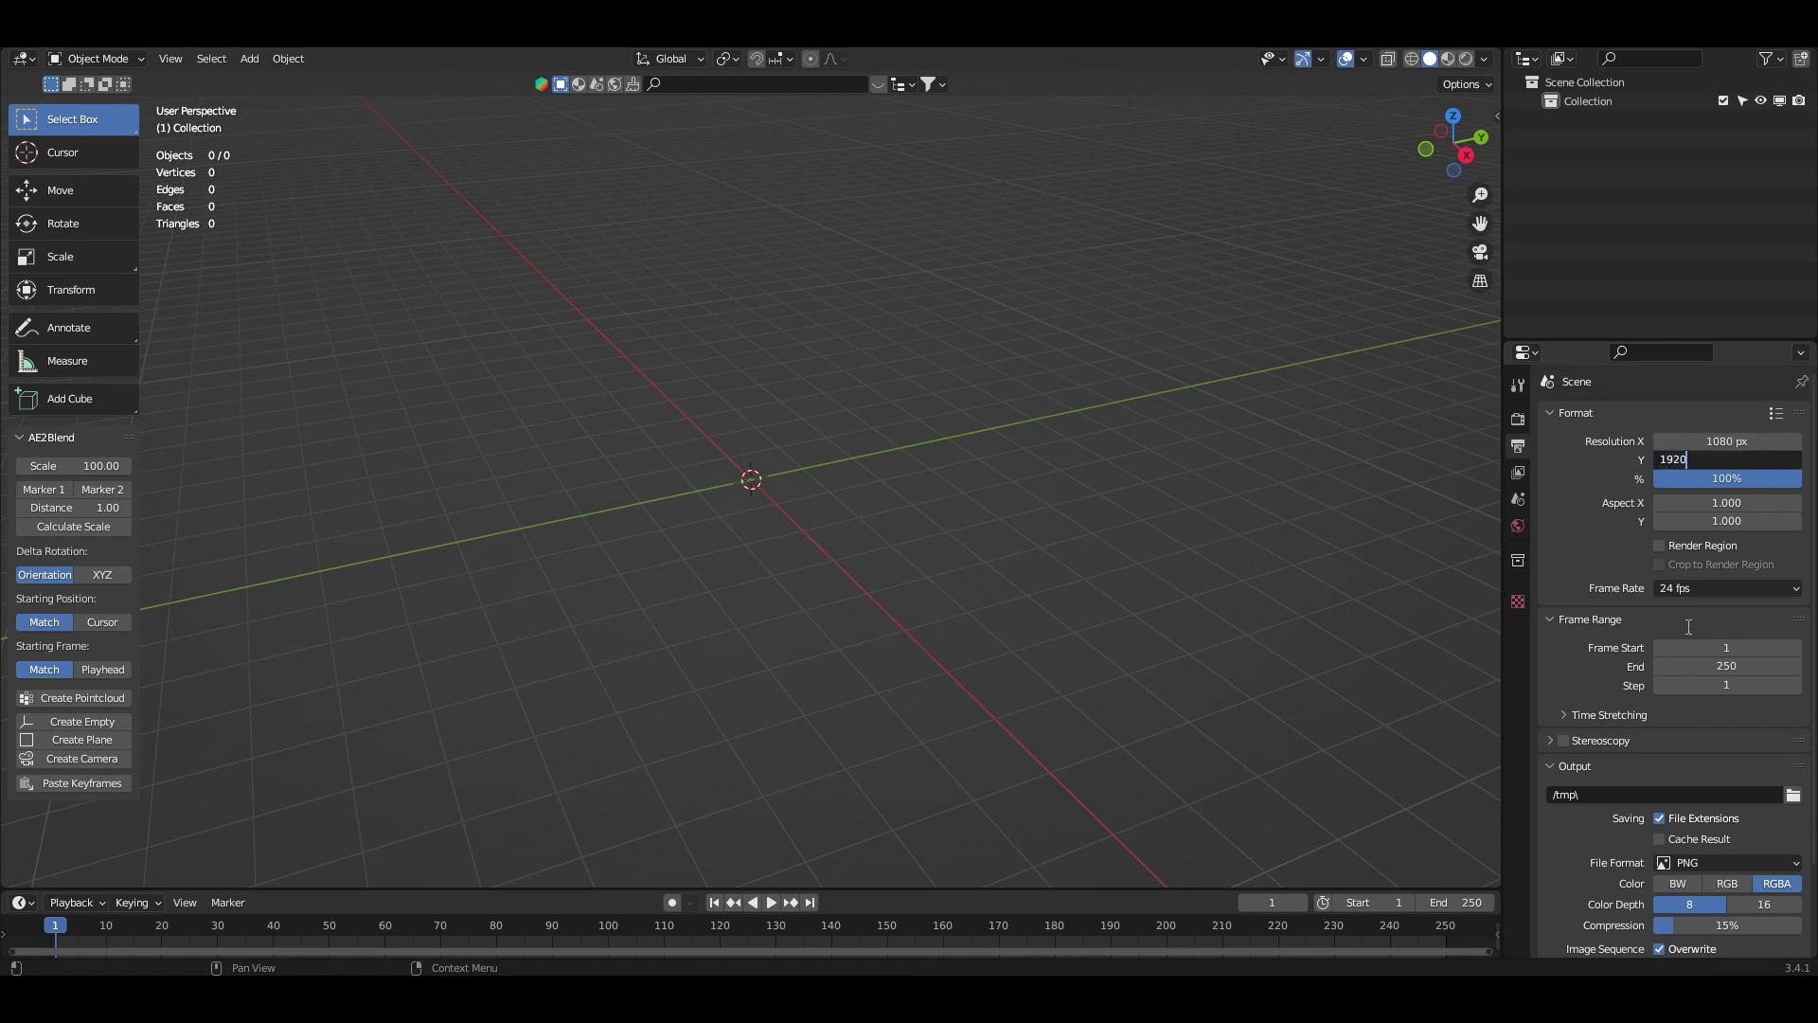
{"action": "type", "text": "0"}
{"action": "key", "text": "Return"}
{"action": "left_click", "coordinate": [1696, 587]}
{"action": "left_click", "coordinate": [1707, 680]}
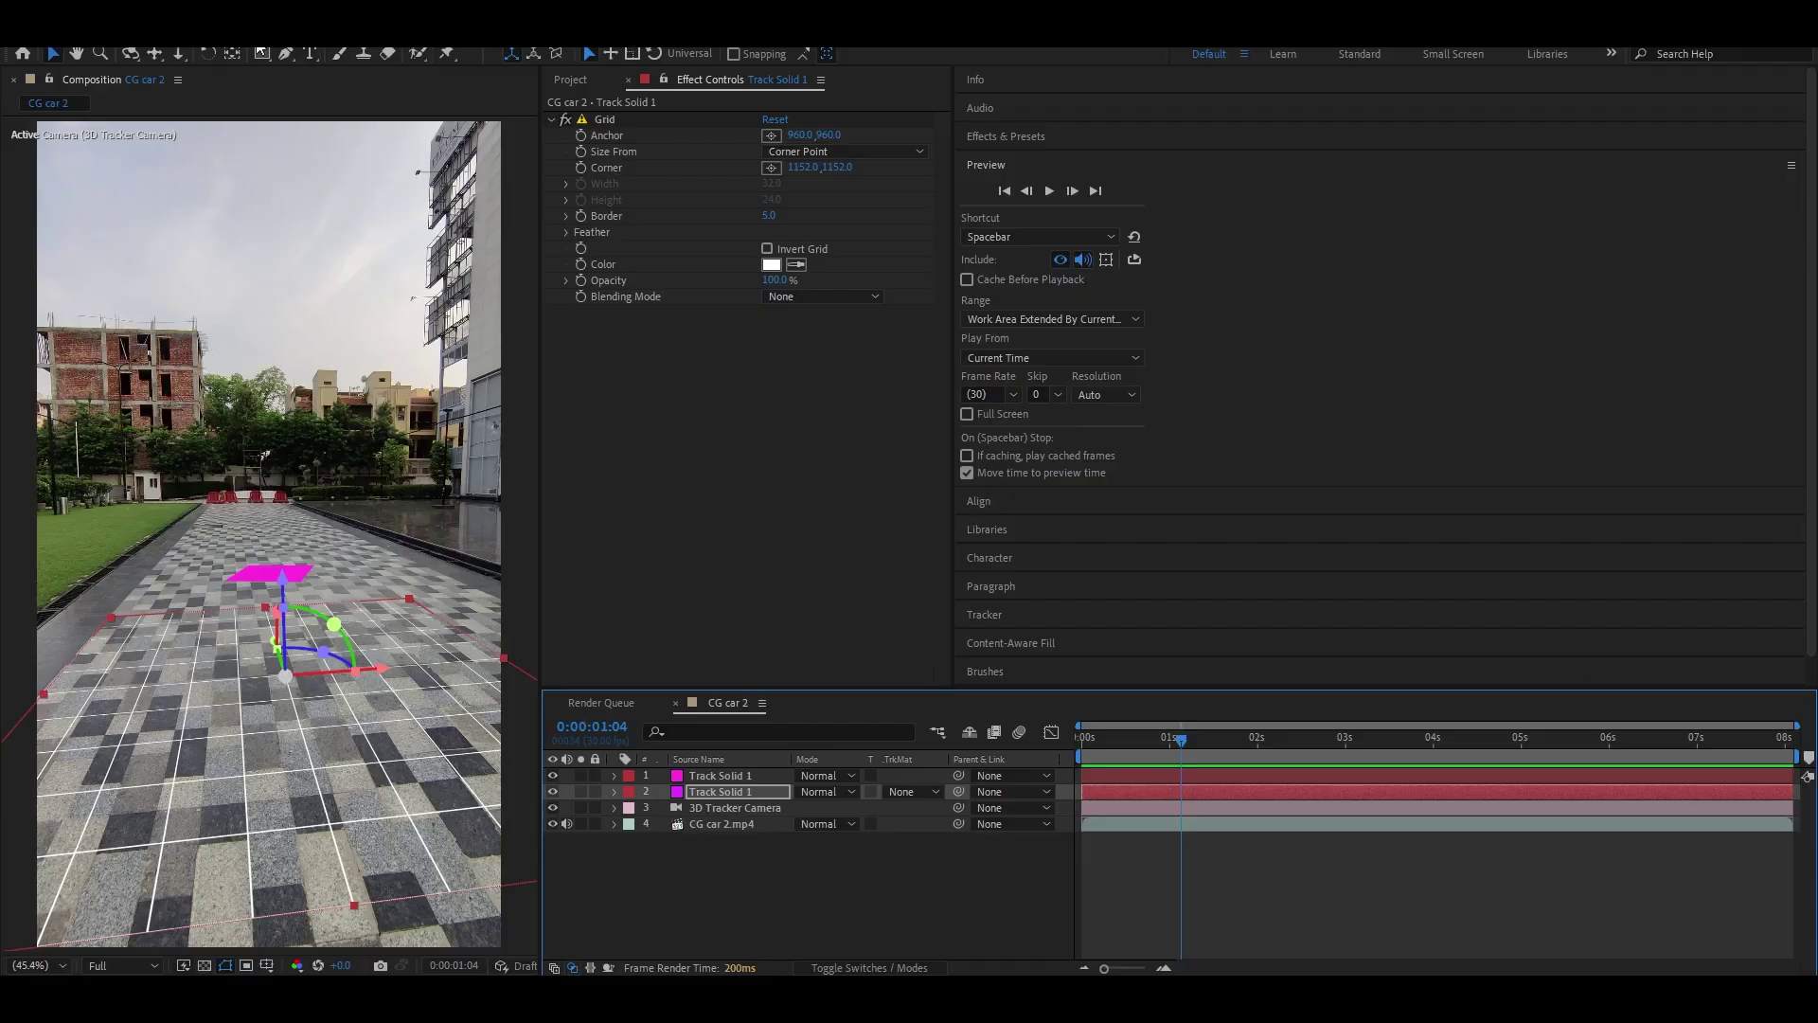
- Check the After Effects composition settings, and set Blender's end frame to 243 with a taller timeline
{"action": "left_click", "coordinate": [110, 47]}
{"action": "left_click", "coordinate": [147, 83]}
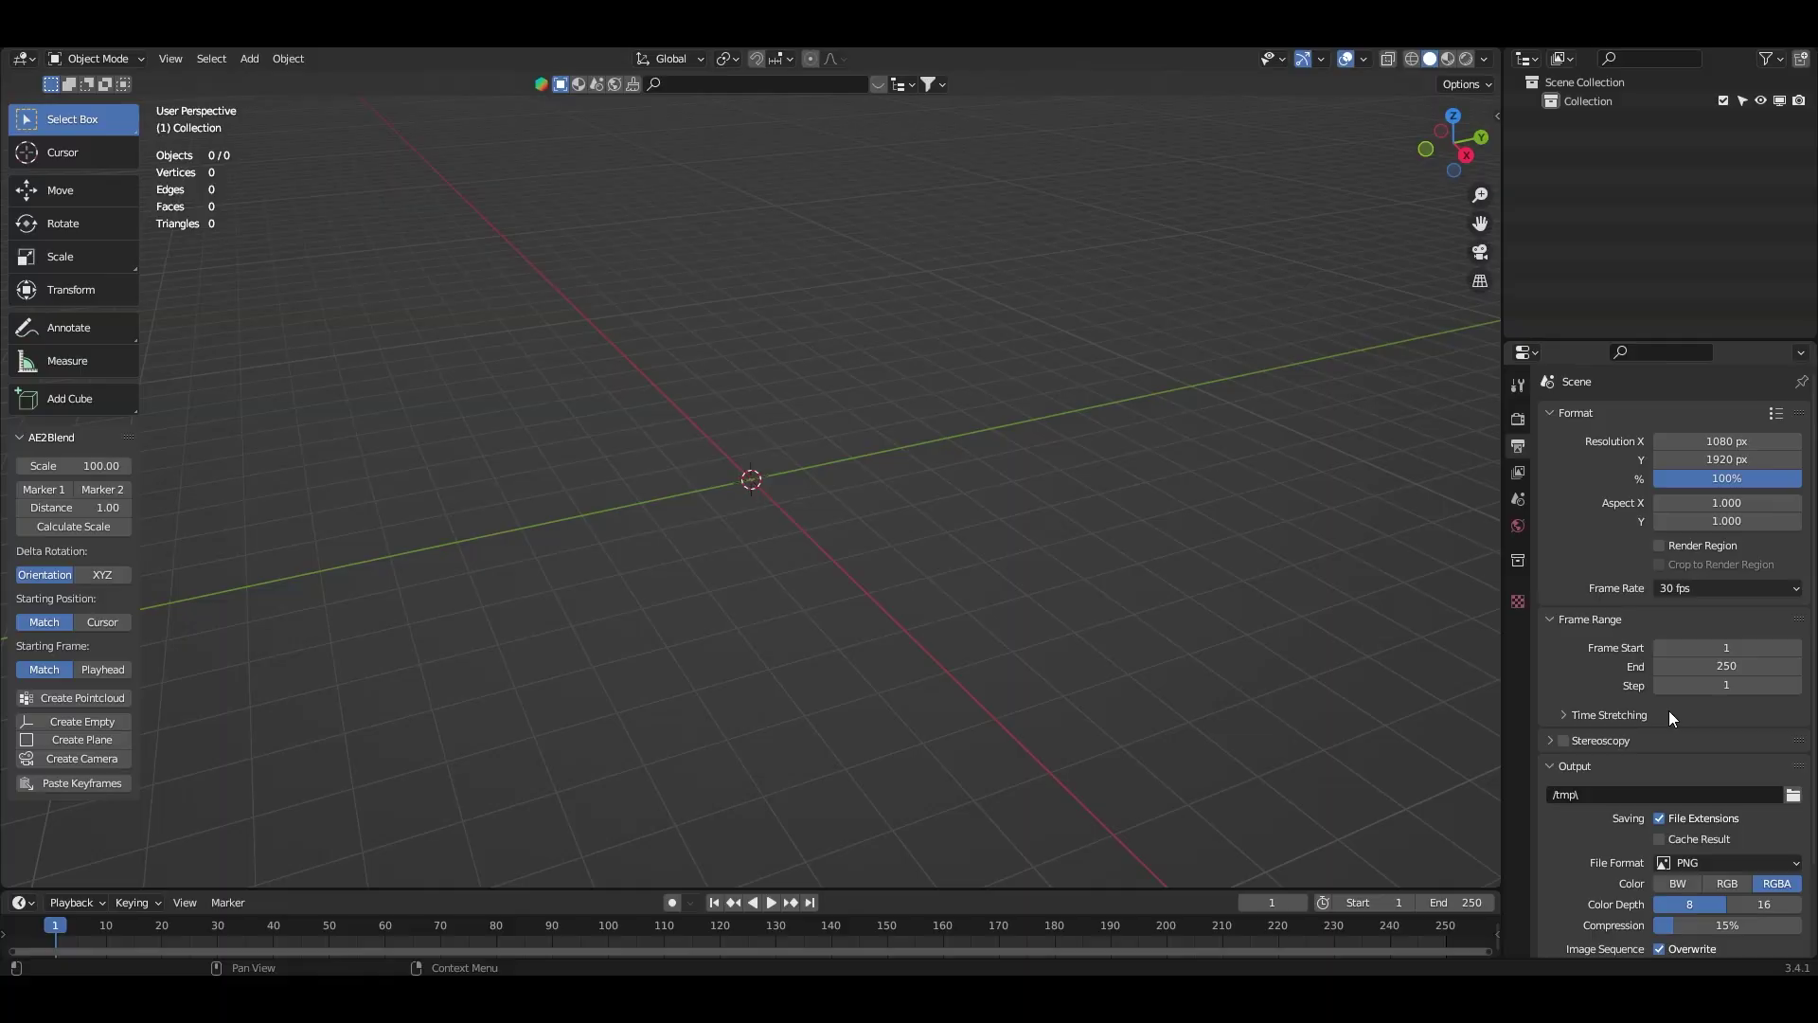
{"action": "left_click", "coordinate": [1700, 666]}
{"action": "type", "text": "243"}
{"action": "key", "text": "Return"}
{"action": "left_click_drag", "start_coordinate": [1130, 886], "coordinate": [1140, 852]}
- In After Effects, reveal the 3D Tracker Camera's keyframed properties and copy both of them
{"action": "left_click", "coordinate": [956, 1003]}
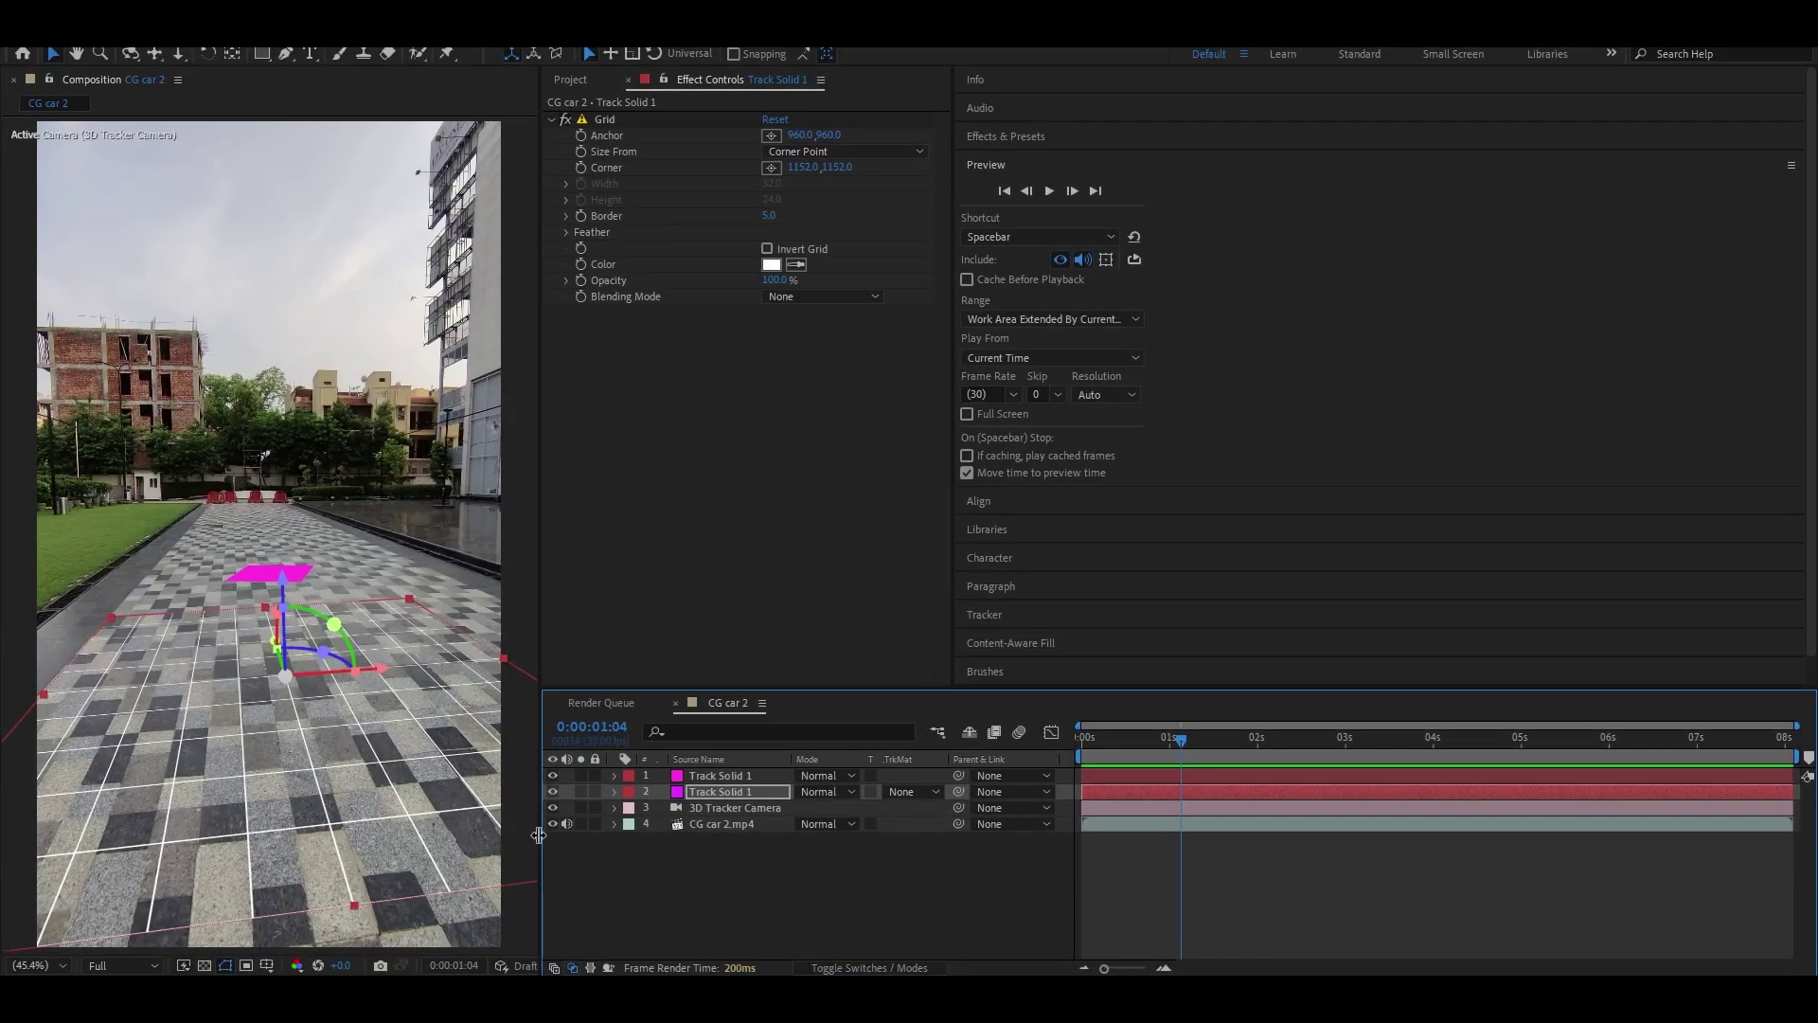
{"action": "left_click", "coordinate": [706, 809]}
{"action": "key", "text": "u"}
{"action": "left_click", "coordinate": [719, 824]}
{"action": "left_click", "coordinate": [724, 840], "text": "shift"}
{"action": "key", "text": "ctrl+c"}
- Create a Blender camera from the copied keyframes with AE2Blend and play the animation through the camera view
{"action": "left_click", "coordinate": [994, 1004]}
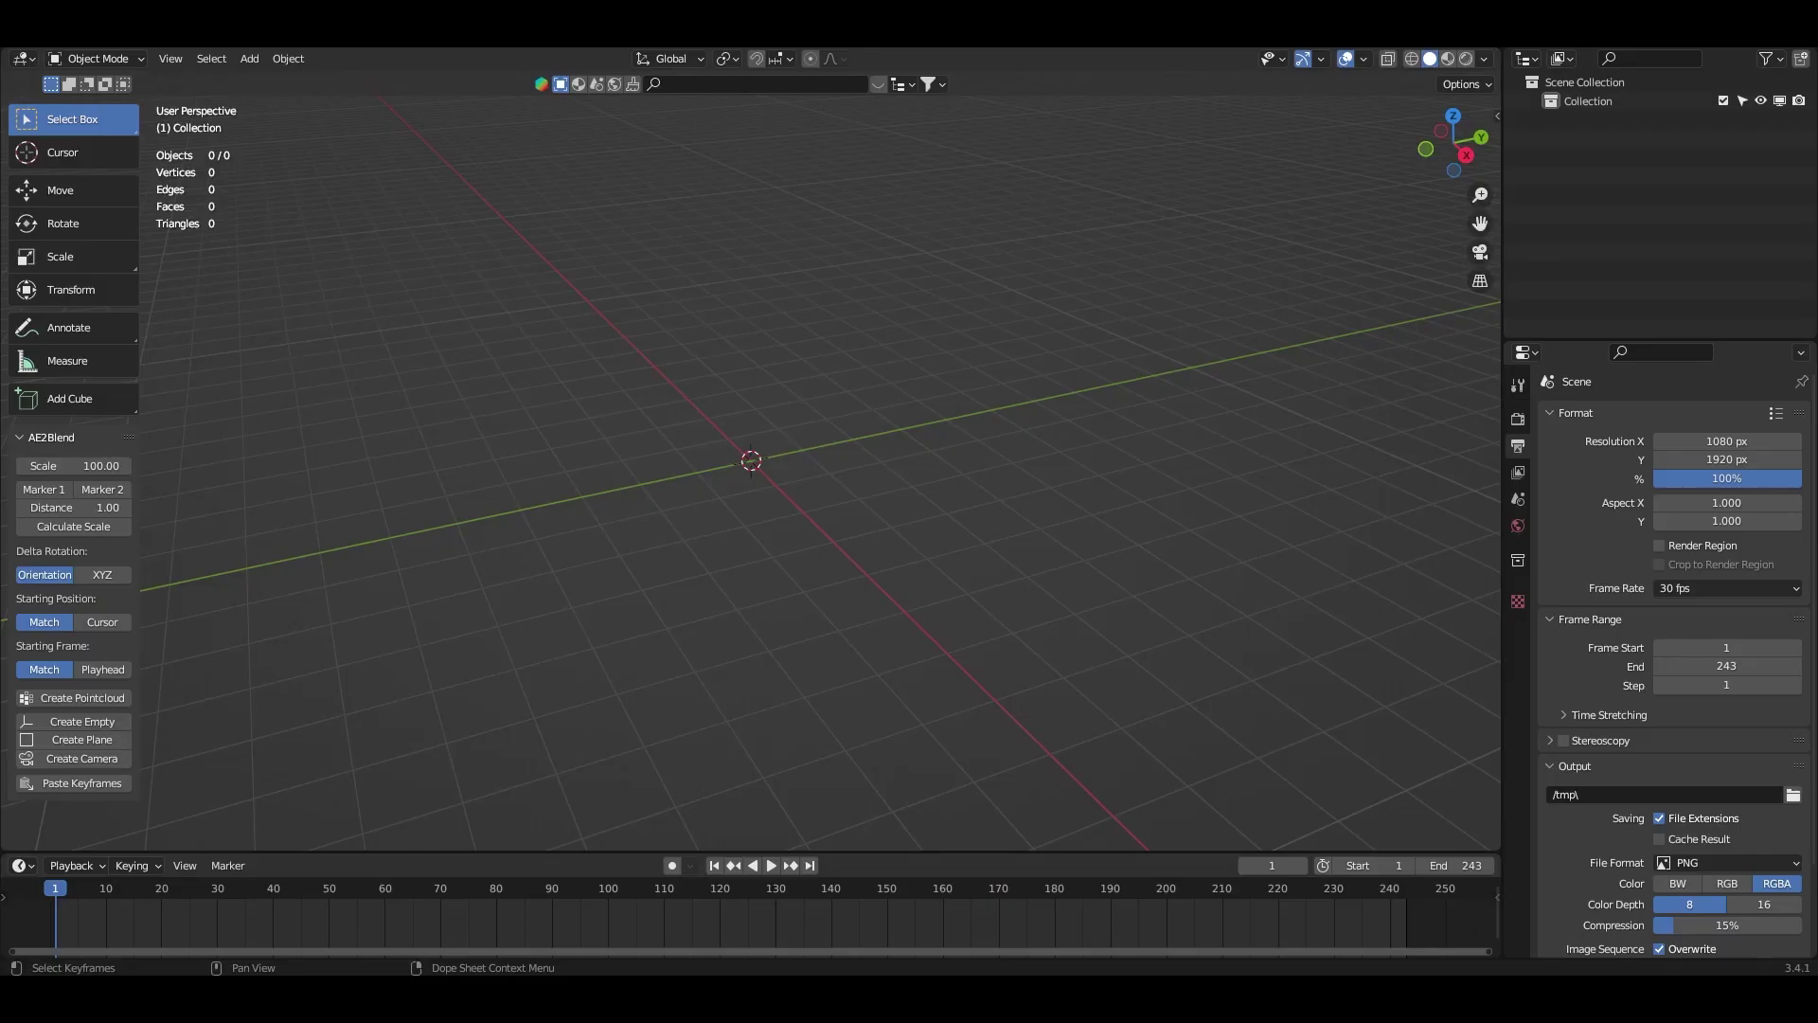
{"action": "left_click", "coordinate": [81, 760]}
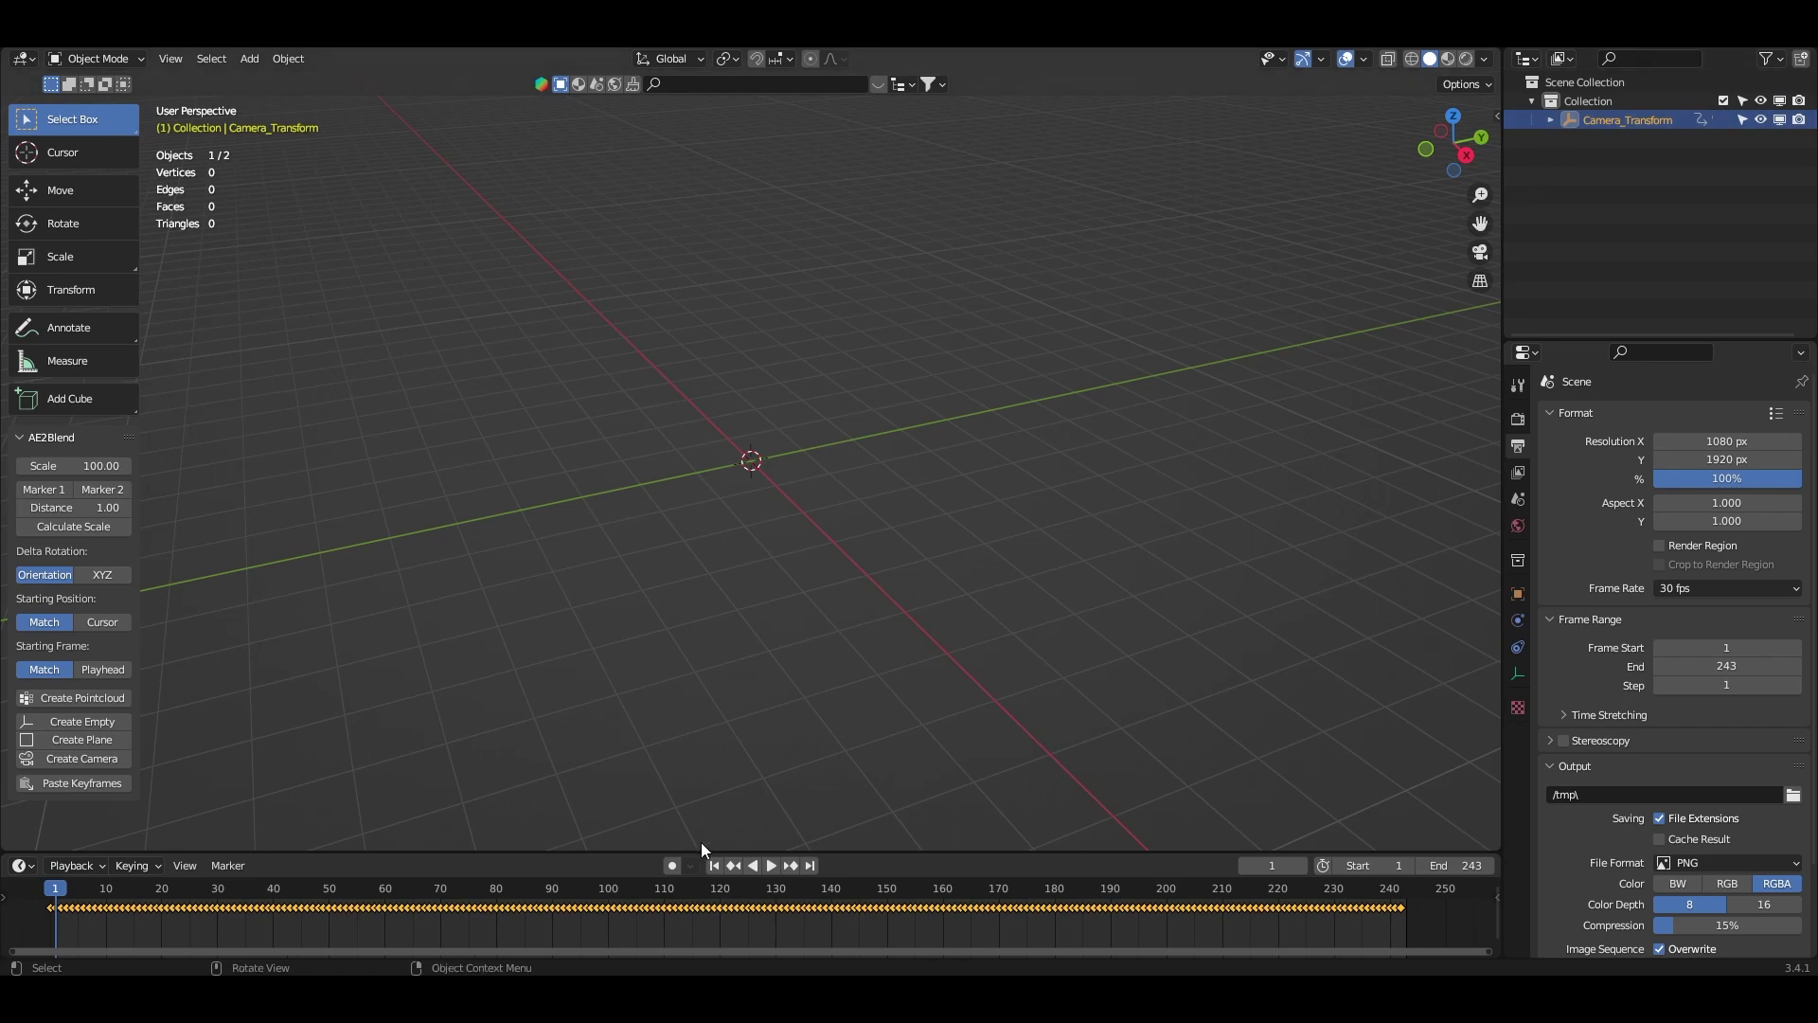
{"action": "left_click_drag", "start_coordinate": [694, 851], "coordinate": [694, 799]}
{"action": "left_click", "coordinate": [1479, 252]}
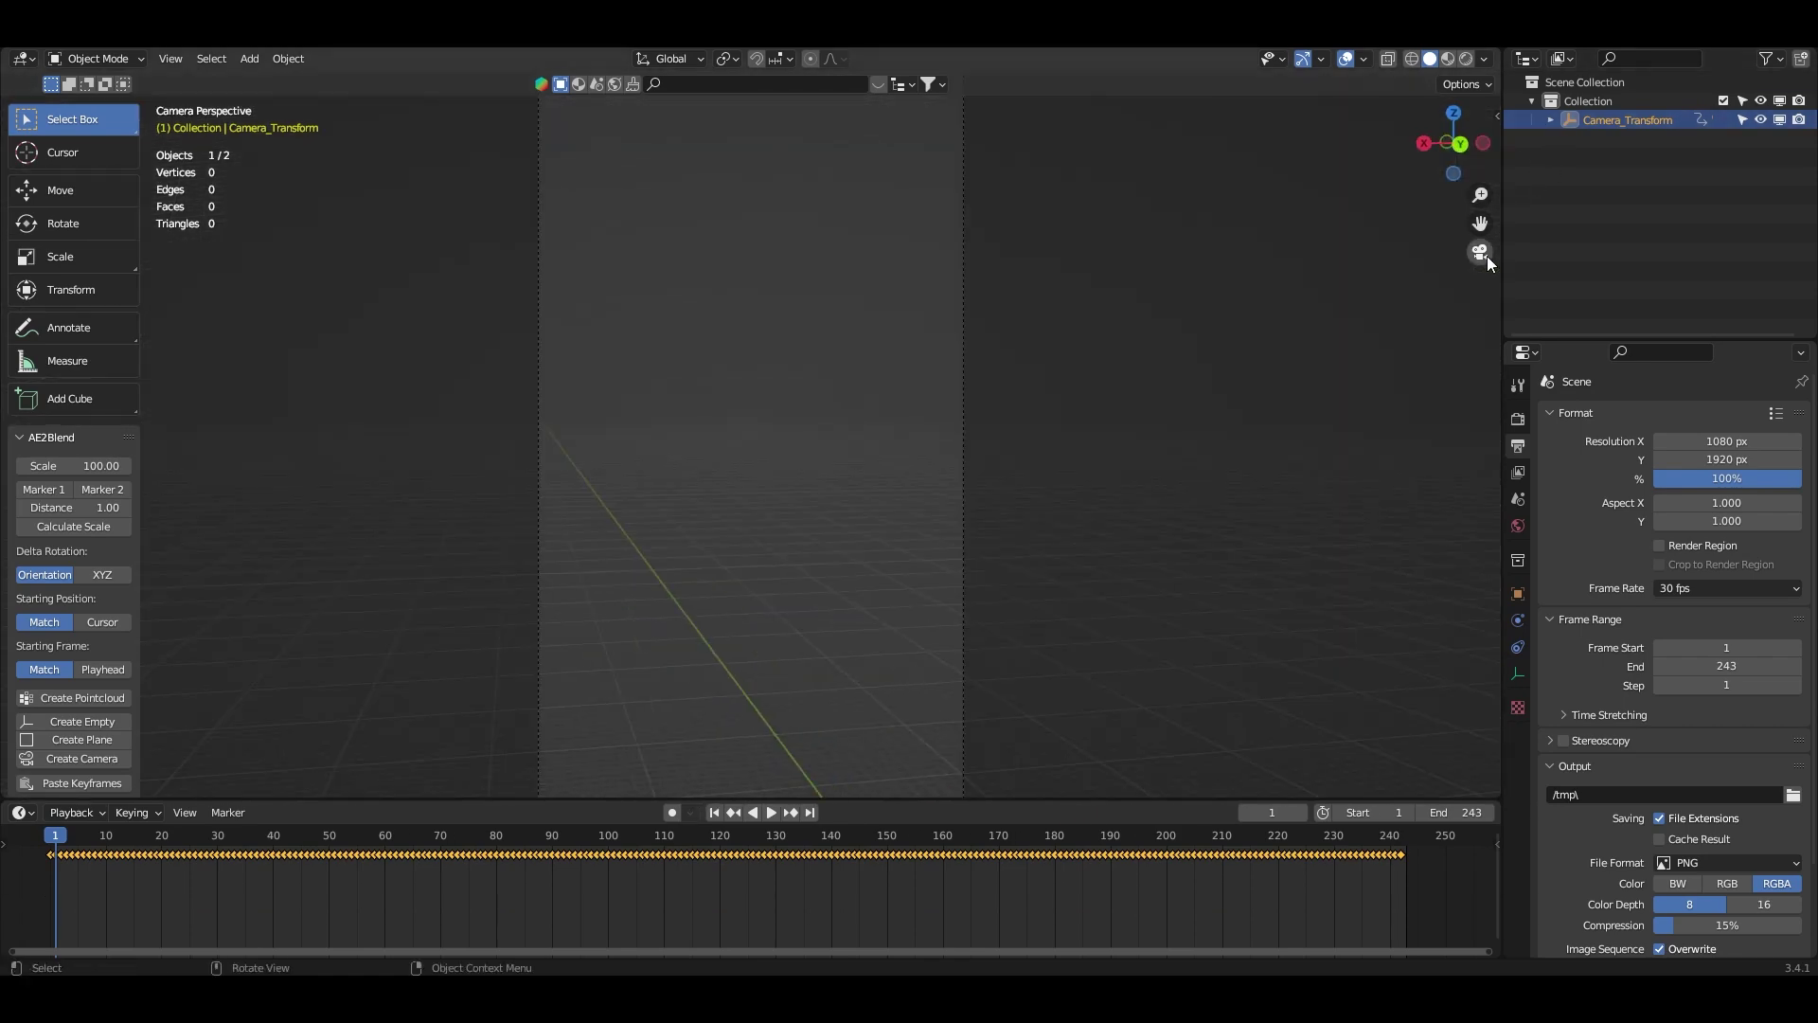
{"action": "left_click", "coordinate": [771, 813]}
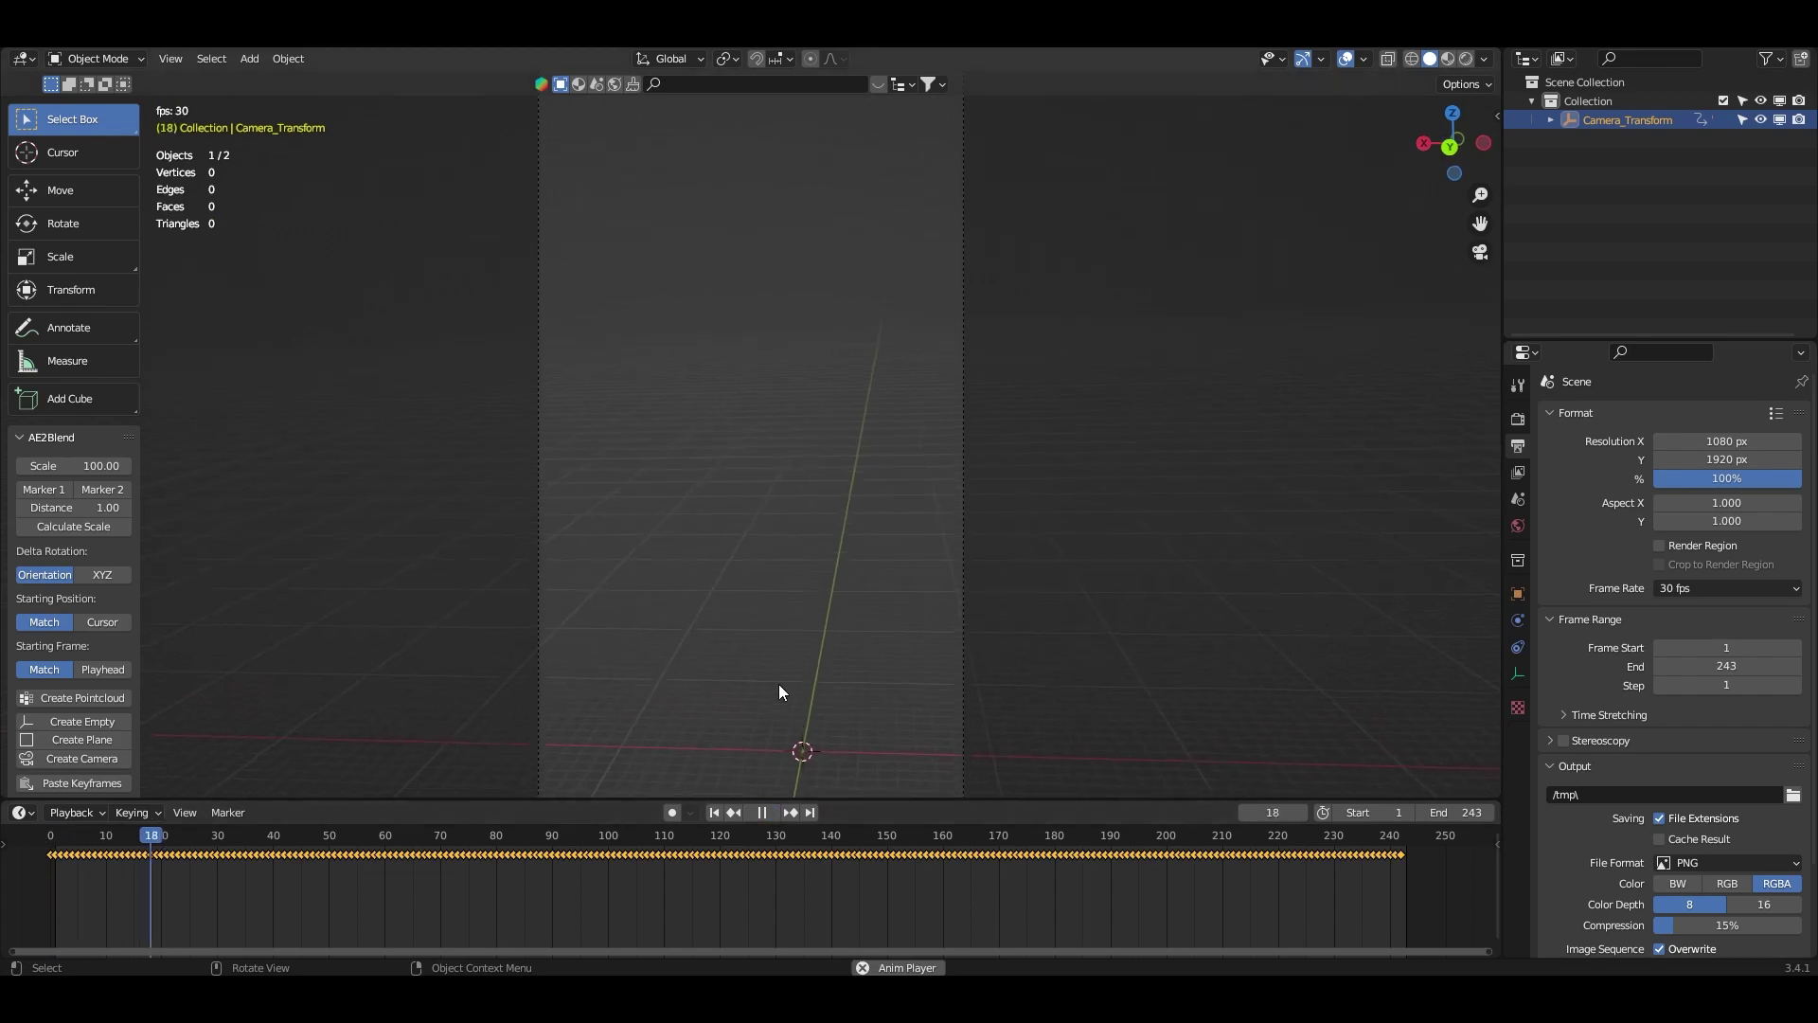
{"action": "scroll", "coordinate": [882, 571], "scroll_direction": "down", "scroll_amount": 3}
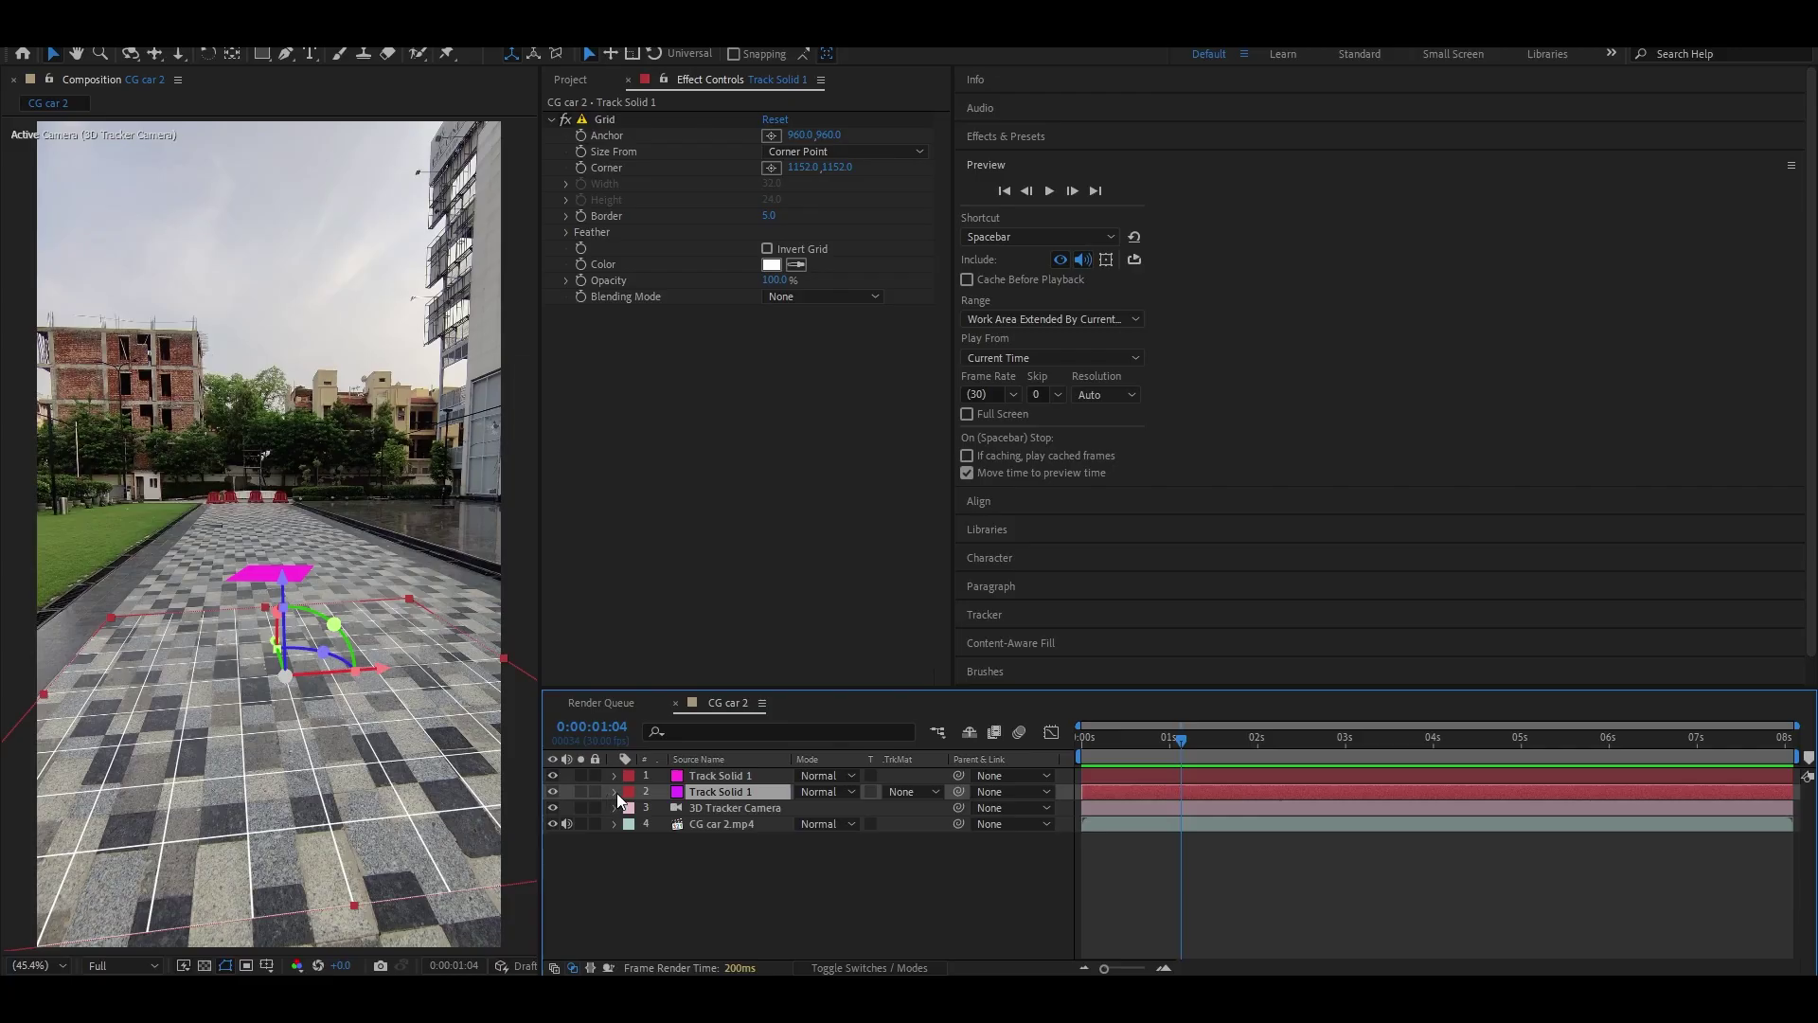
- Copy the grid solid's anchor point, position, scale and orientation from After Effects and create a matching plane in Blender
{"action": "left_click", "coordinate": [614, 792]}
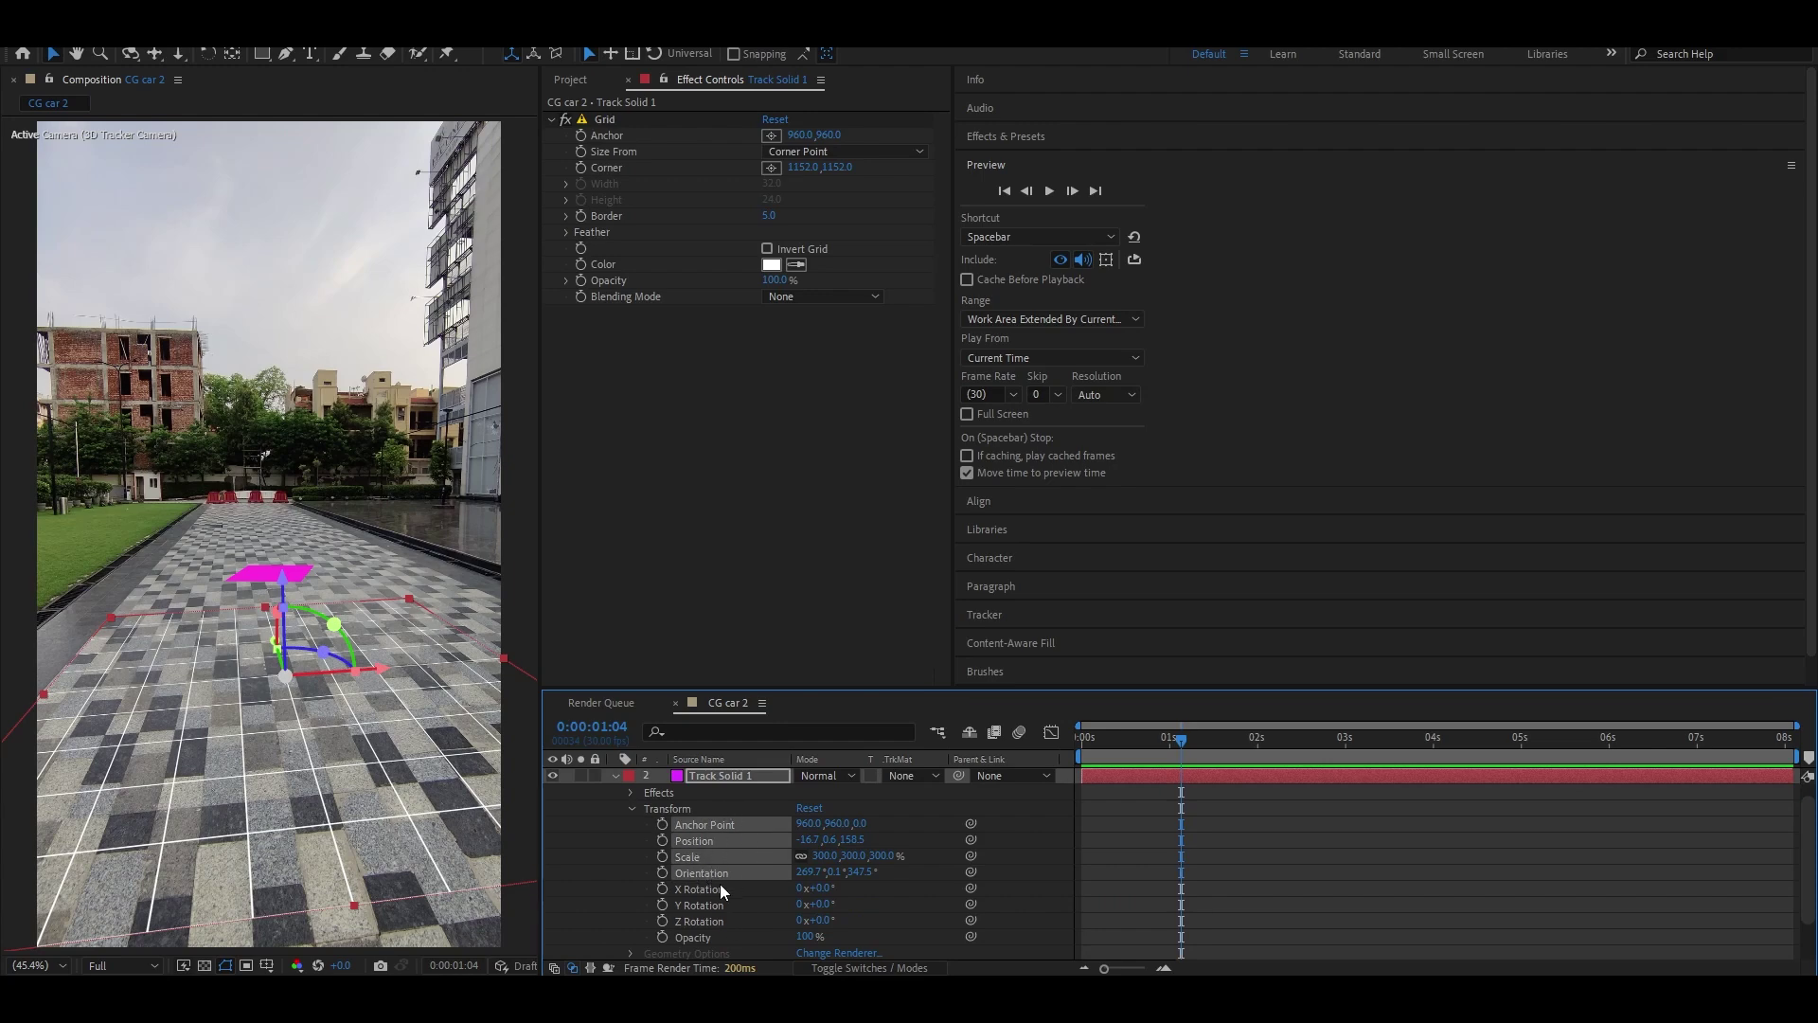
{"action": "left_click", "coordinate": [914, 999]}
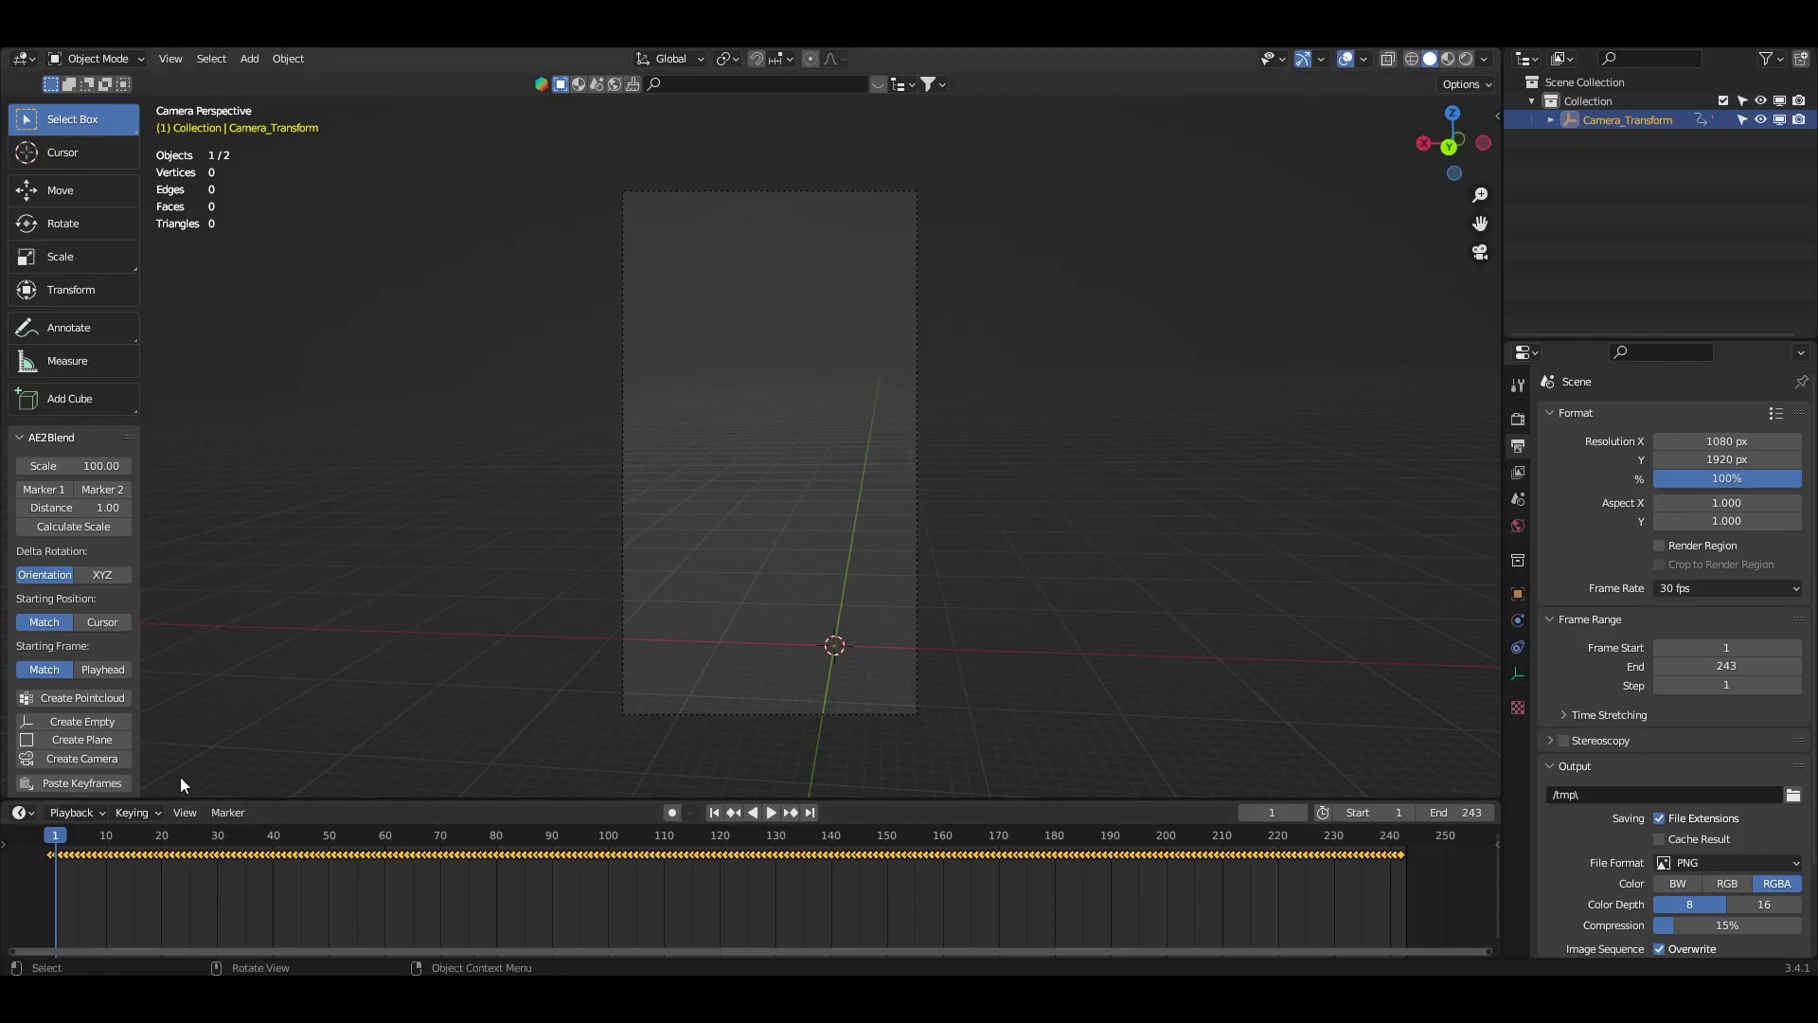
{"action": "left_click", "coordinate": [114, 741]}
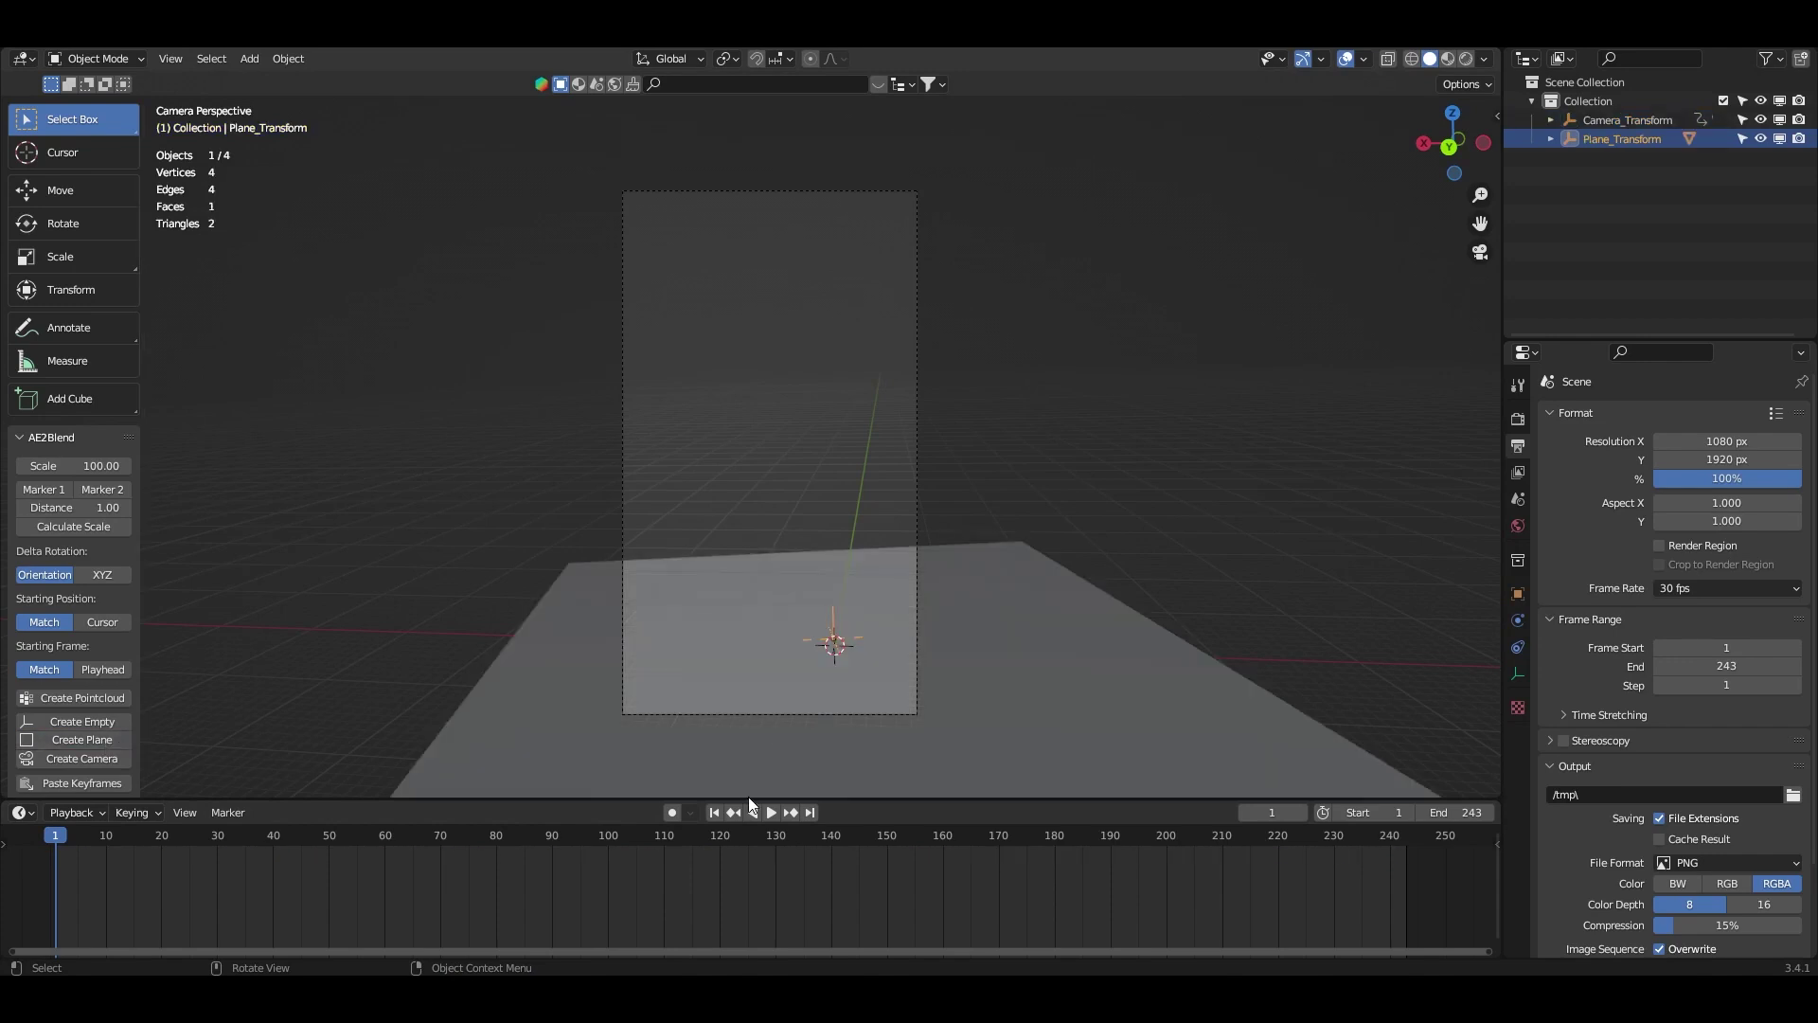
{"action": "left_click_drag", "start_coordinate": [105, 833], "coordinate": [50, 837]}
- Copy the other track solid's anchor point, position, scale and orientation from After Effects and create a matching plane in Blender with AE2Blend
{"action": "left_click", "coordinate": [896, 999]}
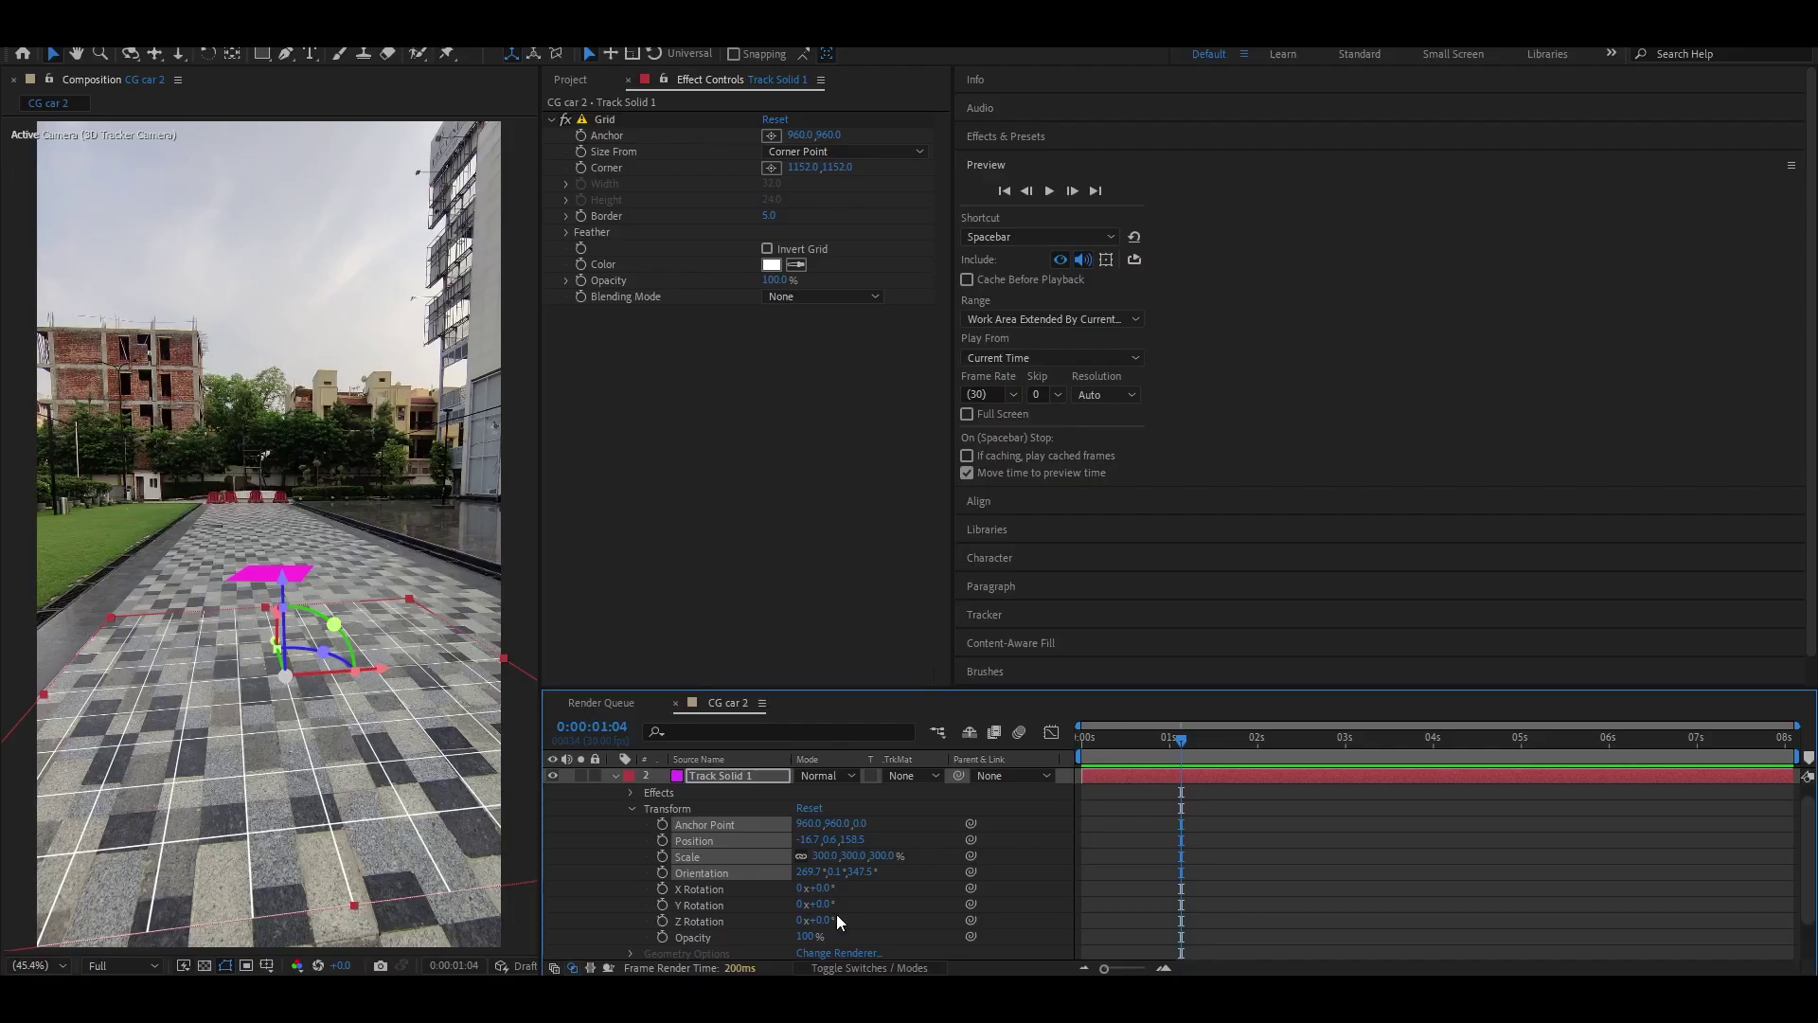
{"action": "left_click", "coordinate": [616, 776]}
{"action": "left_click", "coordinate": [697, 778]}
{"action": "left_click", "coordinate": [613, 776]}
{"action": "left_click", "coordinate": [633, 792]}
{"action": "left_click", "coordinate": [636, 793]}
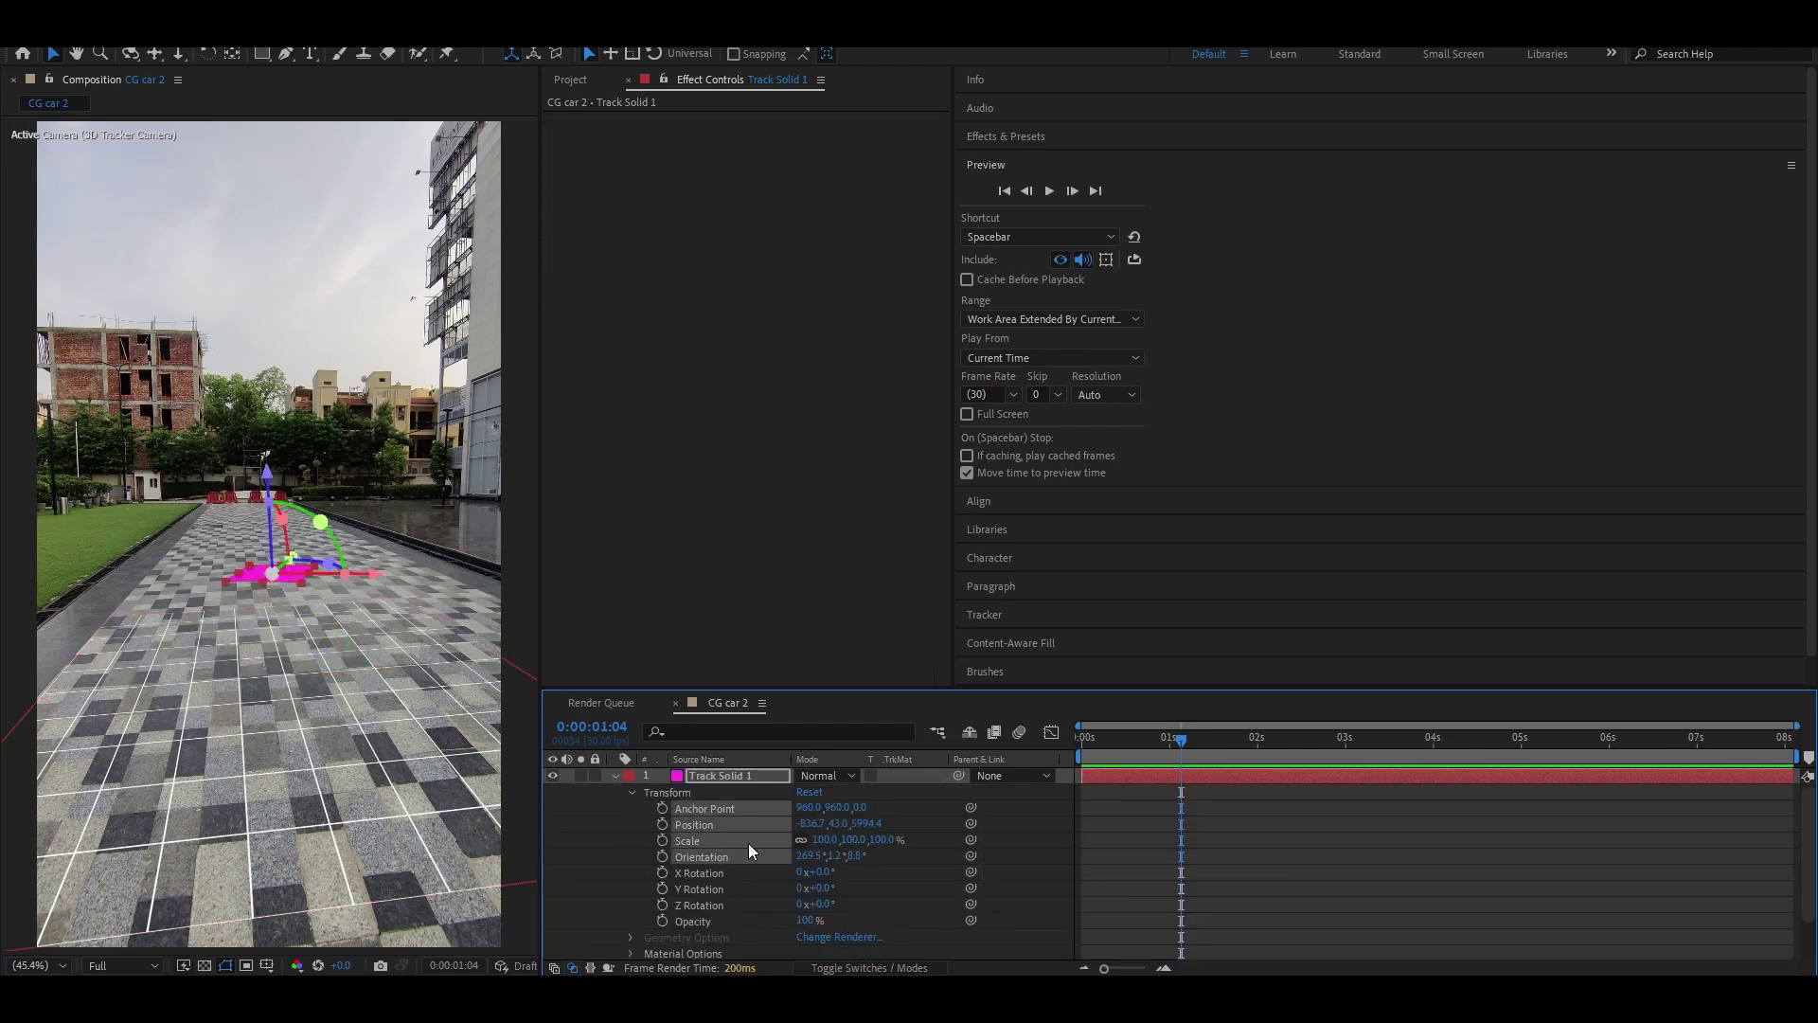
{"action": "key", "text": "alt+Tab"}
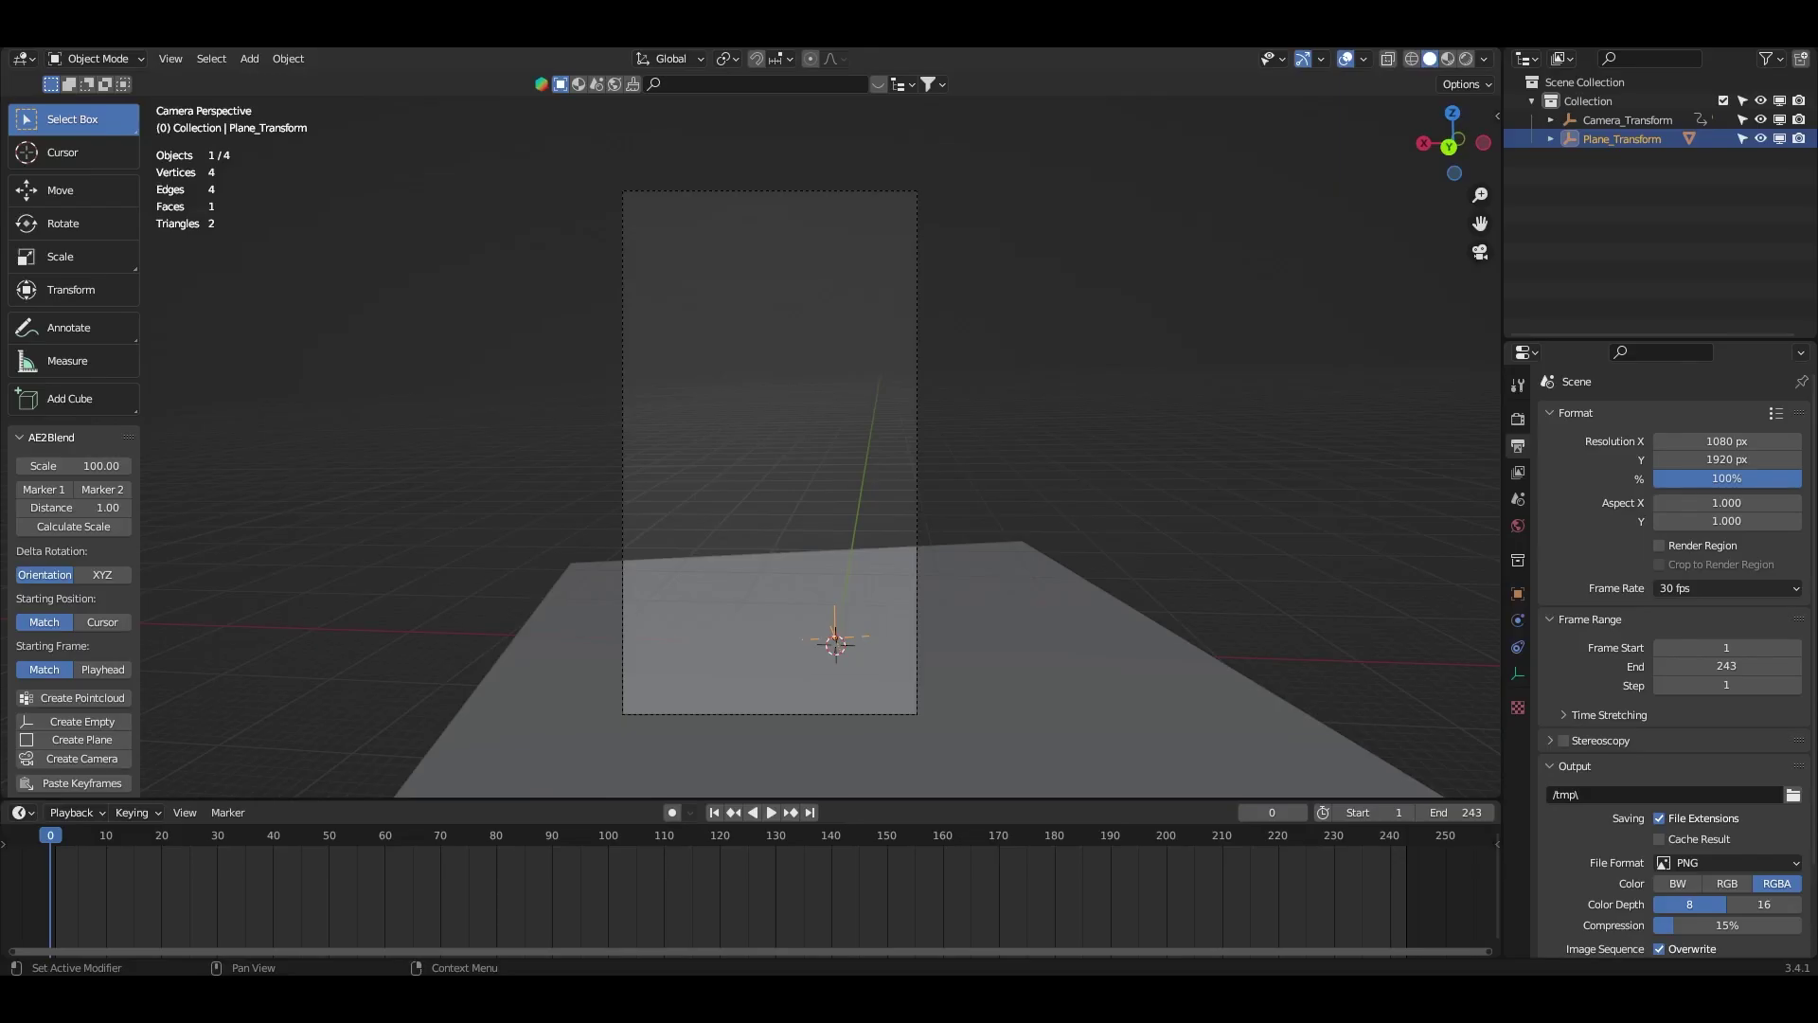
{"action": "left_click", "coordinate": [59, 740]}
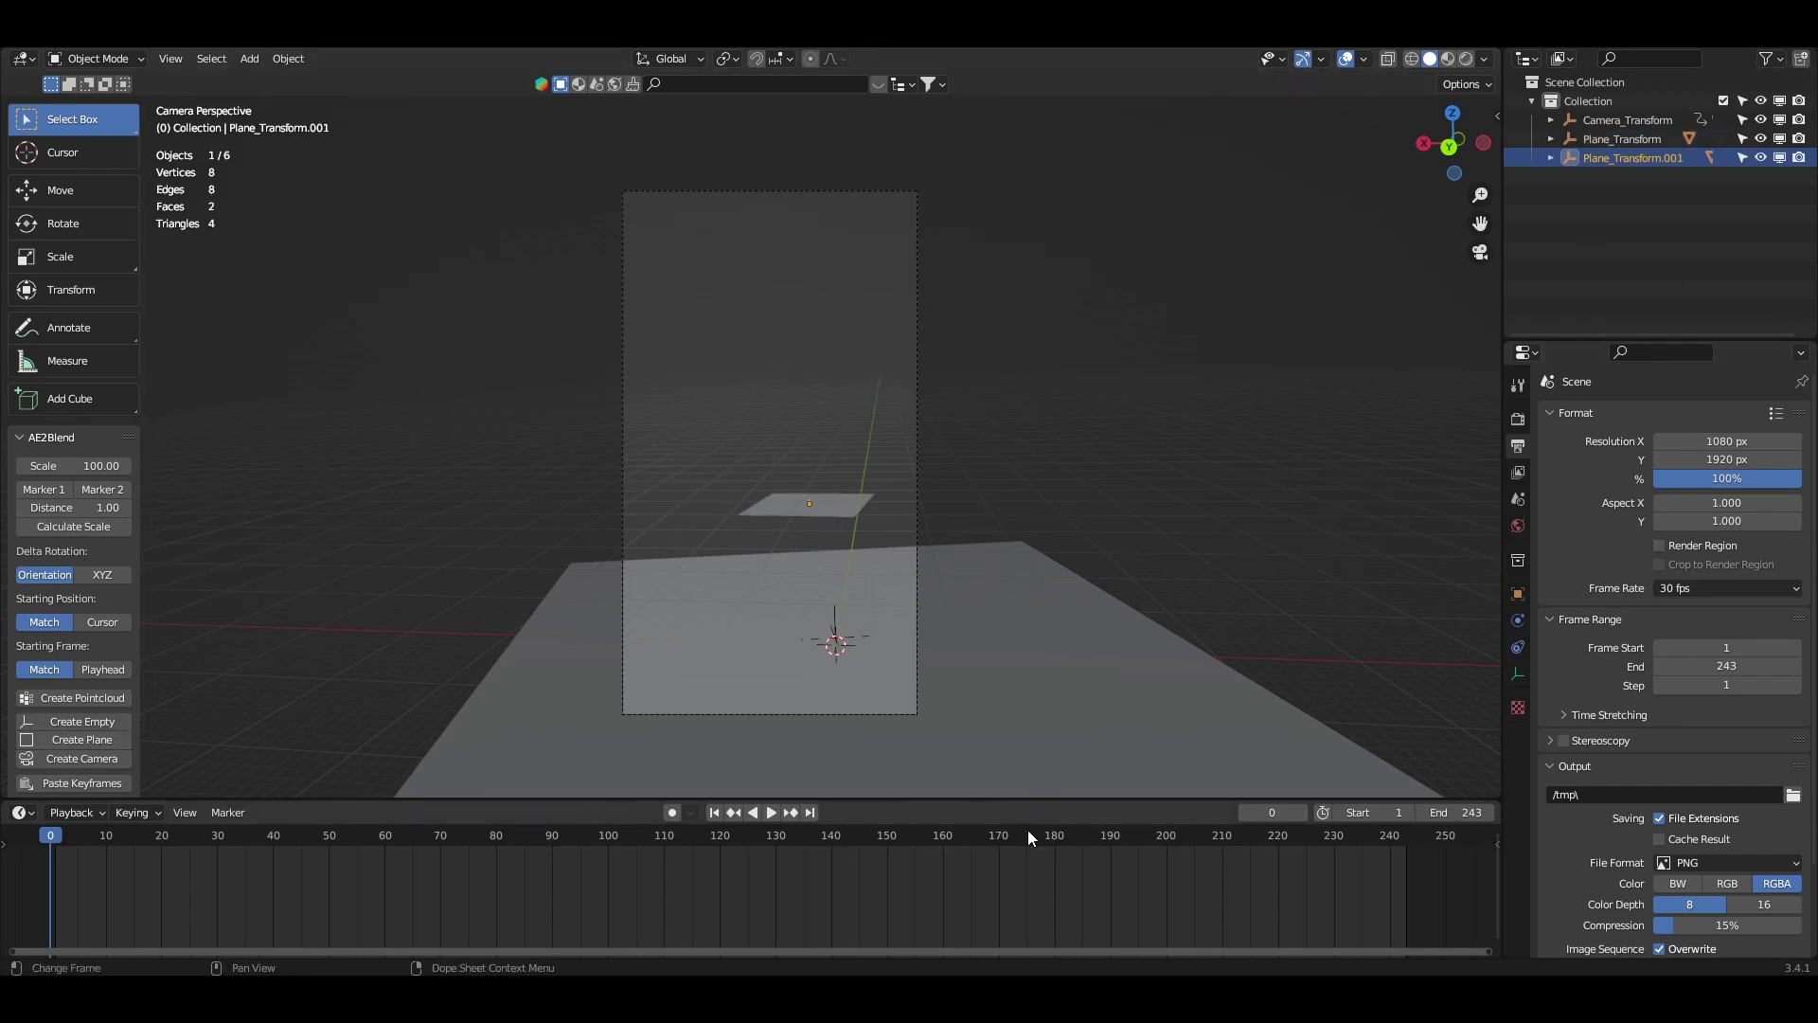
{"action": "key", "text": "alt+Tab"}
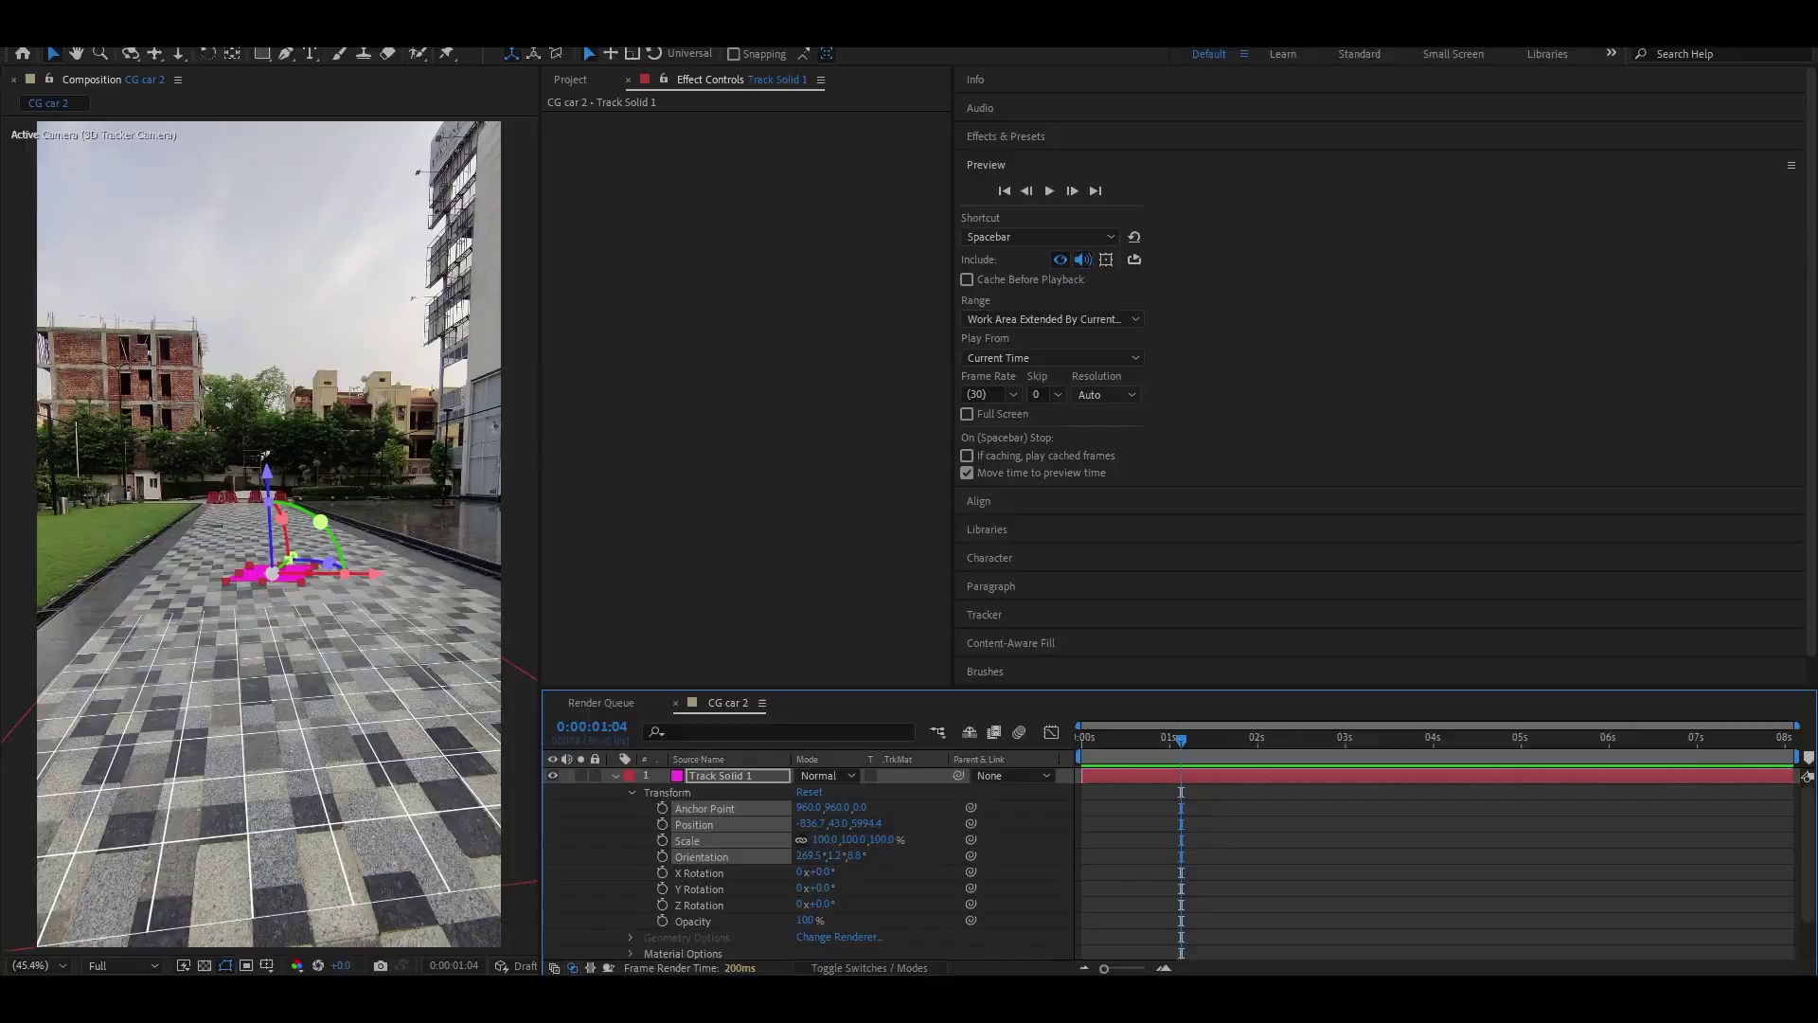
{"action": "key", "text": "alt+Tab"}
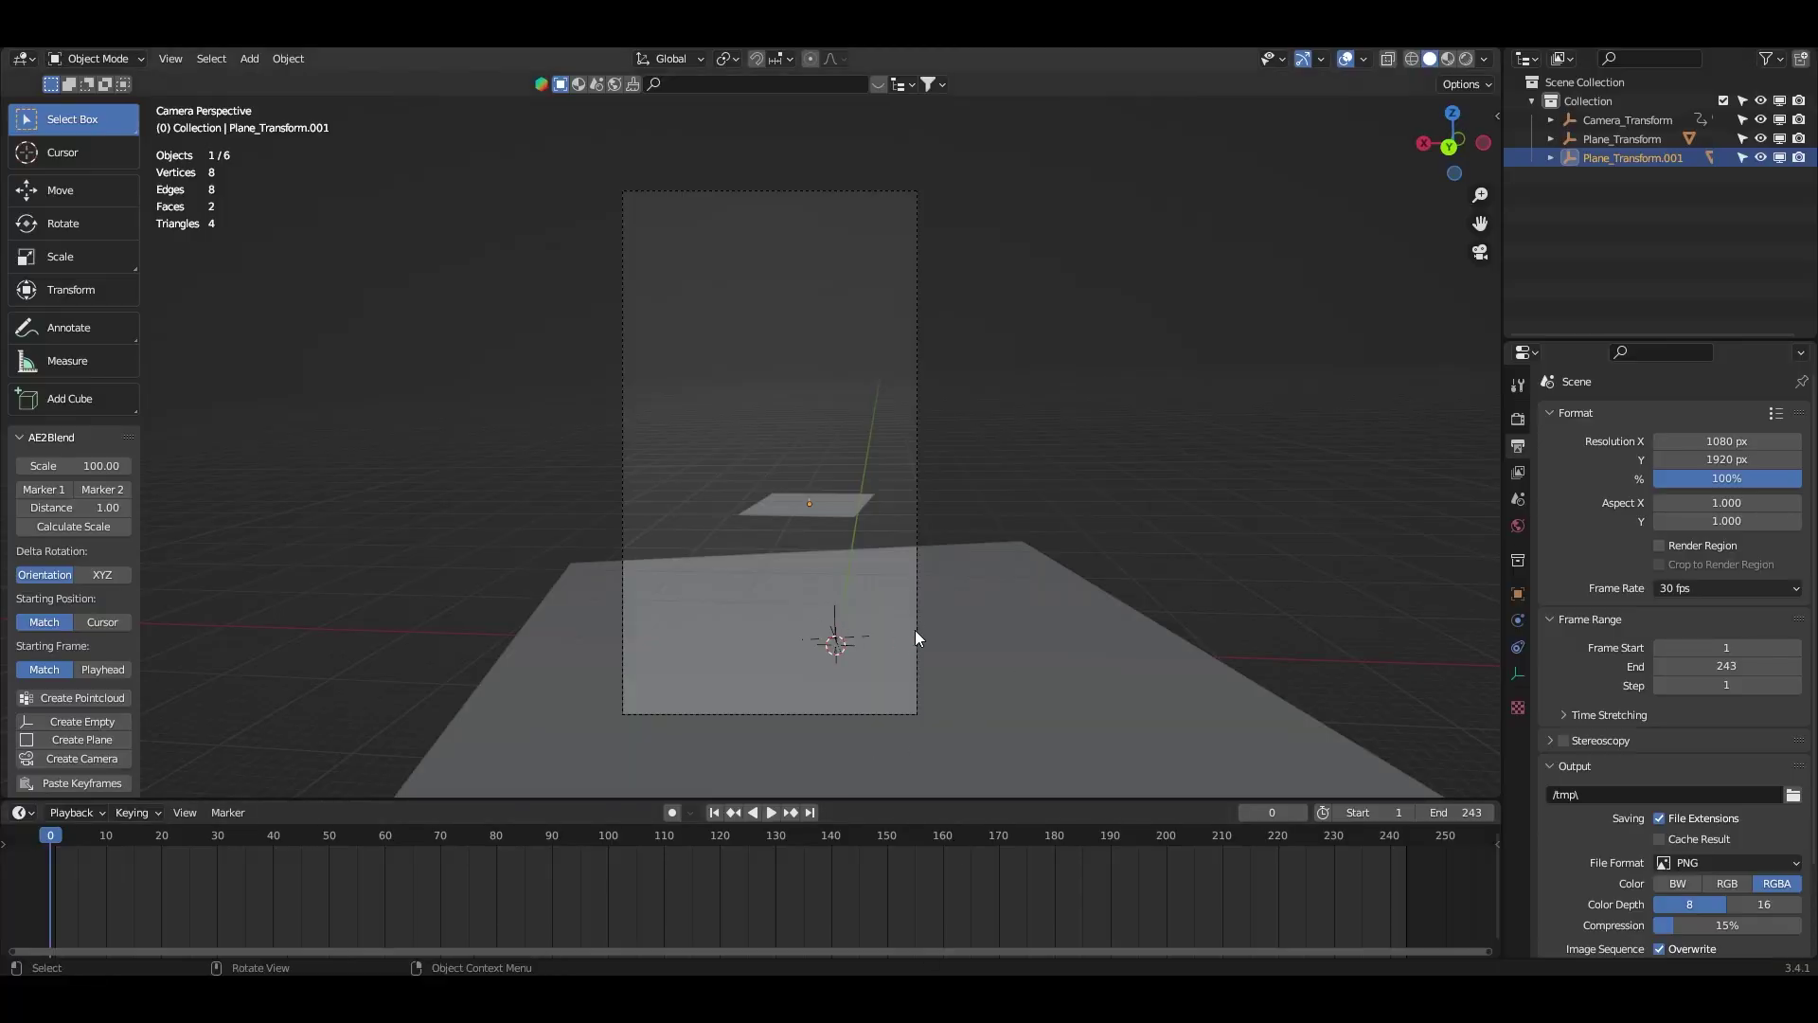
- Enable background images on the tracked camera and load CG car 2.mp4 as a movie clip background
{"action": "left_click", "coordinate": [1549, 120]}
{"action": "left_click", "coordinate": [1605, 161]}
{"action": "left_click", "coordinate": [1517, 673]}
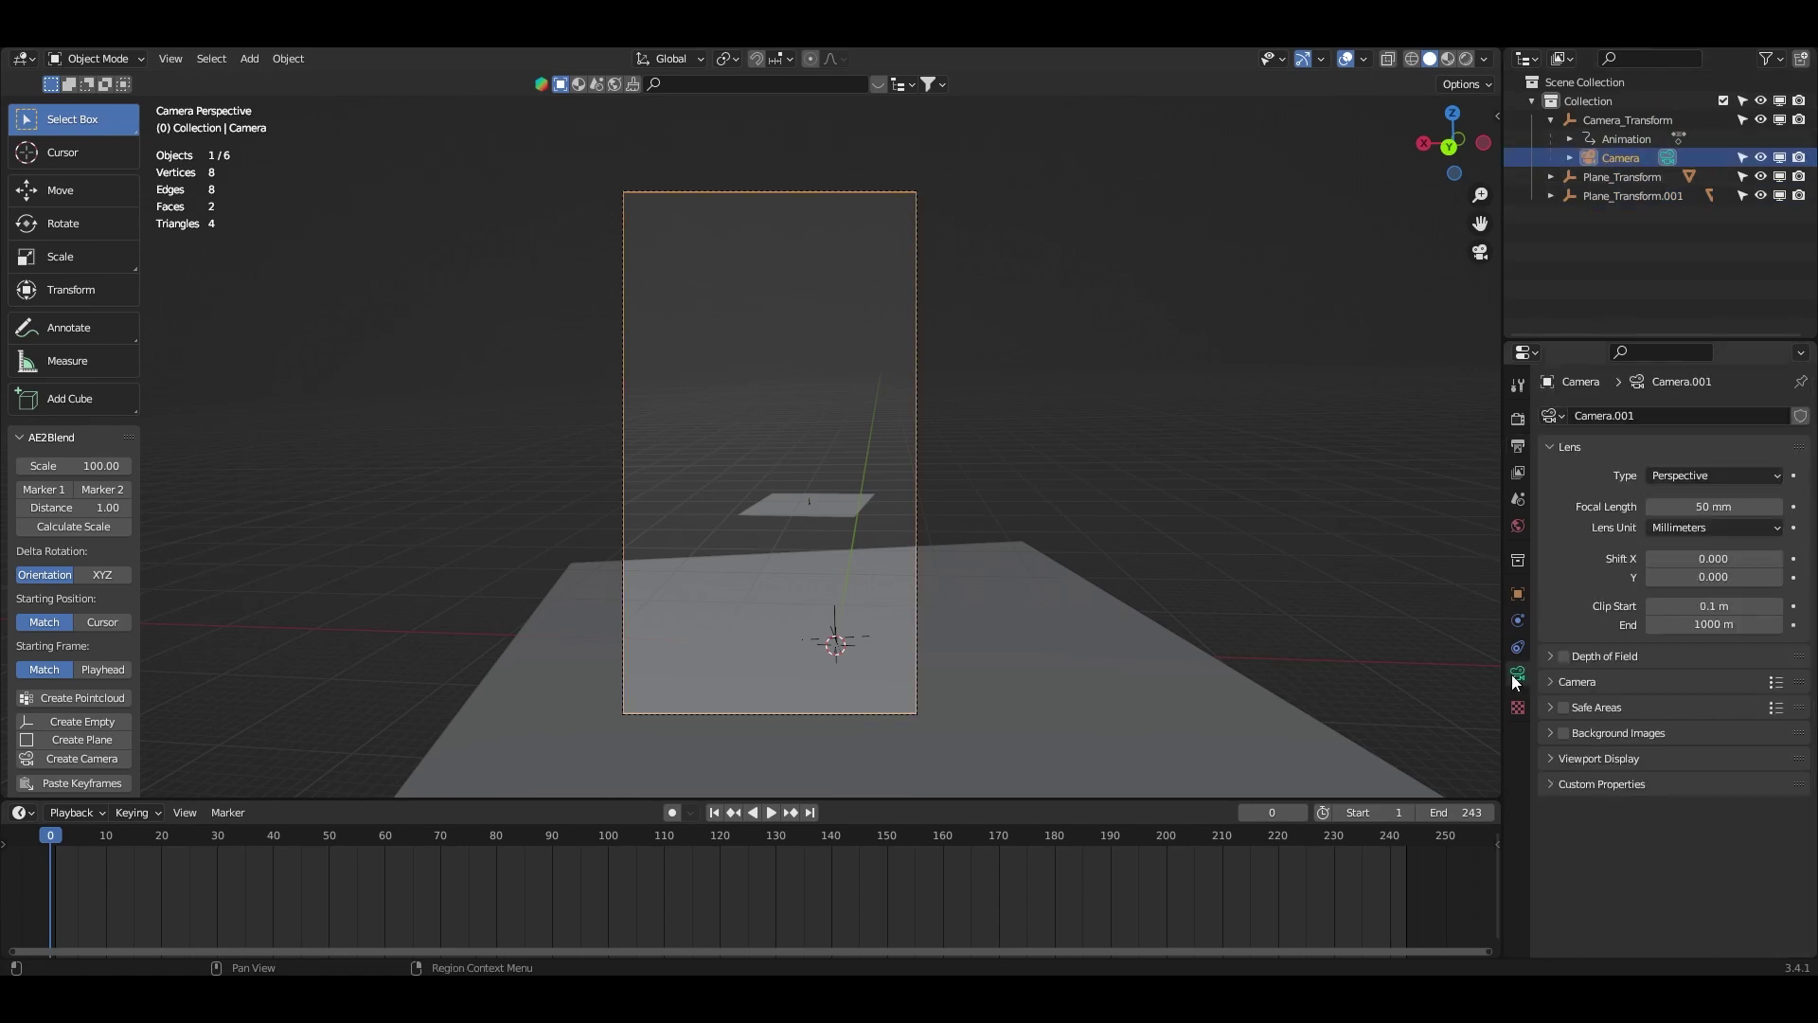
{"action": "left_click", "coordinate": [1563, 734]}
{"action": "left_click", "coordinate": [1550, 735]}
{"action": "left_click", "coordinate": [1702, 762]}
{"action": "left_click", "coordinate": [1748, 816]}
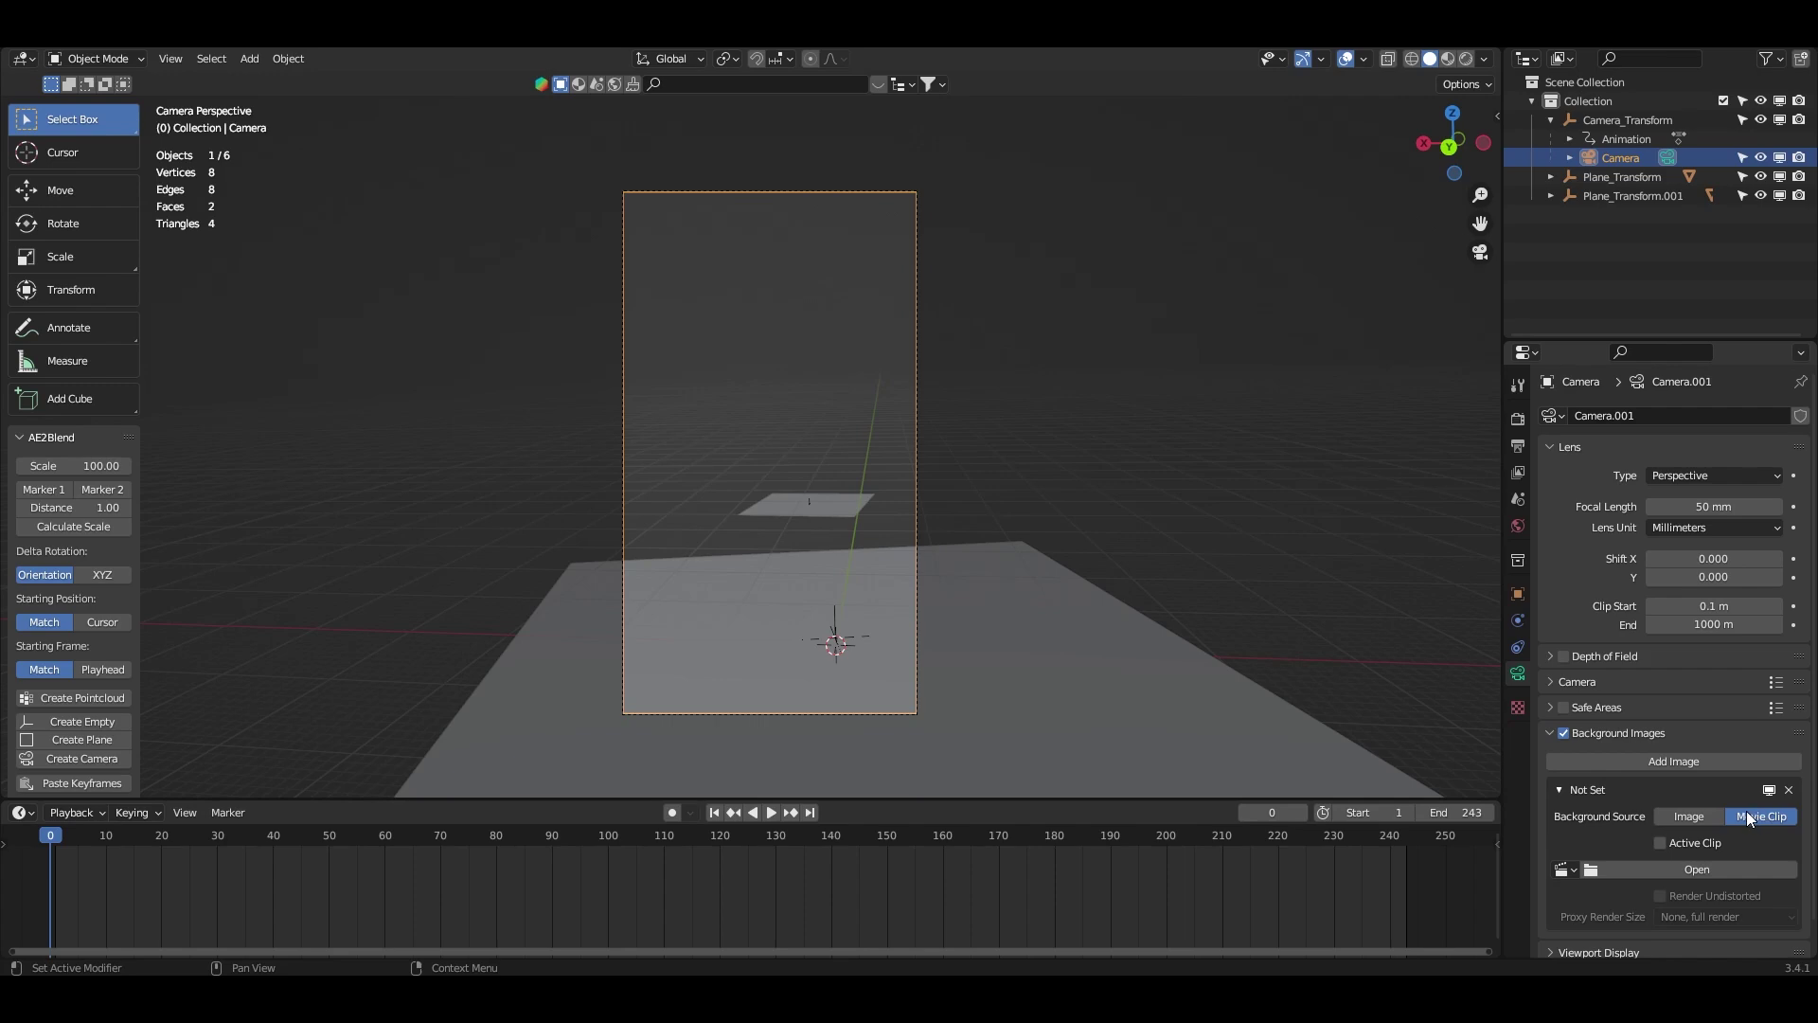
{"action": "left_click", "coordinate": [1753, 868]}
{"action": "left_click", "coordinate": [655, 373]}
{"action": "left_click", "coordinate": [1310, 757]}
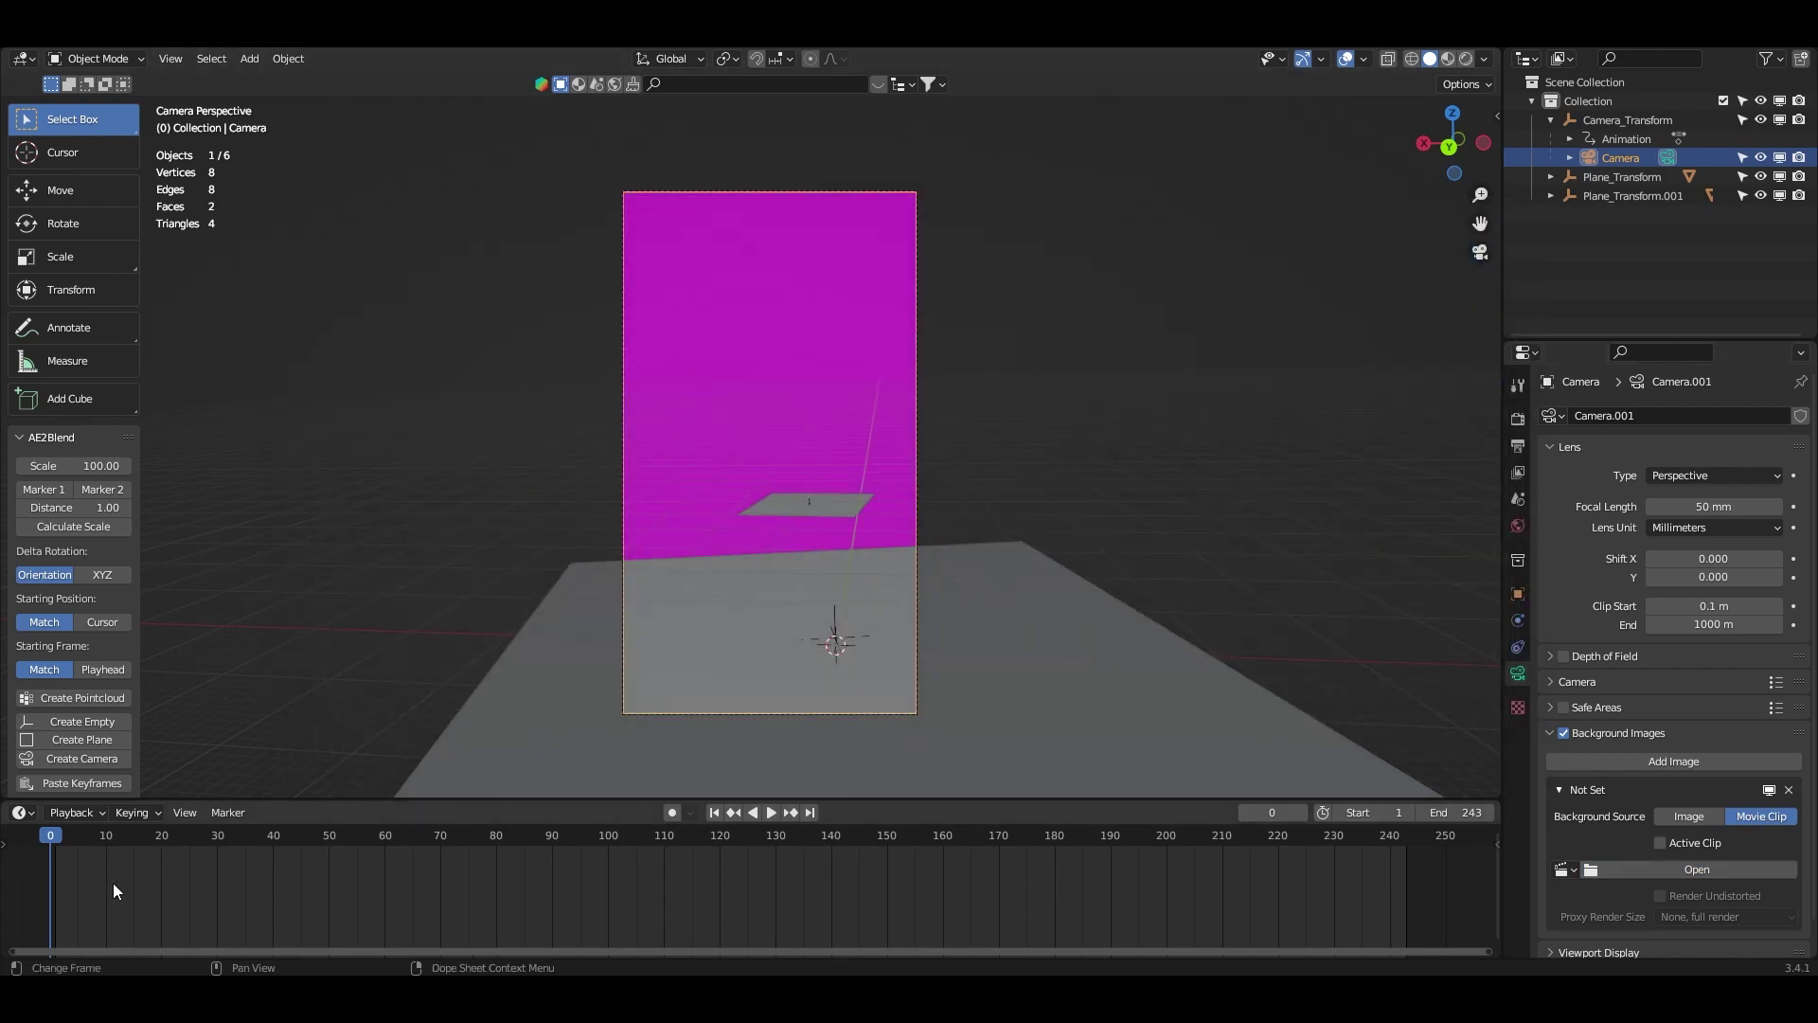
- Shift all Camera_Transform keyframes so they start at frame 1, and move the playhead to frame 1
{"action": "middle_click_drag", "start_coordinate": [108, 882], "coordinate": [635, 892]}
{"action": "scroll", "coordinate": [605, 888], "scroll_direction": "up", "scroll_amount": 14}
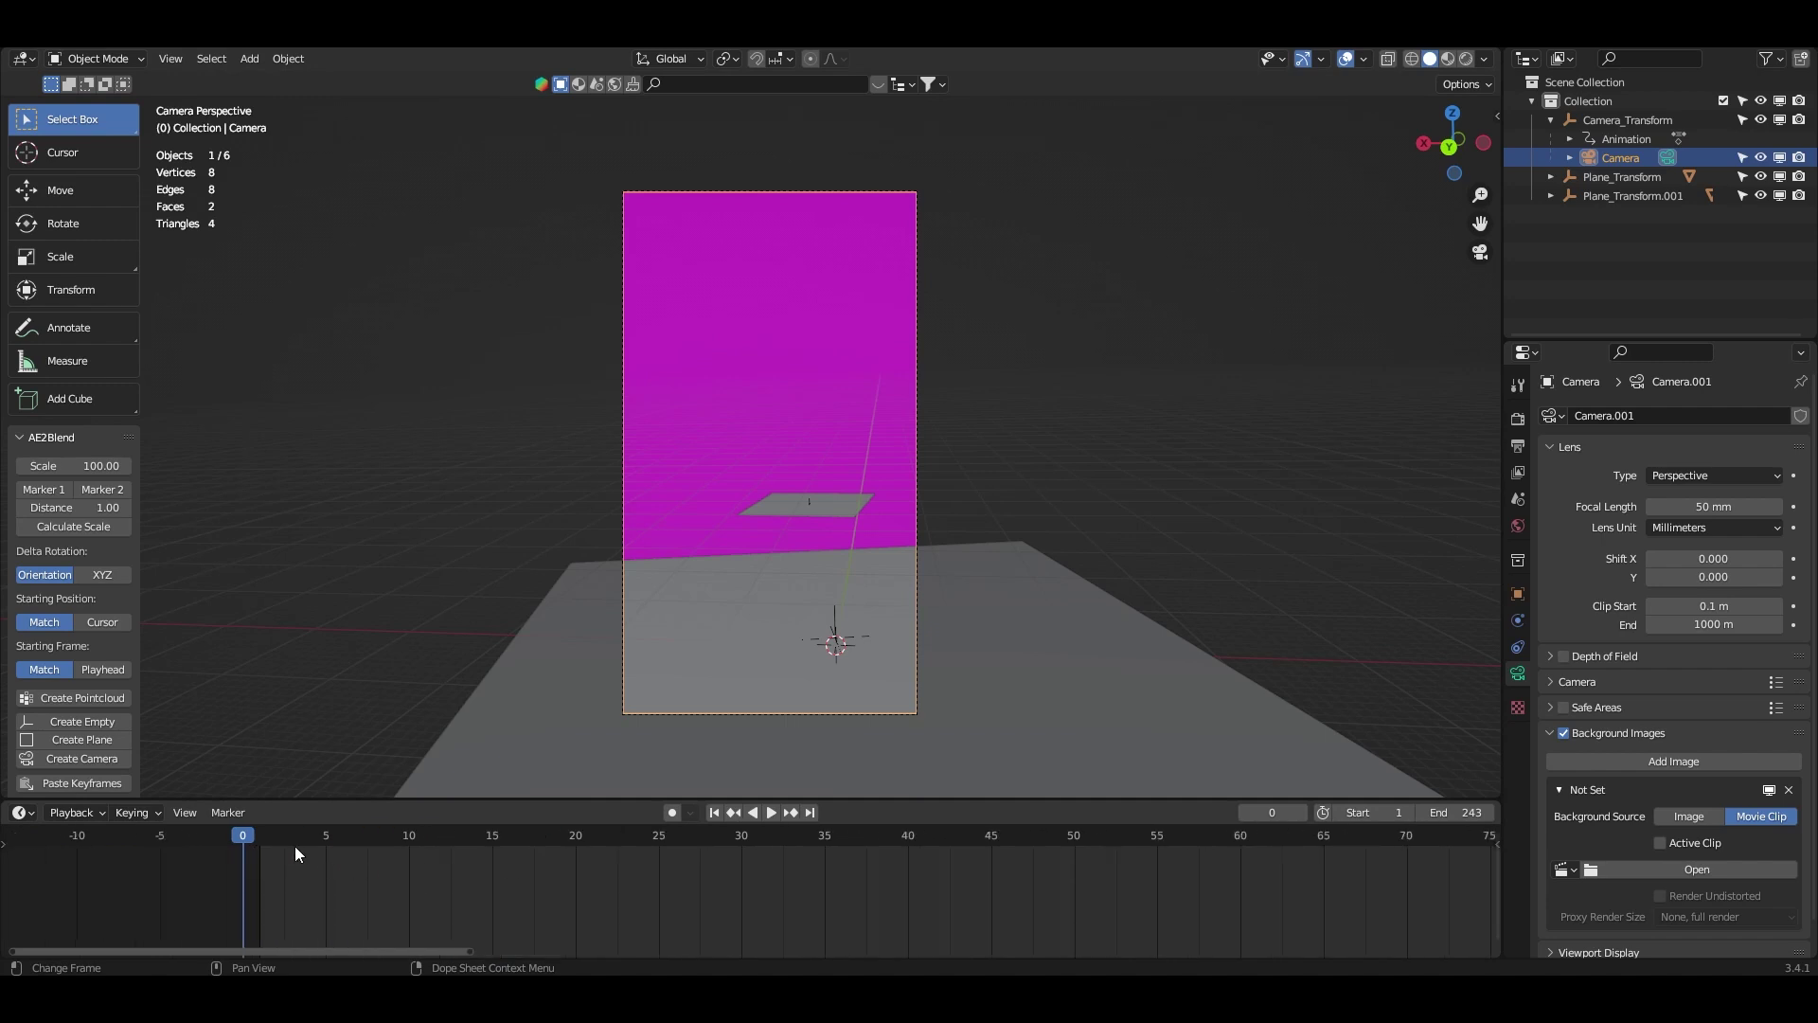
{"action": "left_click", "coordinate": [1617, 120]}
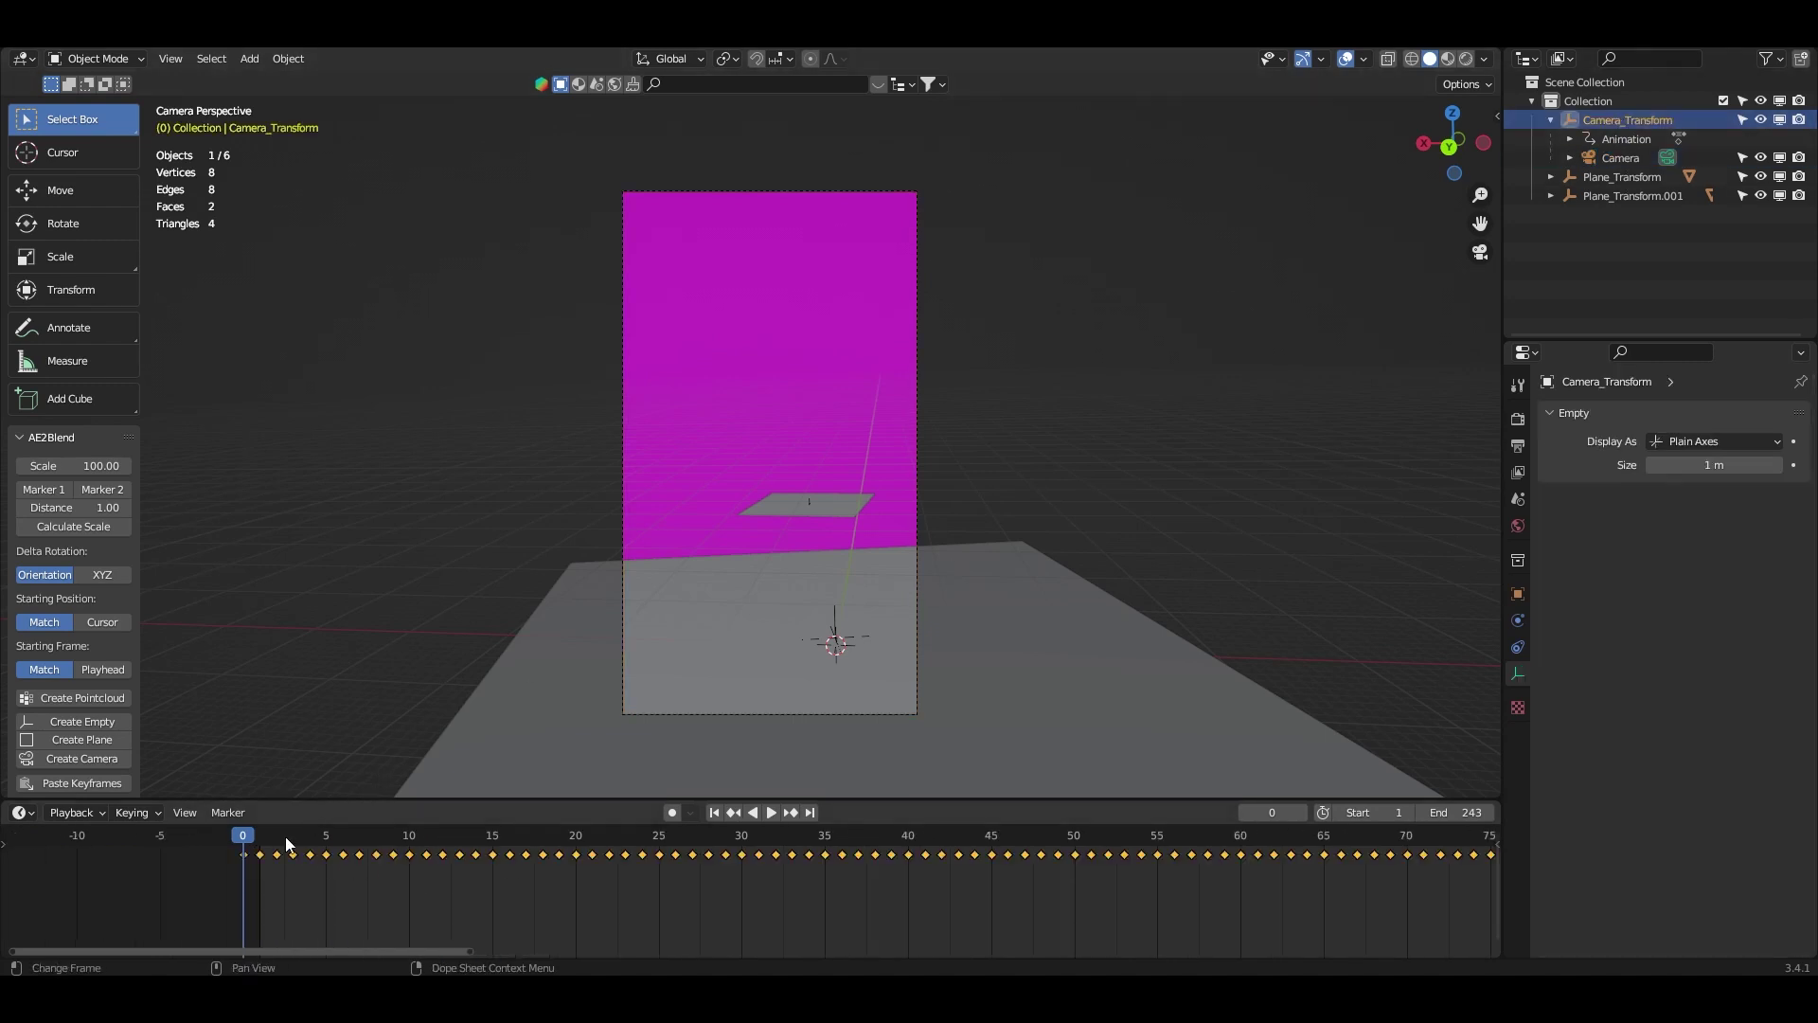
{"action": "left_click_drag", "start_coordinate": [281, 859], "coordinate": [269, 895]}
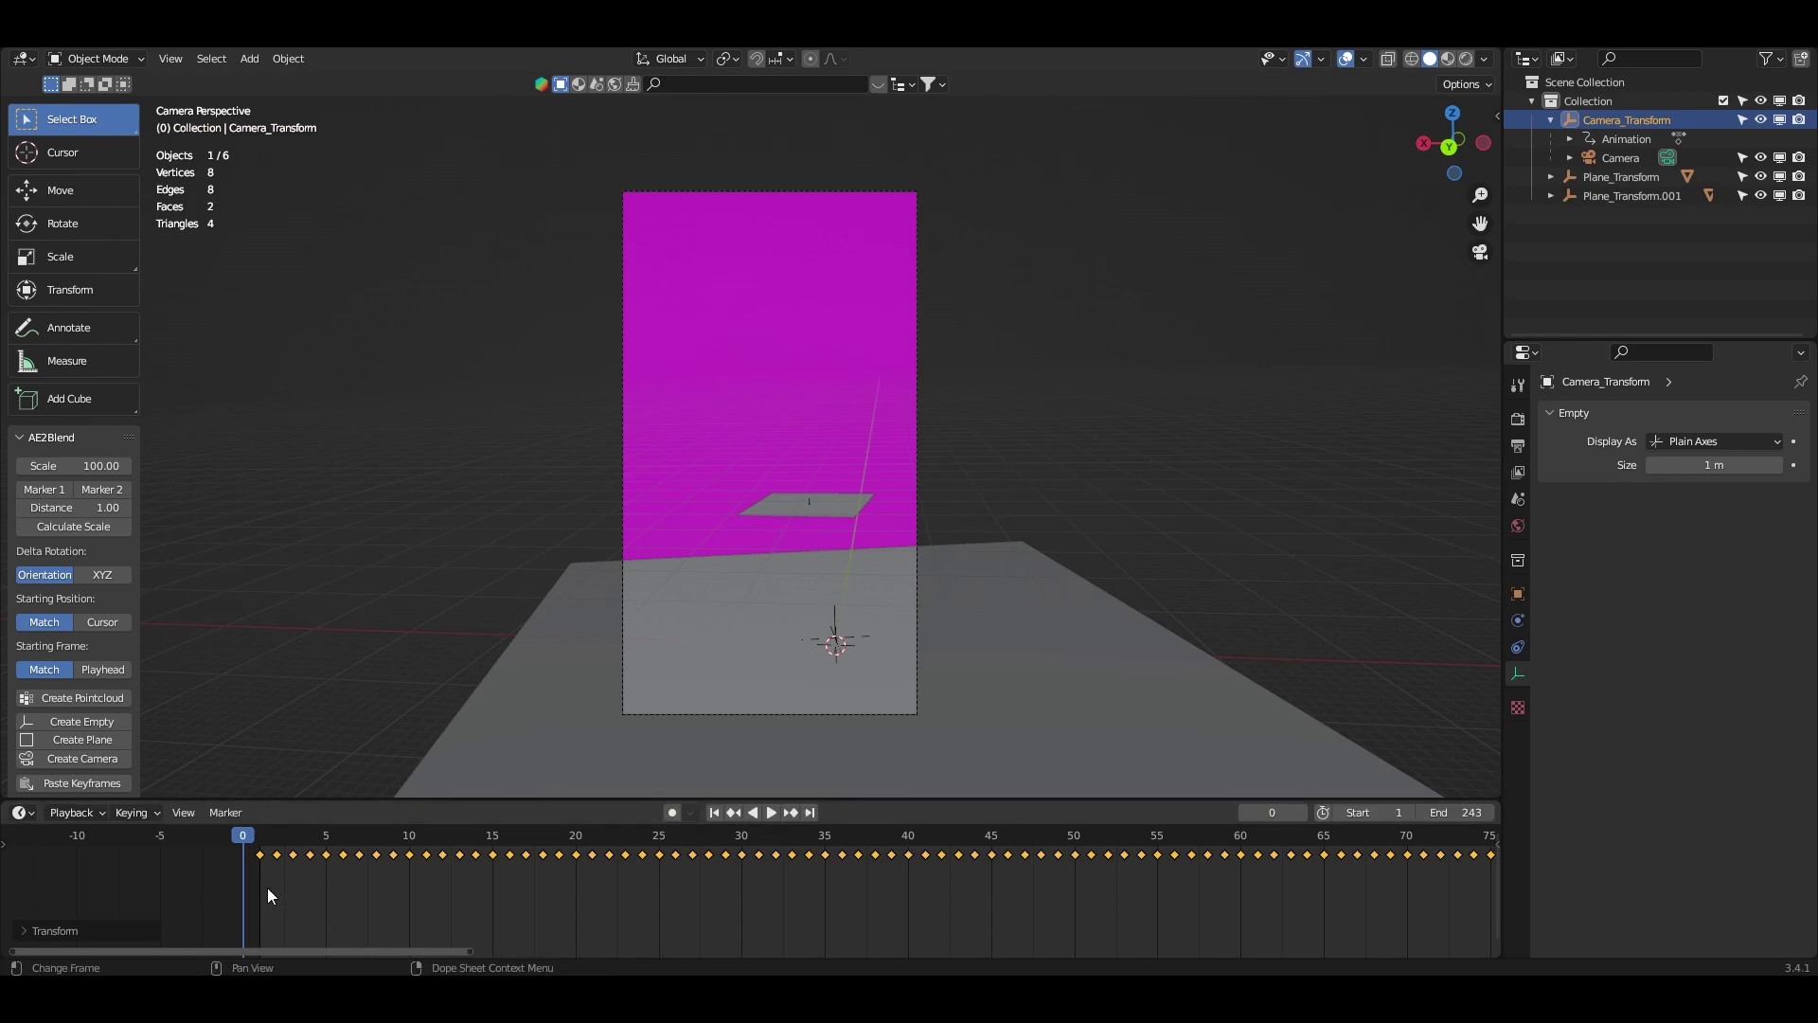
{"action": "left_click_drag", "start_coordinate": [248, 829], "coordinate": [263, 836]}
{"action": "scroll", "coordinate": [770, 568], "scroll_direction": "up", "scroll_amount": 1}
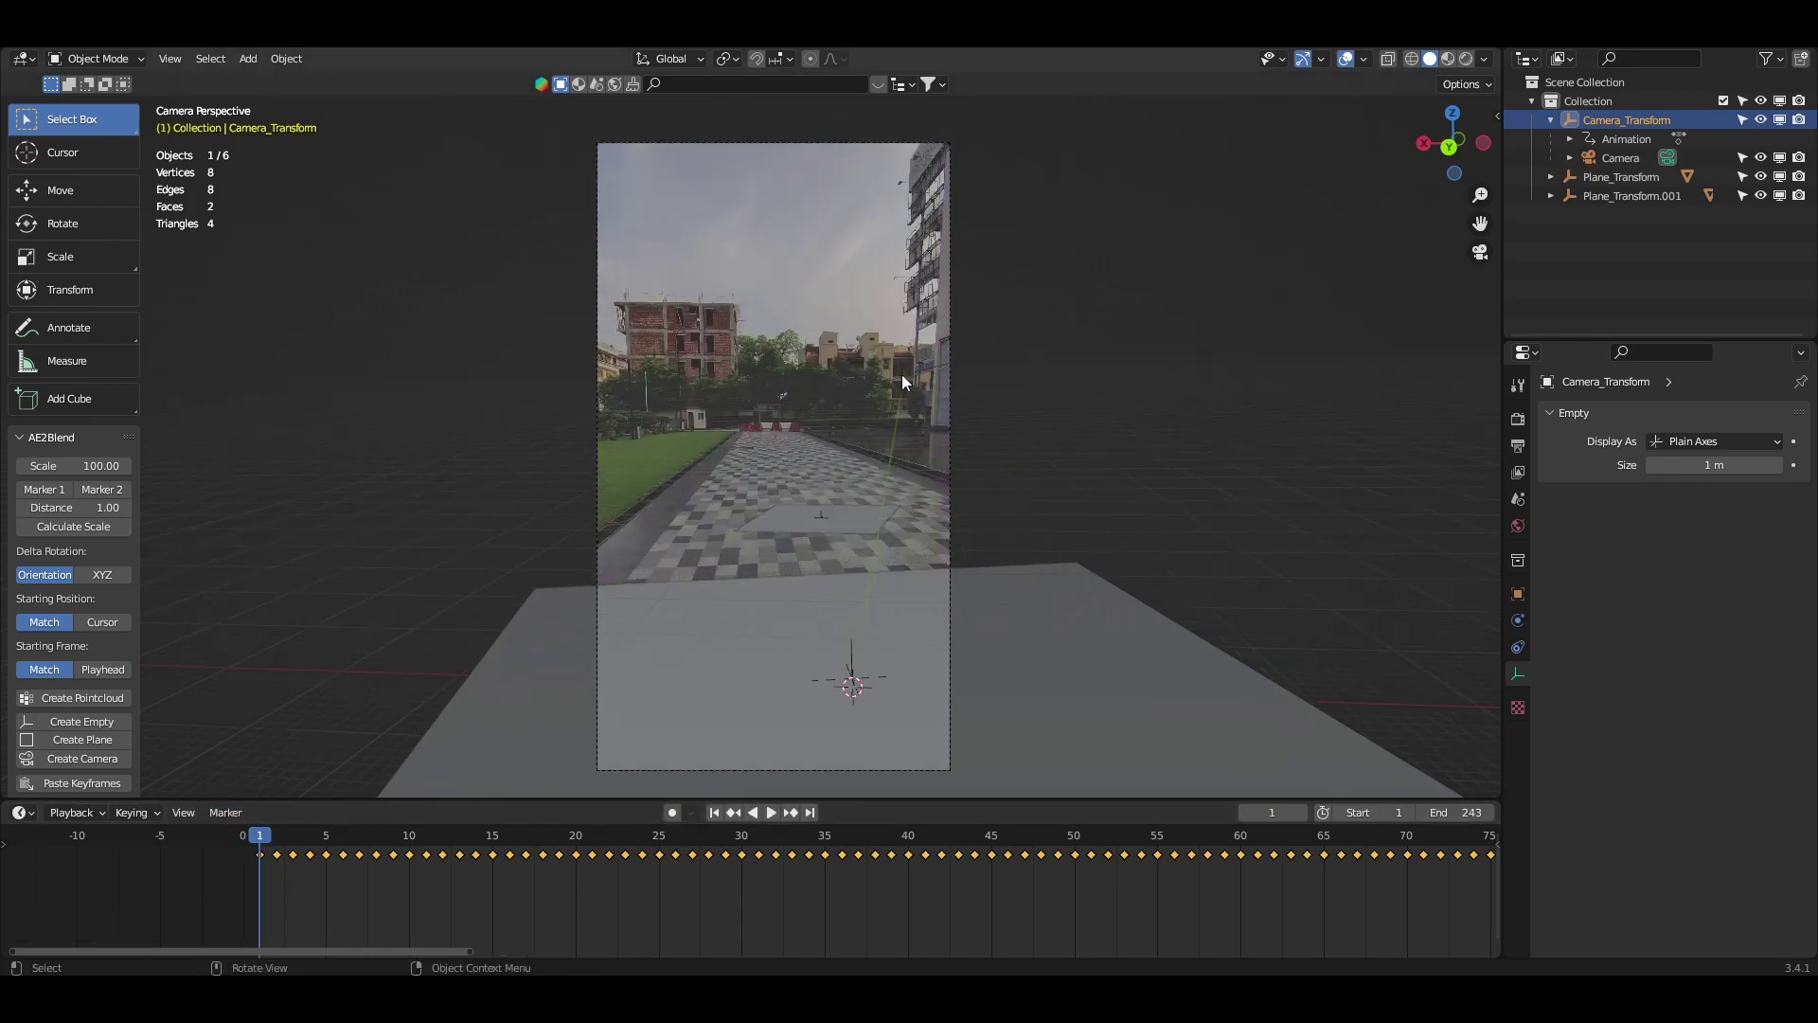
- Set the camera's background clip opacity to 1.000, play the animation and return to the first frame
{"action": "left_click", "coordinate": [1634, 154]}
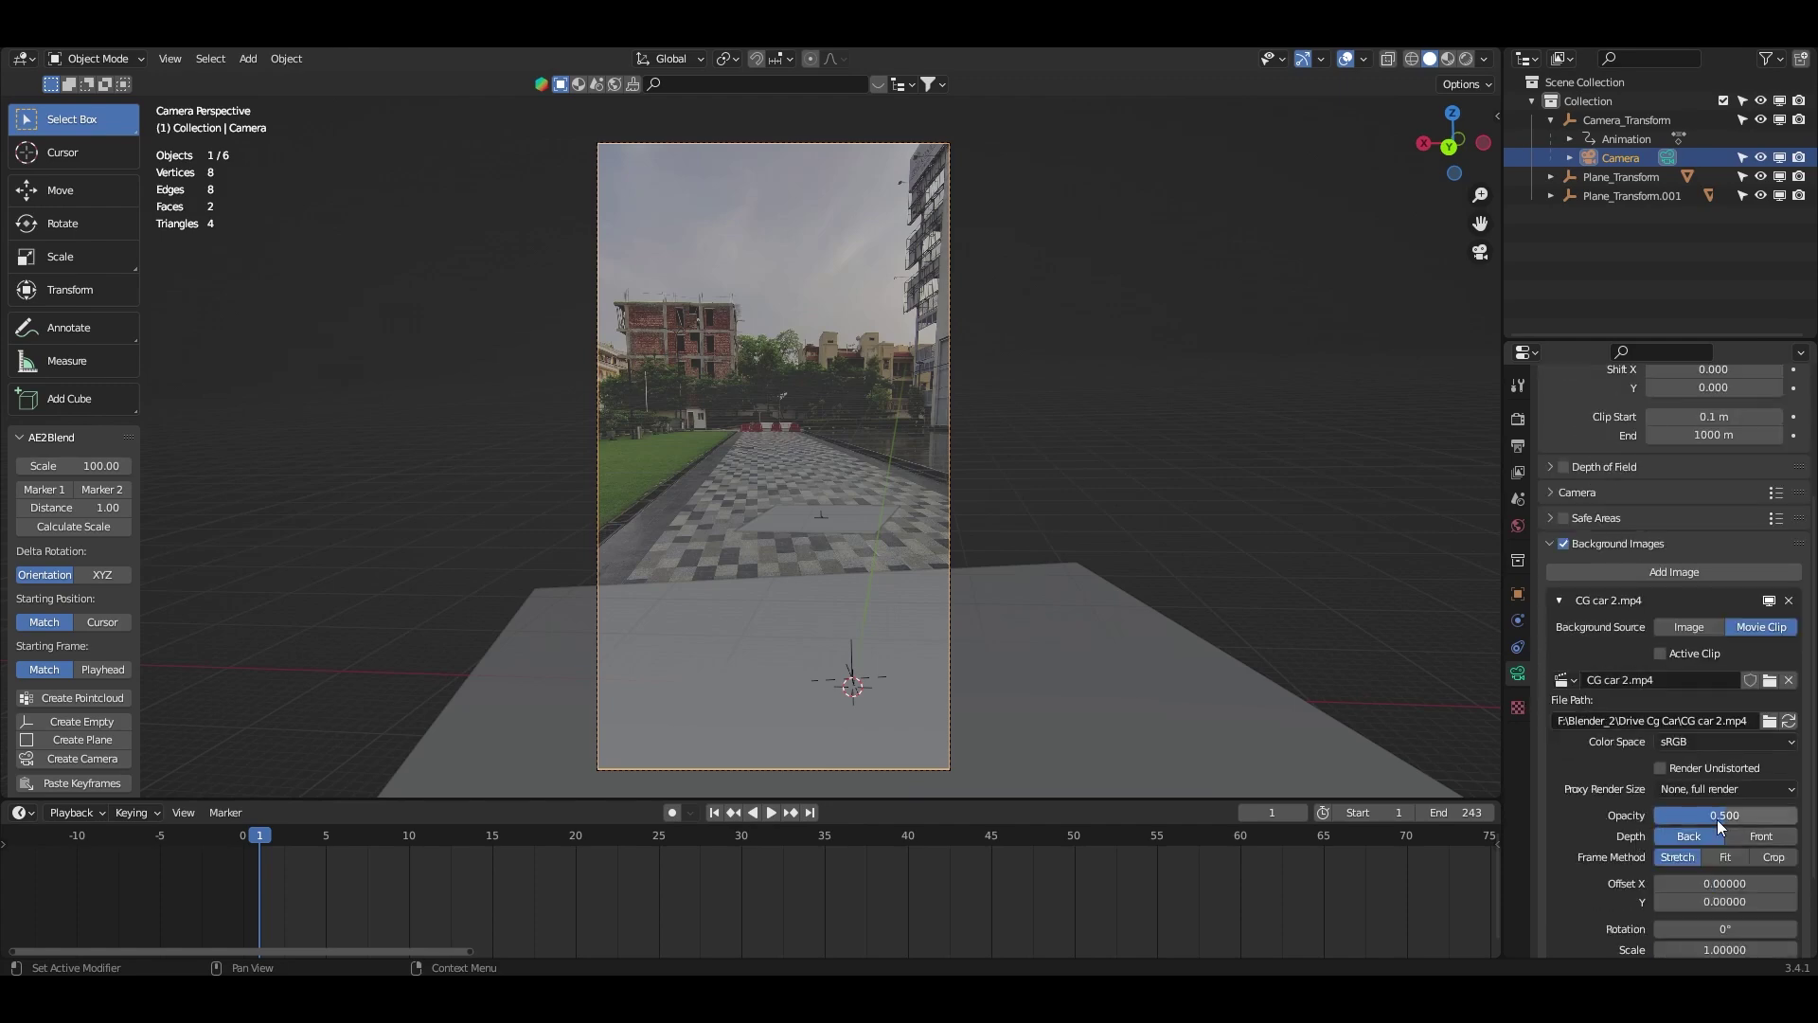
{"action": "left_click_drag", "start_coordinate": [1720, 826], "coordinate": [1796, 816]}
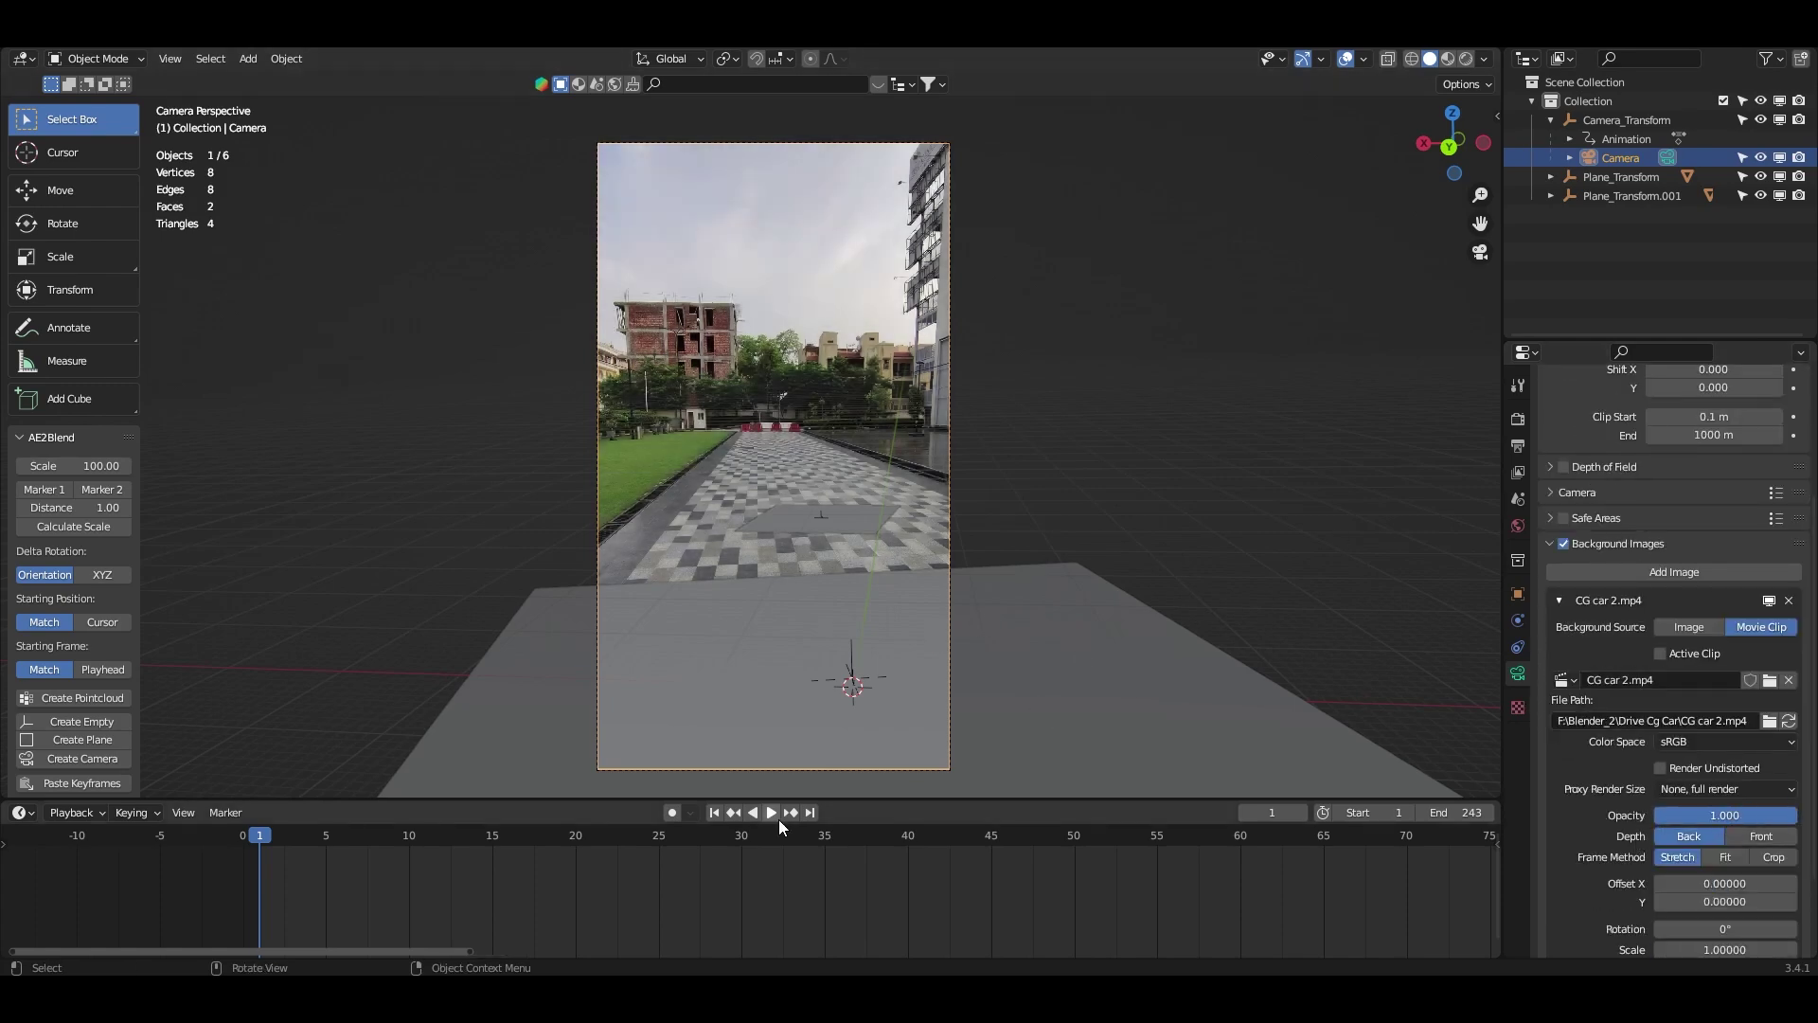
{"action": "left_click", "coordinate": [773, 811]}
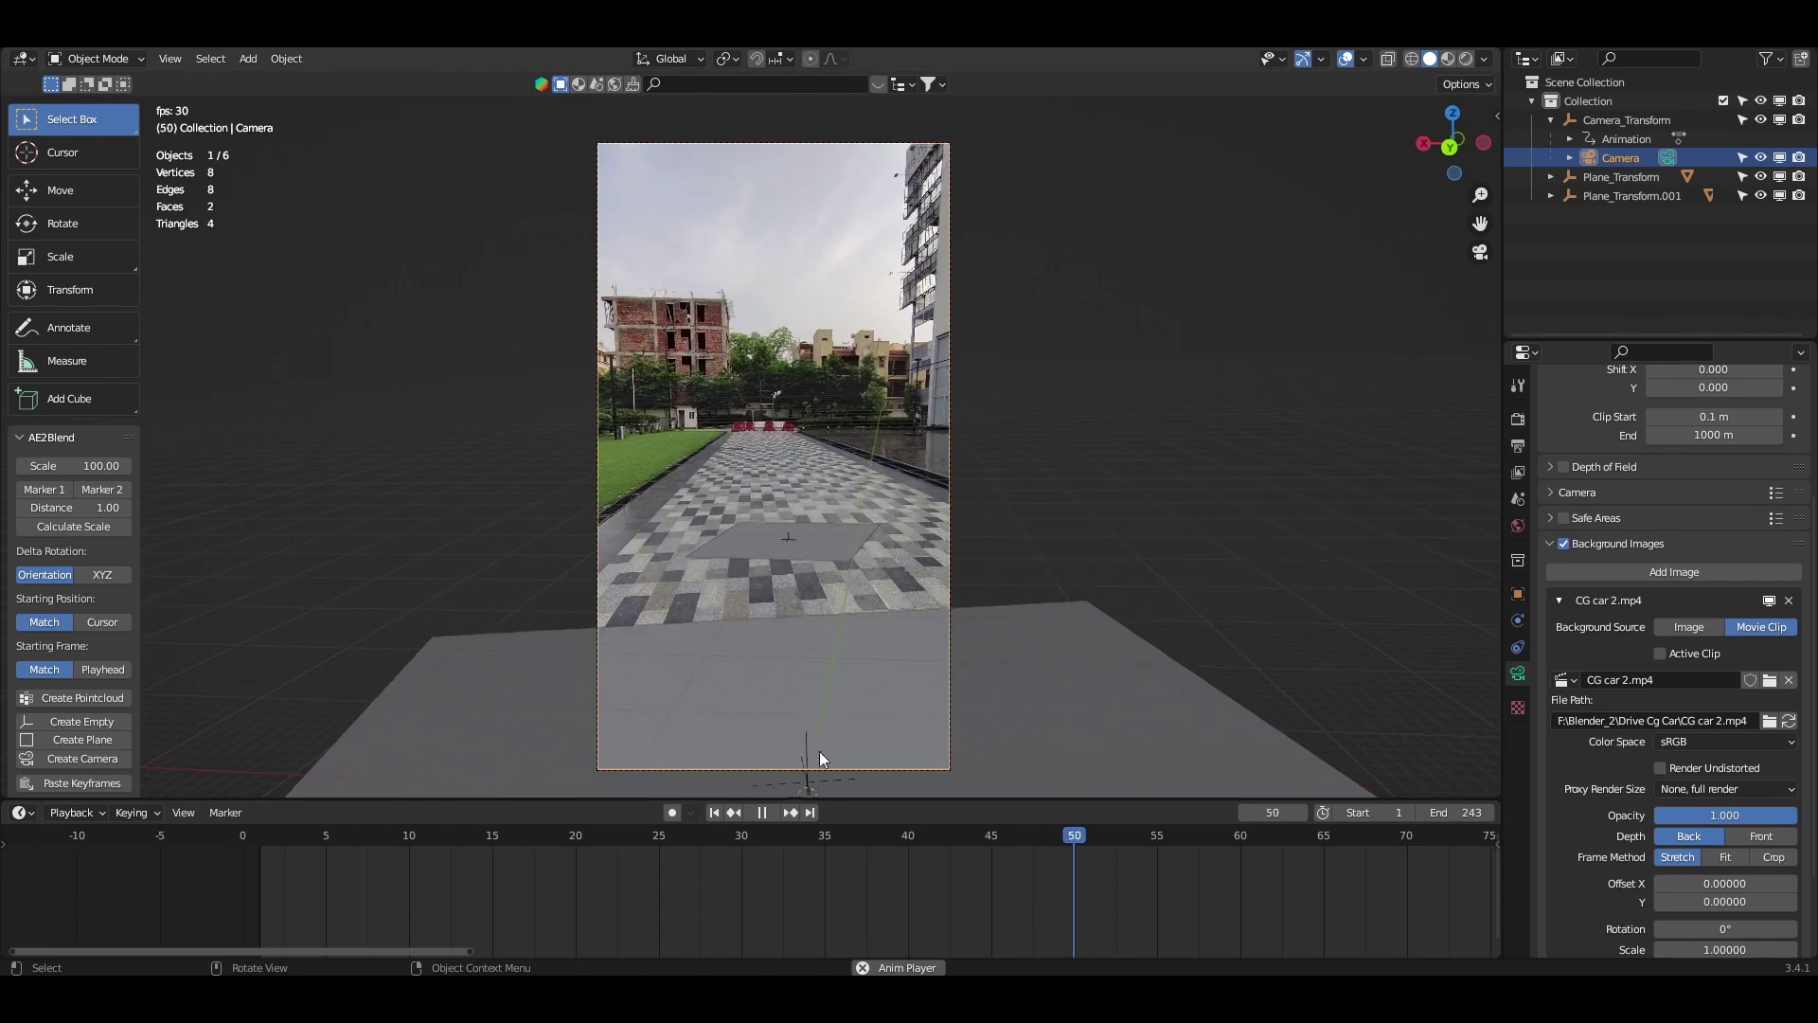
{"action": "left_click", "coordinate": [714, 811]}
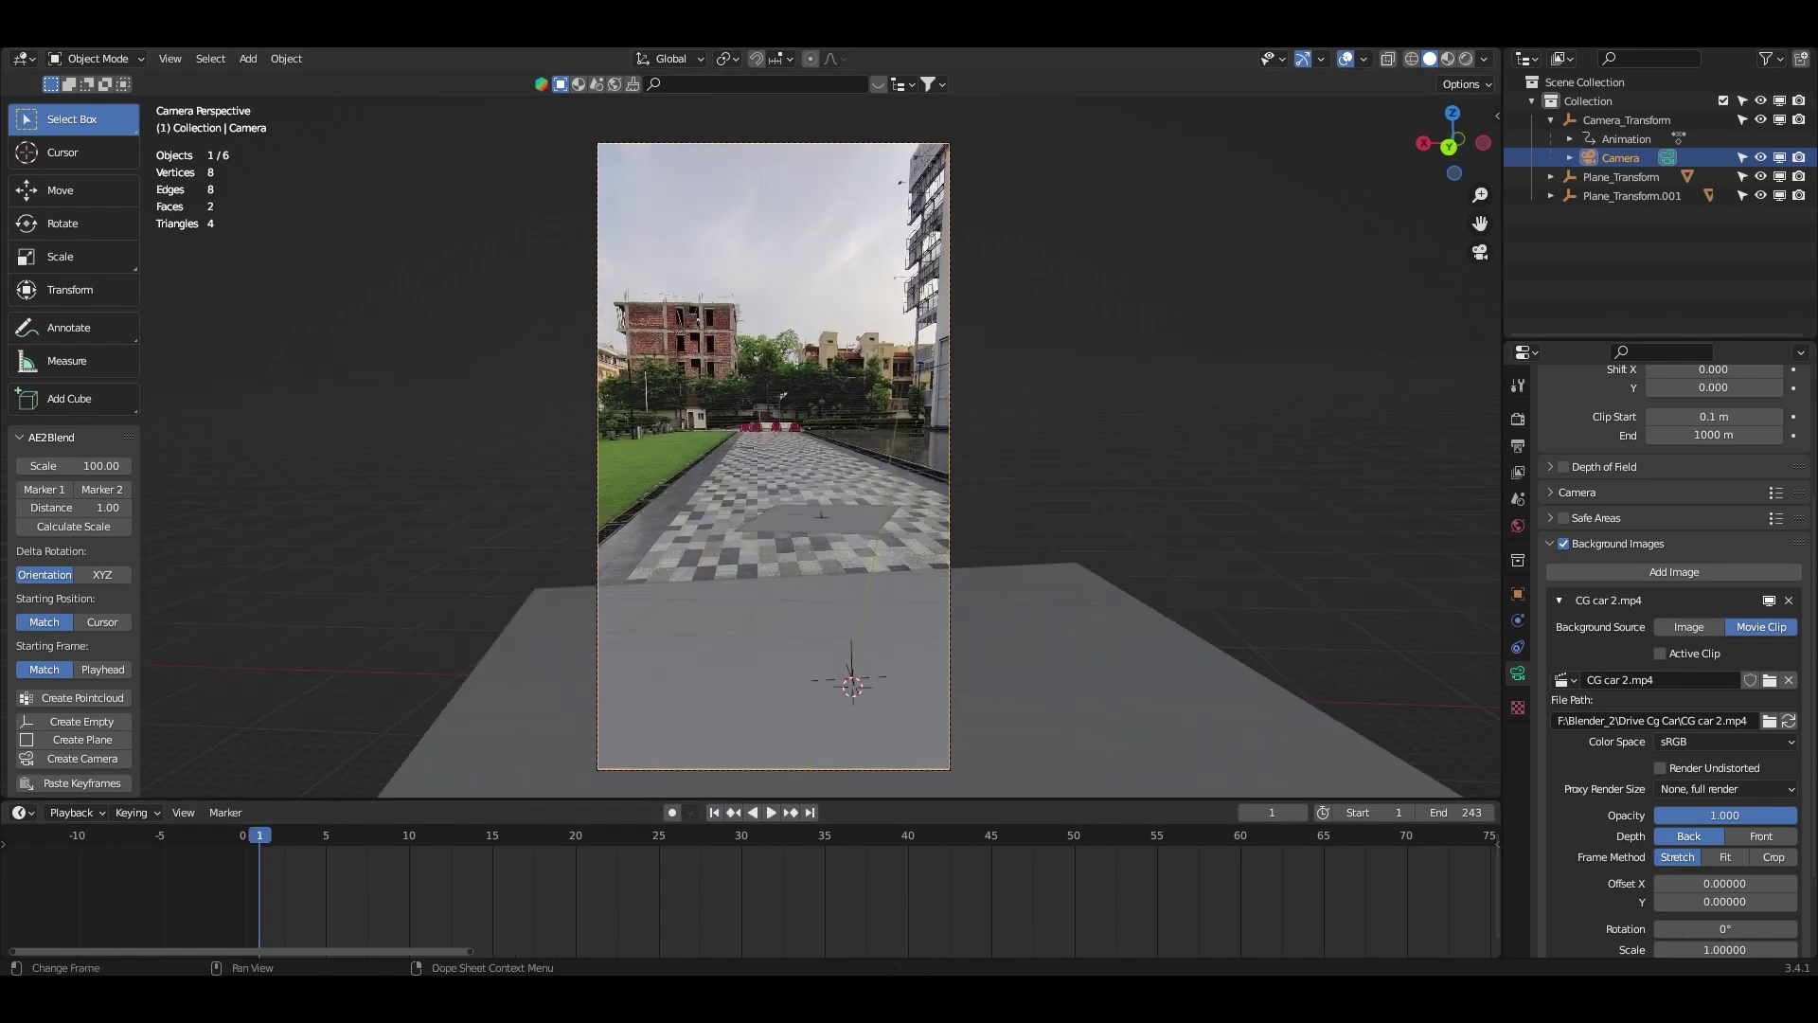
- Look up the 3D Tracker Camera's focal length in After Effects, set Blender's camera focal length to 32.62/1.7777, and play the animation
{"action": "mouse_move", "coordinate": [957, 997]}
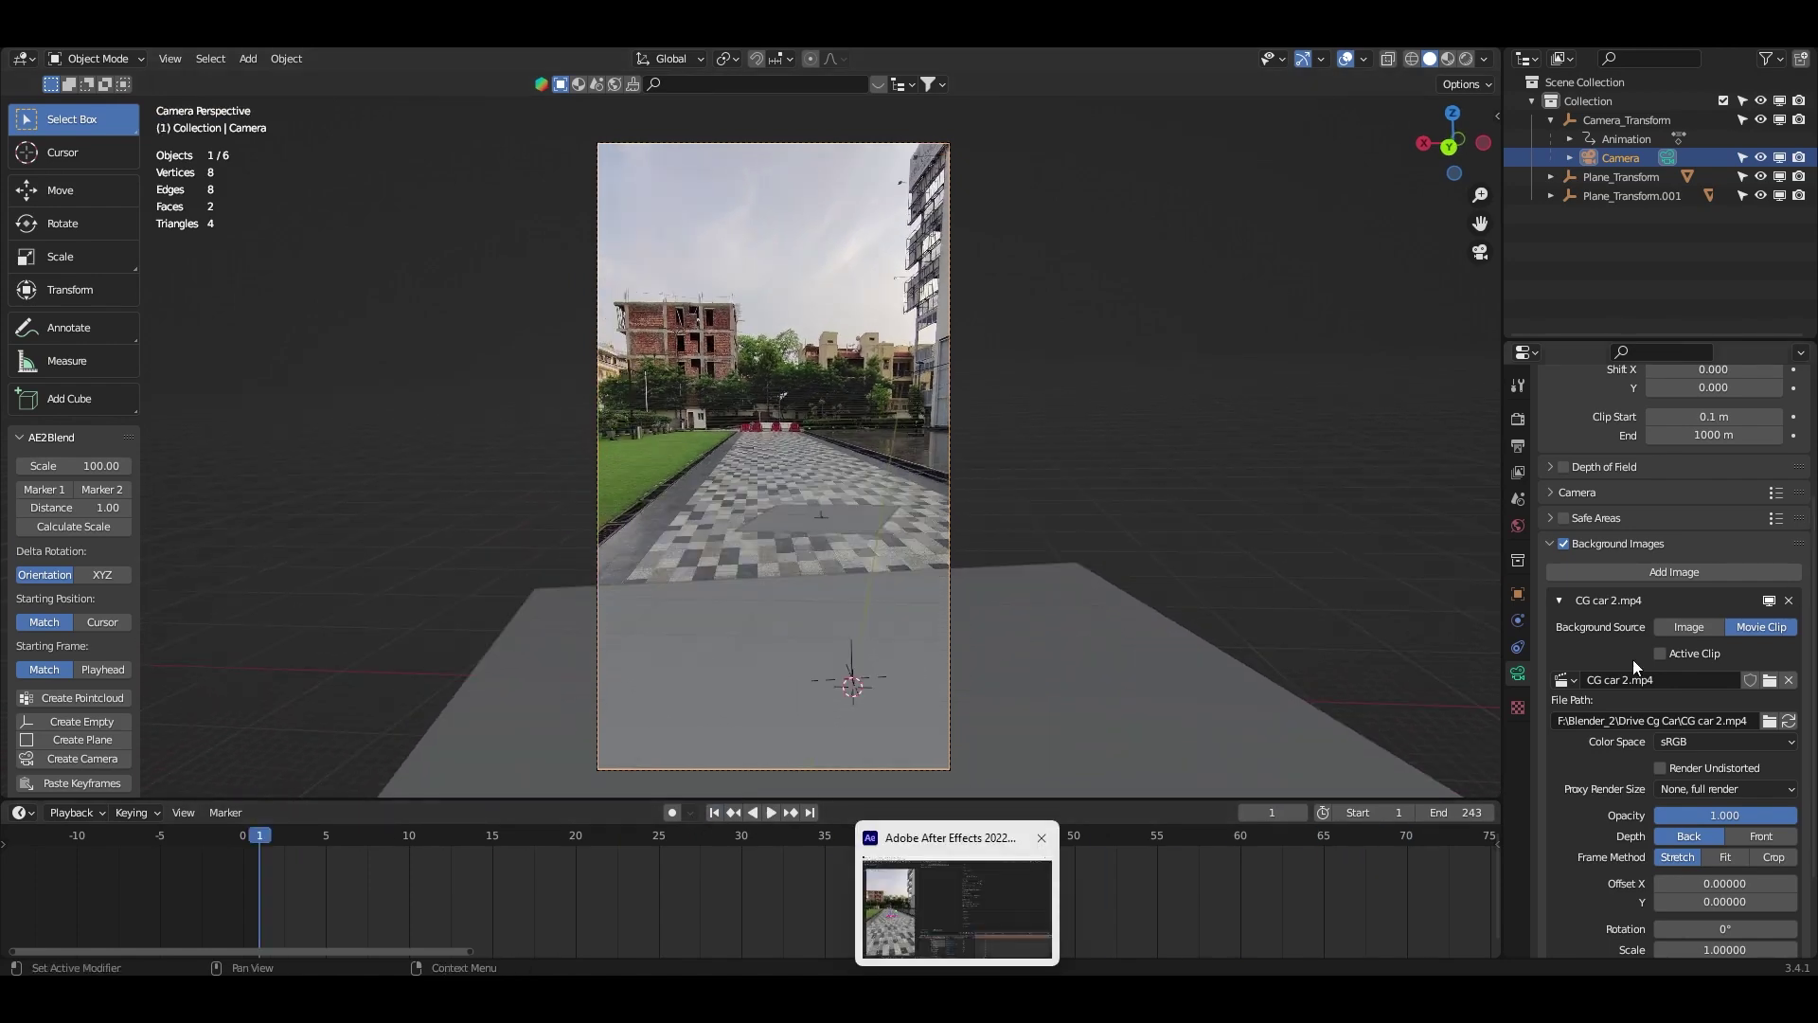
{"action": "scroll", "coordinate": [1632, 537], "scroll_direction": "up", "scroll_amount": 5}
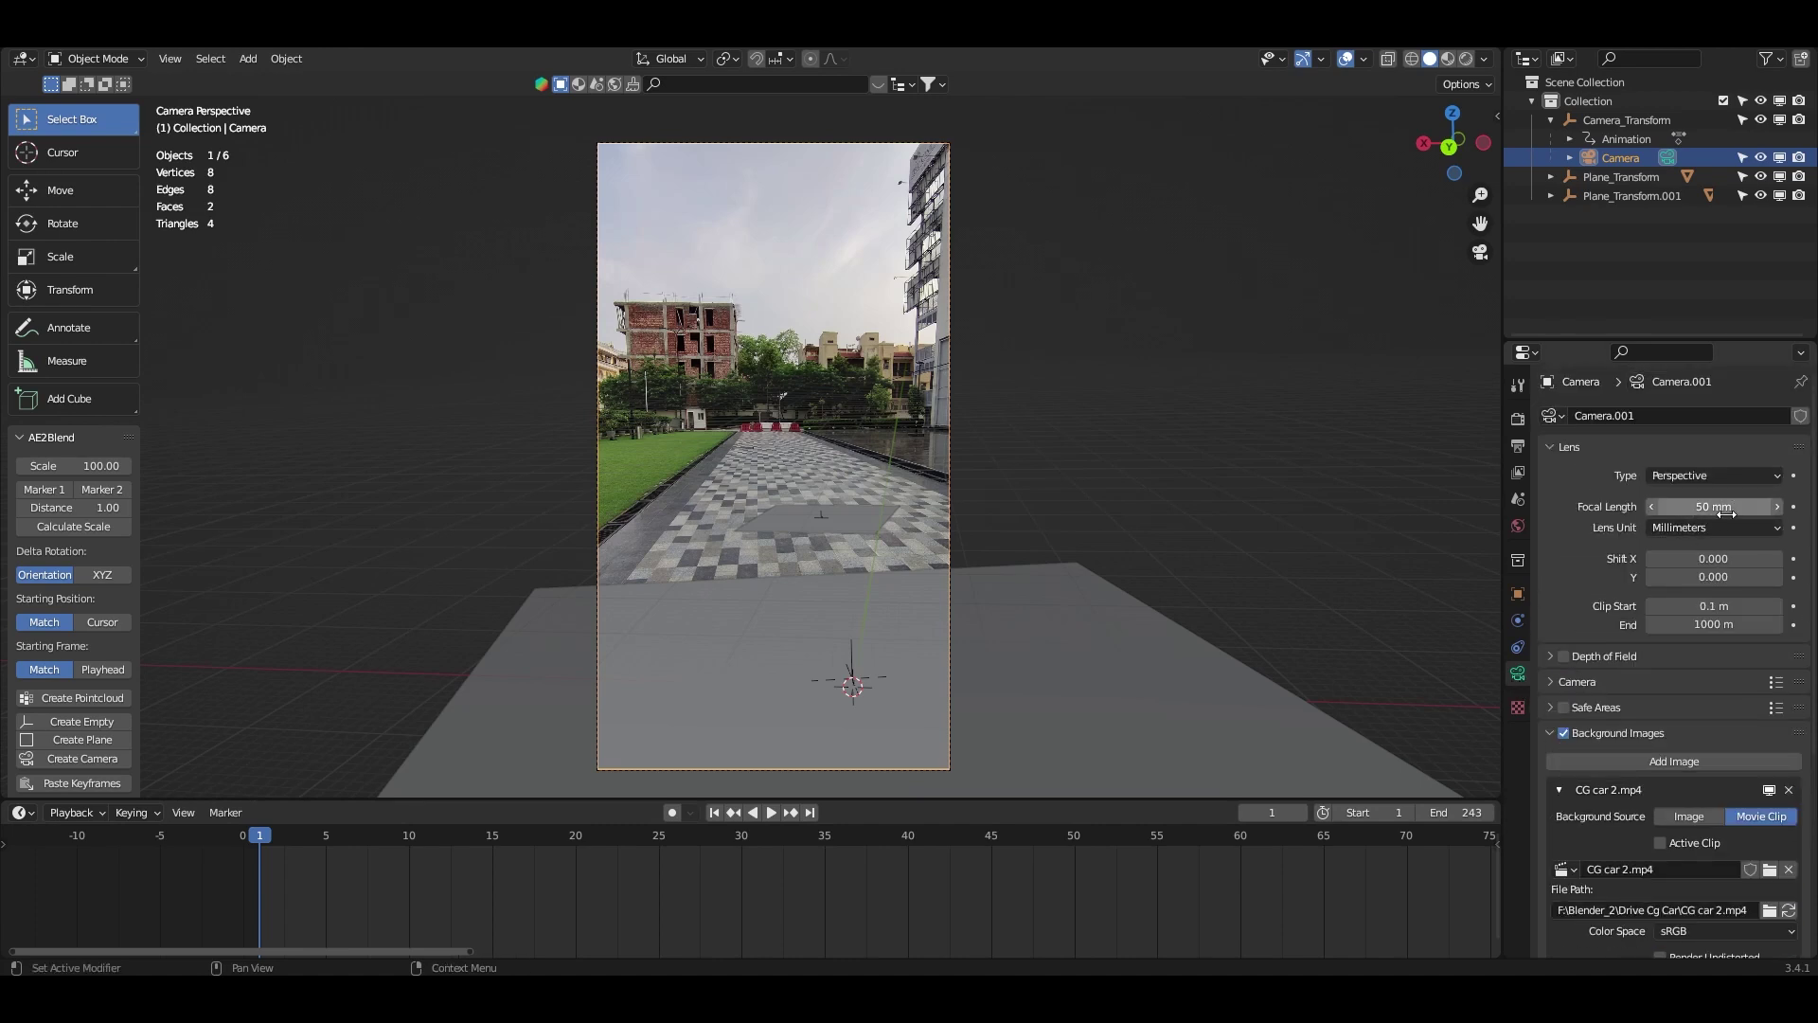
{"action": "key", "text": "alt+Tab"}
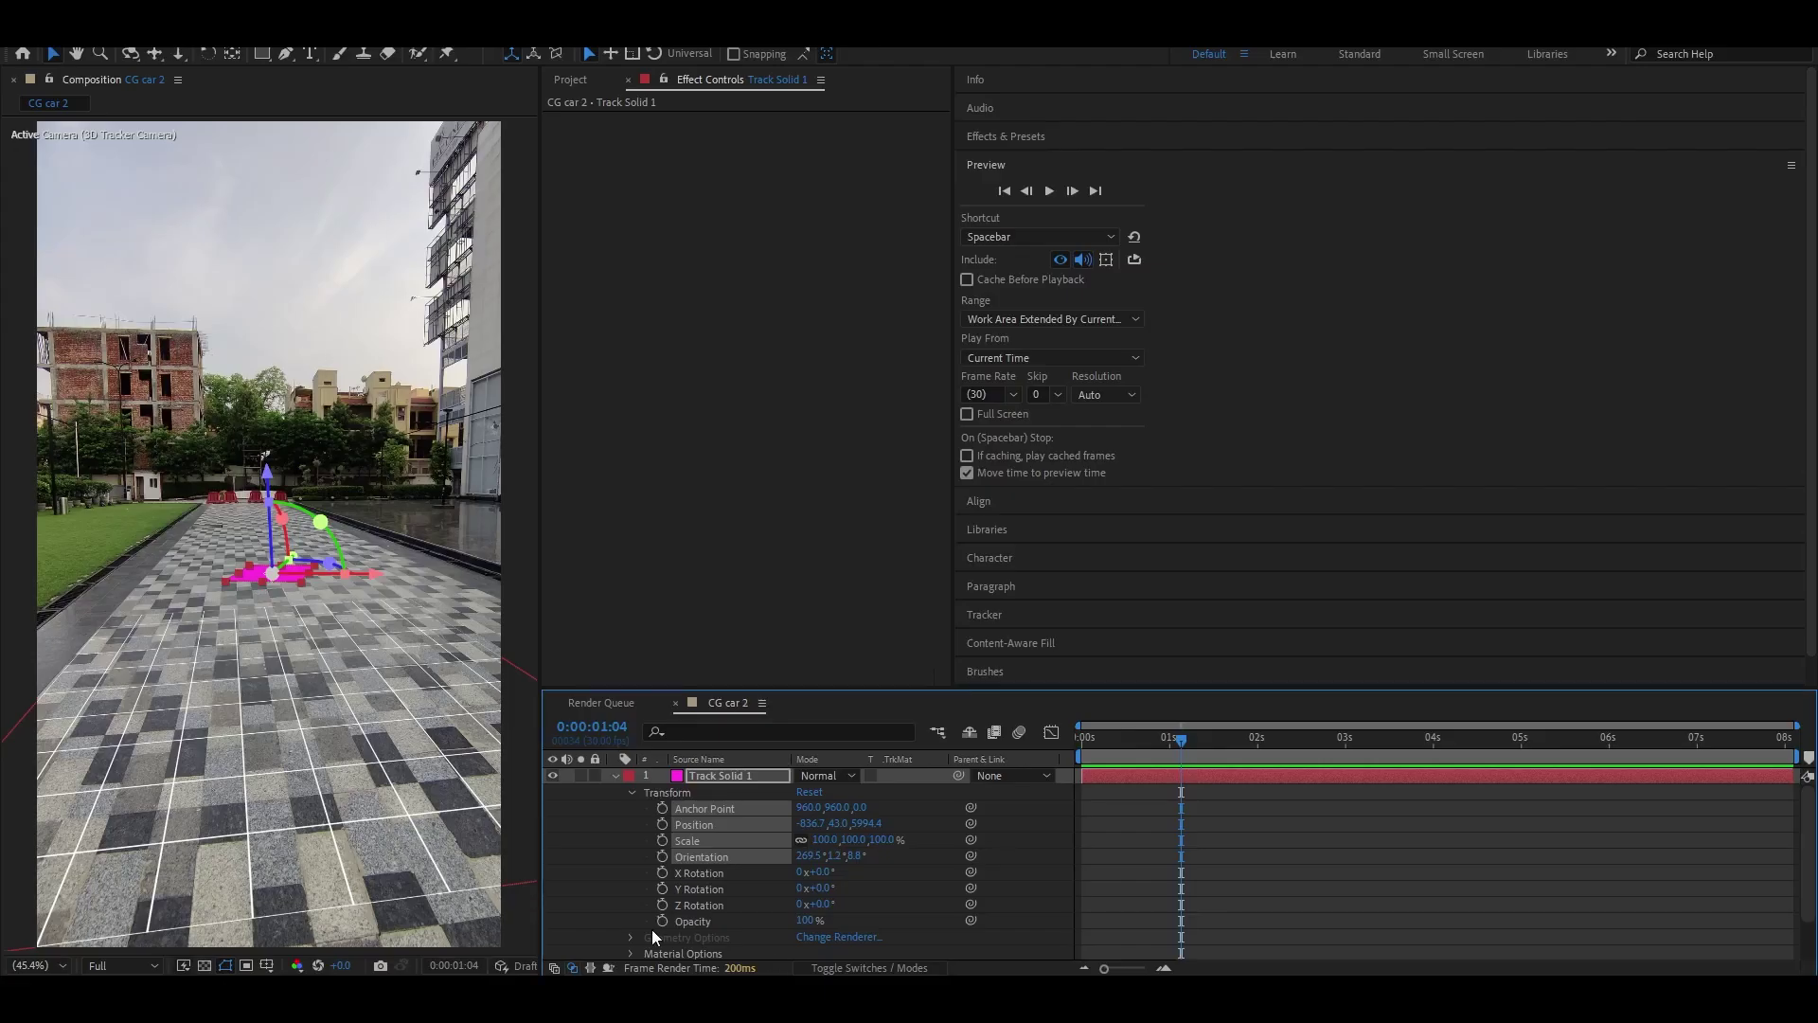
{"action": "left_click", "coordinate": [616, 776]}
{"action": "double_click", "coordinate": [717, 808]}
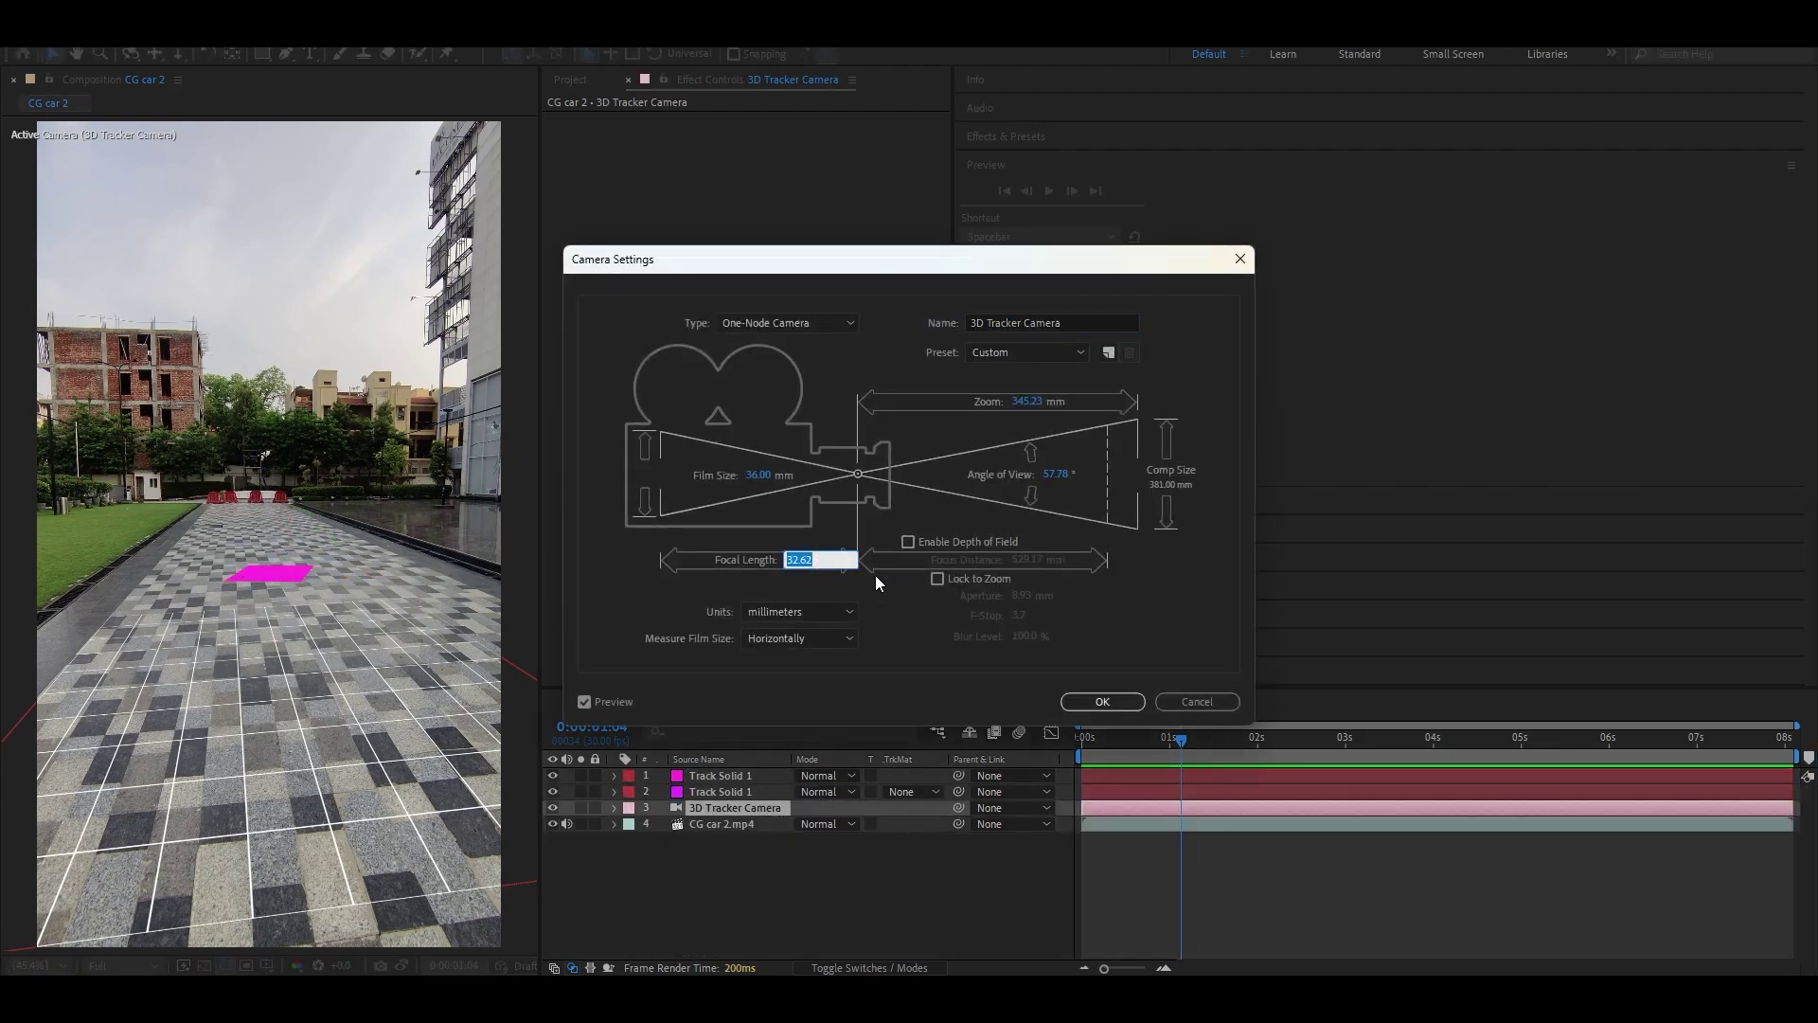
{"action": "left_click", "coordinate": [1102, 700]}
{"action": "key", "text": "alt+Tab"}
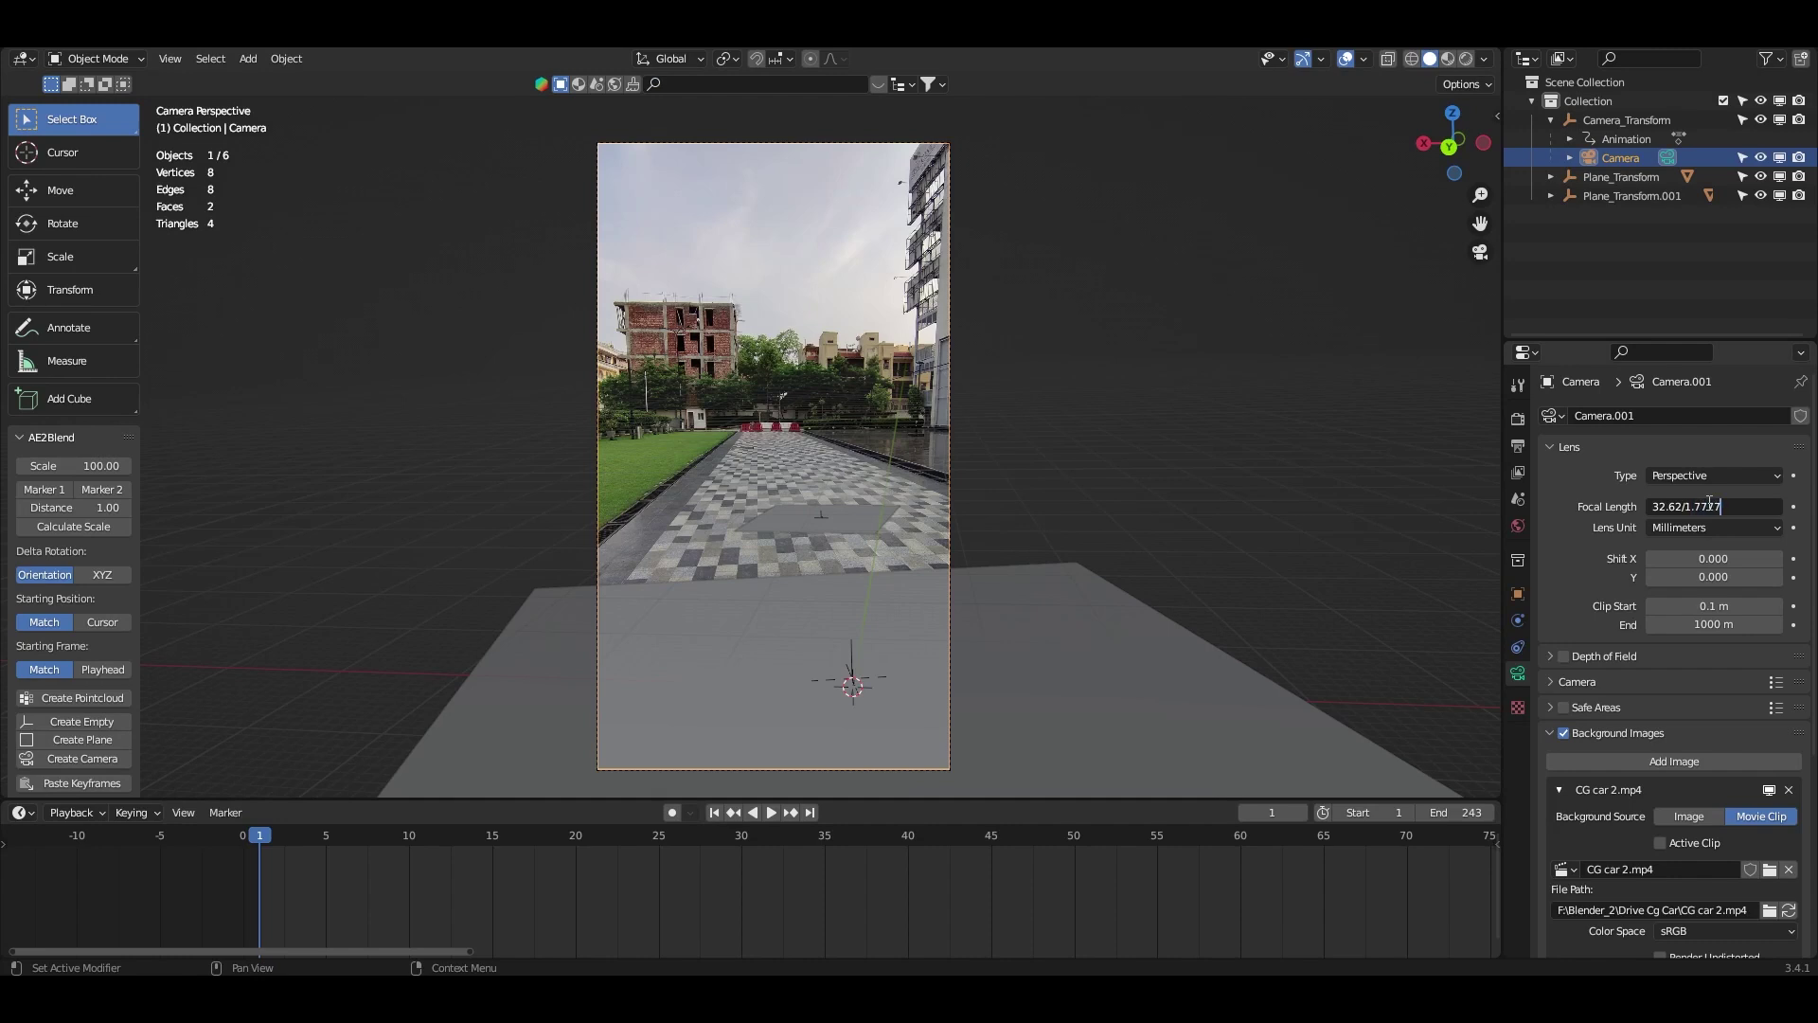
{"action": "key", "text": "Return"}
{"action": "left_click", "coordinate": [771, 811]}
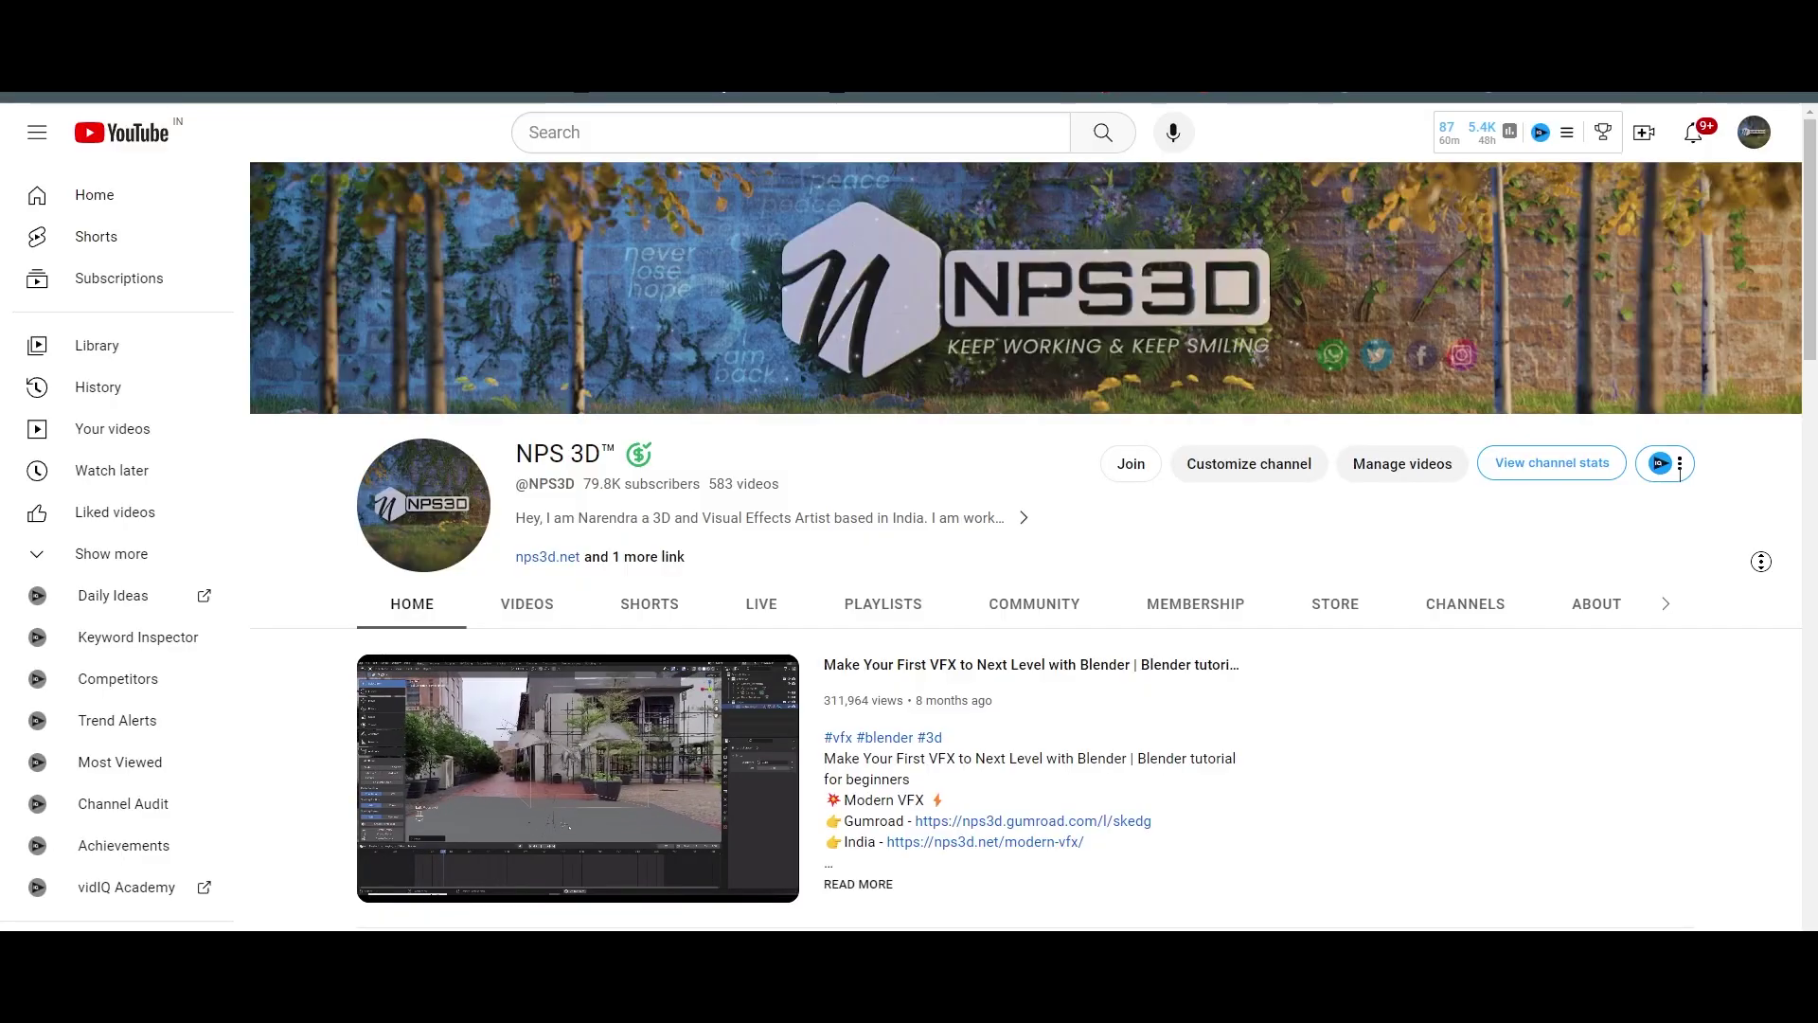
- Examine the video and playlist sections on the NPS 3D YouTube channel's home page
{"action": "scroll", "coordinate": [1765, 598], "scroll_direction": "down", "scroll_amount": 2}
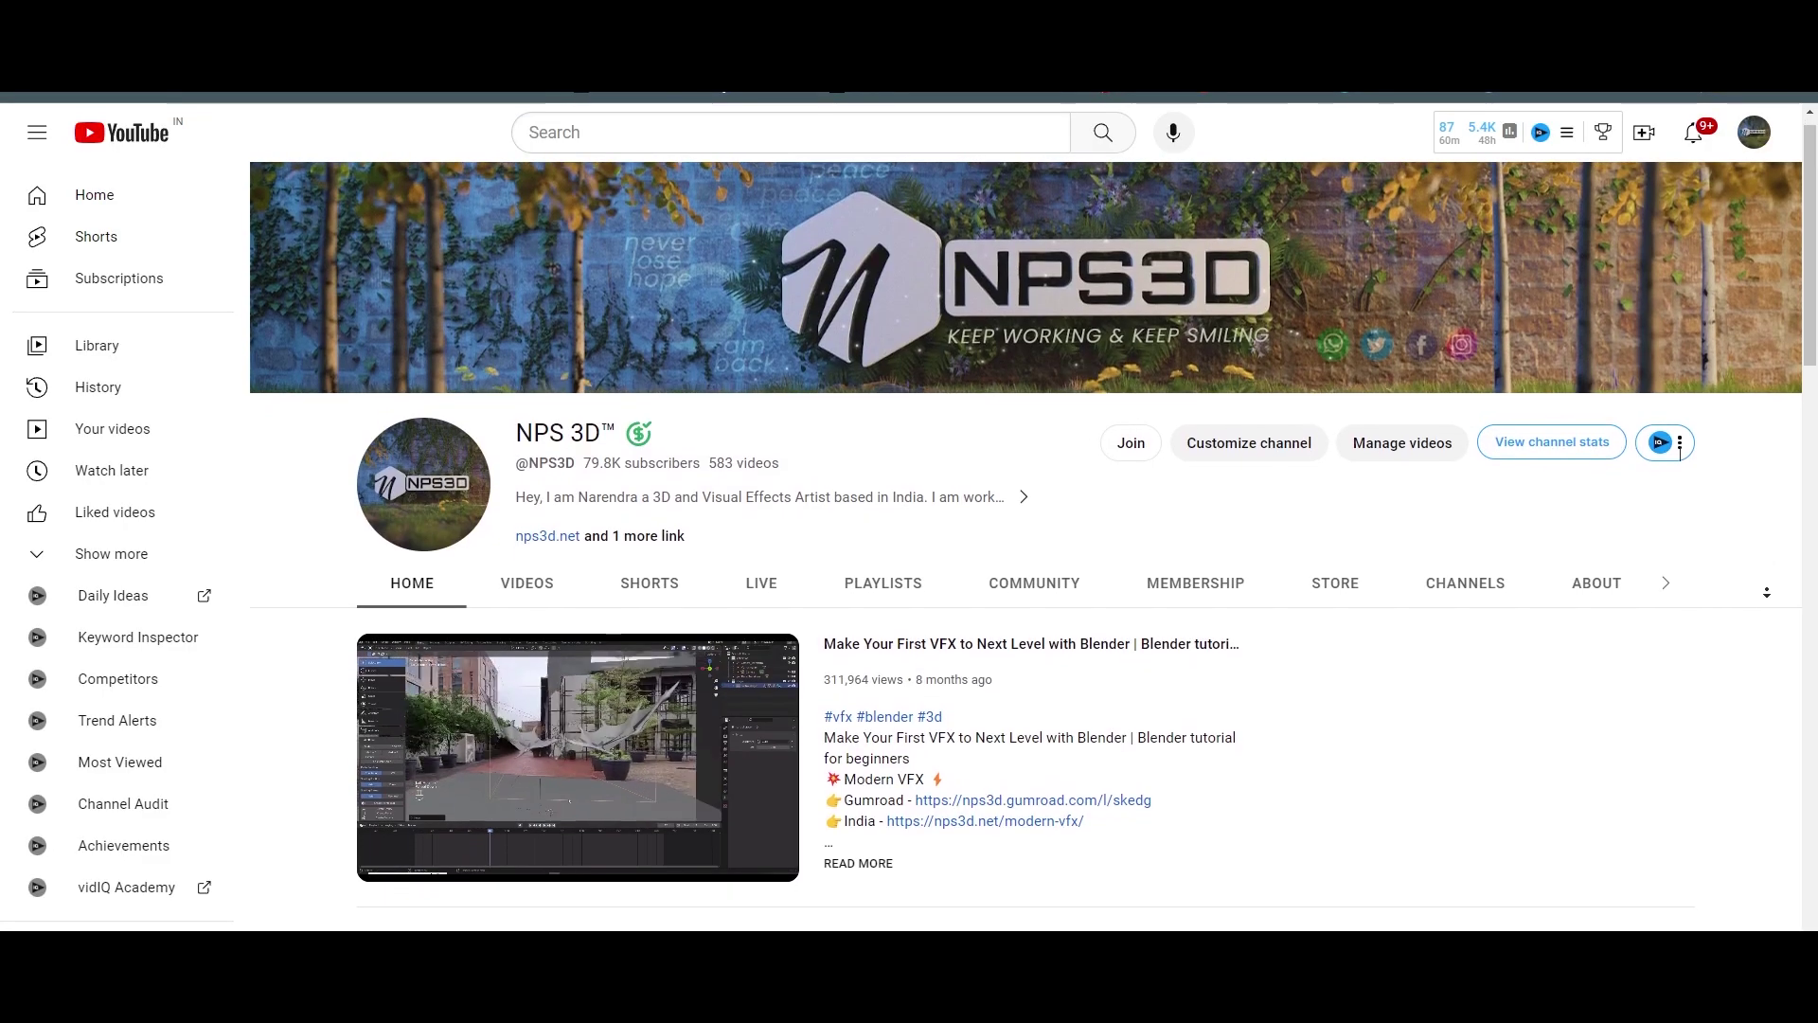
{"action": "scroll", "coordinate": [1765, 599], "scroll_direction": "down", "scroll_amount": 4}
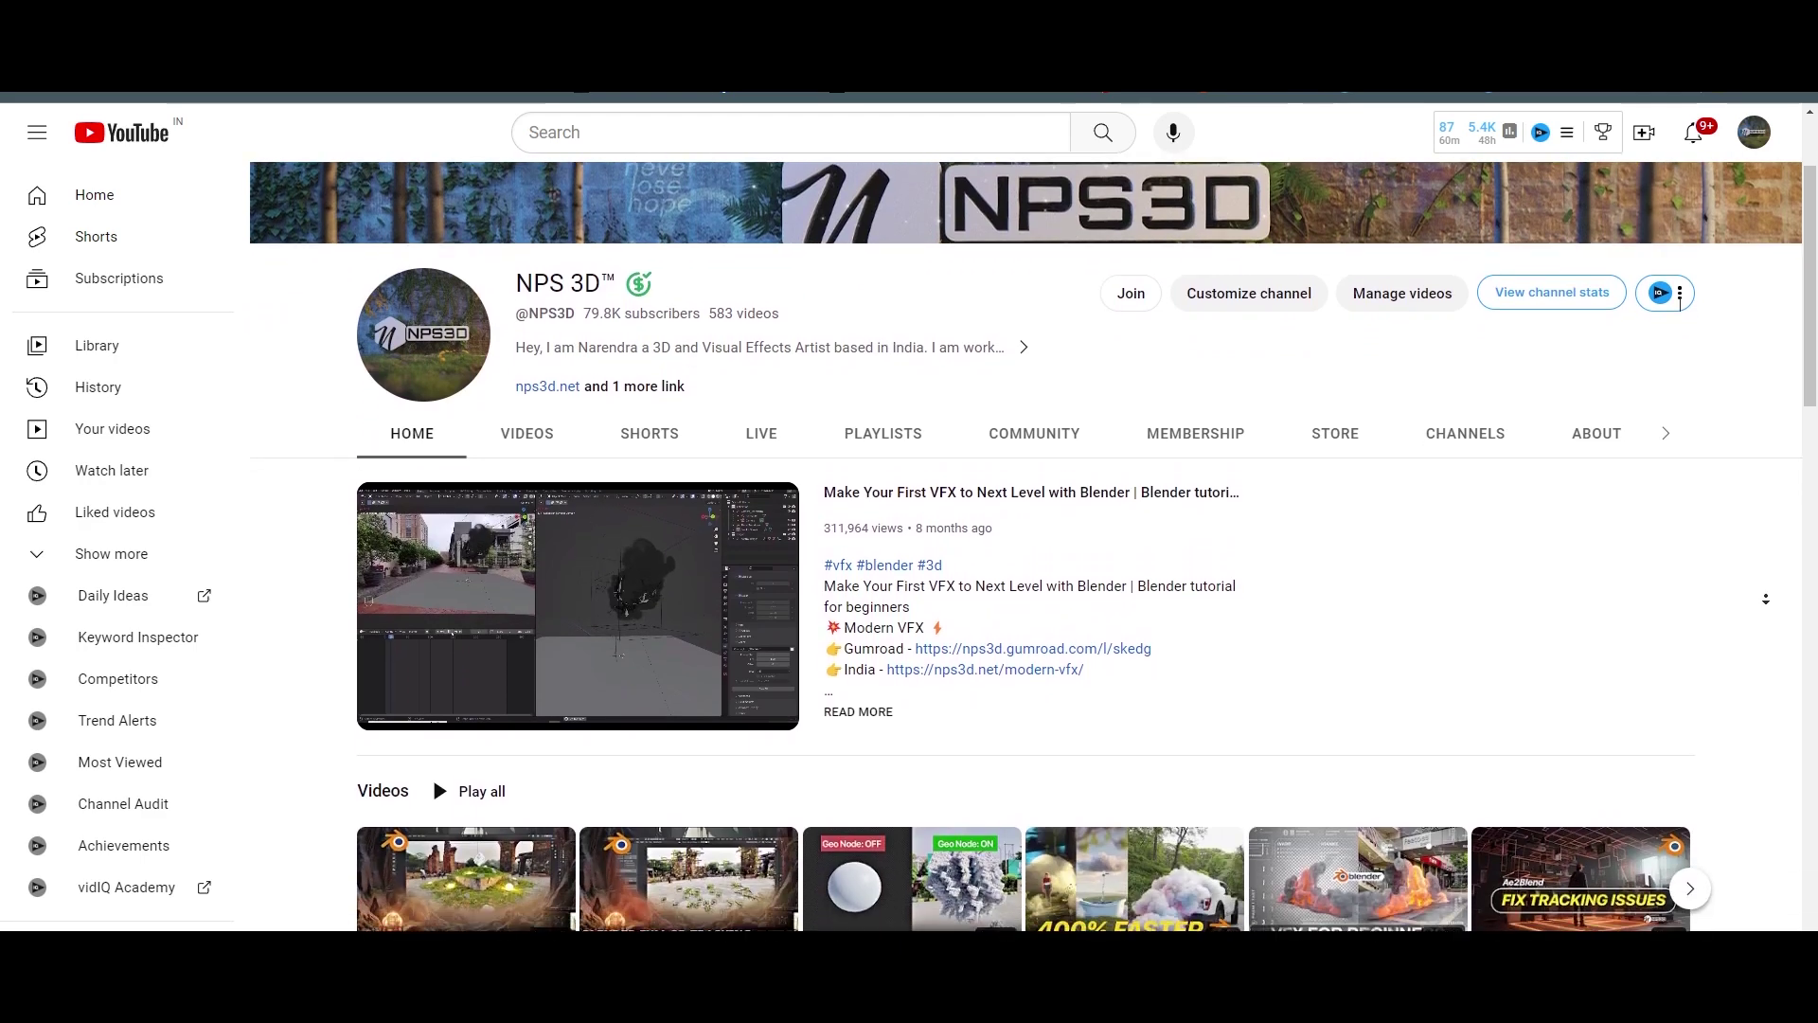
{"action": "scroll", "coordinate": [1764, 598], "scroll_direction": "down", "scroll_amount": 4}
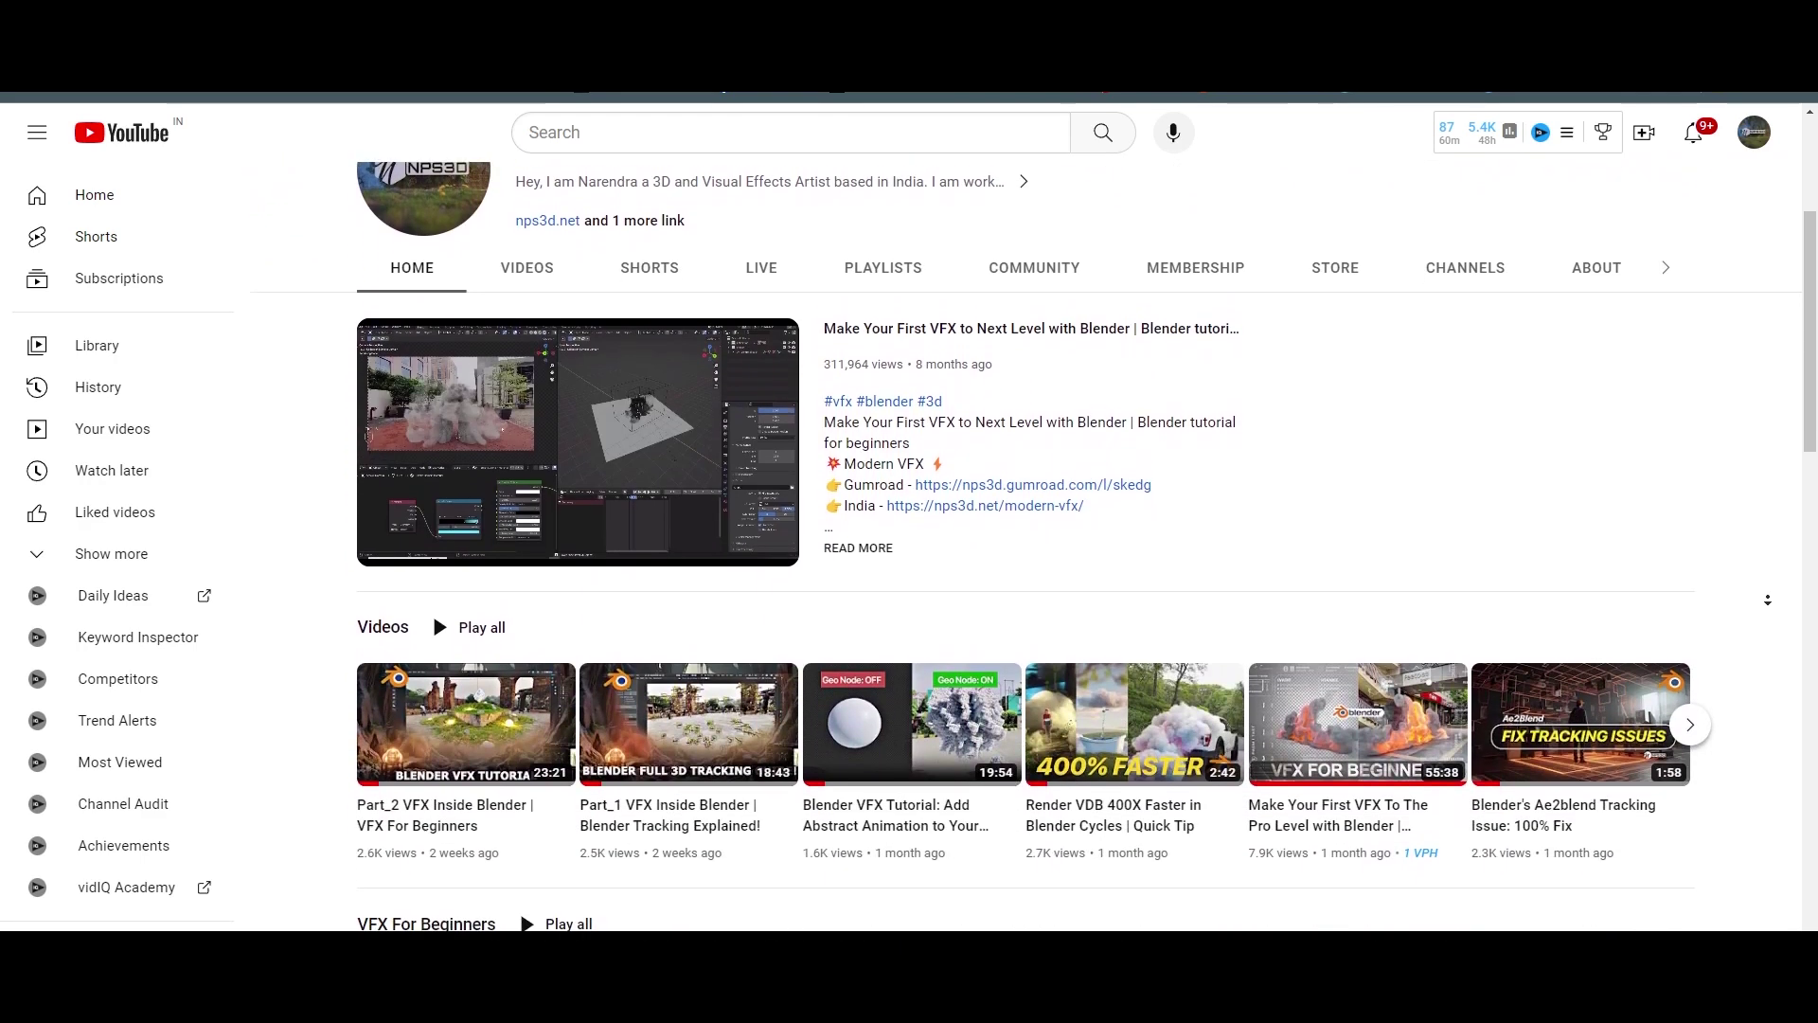
{"action": "scroll", "coordinate": [1770, 600], "scroll_direction": "down", "scroll_amount": 4}
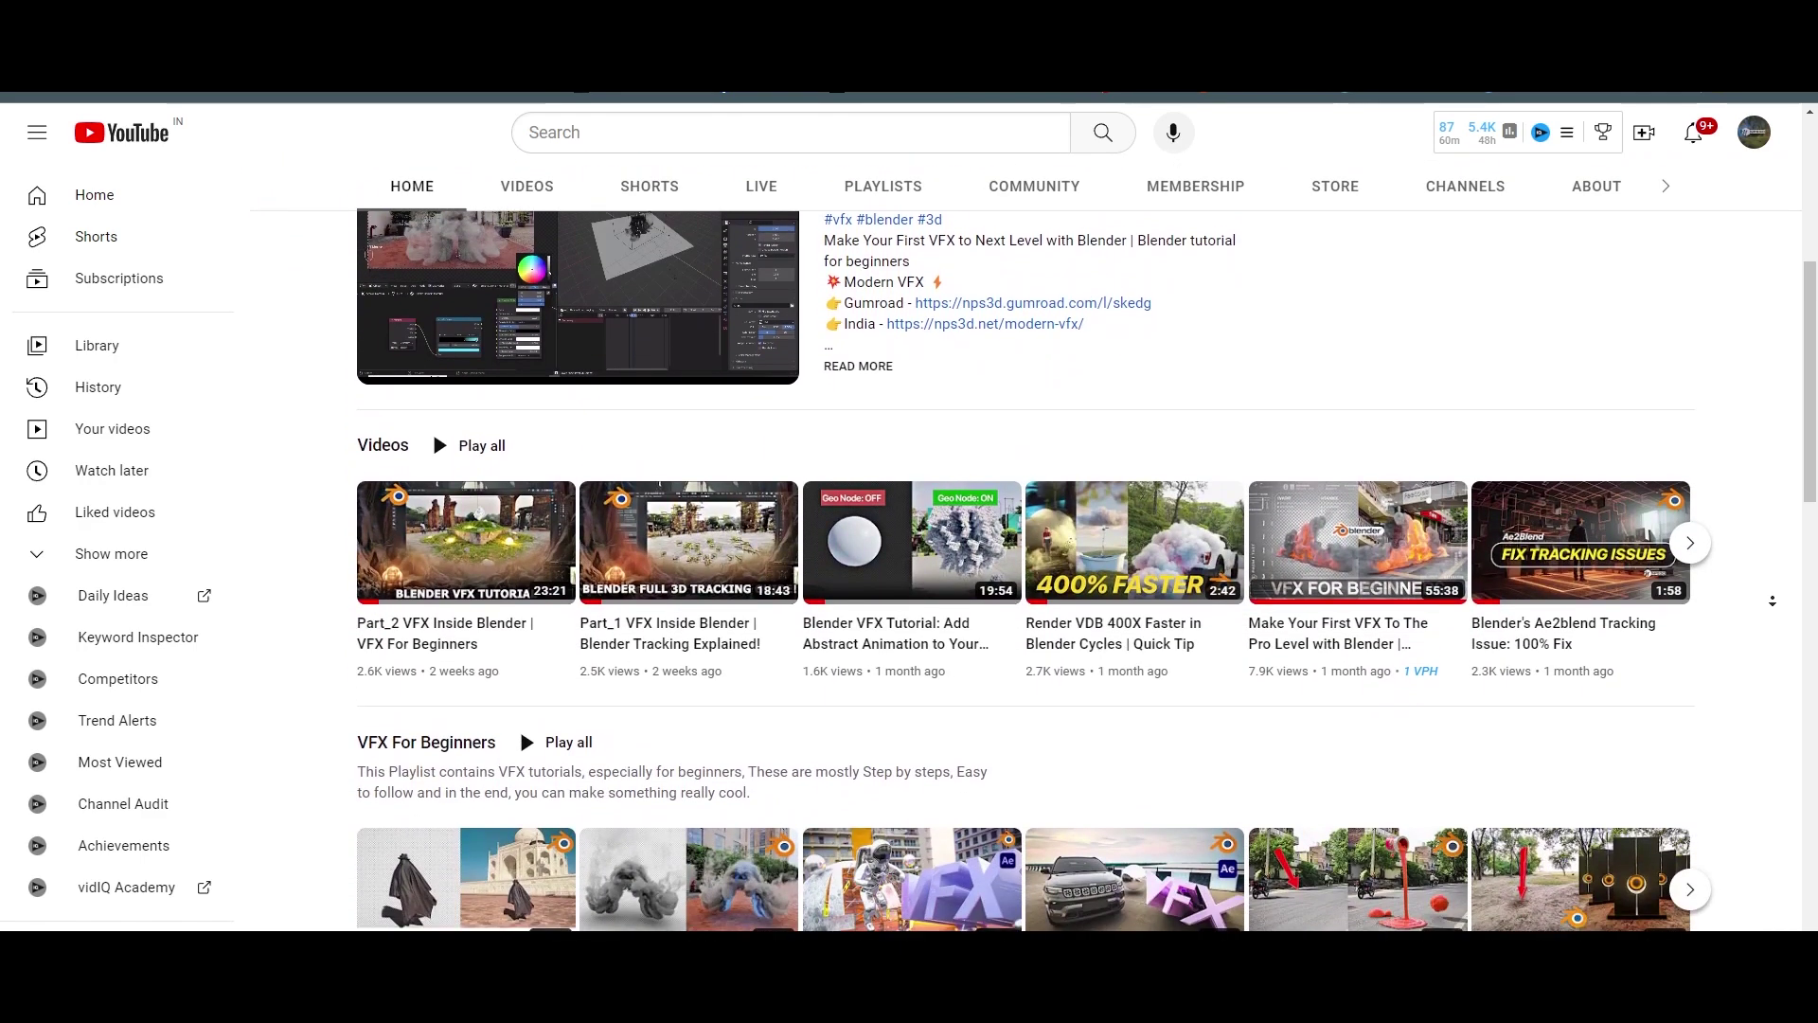
{"action": "scroll", "coordinate": [1775, 601], "scroll_direction": "down", "scroll_amount": 4}
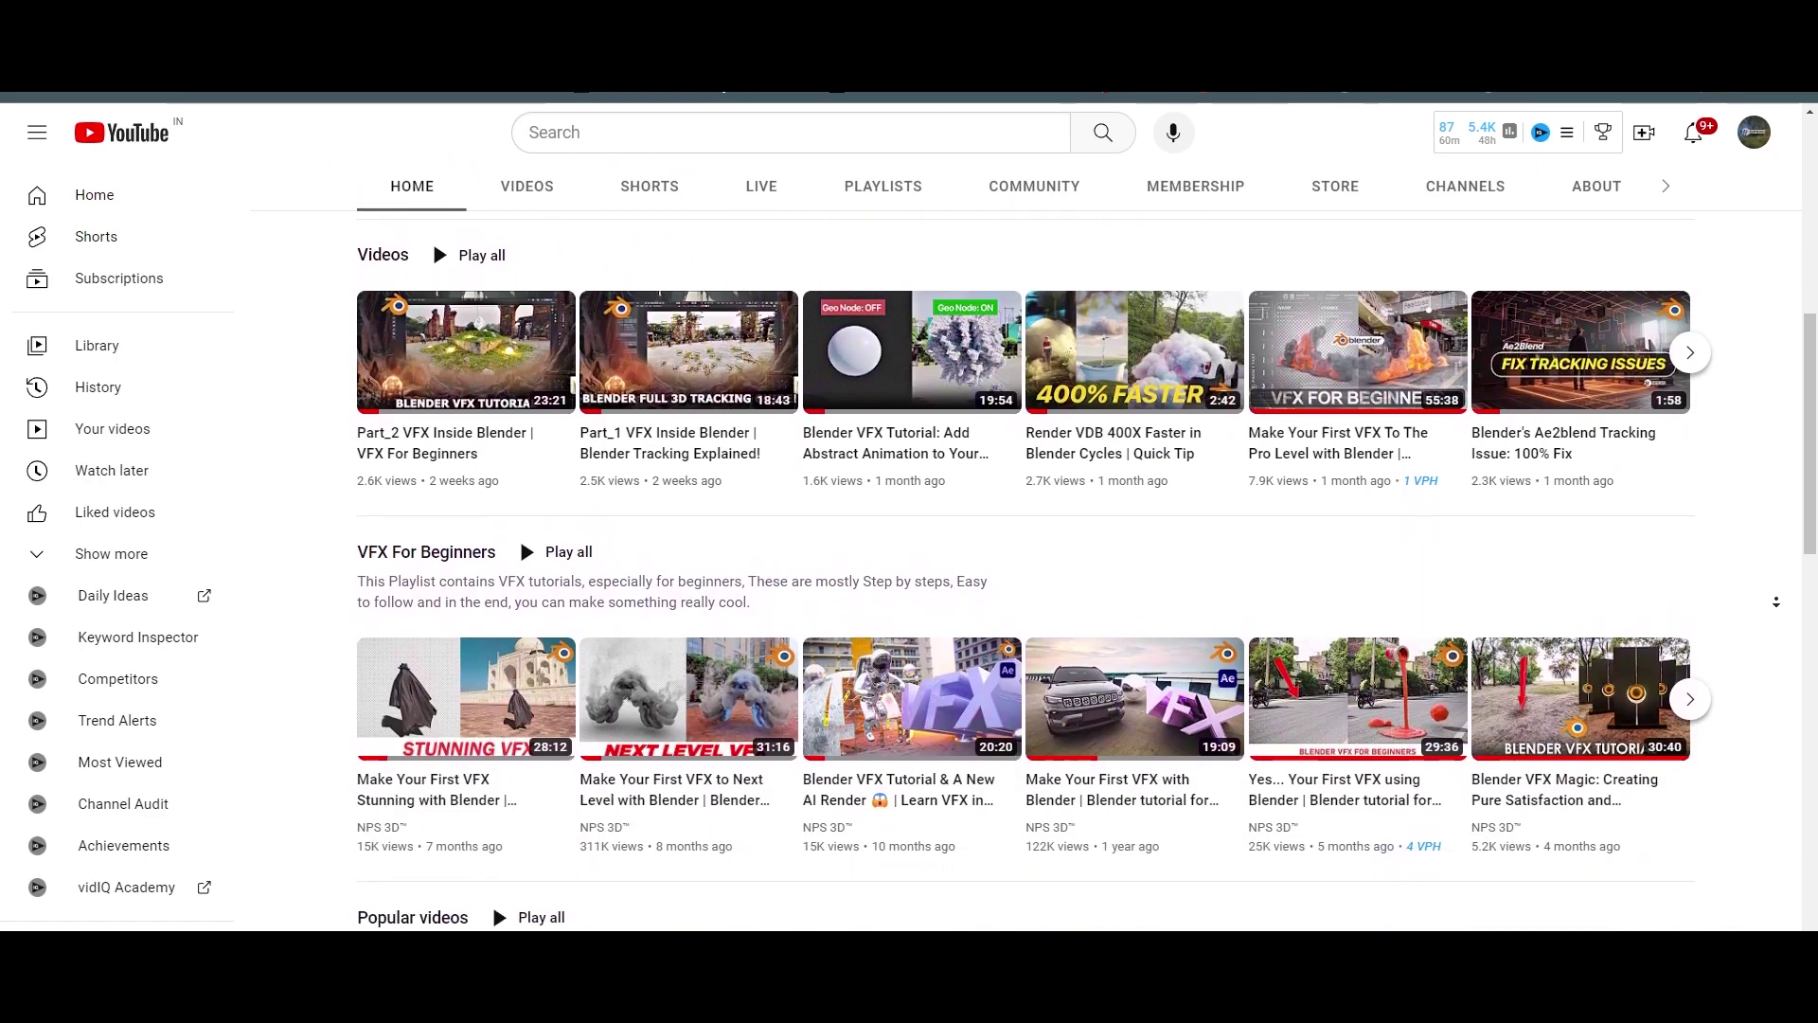
{"action": "scroll", "coordinate": [1778, 602], "scroll_direction": "down", "scroll_amount": 4}
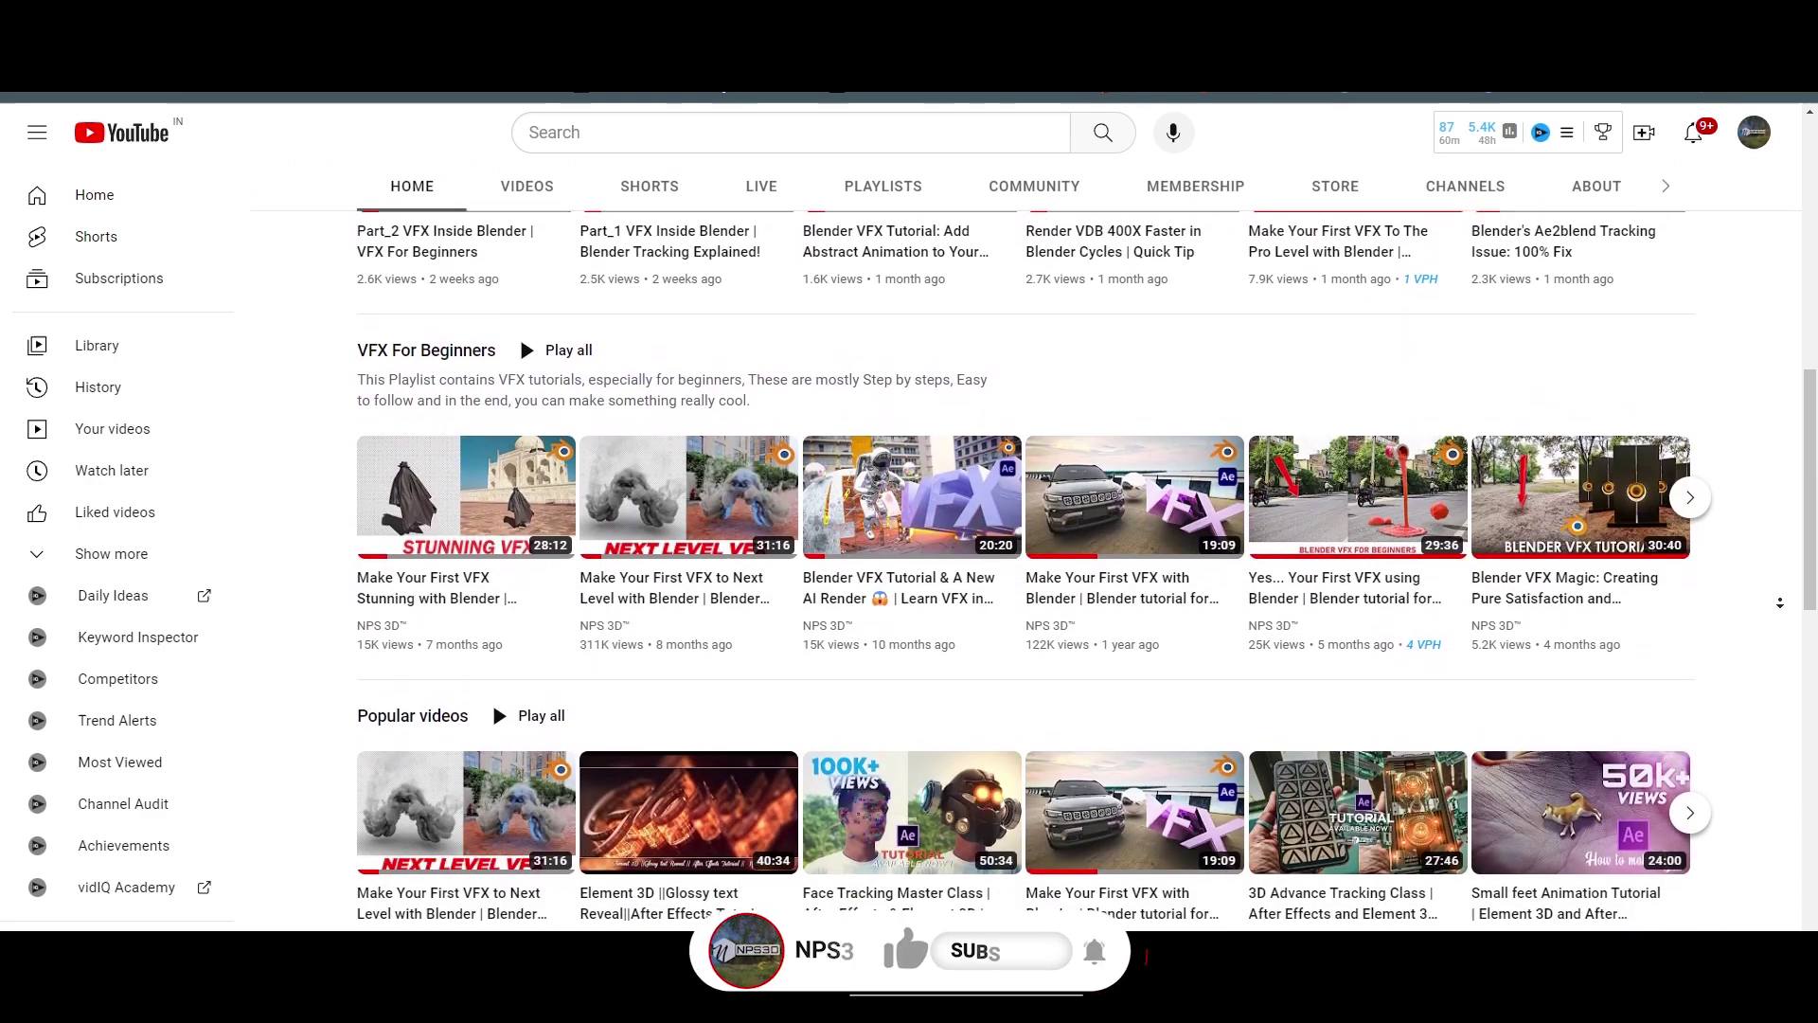
{"action": "scroll", "coordinate": [1780, 603], "scroll_direction": "down", "scroll_amount": 4}
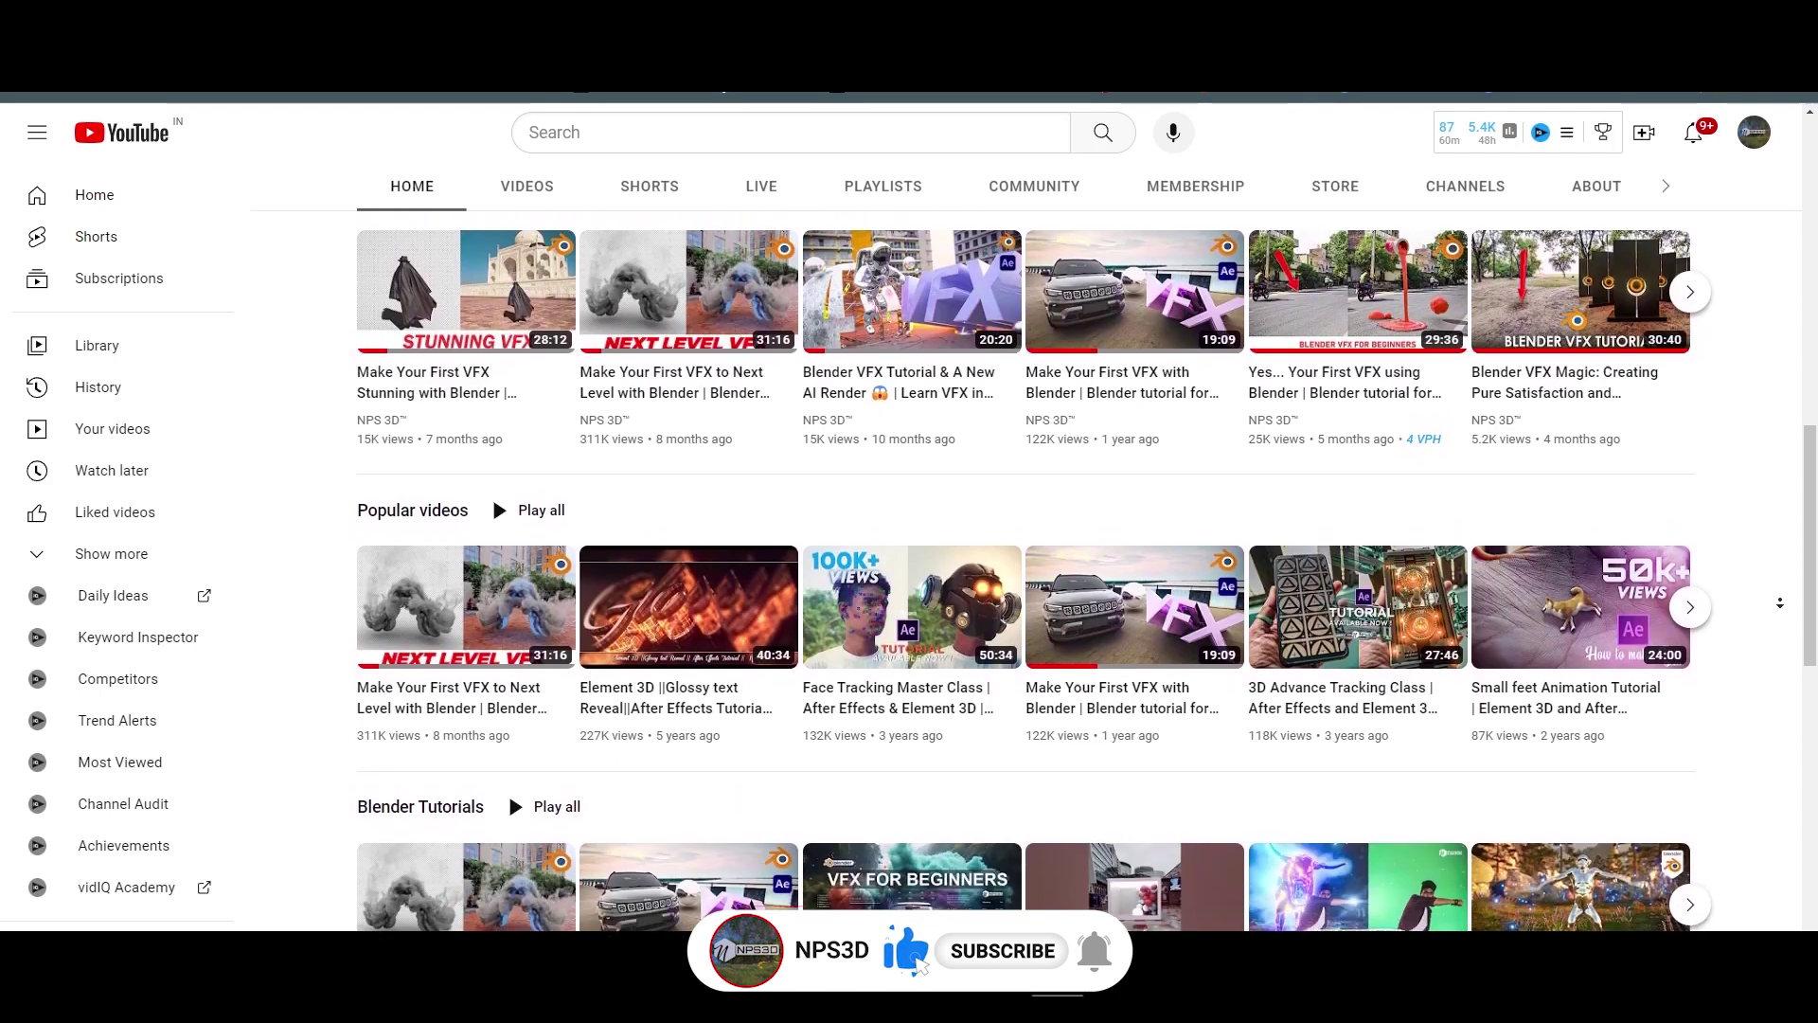
{"action": "scroll", "coordinate": [1780, 602], "scroll_direction": "down", "scroll_amount": 4}
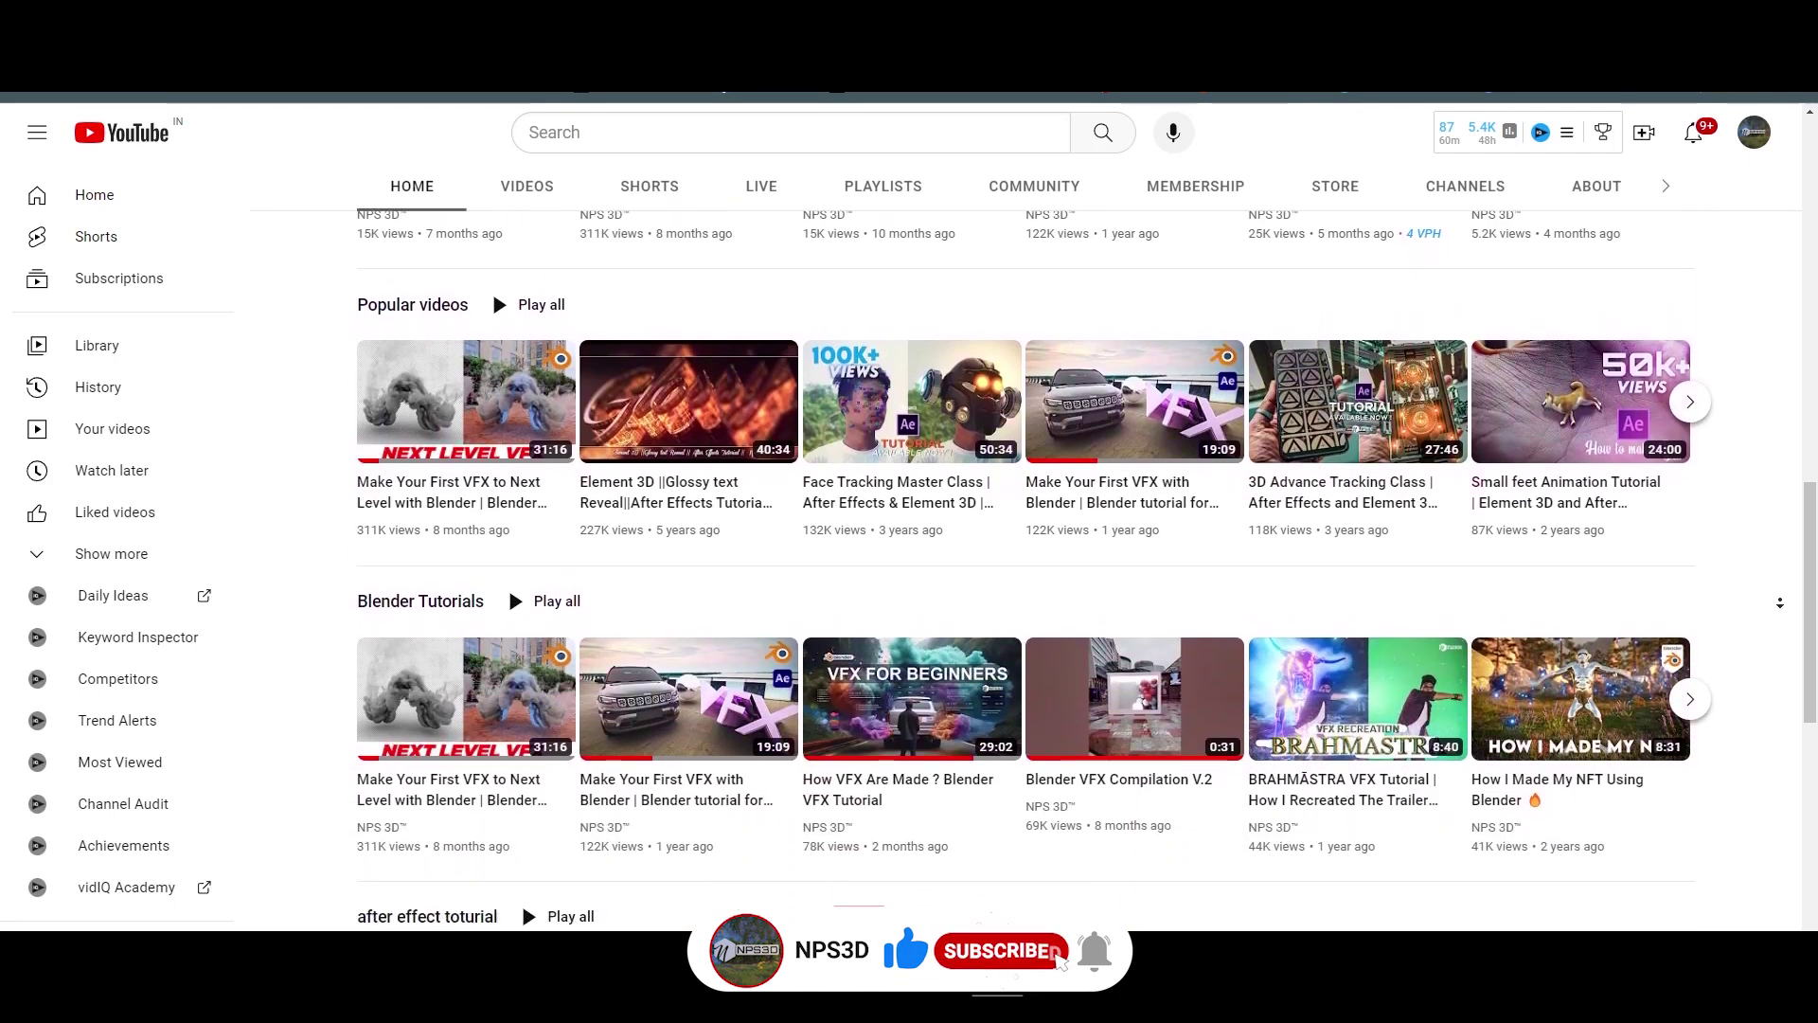
{"action": "scroll", "coordinate": [1780, 602], "scroll_direction": "down", "scroll_amount": 4}
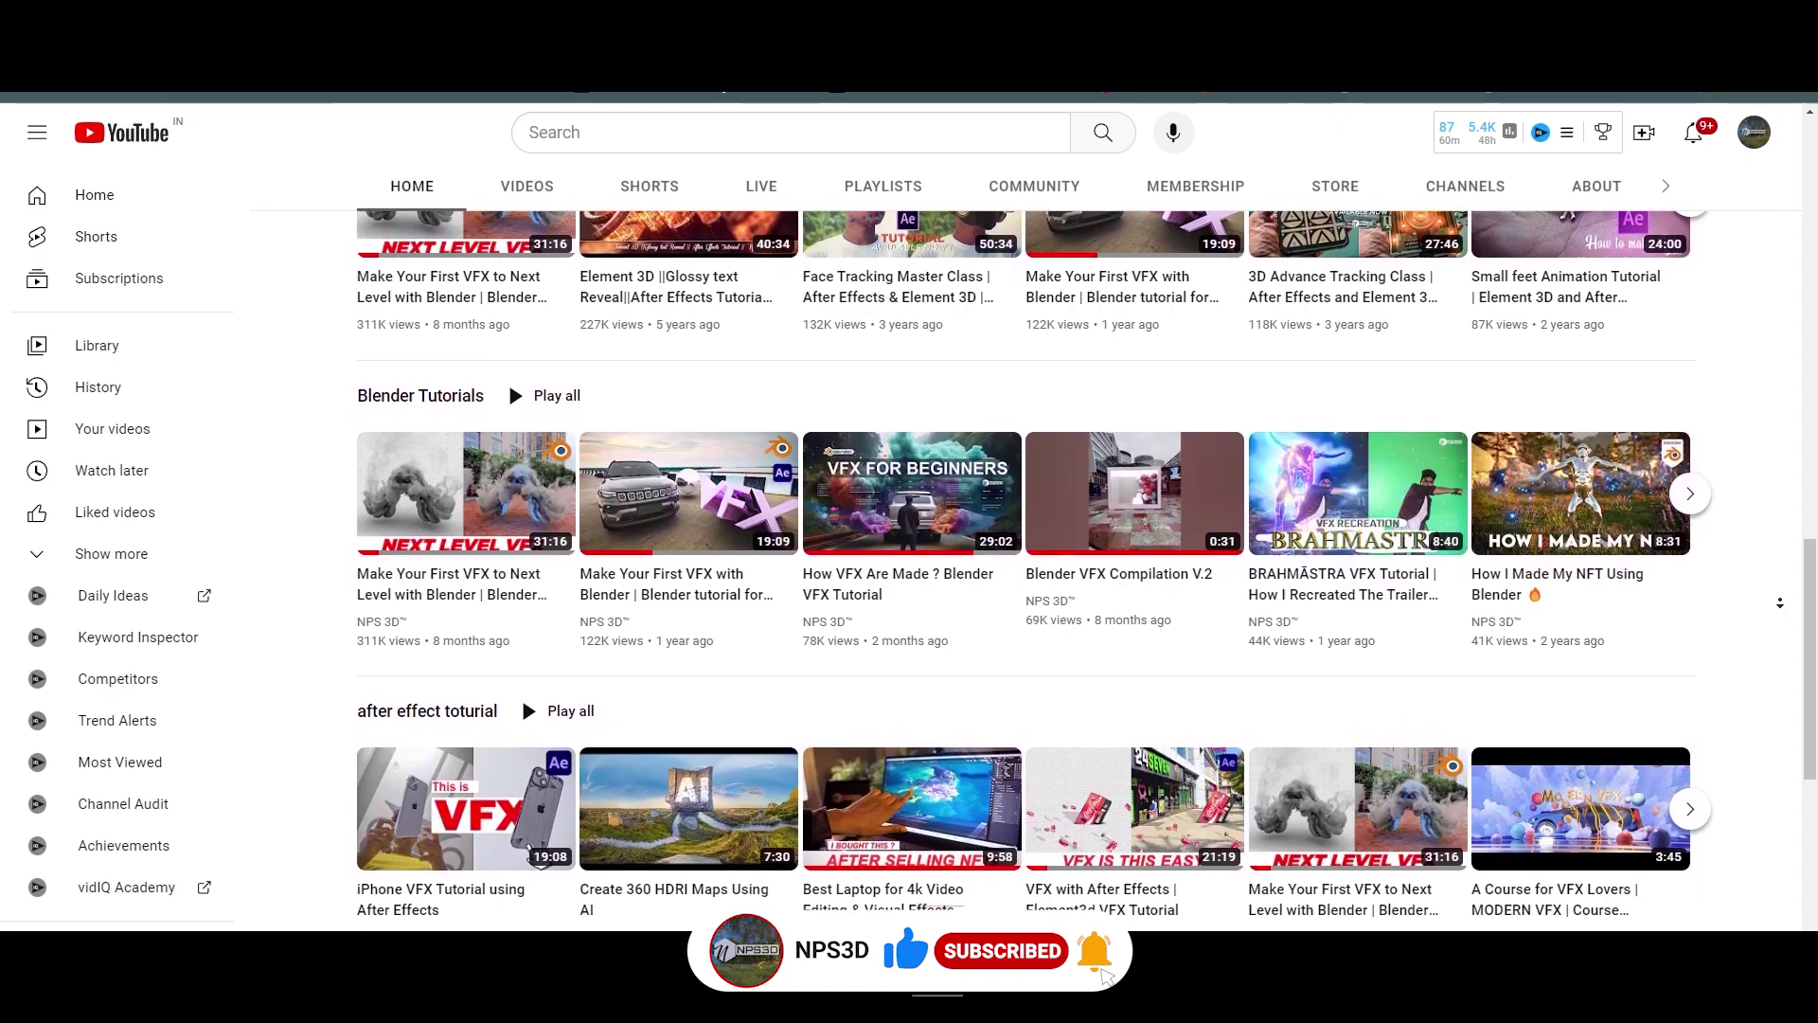
{"action": "scroll", "coordinate": [1780, 602], "scroll_direction": "down", "scroll_amount": 3}
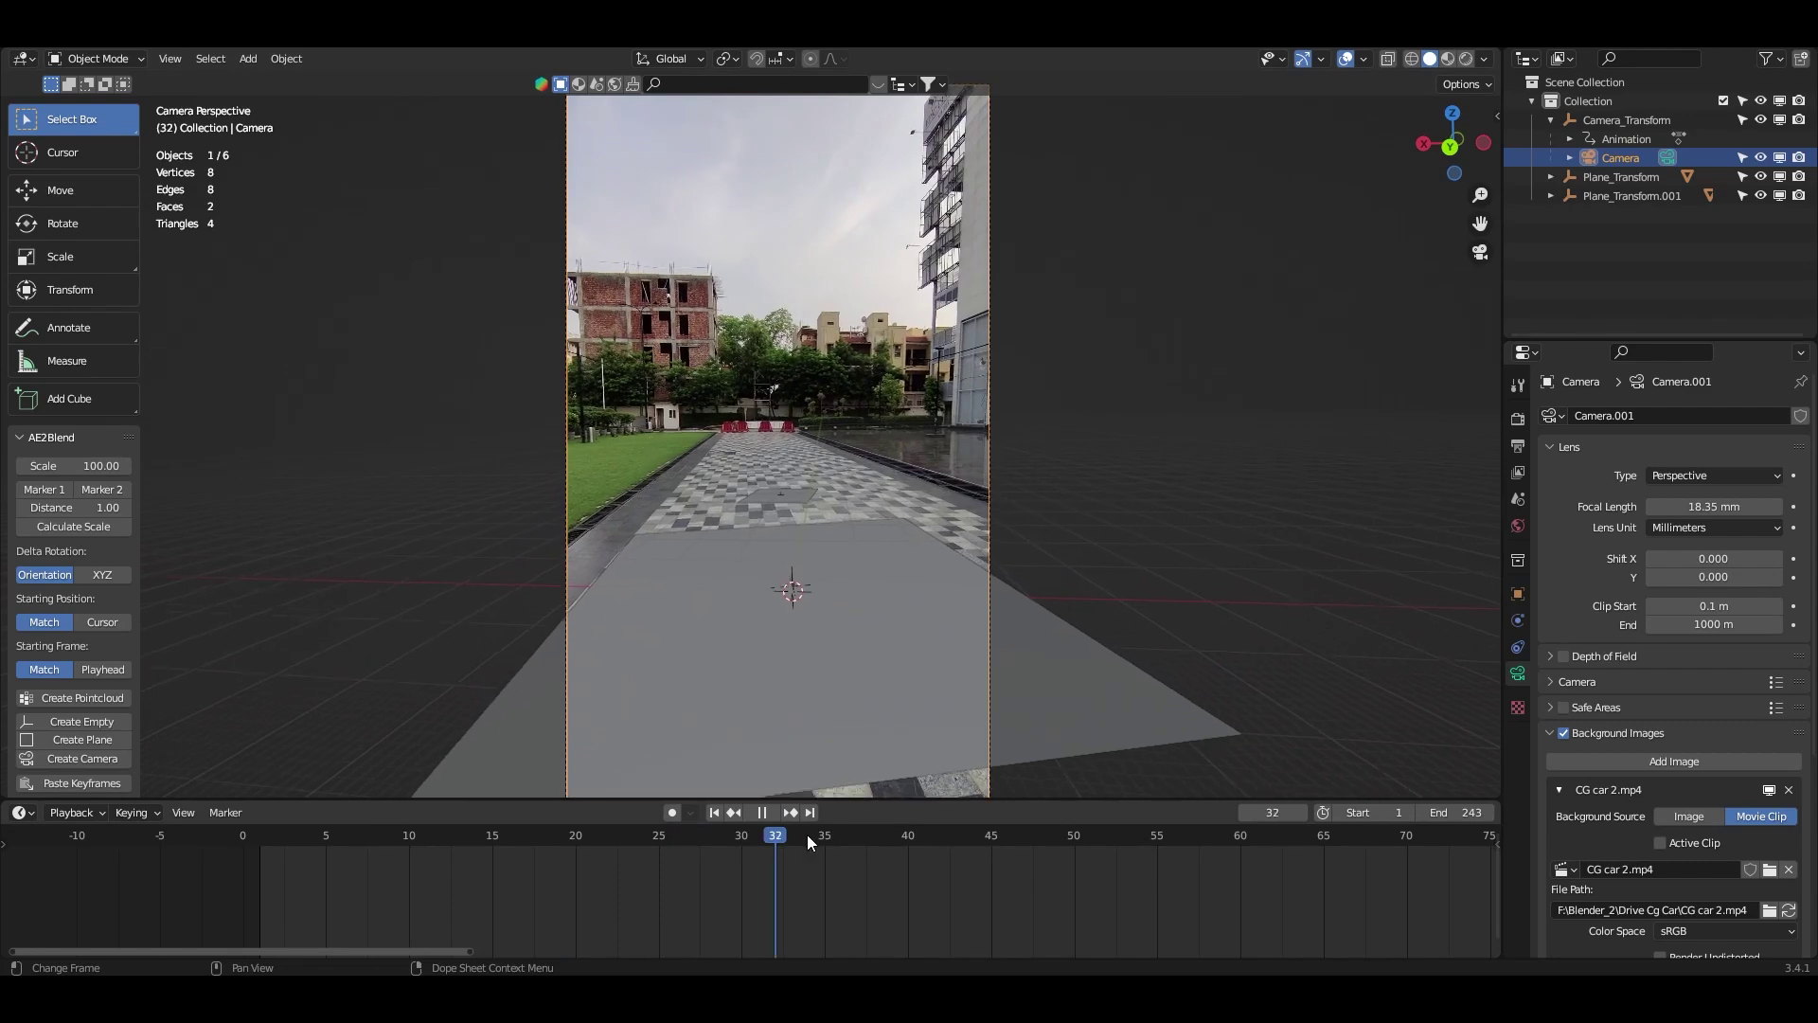
- Stop the playback, return to the first frame and try adding a cube at the 3D cursor
{"action": "left_click_drag", "start_coordinate": [807, 841], "coordinate": [791, 876]}
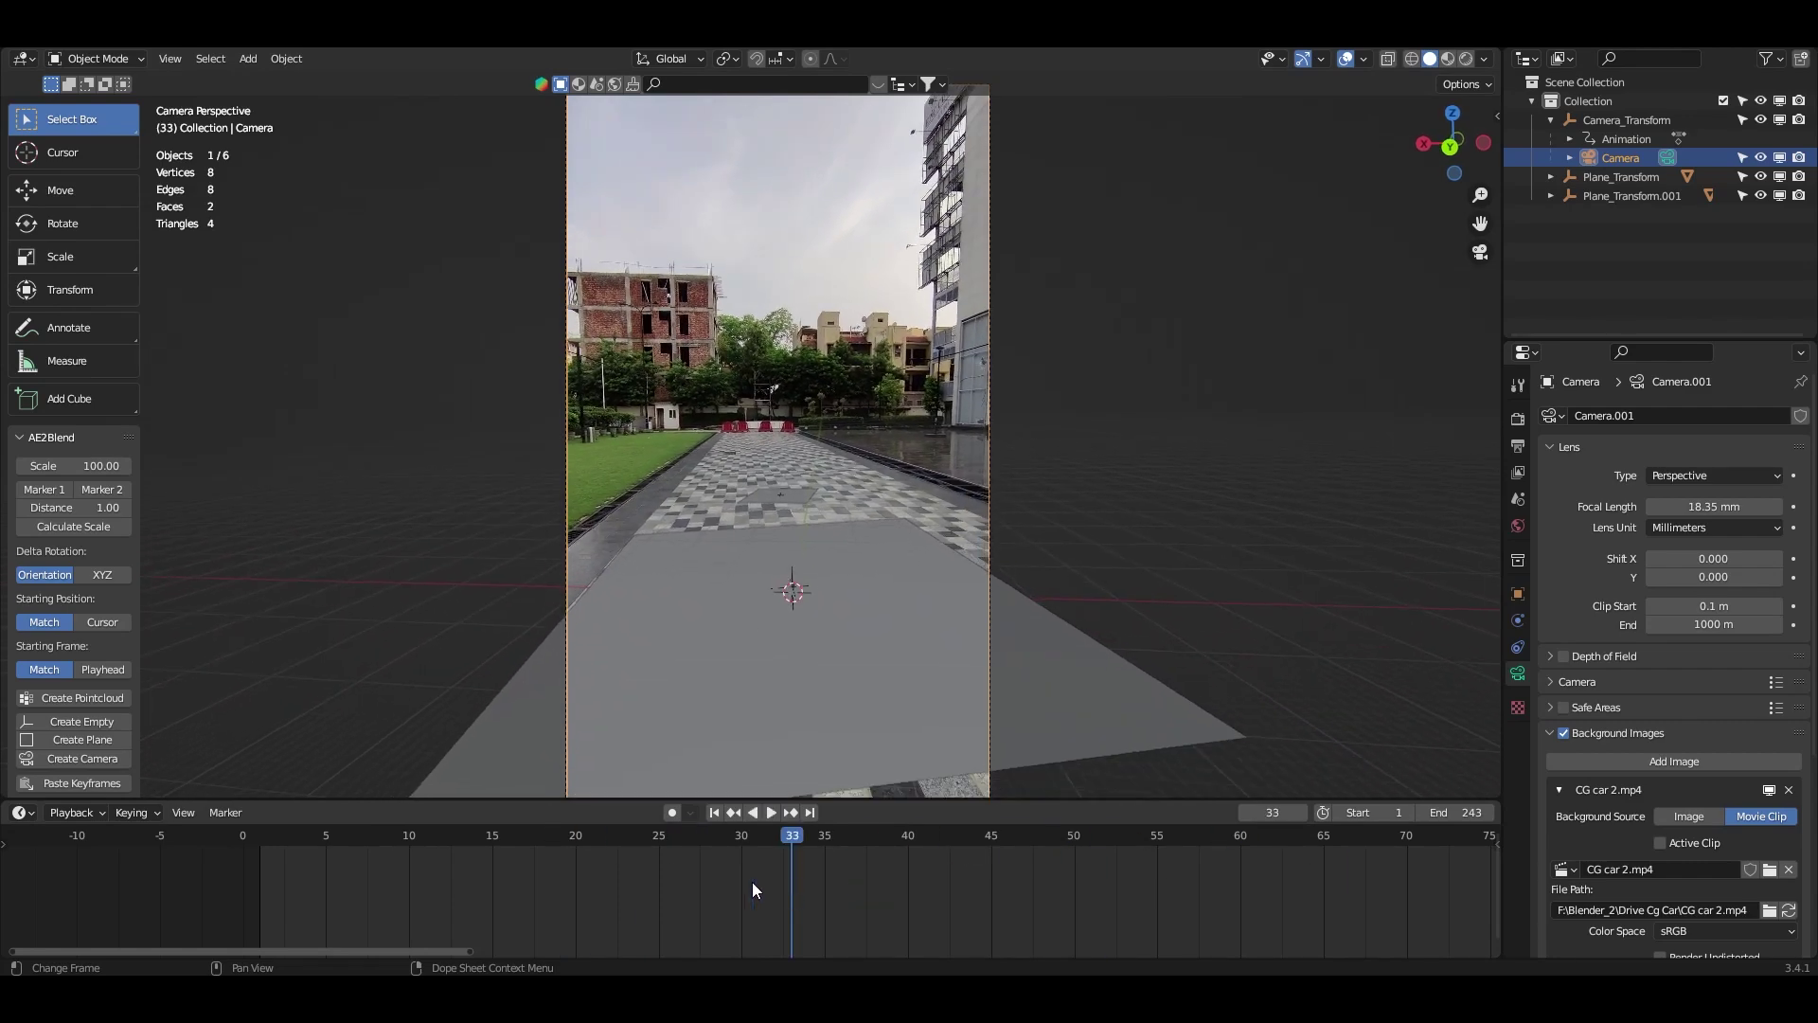
{"action": "left_click", "coordinate": [717, 812]}
{"action": "key", "text": "shift+a"}
{"action": "mouse_move", "coordinate": [867, 555]}
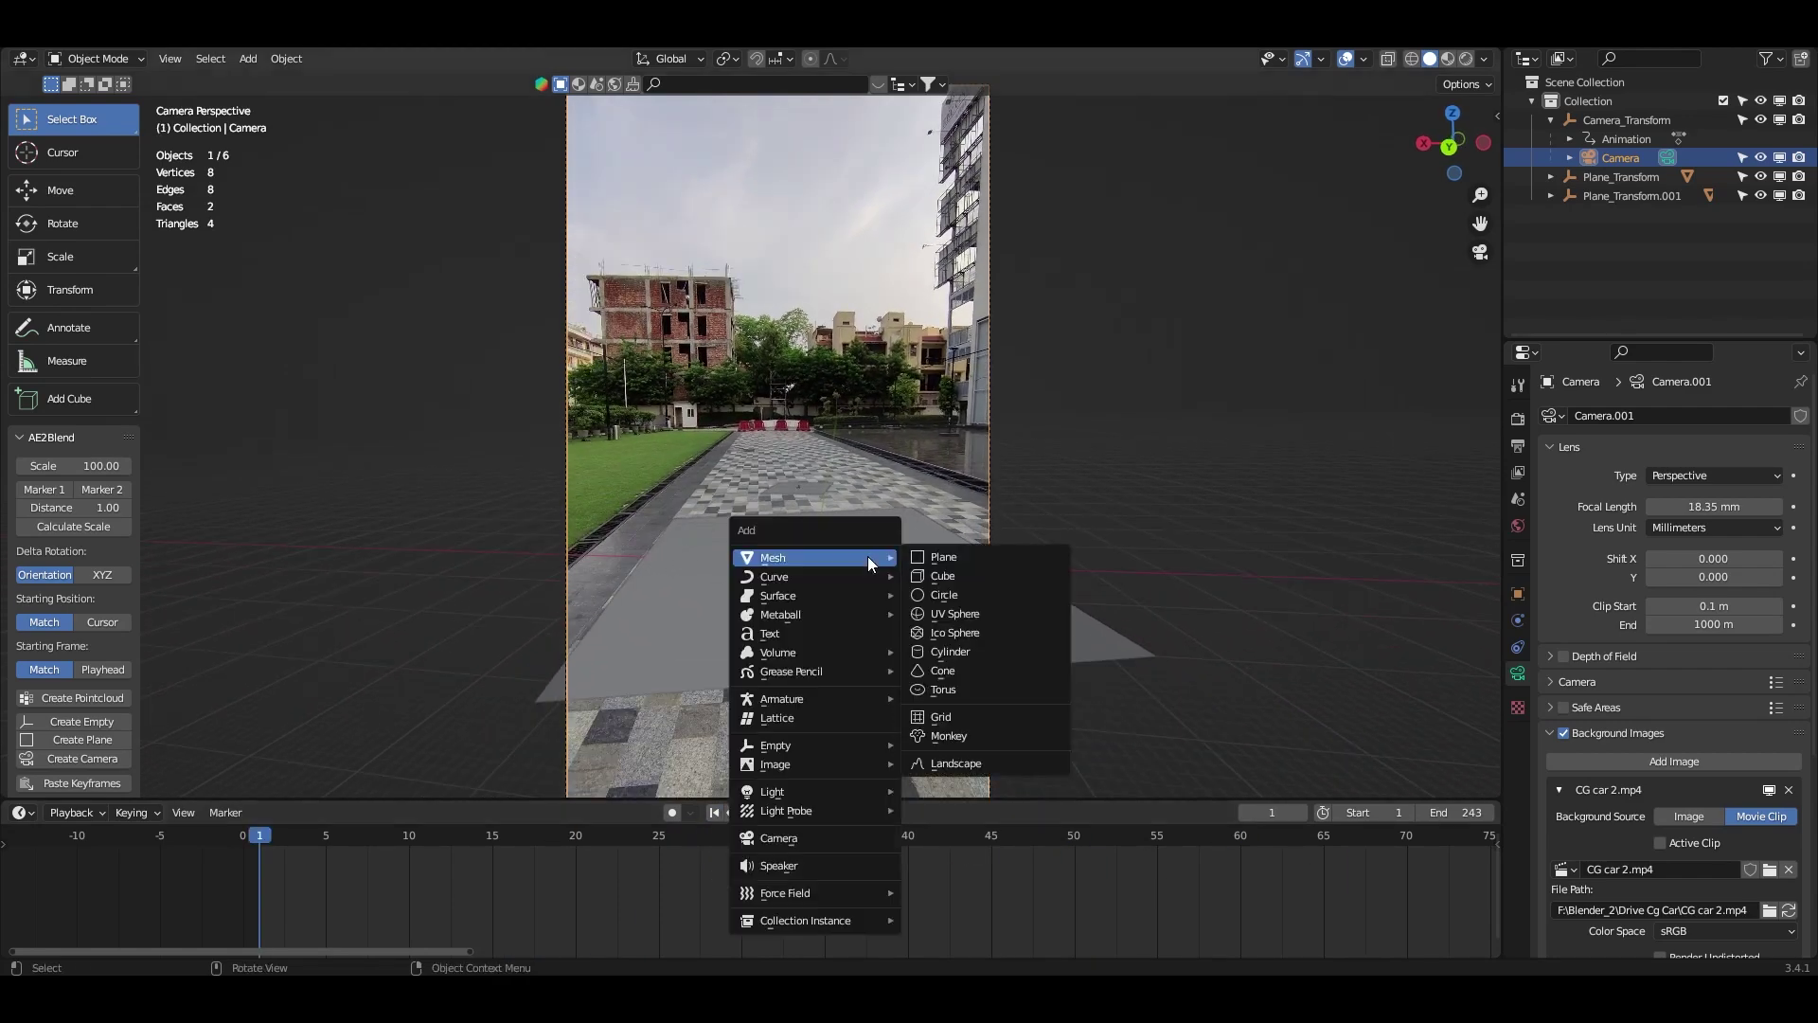
{"action": "left_click", "coordinate": [968, 573]}
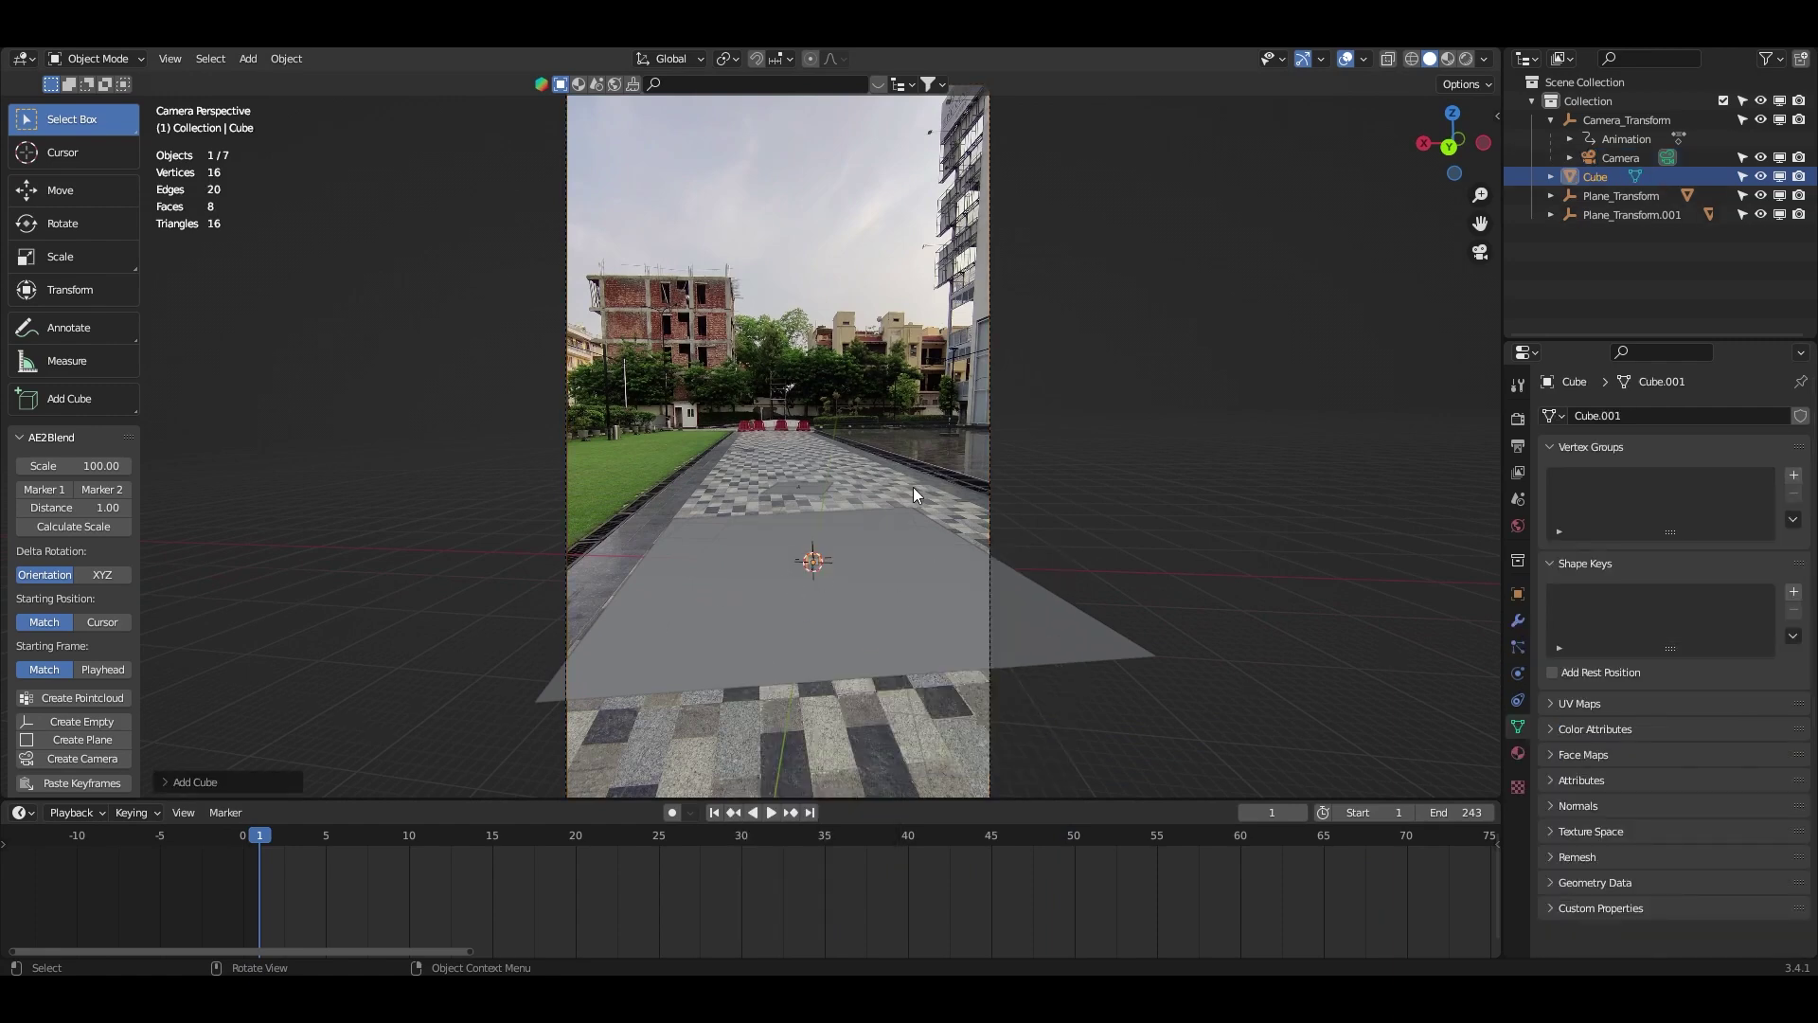
{"action": "key", "text": "ctrl+z"}
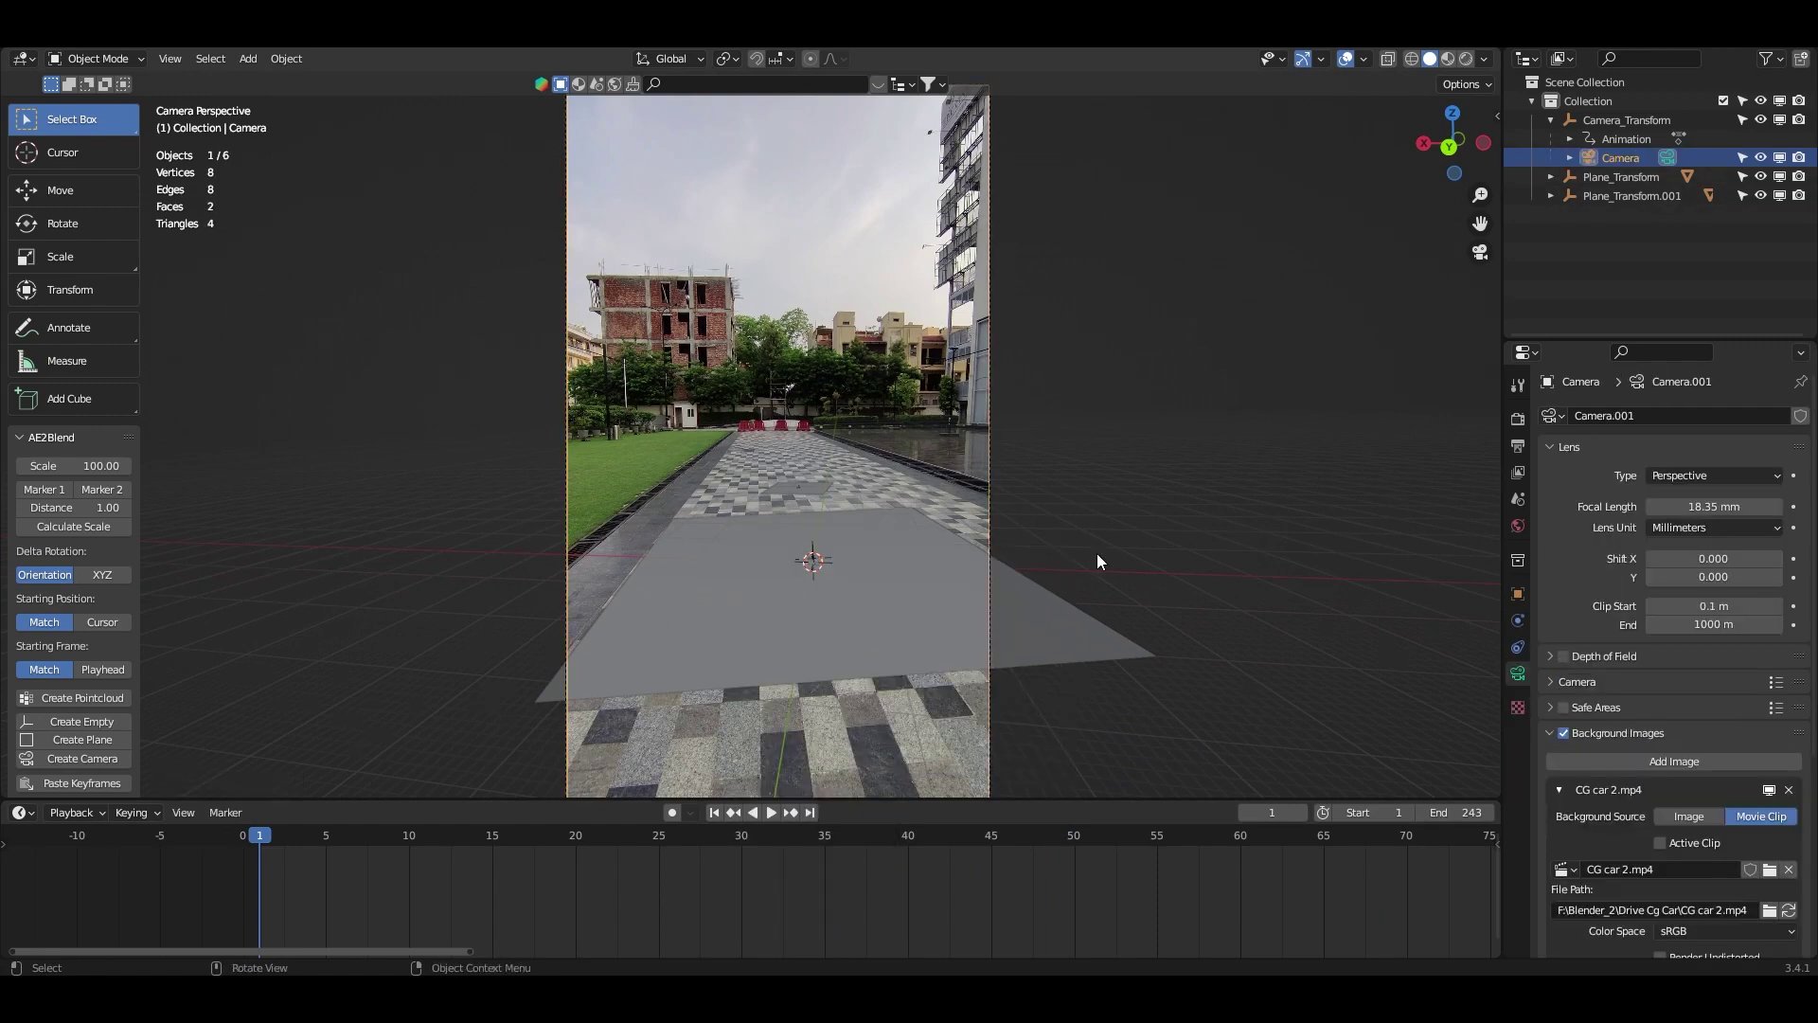
- Add a Plain Axes empty named 1_control at the 3D cursor and return to frame 1
{"action": "key", "text": "shift+a"}
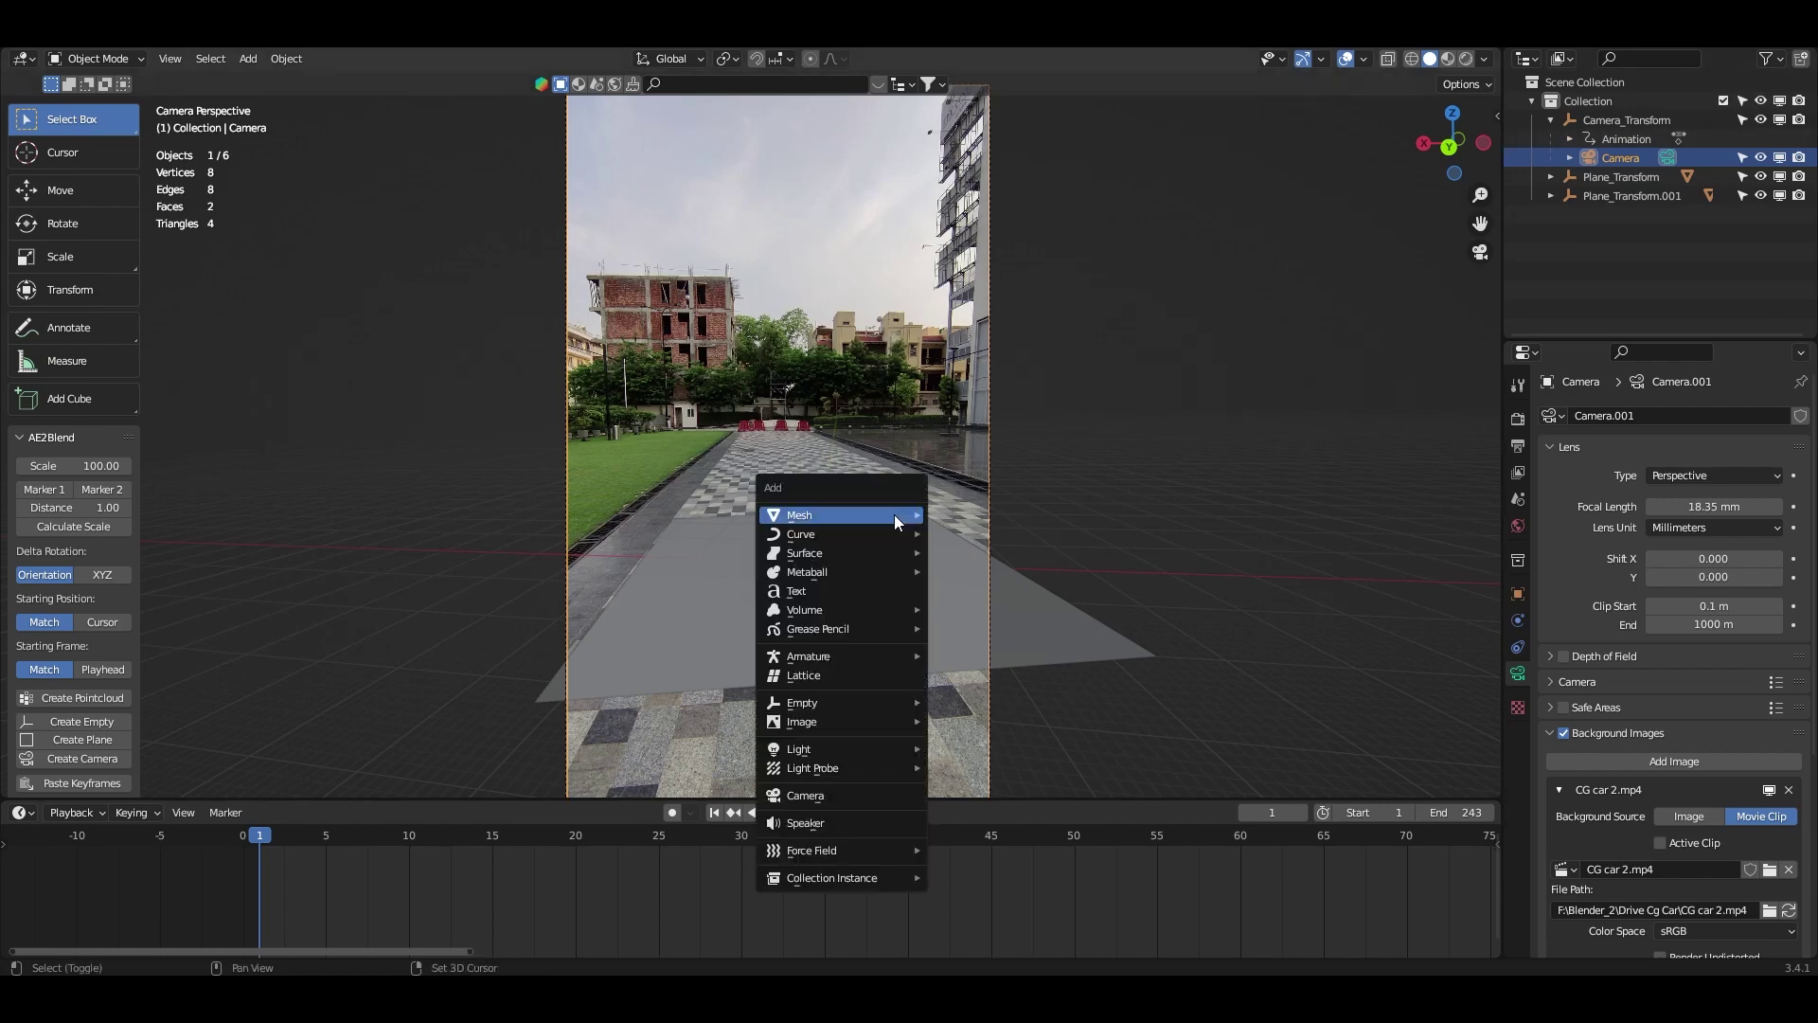
{"action": "mouse_move", "coordinate": [853, 698]}
{"action": "left_click", "coordinate": [979, 694]}
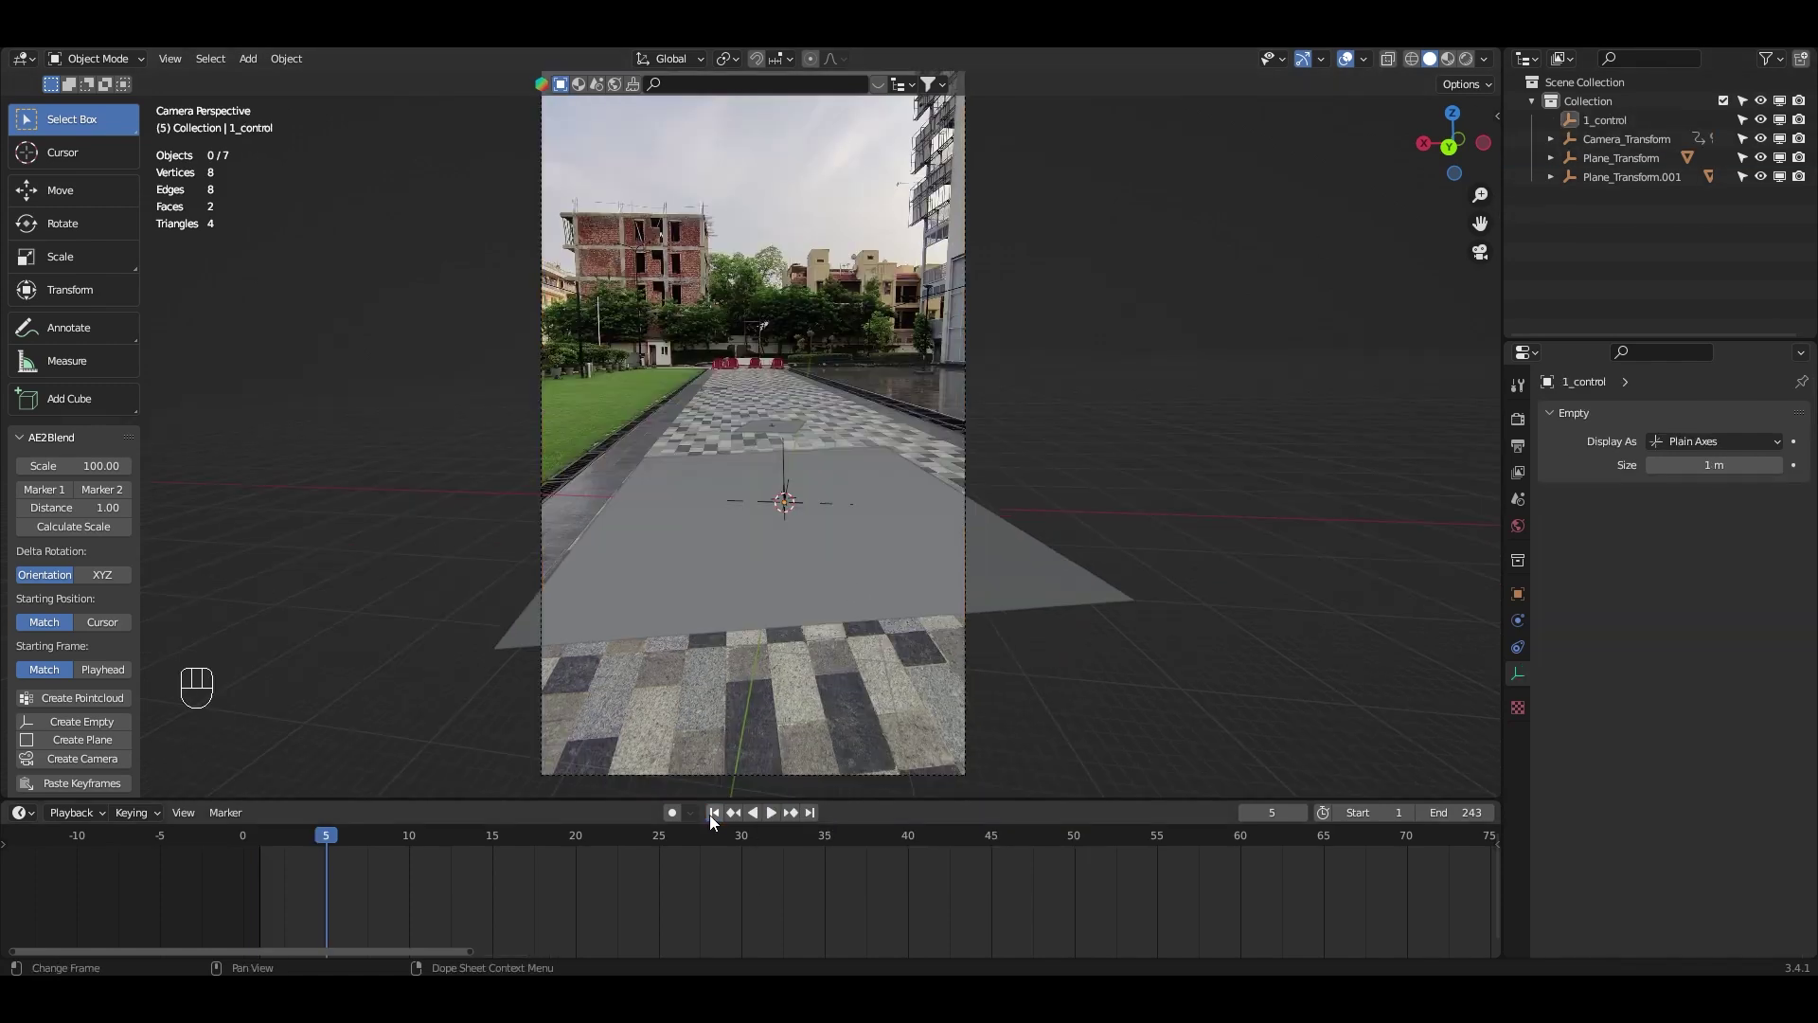
{"action": "left_click", "coordinate": [714, 813]}
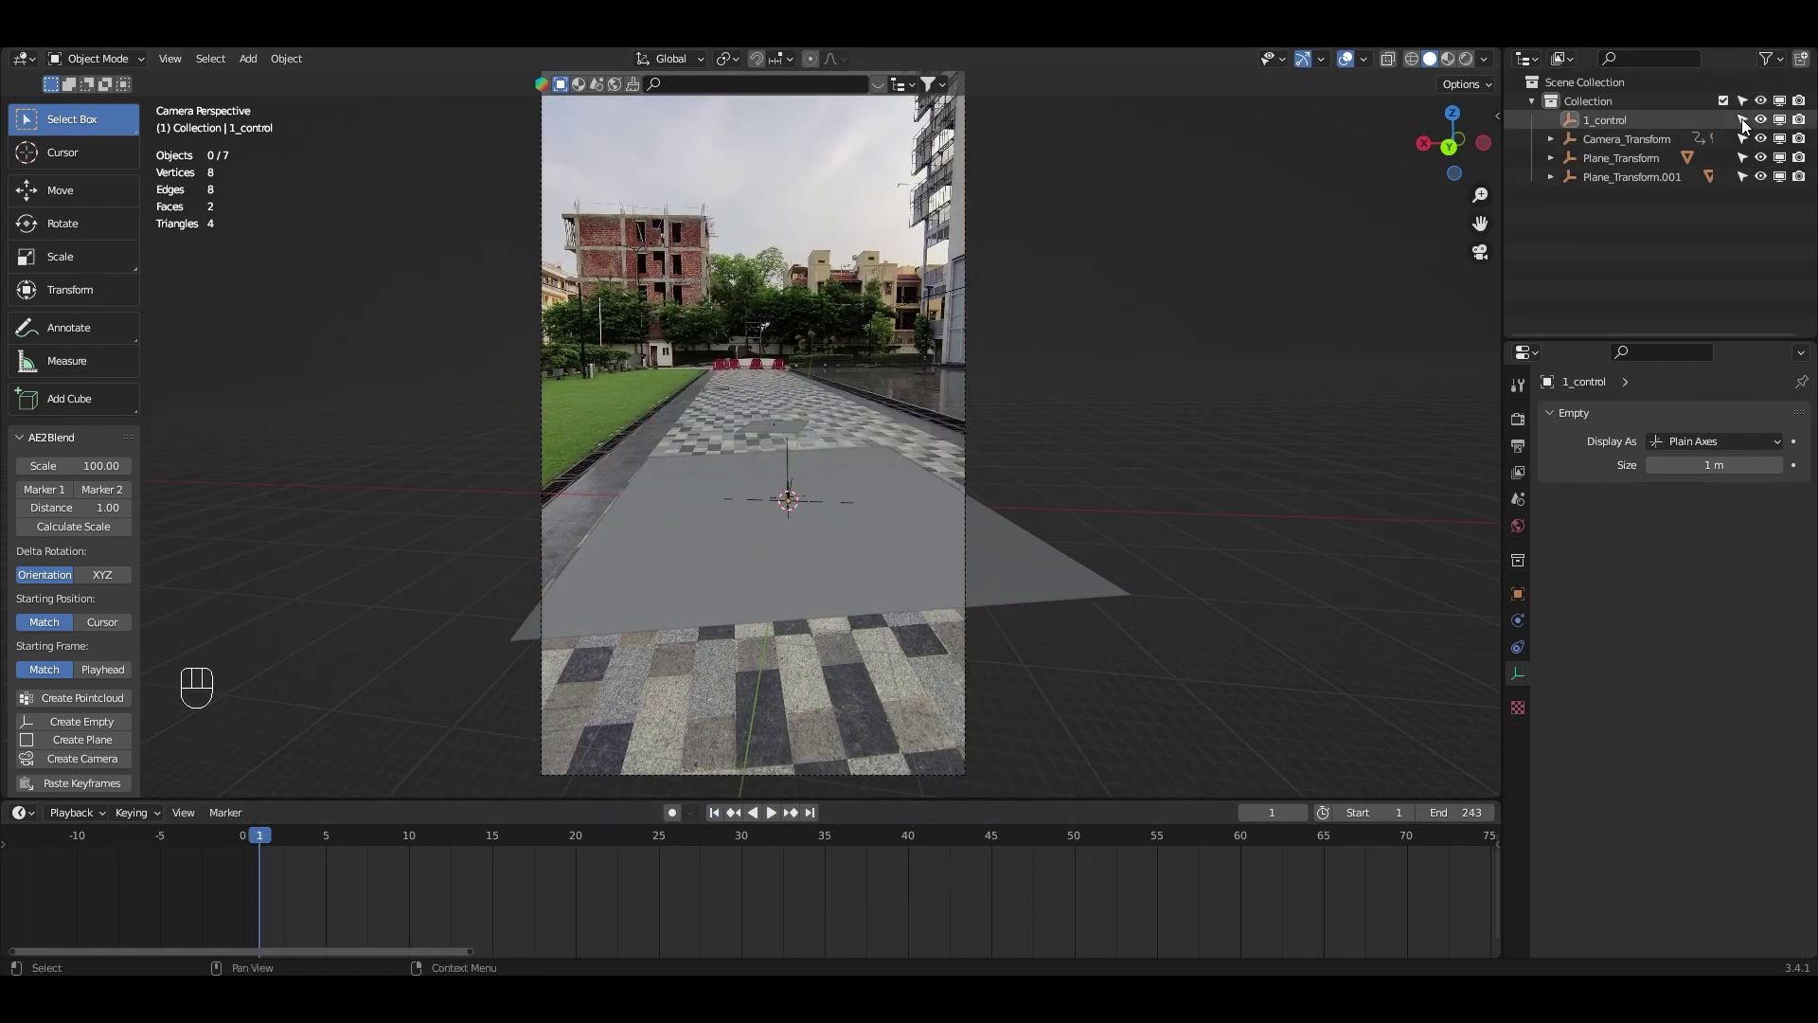
- Parent Camera_Transform, Plane_Transform and Plane_Transform.001 to the 1_control empty using Object (Keep Transform)
{"action": "left_click", "coordinate": [1629, 176], "text": "shift"}
{"action": "scroll", "coordinate": [810, 490], "scroll_direction": "up", "scroll_amount": 6}
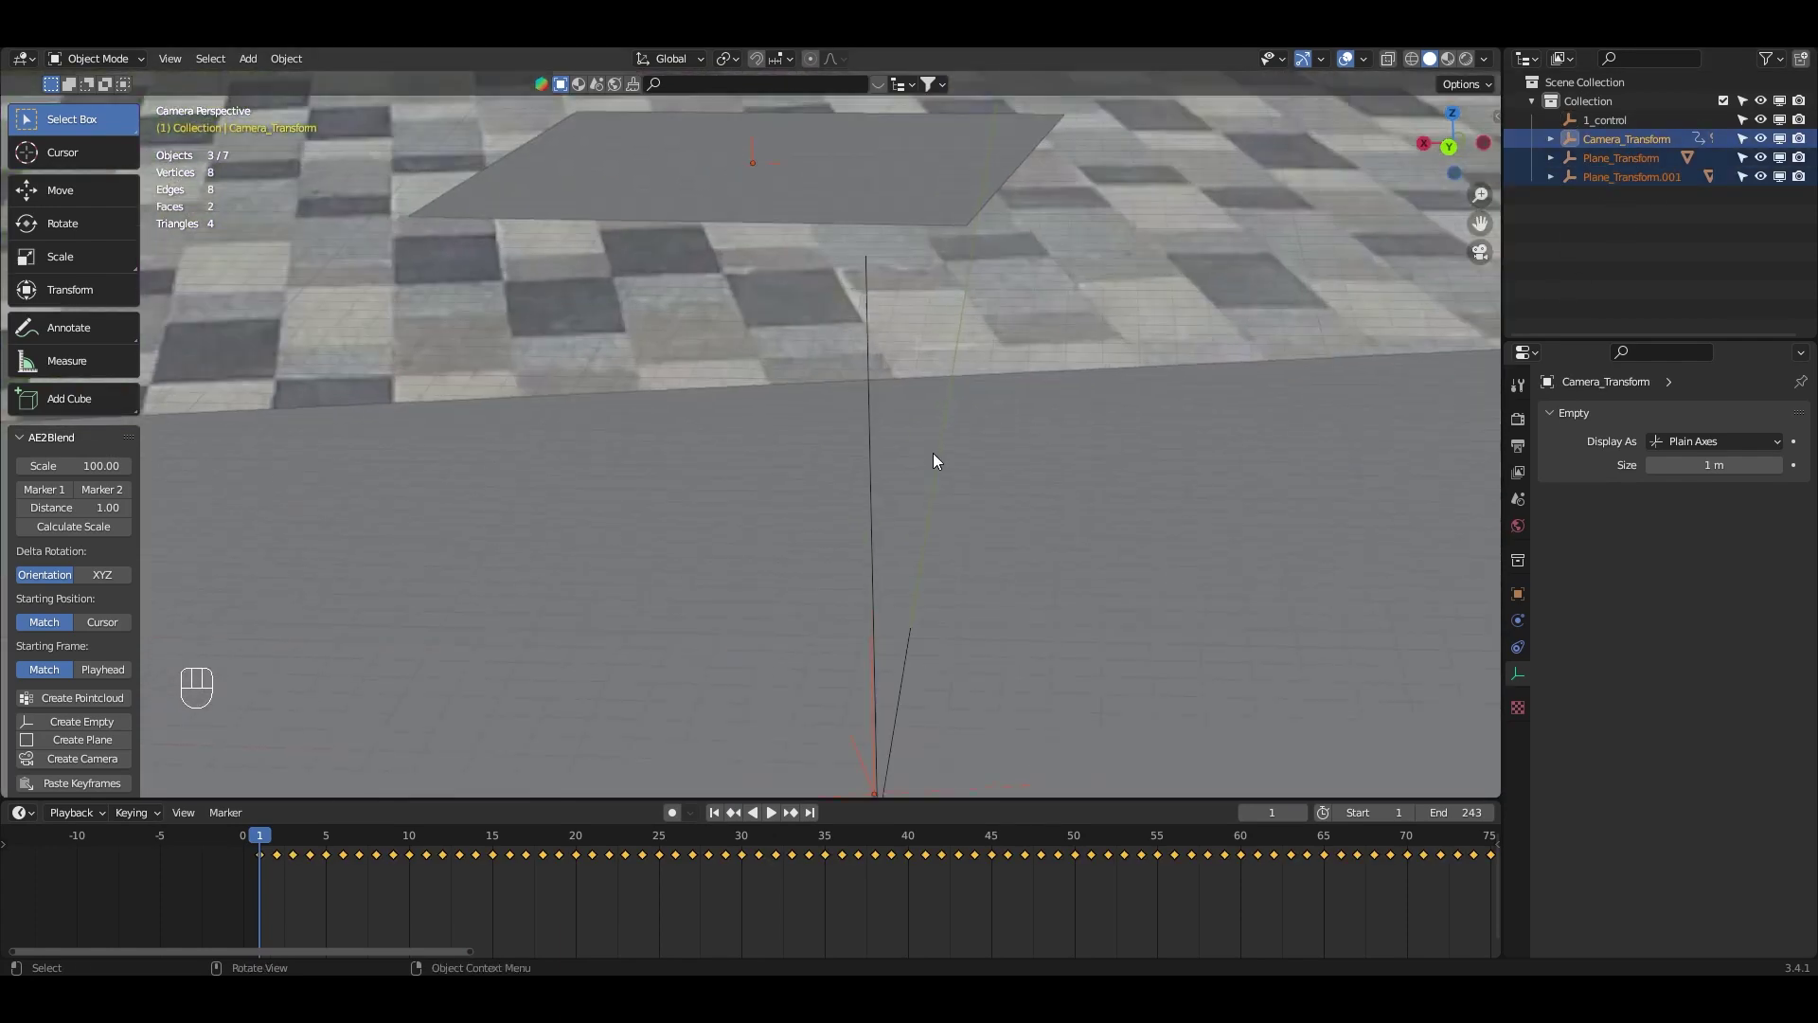
{"action": "middle_click_drag", "start_coordinate": [933, 462], "coordinate": [907, 314], "text": "shift"}
{"action": "left_click", "coordinate": [890, 227], "text": "shift"}
{"action": "scroll", "coordinate": [1036, 329], "scroll_direction": "down", "scroll_amount": 6}
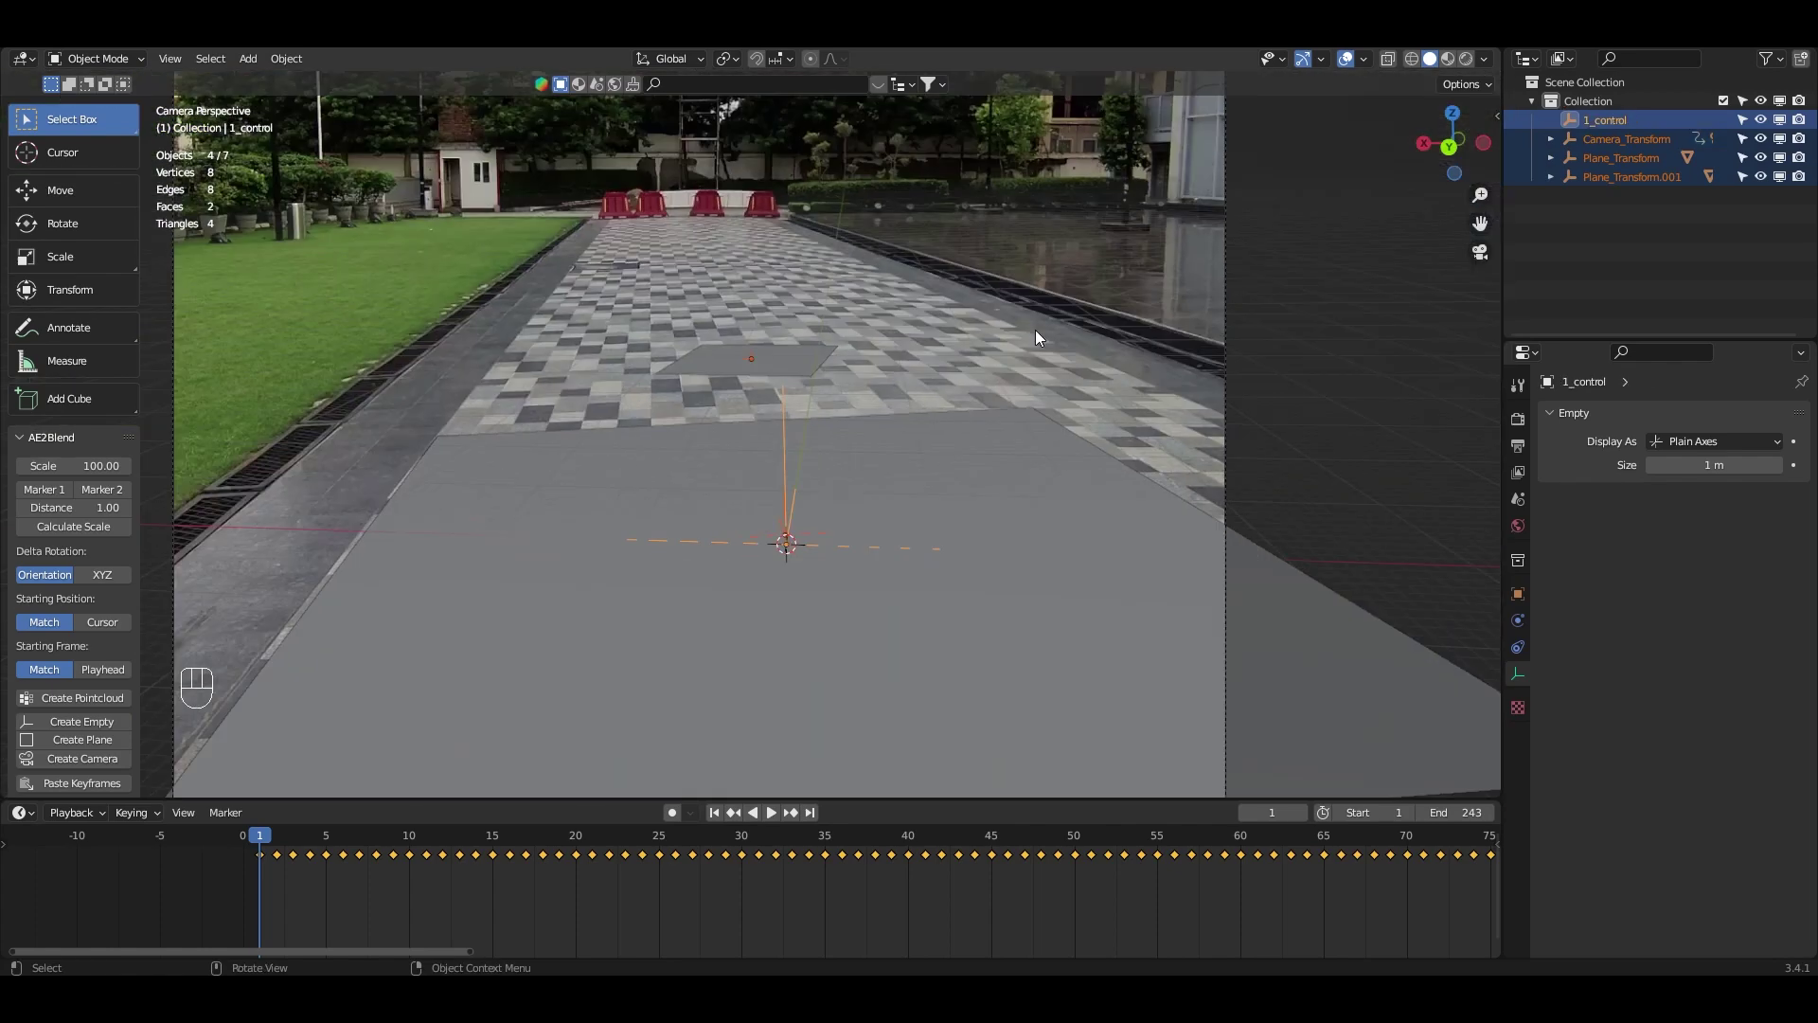
{"action": "key", "text": "ctrl+p"}
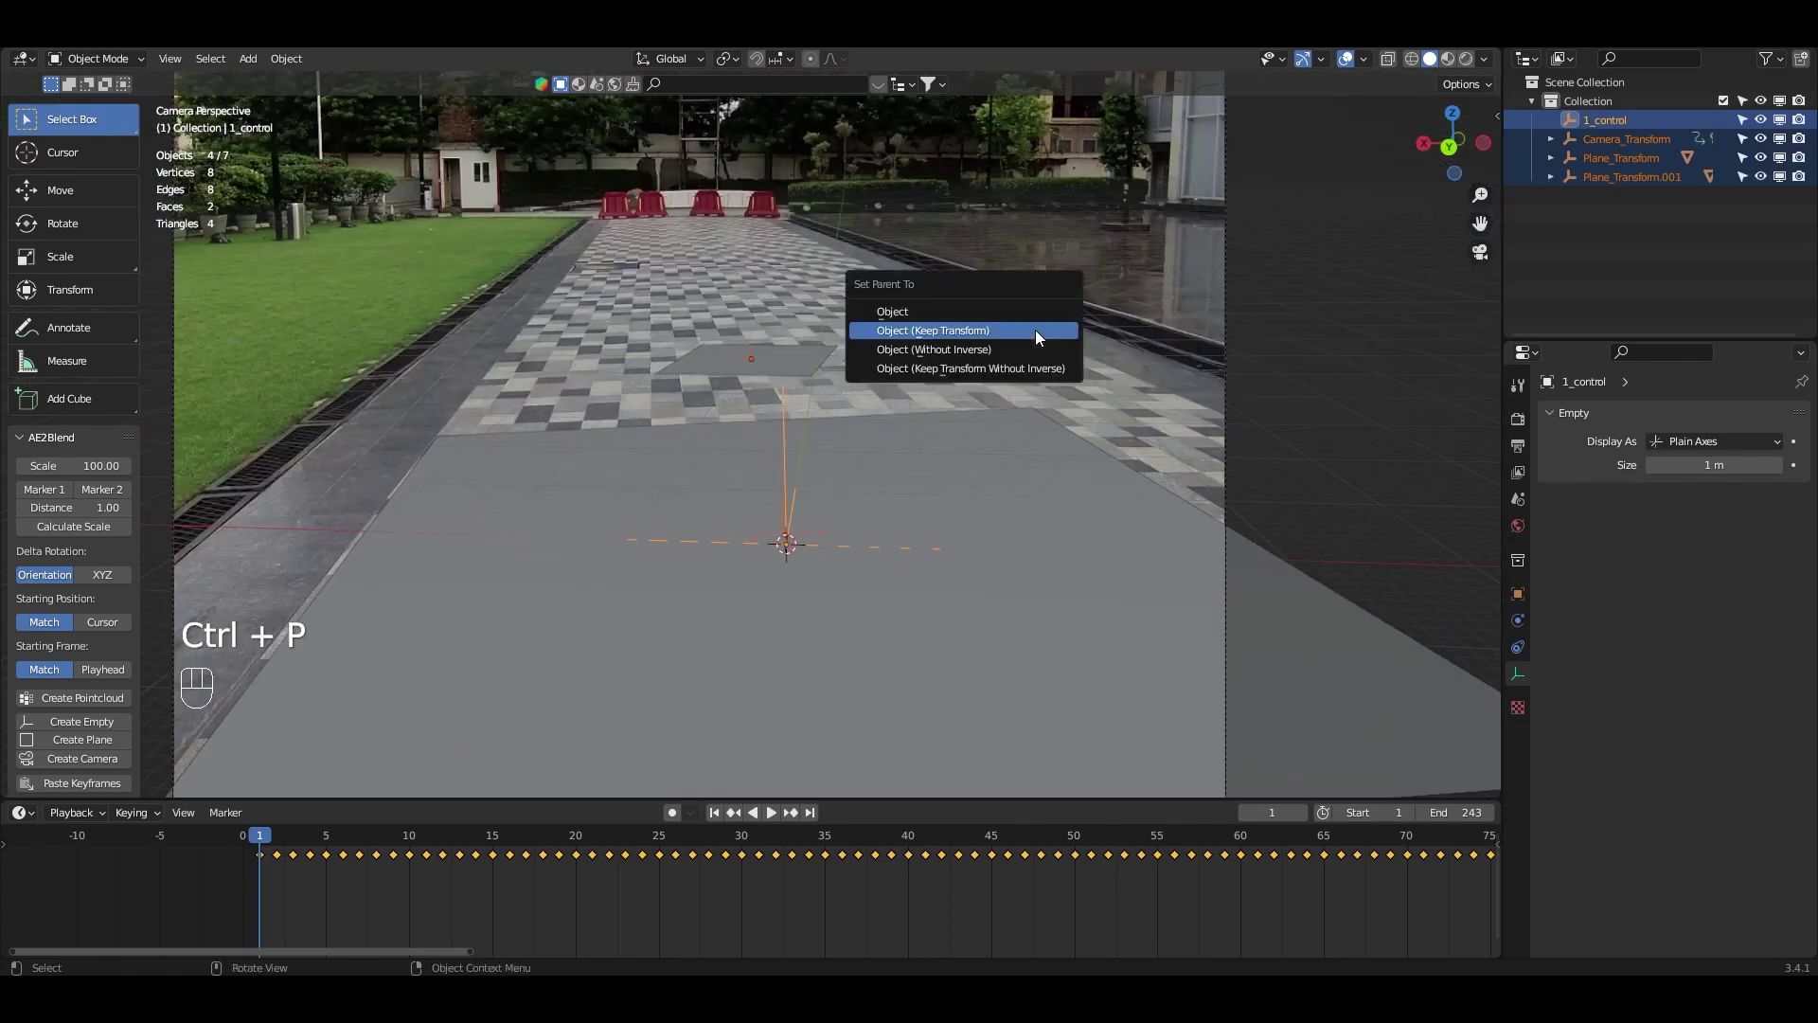
{"action": "left_click", "coordinate": [1036, 330]}
- Scale the 1_control empty and its children down to about 0.13 on all axes
{"action": "left_click", "coordinate": [1608, 123]}
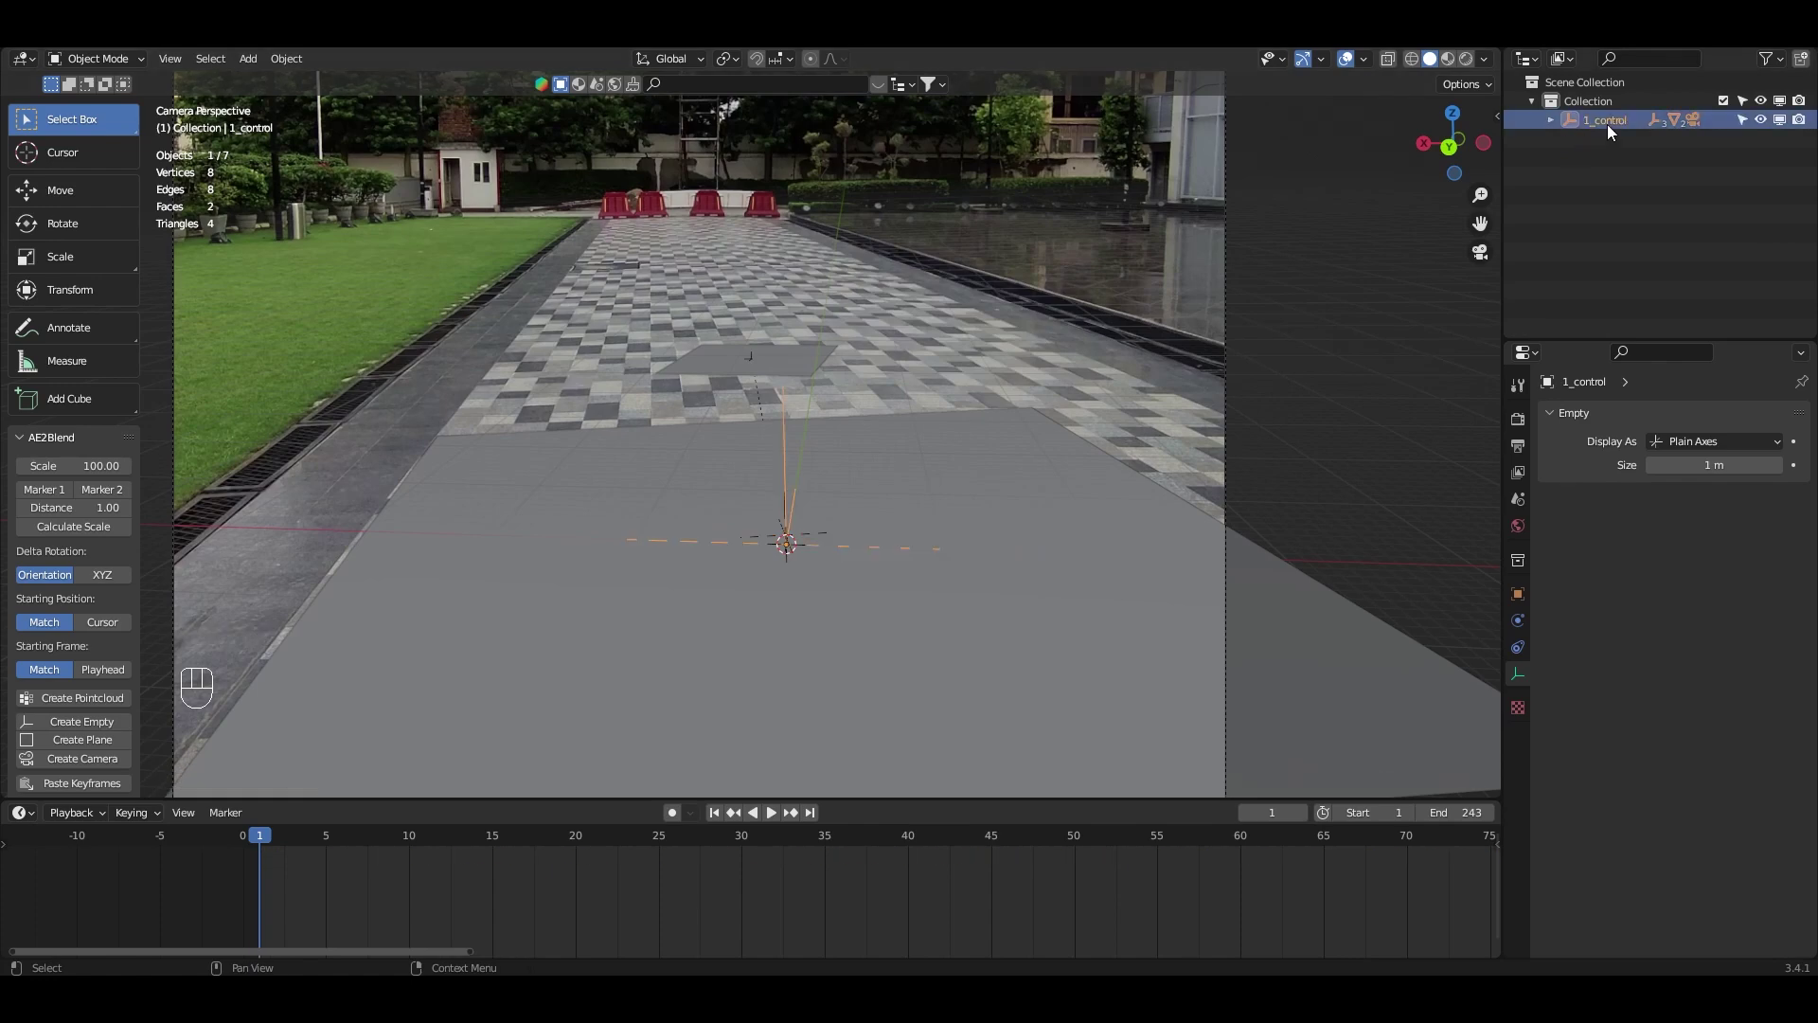
{"action": "key", "text": "s"}
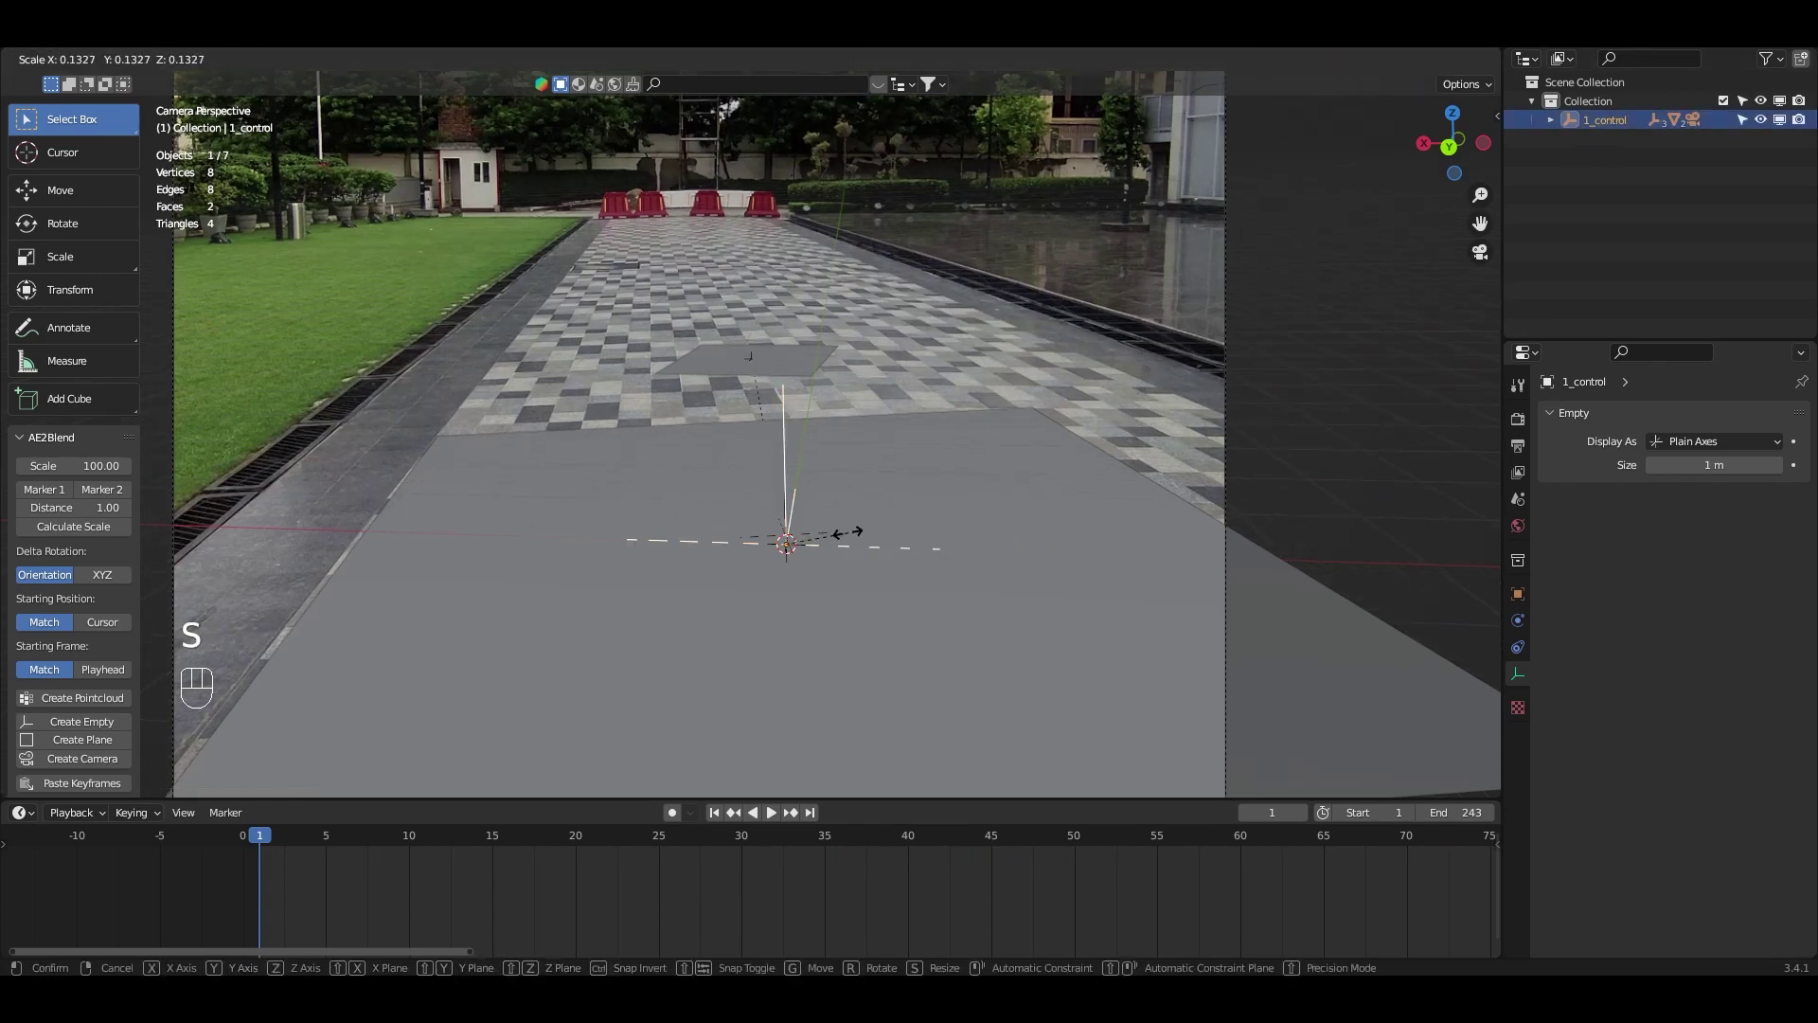
{"action": "left_click", "coordinate": [848, 533]}
- Try a default cube at the 3D cursor to compare its size with the footage
{"action": "key", "text": "shift+a"}
{"action": "left_click", "coordinate": [947, 547]}
{"action": "scroll", "coordinate": [946, 547], "scroll_direction": "down", "scroll_amount": 5}
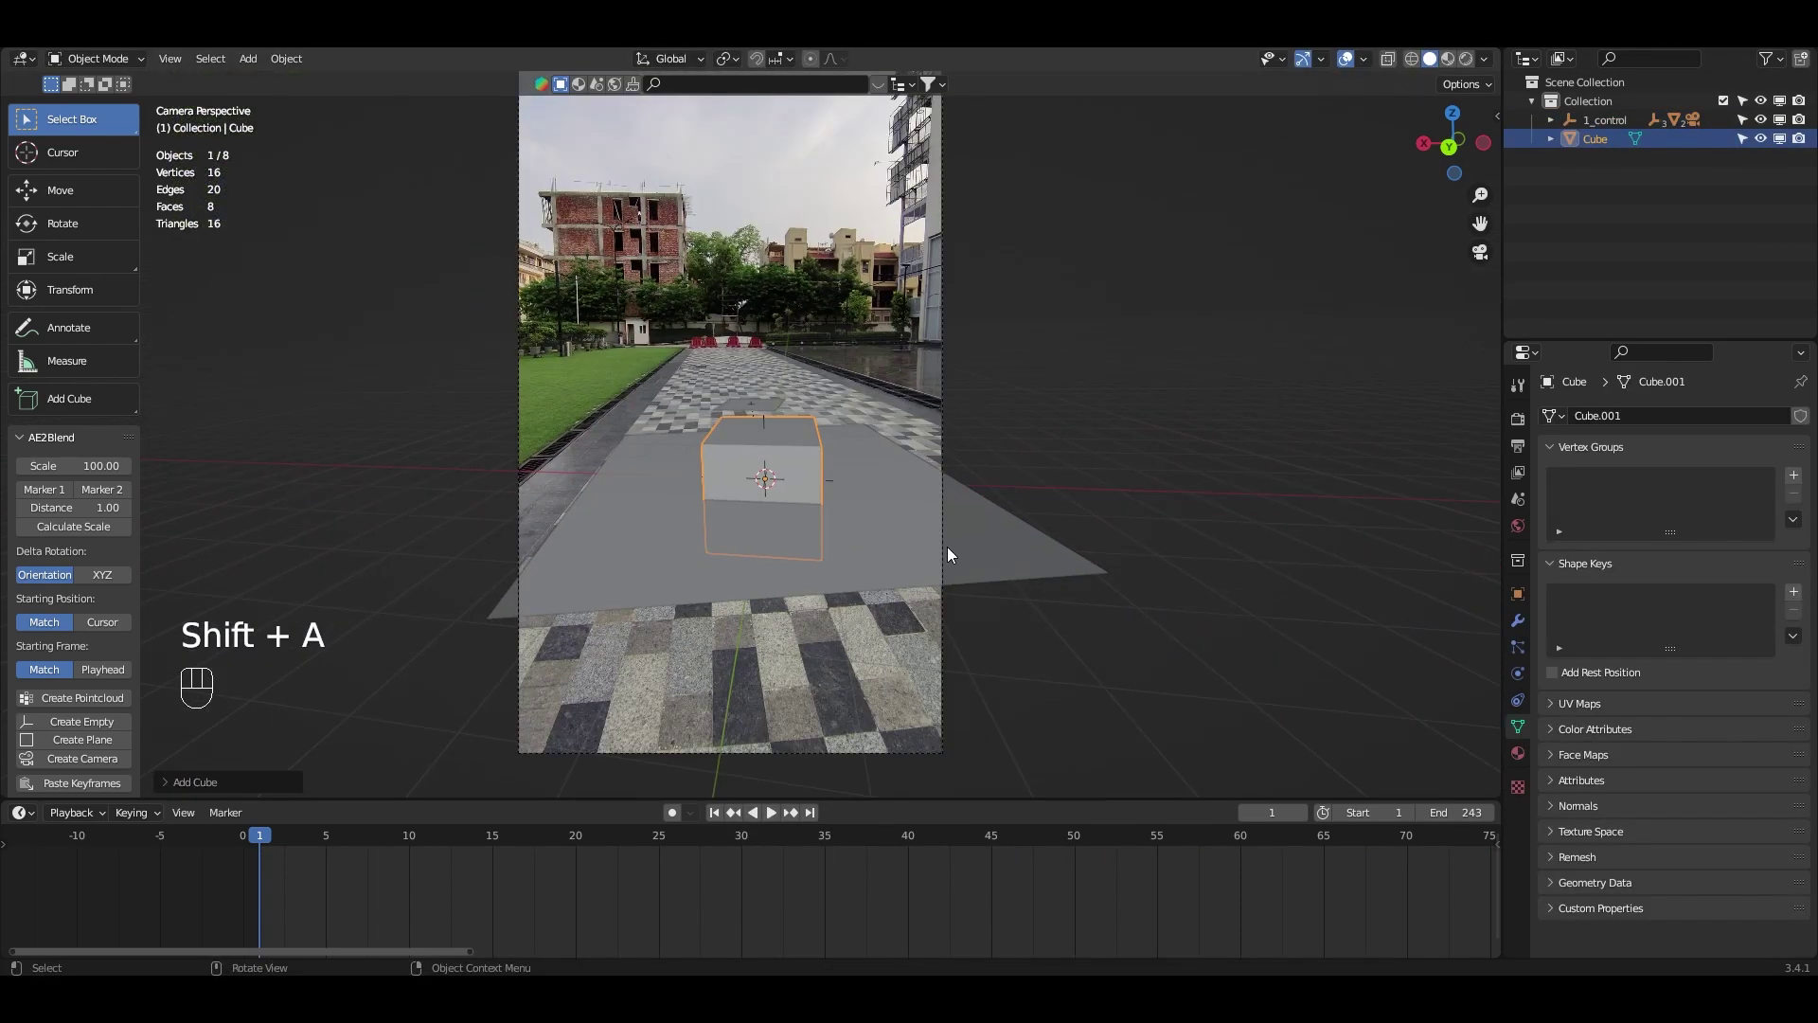
{"action": "key", "text": "ctrl+z"}
- Rotate the 1_control empty about -8.3 degrees around the global Z axis to align the grid with the path
{"action": "key", "text": "r"}
{"action": "key", "text": "z"}
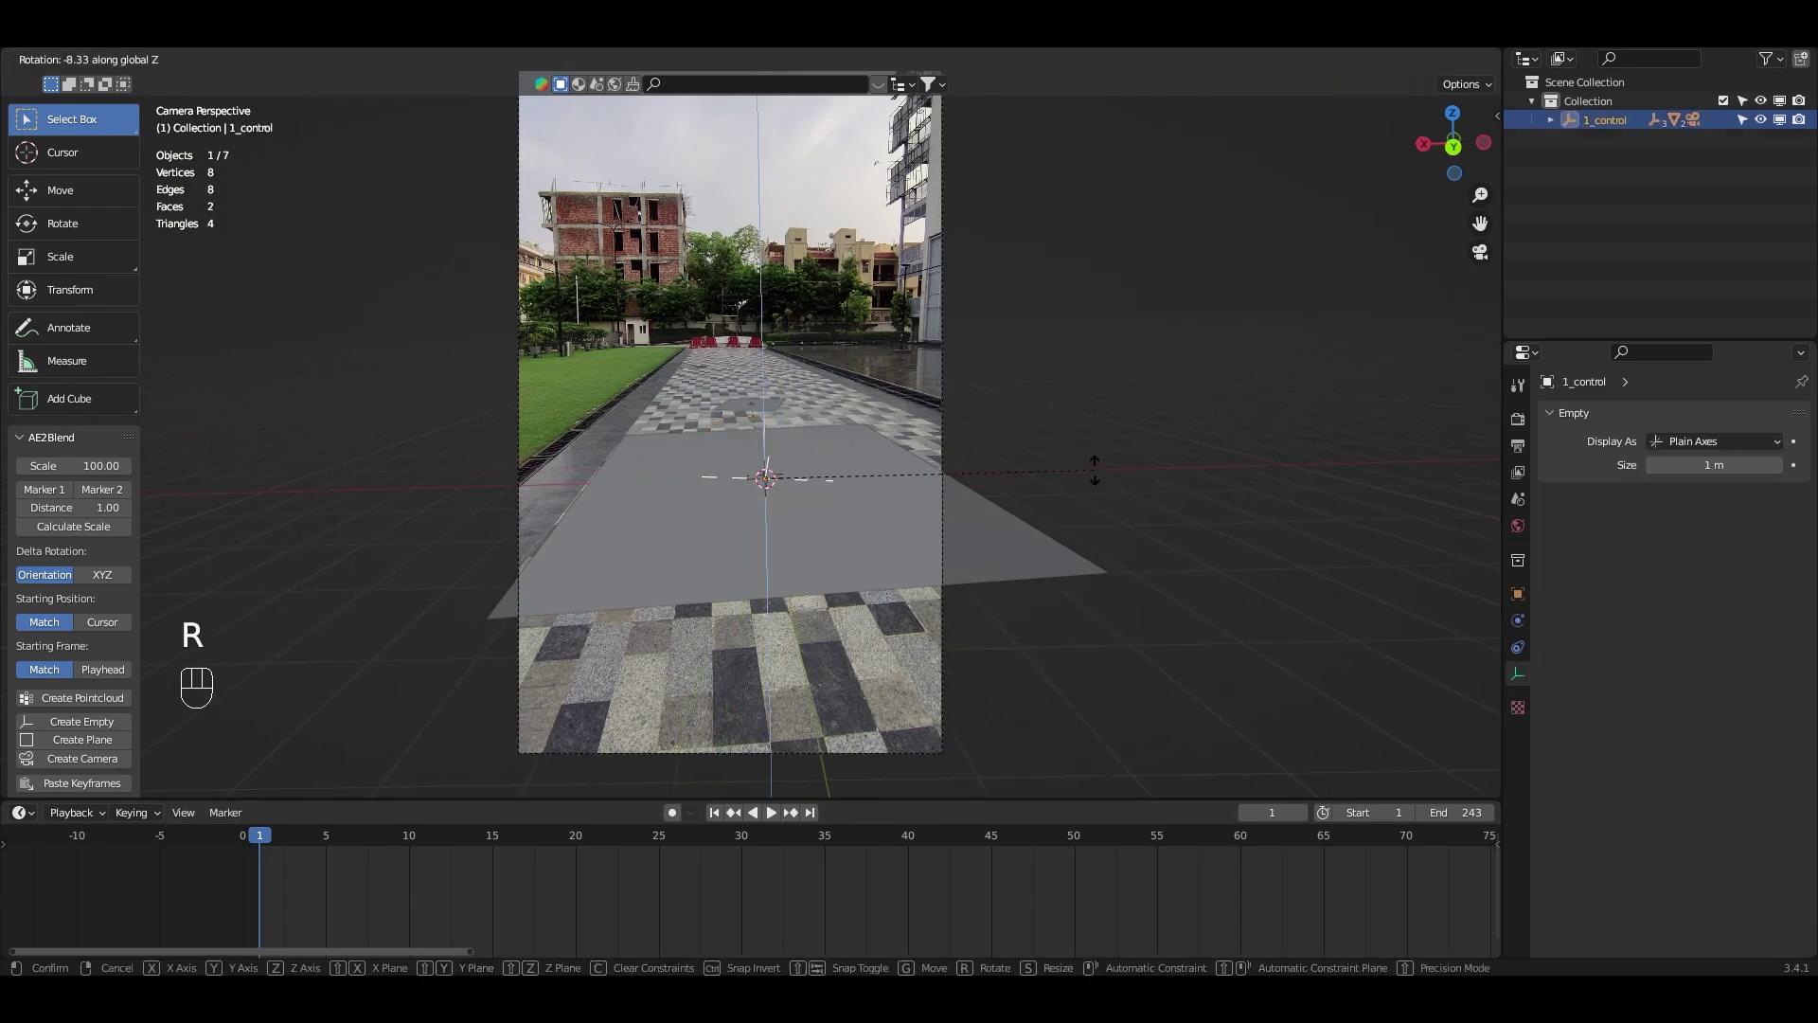
{"action": "left_click", "coordinate": [1095, 469]}
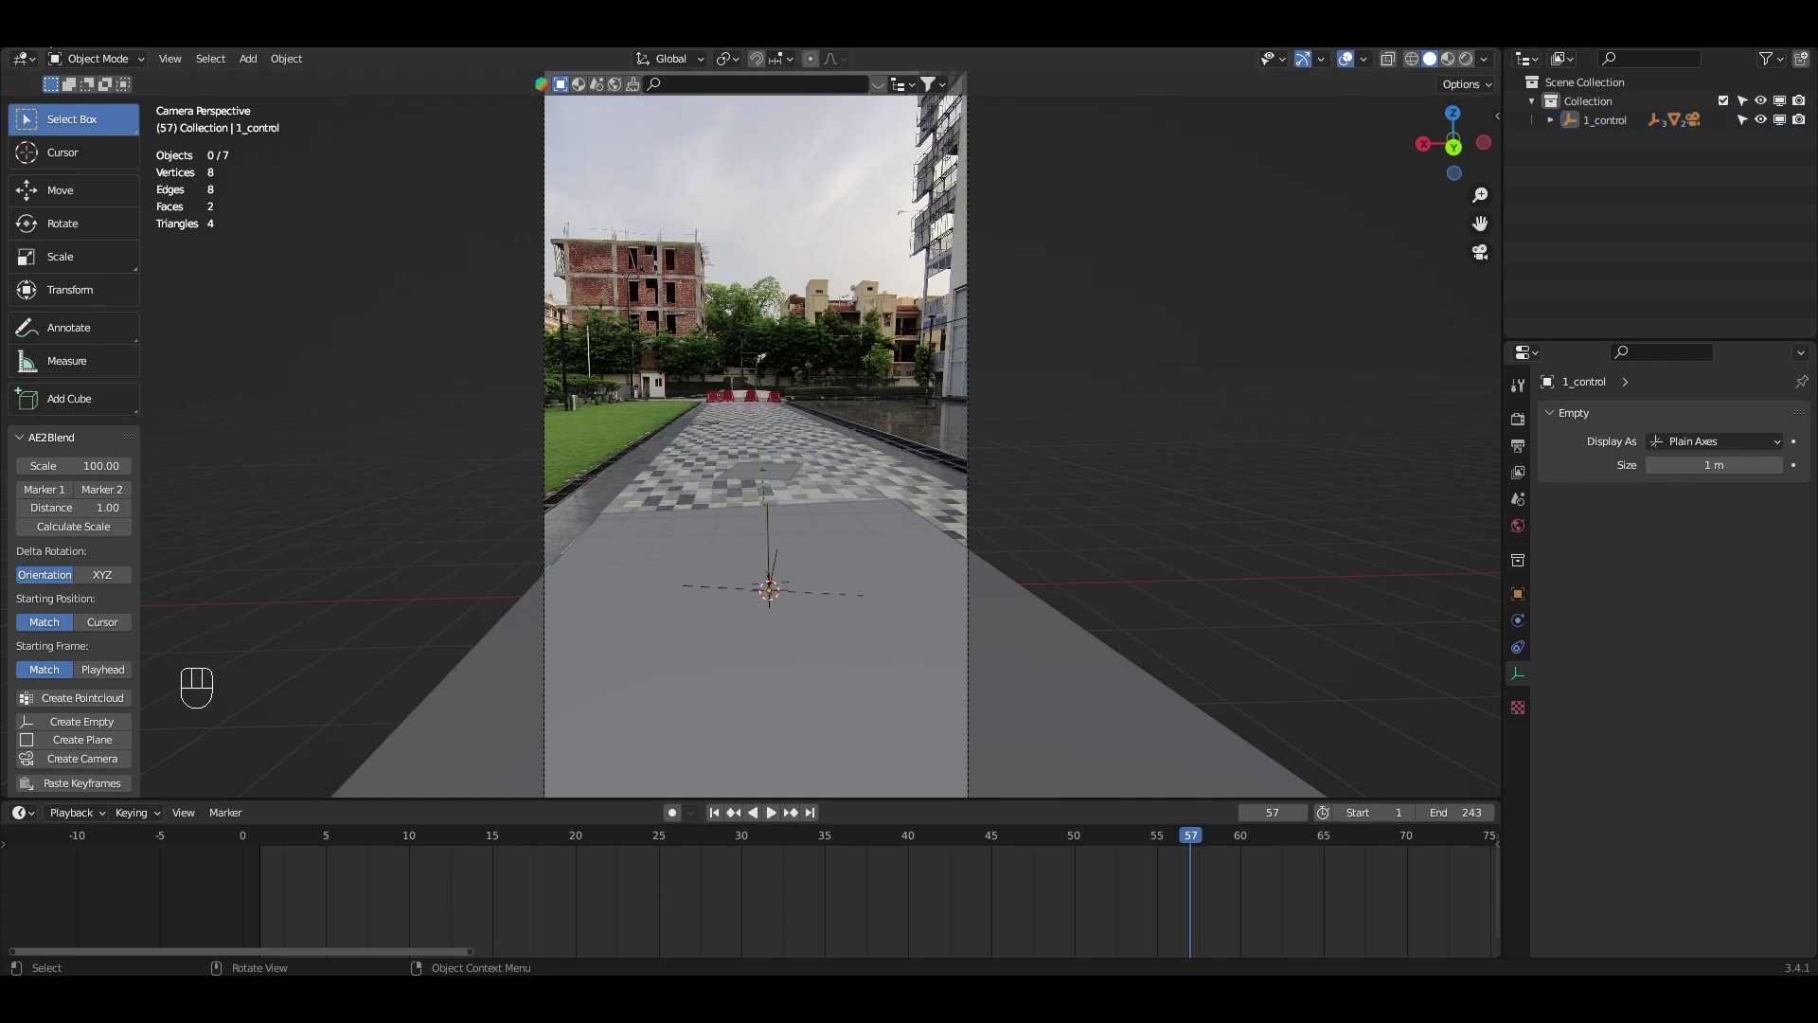
- Import the glTF car model scene.gltf from the Drive Cg Car\bentley_car folder
{"action": "key", "text": "F4"}
{"action": "mouse_move", "coordinate": [86, 295]}
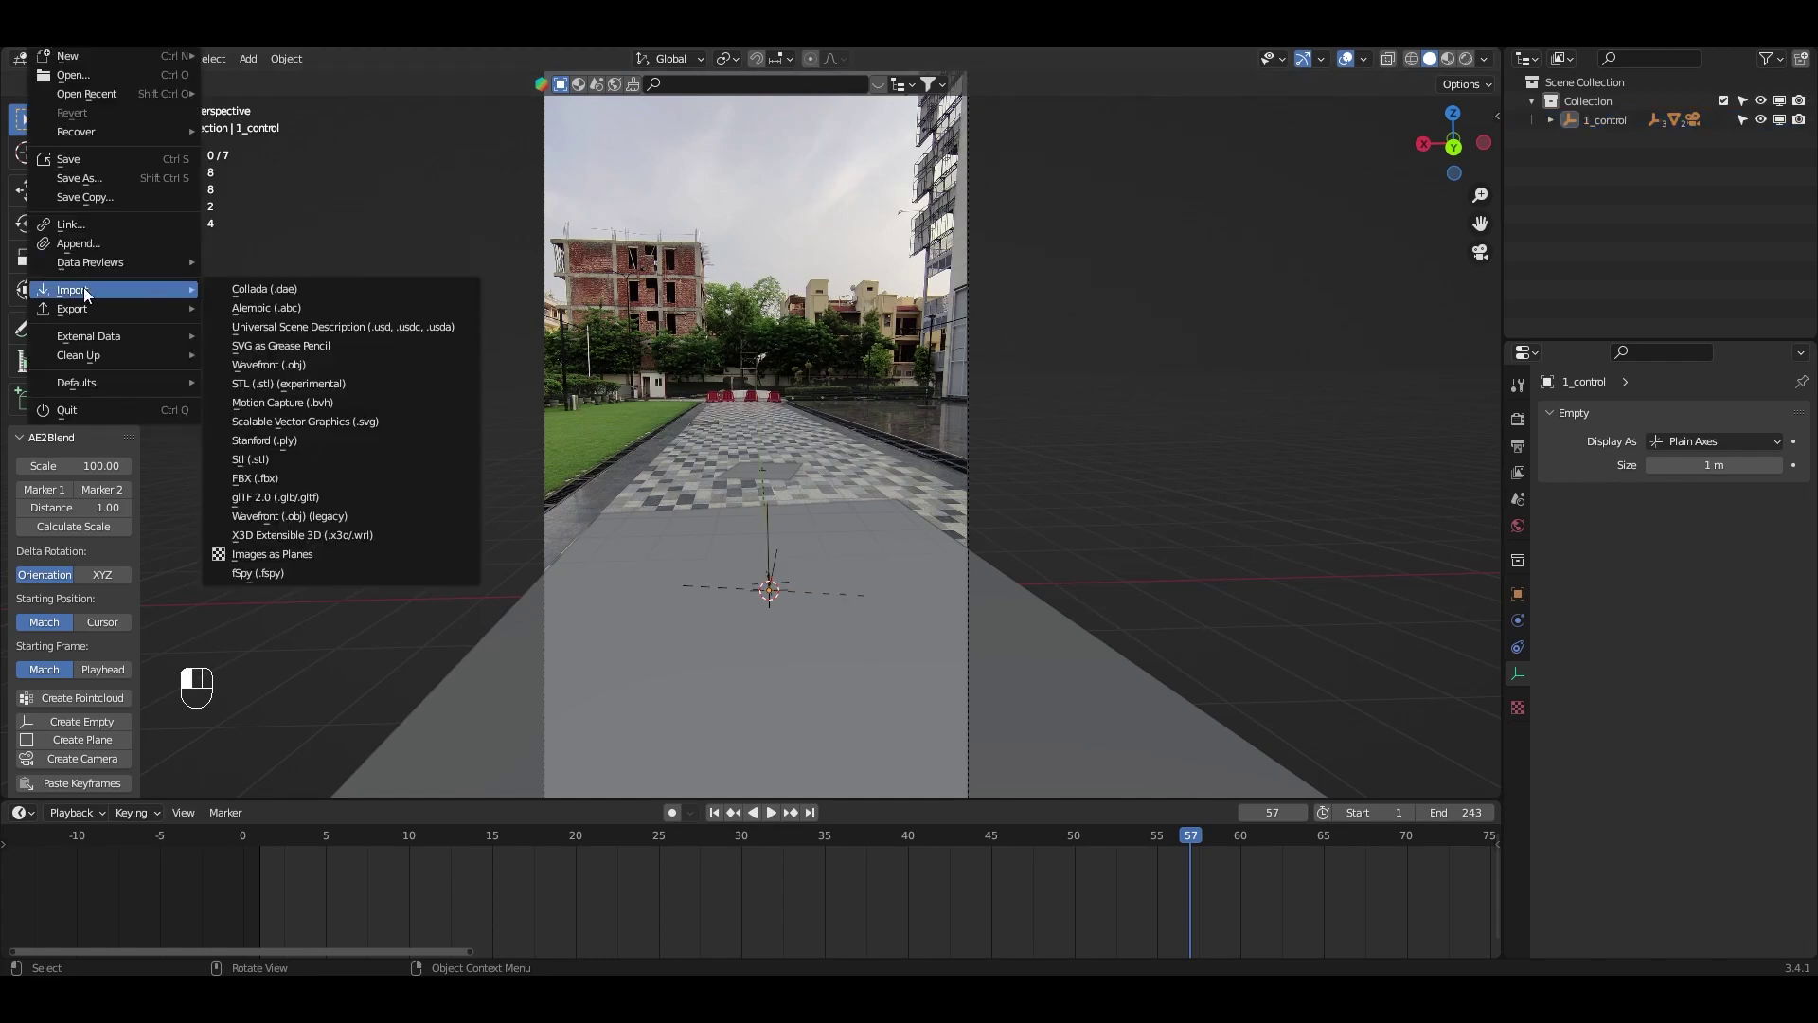
{"action": "left_click", "coordinate": [275, 495]}
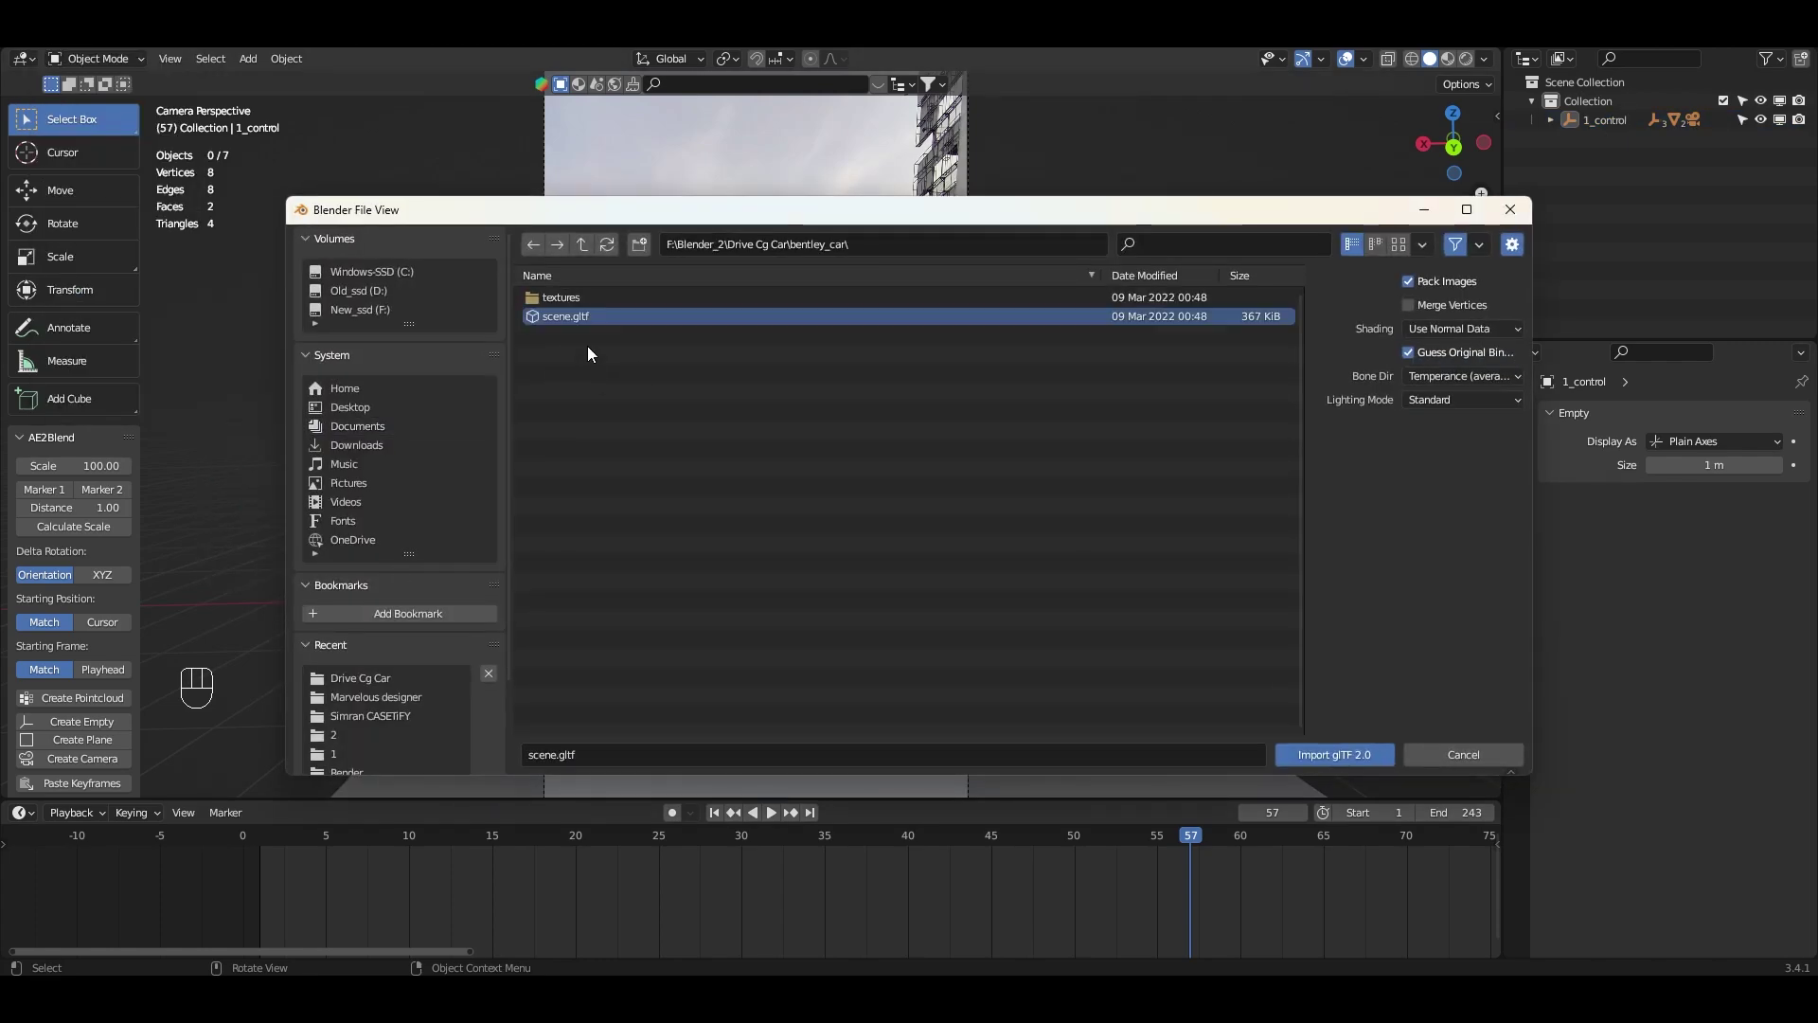
{"action": "key", "text": "Return"}
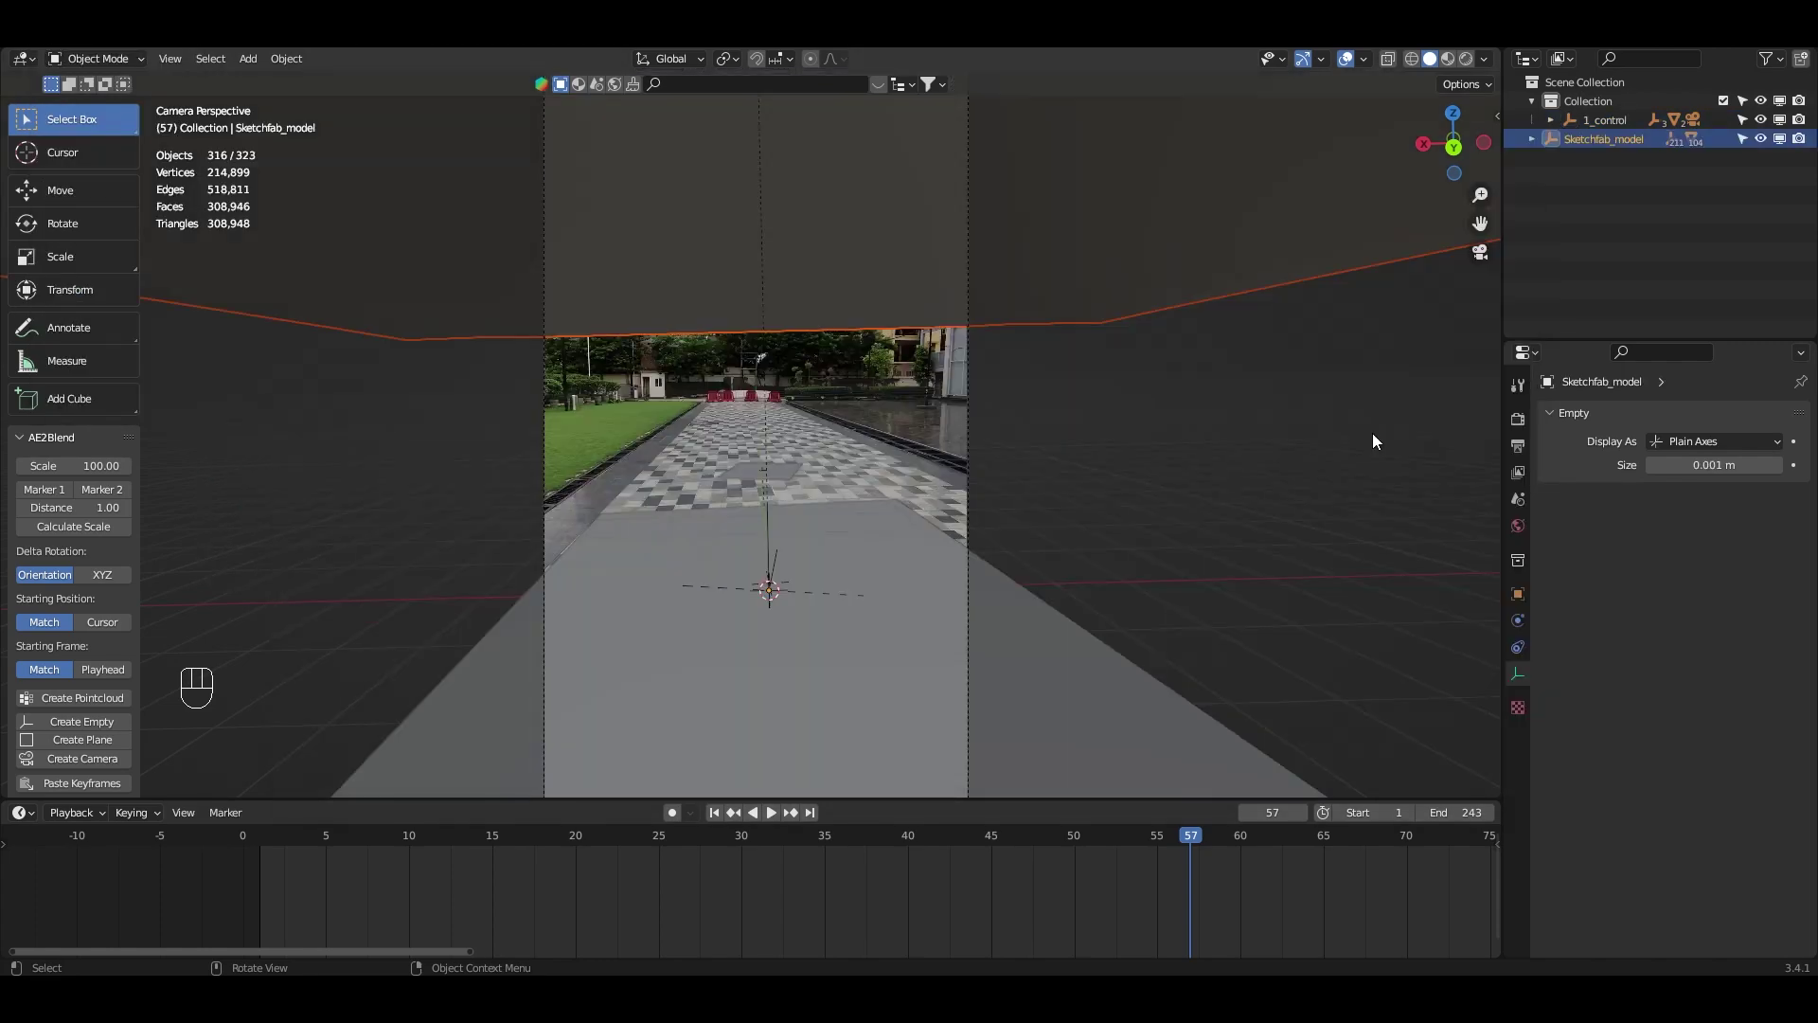
- Move the imported car objects into a new collection named car
{"action": "key", "text": "m"}
{"action": "left_click", "coordinate": [1372, 433]}
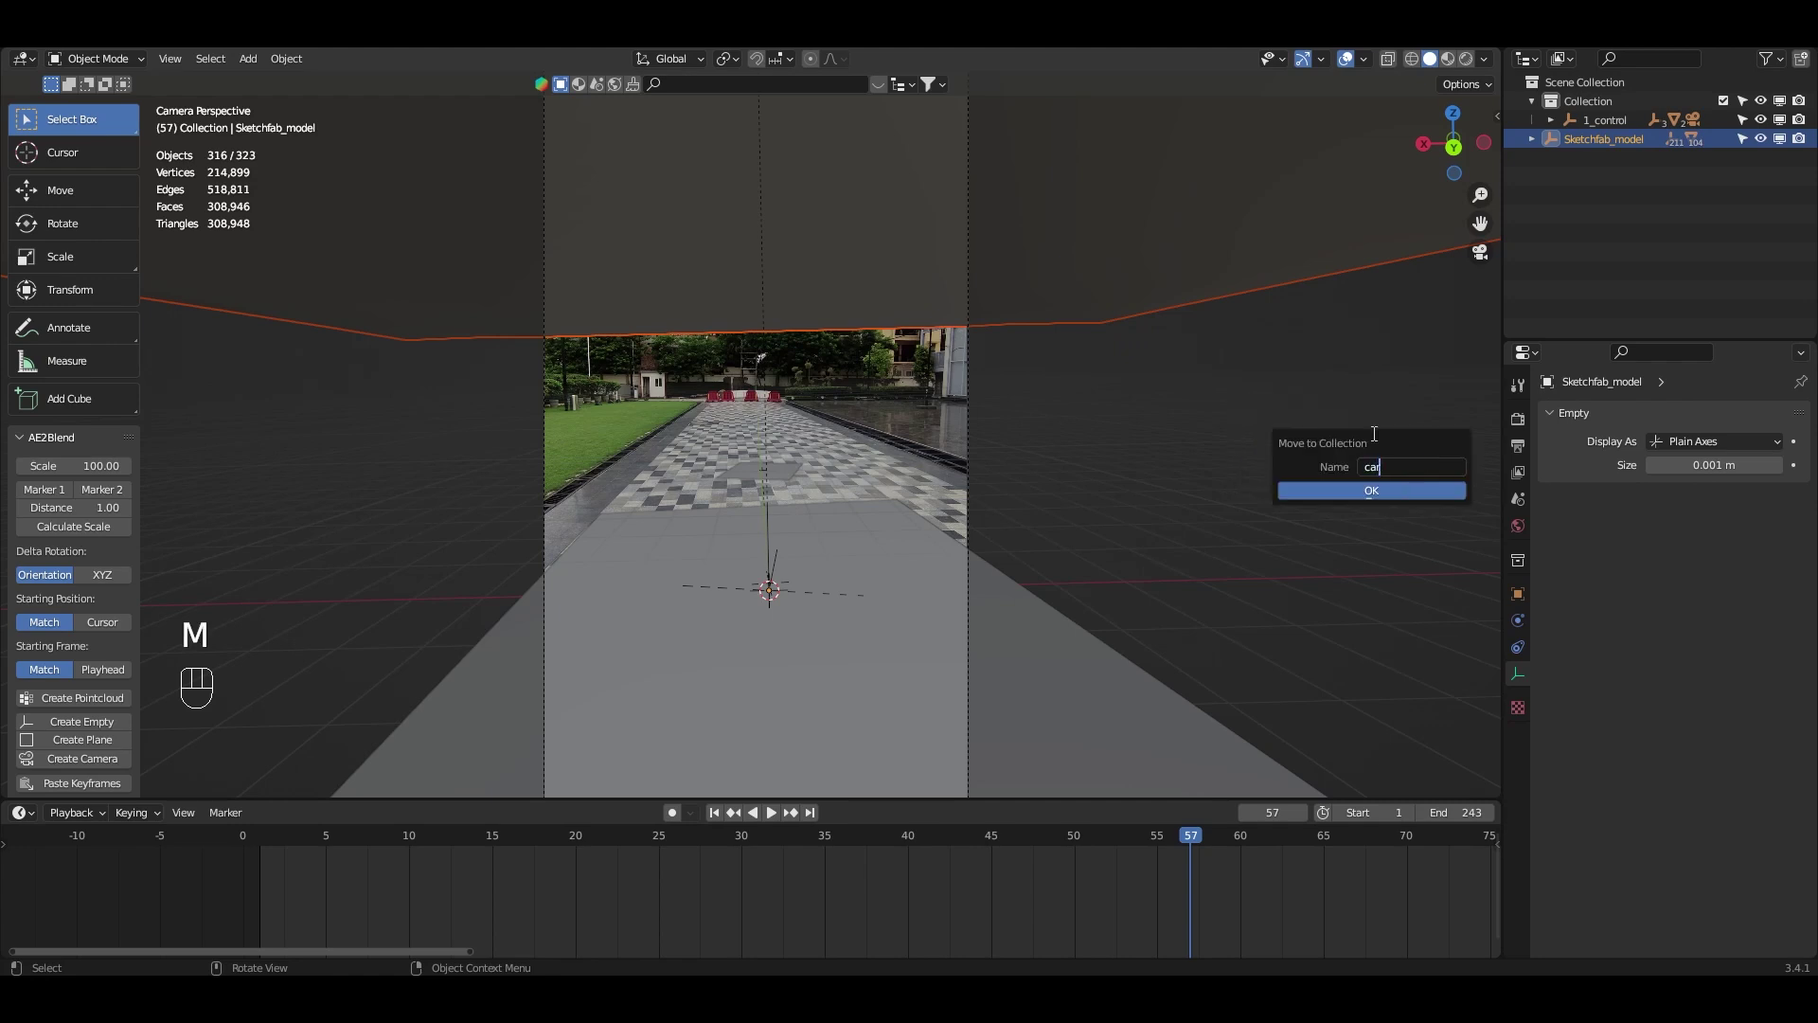
{"action": "left_click", "coordinate": [1342, 487]}
{"action": "right_click", "coordinate": [1565, 275]}
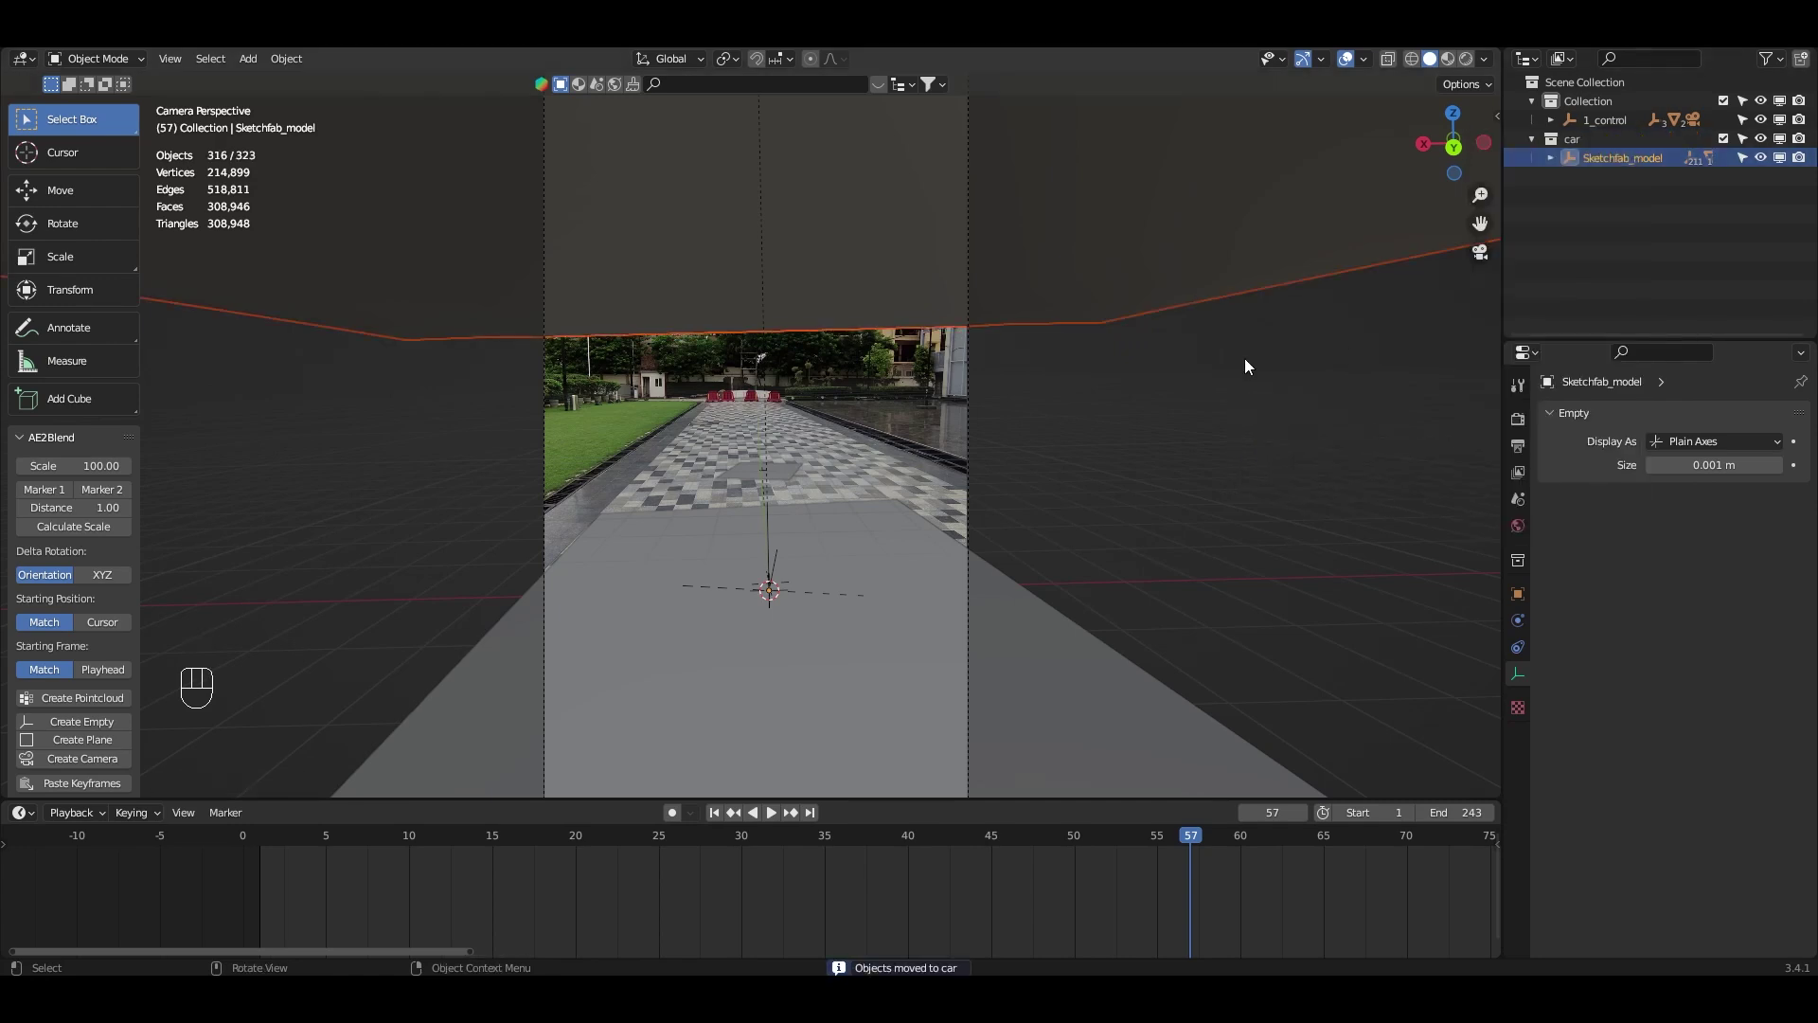
{"action": "key", "text": "s"}
{"action": "left_click", "coordinate": [796, 490]}
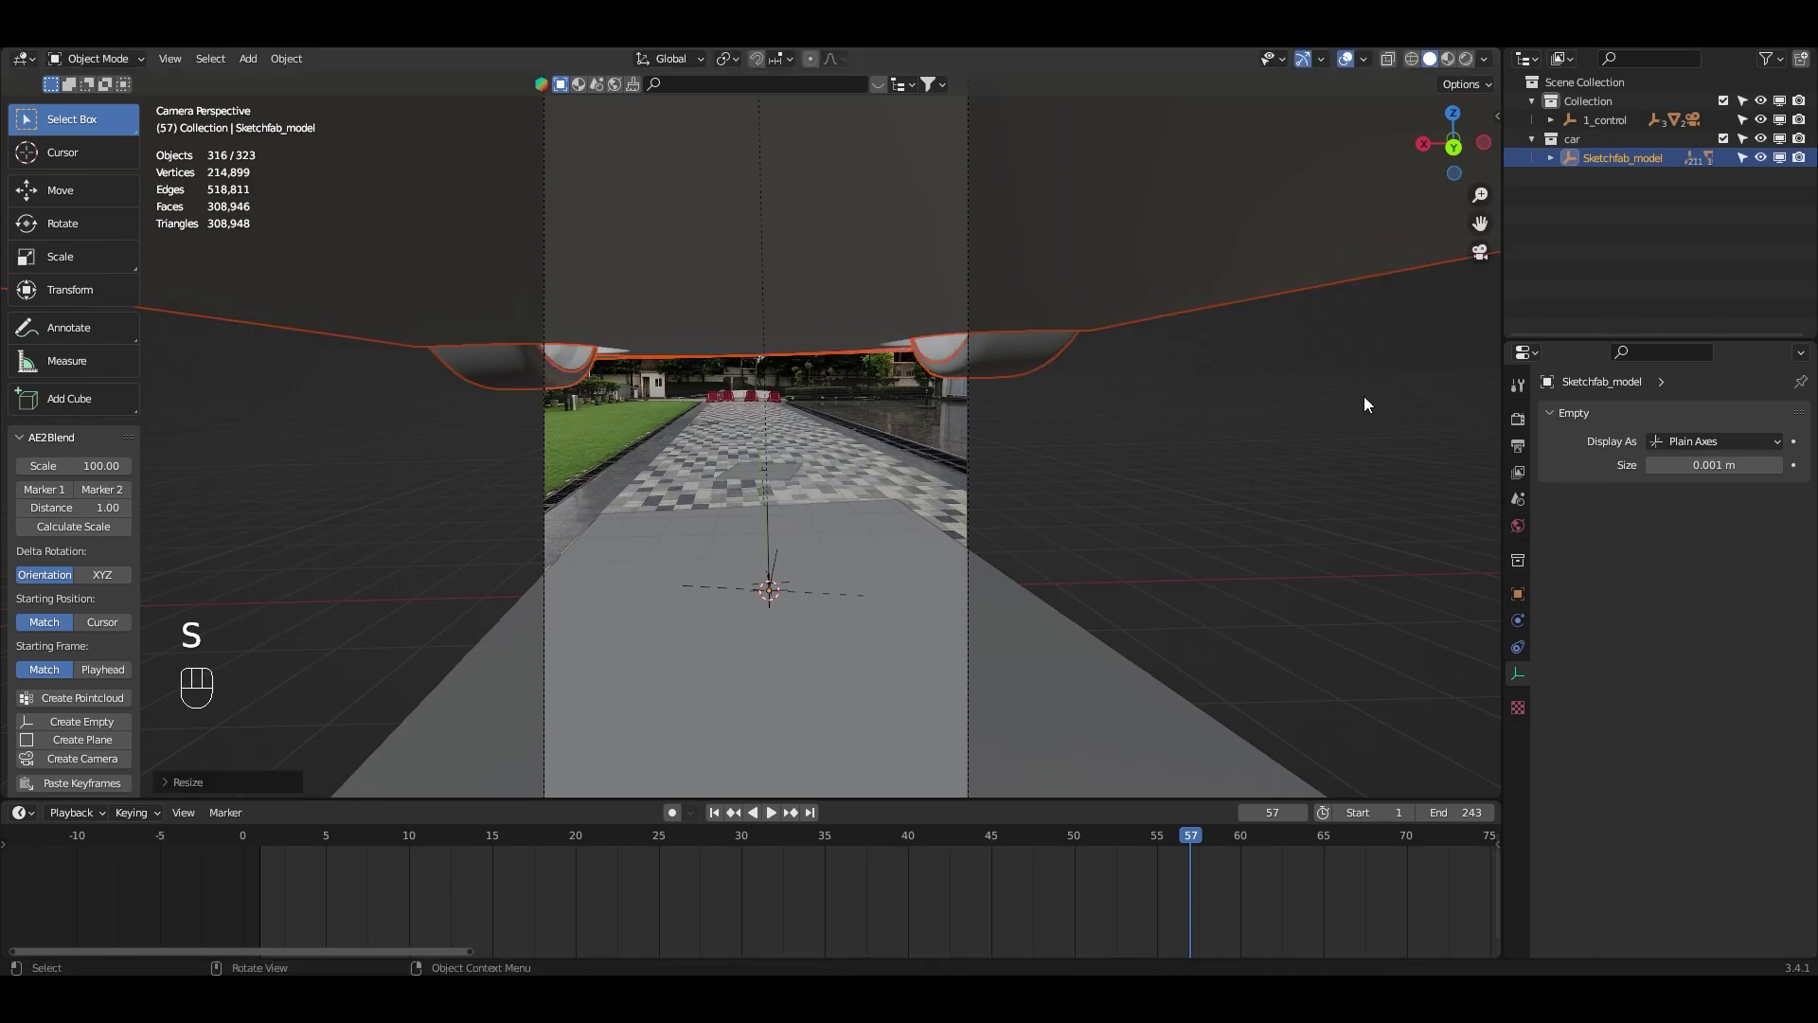
{"action": "key", "text": "ctrl+z"}
- Scale the car model down to fit on the large ground plane and inspect it from the side
{"action": "key", "text": "s"}
{"action": "left_click", "coordinate": [1242, 536]}
{"action": "key", "text": "s"}
{"action": "left_click", "coordinate": [916, 559]}
{"action": "middle_click_drag", "start_coordinate": [917, 559], "coordinate": [1108, 566]}
{"action": "scroll", "coordinate": [1089, 614], "scroll_direction": "down", "scroll_amount": 3}
{"action": "scroll", "coordinate": [1099, 547], "scroll_direction": "up", "scroll_amount": 3}
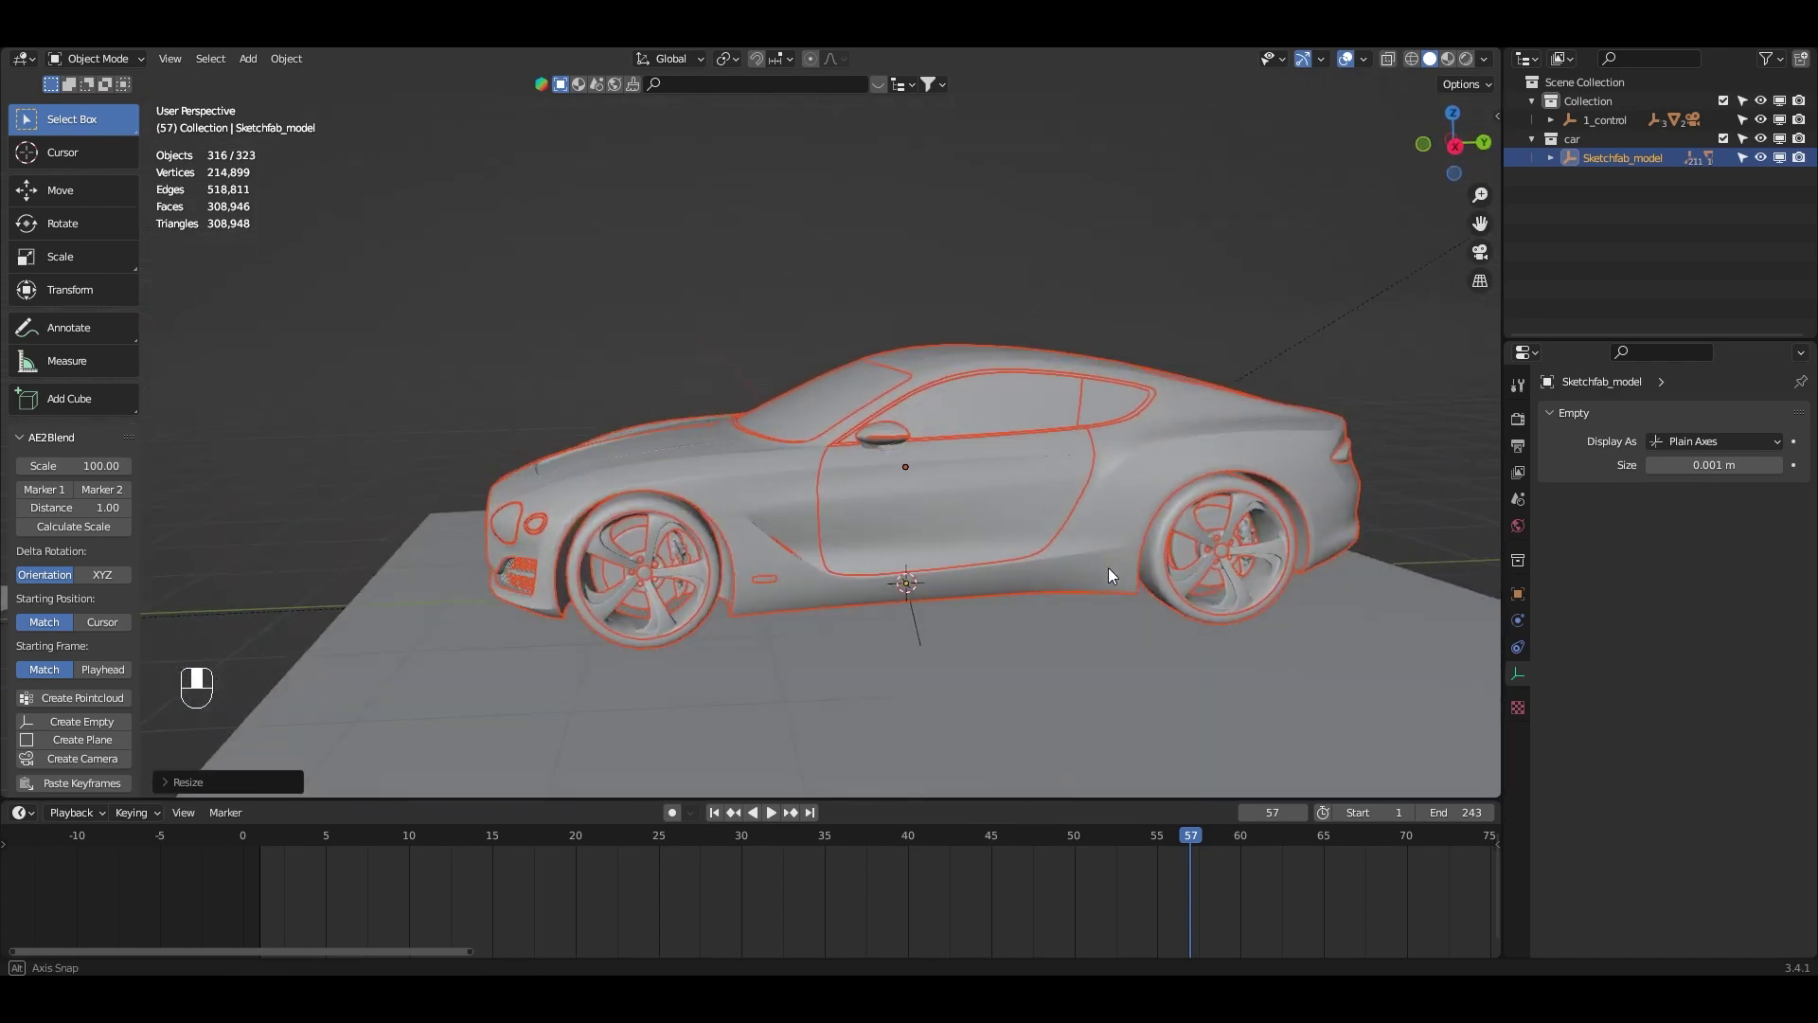
- Try rotating the car in the camera view
{"action": "key", "text": "KP_0"}
{"action": "key", "text": "r"}
{"action": "left_click", "coordinate": [752, 471]}
{"action": "key", "text": "ctrl+z"}
- Adjust the car's size and place it farther down the paved path, checking it from the side and in camera view
{"action": "key", "text": "s"}
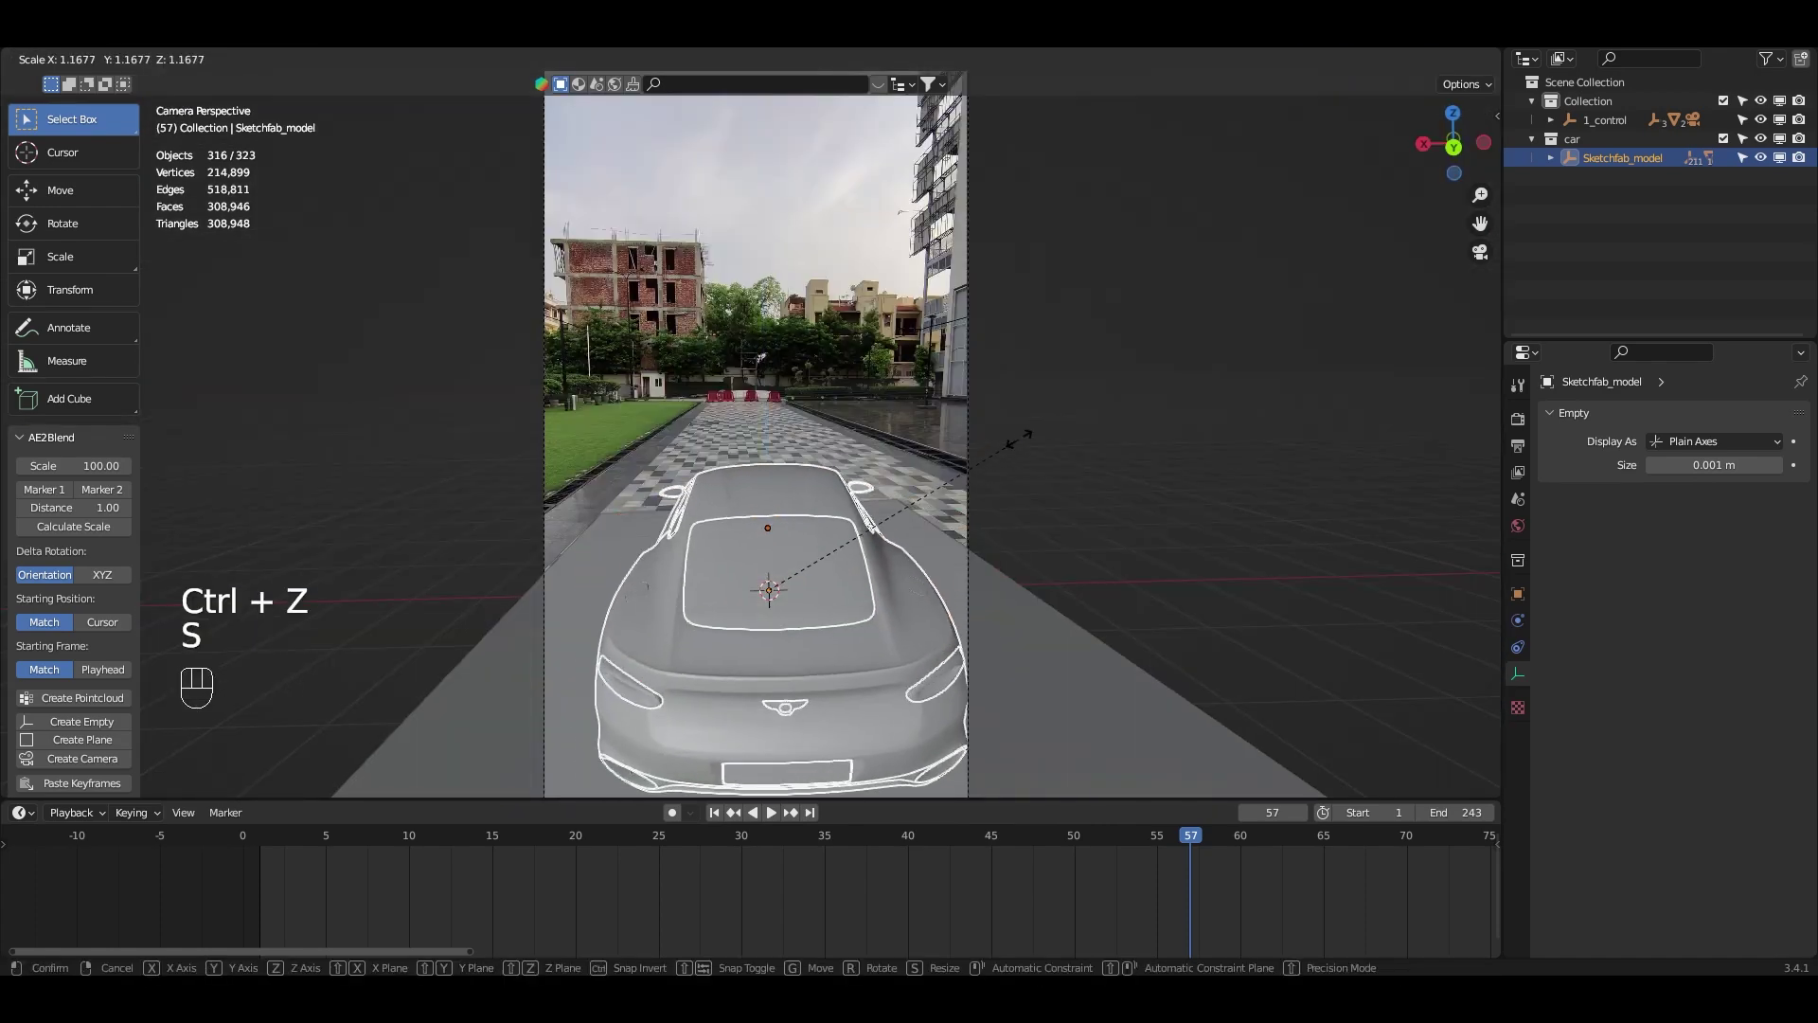
{"action": "left_click", "coordinate": [1050, 420]}
{"action": "middle_click_drag", "start_coordinate": [1049, 426], "coordinate": [1161, 408], "text": "shift"}
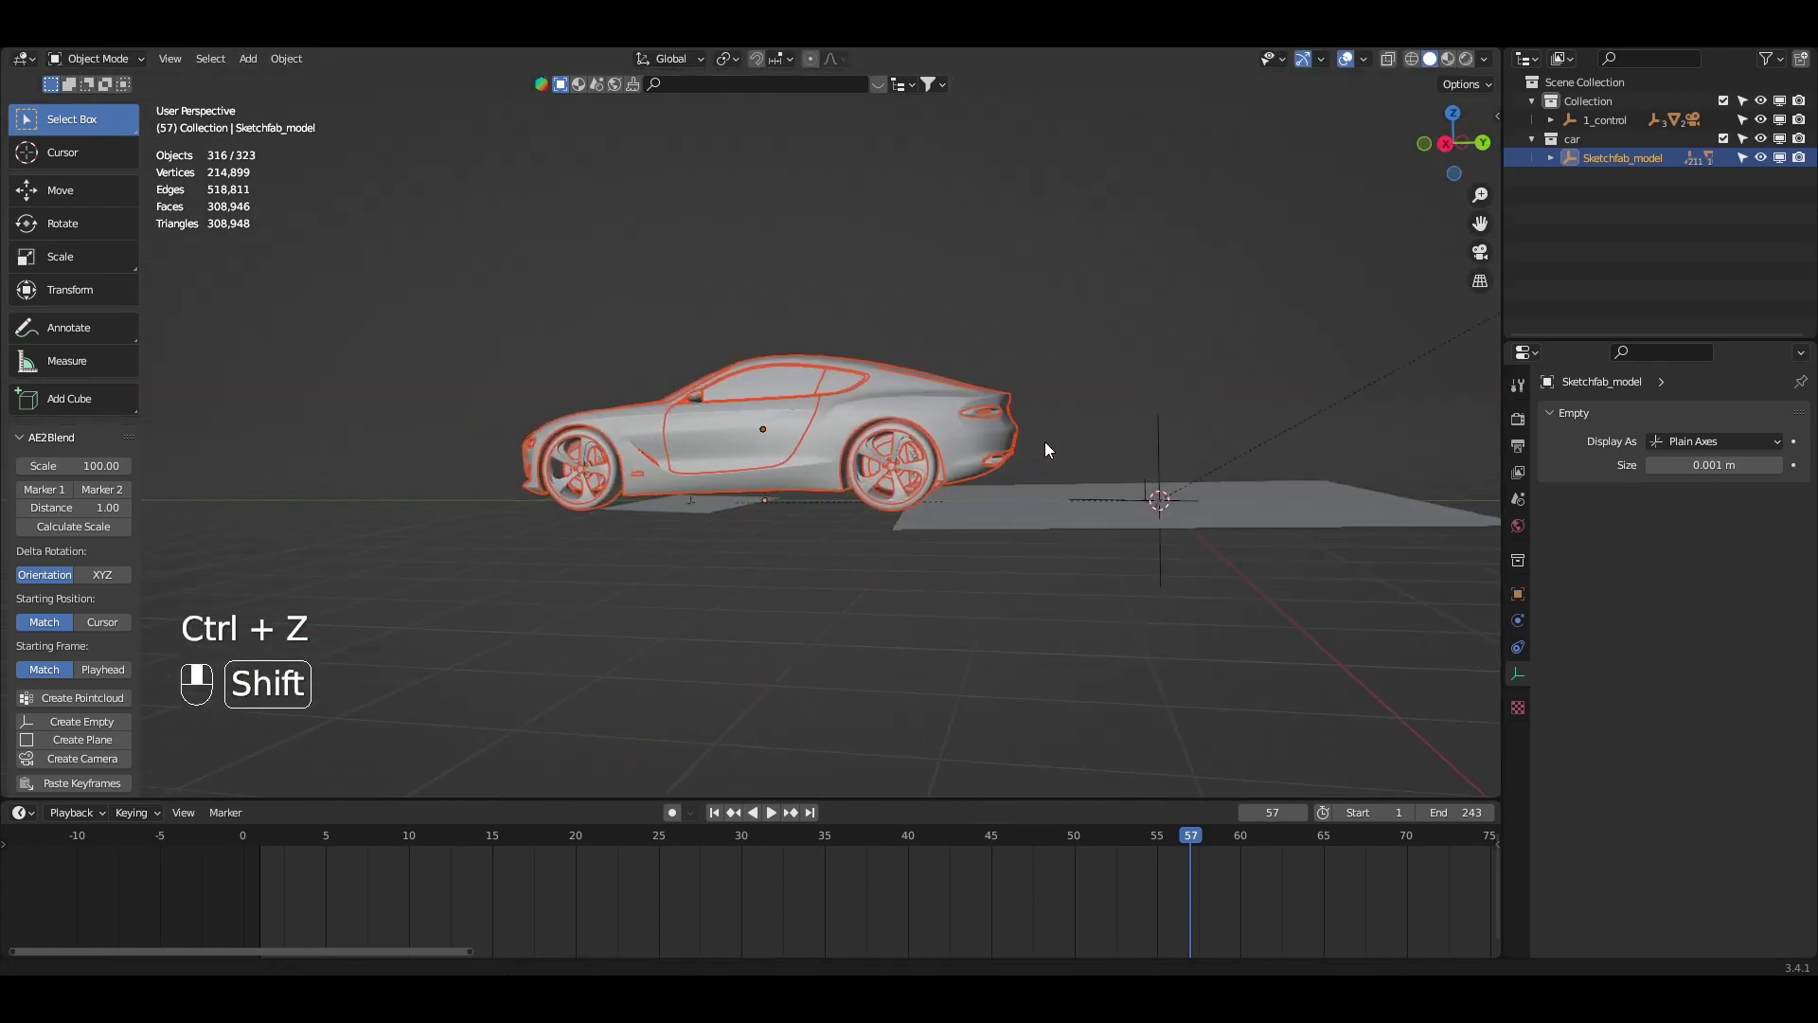
{"action": "scroll", "coordinate": [1083, 446], "scroll_direction": "up", "scroll_amount": 4}
{"action": "scroll", "coordinate": [1147, 496], "scroll_direction": "down", "scroll_amount": 4}
{"action": "left_click", "coordinate": [1480, 253]}
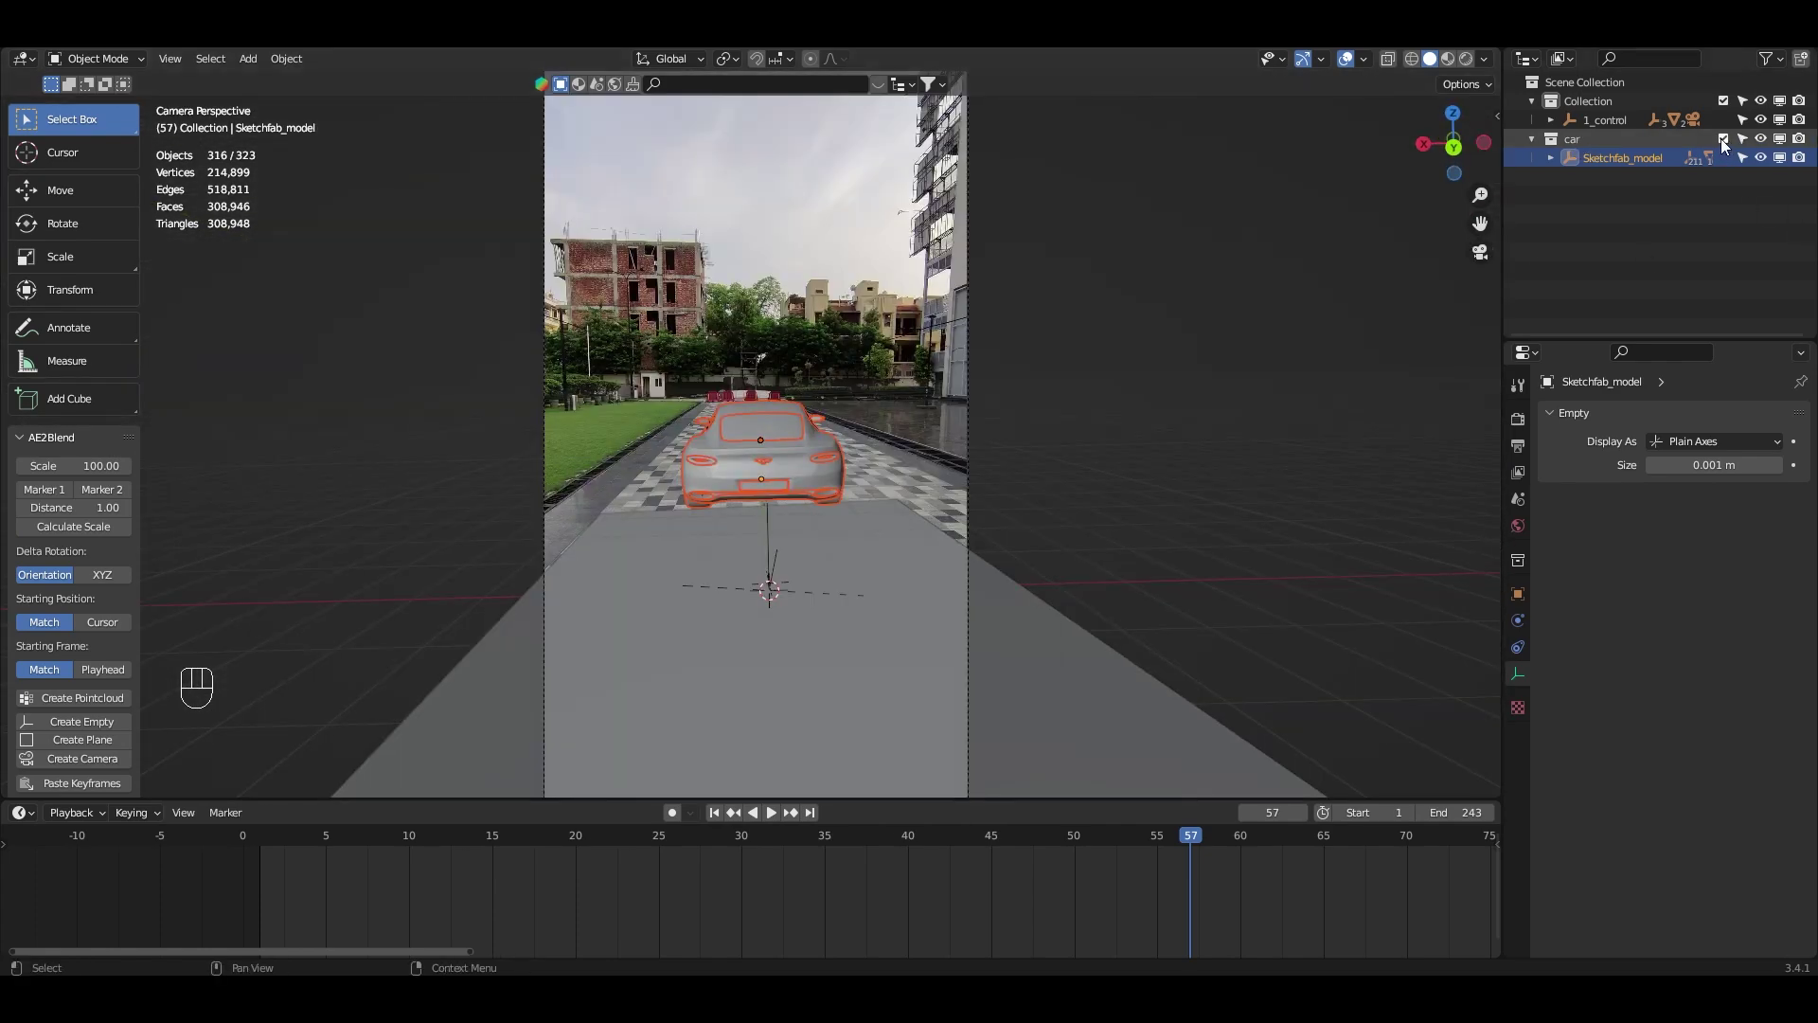
- Exclude the car collection from the view layer and select the large ground plane at frame 1
{"action": "left_click", "coordinate": [1722, 138]}
{"action": "left_click", "coordinate": [892, 581]}
{"action": "middle_click_drag", "start_coordinate": [856, 571], "coordinate": [981, 551], "text": "shift"}
{"action": "scroll", "coordinate": [863, 478], "scroll_direction": "up", "scroll_amount": 2}
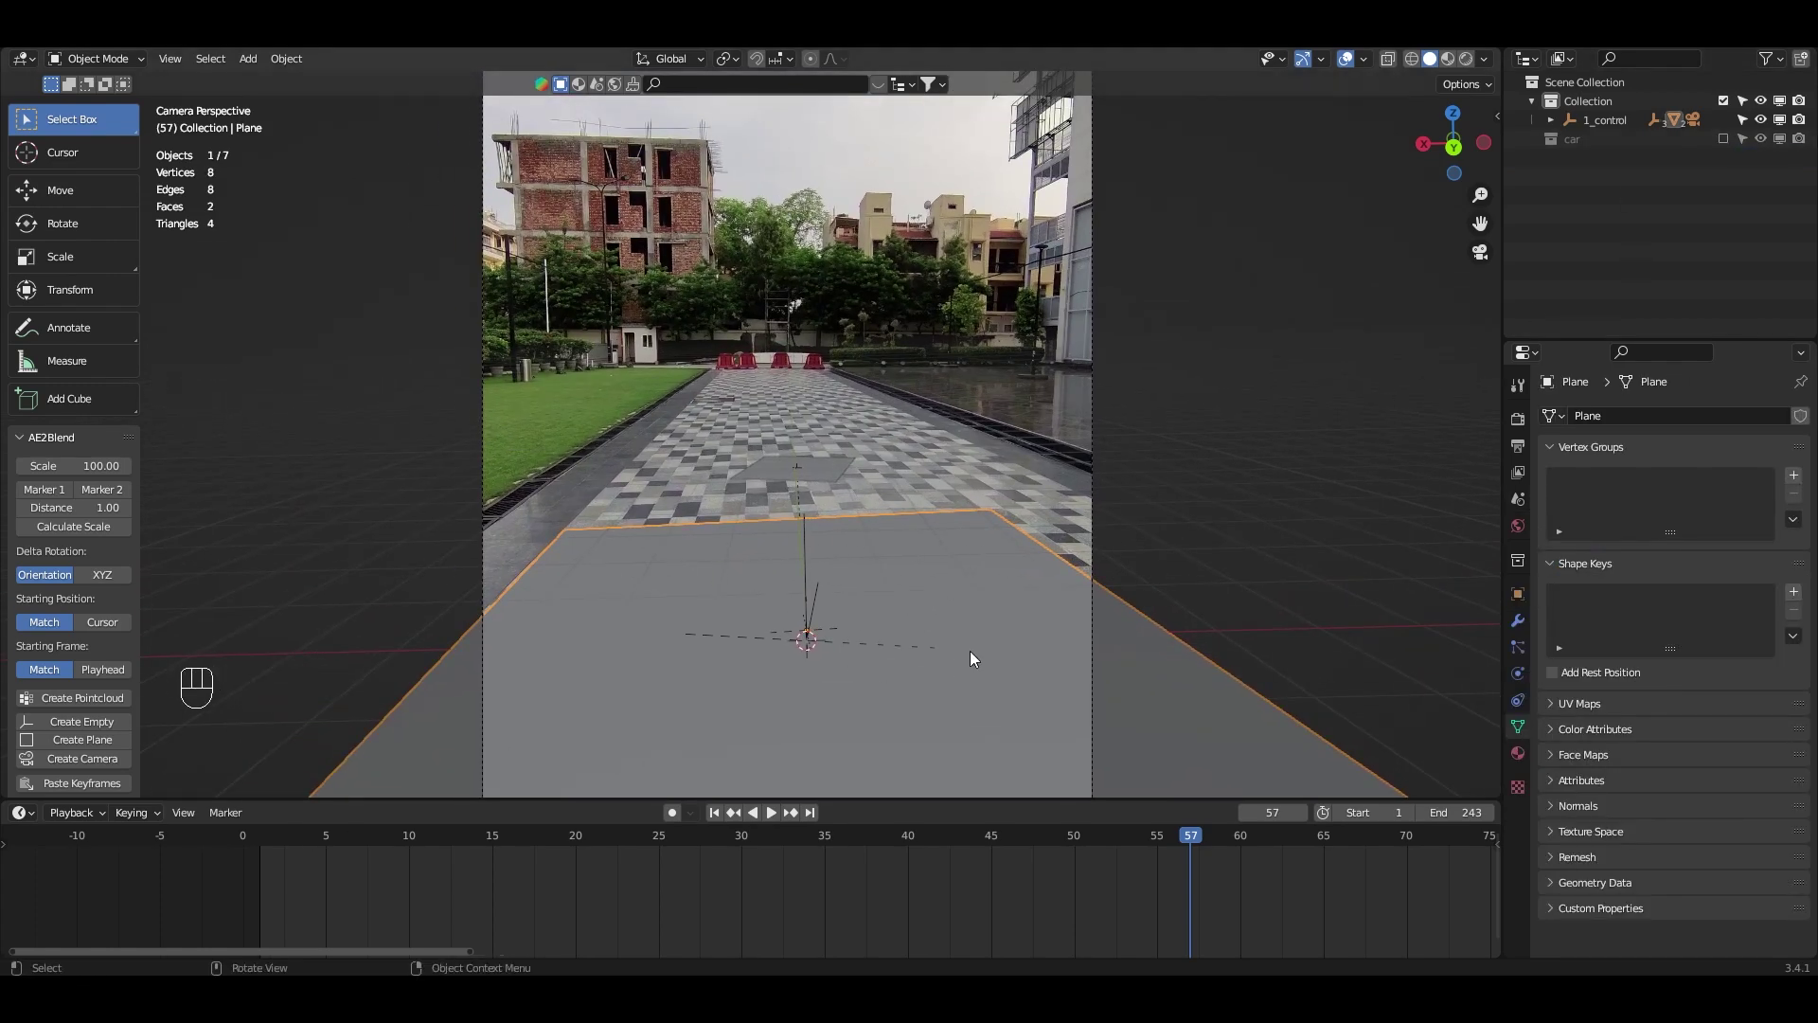
{"action": "key", "text": "shift+Left"}
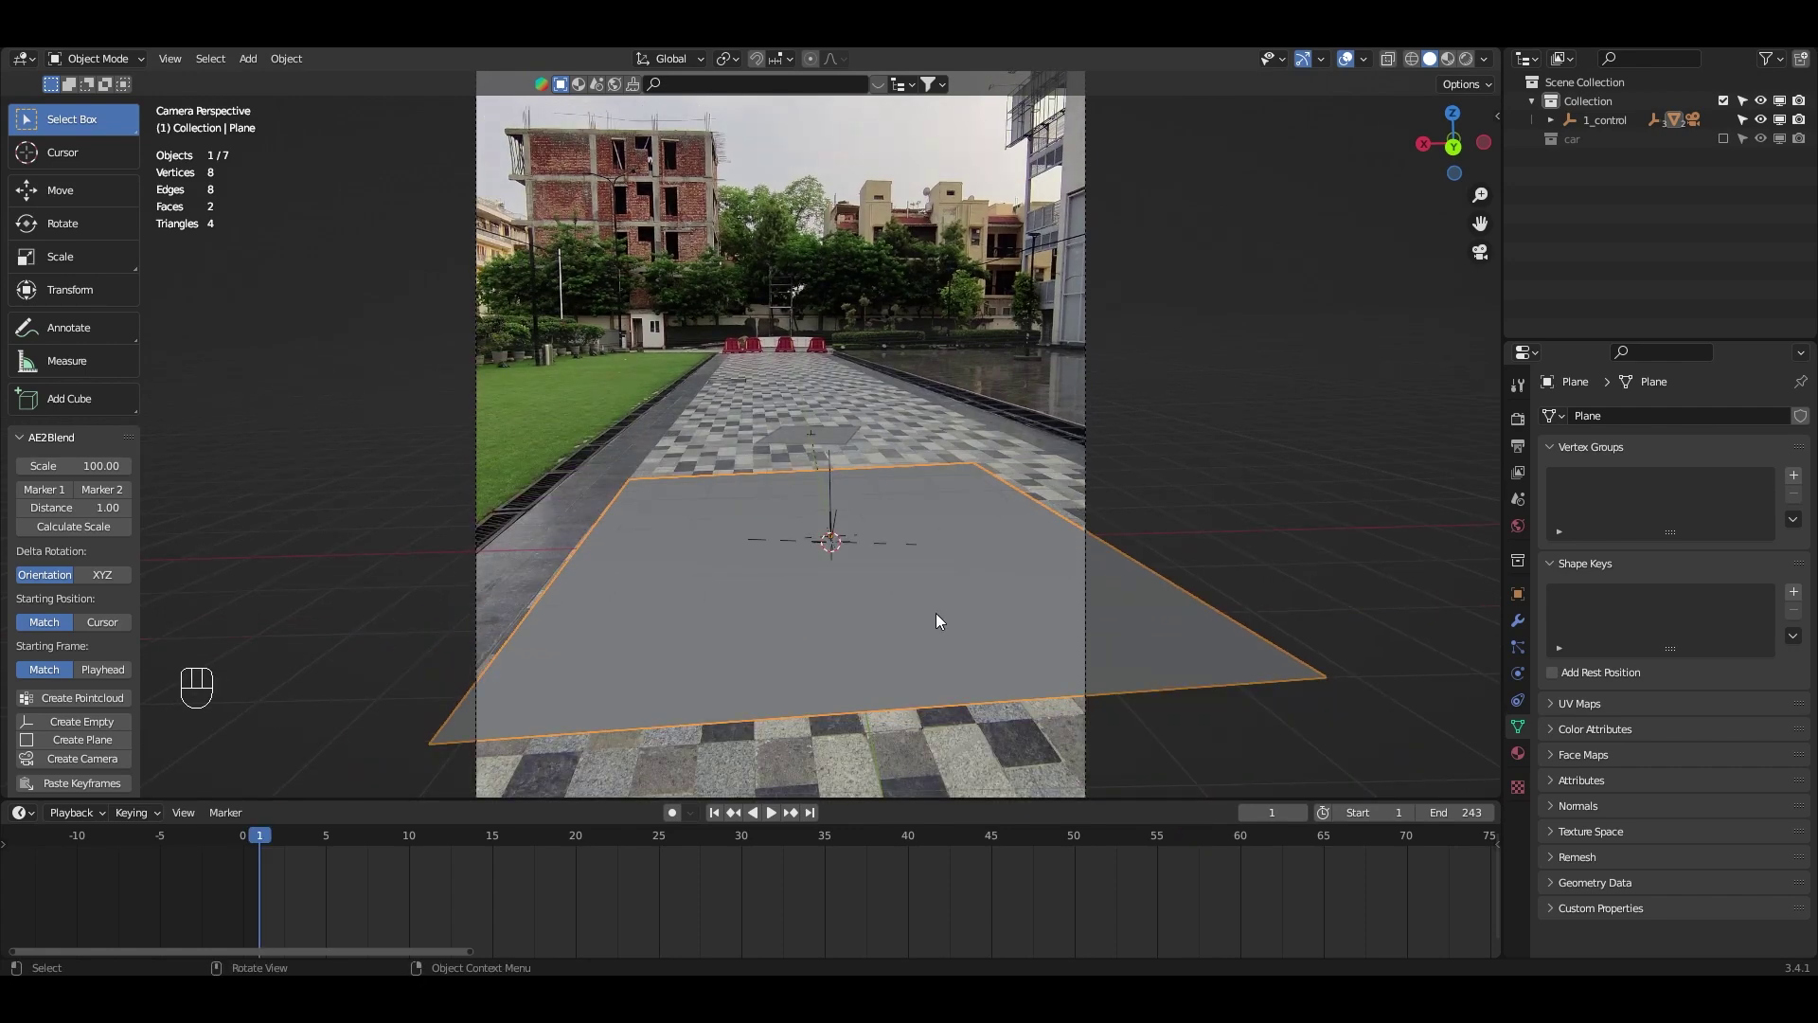
- Widen the ground plane in Edit Mode by extruding both of its side edges outward along X
{"action": "key", "text": "Tab"}
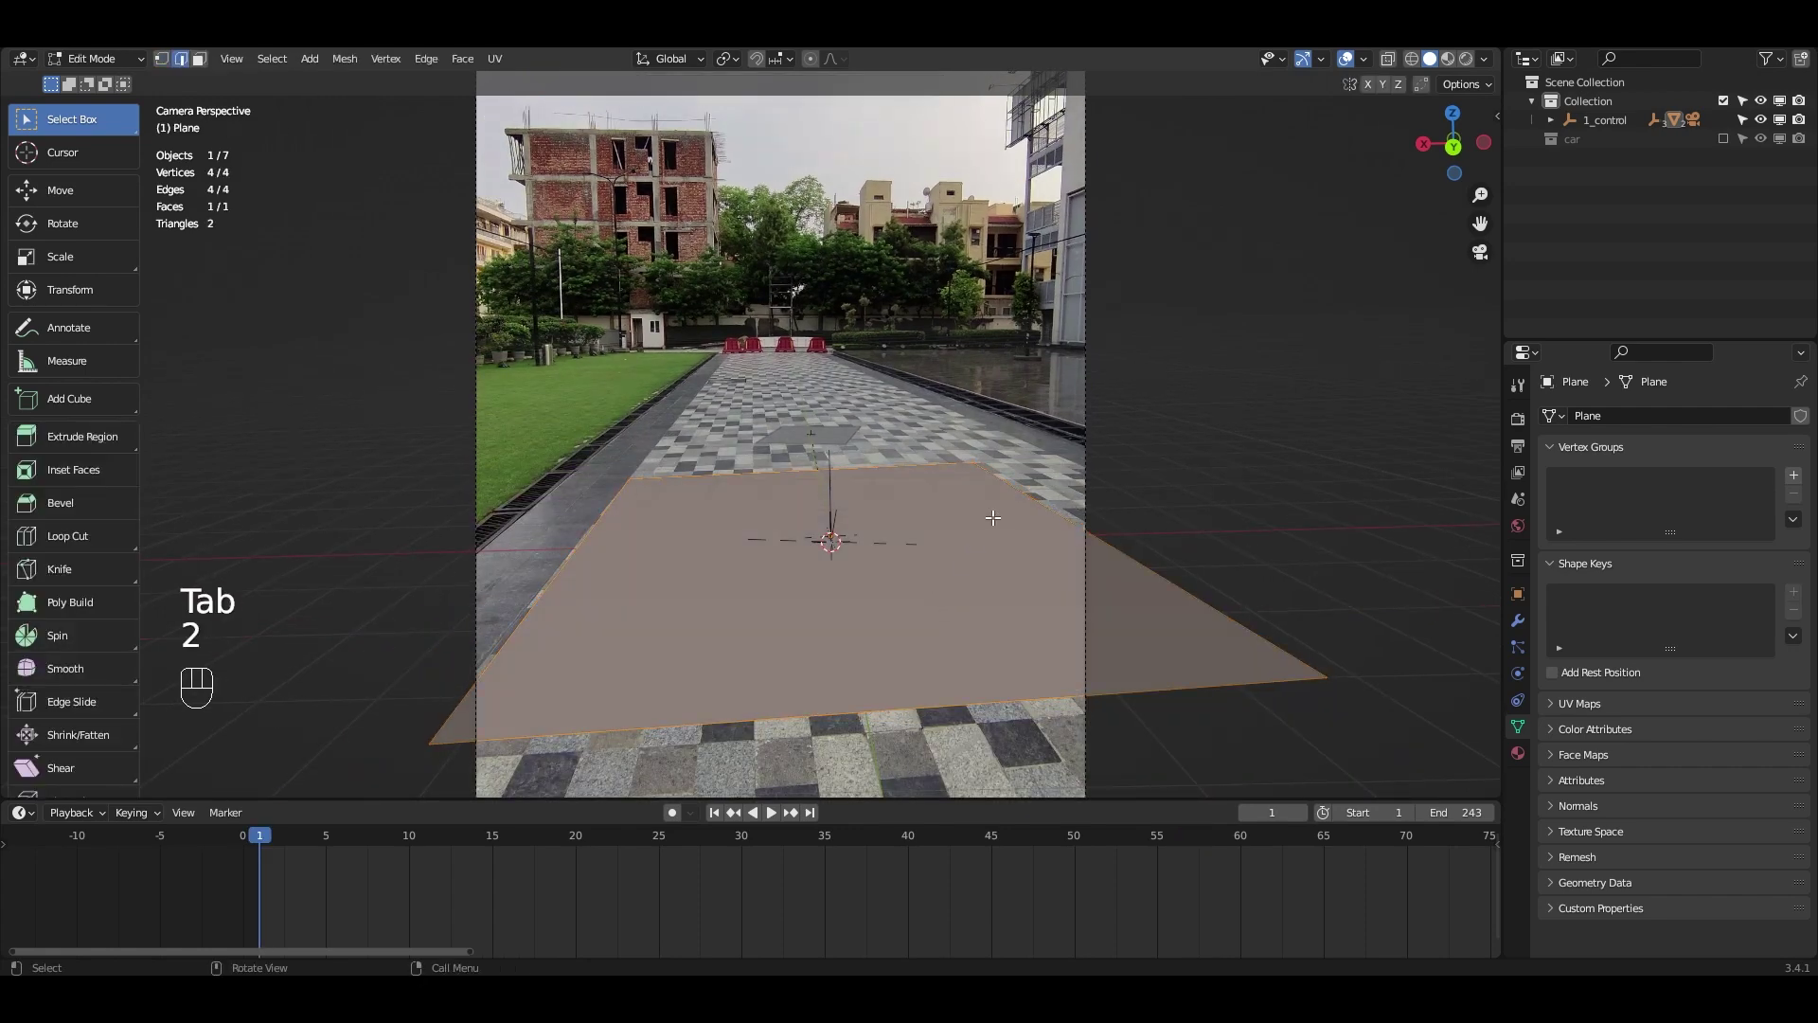
{"action": "key", "text": "e"}
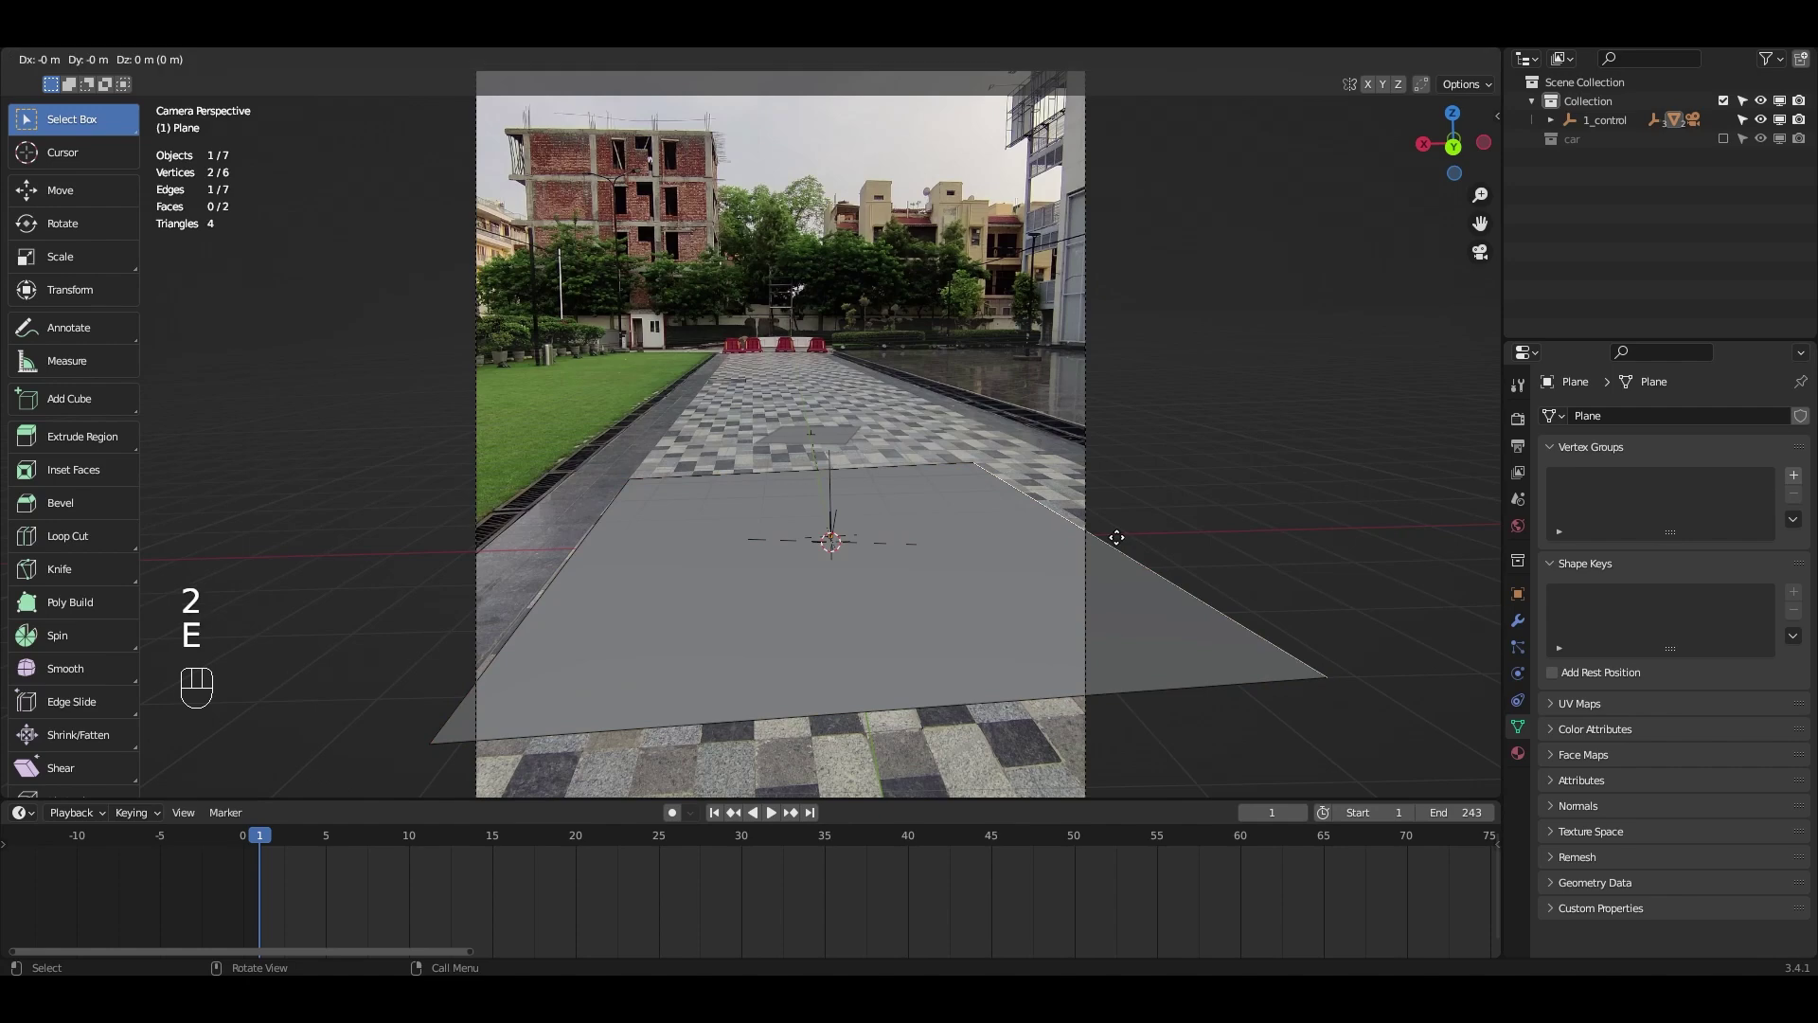
{"action": "left_click", "coordinate": [1308, 494]}
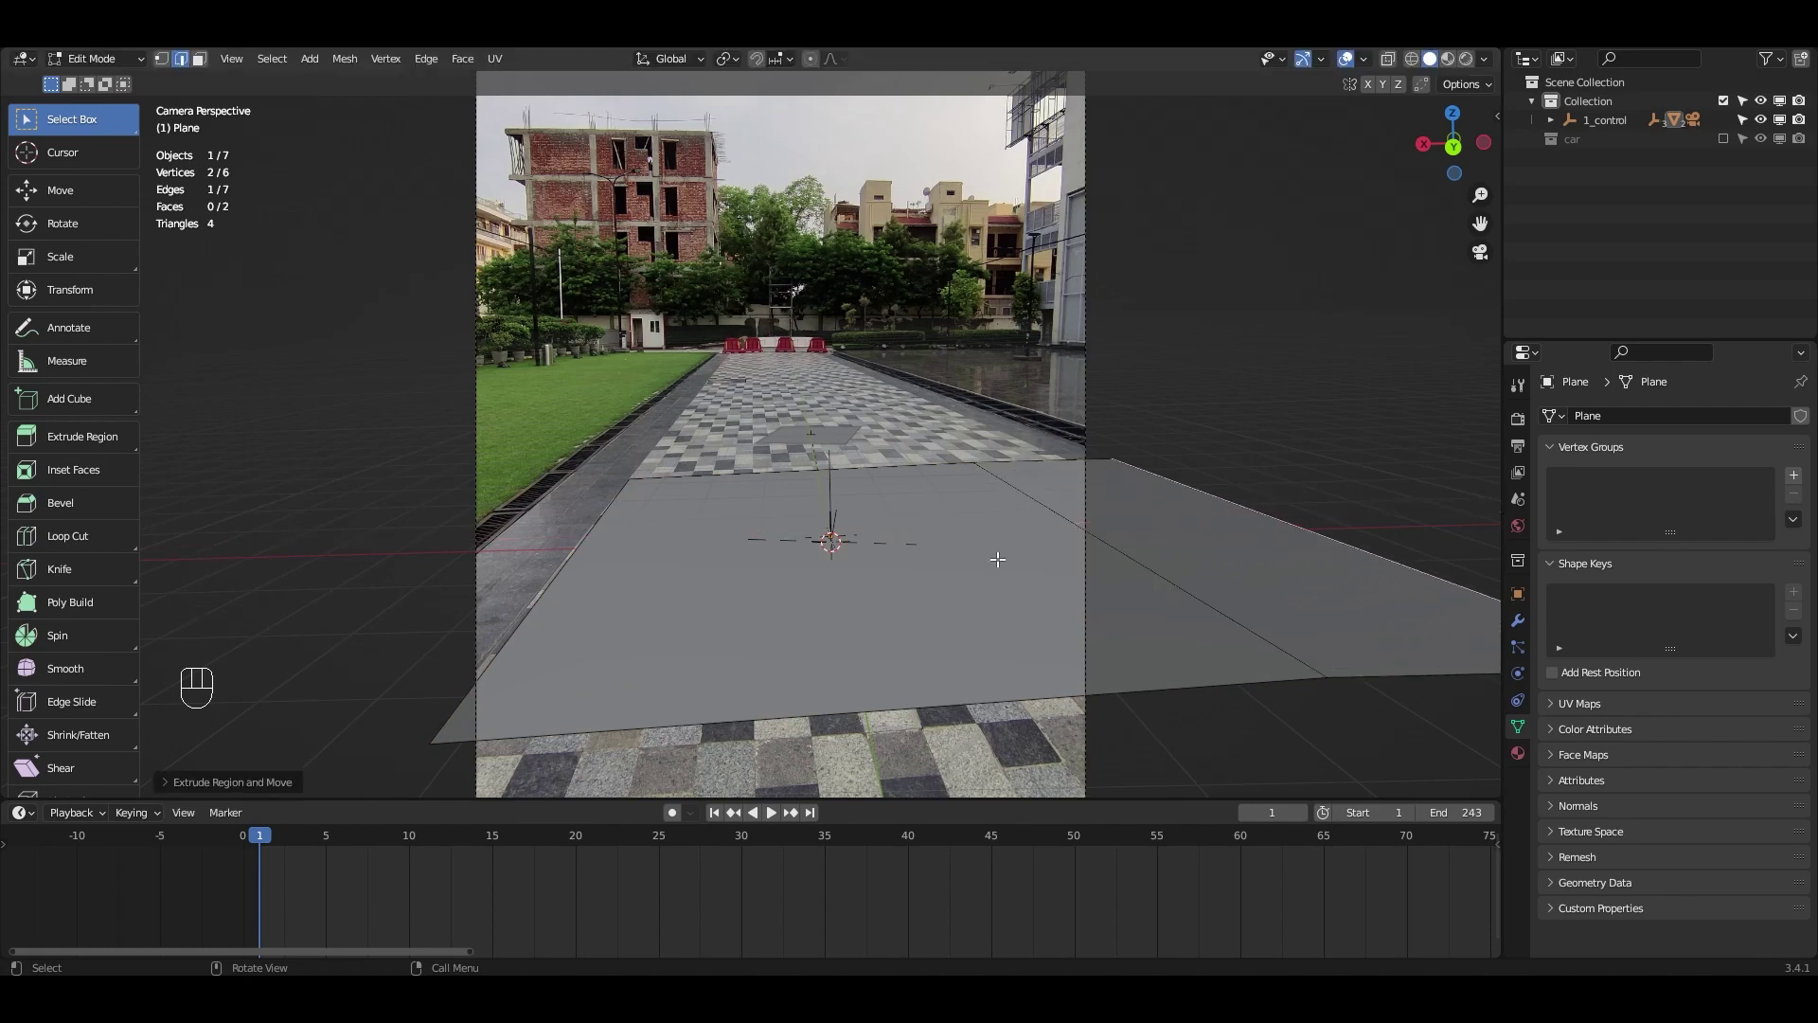
{"action": "key", "text": "e"}
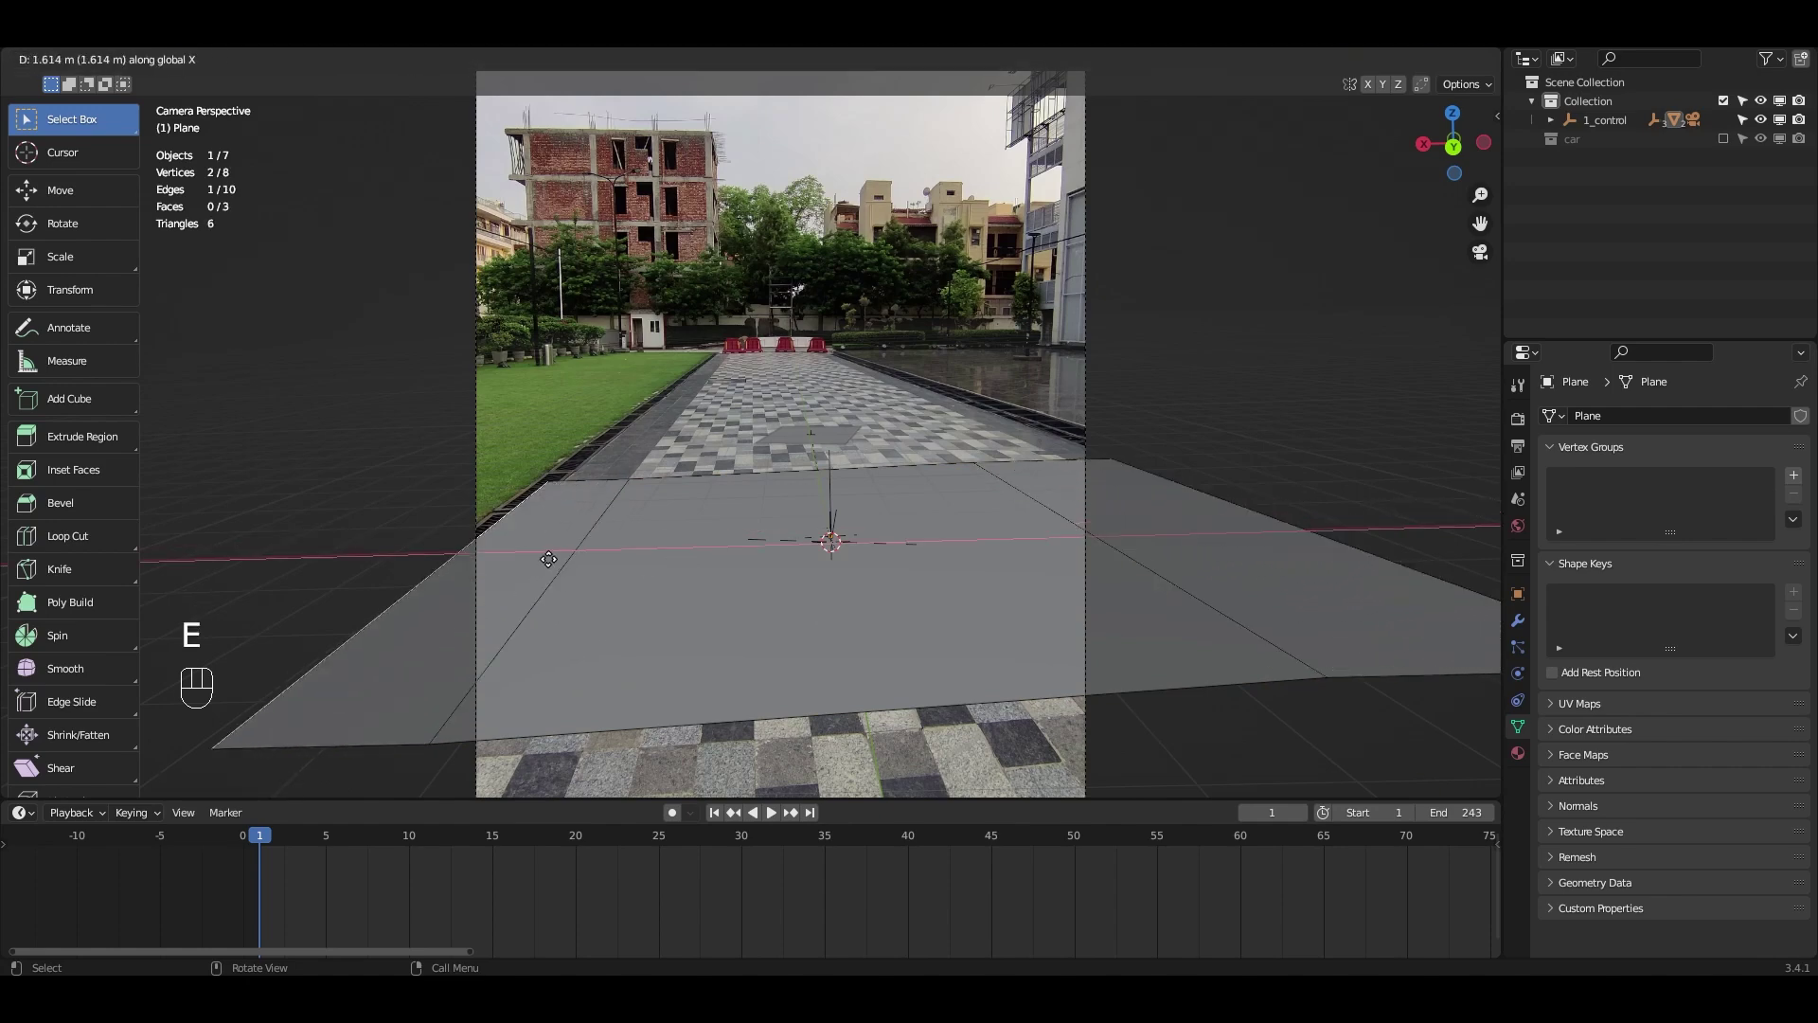
{"action": "left_click", "coordinate": [743, 482]}
- Extrude the ground plane's three far edges along Y toward the red barriers at the path's end
{"action": "left_click", "coordinate": [959, 485], "text": "shift"}
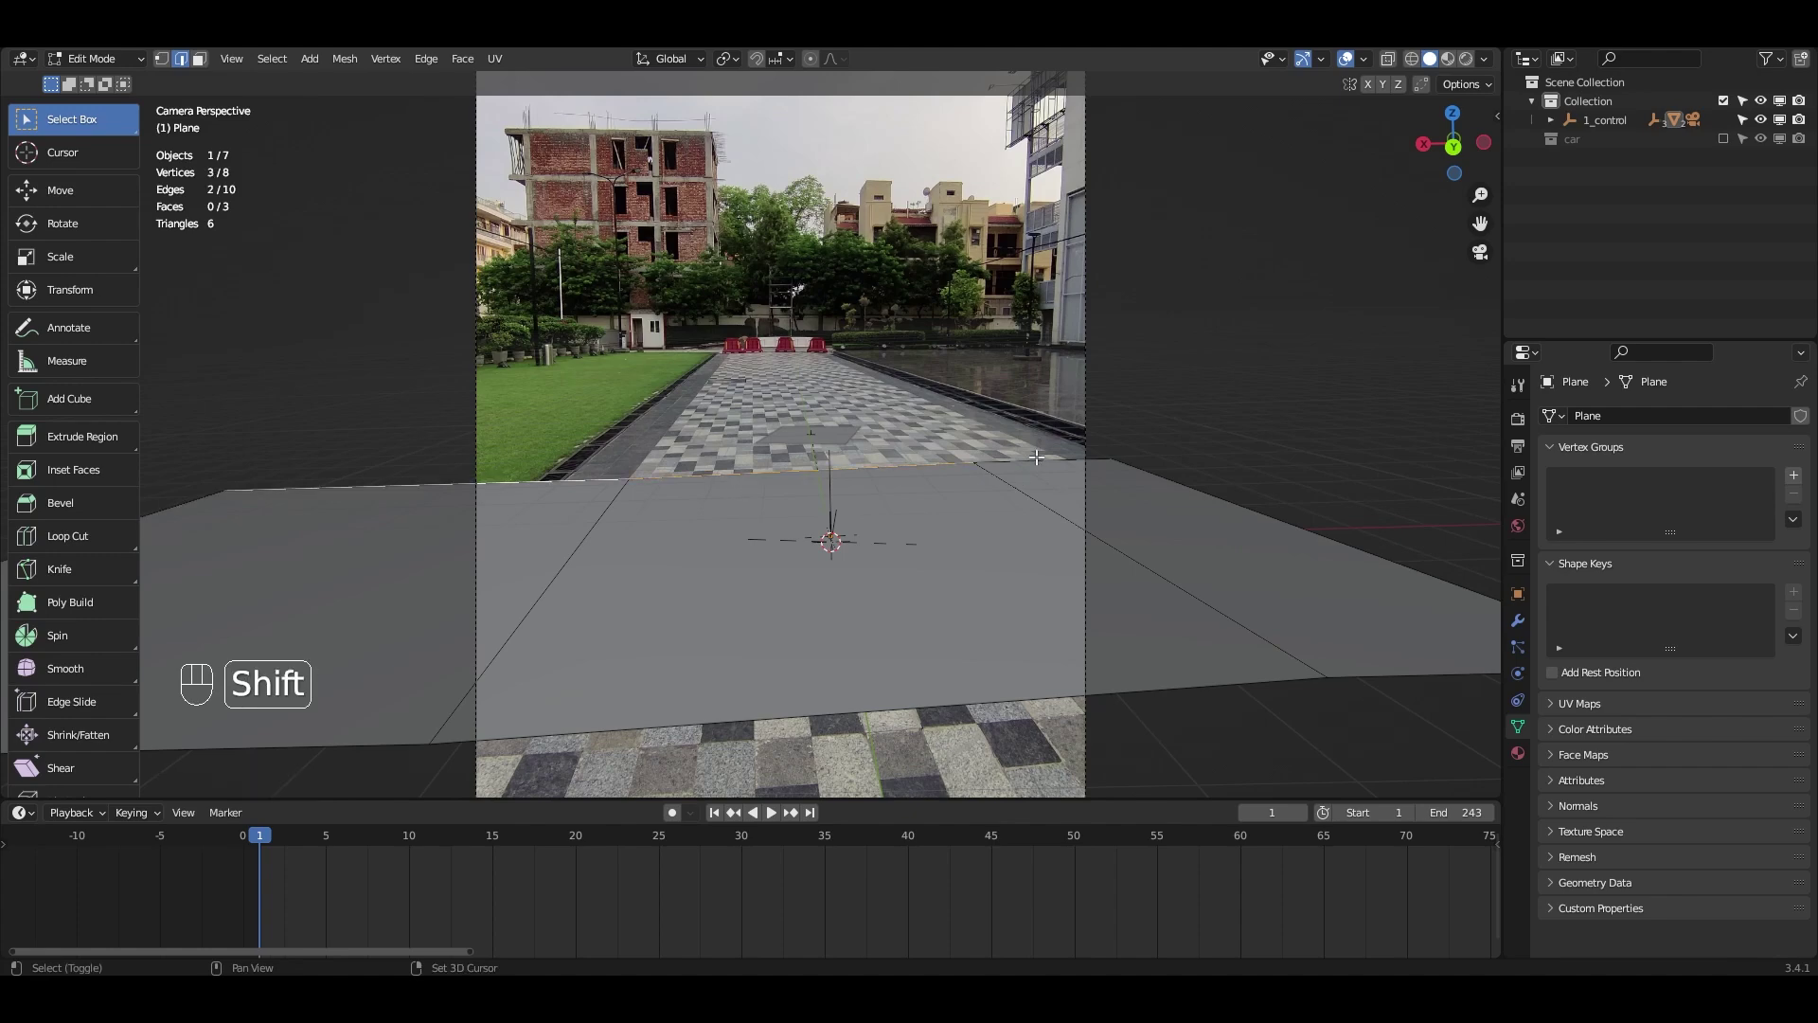
{"action": "key", "text": "e"}
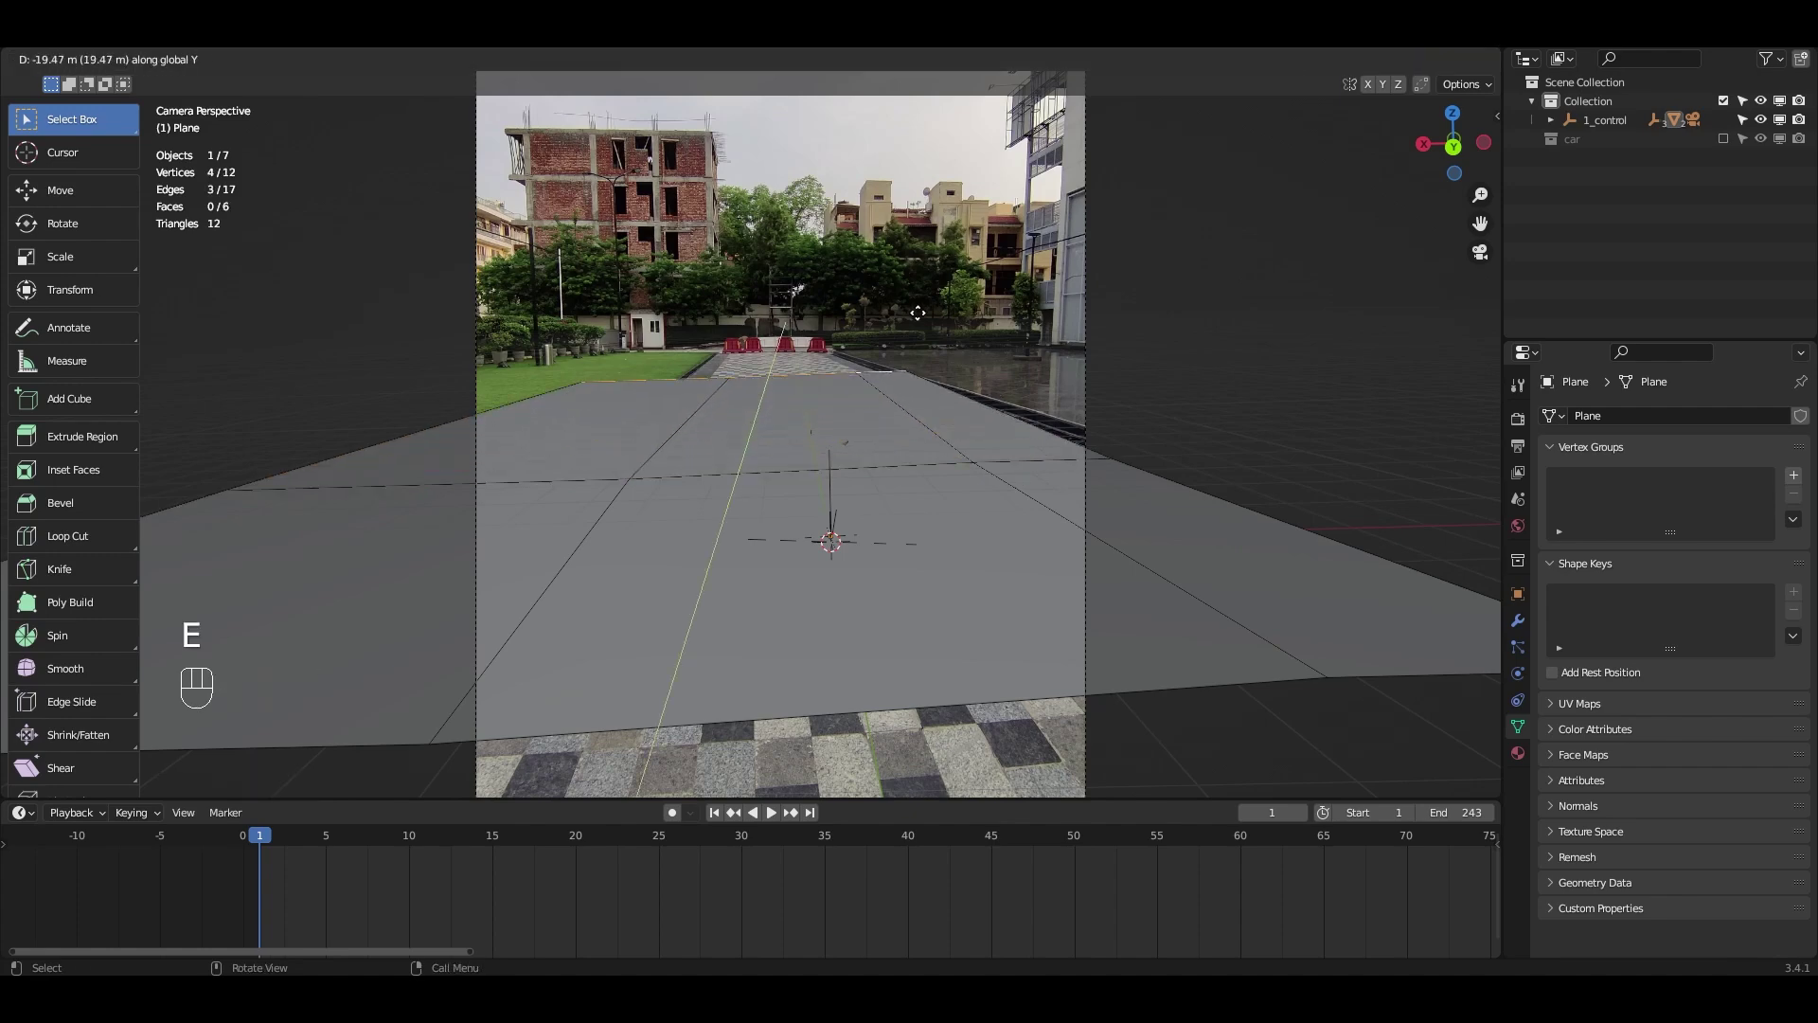
{"action": "left_click", "coordinate": [823, 256]}
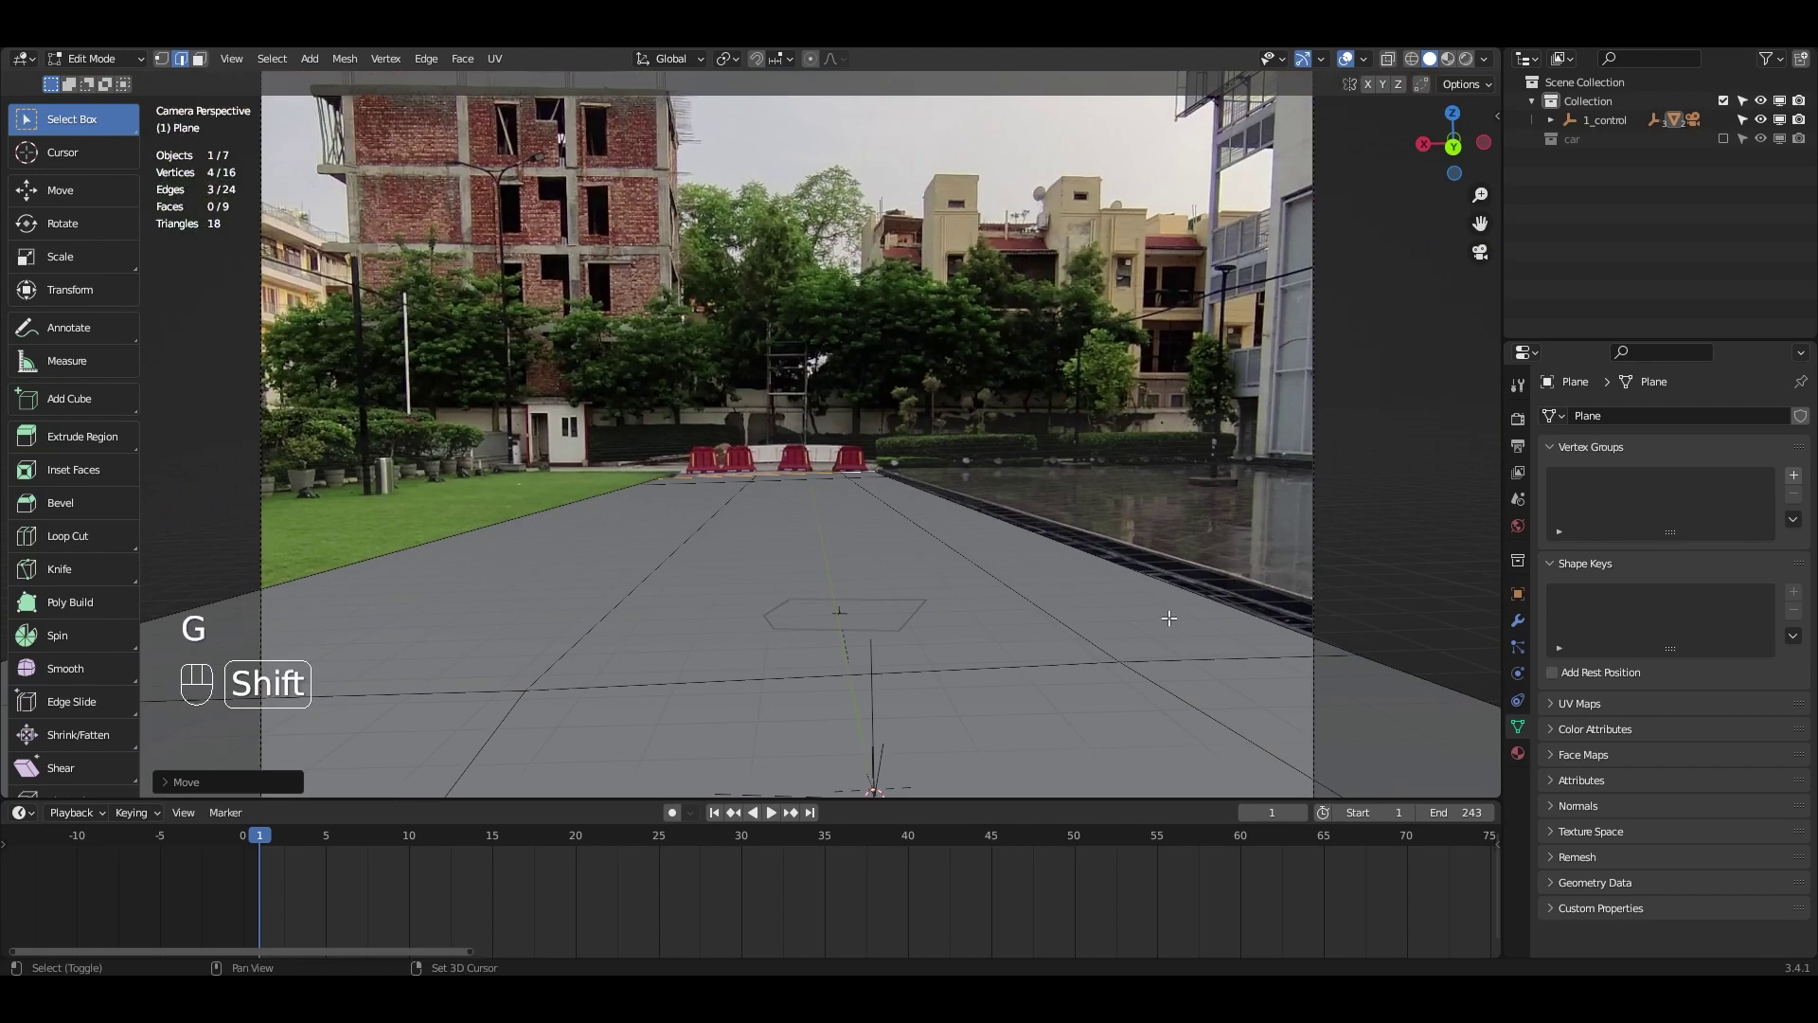
- Extrude the ground plane's edges beside the black drain about 0.27 m up along Z, and outward across the wet pavement
{"action": "middle_click_drag", "start_coordinate": [1168, 617], "coordinate": [957, 535], "text": "shift"}
{"action": "left_click", "coordinate": [1136, 568]}
{"action": "key", "text": "e"}
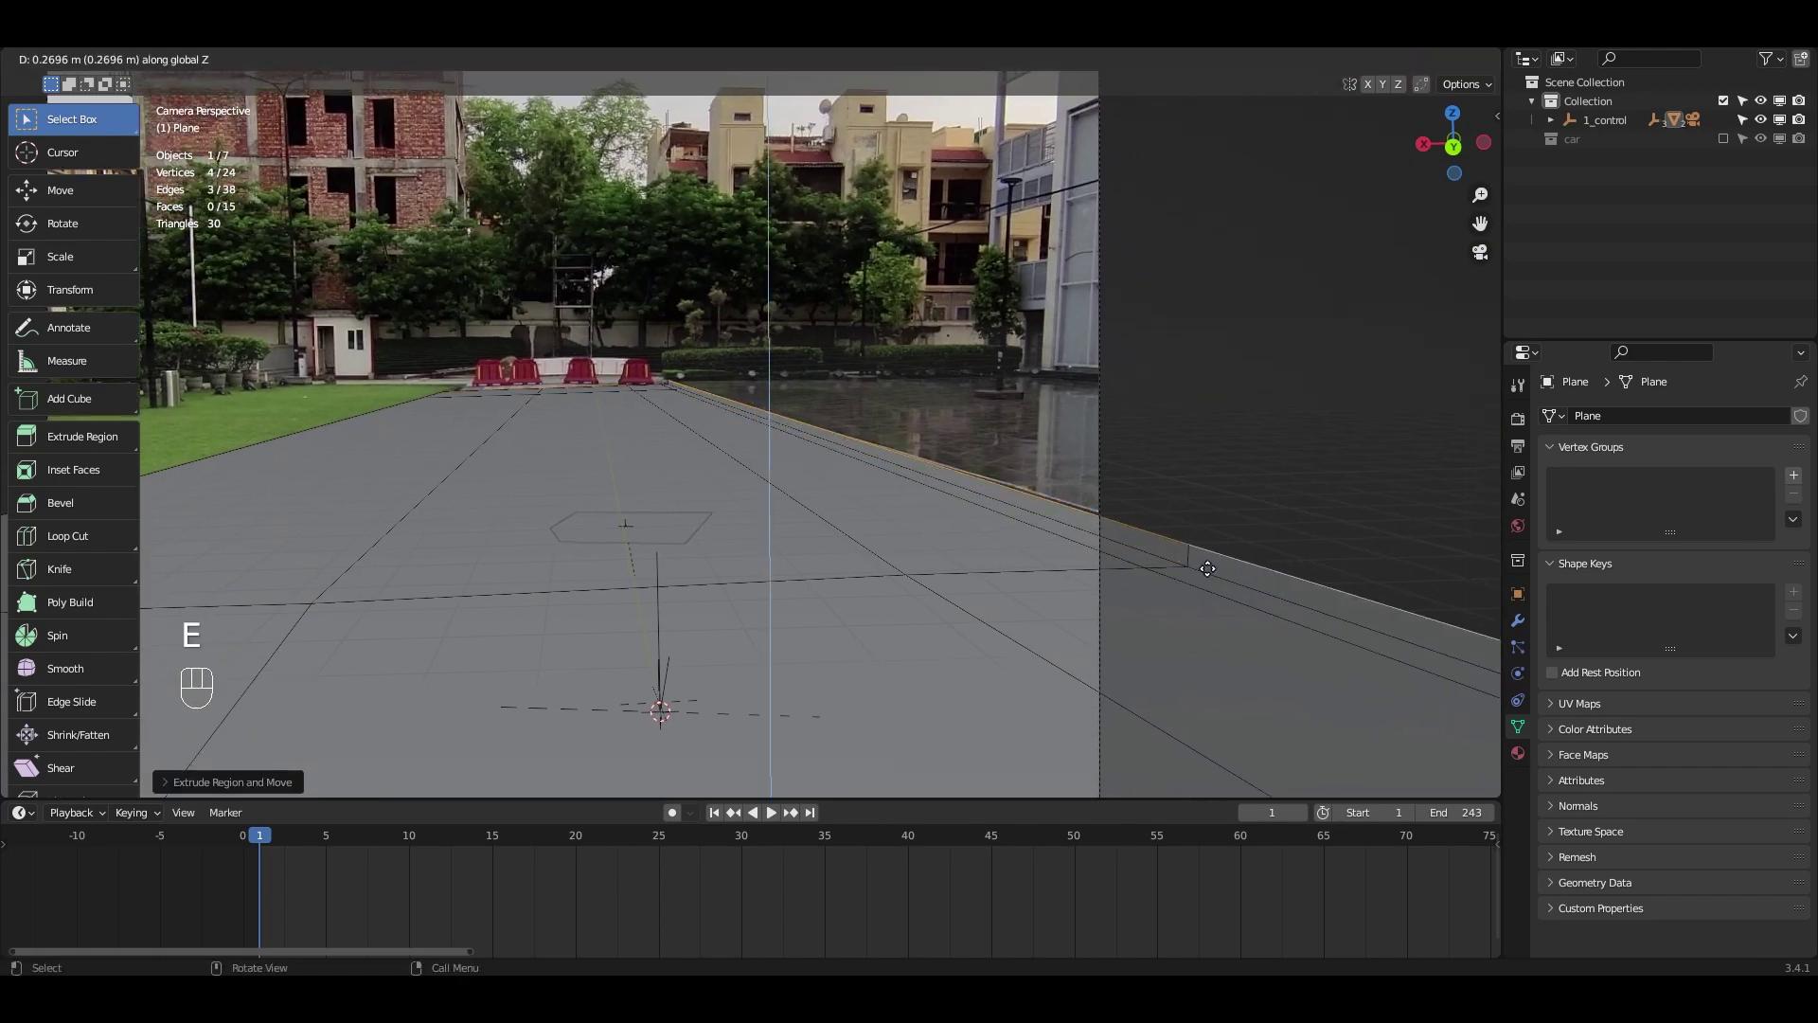
{"action": "left_click", "coordinate": [1473, 535]}
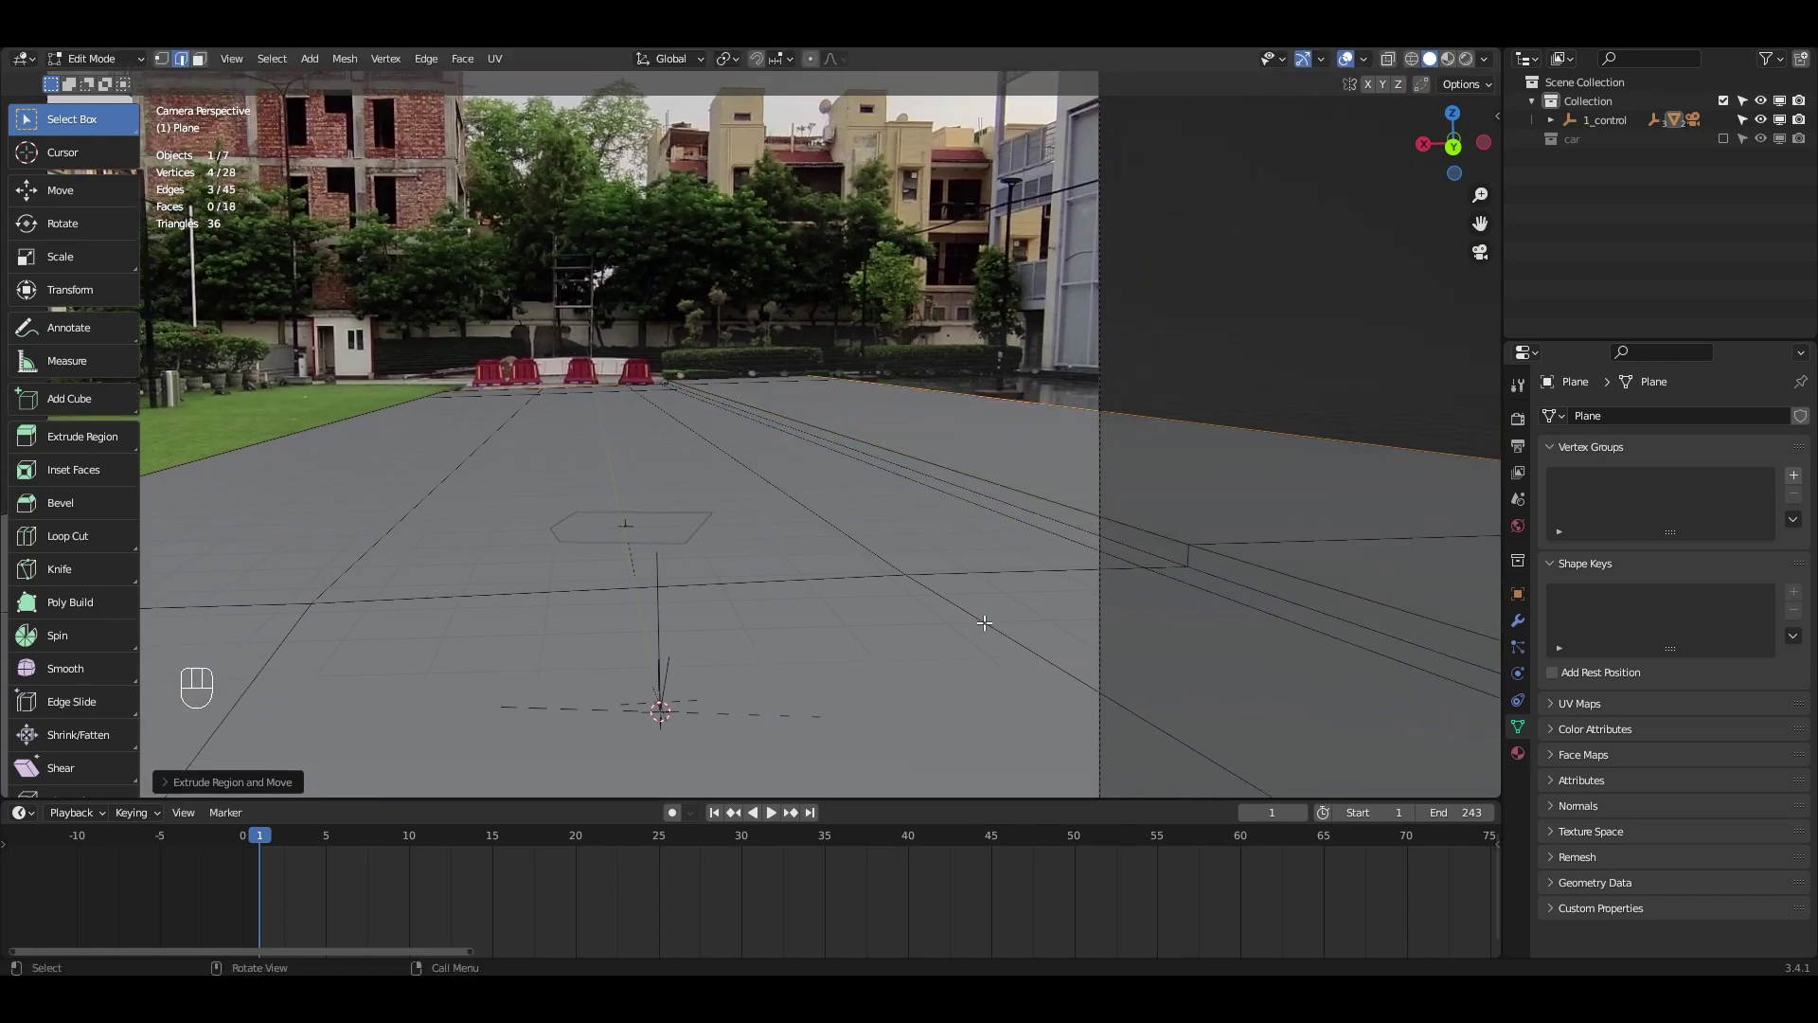
- Select the whole near boundary of the ground plane and extrude it along Y toward the camera, covering the tiles at the frame's lower edge
{"action": "scroll", "coordinate": [984, 623], "scroll_direction": "down", "scroll_amount": 3}
{"action": "middle_click_drag", "start_coordinate": [823, 584], "coordinate": [1024, 586], "text": "shift"}
{"action": "scroll", "coordinate": [1017, 593], "scroll_direction": "up", "scroll_amount": 2}
{"action": "scroll", "coordinate": [1017, 595], "scroll_direction": "down", "scroll_amount": 3}
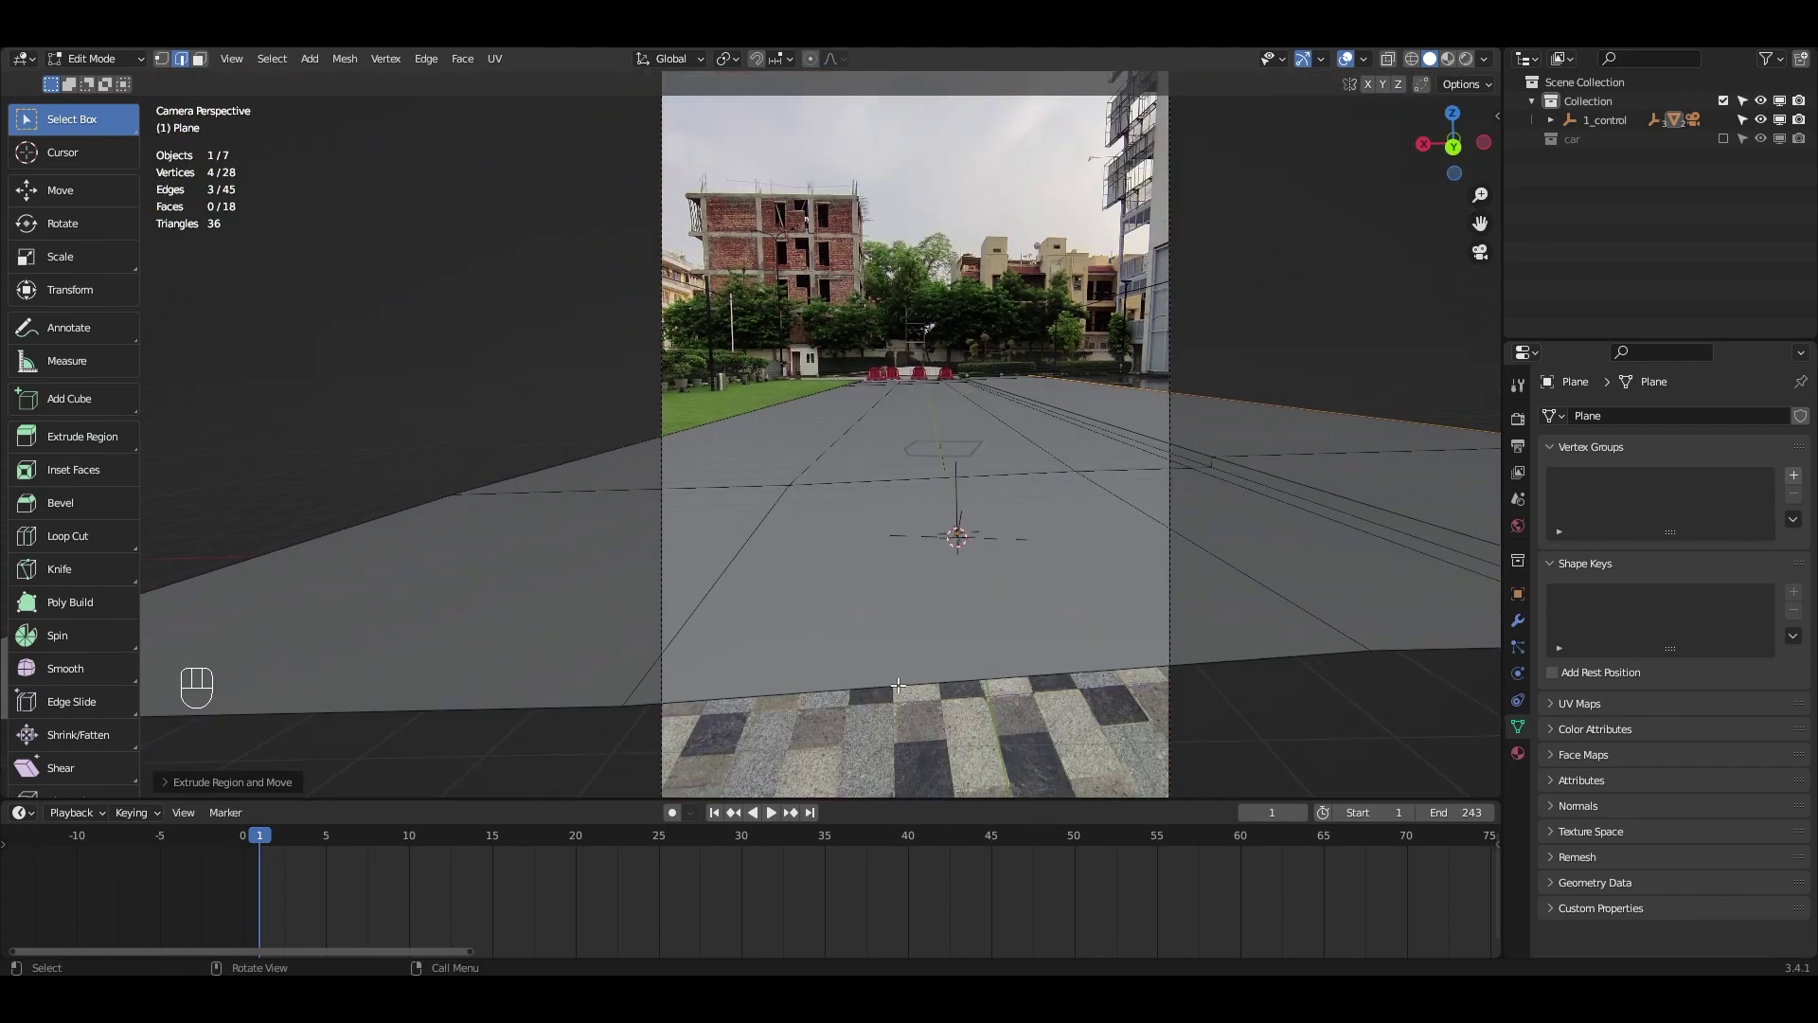
{"action": "left_click", "coordinate": [565, 677], "text": "shift"}
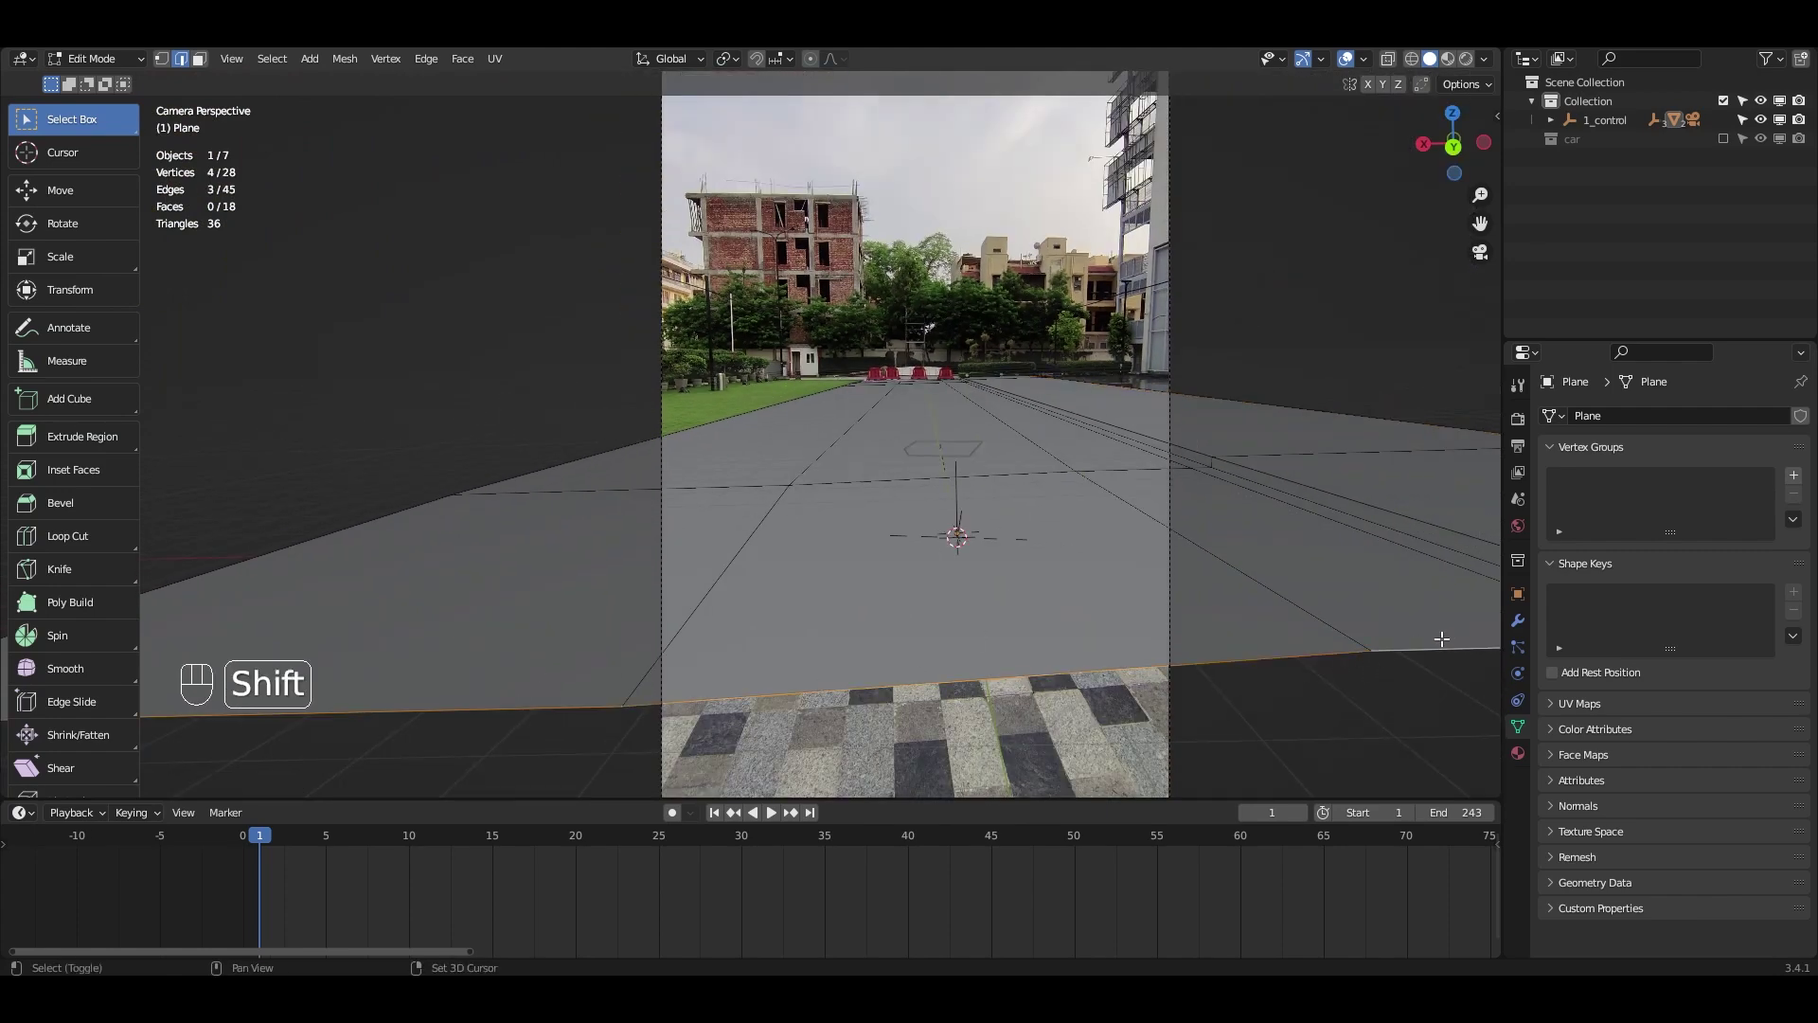
{"action": "middle_click_drag", "start_coordinate": [1441, 640], "coordinate": [1165, 661], "text": "shift"}
{"action": "left_click", "coordinate": [1164, 666], "text": "alt"}
{"action": "middle_click_drag", "start_coordinate": [939, 644], "coordinate": [1083, 625], "text": "shift"}
{"action": "key", "text": "e"}
{"action": "middle_click", "coordinate": [1065, 658]}
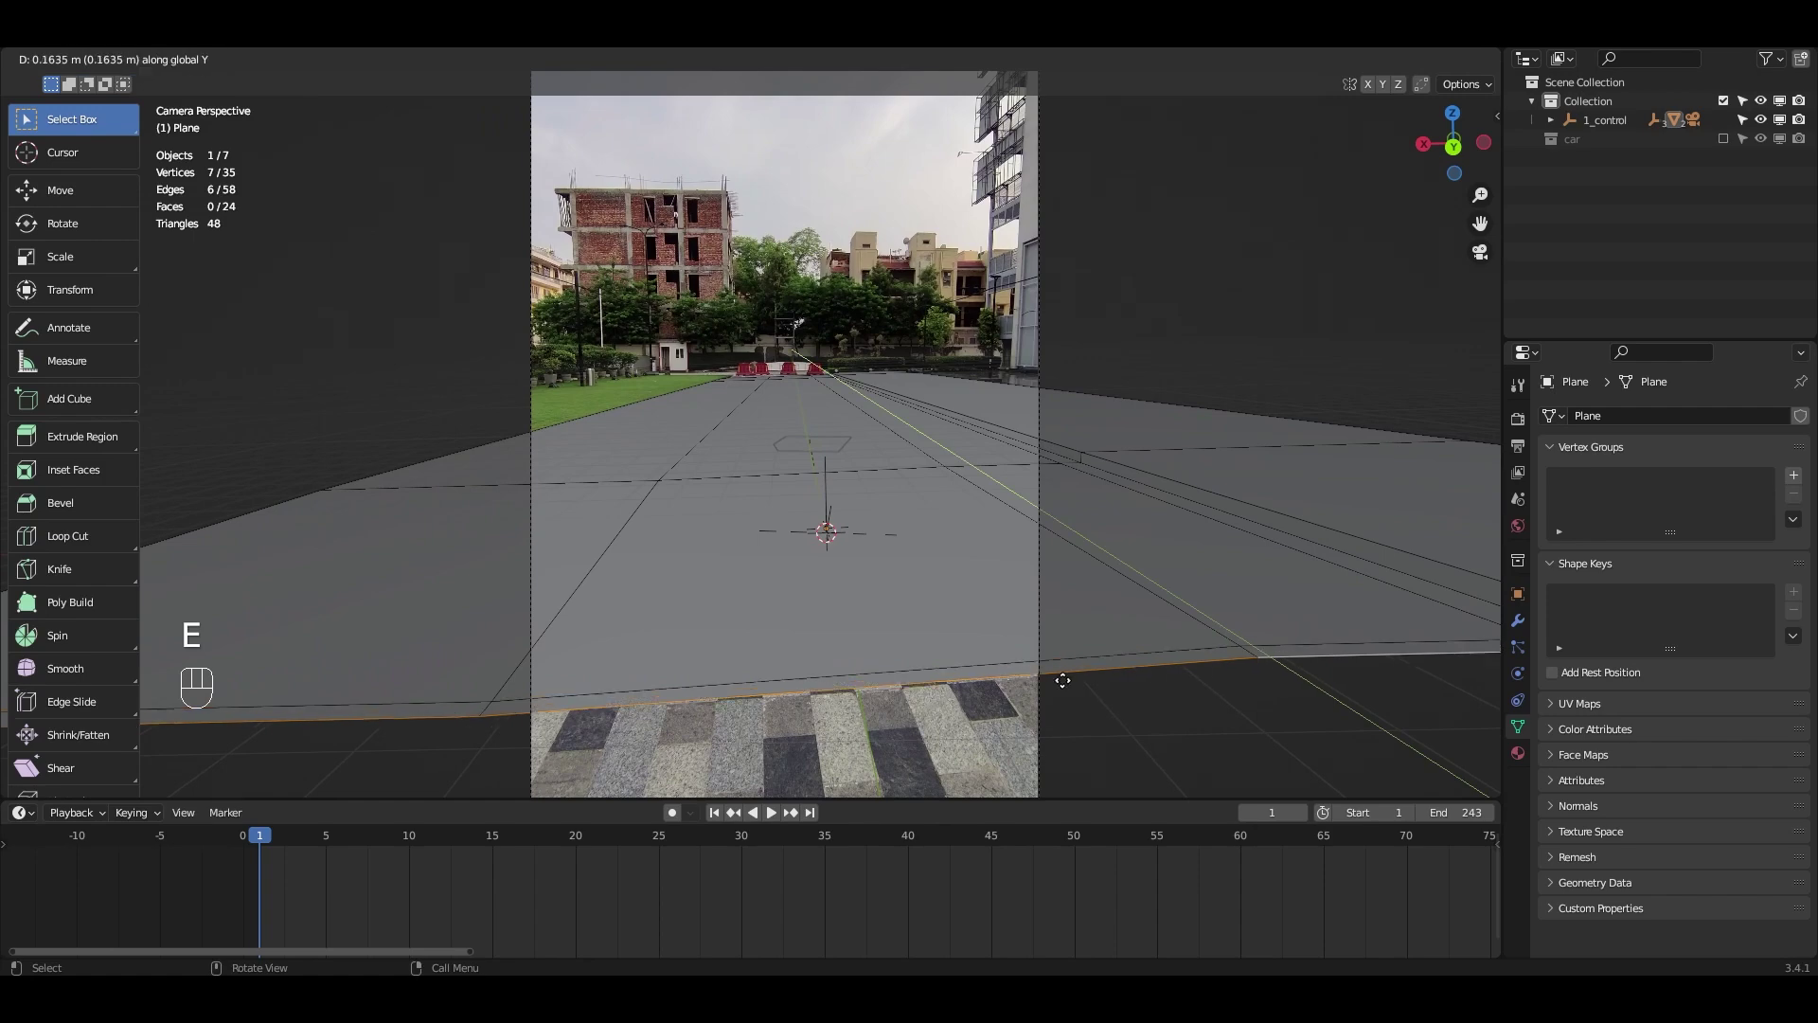
{"action": "left_click", "coordinate": [1269, 458]}
- Play the animation from the first frame with X-ray on to check how the ground geometry tracks the footage
{"action": "left_click", "coordinate": [769, 812]}
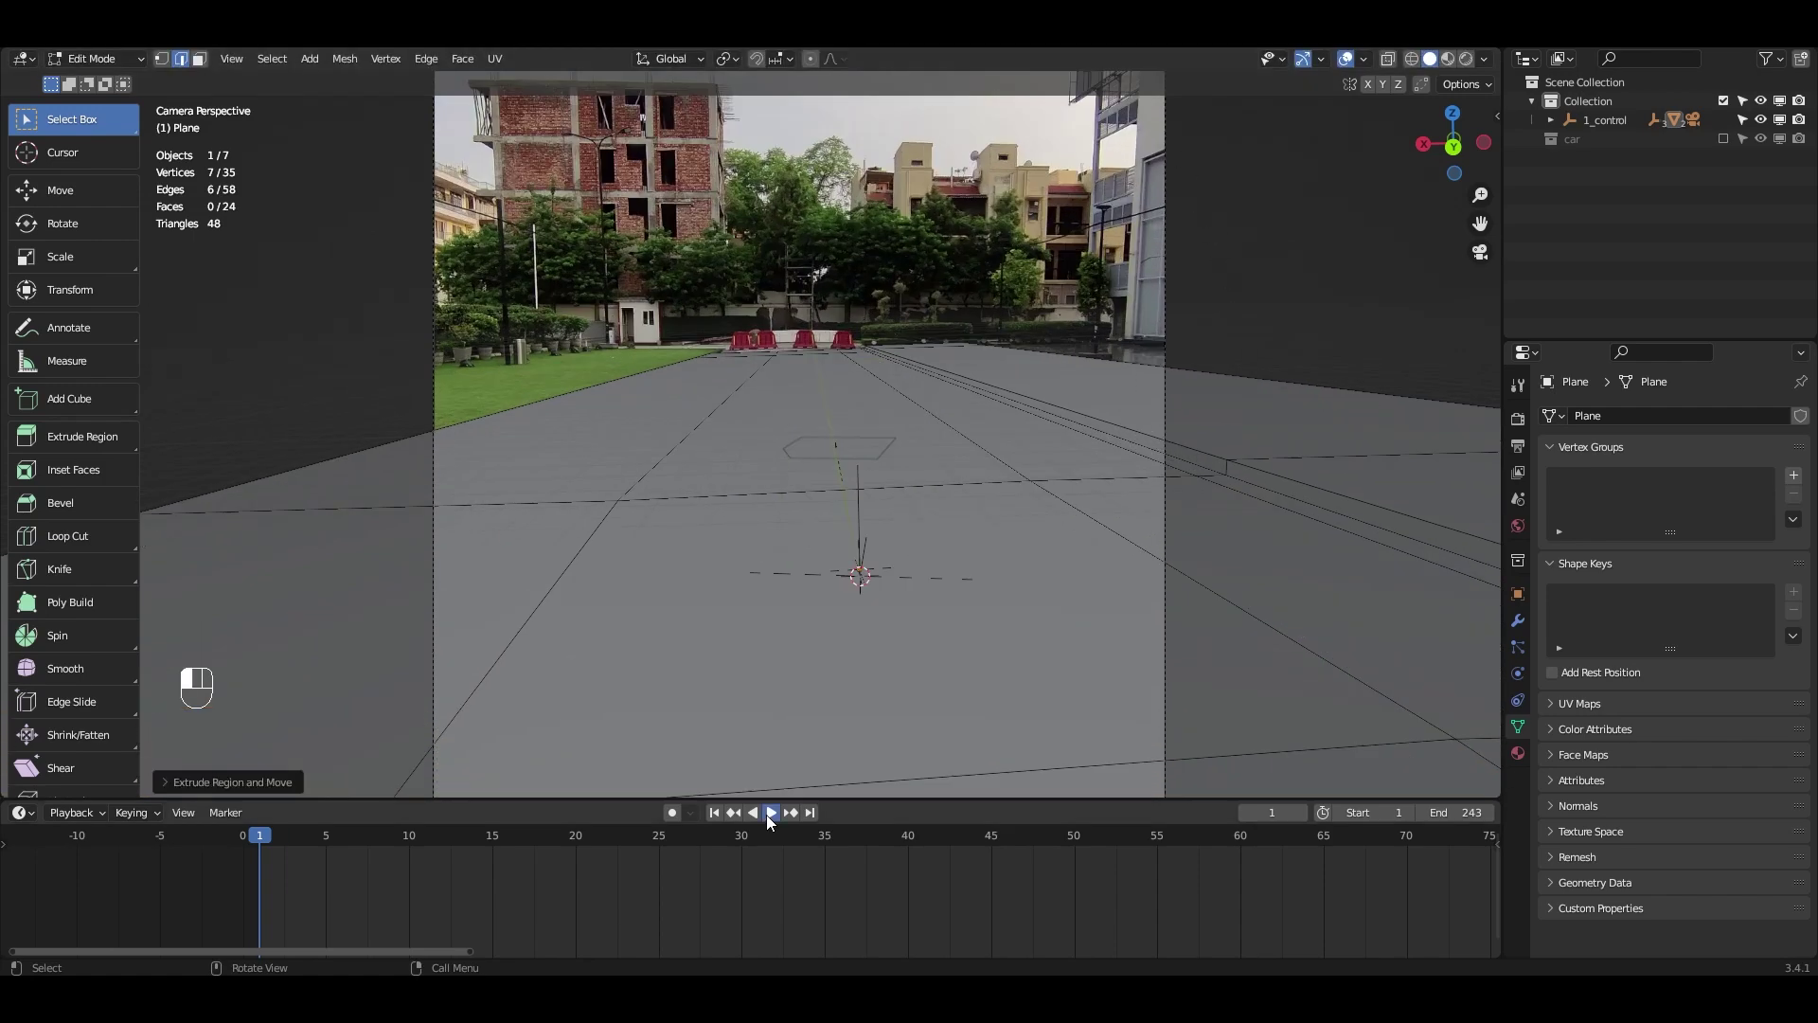
{"action": "left_click", "coordinate": [712, 813]}
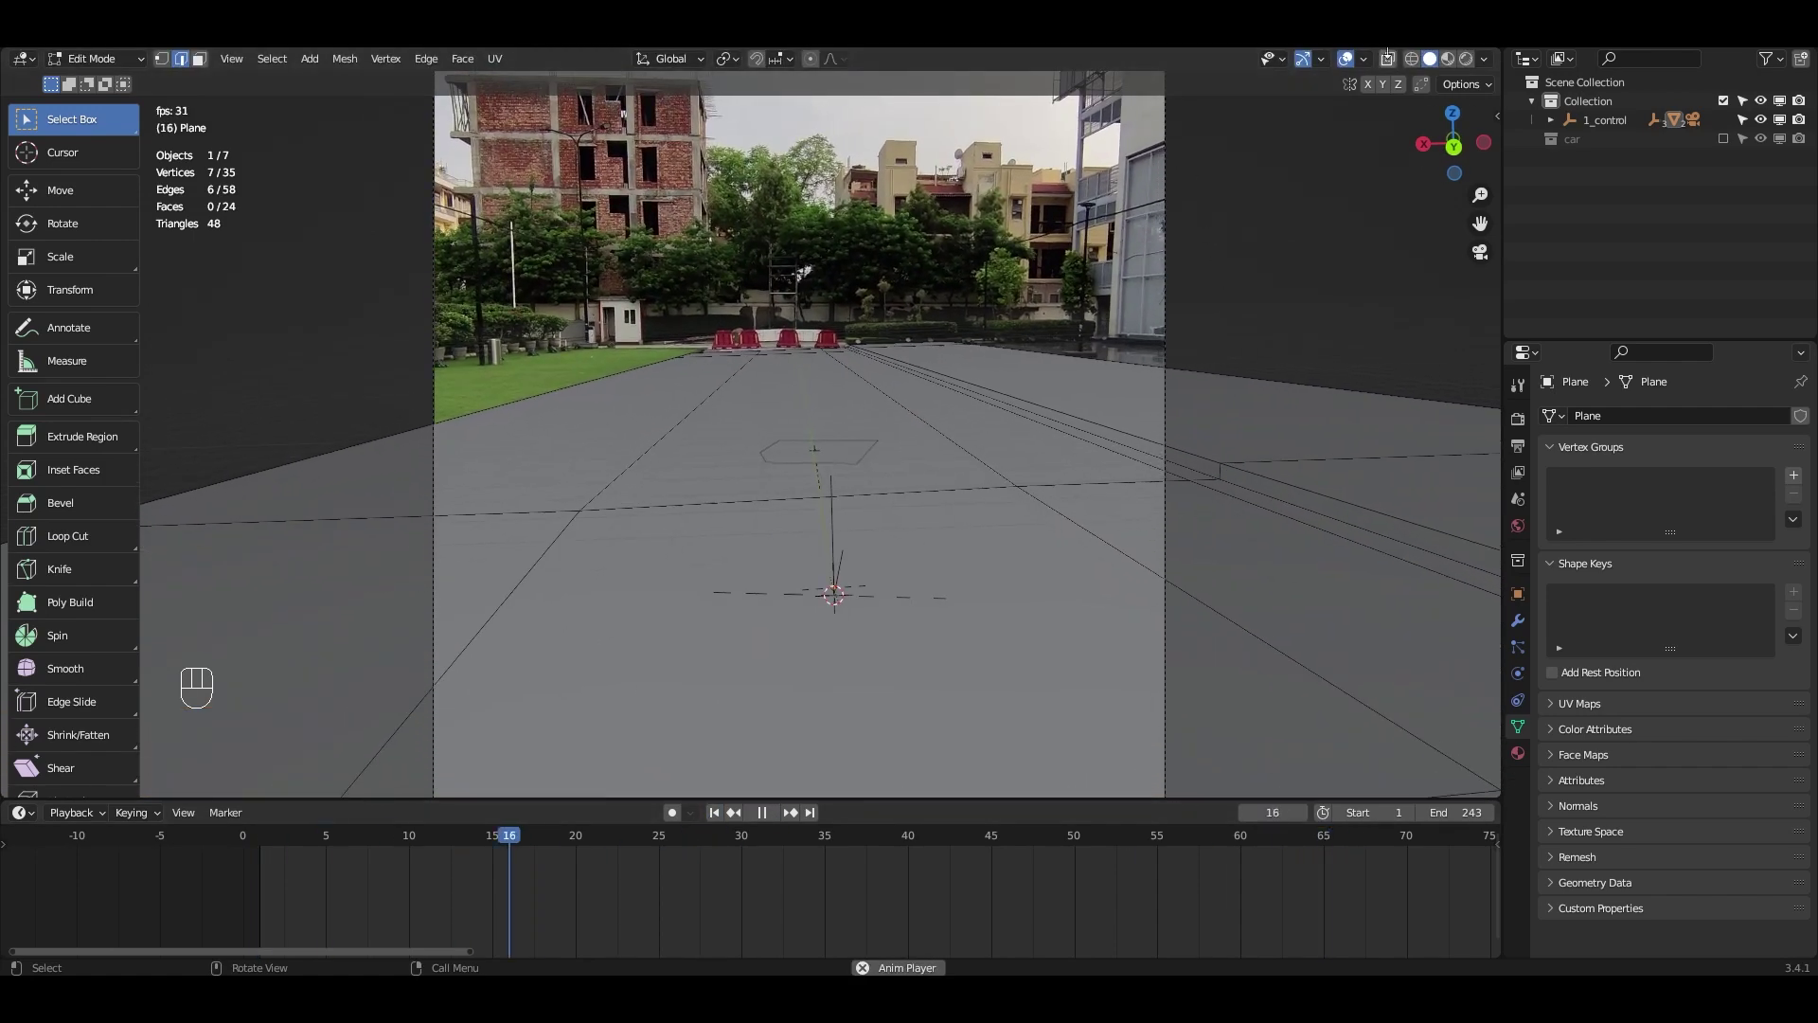
{"action": "left_click", "coordinate": [1386, 59]}
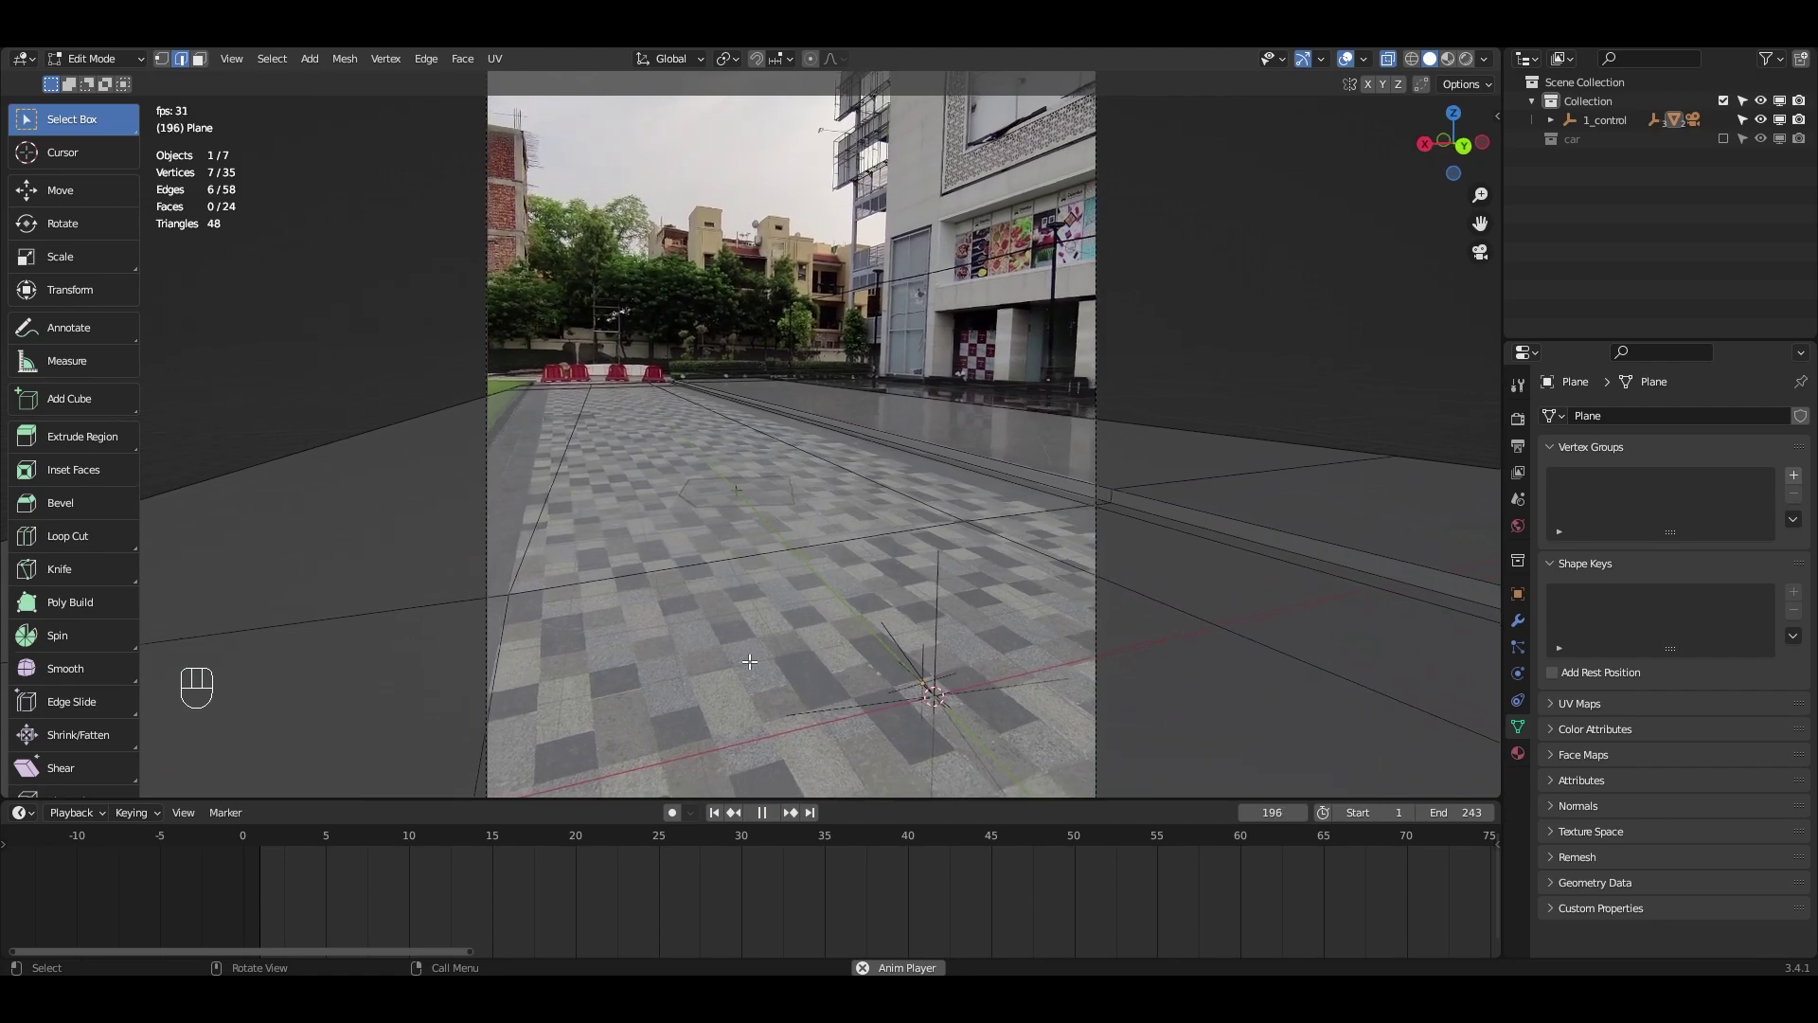
{"action": "scroll", "coordinate": [803, 885], "scroll_direction": "down", "scroll_amount": 4}
{"action": "scroll", "coordinate": [803, 883], "scroll_direction": "down", "scroll_amount": 5}
{"action": "middle_click_drag", "start_coordinate": [1002, 897], "coordinate": [763, 890], "text": "shift"}
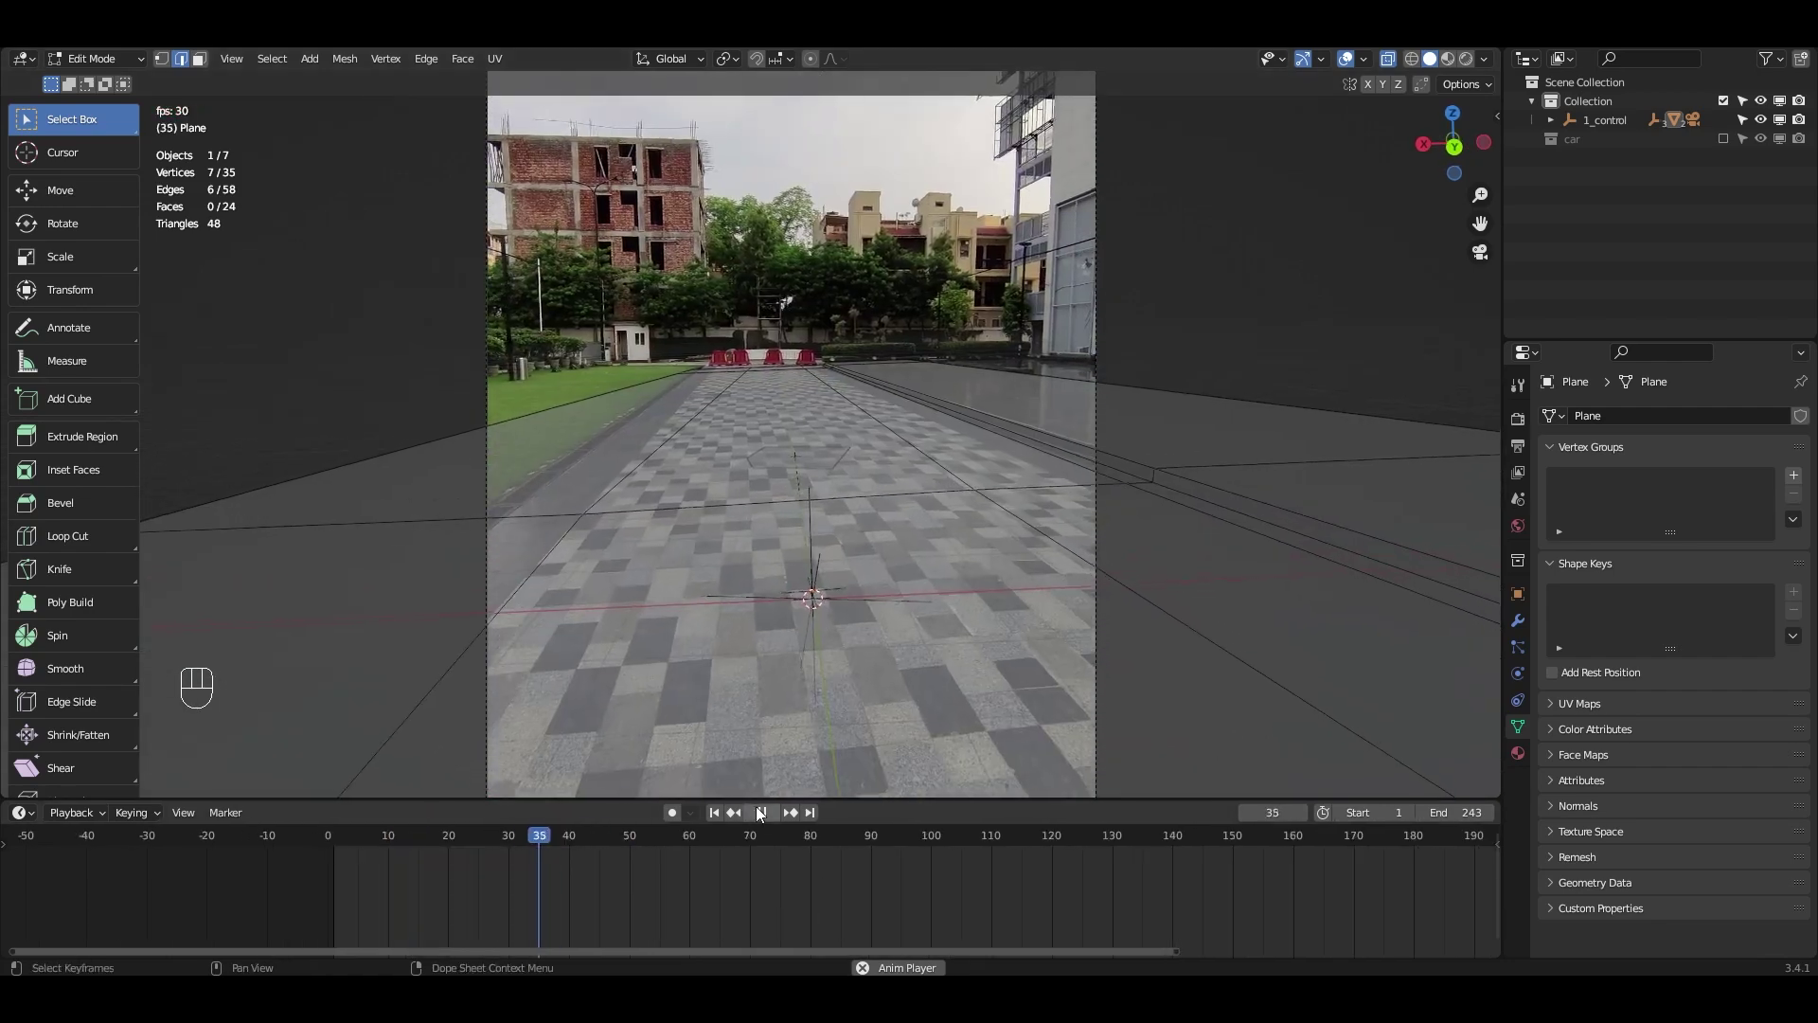
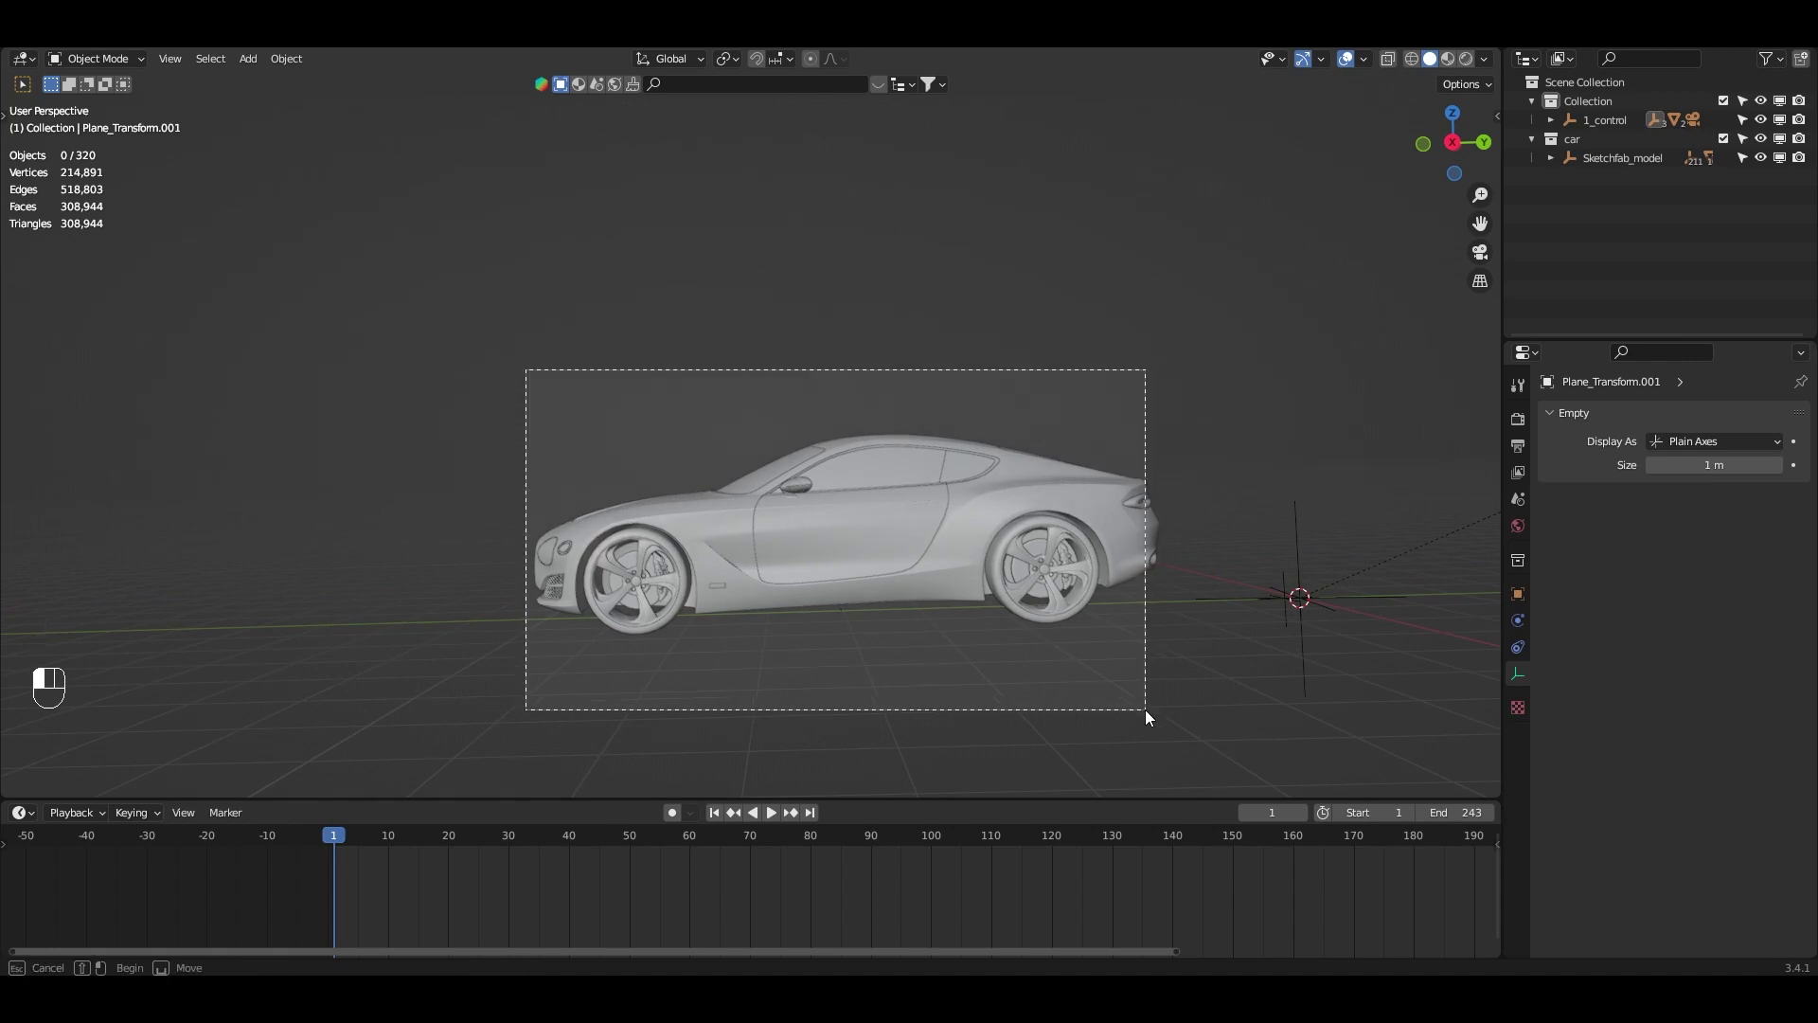
- Select the full Sketchfab_model hierarchy of the car in right orthographic view and clear its parenting while keeping the transformation
{"action": "left_click", "coordinate": [815, 629]}
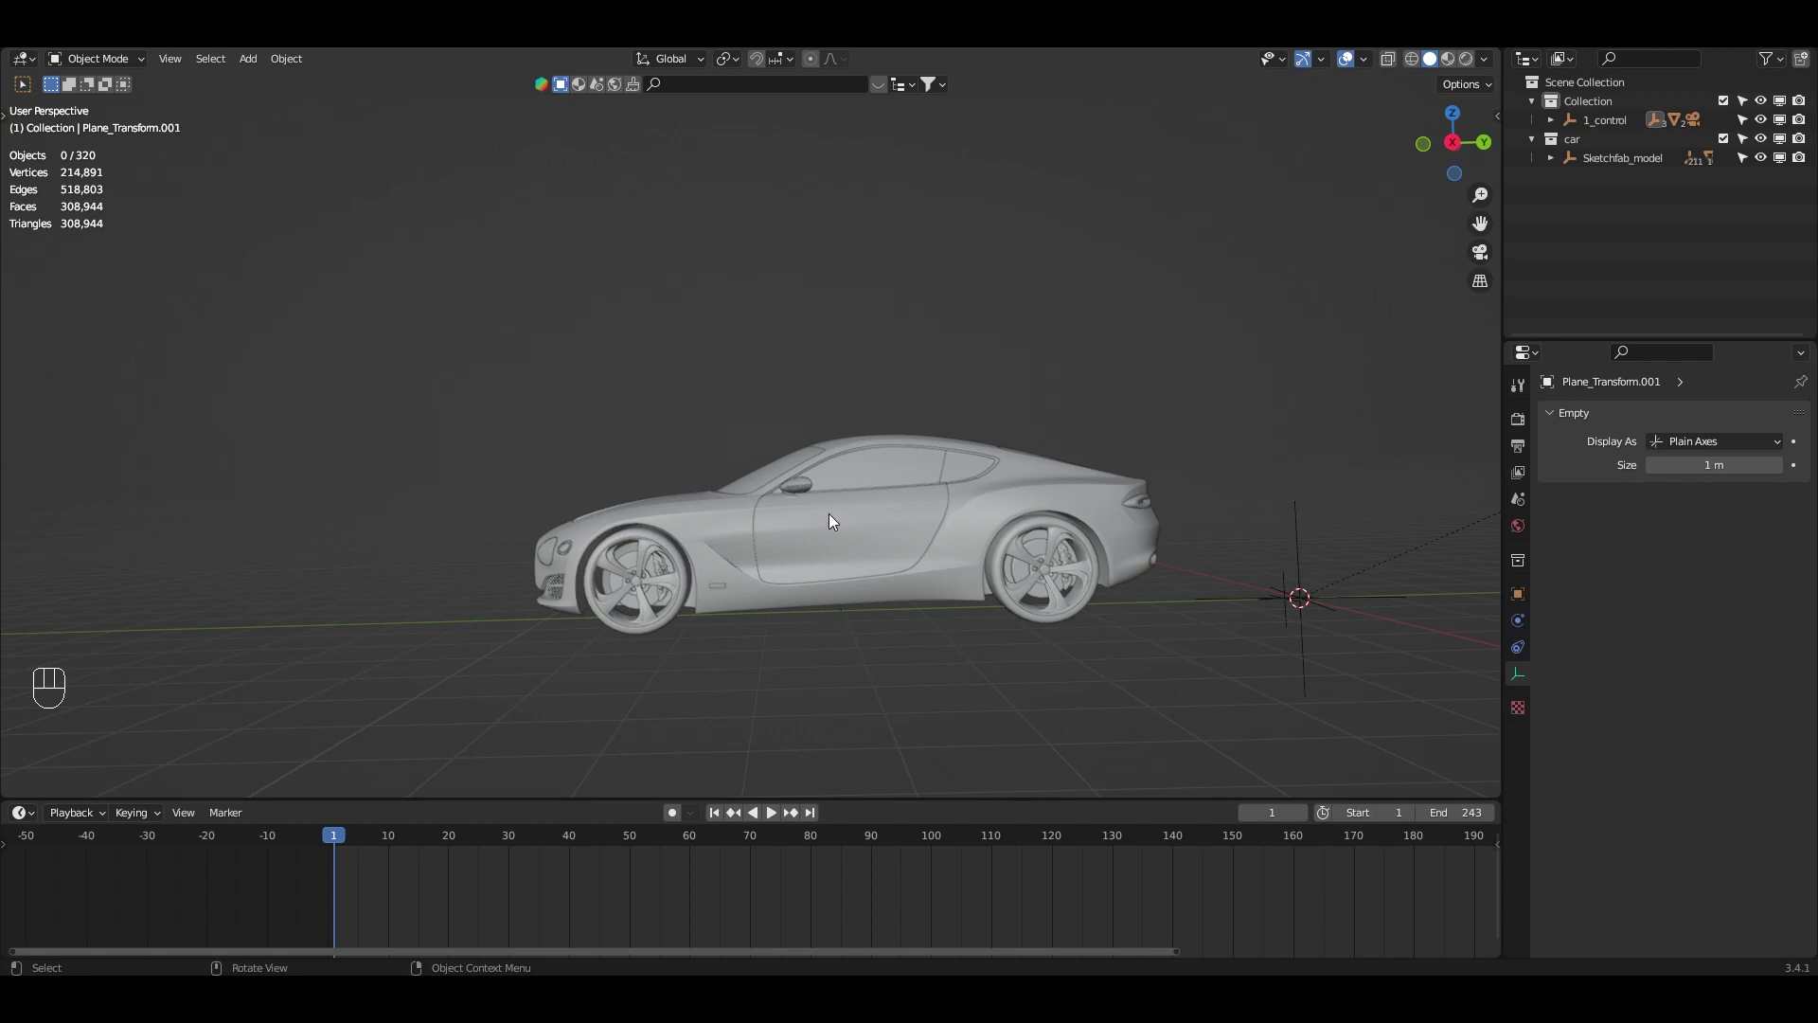
{"action": "middle_click_drag", "start_coordinate": [831, 559], "coordinate": [678, 599]}
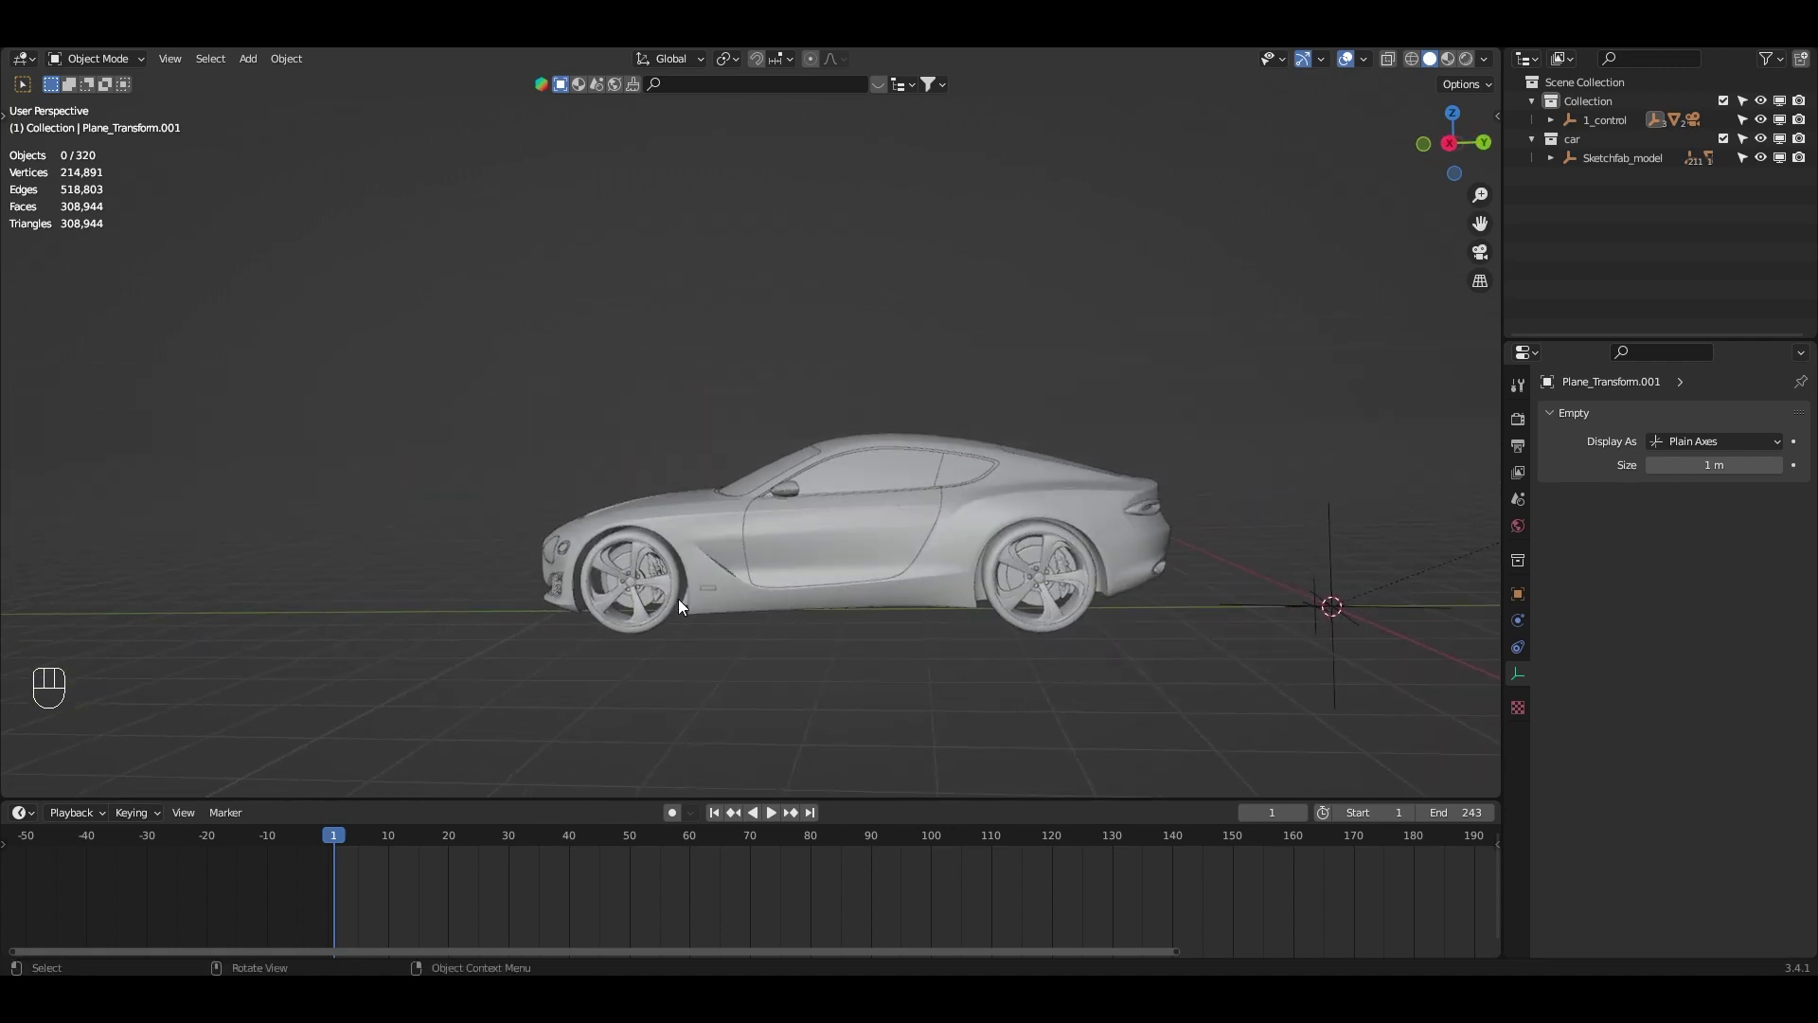
{"action": "key", "text": "KP_1"}
{"action": "key", "text": "KP_3"}
{"action": "left_click_drag", "start_coordinate": [380, 306], "coordinate": [1182, 759]}
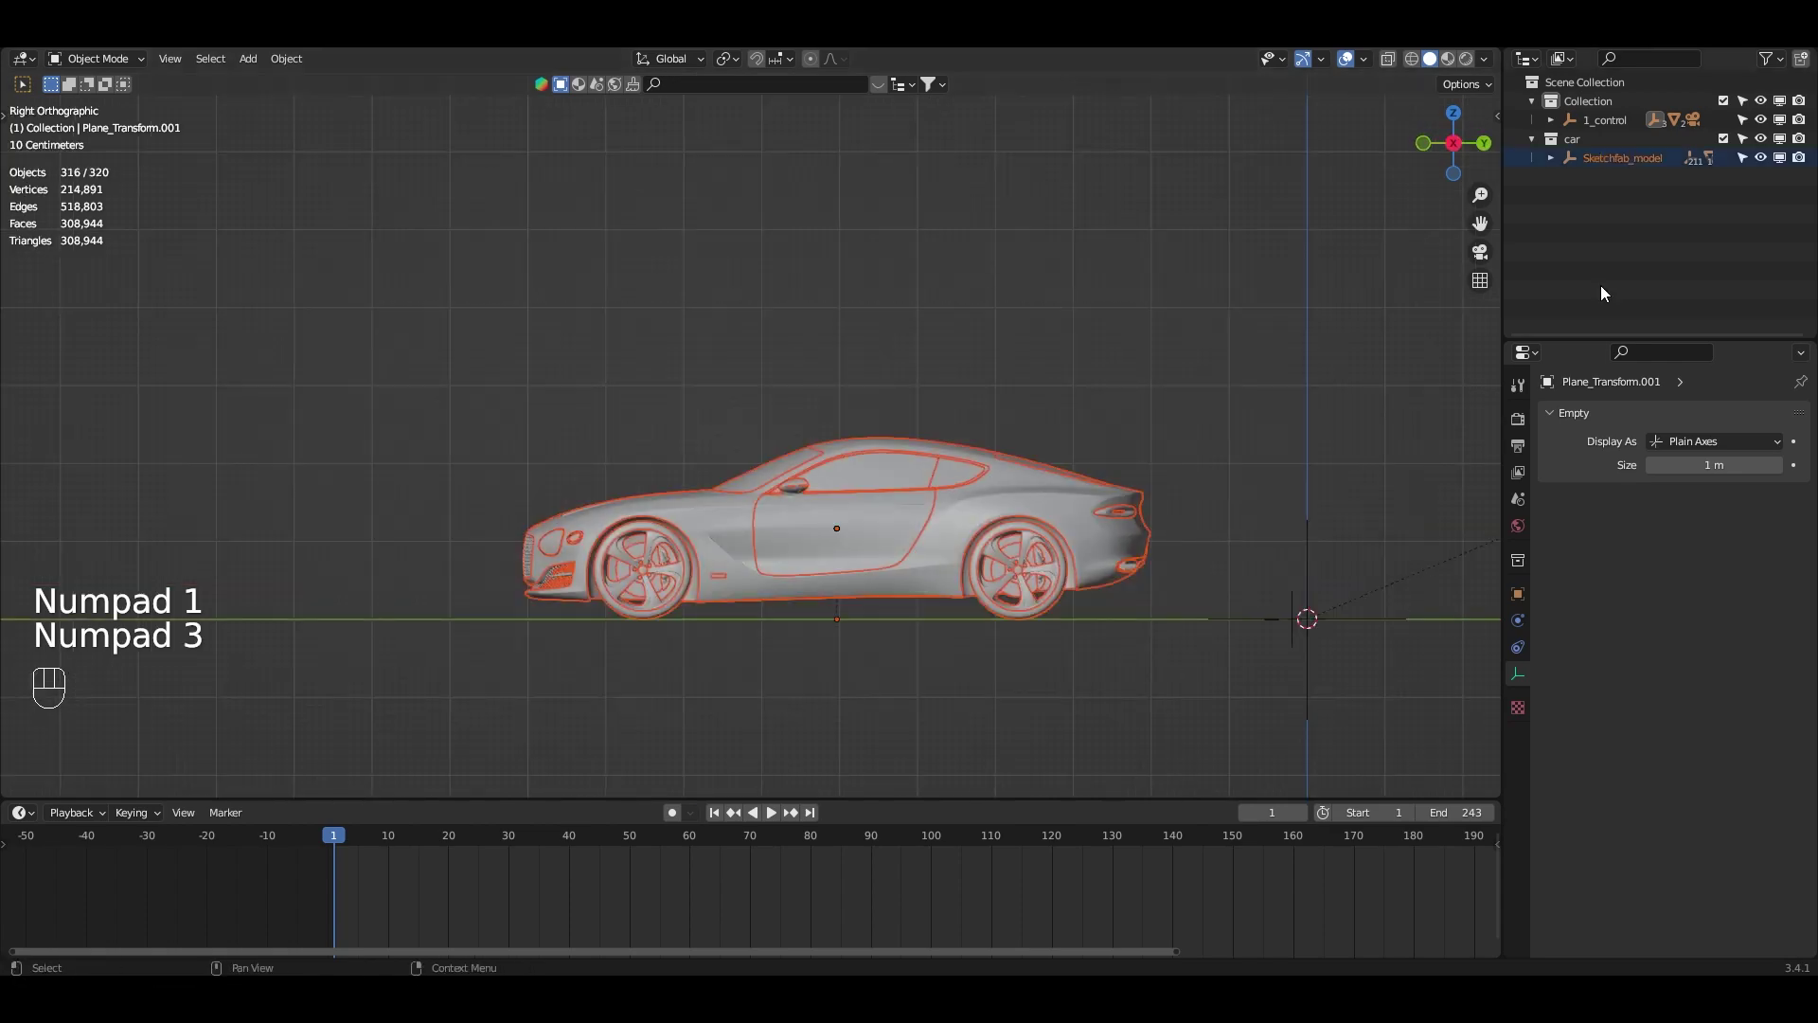
{"action": "left_click", "coordinate": [1632, 157]}
{"action": "right_click", "coordinate": [1632, 157]}
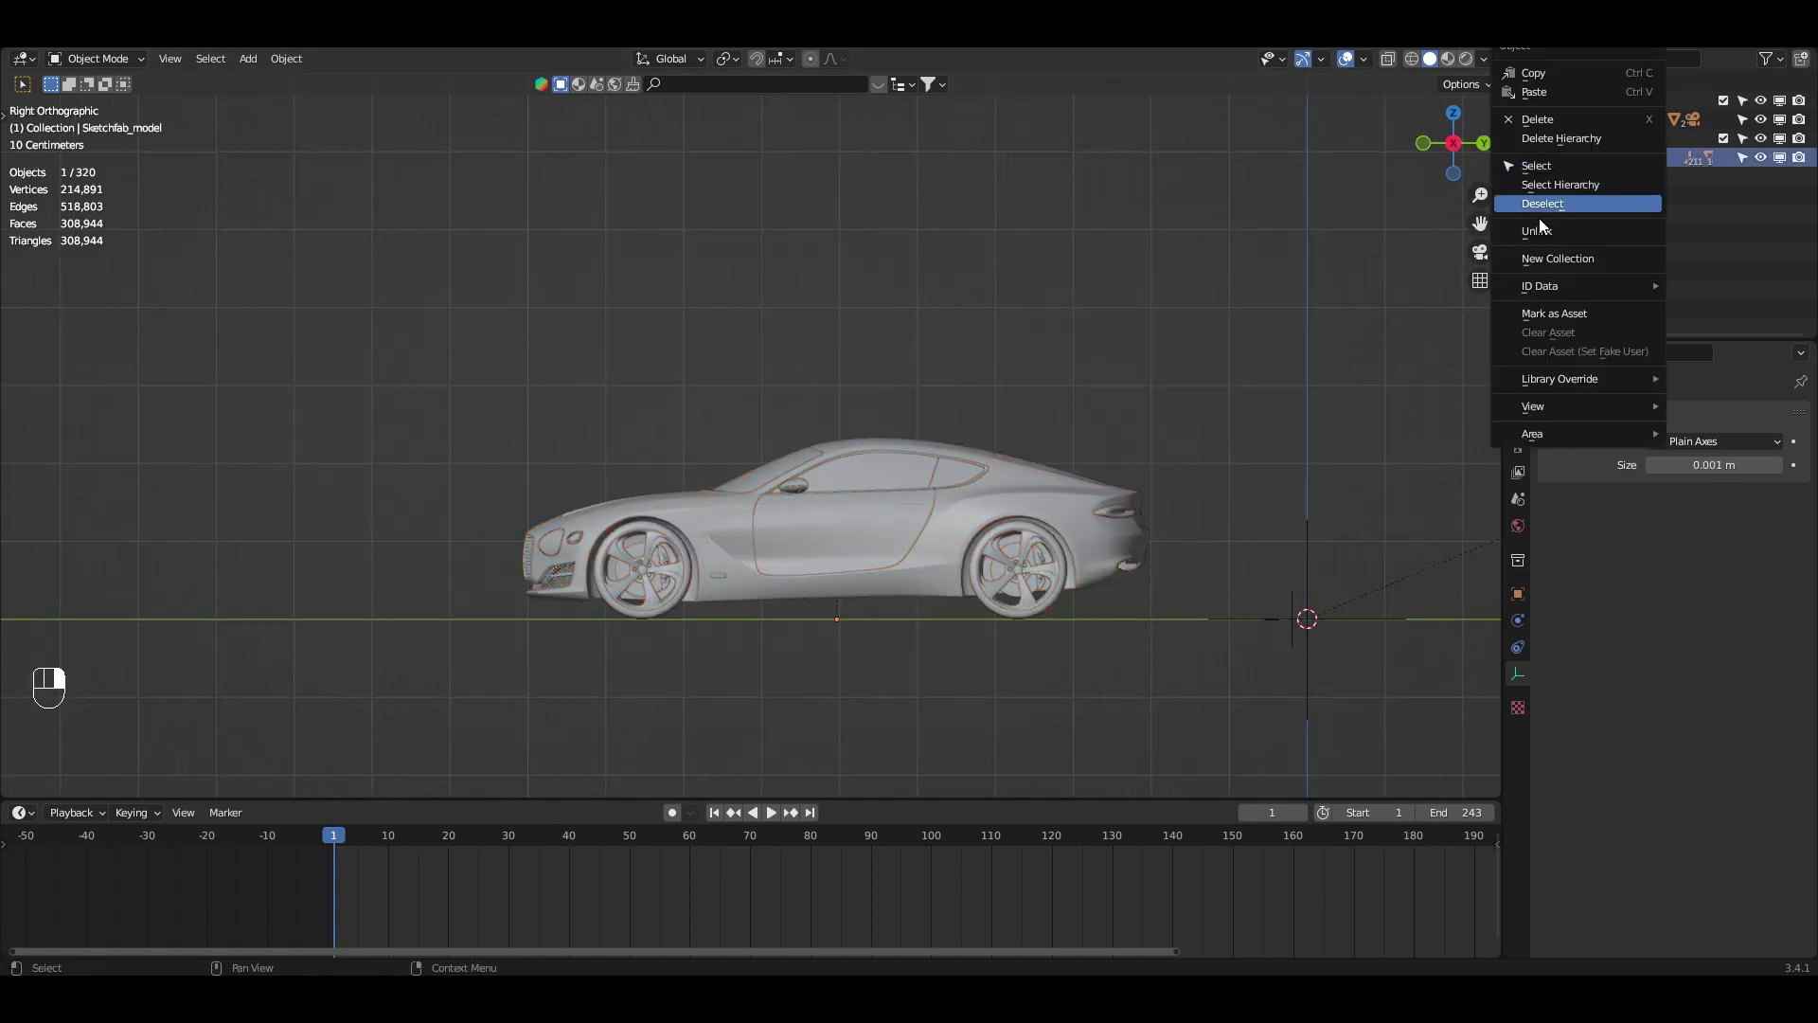
{"action": "left_click", "coordinate": [1597, 184]}
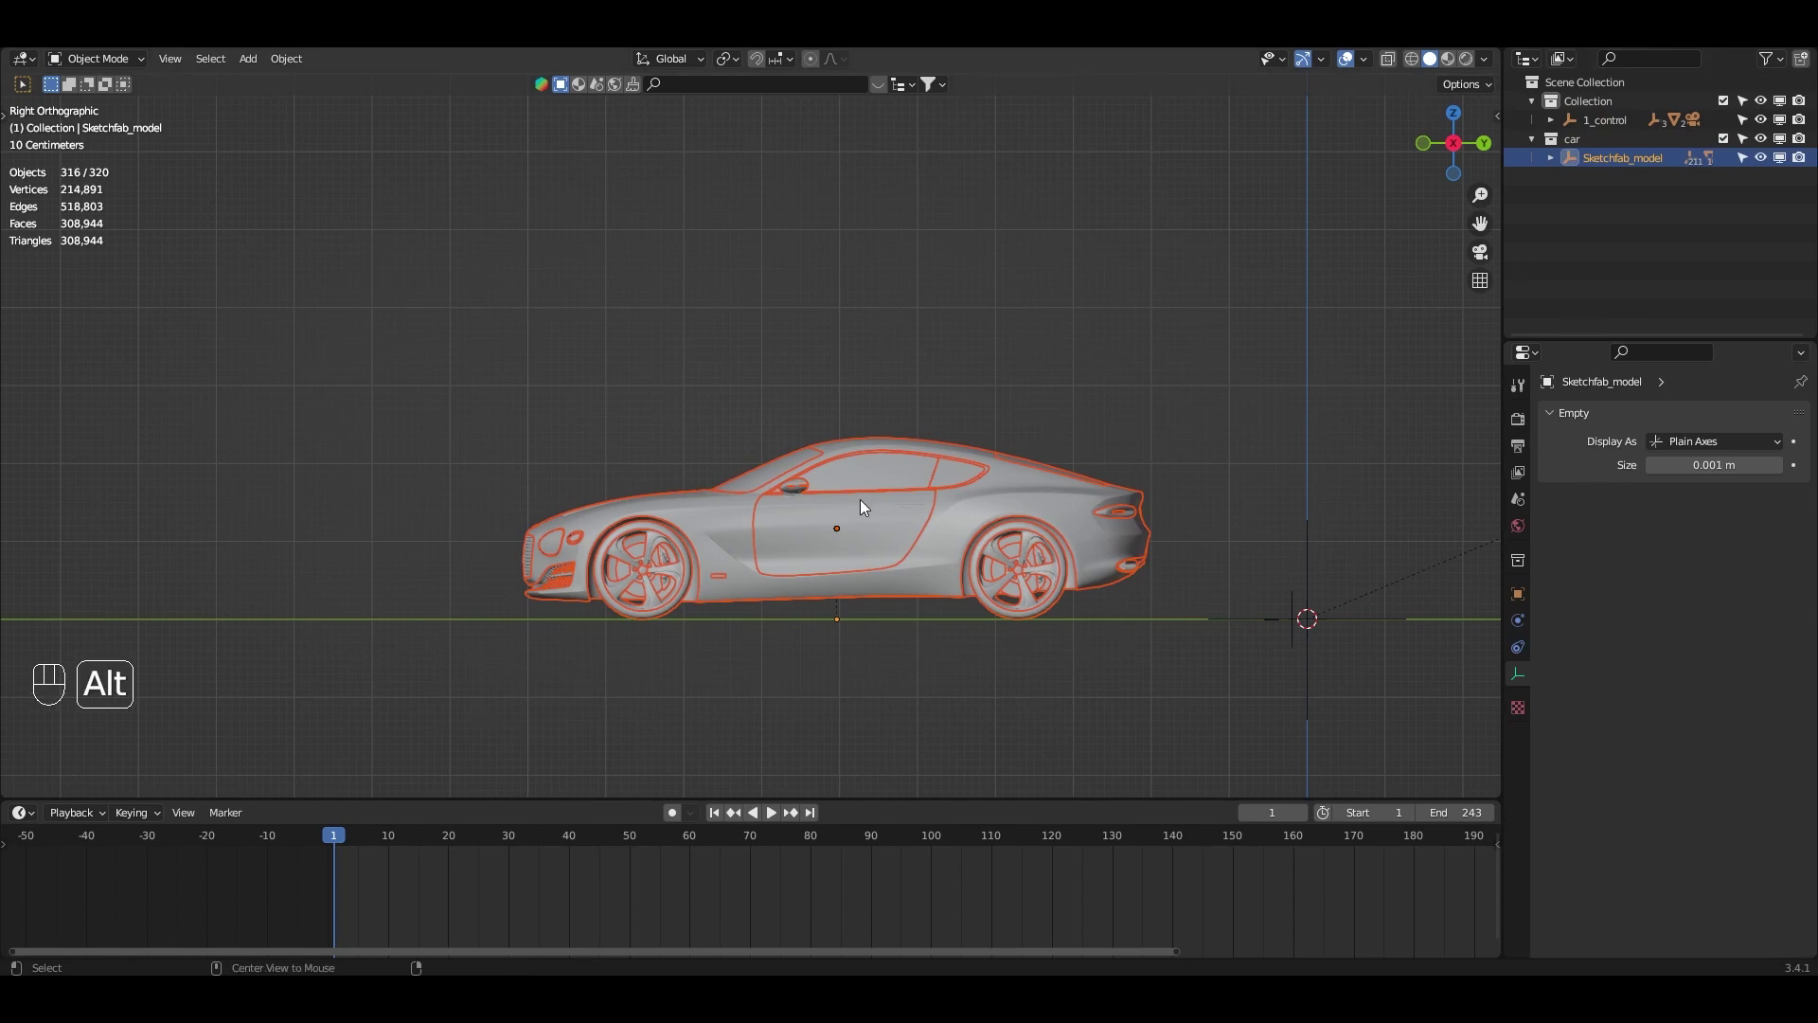
{"action": "key", "text": "alt+p"}
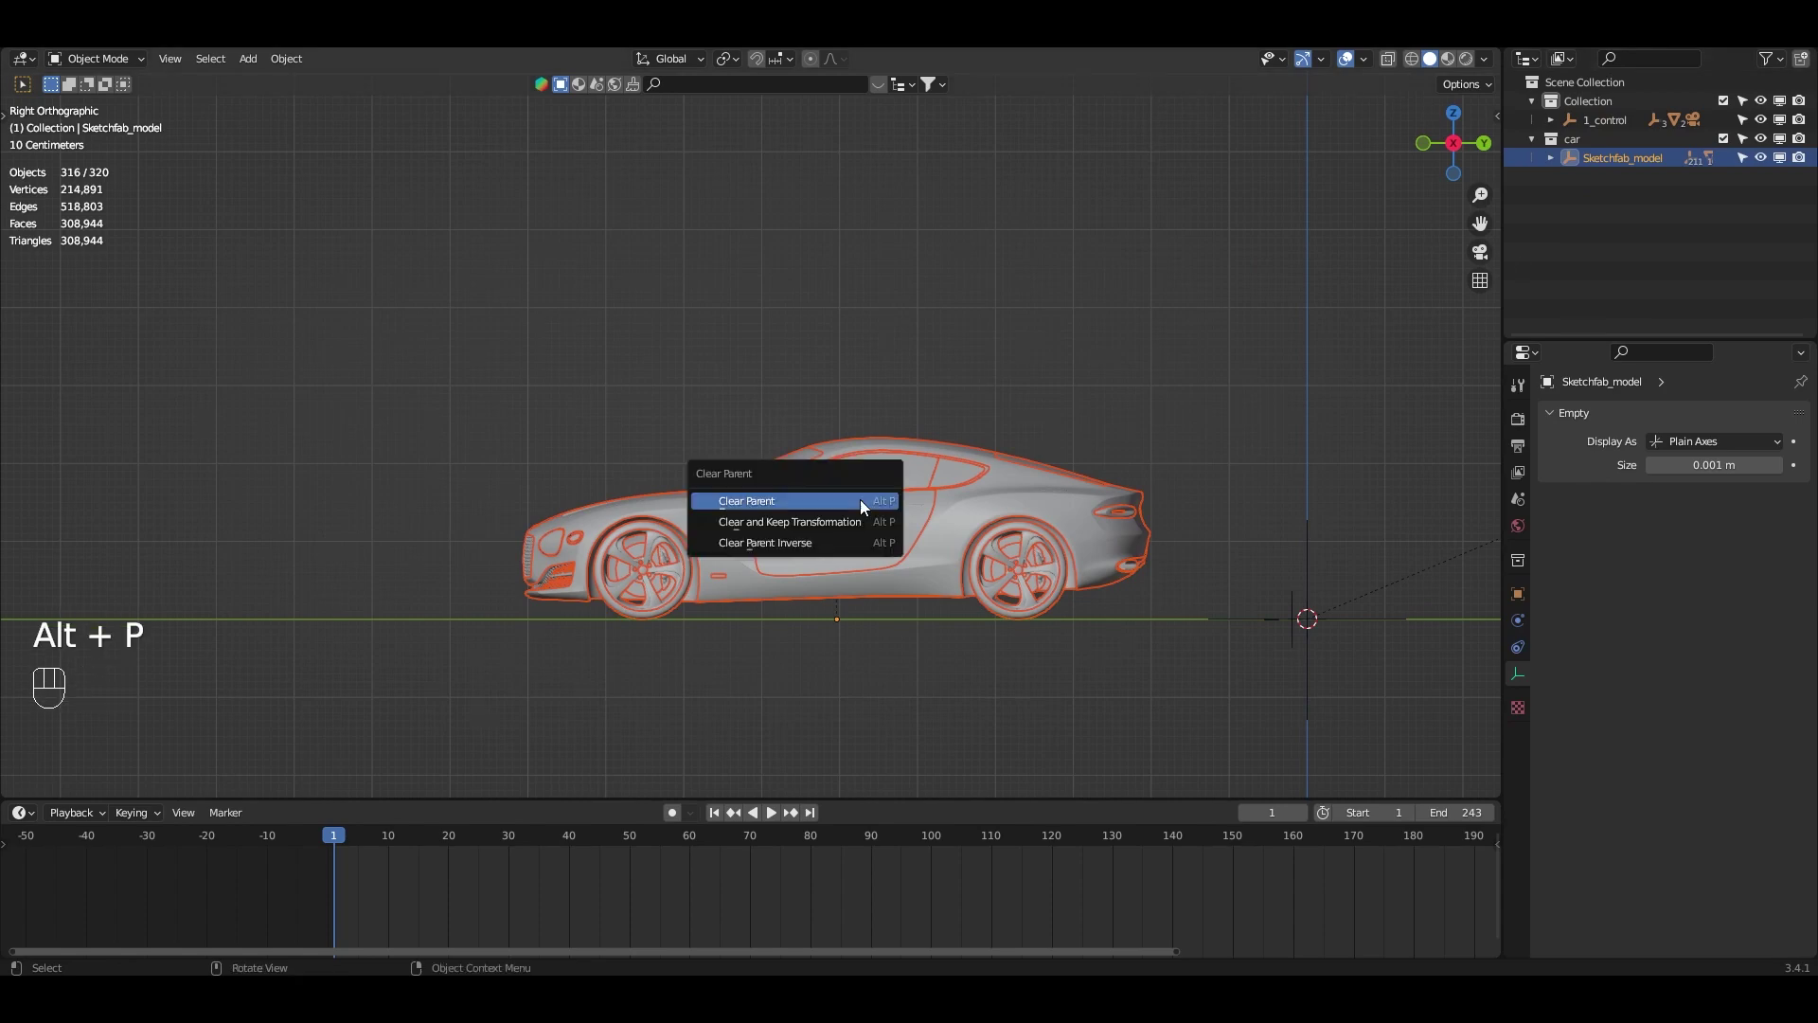
{"action": "left_click", "coordinate": [790, 521]}
- Delete the leftover empties in the car collection, including Body_1 through Interior_96, keeping only the mesh objects
{"action": "left_click_drag", "start_coordinate": [1657, 340], "coordinate": [1685, 827]}
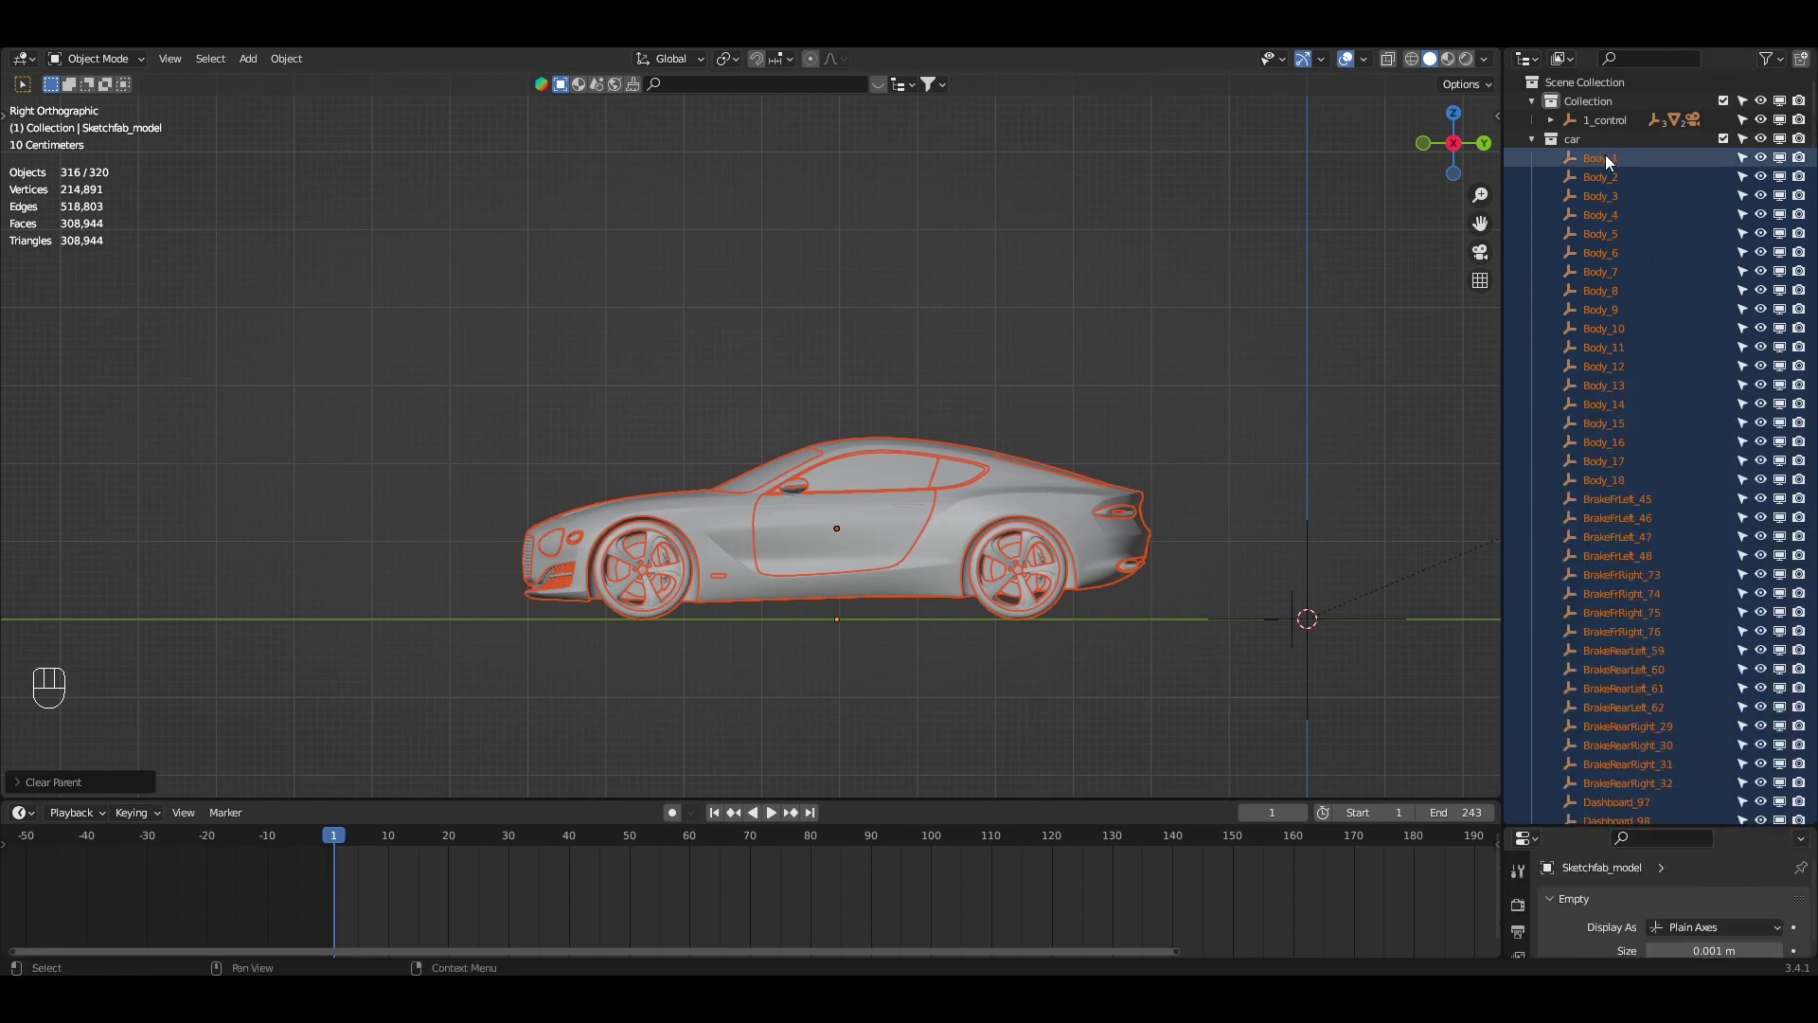
{"action": "left_click", "coordinate": [1632, 158]}
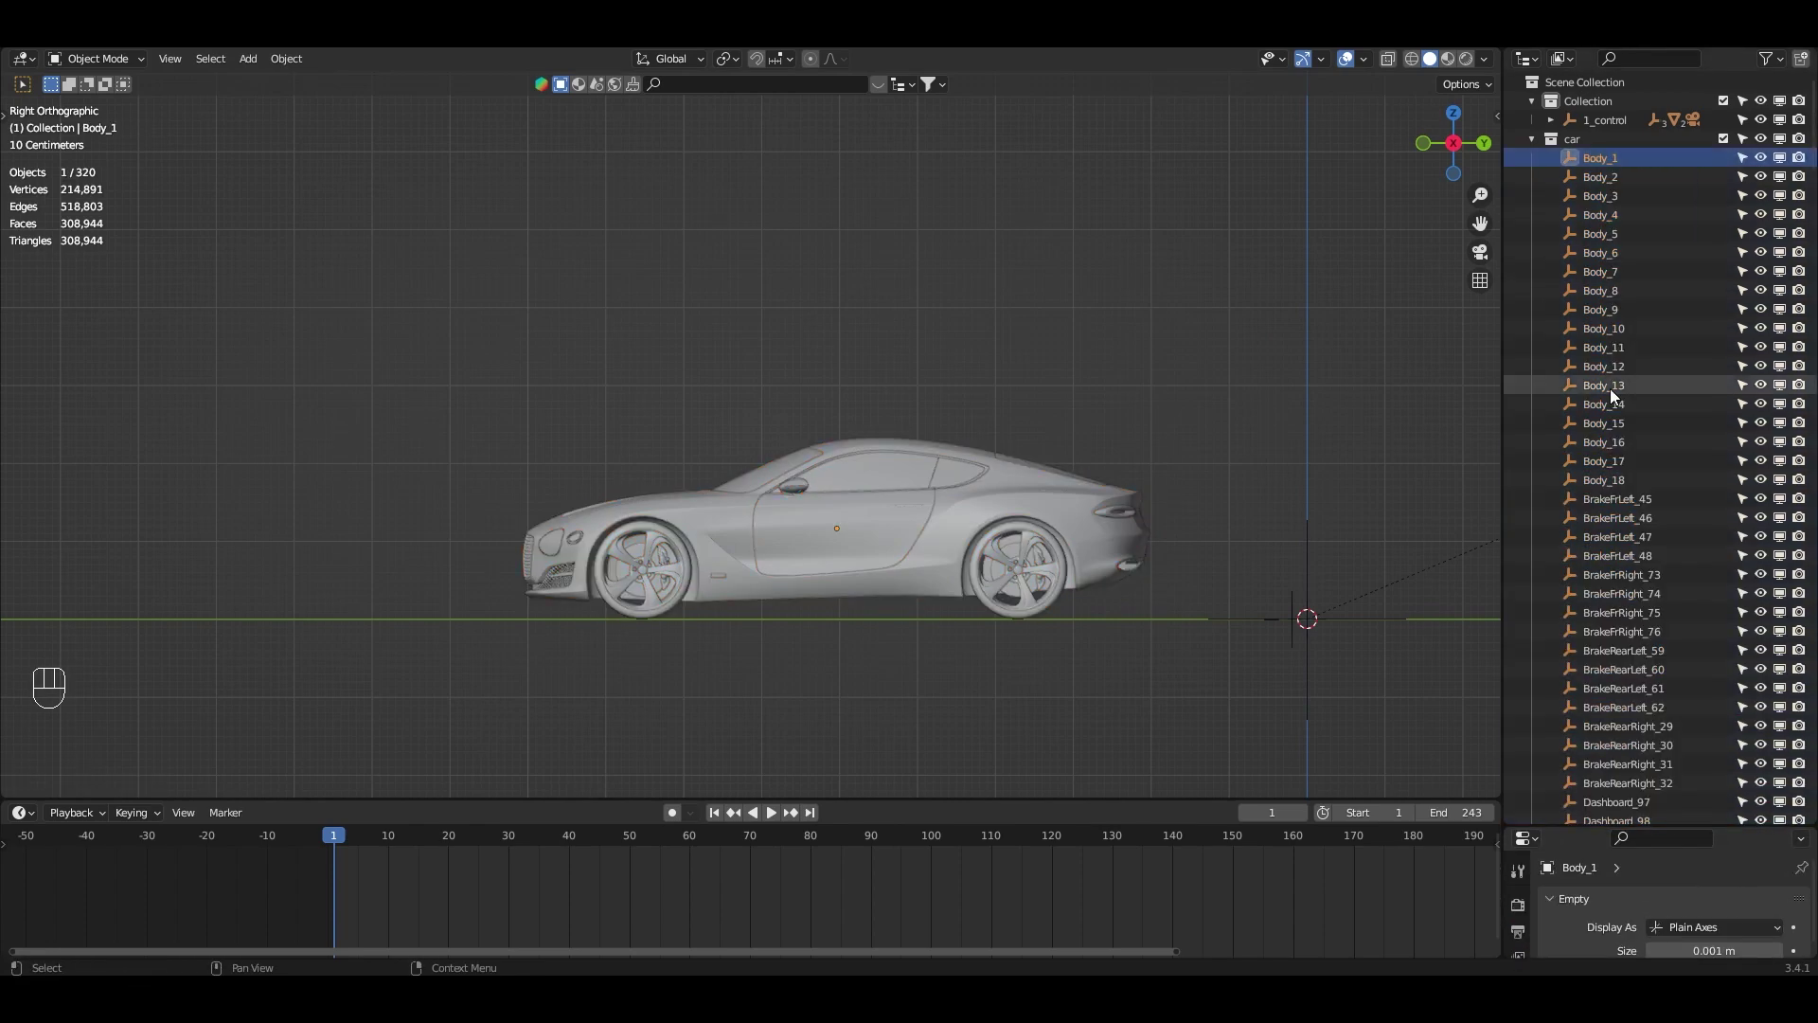
{"action": "scroll", "coordinate": [1603, 521], "scroll_direction": "down", "scroll_amount": 15}
{"action": "scroll", "coordinate": [1602, 549], "scroll_direction": "down", "scroll_amount": 10}
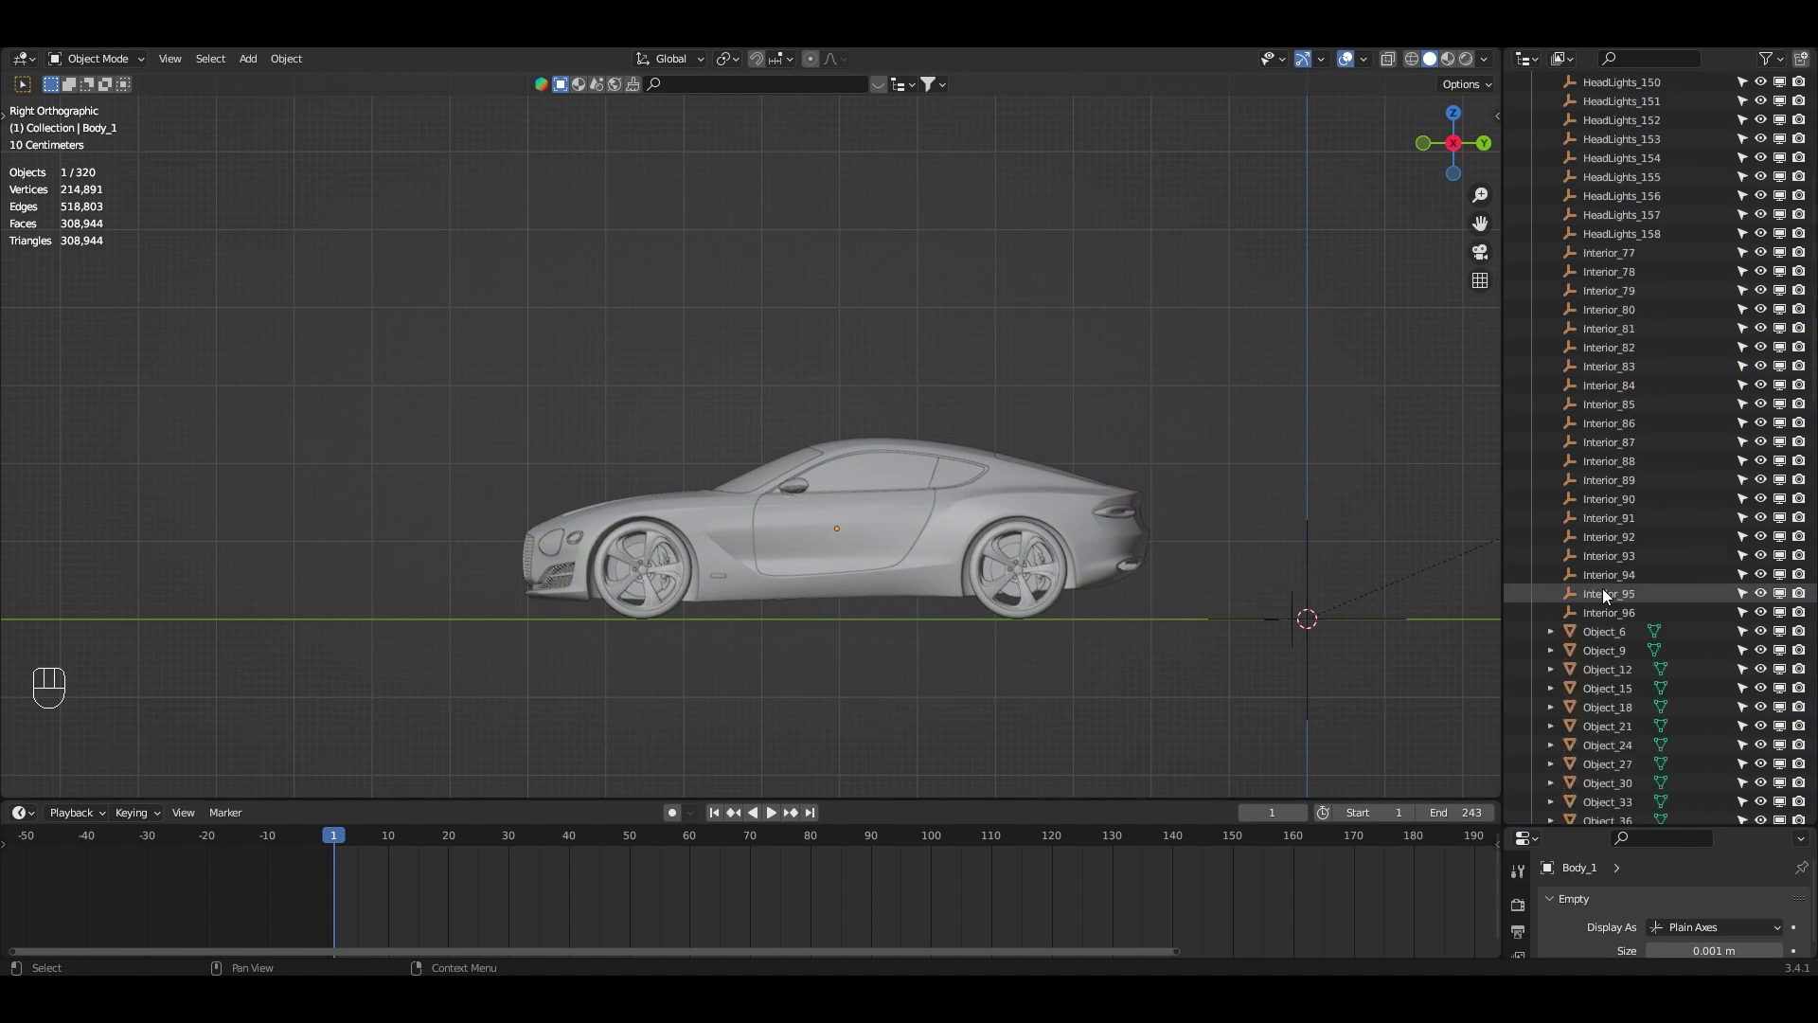
{"action": "left_click", "coordinate": [1593, 611], "text": "shift"}
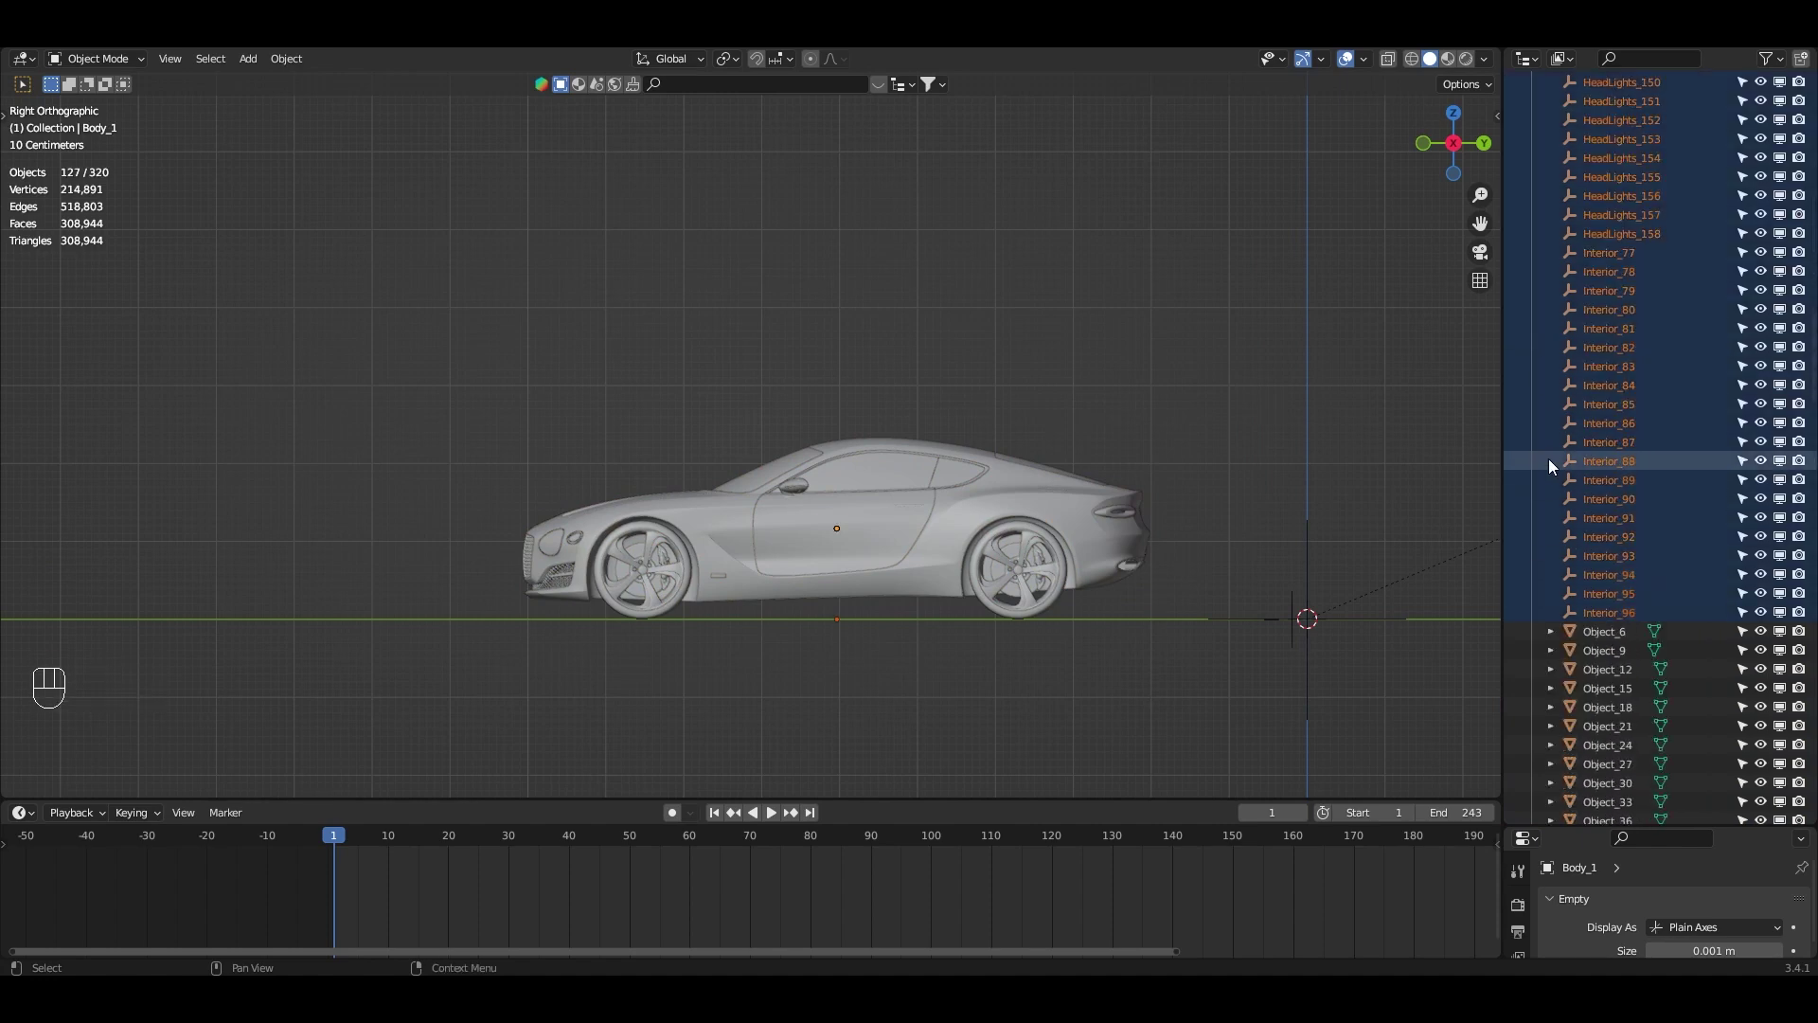
{"action": "key", "text": "Delete"}
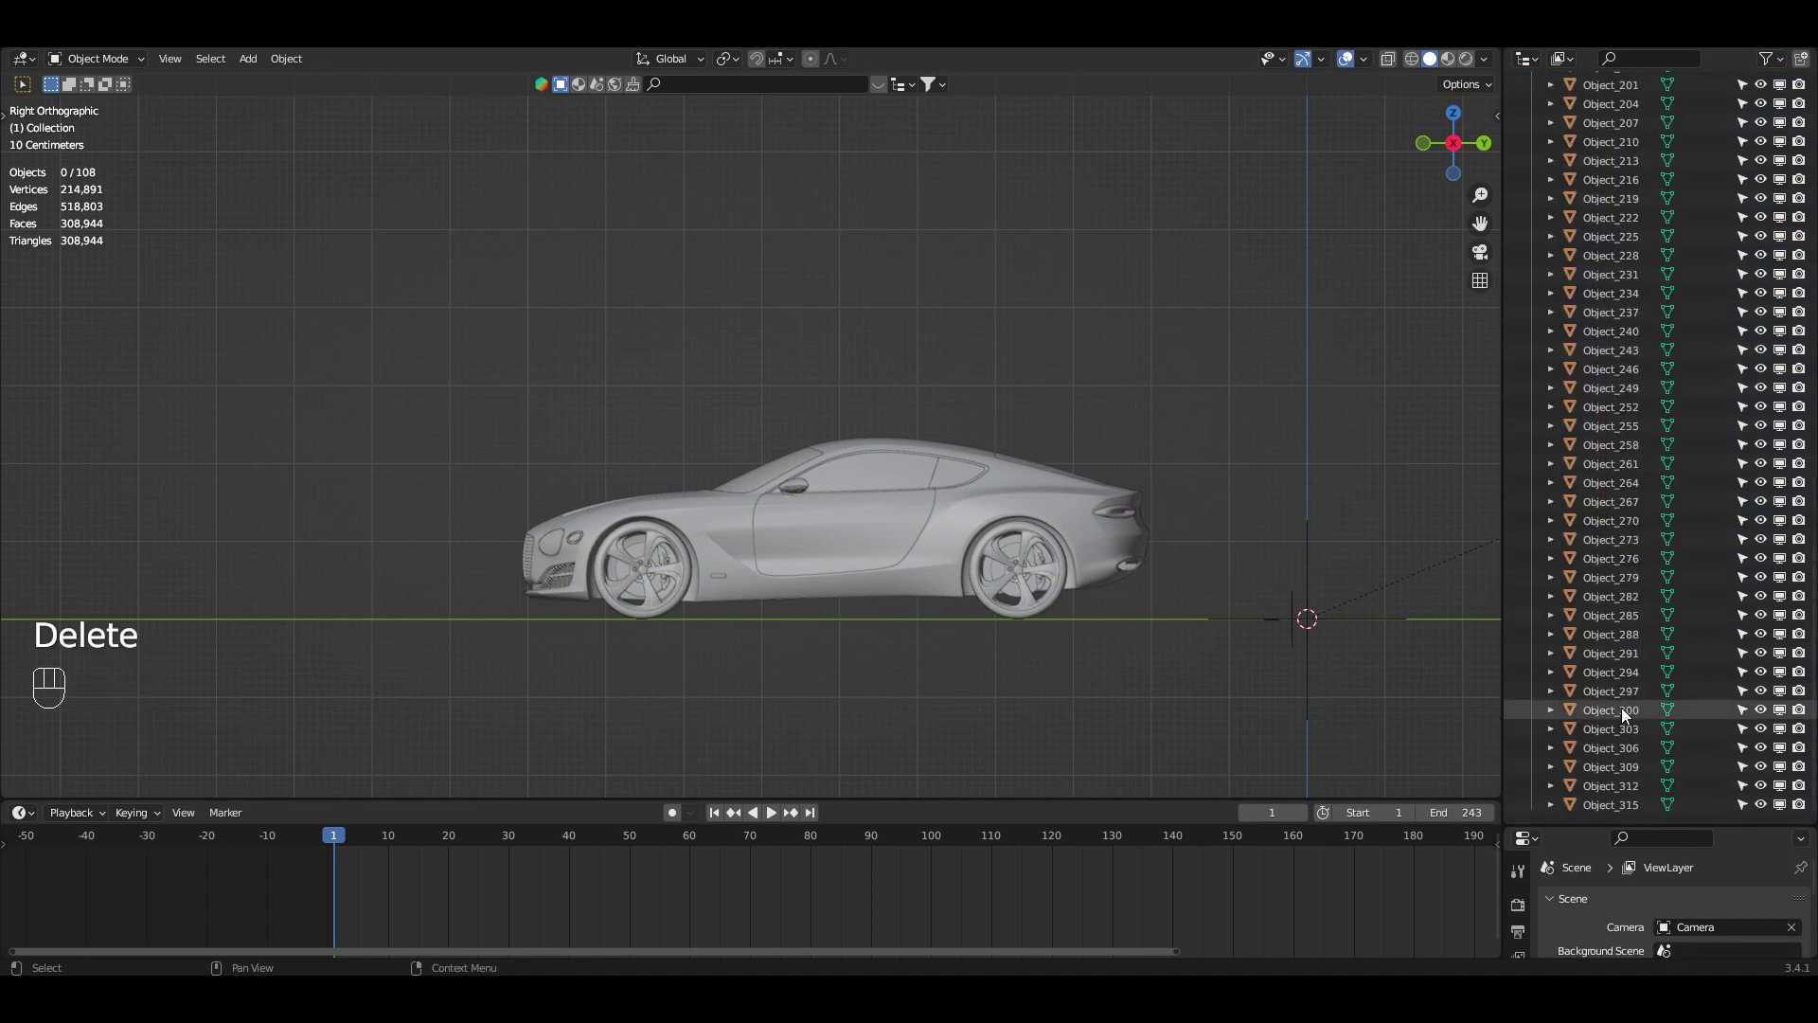
{"action": "scroll", "coordinate": [1634, 653], "scroll_direction": "up", "scroll_amount": 20}
- Turn on X-ray, box-select the car body between the wheels, and test the selection with a move that is undone
{"action": "left_click", "coordinate": [1388, 59]}
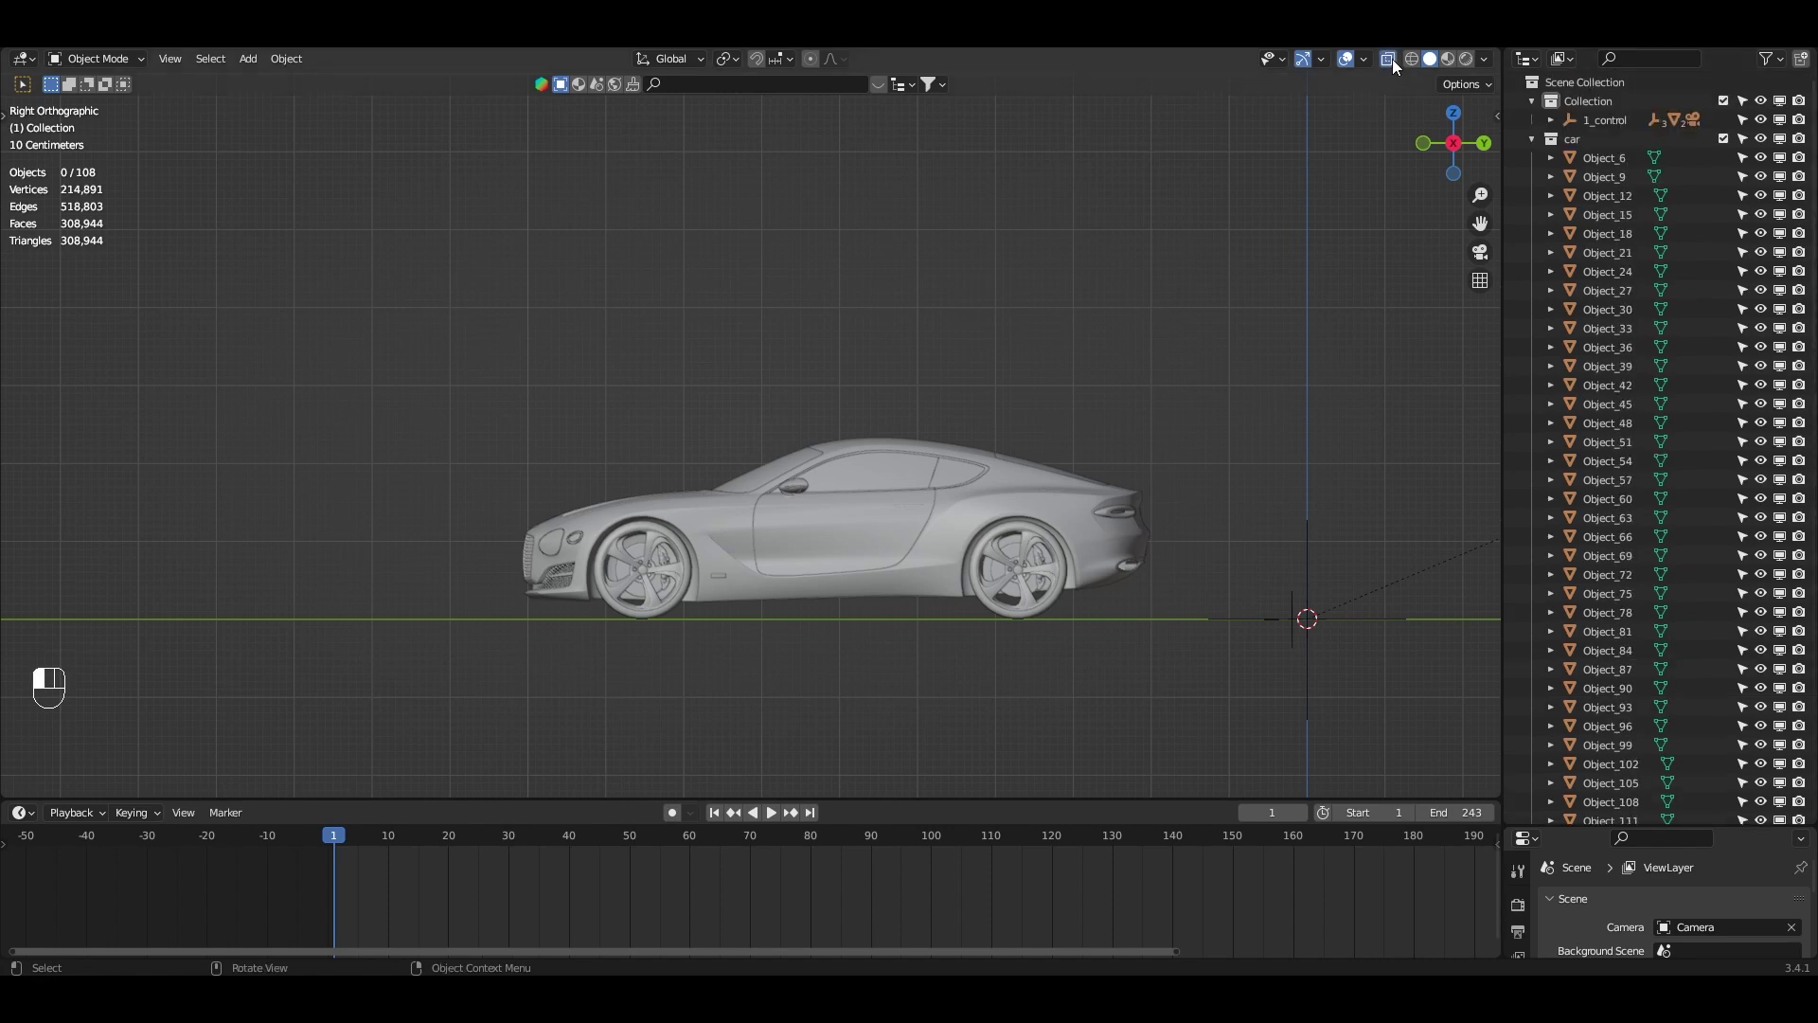
{"action": "scroll", "coordinate": [1116, 385], "scroll_direction": "down", "scroll_amount": 2, "text": "shift"}
{"action": "scroll", "coordinate": [1064, 407], "scroll_direction": "up", "scroll_amount": 2}
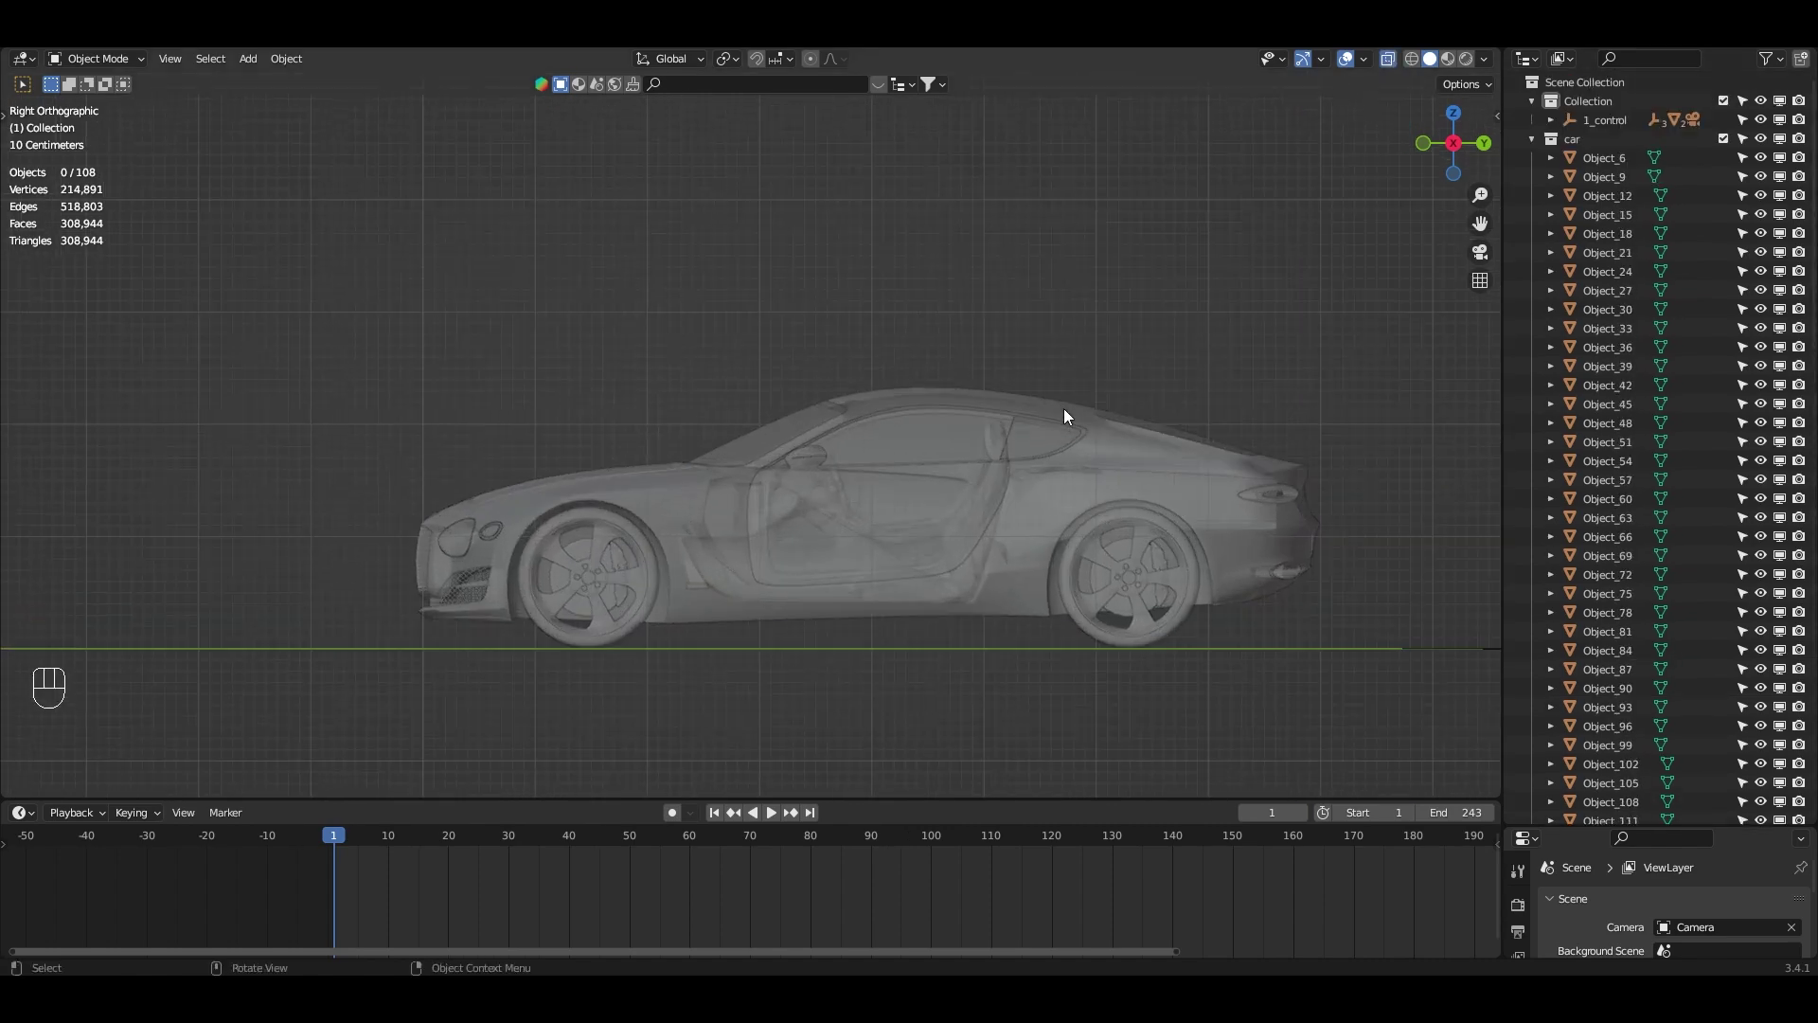
{"action": "scroll", "coordinate": [1004, 369], "scroll_direction": "down", "scroll_amount": 2, "text": "shift"}
{"action": "left_click_drag", "start_coordinate": [611, 208], "coordinate": [902, 602]}
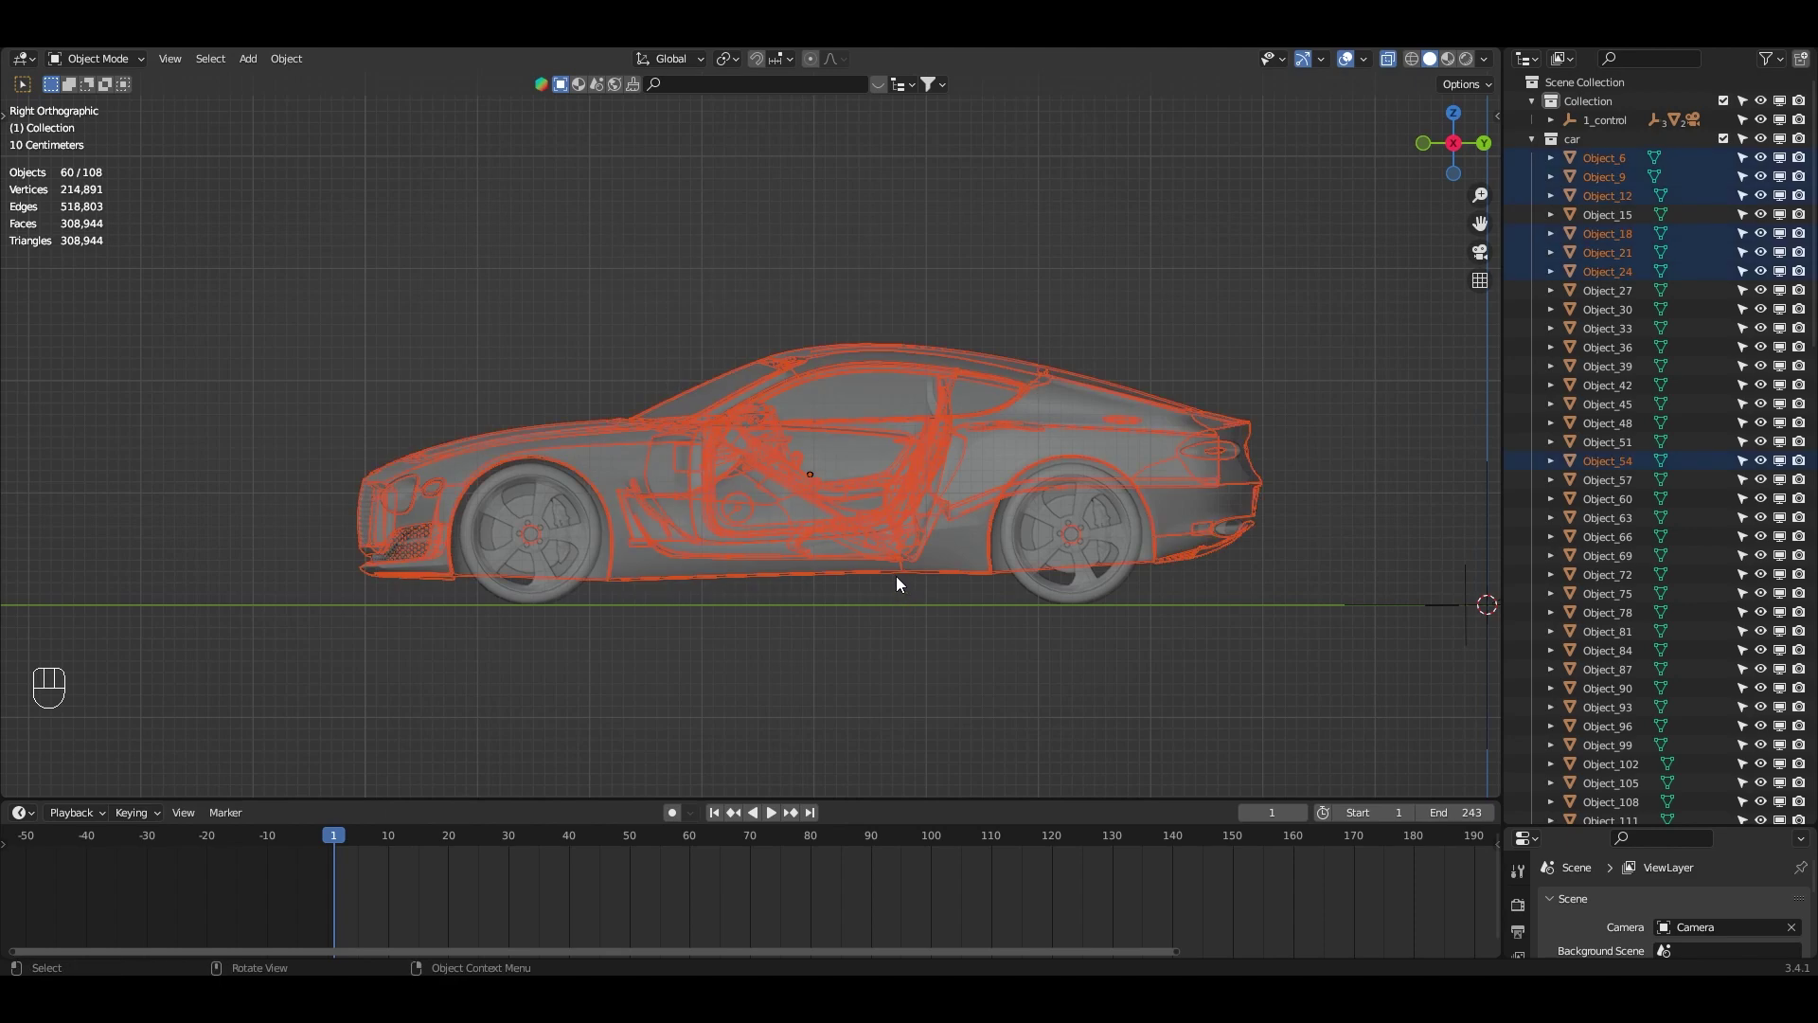
{"action": "left_click_drag", "start_coordinate": [664, 174], "coordinate": [914, 615]}
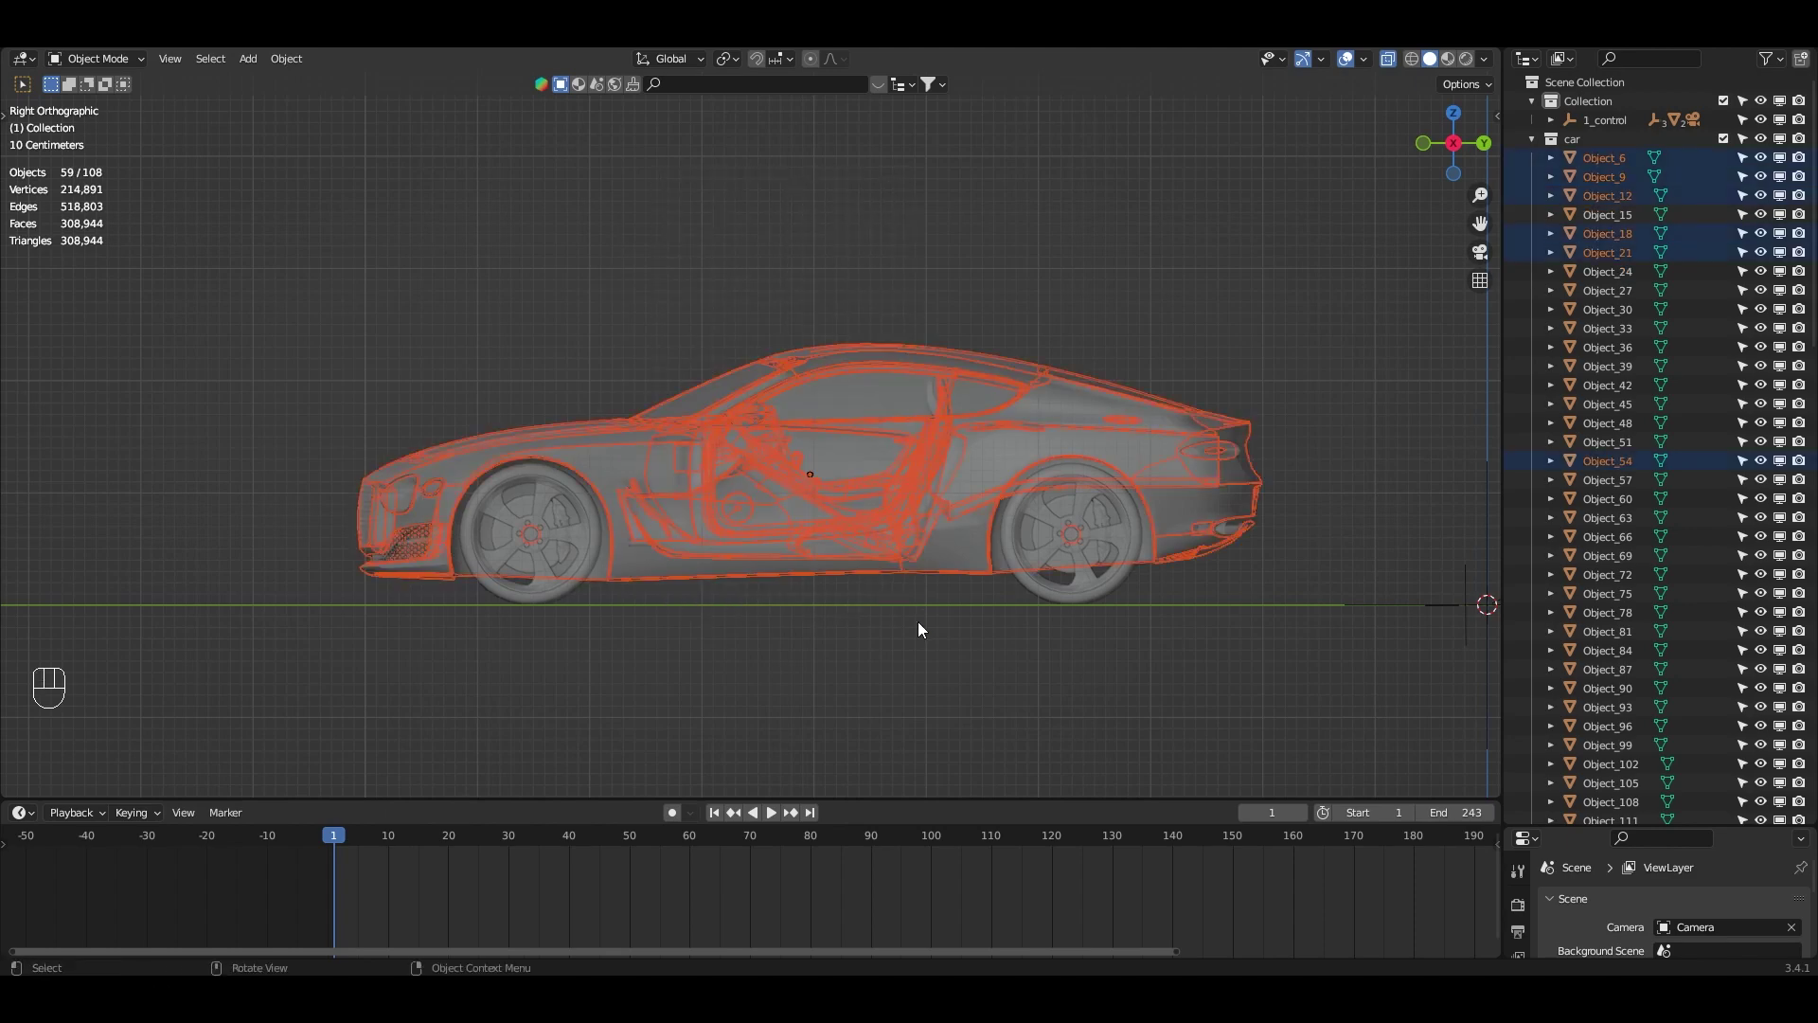
{"action": "key", "text": "g"}
{"action": "left_click", "coordinate": [871, 299]}
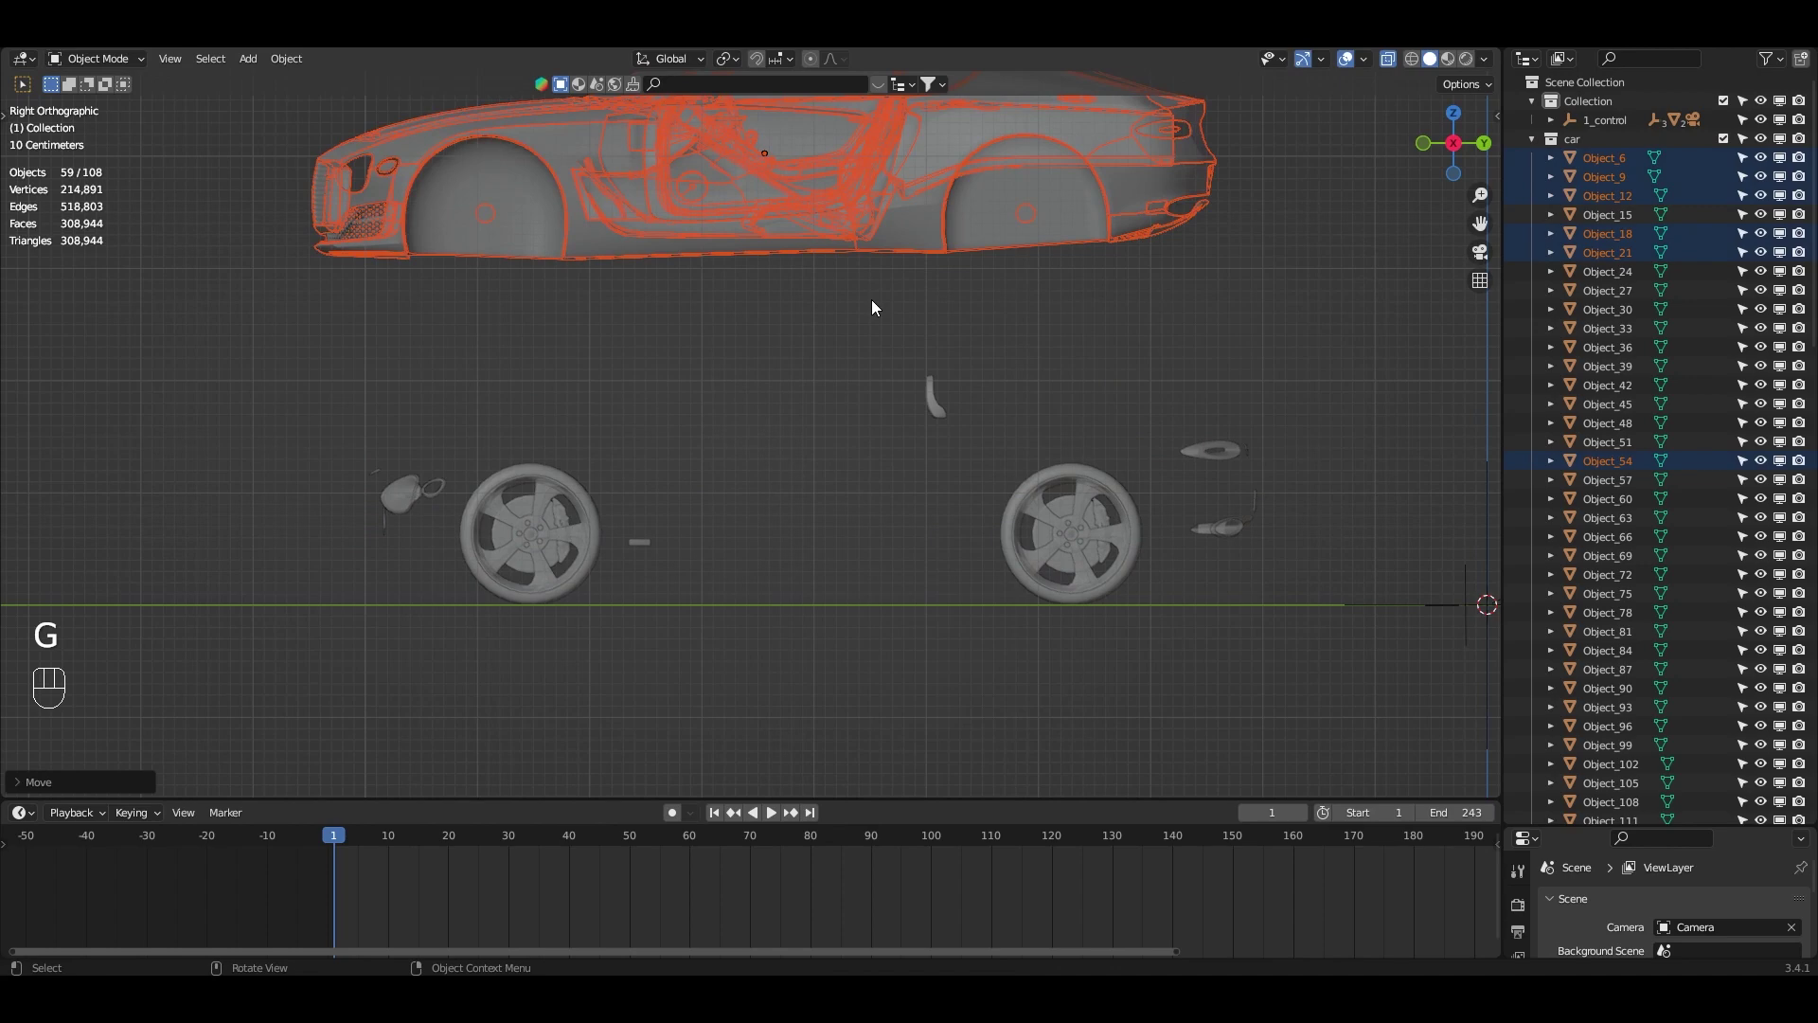
{"action": "key", "text": "ctrl+z"}
- Add the remaining lights and trim to the body selection, exclude the 1_control hierarchy, and test the selection with moves that are undone
{"action": "left_click_drag", "start_coordinate": [843, 250], "coordinate": [938, 378], "text": "shift"}
{"action": "left_click_drag", "start_coordinate": [1352, 397], "coordinate": [1227, 631], "text": "shift"}
{"action": "left_click_drag", "start_coordinate": [318, 392], "coordinate": [415, 602], "text": "shift"}
{"action": "key", "text": "g"}
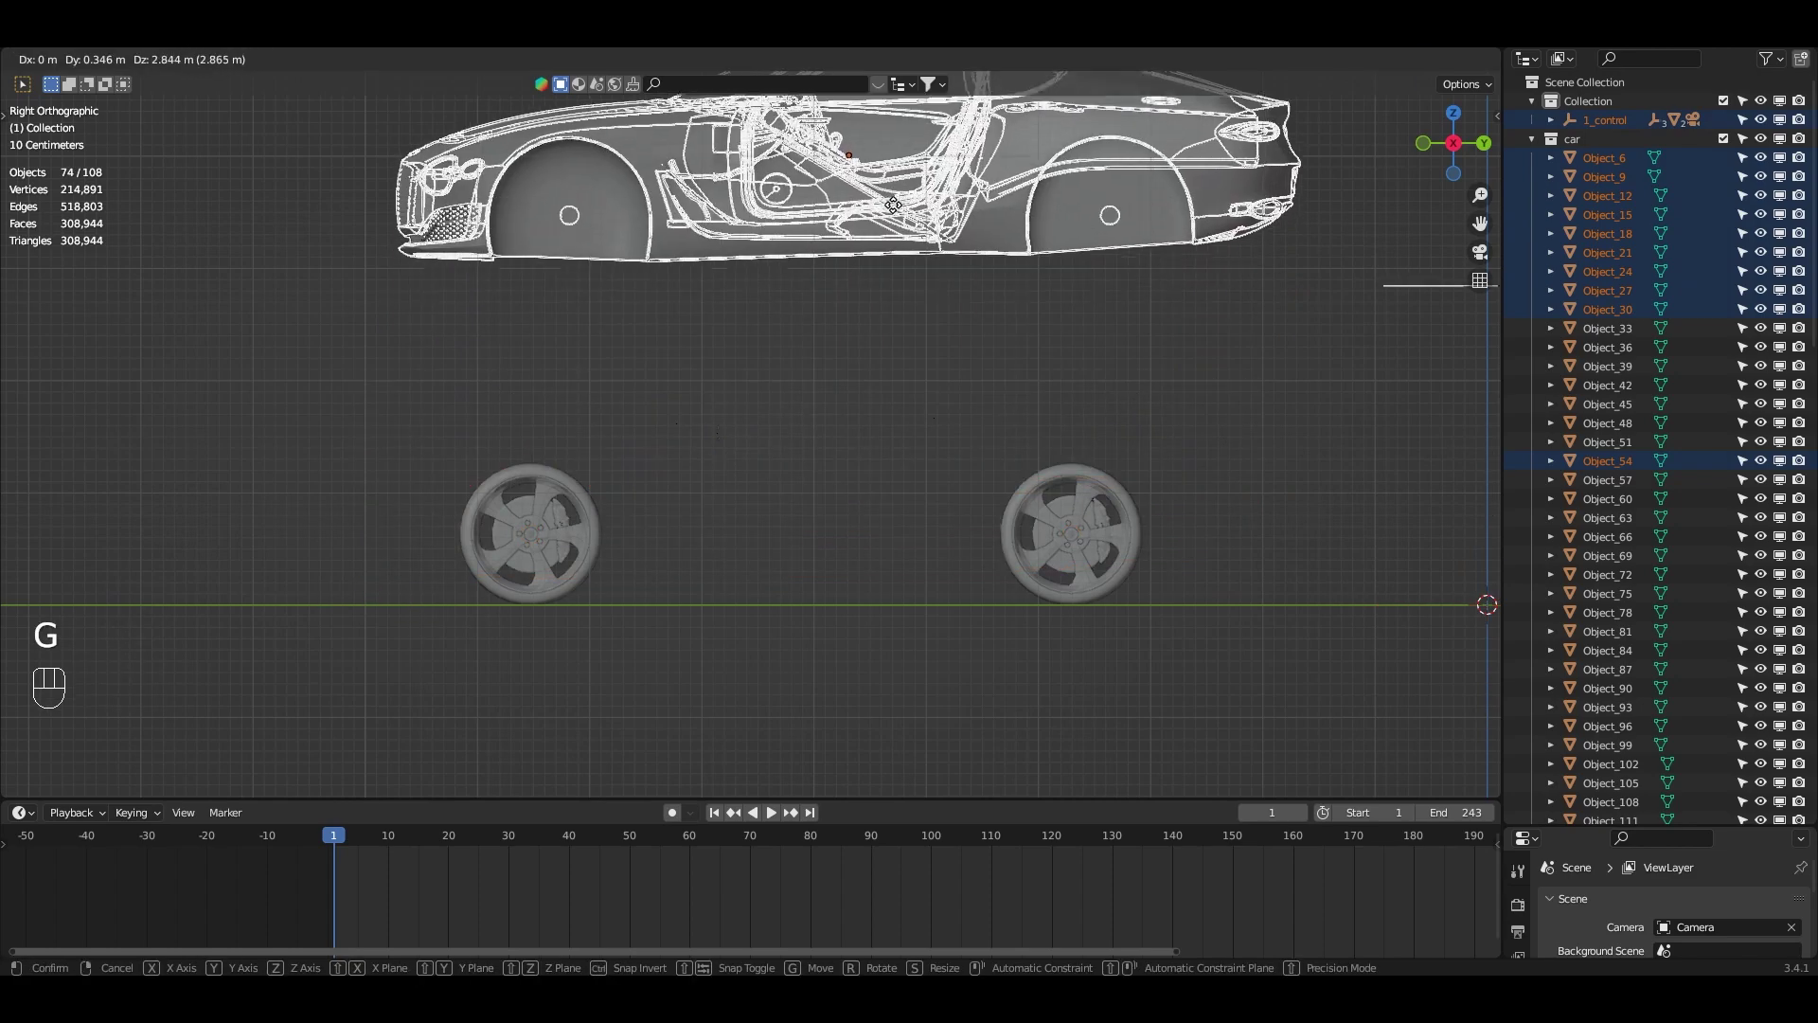
{"action": "left_click", "coordinate": [826, 339], "text": "ctrl"}
{"action": "key", "text": "ctrl+z"}
{"action": "middle_click_drag", "start_coordinate": [1036, 487], "coordinate": [972, 507], "text": "shift"}
{"action": "key", "text": "g"}
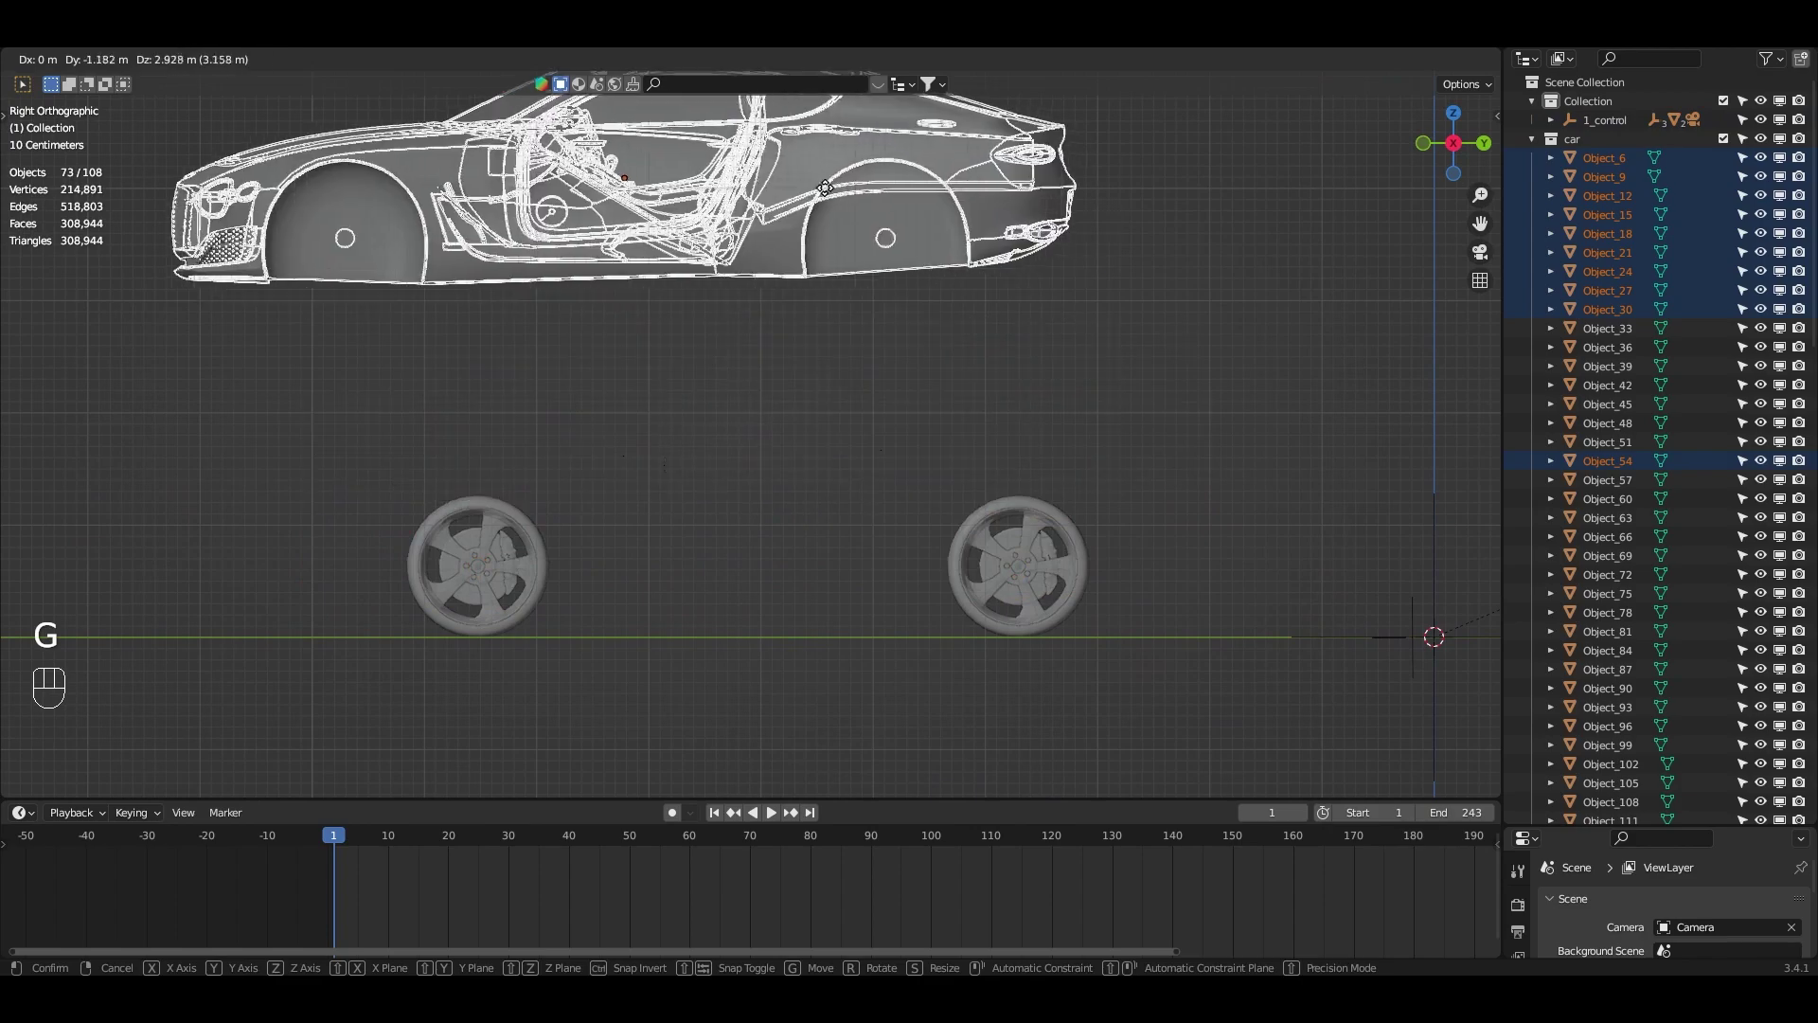
{"action": "left_click", "coordinate": [980, 446], "text": "ctrl"}
{"action": "middle_click_drag", "start_coordinate": [979, 446], "coordinate": [873, 538]}
{"action": "key", "text": "ctrl+z"}
- Add the remaining door and body parts to the selection and join everything except the wheels into one object
{"action": "left_click", "coordinate": [781, 493], "text": "shift"}
{"action": "middle_click_drag", "start_coordinate": [781, 492], "coordinate": [820, 542]}
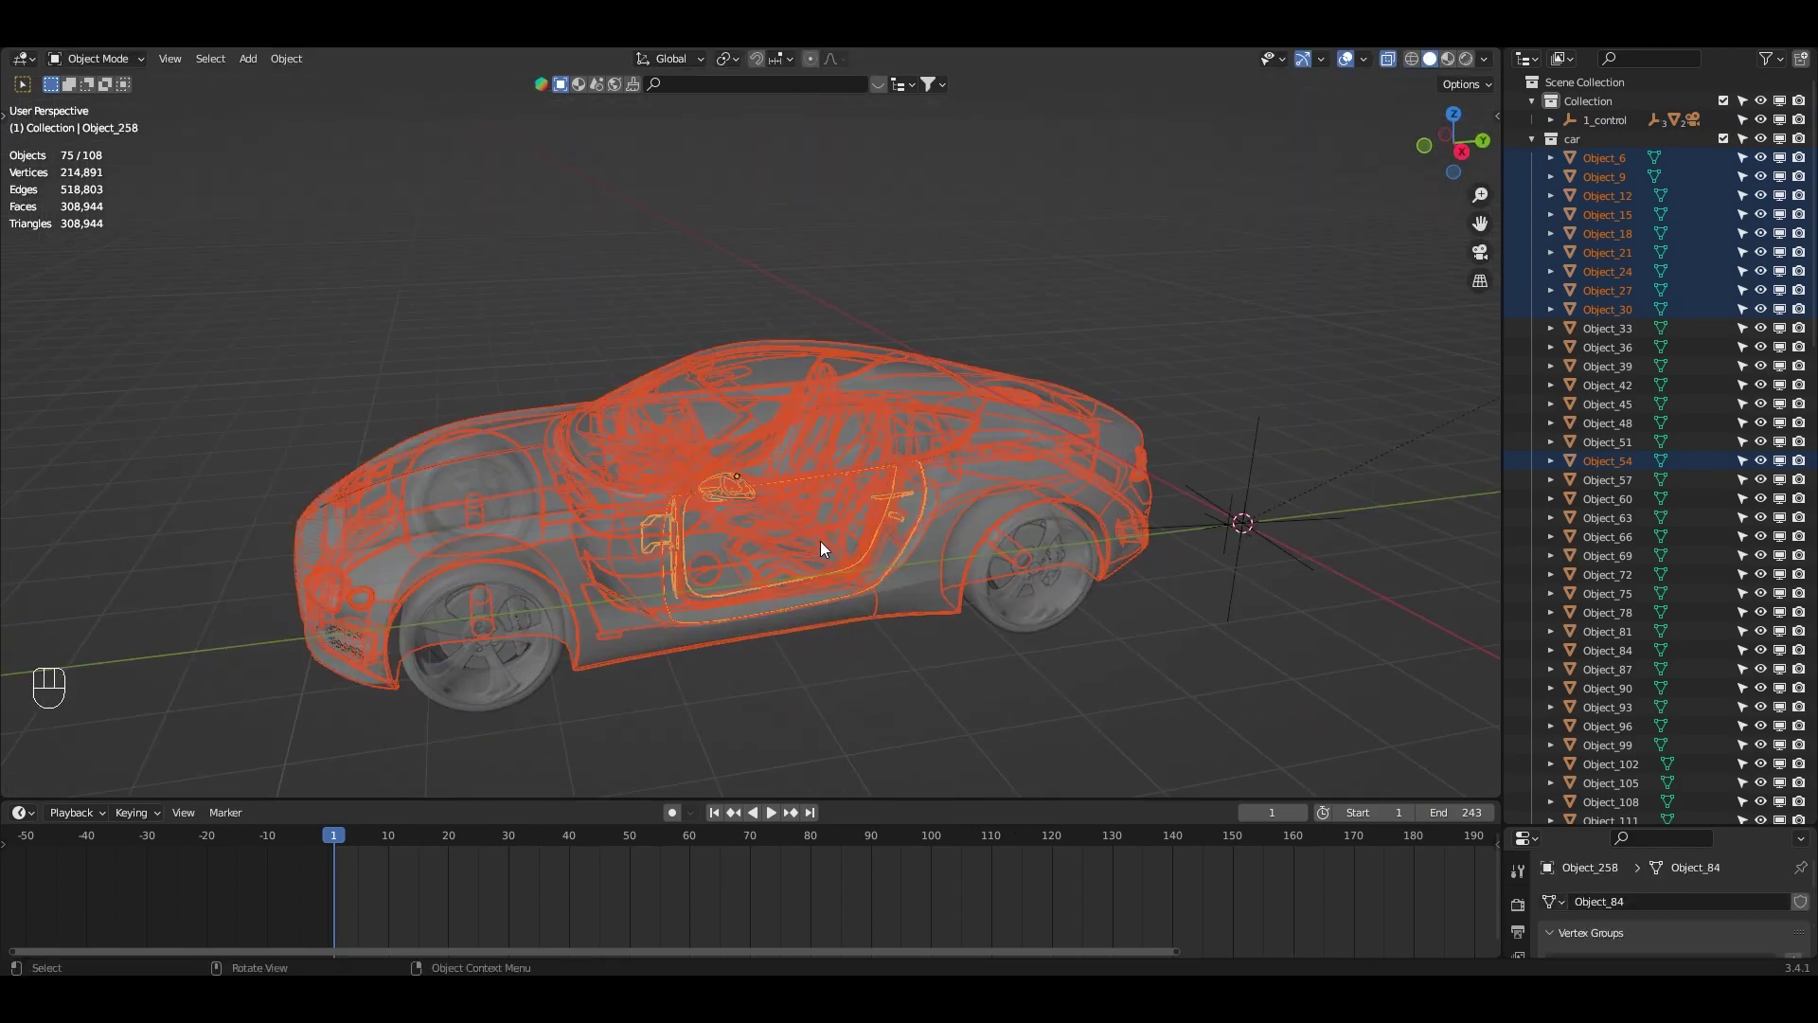
{"action": "left_click", "coordinate": [712, 417], "text": "shift"}
{"action": "middle_click_drag", "start_coordinate": [763, 447], "coordinate": [799, 411]}
{"action": "key", "text": "ctrl+j"}
{"action": "middle_click_drag", "start_coordinate": [738, 530], "coordinate": [970, 535]}
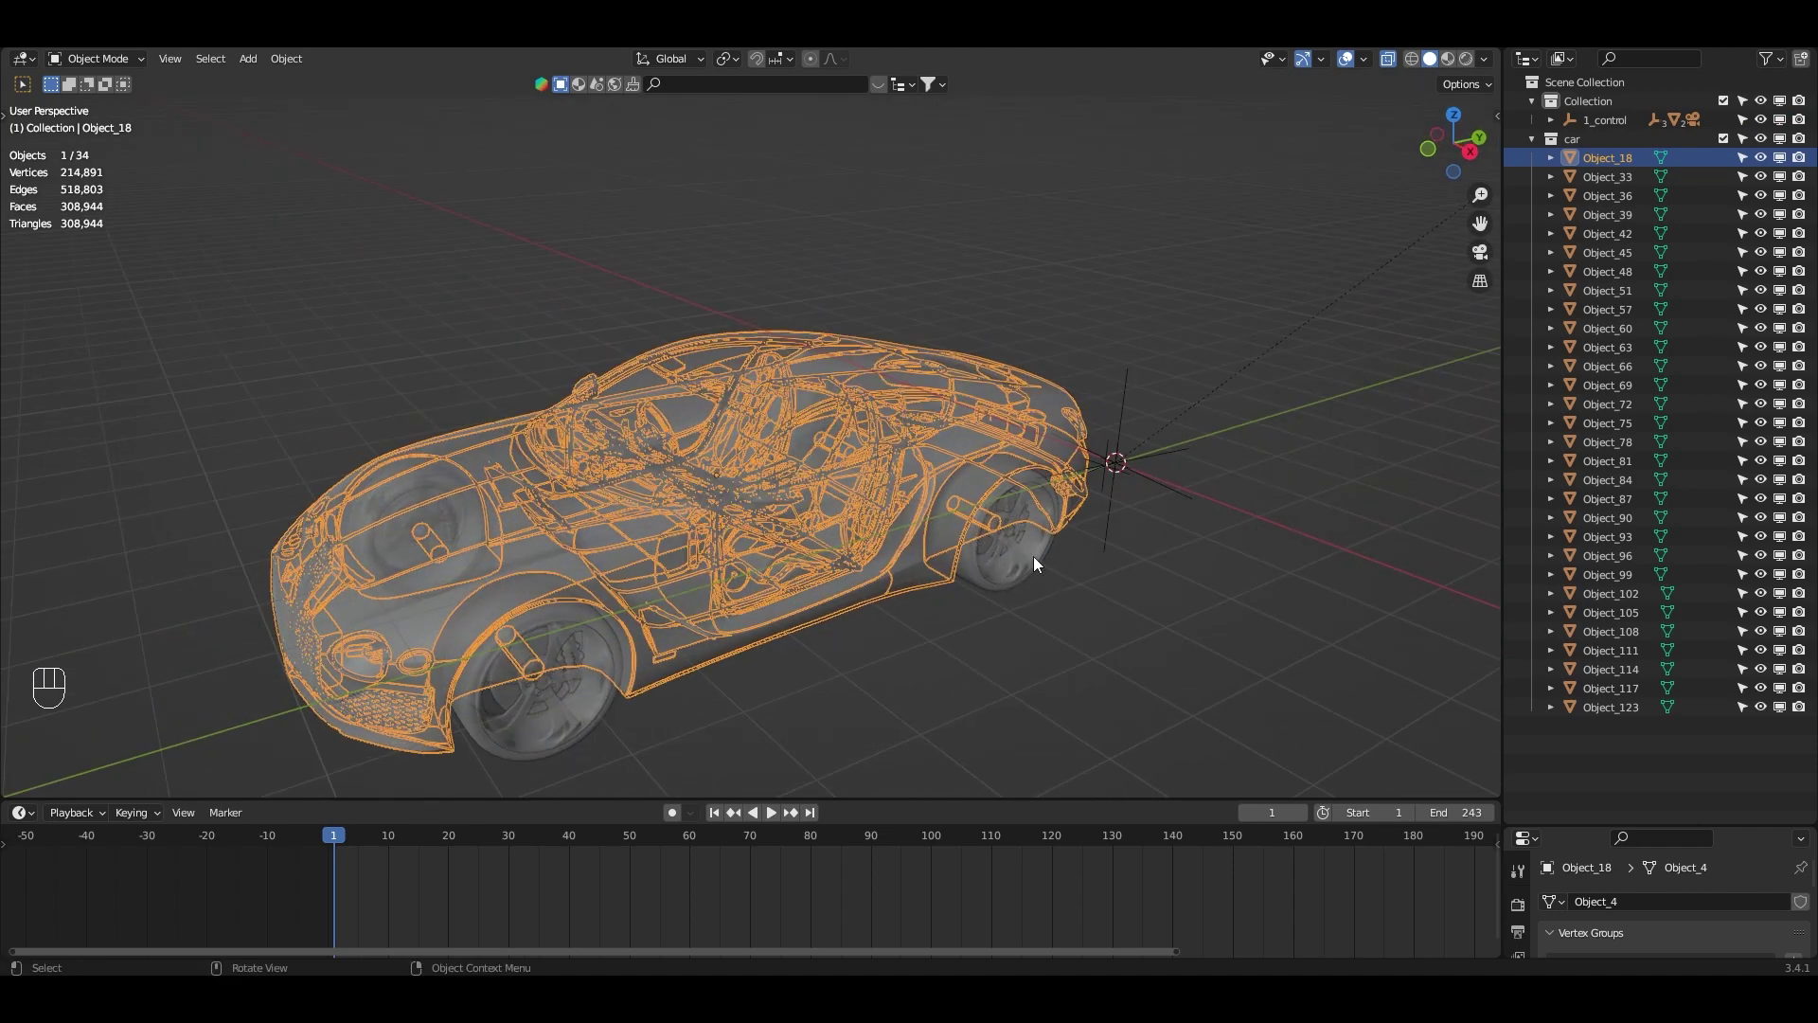
{"action": "middle_click_drag", "start_coordinate": [825, 560], "coordinate": [840, 571]}
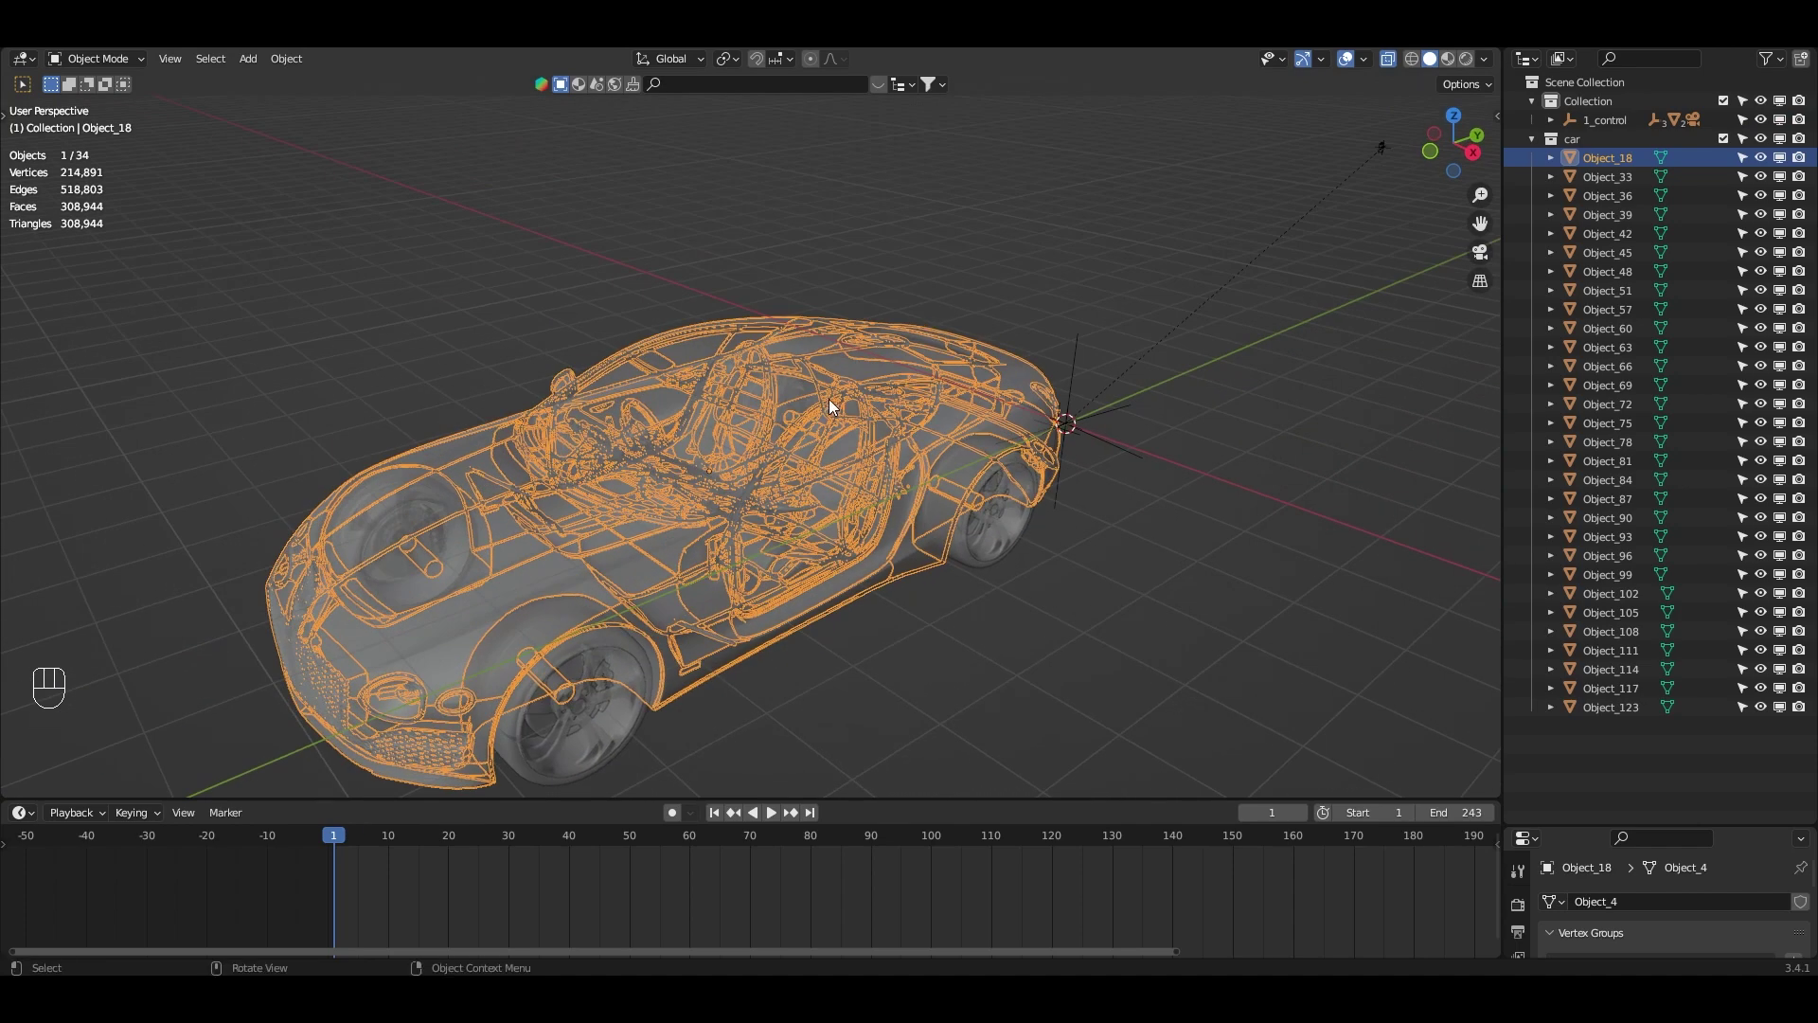
- Hide the joined car body and rename it Base
{"action": "key", "text": "h"}
{"action": "double_click", "coordinate": [1602, 157]}
{"action": "type", "text": "Base"}
{"action": "key", "text": "Return"}
- Select all parts of the nearest front wheel and join them into a single object
{"action": "middle_click_drag", "start_coordinate": [758, 629], "coordinate": [747, 461]}
{"action": "left_click_drag", "start_coordinate": [722, 435], "coordinate": [938, 702]}
{"action": "left_click", "coordinate": [845, 579], "text": "shift"}
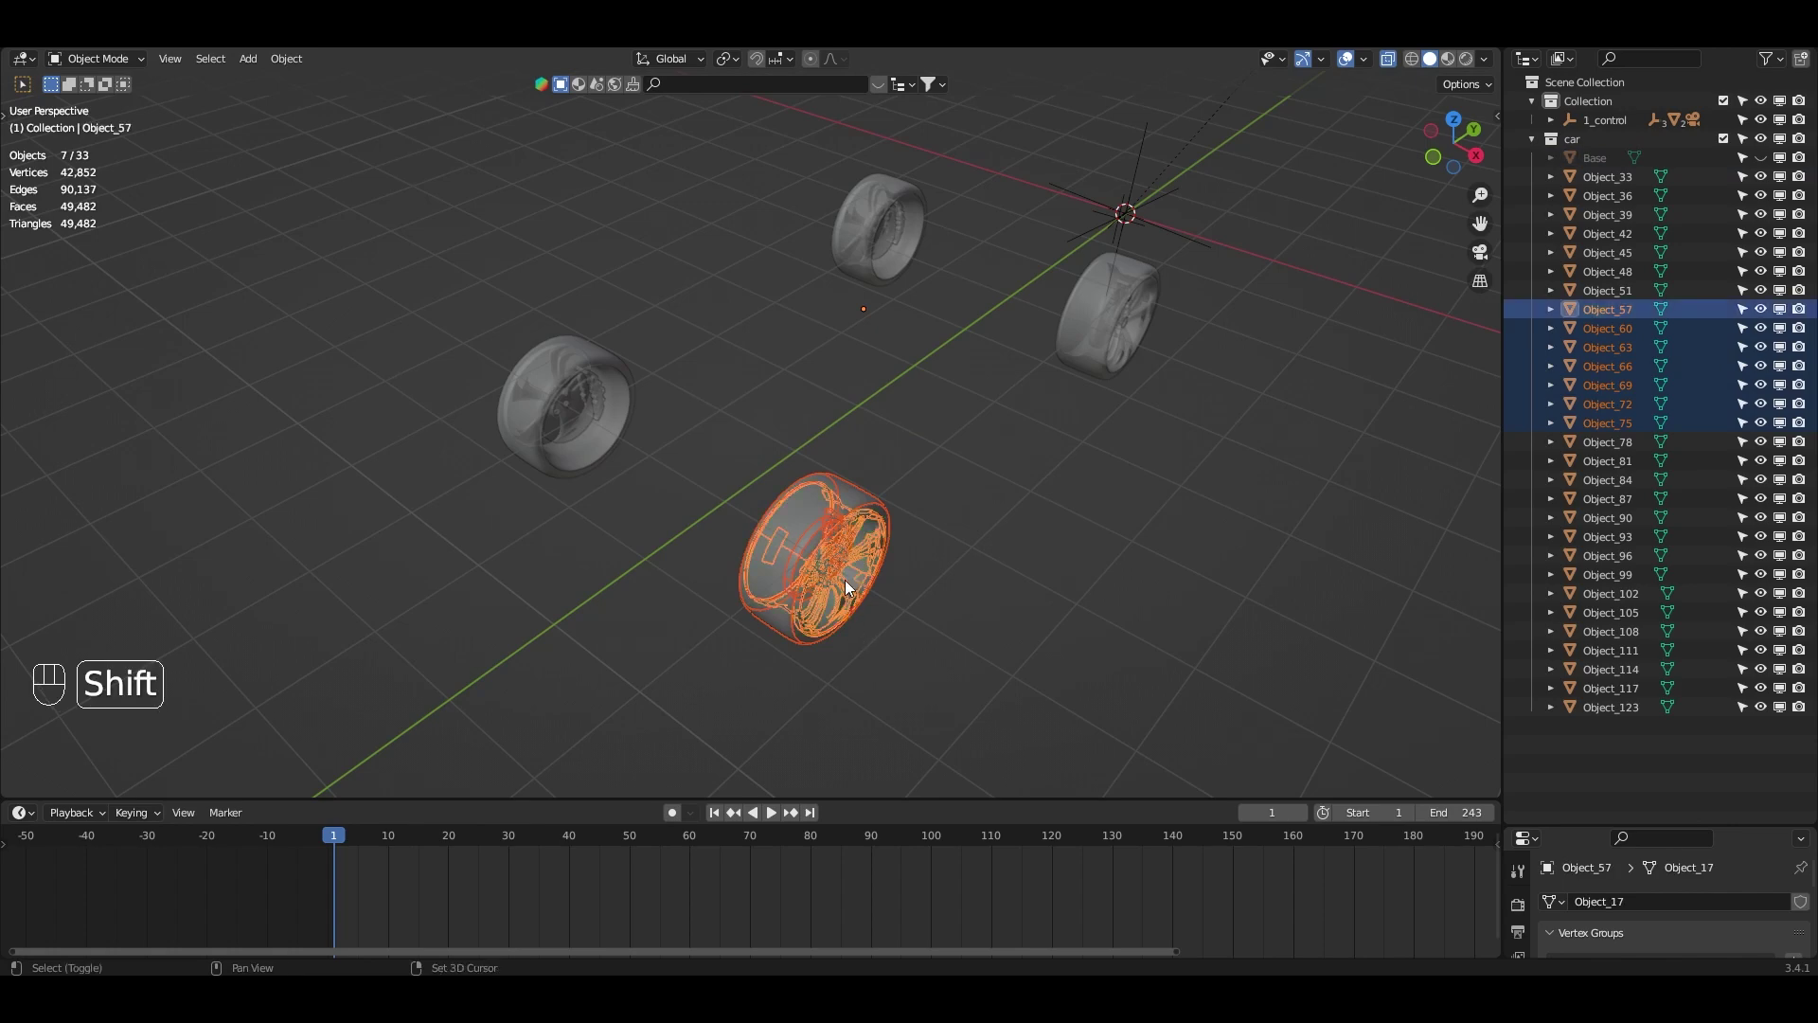
{"action": "key", "text": "ctrl+j"}
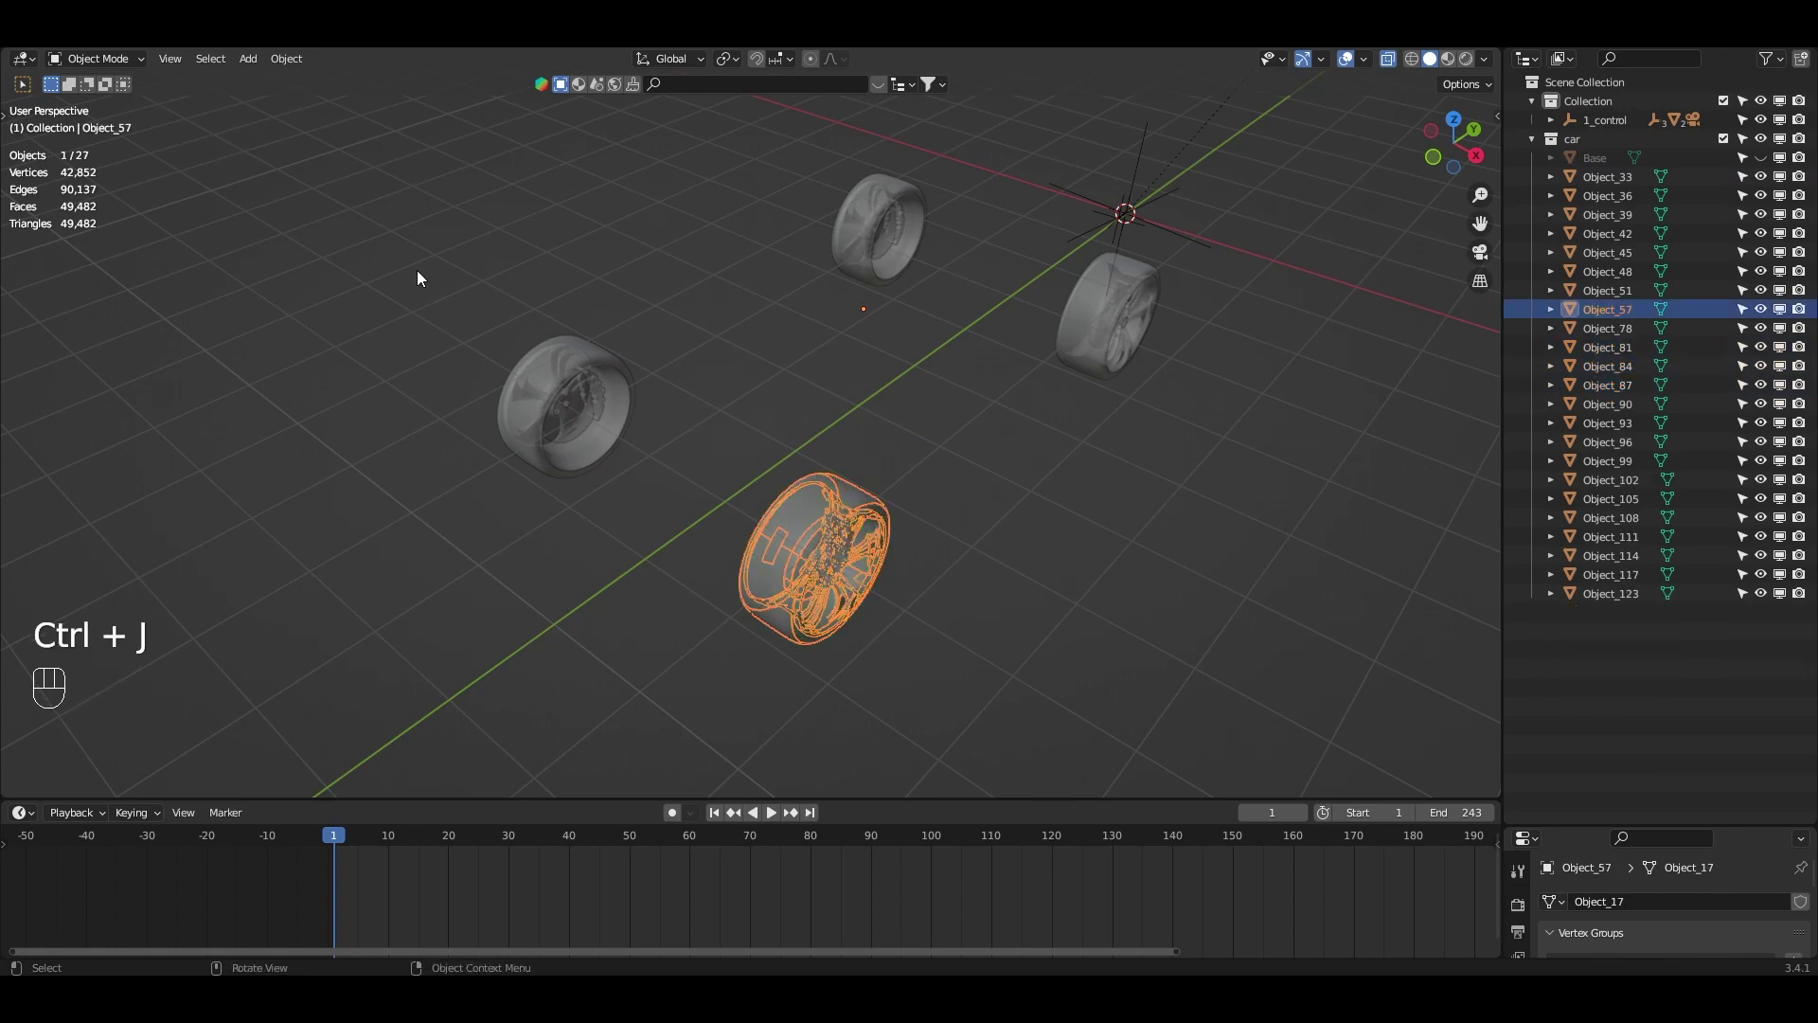
- Join the parts of each remaining wheel into its own object, and select the nearest joined front wheel
{"action": "left_click_drag", "start_coordinate": [417, 277], "coordinate": [589, 464]}
{"action": "left_click", "coordinate": [572, 402], "text": "shift"}
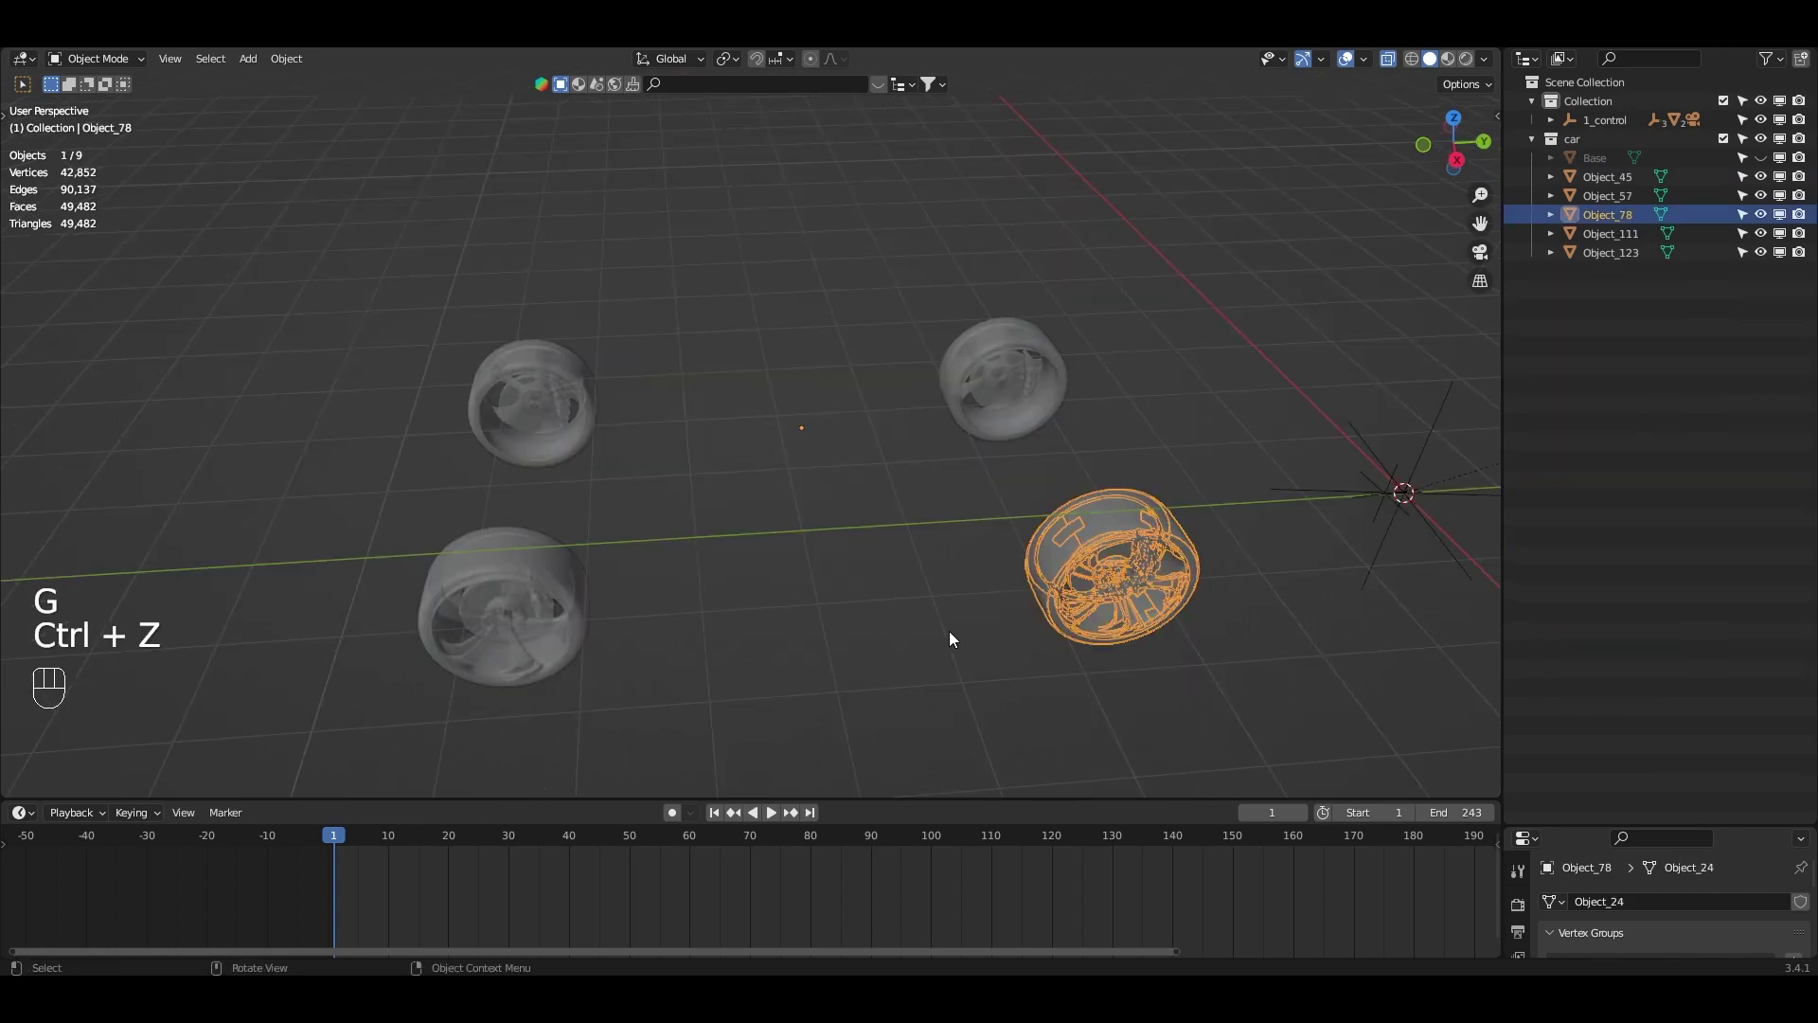
{"action": "left_click", "coordinate": [491, 619]}
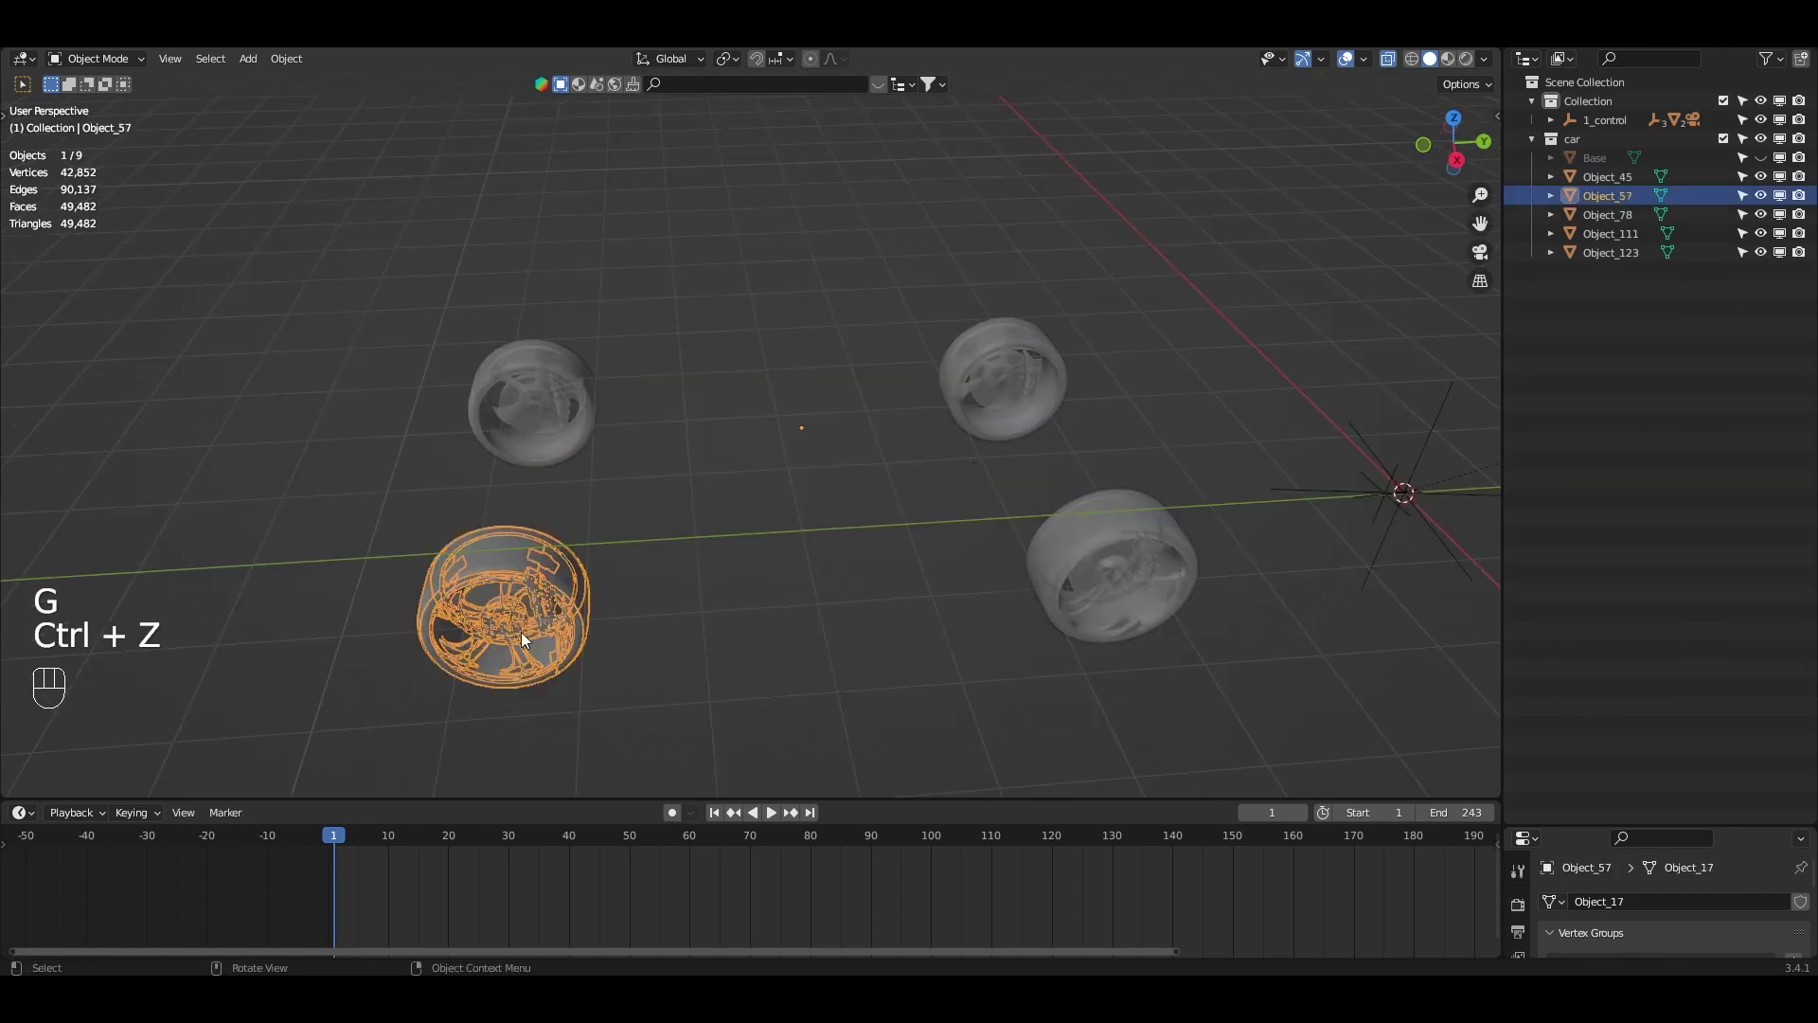
- Test-move two of the joined wheels and undo each move
{"action": "key", "text": "g"}
{"action": "left_click", "coordinate": [532, 577]}
{"action": "key", "text": "ctrl+z"}
{"action": "left_click", "coordinate": [584, 418]}
{"action": "key", "text": "g"}
{"action": "key", "text": "ctrl+z"}
- Turn off X-ray display and set the front-left wheel's origin to its center of mass (volume)
{"action": "left_click", "coordinate": [1022, 377]}
{"action": "middle_click_drag", "start_coordinate": [1027, 377], "coordinate": [890, 491]}
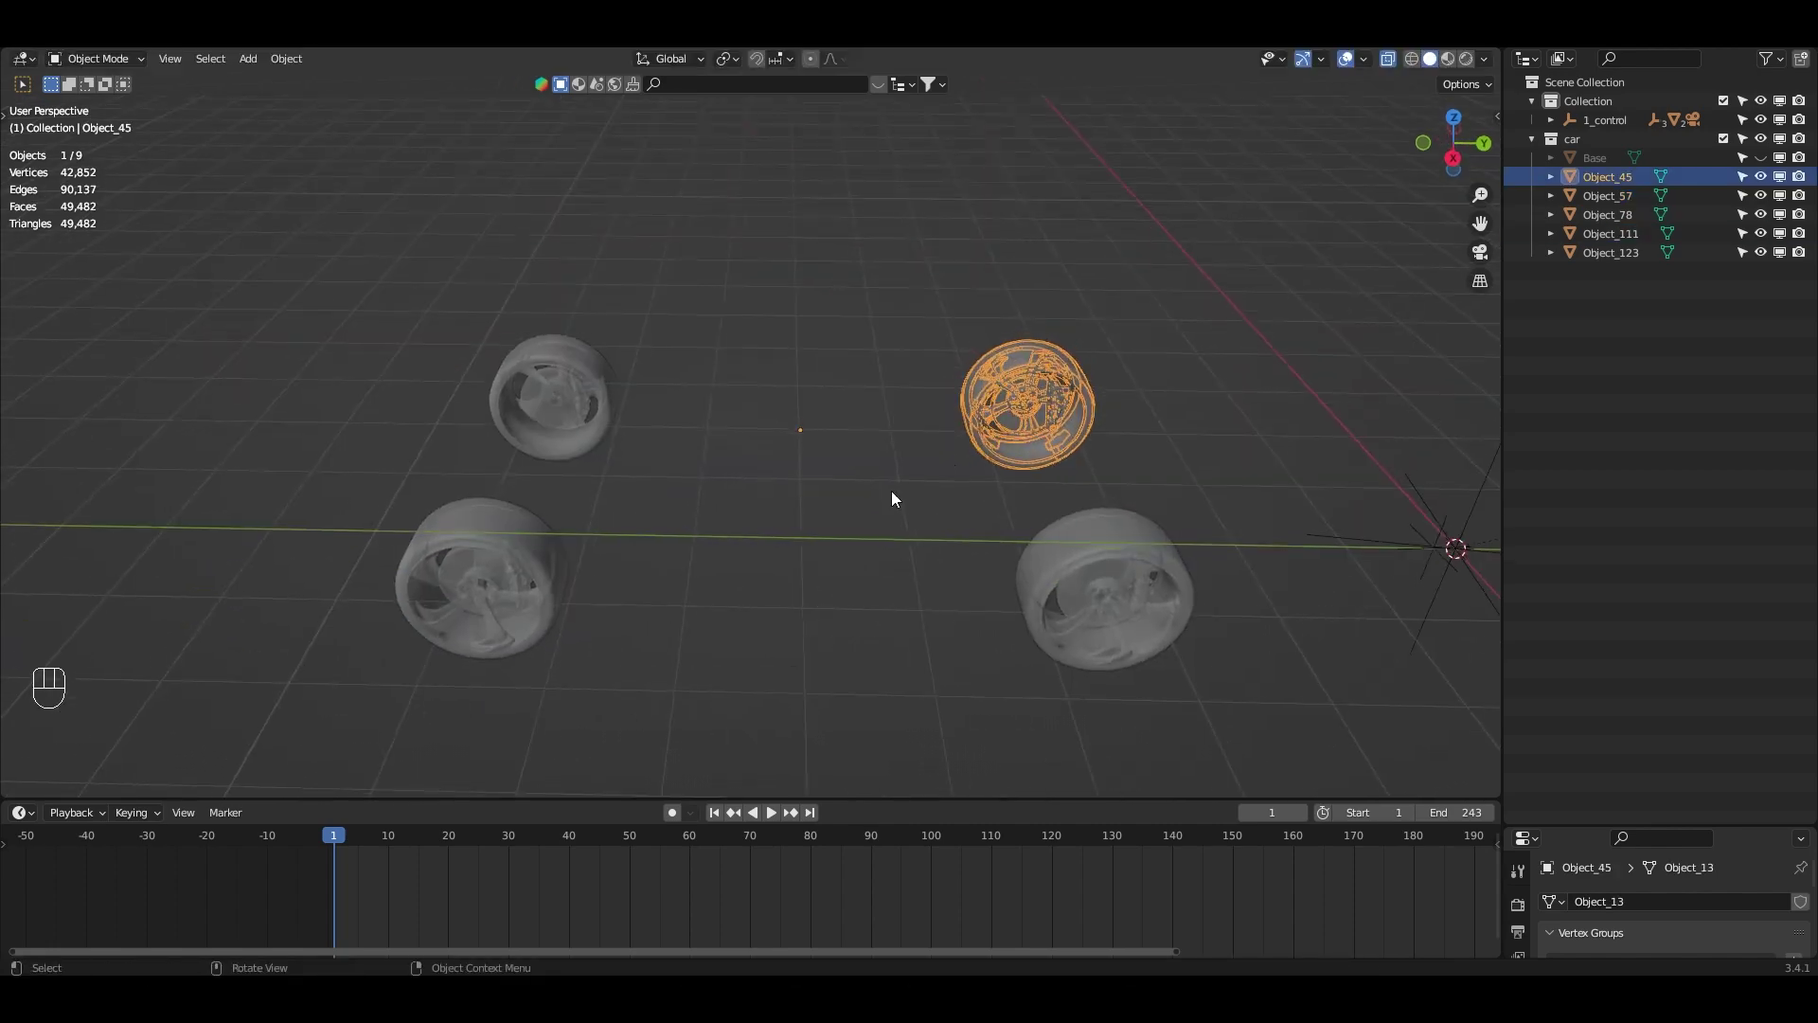
{"action": "middle_click_drag", "start_coordinate": [941, 548], "coordinate": [1225, 602]}
{"action": "left_click", "coordinate": [1155, 525]}
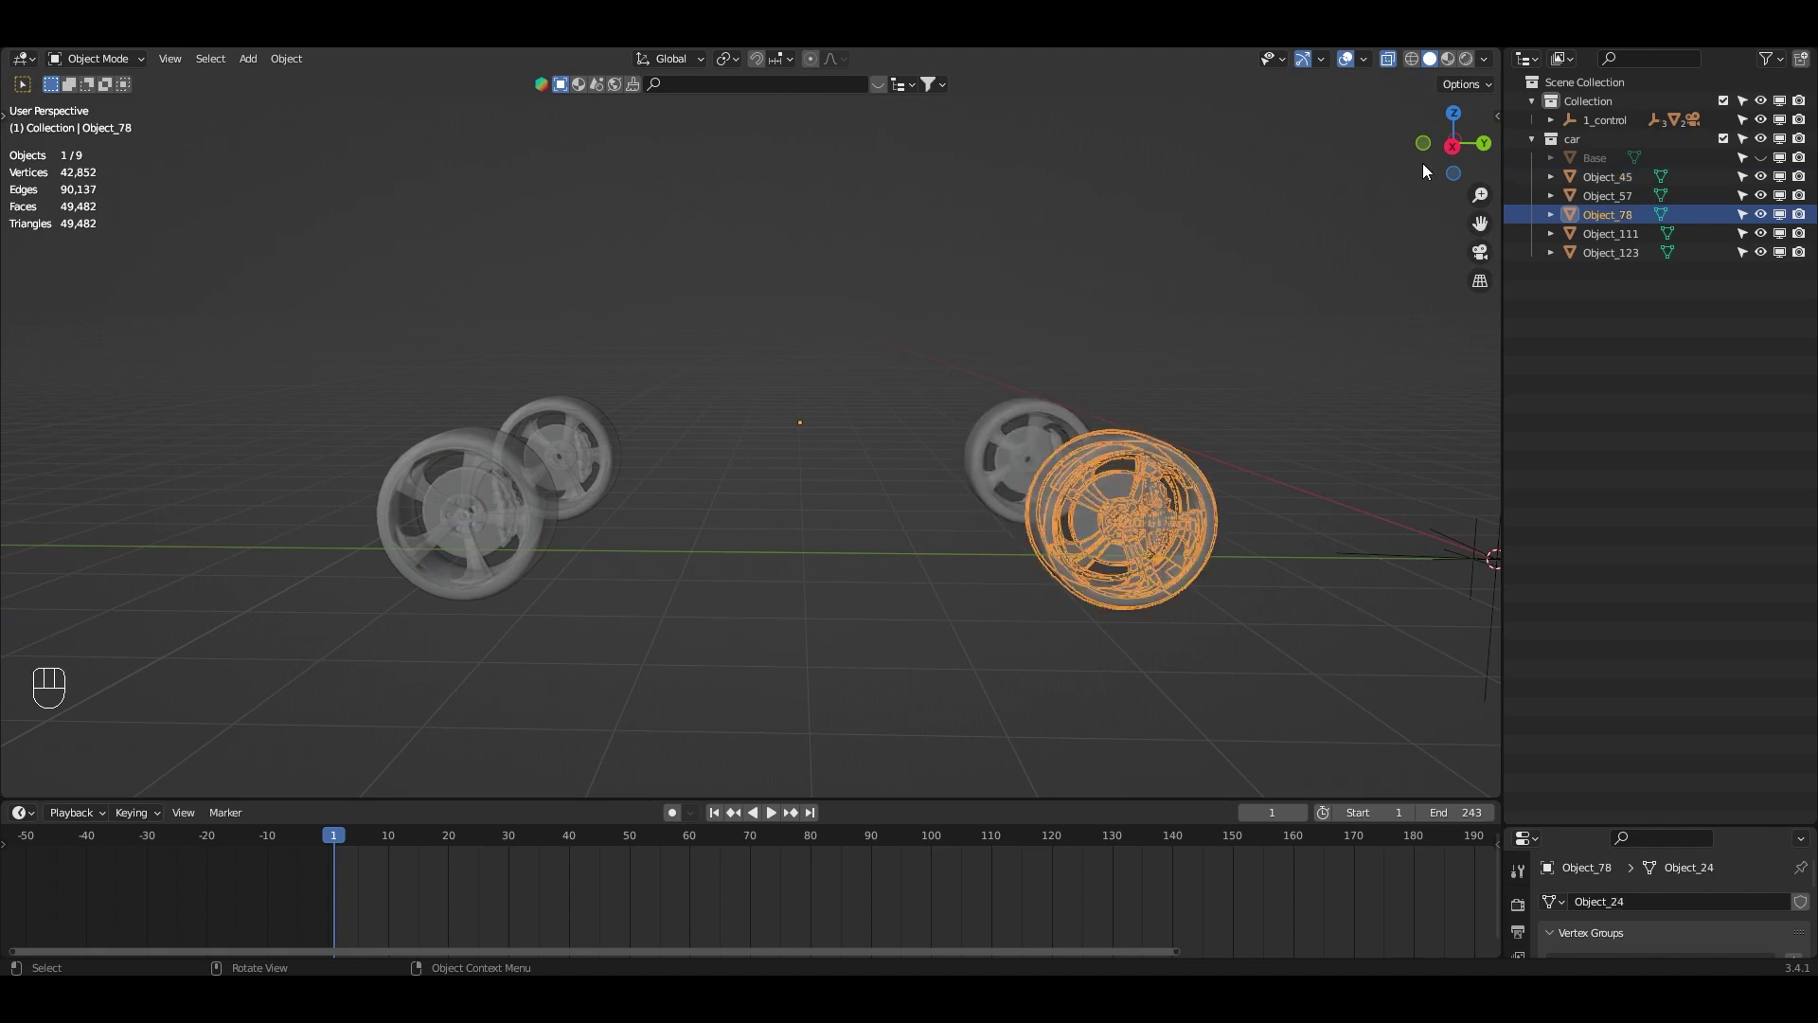
{"action": "left_click", "coordinate": [1389, 60]}
{"action": "key", "text": "KP_3"}
{"action": "left_click", "coordinate": [1032, 495]}
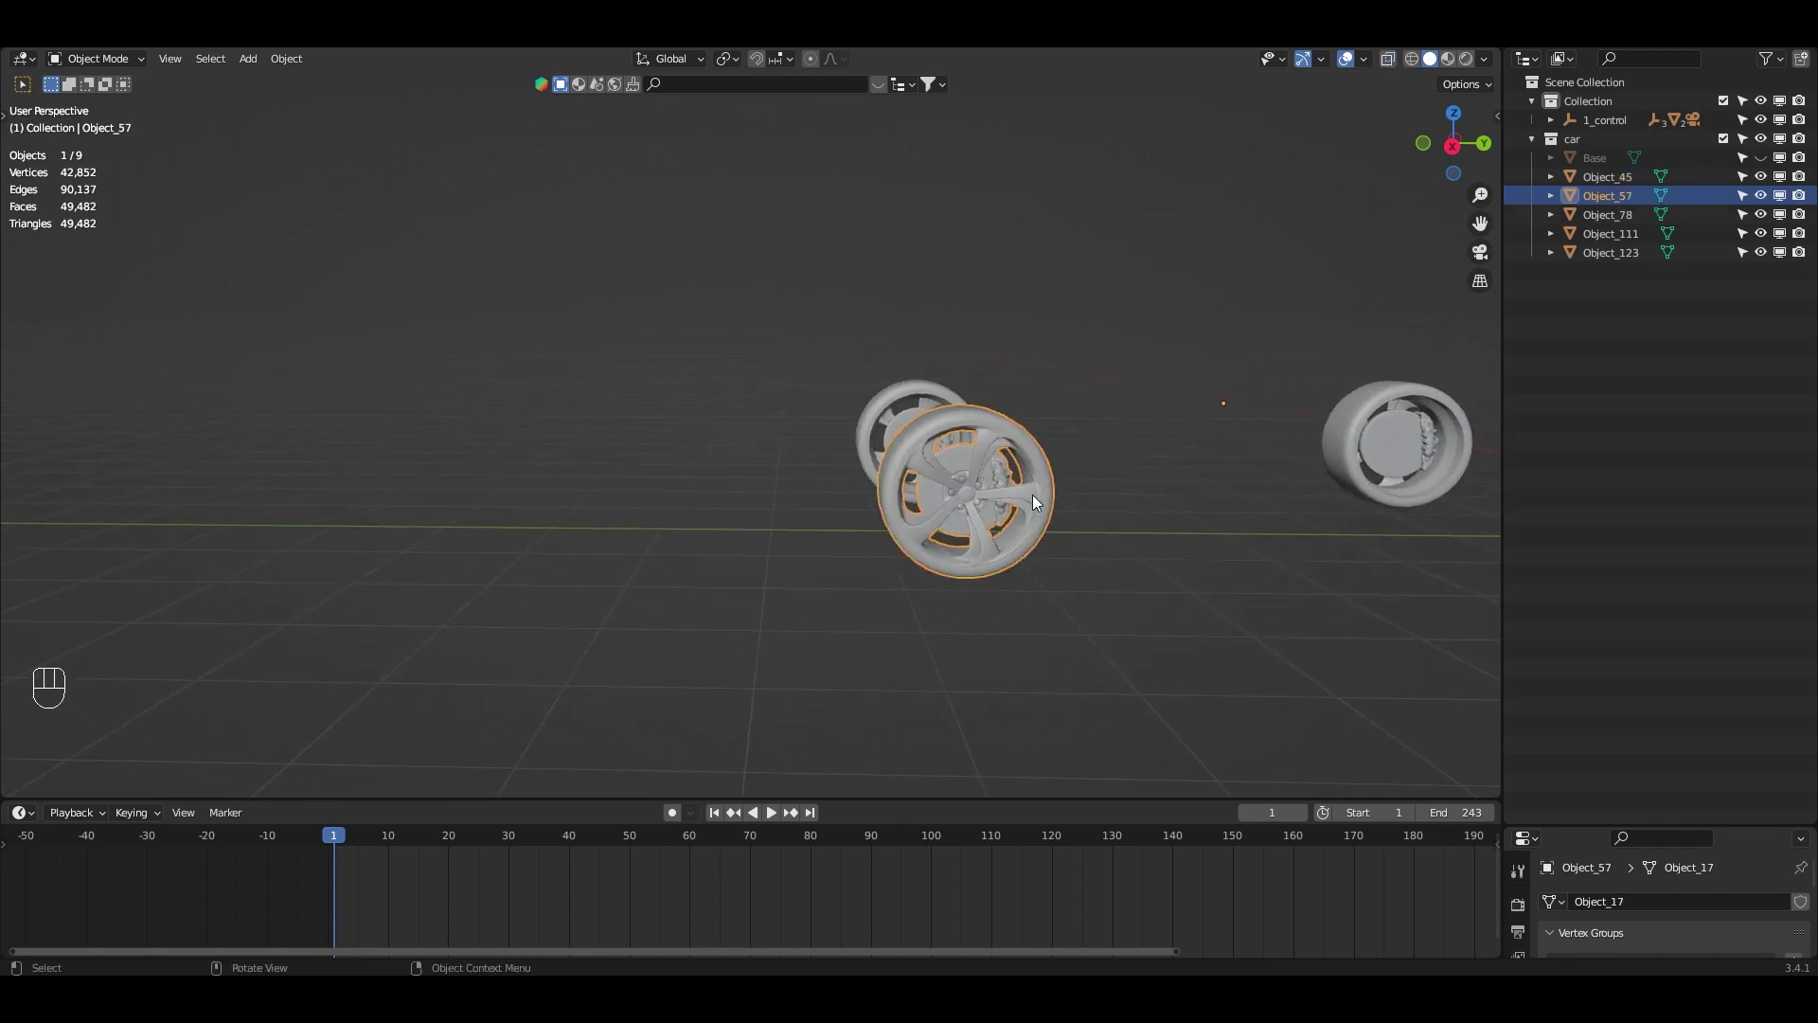
{"action": "scroll", "coordinate": [1032, 494], "scroll_direction": "up", "scroll_amount": 2}
{"action": "right_click", "coordinate": [1085, 490]}
{"action": "mouse_move", "coordinate": [1006, 580]}
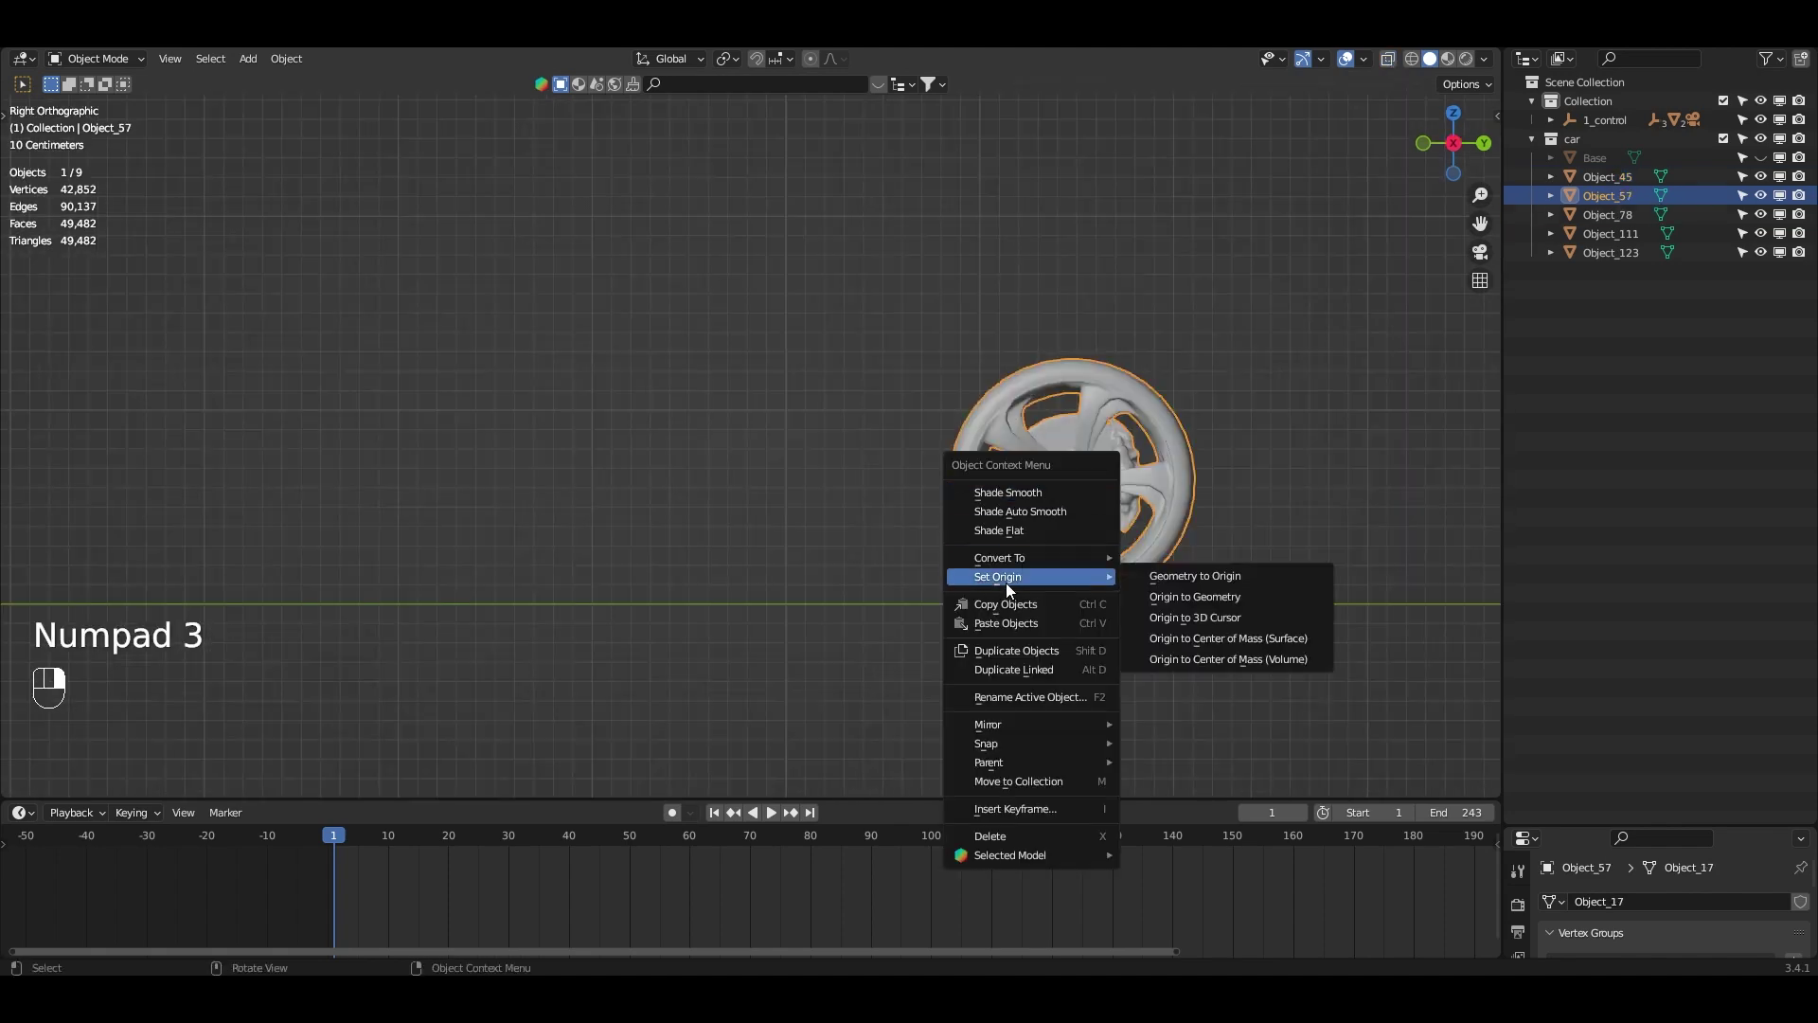
{"action": "left_click", "coordinate": [1271, 660]}
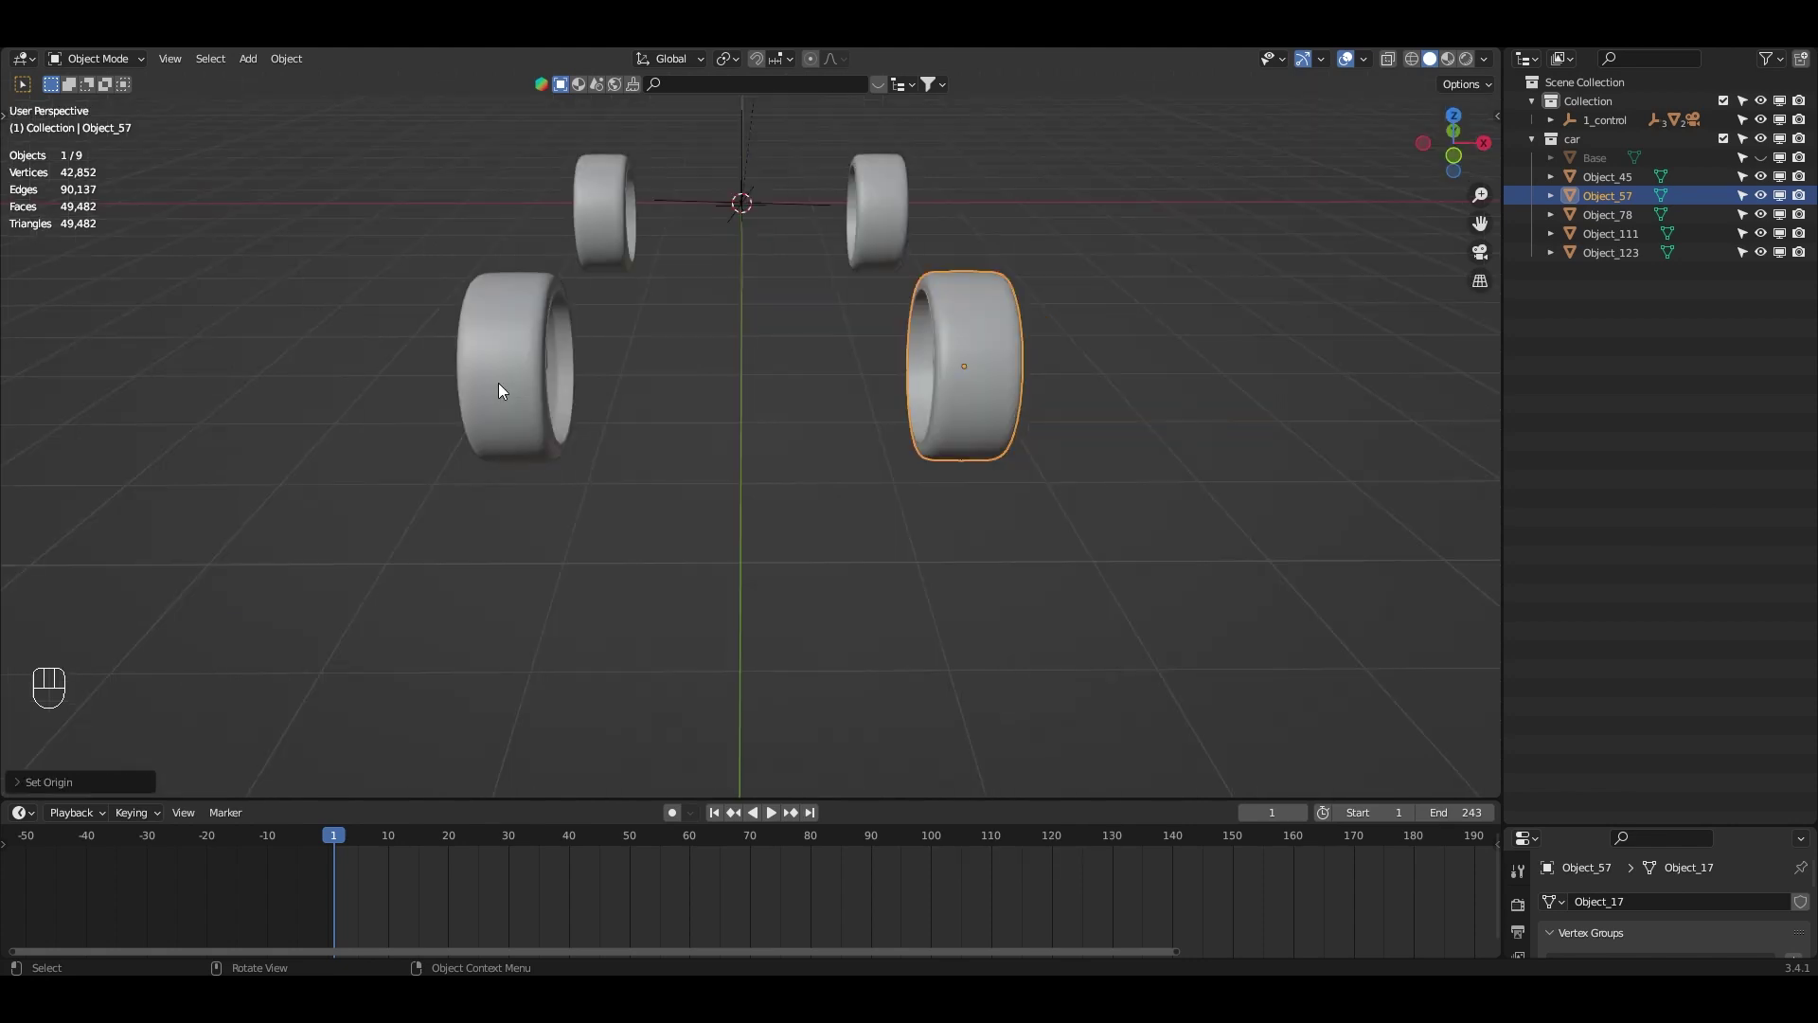
- Set the origins of the other three wheels to their center of mass (volume)
{"action": "right_click", "coordinate": [497, 383]}
{"action": "key", "text": "Escape"}
{"action": "right_click", "coordinate": [487, 378]}
{"action": "mouse_move", "coordinate": [487, 376]}
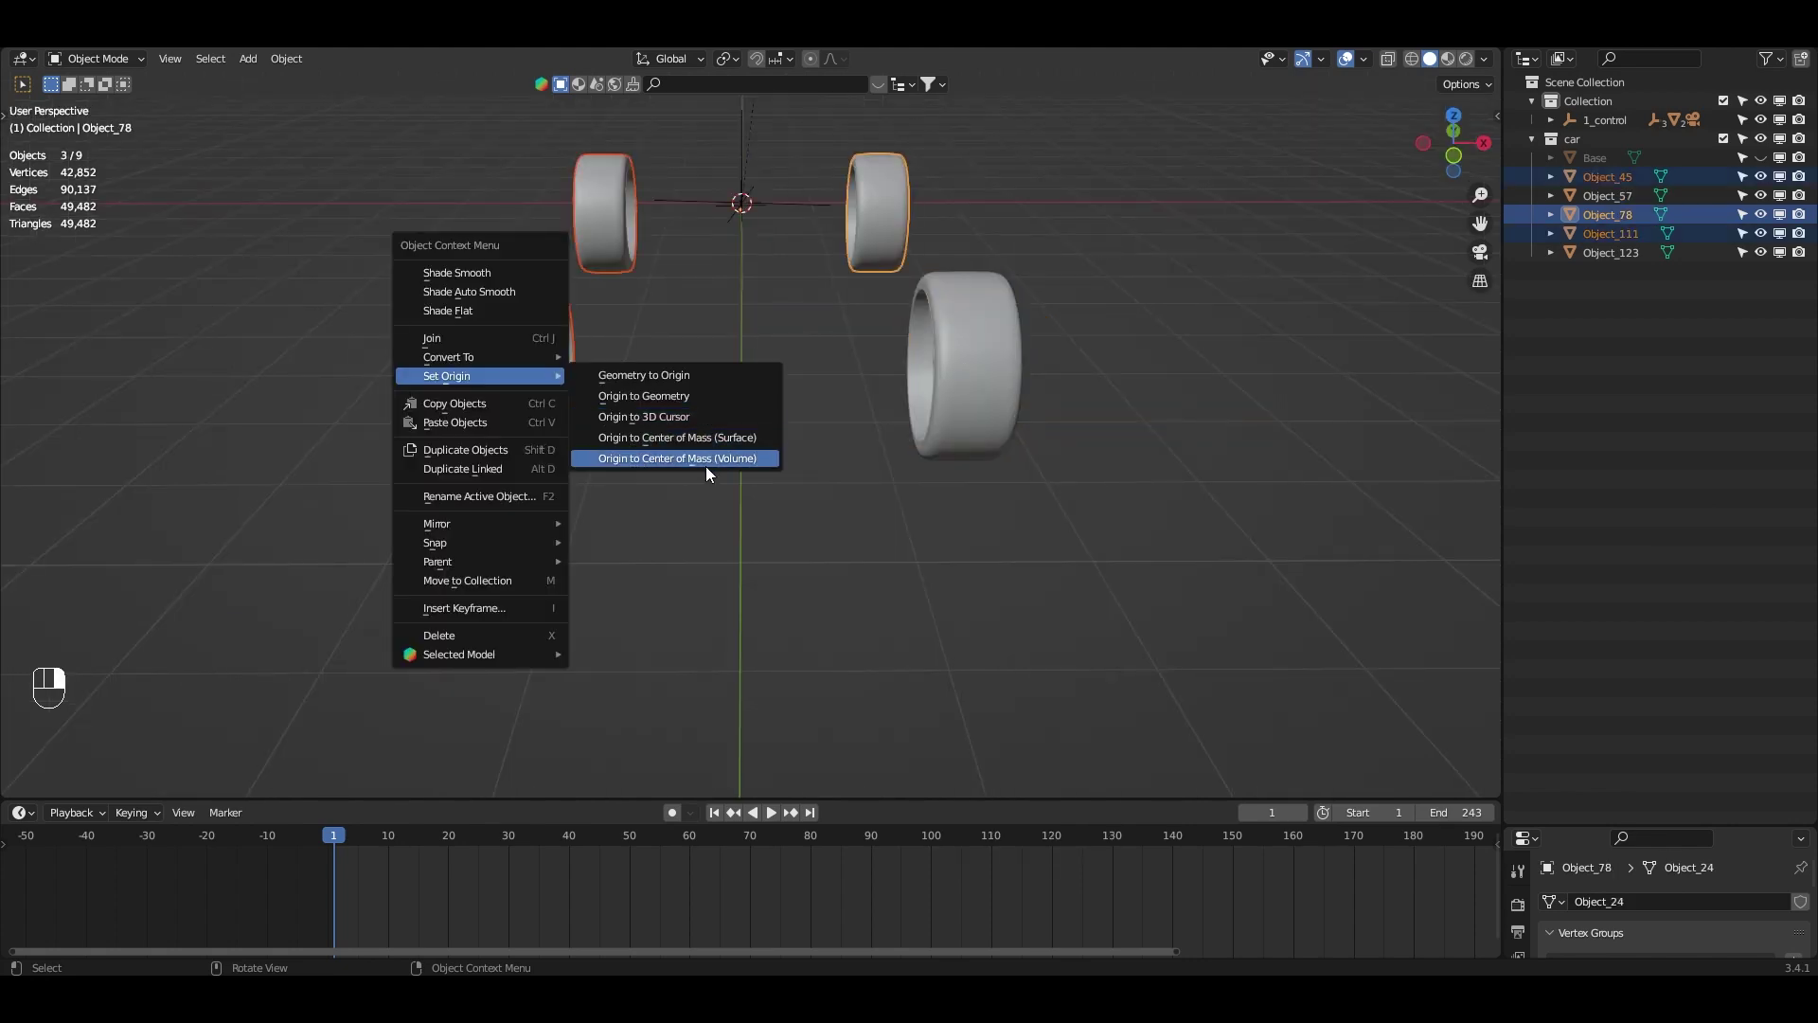
{"action": "left_click", "coordinate": [699, 464]}
- Check the wheel objects one by one and delete the leftover Object_123
{"action": "scroll", "coordinate": [719, 472], "scroll_direction": "down", "scroll_amount": 1}
{"action": "middle_click_drag", "start_coordinate": [767, 486], "coordinate": [881, 516]}
{"action": "left_click", "coordinate": [881, 516]}
{"action": "left_click", "coordinate": [1621, 174]}
{"action": "left_click", "coordinate": [1616, 197]}
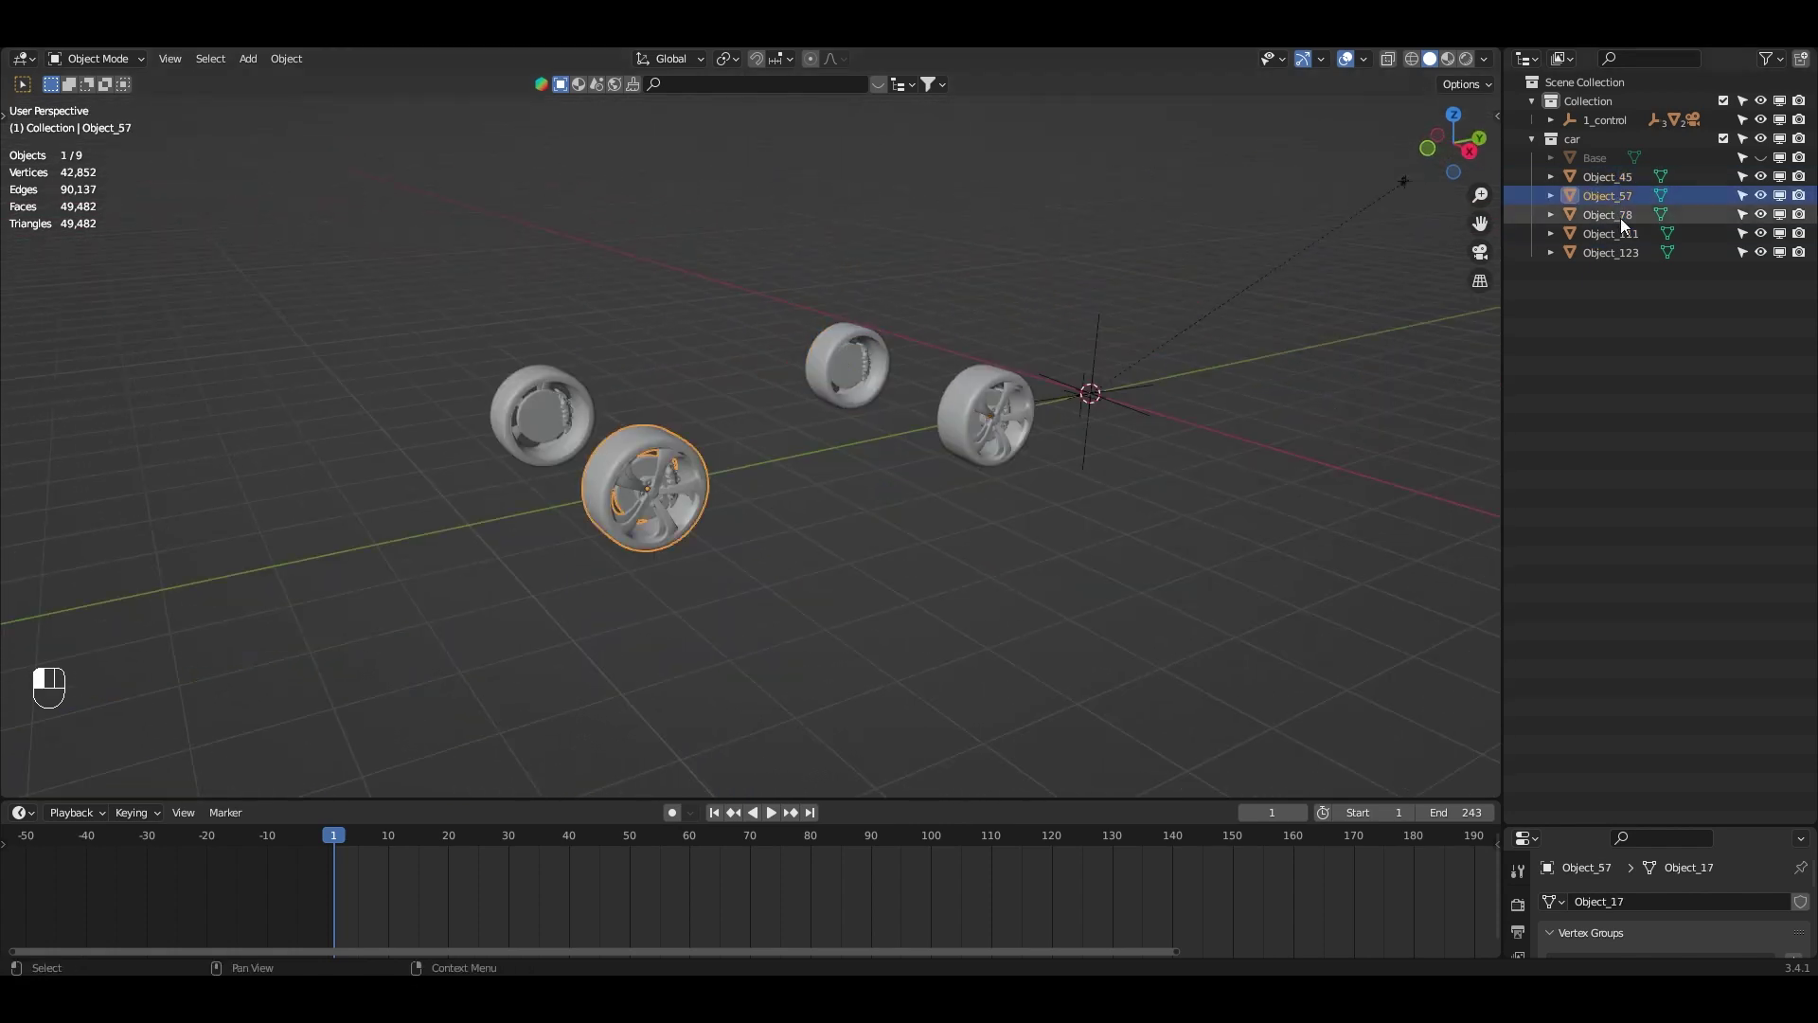
{"action": "left_click", "coordinate": [1621, 234]}
{"action": "left_click", "coordinate": [1621, 252]}
{"action": "key", "text": "Delete"}
- Unhide the Base car body and rename the front-right wheel FR
{"action": "left_click", "coordinate": [1608, 177]}
{"action": "middle_click_drag", "start_coordinate": [1420, 255], "coordinate": [1152, 364]}
{"action": "left_click", "coordinate": [1759, 156]}
{"action": "middle_click_drag", "start_coordinate": [1392, 388], "coordinate": [1070, 482]}
{"action": "left_click", "coordinate": [1089, 570]}
{"action": "key", "text": "shift"}
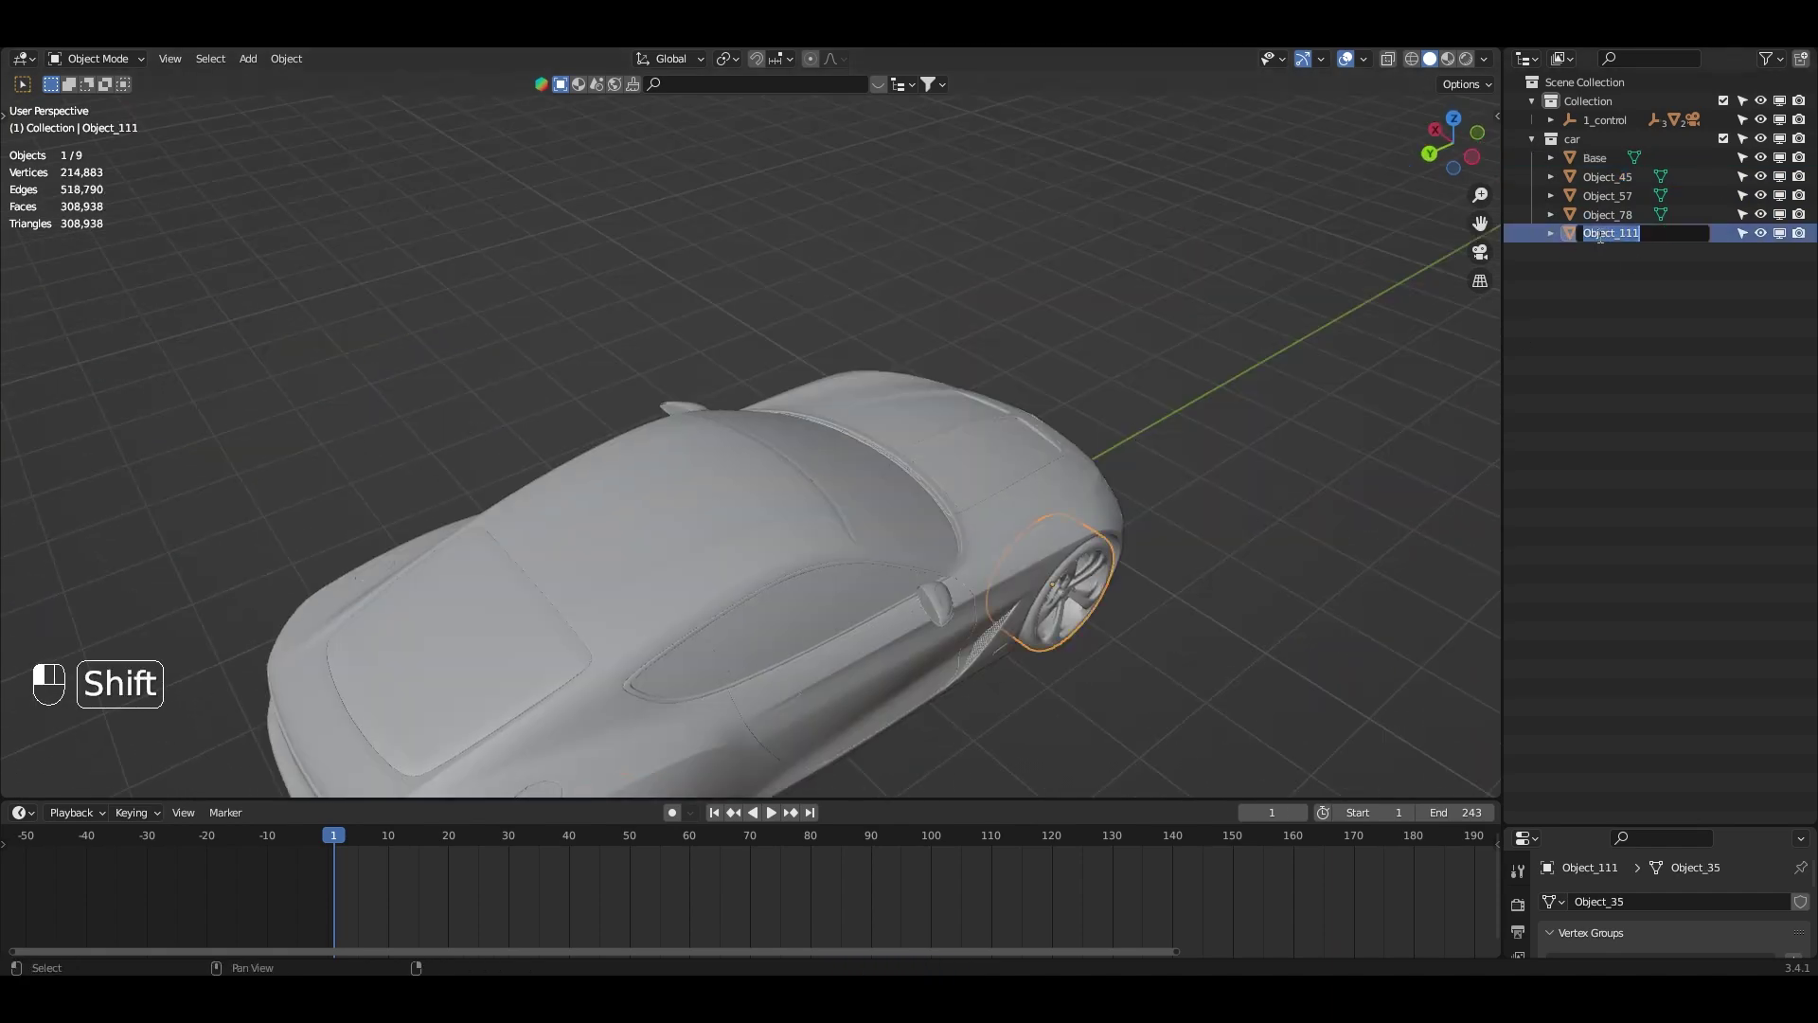
- Rename the three remaining wheels FL, BL and BR according to their position on the car
{"action": "left_click", "coordinate": [681, 431]}
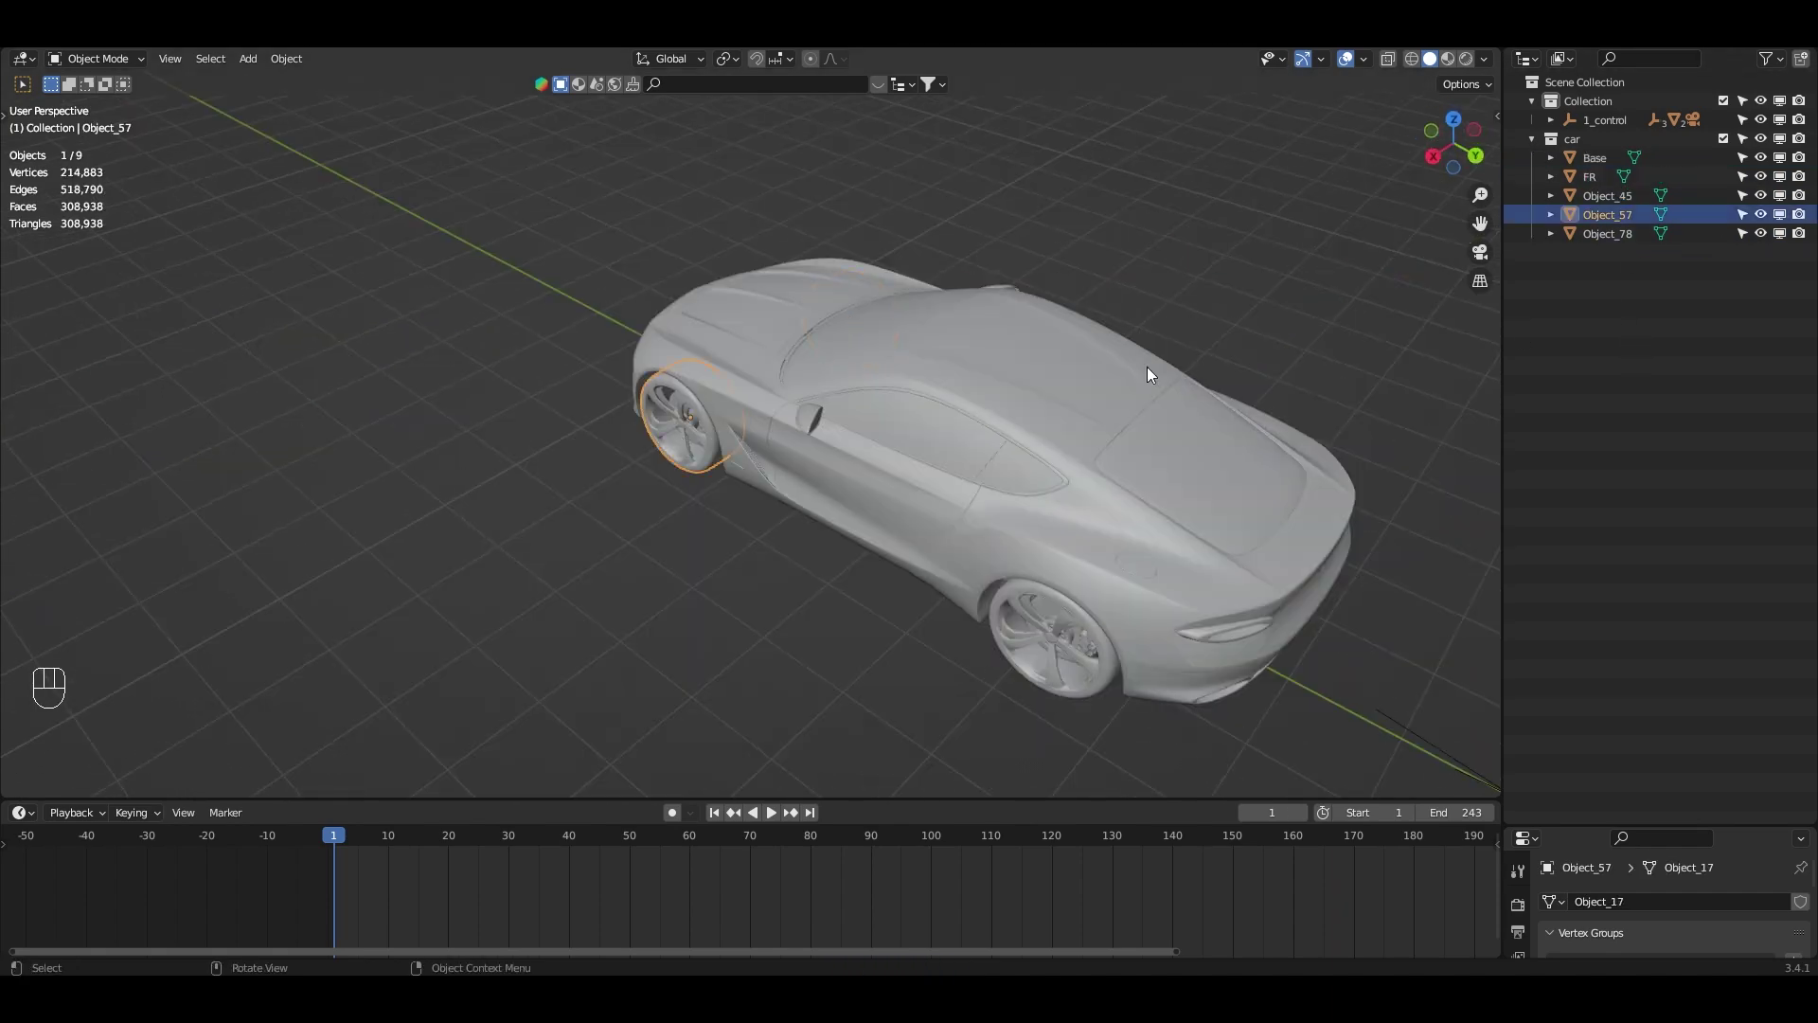
{"action": "middle_click_drag", "start_coordinate": [1146, 366], "coordinate": [1084, 369]}
{"action": "double_click", "coordinate": [1610, 217]}
{"action": "type", "text": "BR"}
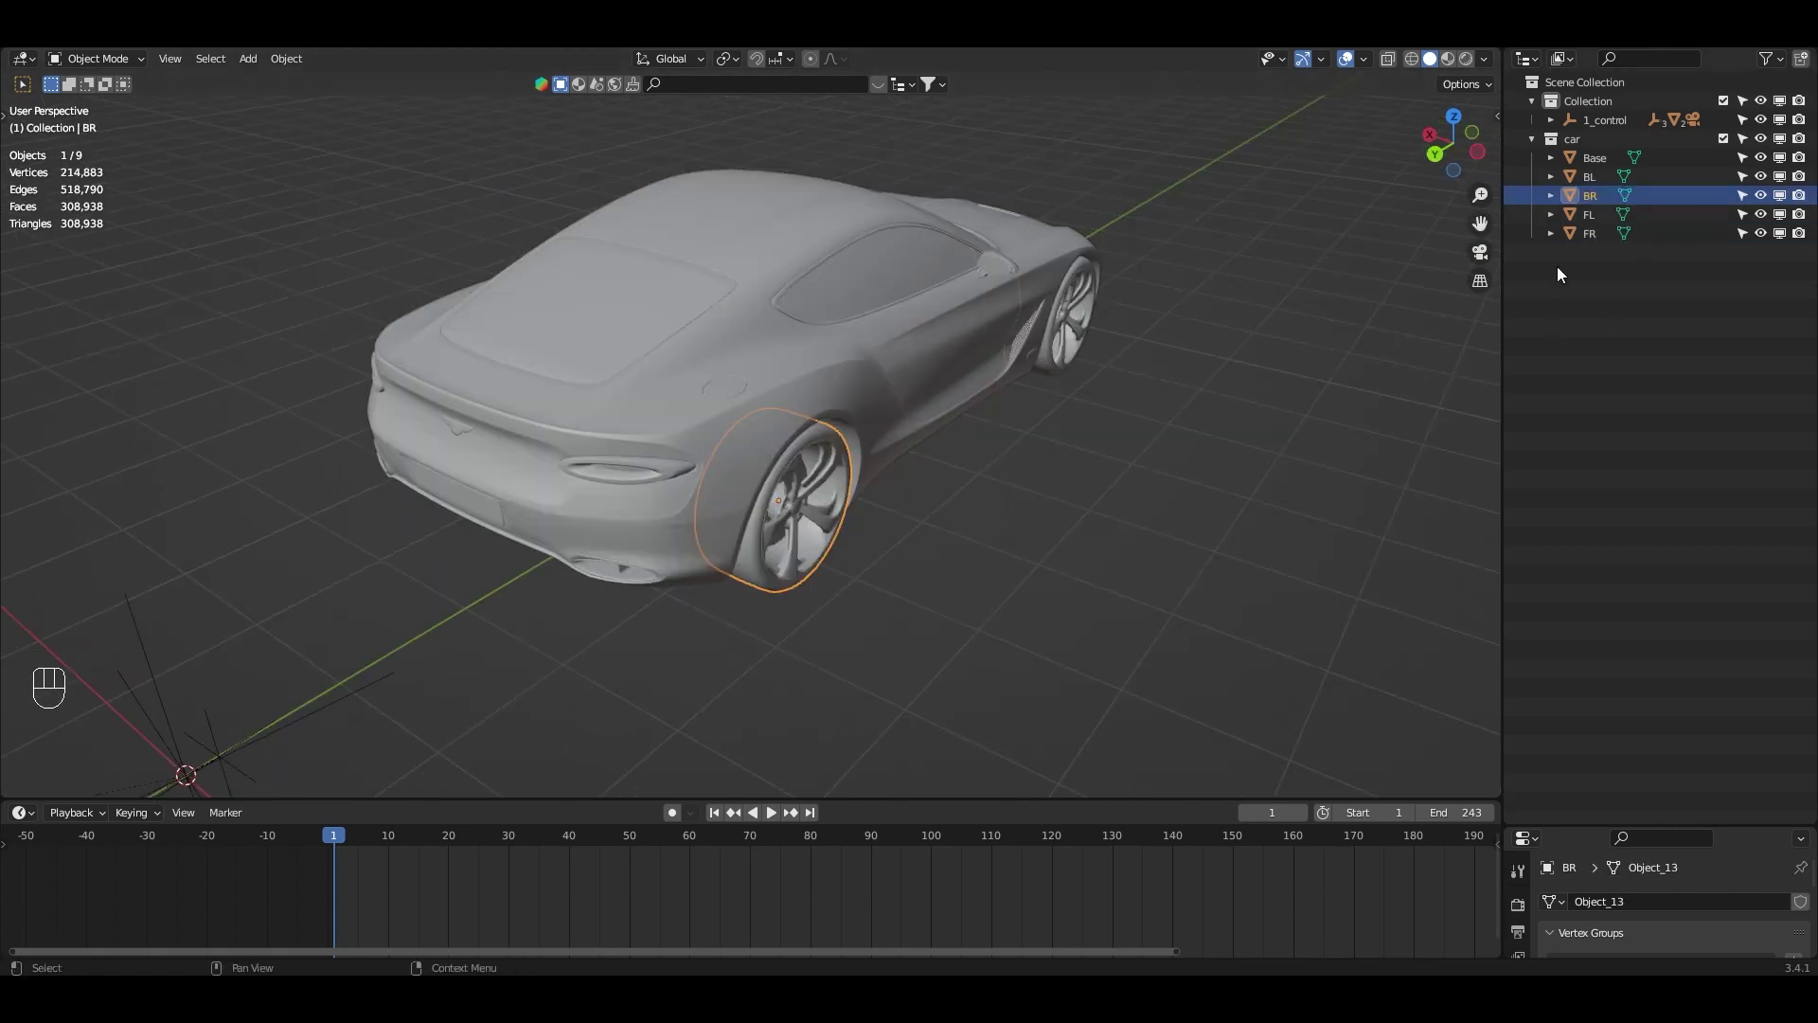
- Bring up the RBC Add Rig settings for the car
{"action": "scroll", "coordinate": [1042, 426], "scroll_direction": "down", "scroll_amount": 5}
{"action": "middle_click_drag", "start_coordinate": [885, 511], "coordinate": [1108, 538]}
{"action": "scroll", "coordinate": [1110, 538], "scroll_direction": "up", "scroll_amount": 3}
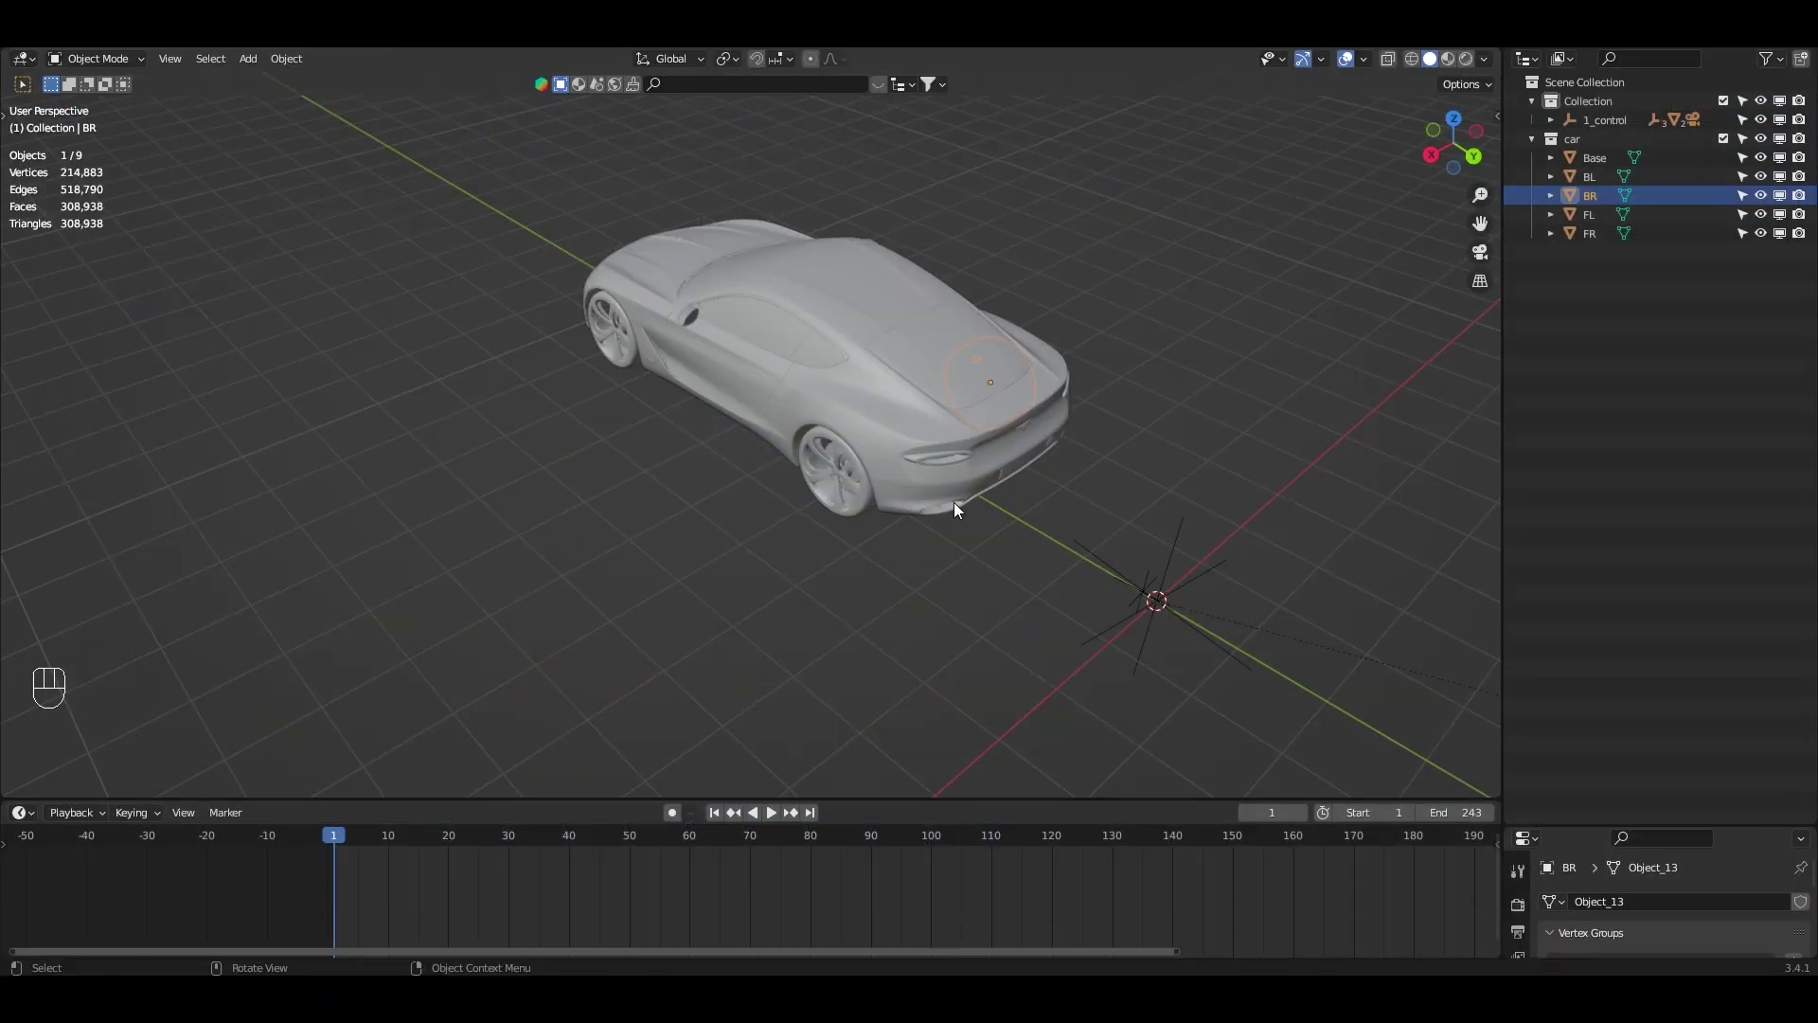
{"action": "middle_click_drag", "start_coordinate": [1075, 515], "coordinate": [1098, 364]}
{"action": "key", "text": "KP_7"}
{"action": "key", "text": "n"}
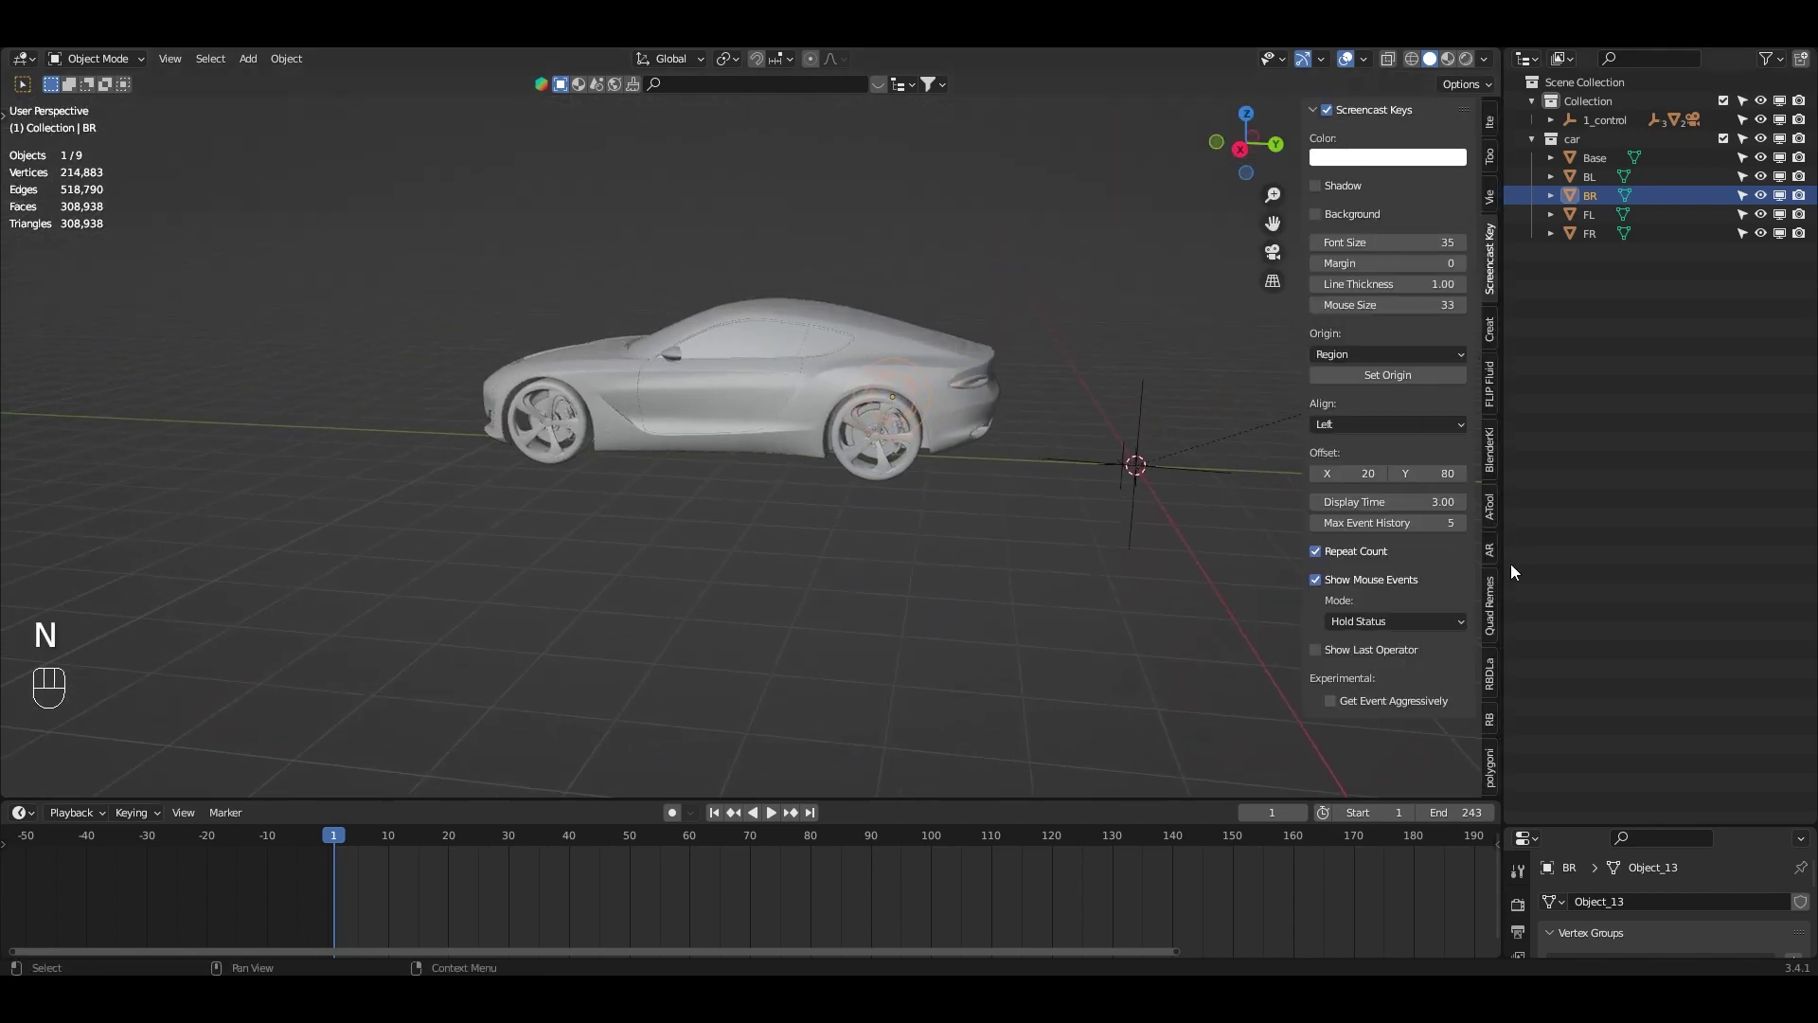
{"action": "left_click", "coordinate": [1490, 719]}
- Select Base and all four wheels and move the car in side view so it is centred on the world origin
{"action": "middle_click_drag", "start_coordinate": [1183, 299], "coordinate": [1170, 432], "text": "shift"}
{"action": "left_click", "coordinate": [1600, 158]}
{"action": "left_click_drag", "start_coordinate": [1622, 301], "coordinate": [1567, 176]}
{"action": "key", "text": "KP_1"}
{"action": "key", "text": "KP_3"}
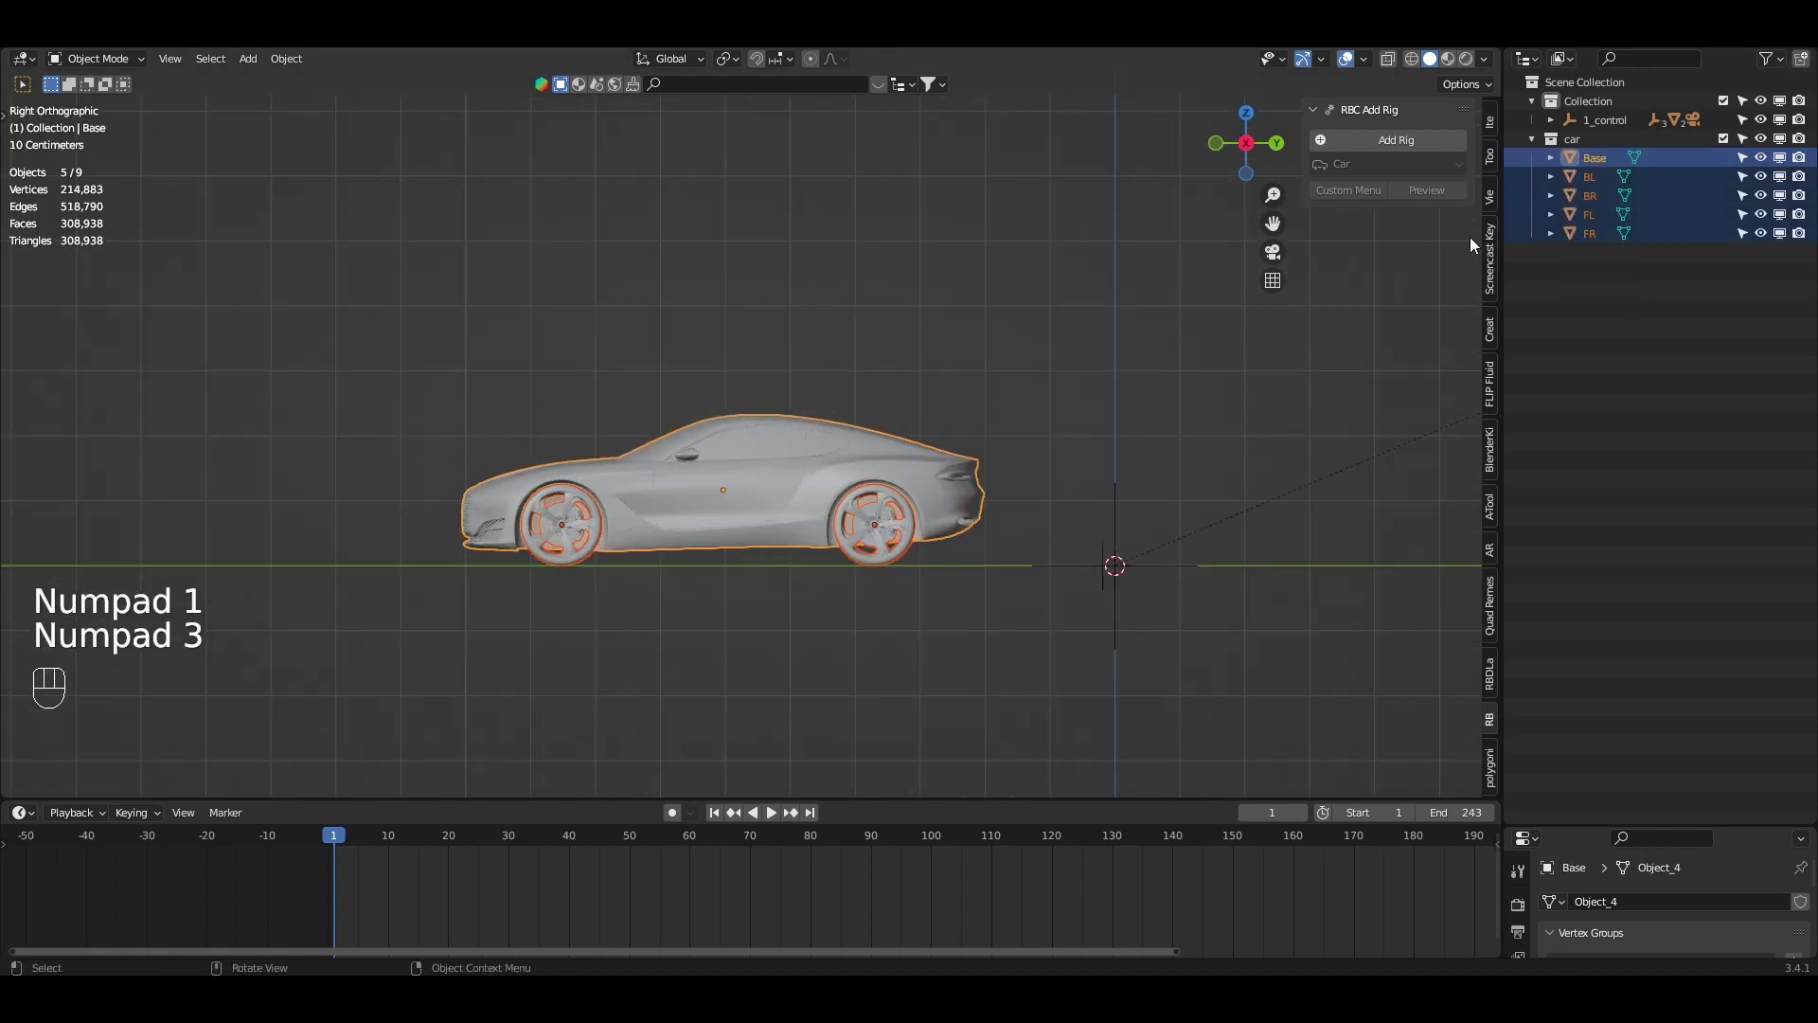
{"action": "middle_click_drag", "start_coordinate": [786, 511], "coordinate": [646, 526], "text": "shift"}
{"action": "key", "text": "g"}
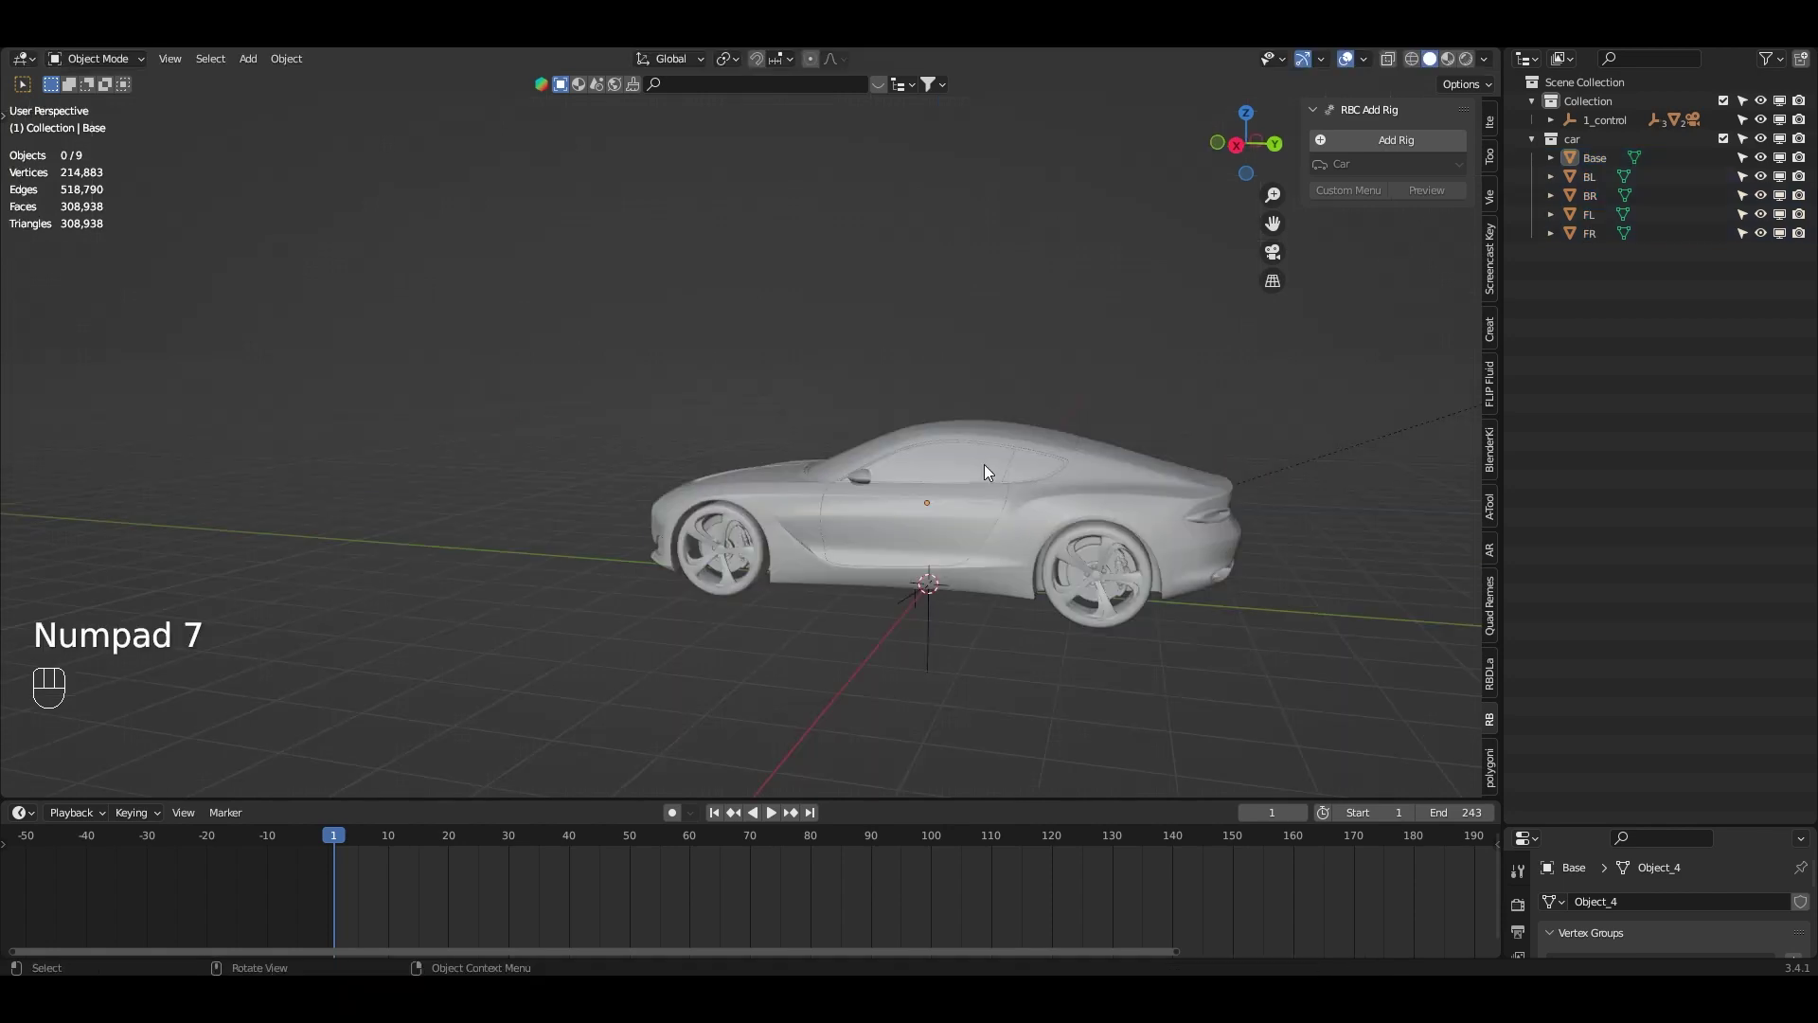
- Reselect the car body with all four wheels and apply their object transforms
{"action": "left_click", "coordinate": [1015, 492]}
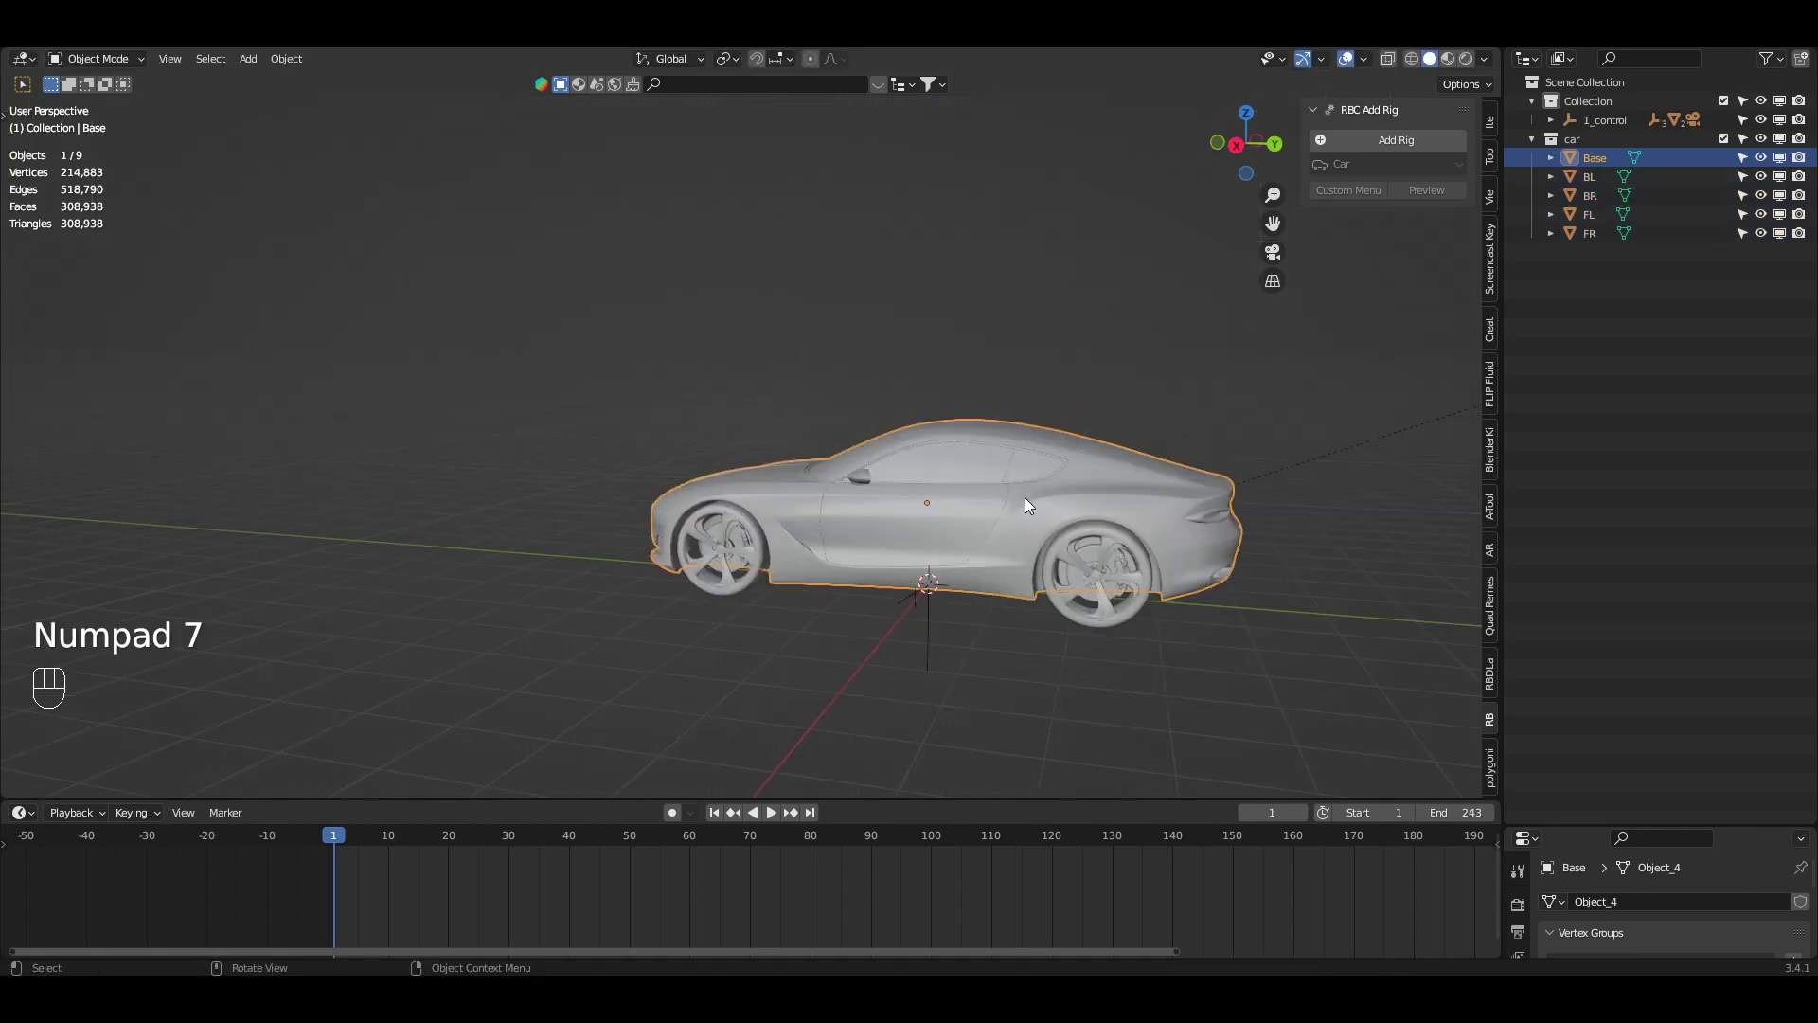
{"action": "left_click_drag", "start_coordinate": [1651, 254], "coordinate": [1564, 165]}
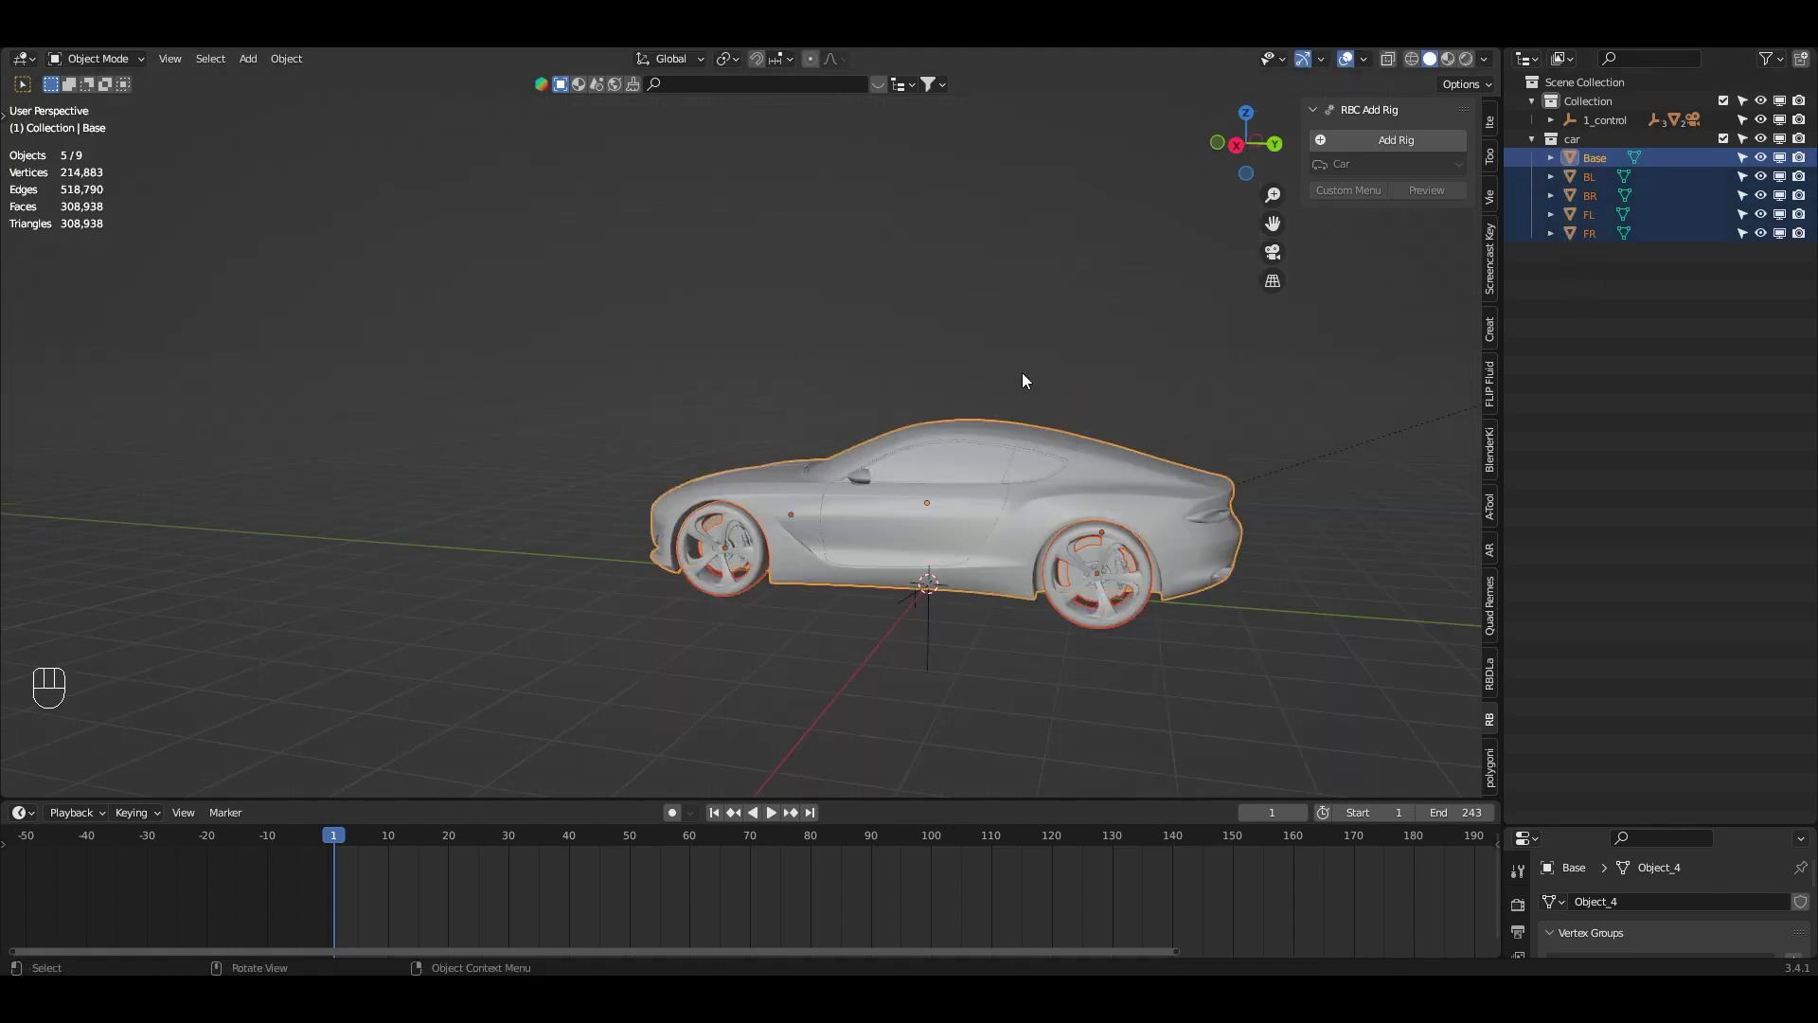
{"action": "key", "text": "ctrl+a"}
{"action": "left_click", "coordinate": [915, 448]}
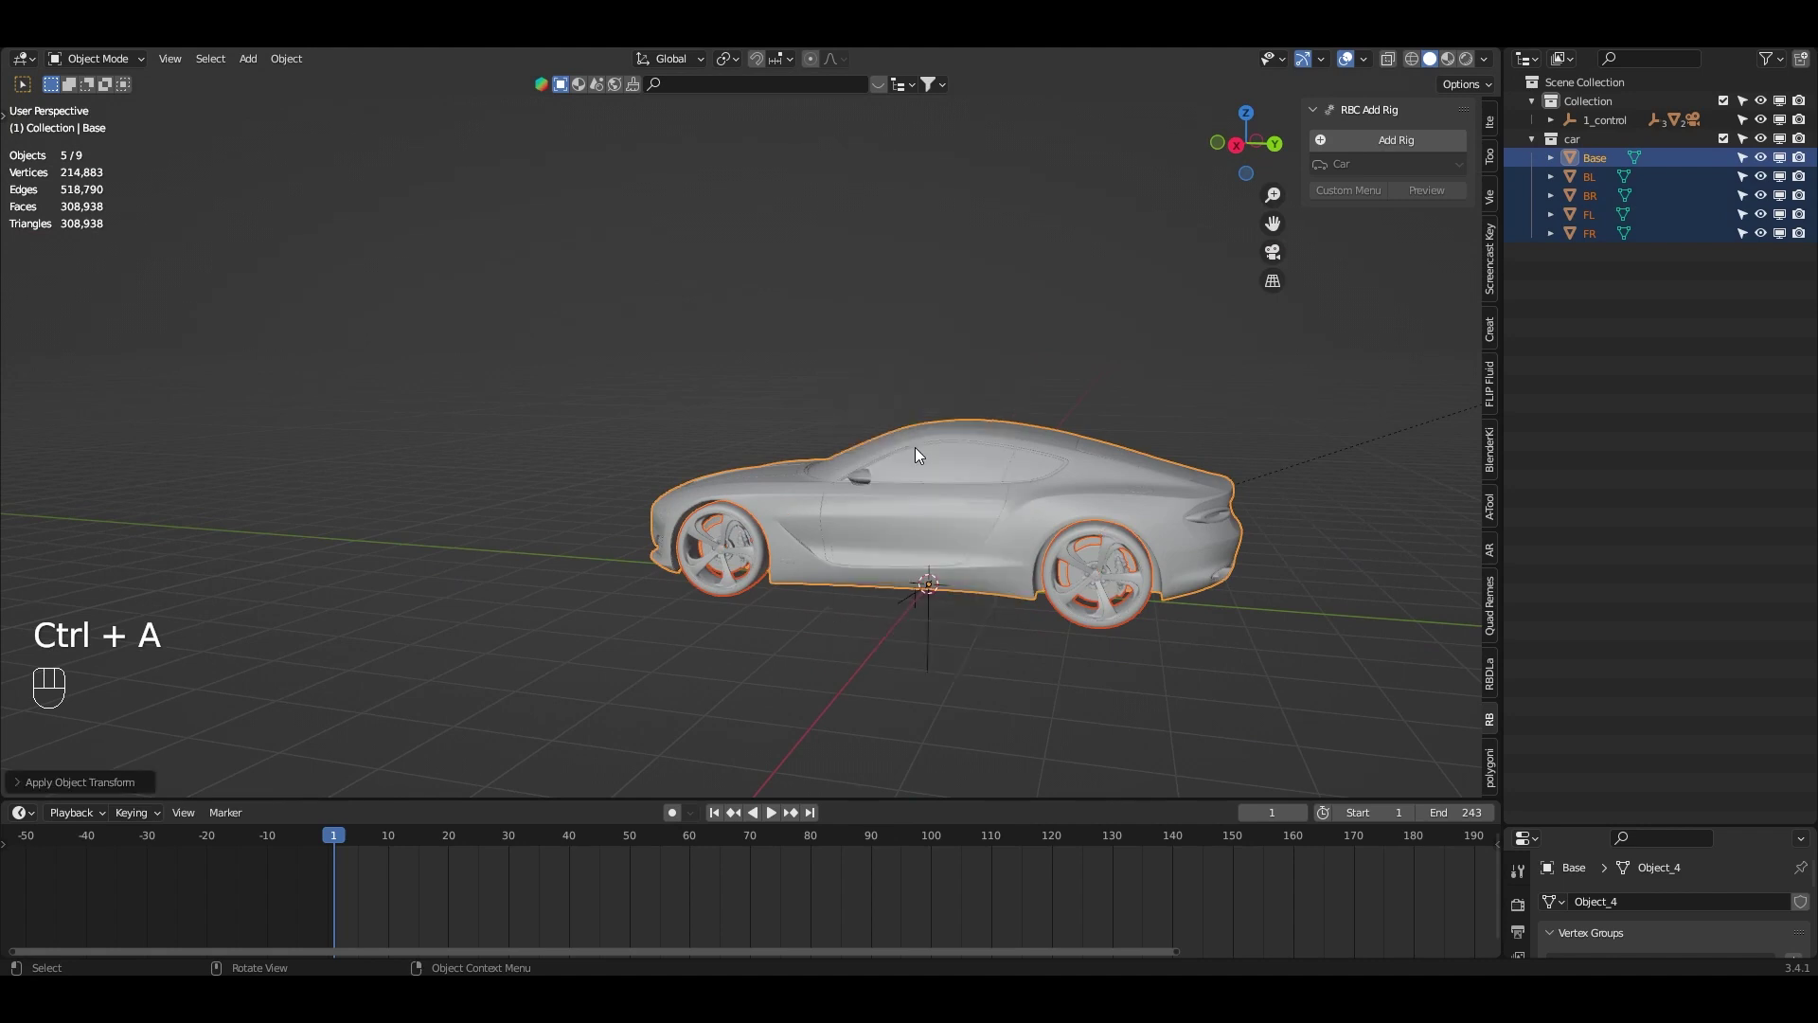
- Set the origins of the body and wheels to their center of mass and check the car in side view
{"action": "right_click", "coordinate": [1035, 526]}
{"action": "mouse_move", "coordinate": [1042, 522]}
{"action": "left_click", "coordinate": [1206, 606]}
{"action": "middle_click_drag", "start_coordinate": [1206, 606], "coordinate": [1088, 682]}
{"action": "key", "text": "KP_0"}
{"action": "key", "text": "KP_3"}
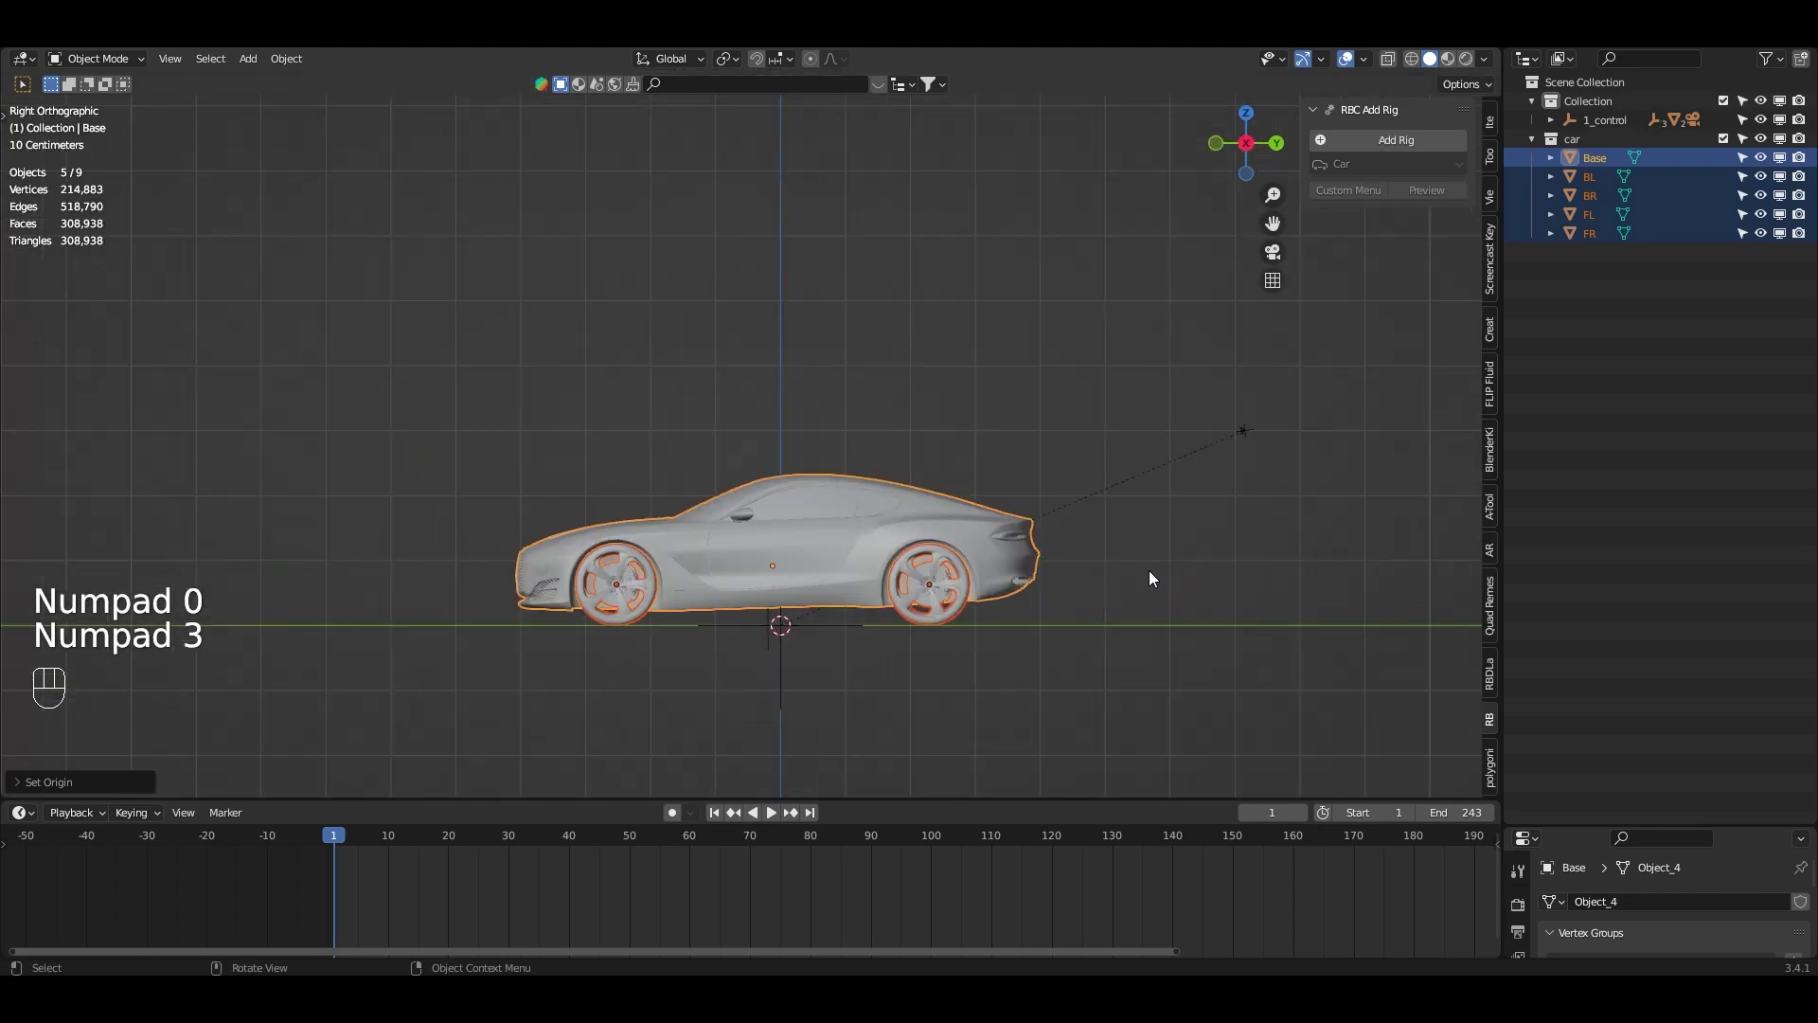
- Add a Car rig and assign the Base object as its Vehicle Body
{"action": "left_click", "coordinate": [1149, 574]}
{"action": "left_click", "coordinate": [1398, 140]}
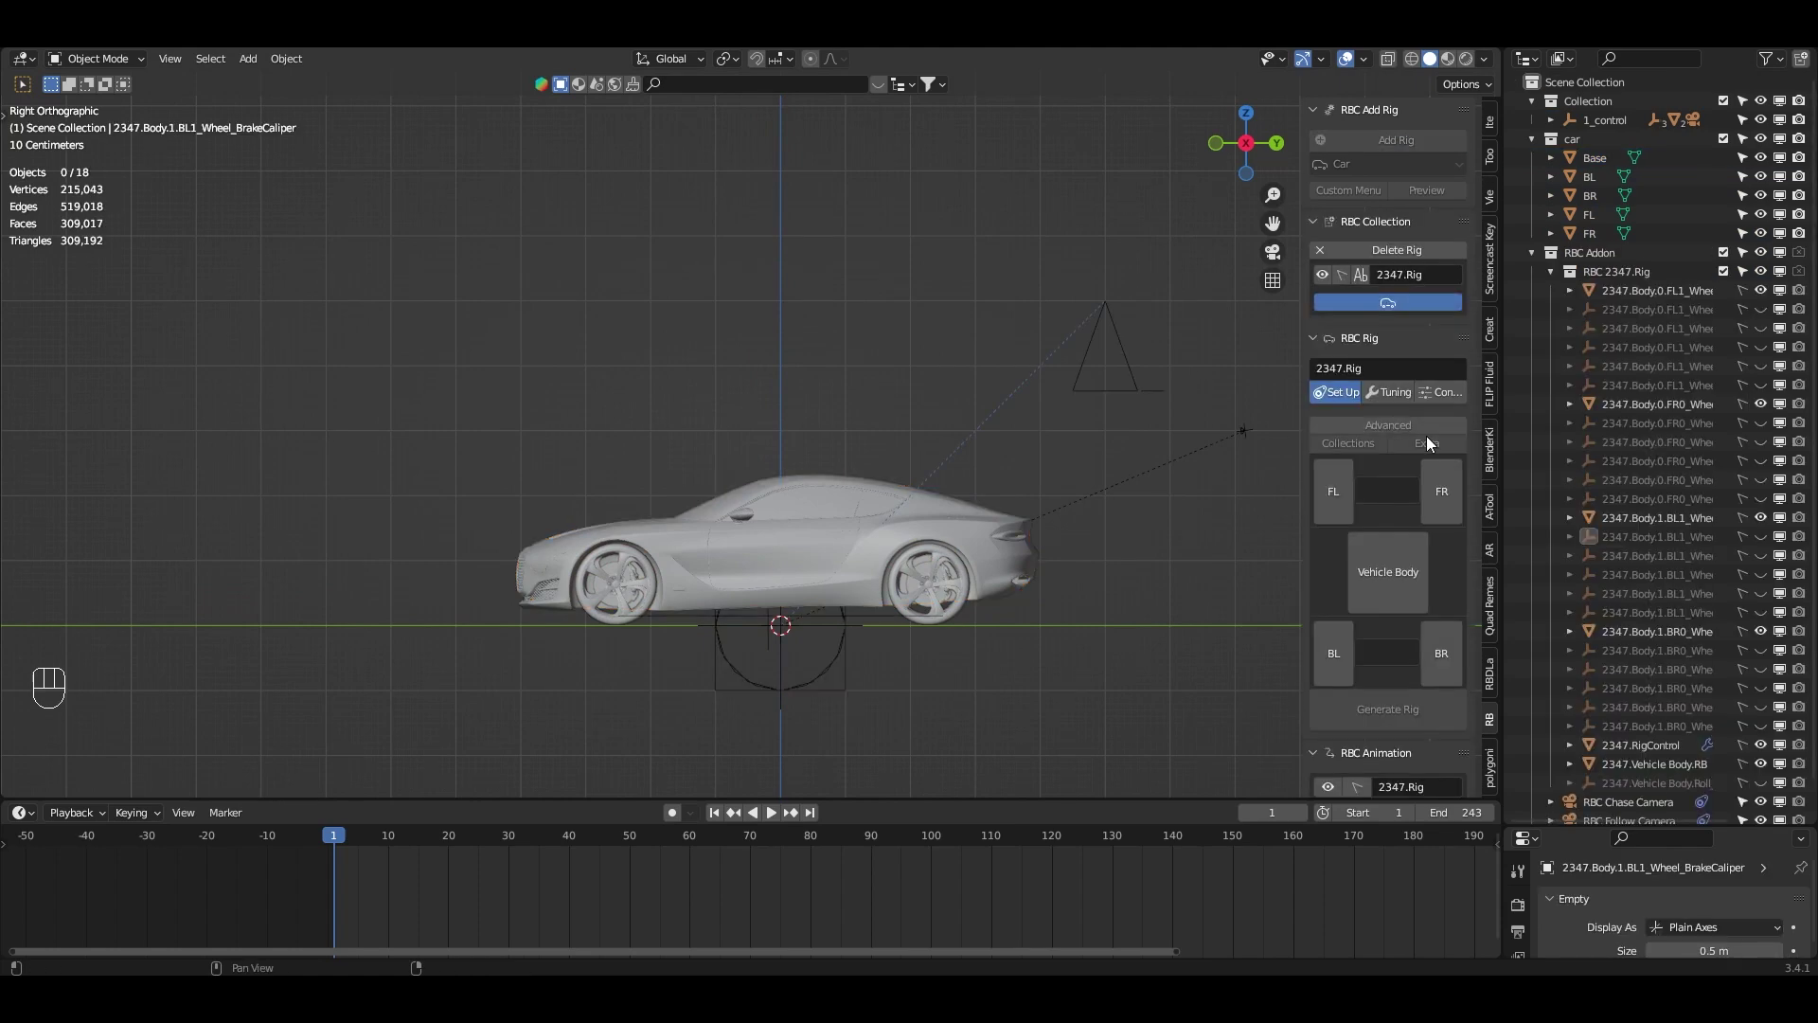
{"action": "middle_click_drag", "start_coordinate": [1029, 565], "coordinate": [1083, 485], "text": "shift"}
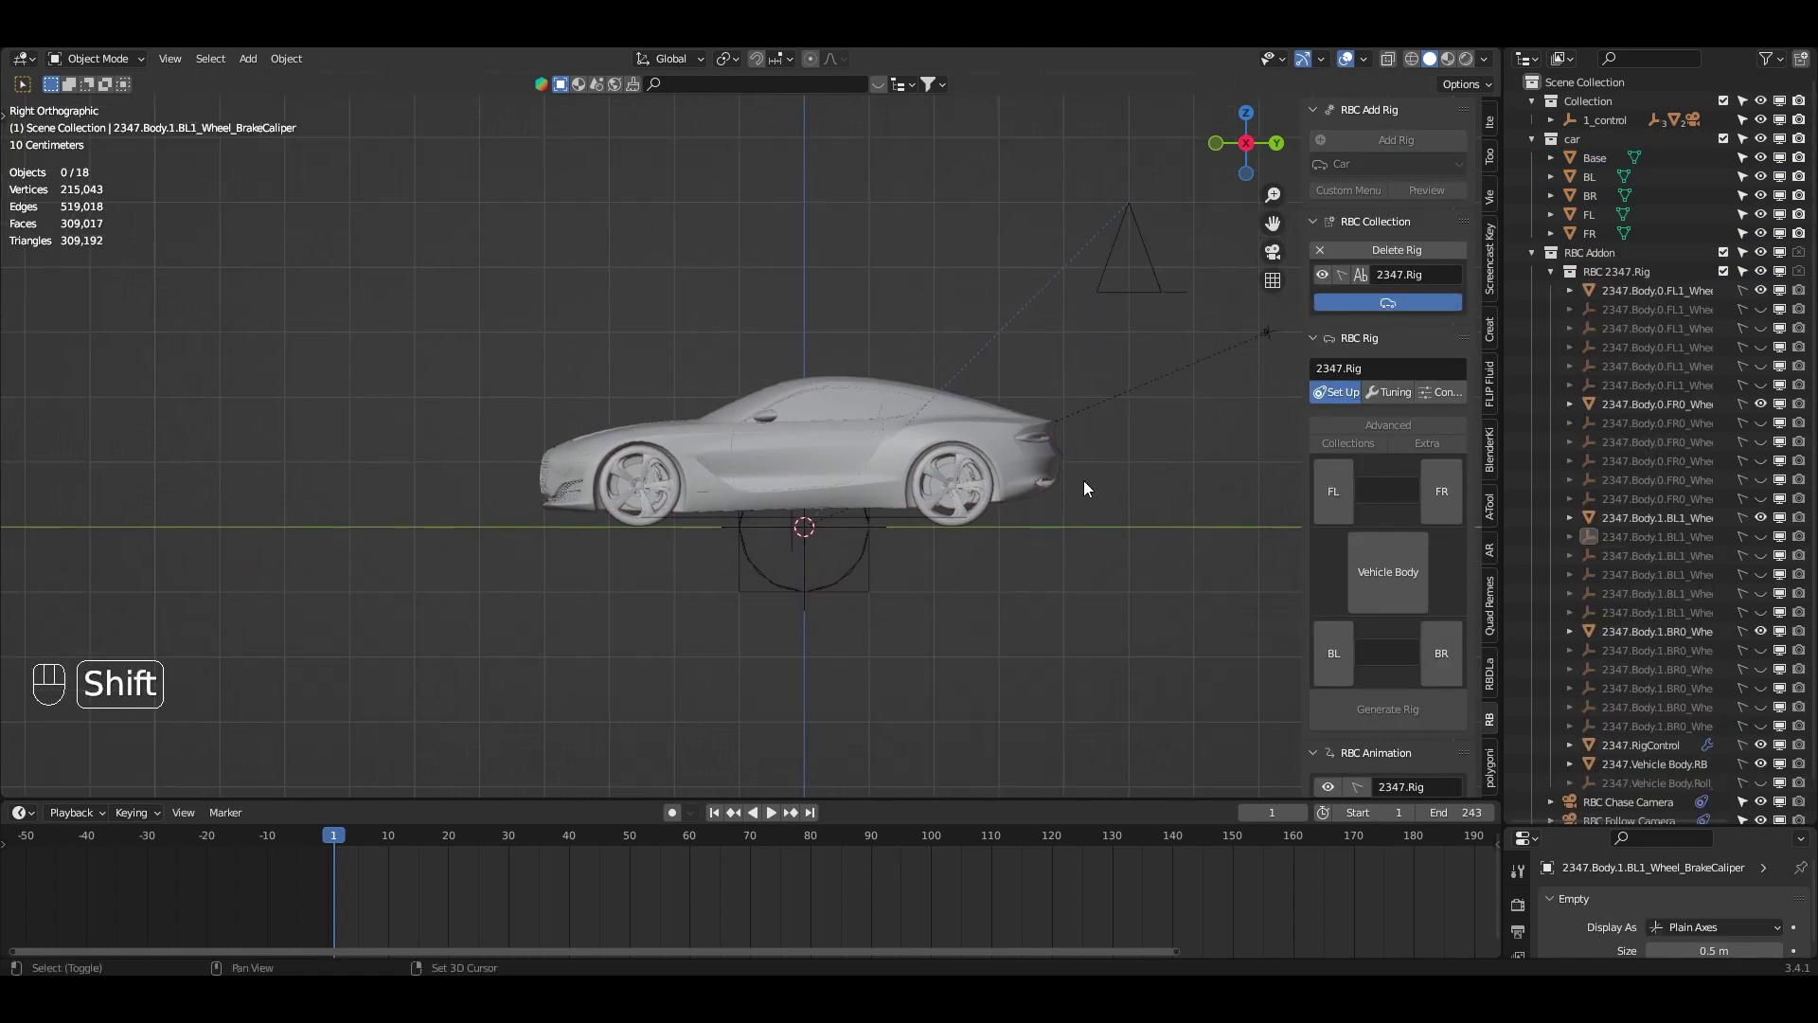
{"action": "left_click", "coordinate": [812, 514]}
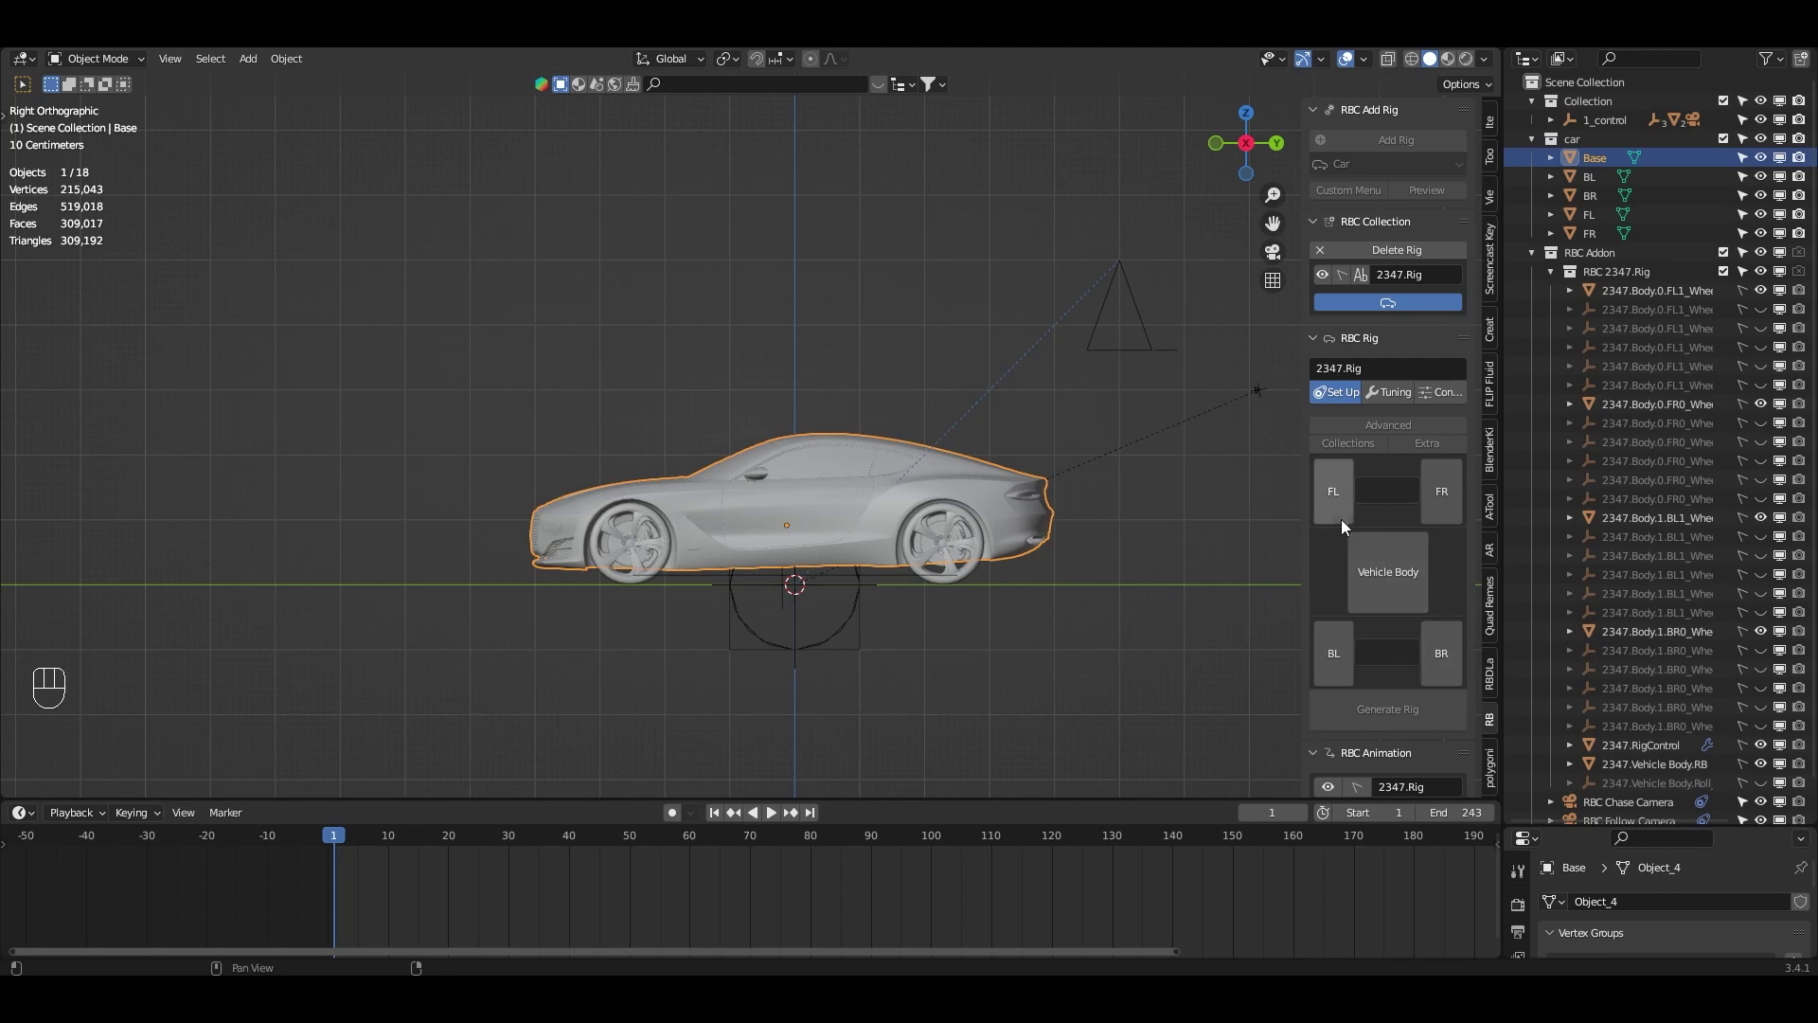
{"action": "left_click", "coordinate": [1374, 576]}
- Assign the front-right wheel to the rig's FR slot and the front-left wheel to its FL slot
{"action": "left_click", "coordinate": [973, 554]}
{"action": "middle_click_drag", "start_coordinate": [974, 554], "coordinate": [1024, 589]}
{"action": "left_click", "coordinate": [977, 559]}
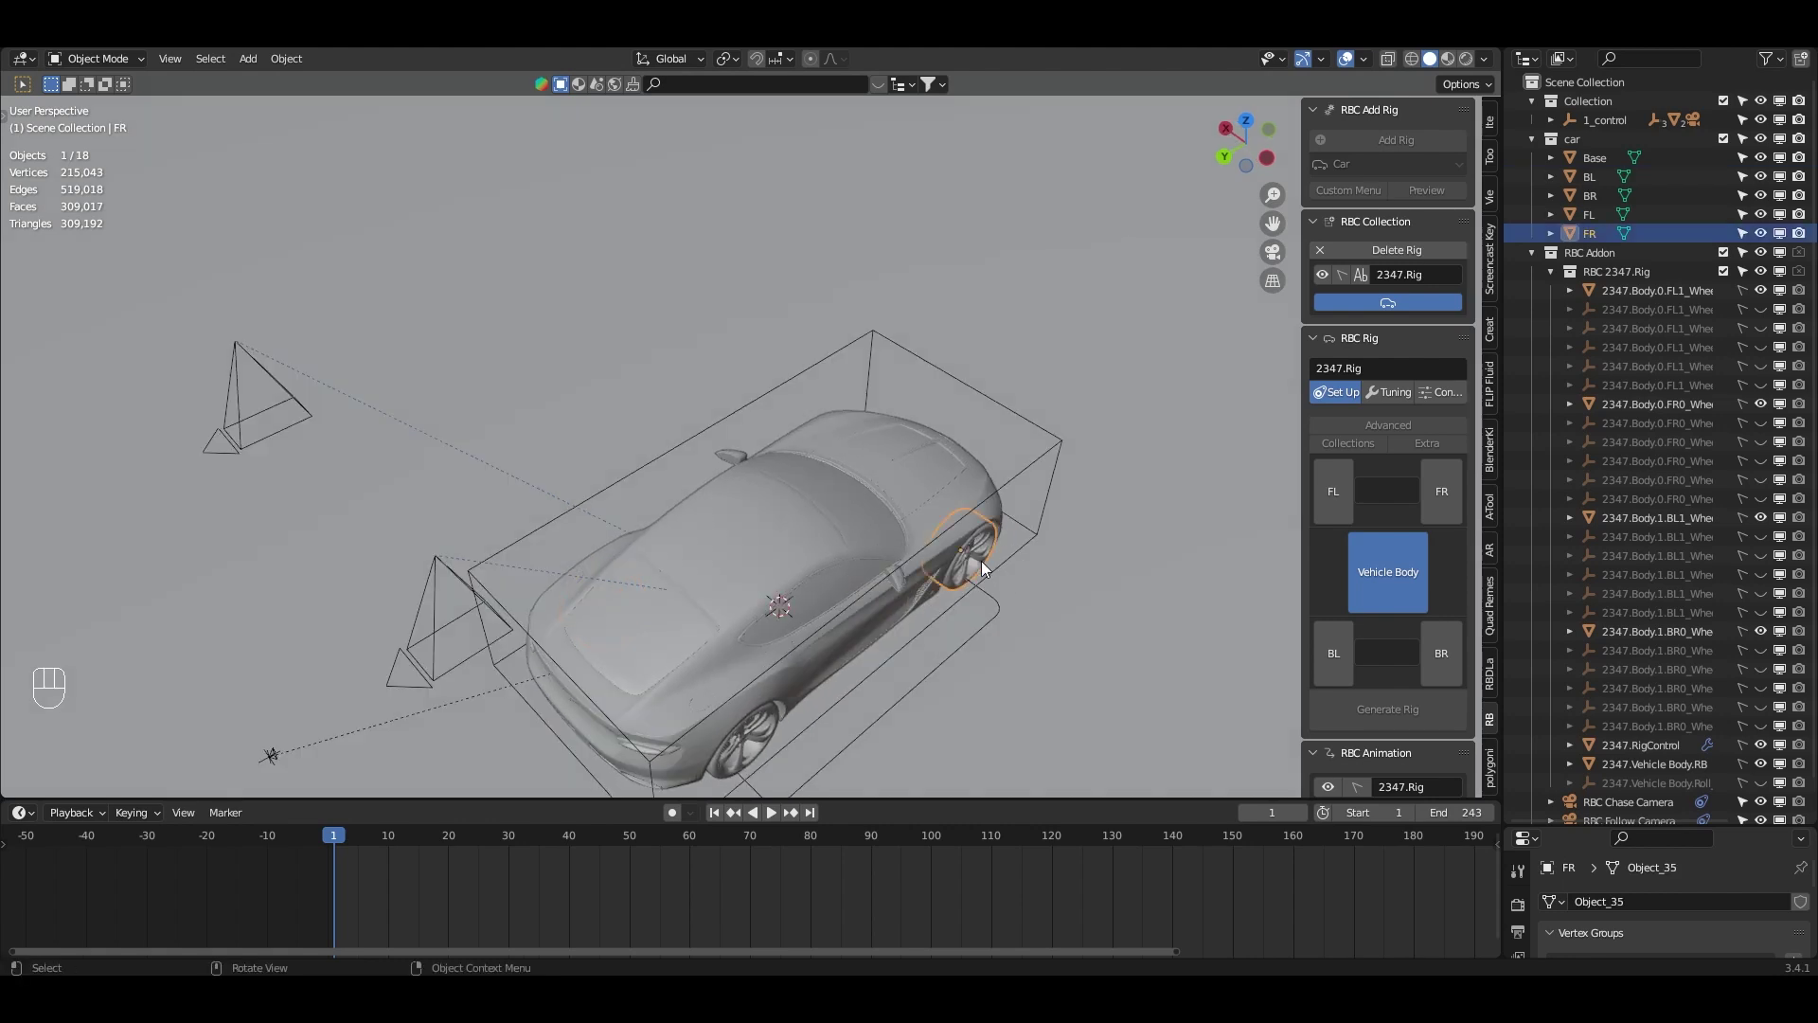
{"action": "left_click", "coordinate": [1458, 494]}
{"action": "middle_click_drag", "start_coordinate": [1258, 505], "coordinate": [740, 457]}
{"action": "left_click", "coordinate": [680, 464]}
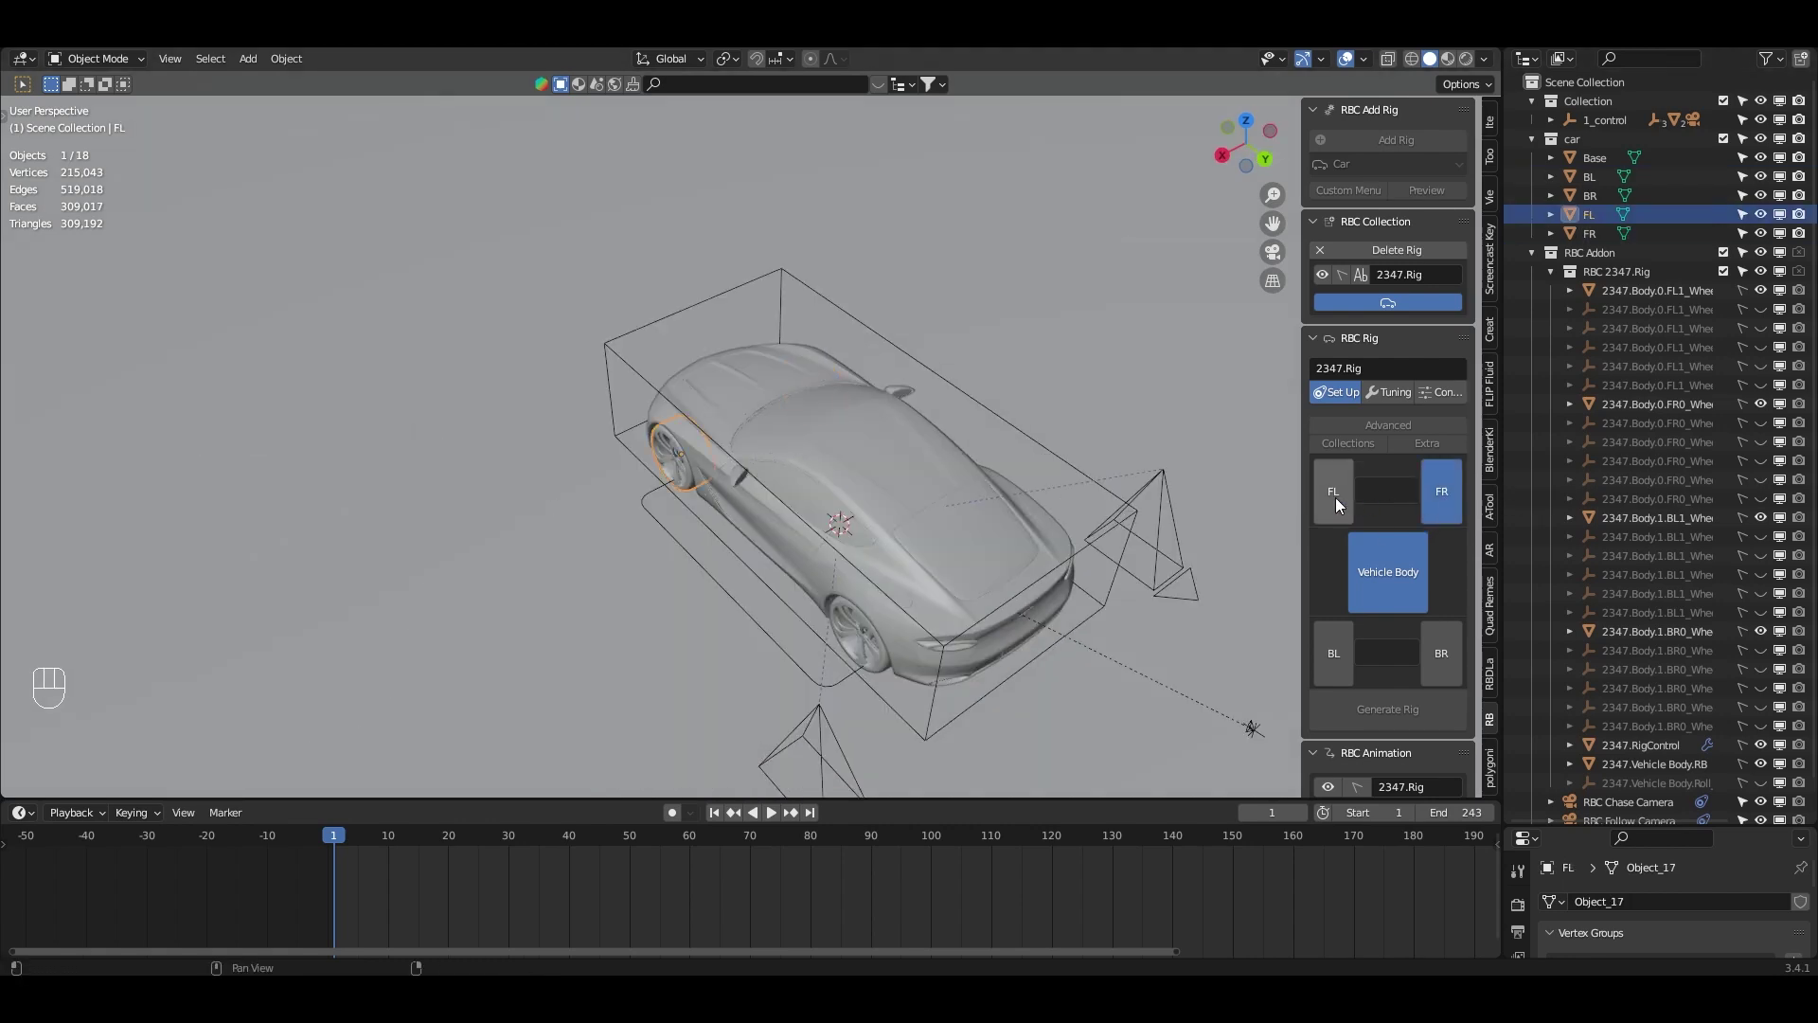
{"action": "left_click", "coordinate": [1334, 498]}
- Assign the rear wheels to the rig's BL and BR slots and generate the rig
{"action": "left_click", "coordinate": [895, 645]}
{"action": "left_click", "coordinate": [1333, 661]}
{"action": "middle_click_drag", "start_coordinate": [1056, 654], "coordinate": [757, 644]}
{"action": "left_click", "coordinate": [800, 653]}
{"action": "left_click", "coordinate": [1441, 653]}
{"action": "middle_click_drag", "start_coordinate": [1145, 683], "coordinate": [1041, 636]}
{"action": "left_click", "coordinate": [1415, 712]}
{"action": "middle_click_drag", "start_coordinate": [1013, 592], "coordinate": [1087, 568]}
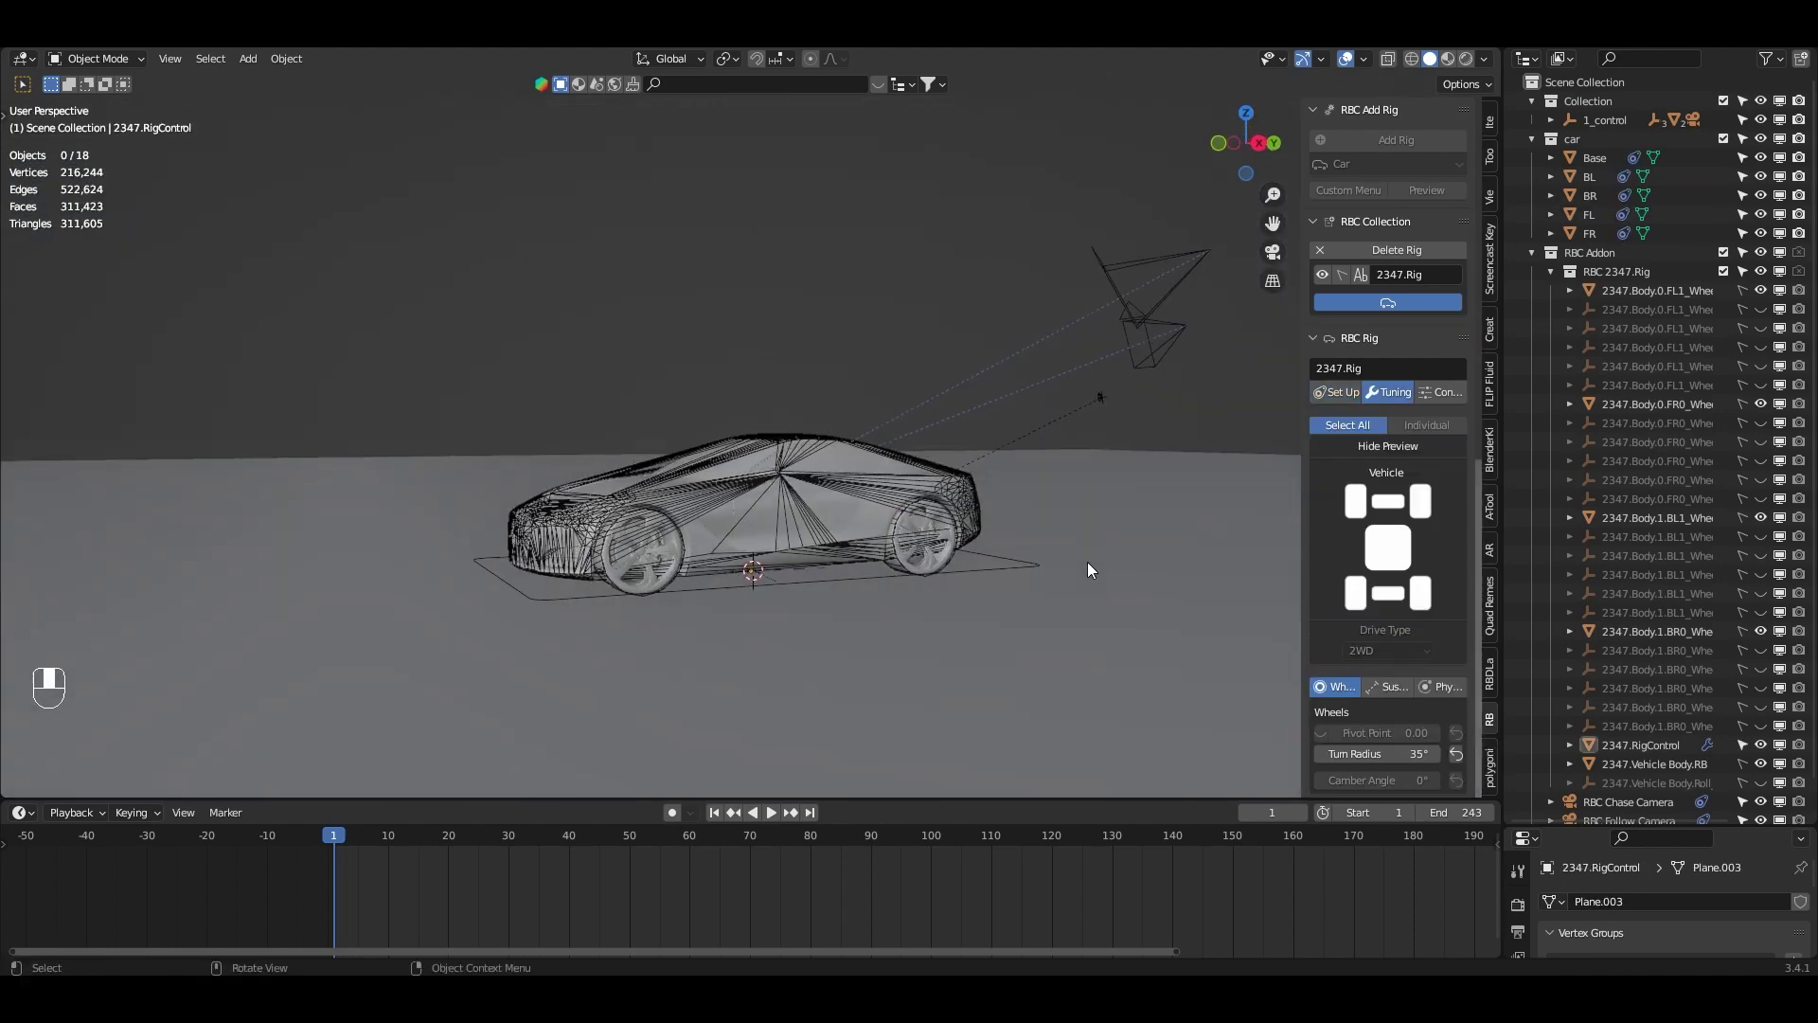
- Select the rig control and check the rigged car's placement through the tracked camera
{"action": "left_click", "coordinate": [553, 595]}
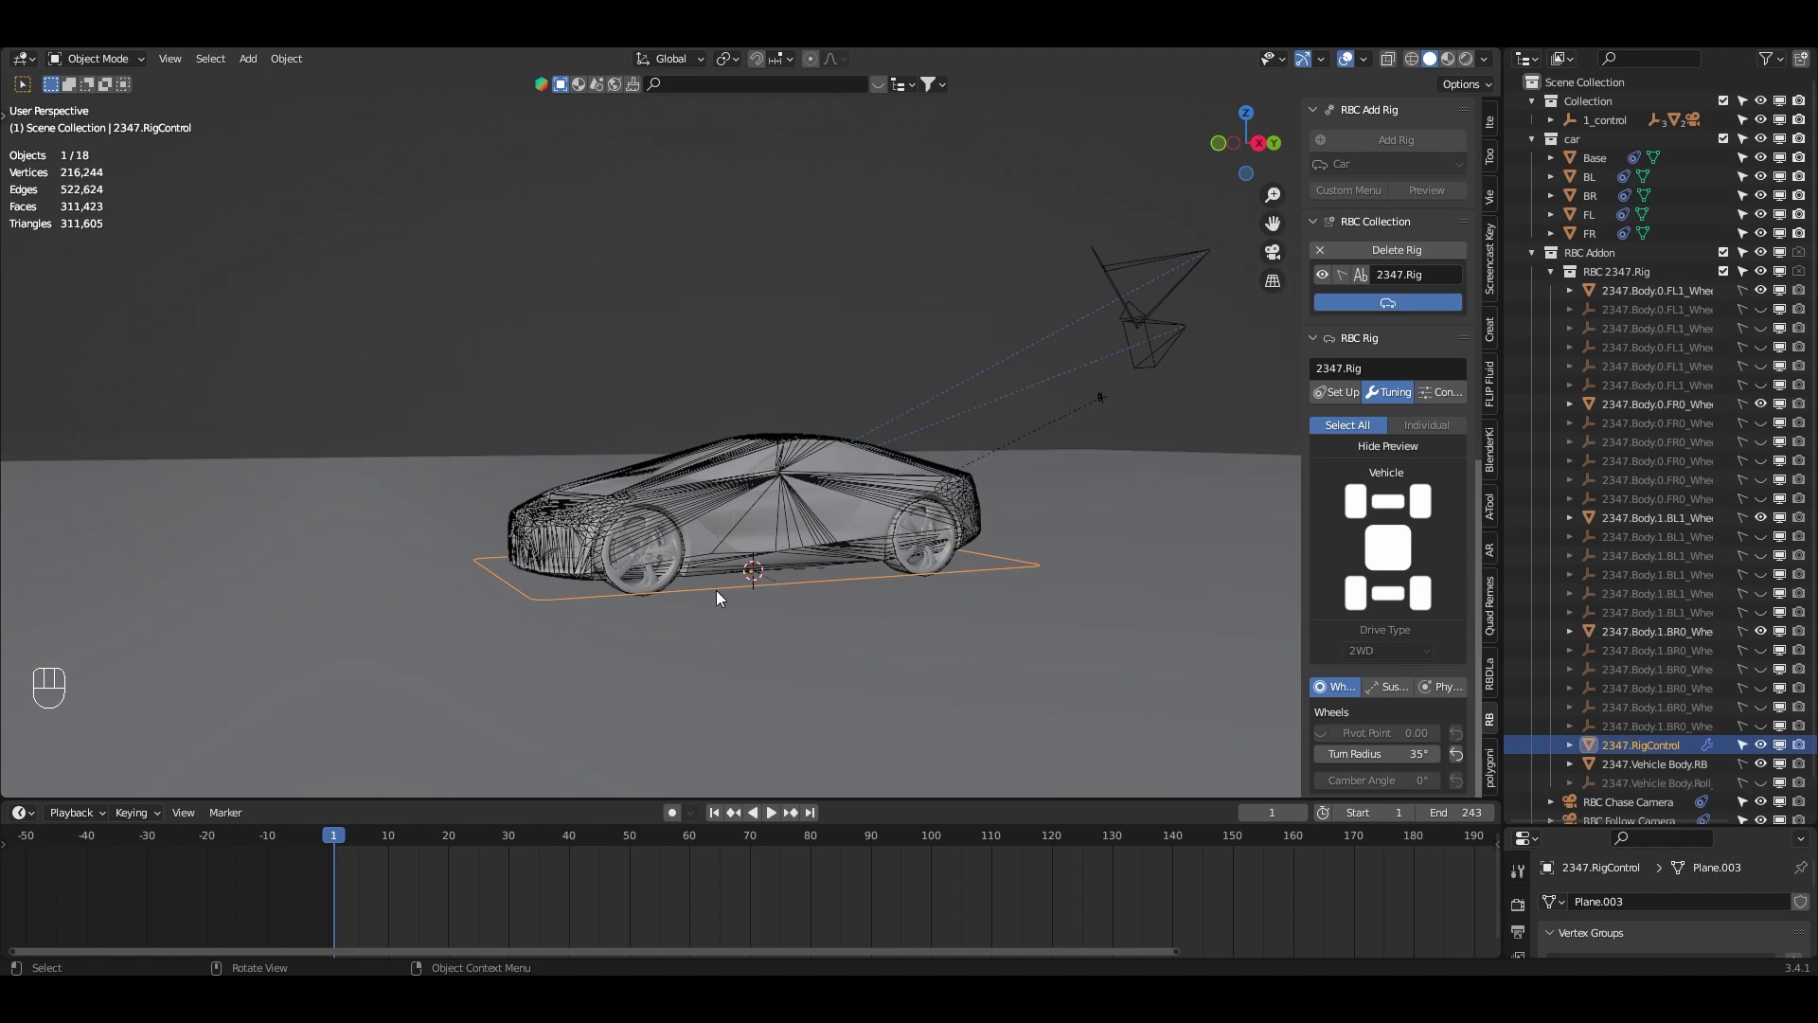
{"action": "left_click", "coordinate": [1272, 252]}
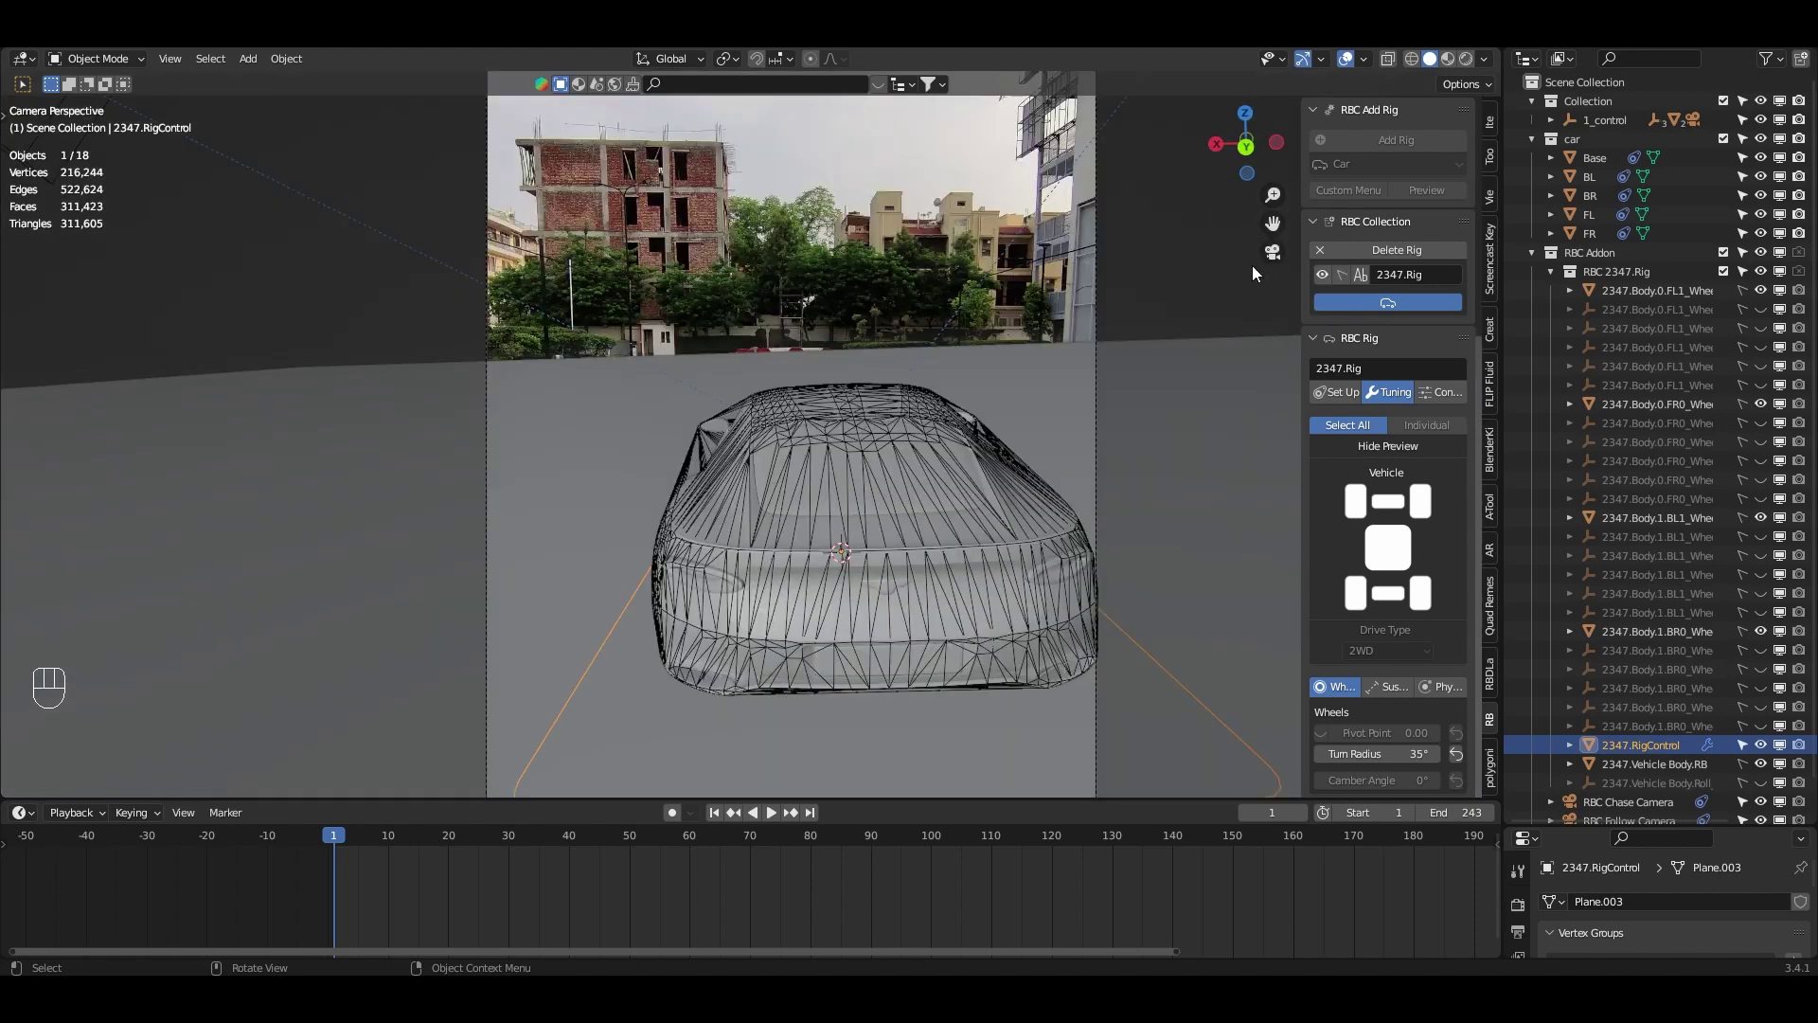
{"action": "scroll", "coordinate": [512, 431], "scroll_direction": "down", "scroll_amount": 4}
{"action": "middle_click_drag", "start_coordinate": [503, 458], "coordinate": [822, 465]}
{"action": "scroll", "coordinate": [796, 463], "scroll_direction": "down", "scroll_amount": 2}
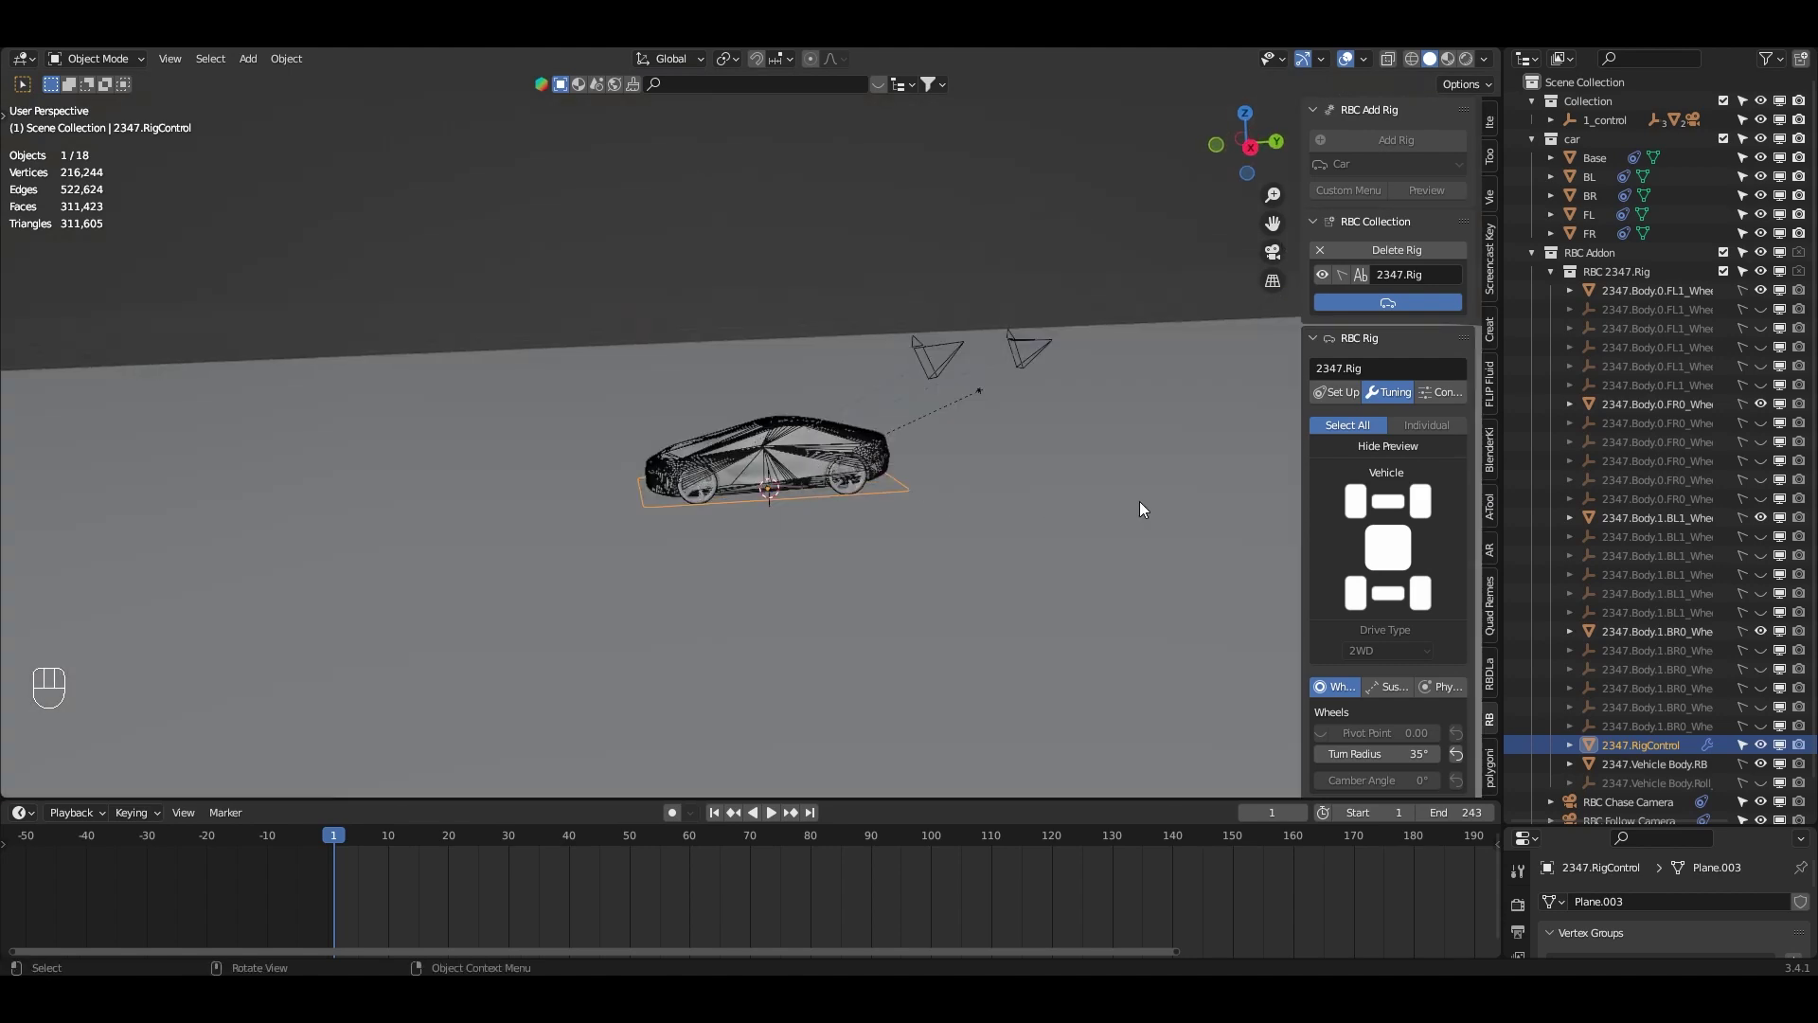
- Hide the RBC Ground and unhide the Plane object under Plane_Transform, keeping Plane.001 hidden
{"action": "scroll", "coordinate": [1593, 587], "scroll_direction": "down", "scroll_amount": 2}
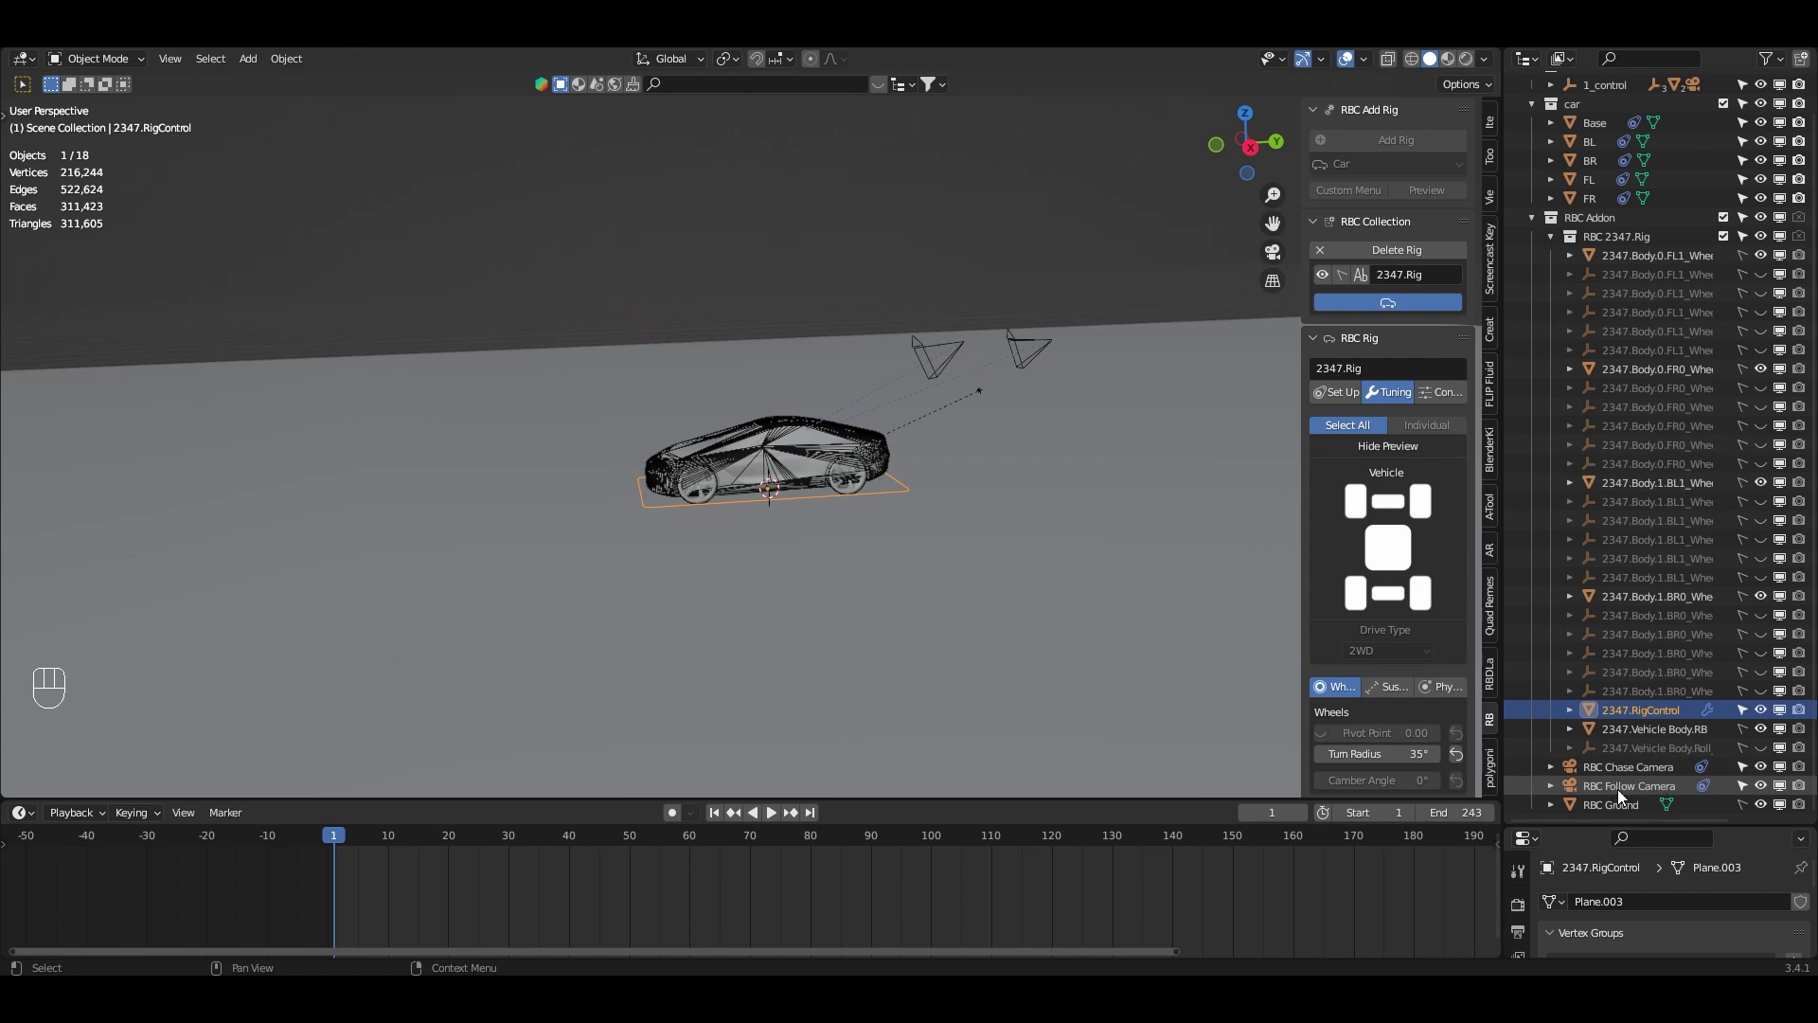
{"action": "left_click", "coordinate": [1761, 804]}
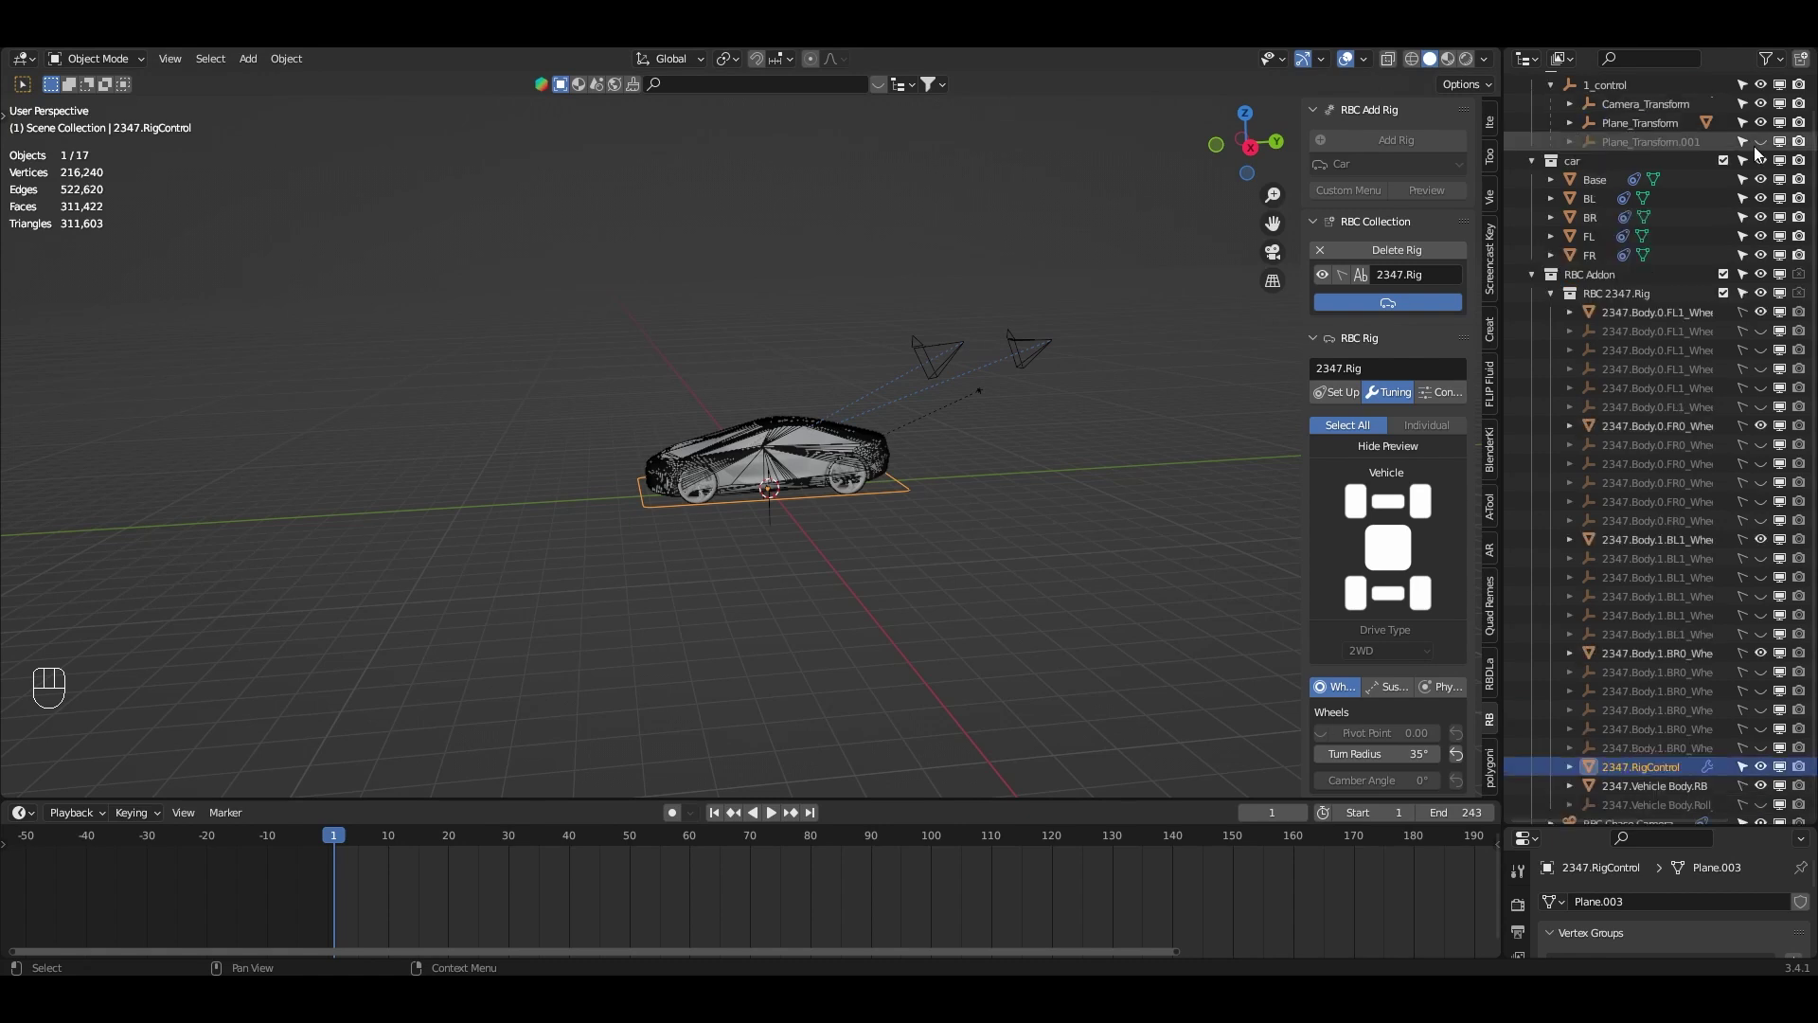
{"action": "left_click", "coordinate": [1759, 141]}
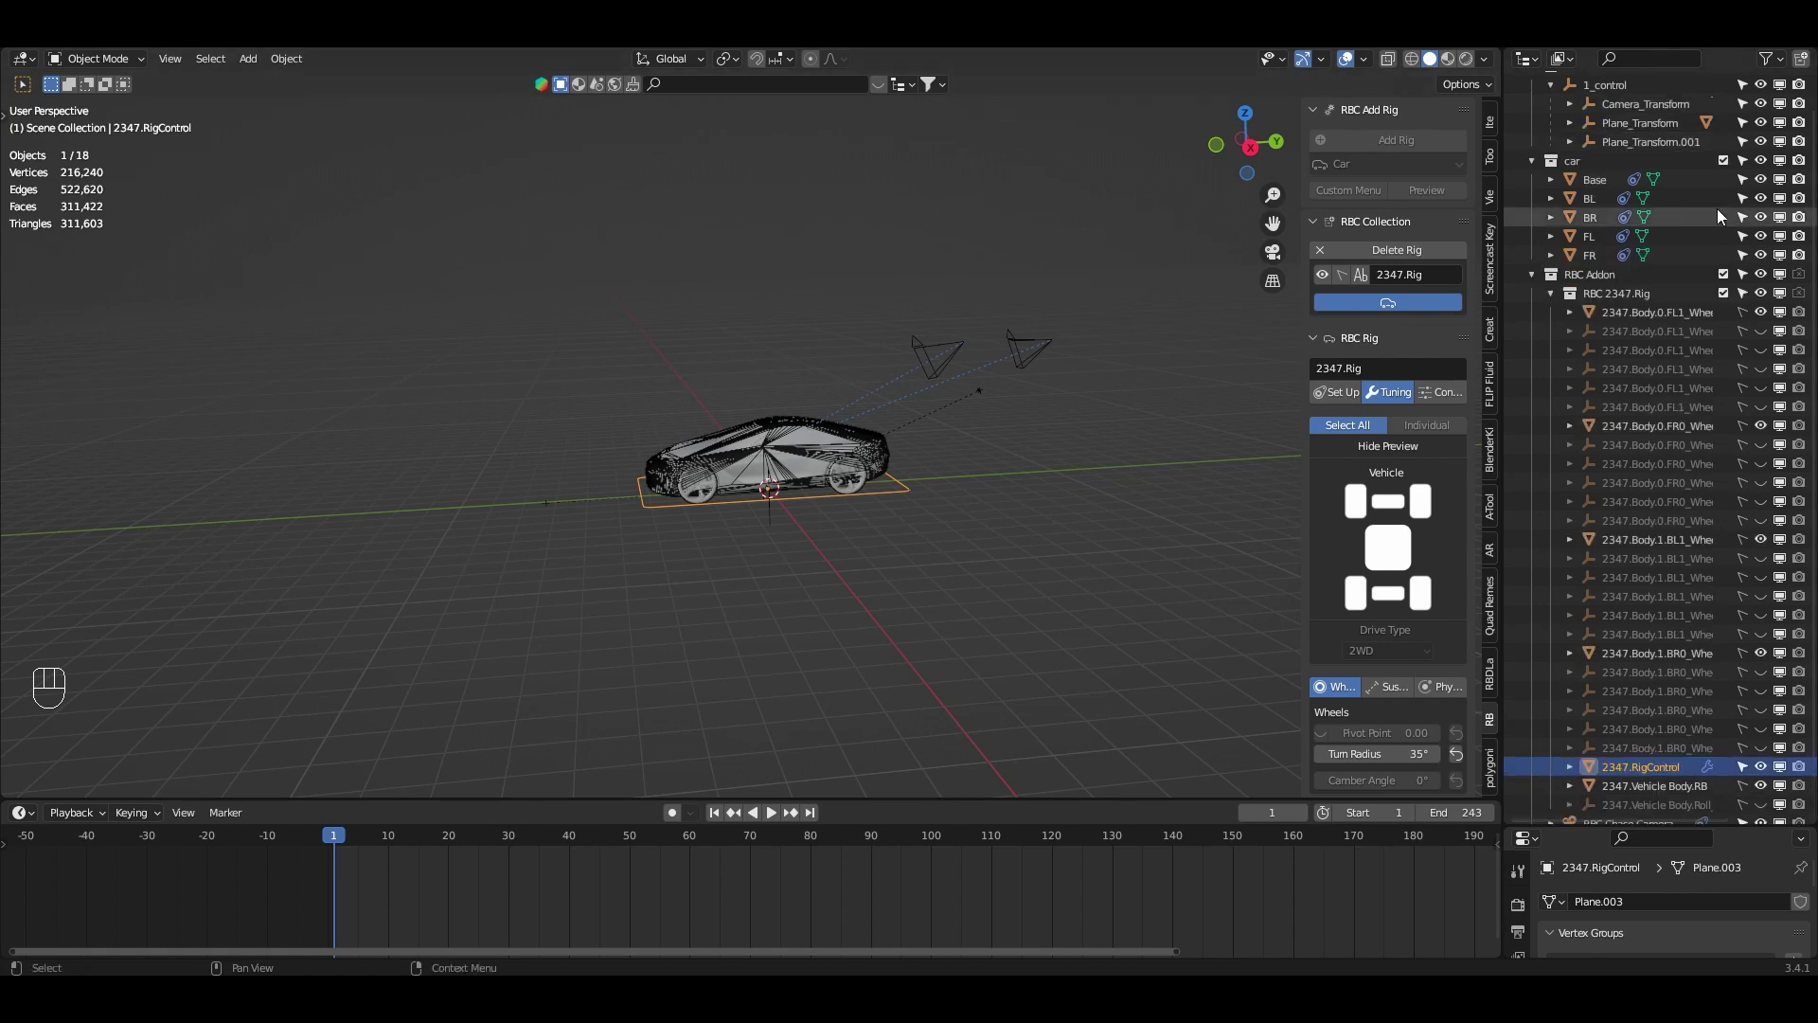
{"action": "left_click", "coordinate": [1760, 196]}
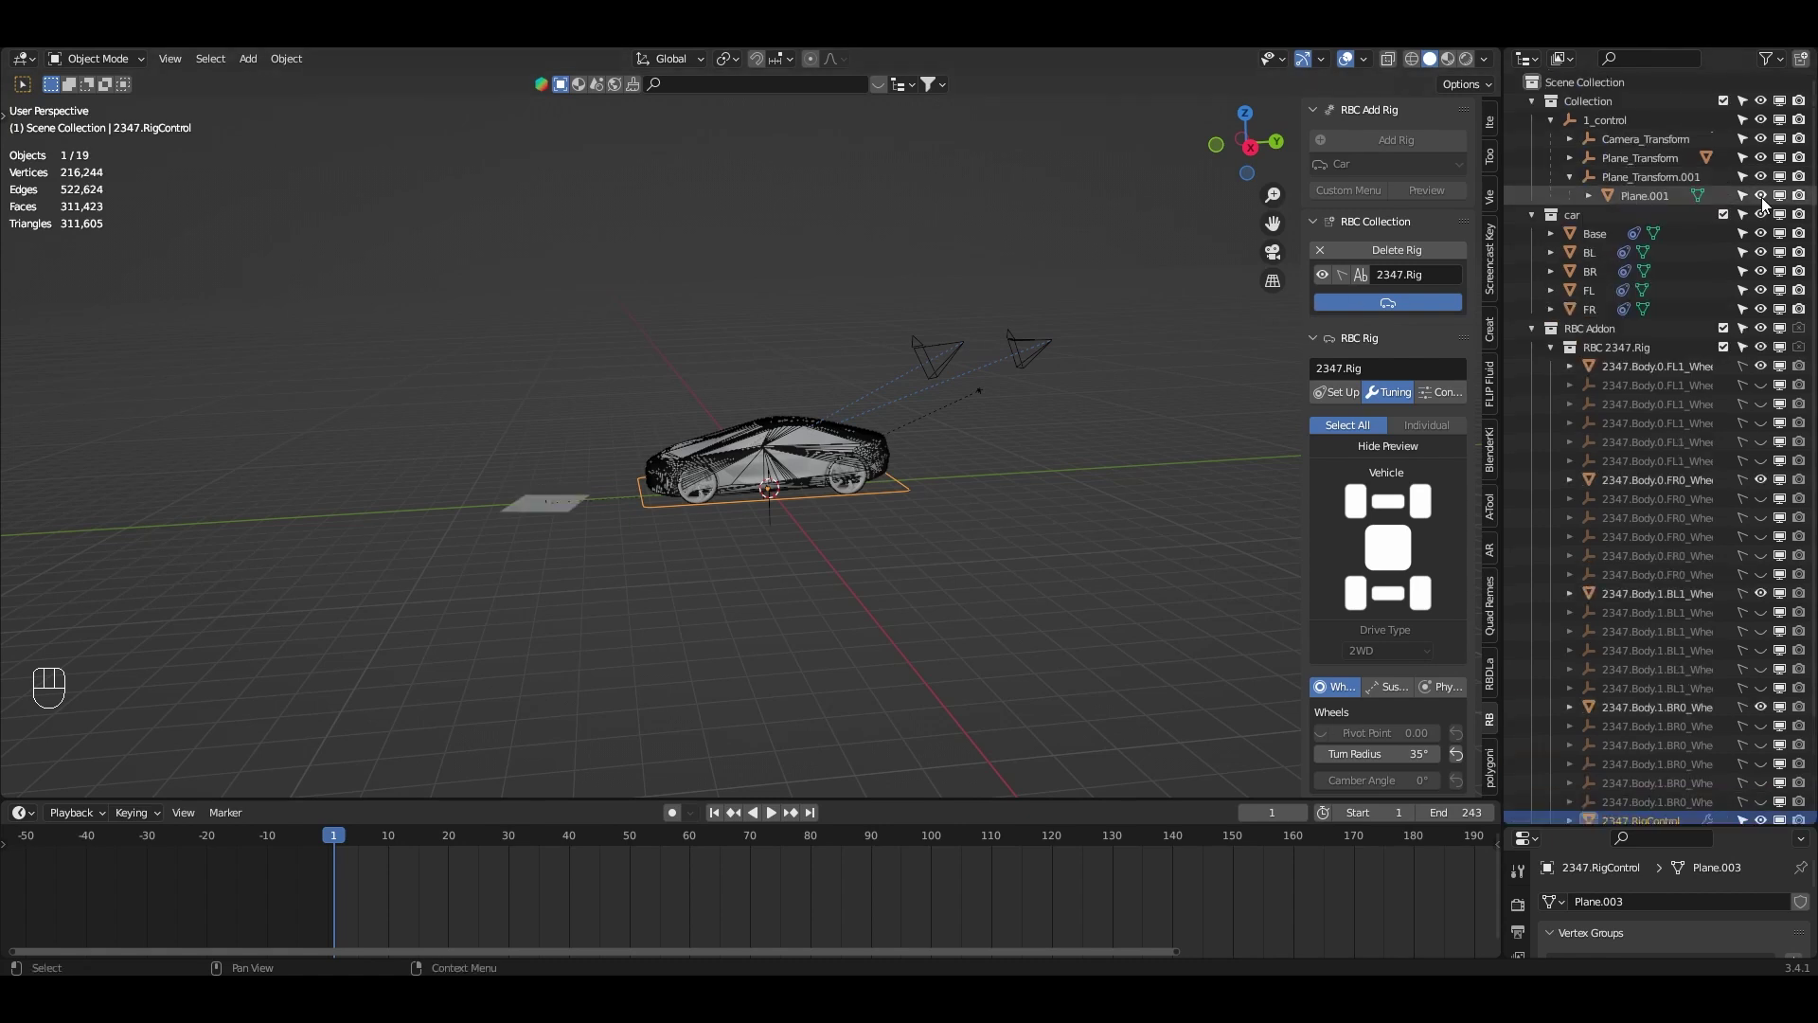
{"action": "left_click", "coordinate": [1760, 196]}
{"action": "left_click", "coordinate": [1568, 158]}
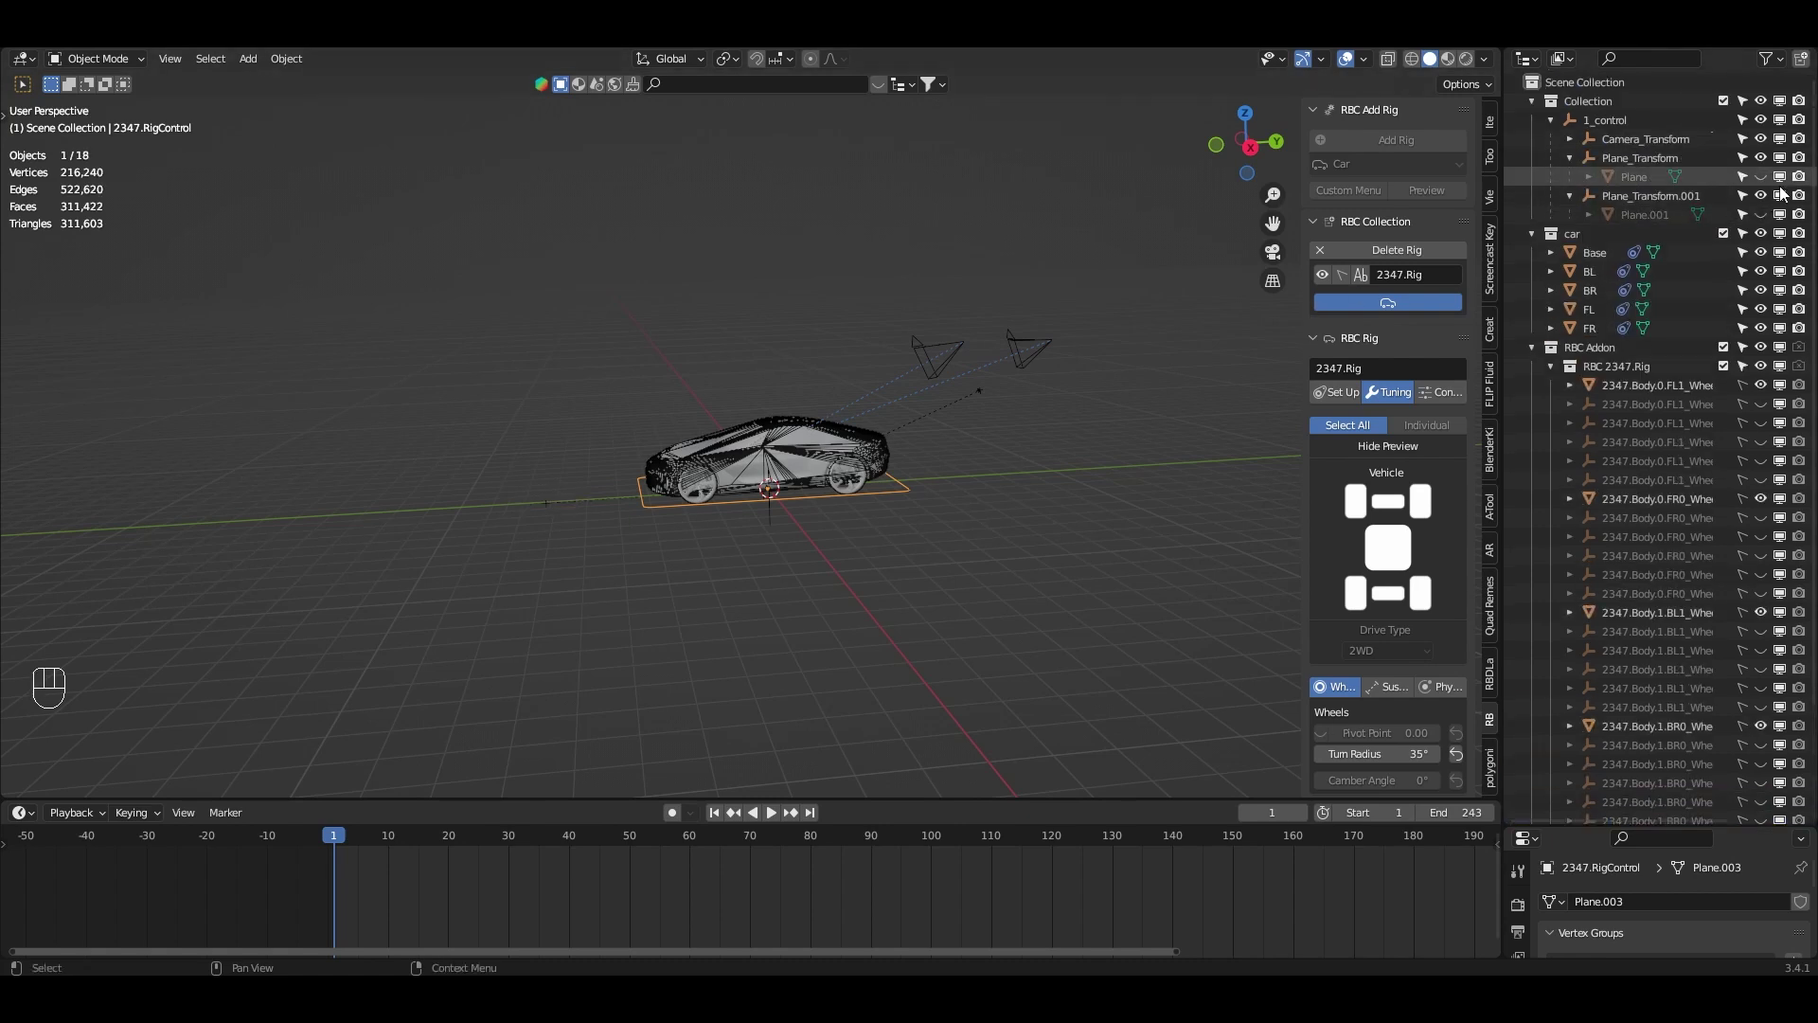
{"action": "left_click", "coordinate": [1761, 177]}
- Select the Plane ground object under Plane_Transform and apply its scale
{"action": "middle_click_drag", "start_coordinate": [559, 577], "coordinate": [855, 634], "text": "shift"}
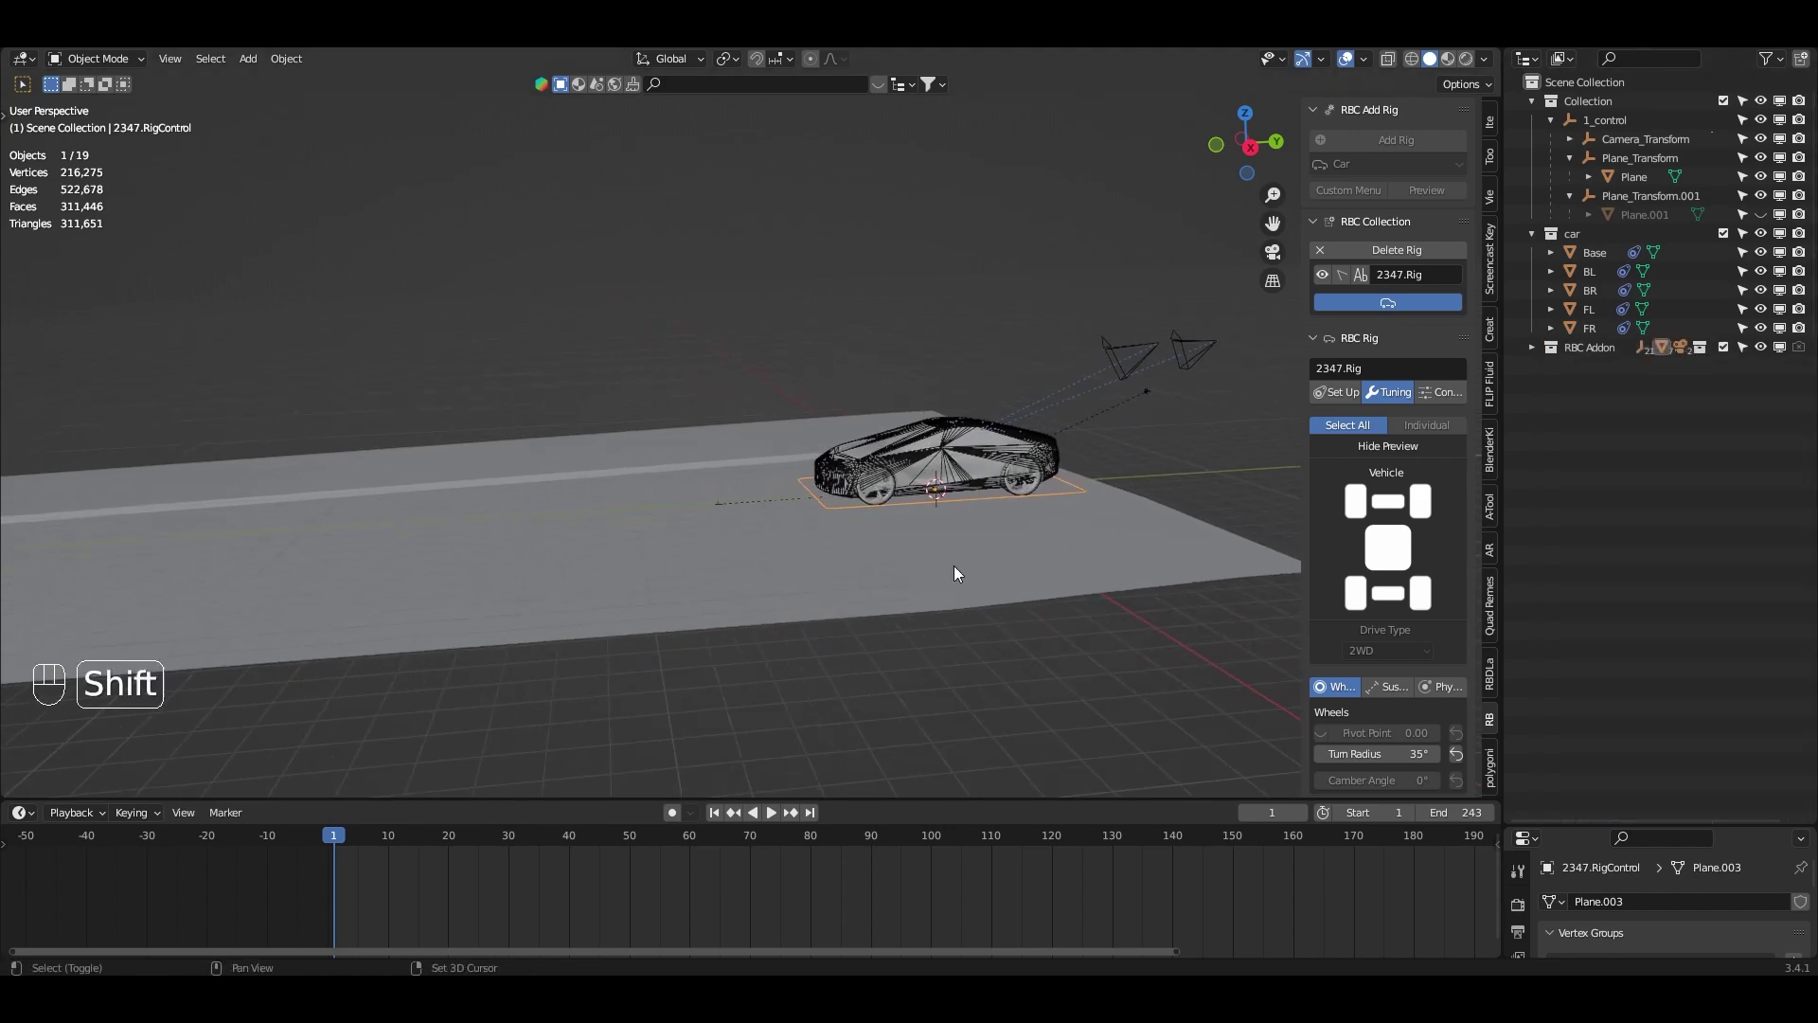
{"action": "middle_click_drag", "start_coordinate": [953, 565], "coordinate": [825, 549], "text": "shift"}
{"action": "mouse_move", "coordinate": [898, 527]}
{"action": "middle_mouse_down", "text": "shift"}
{"action": "mouse_move", "coordinate": [860, 491]}
{"action": "mouse_move", "coordinate": [878, 474]}
{"action": "mouse_move", "coordinate": [871, 502]}
{"action": "mouse_move", "coordinate": [900, 509]}
{"action": "middle_mouse_up", "text": "shift"}
{"action": "left_click", "coordinate": [899, 509]}
{"action": "left_click_drag", "start_coordinate": [1555, 820], "coordinate": [1609, 422]}
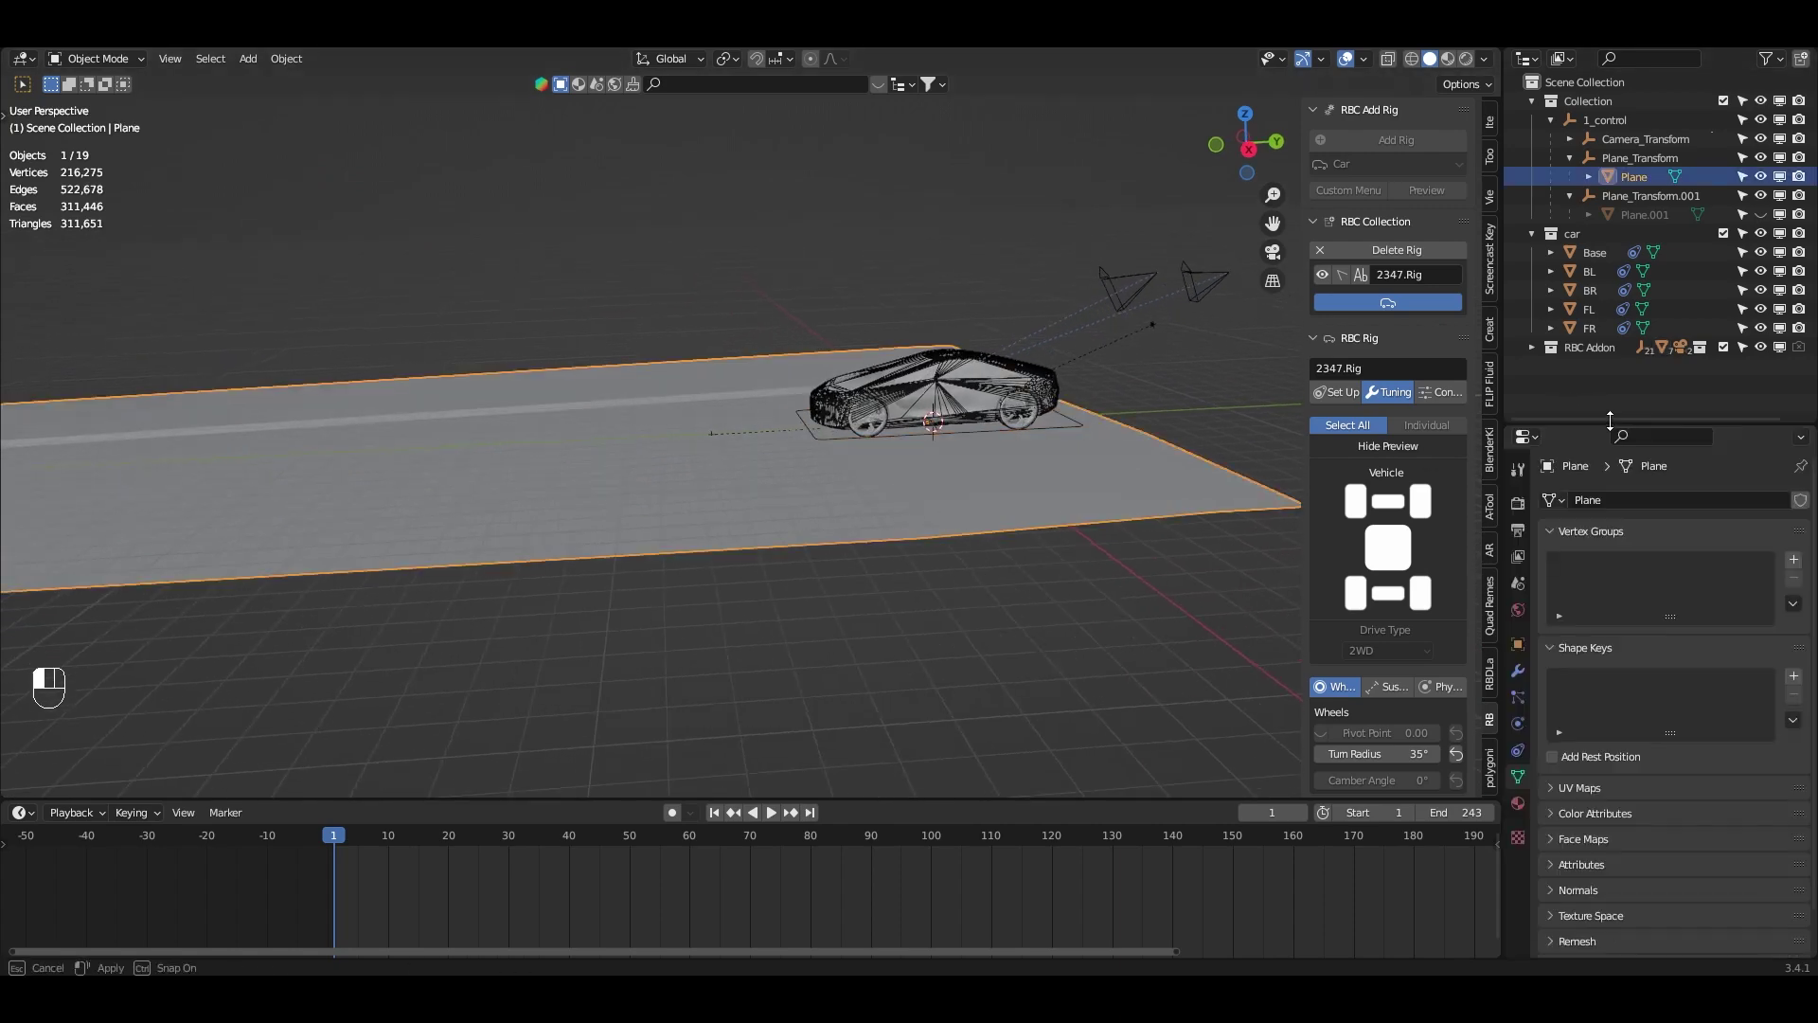
{"action": "middle_click_drag", "start_coordinate": [688, 485], "coordinate": [800, 539], "text": "shift"}
{"action": "key", "text": "ctrl+a"}
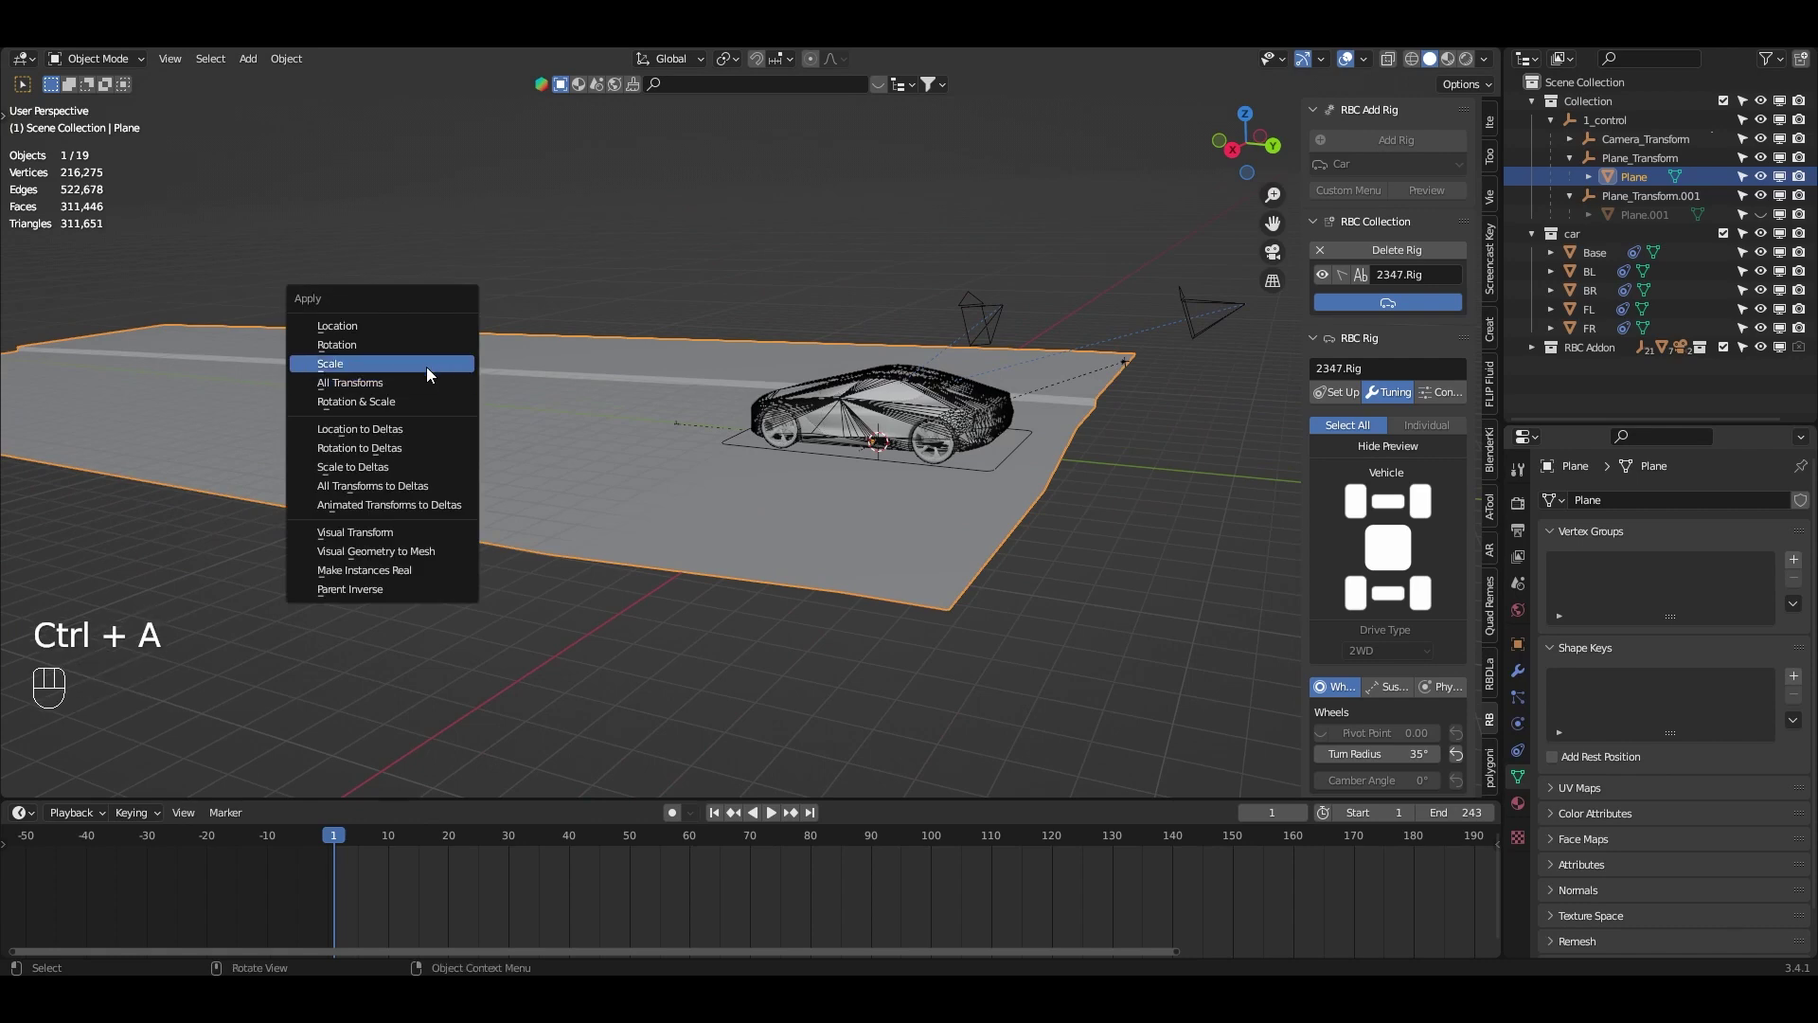
{"action": "left_click", "coordinate": [426, 366]}
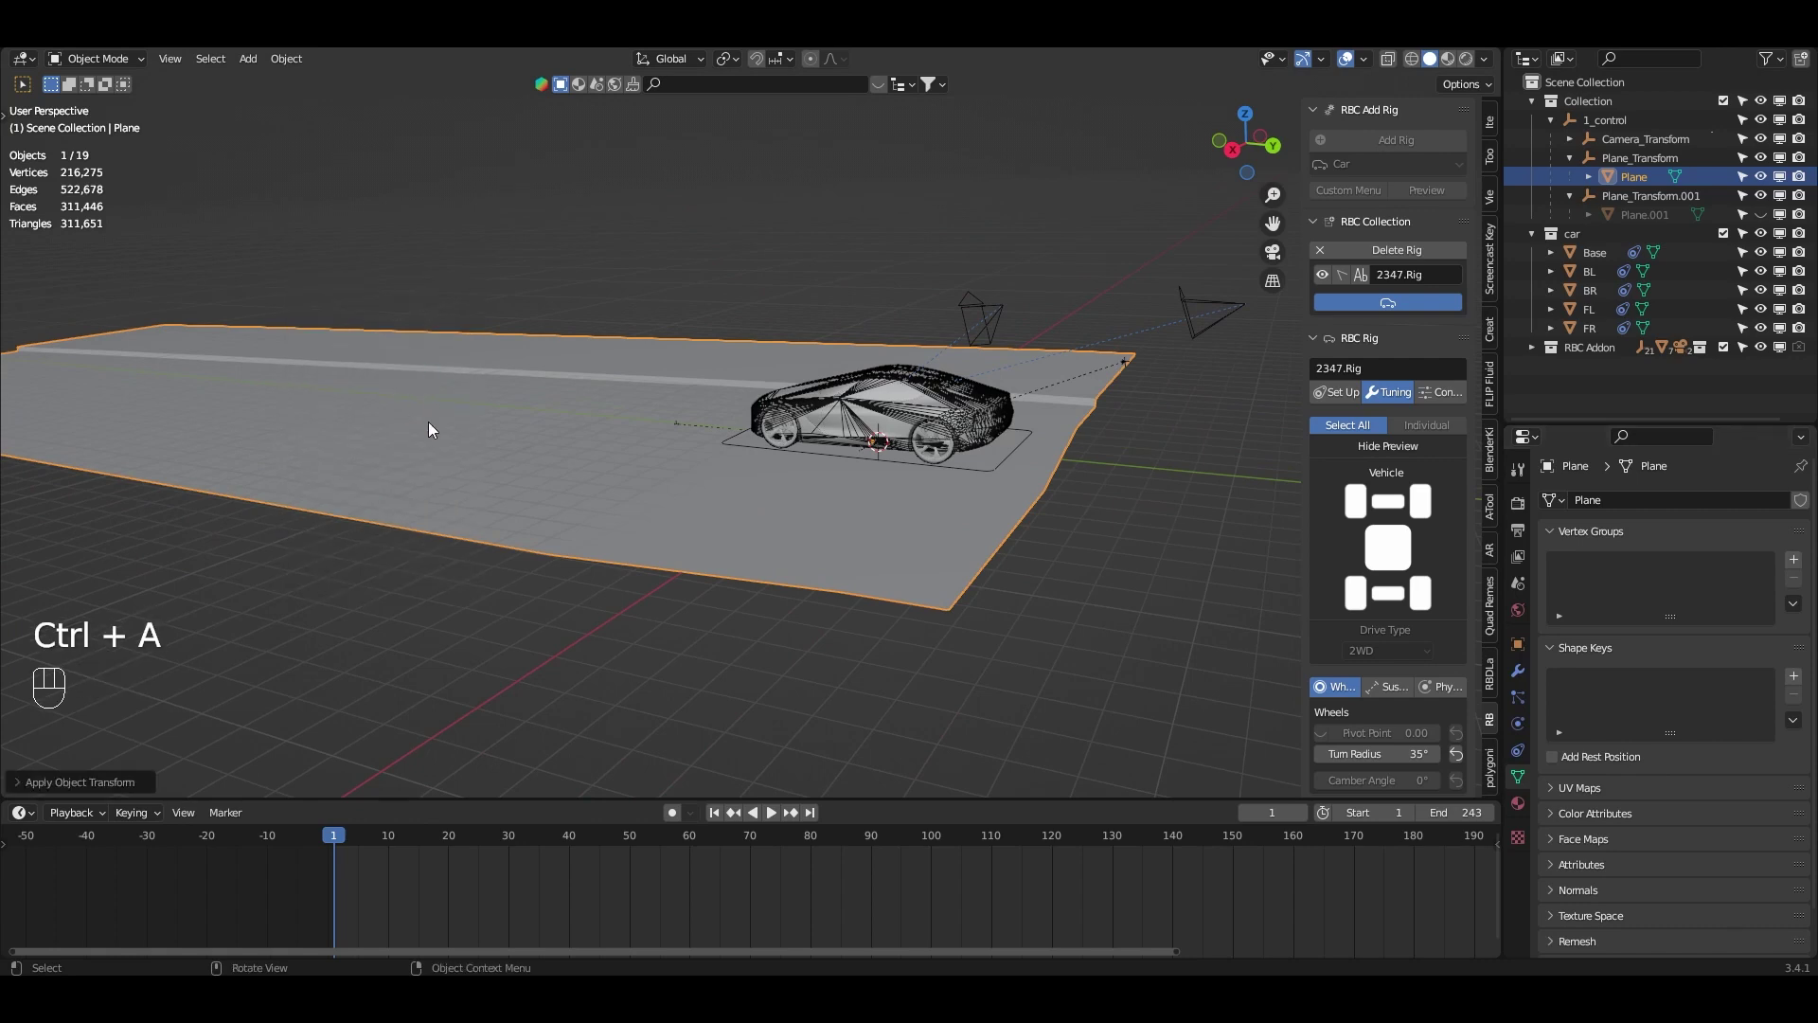
- Add a rigid body to the ground plane and set its type to Passive
{"action": "left_click", "coordinate": [1519, 725]}
{"action": "left_click", "coordinate": [1754, 544]}
{"action": "left_click", "coordinate": [1695, 646]}
{"action": "left_click", "coordinate": [1677, 691]}
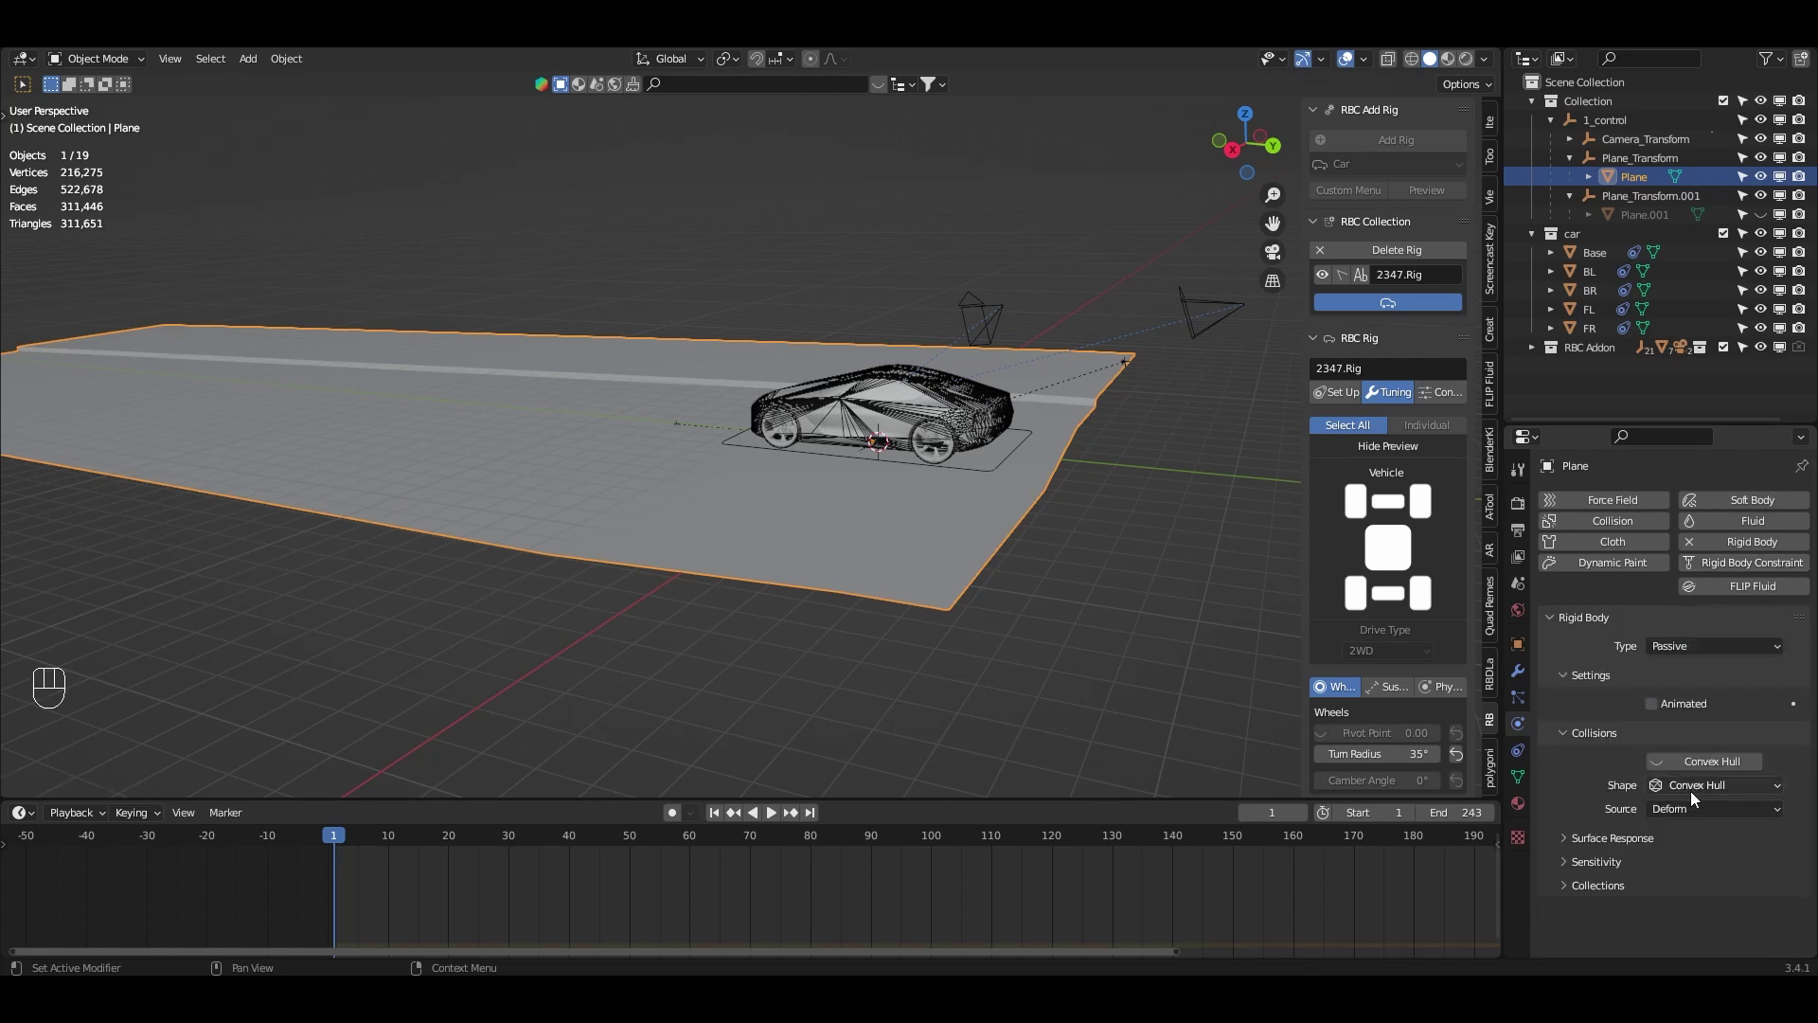
- Enable the collision margin on the ground plane's rigid body and set the margin to 0.002 m
{"action": "left_click", "coordinate": [1638, 836]}
{"action": "left_click", "coordinate": [1621, 914]}
{"action": "scroll", "coordinate": [1621, 896], "scroll_direction": "down", "scroll_amount": 2}
{"action": "left_click", "coordinate": [1653, 895]}
{"action": "left_click_drag", "start_coordinate": [1691, 917], "coordinate": [1638, 915]}
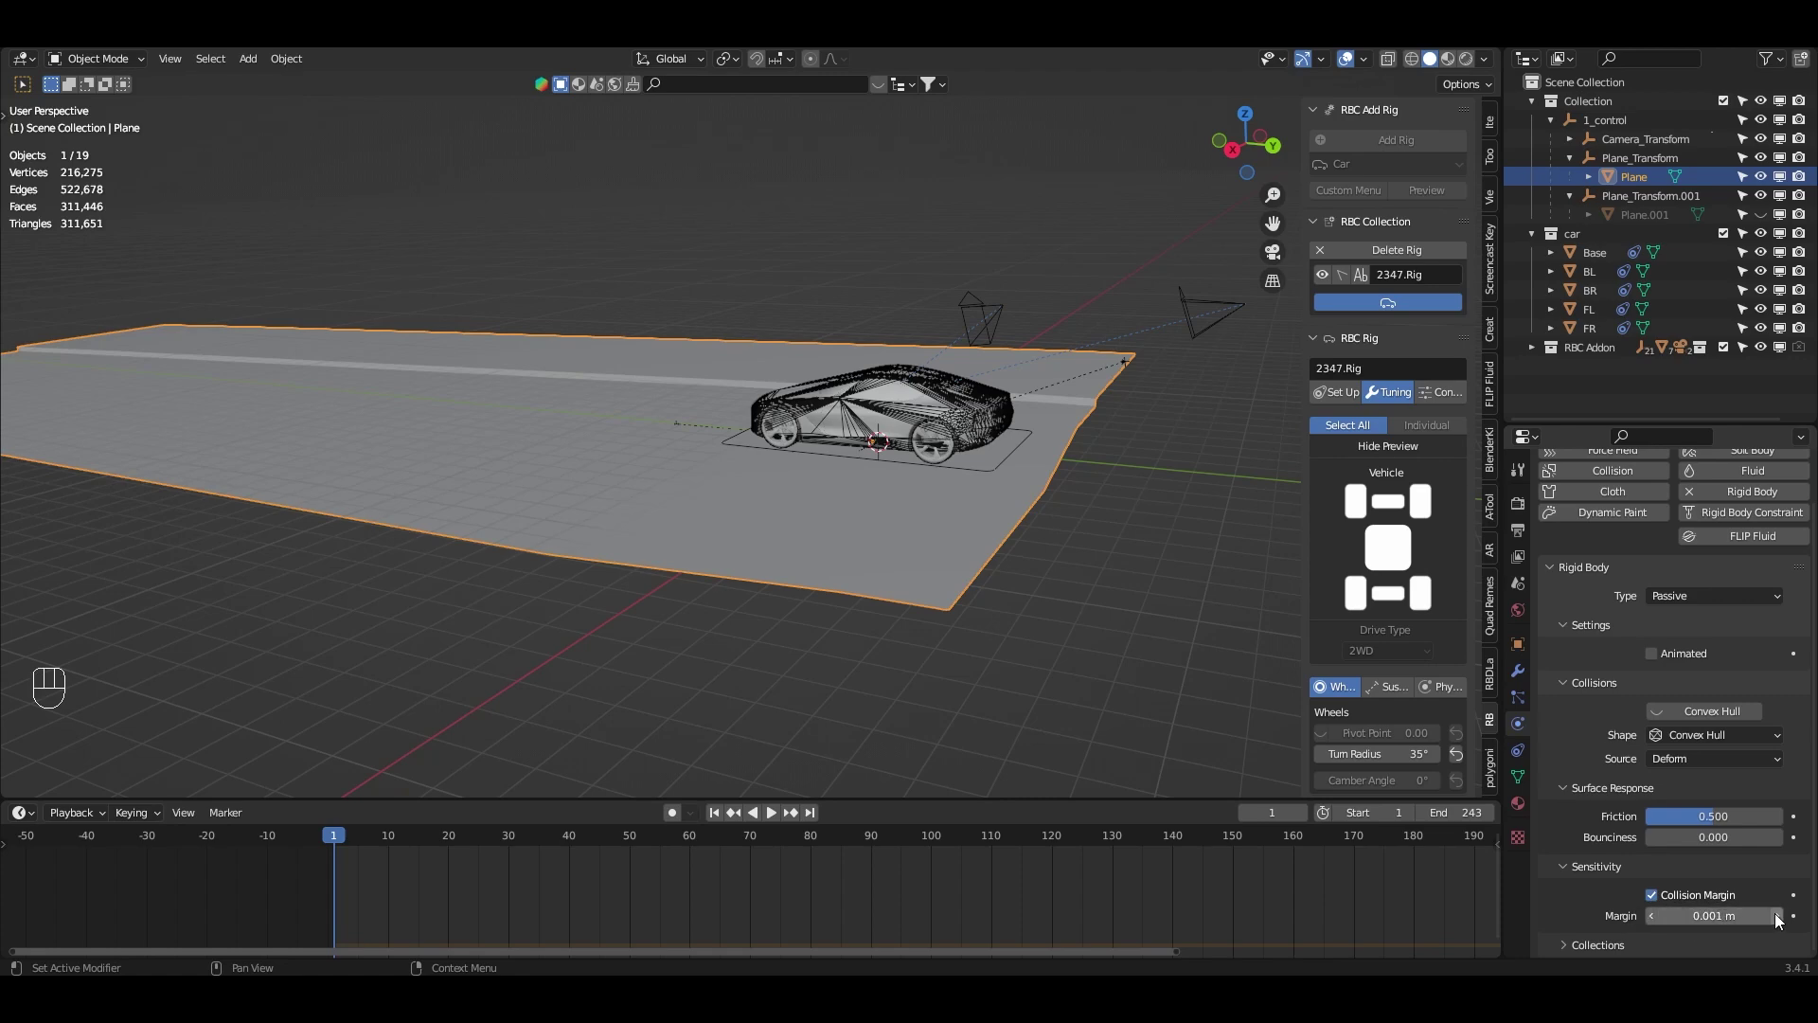
- Play the simulation from frame 1 to check how the car's wheels rest on the ground plane
{"action": "middle_click_drag", "start_coordinate": [1156, 682], "coordinate": [1148, 657]}
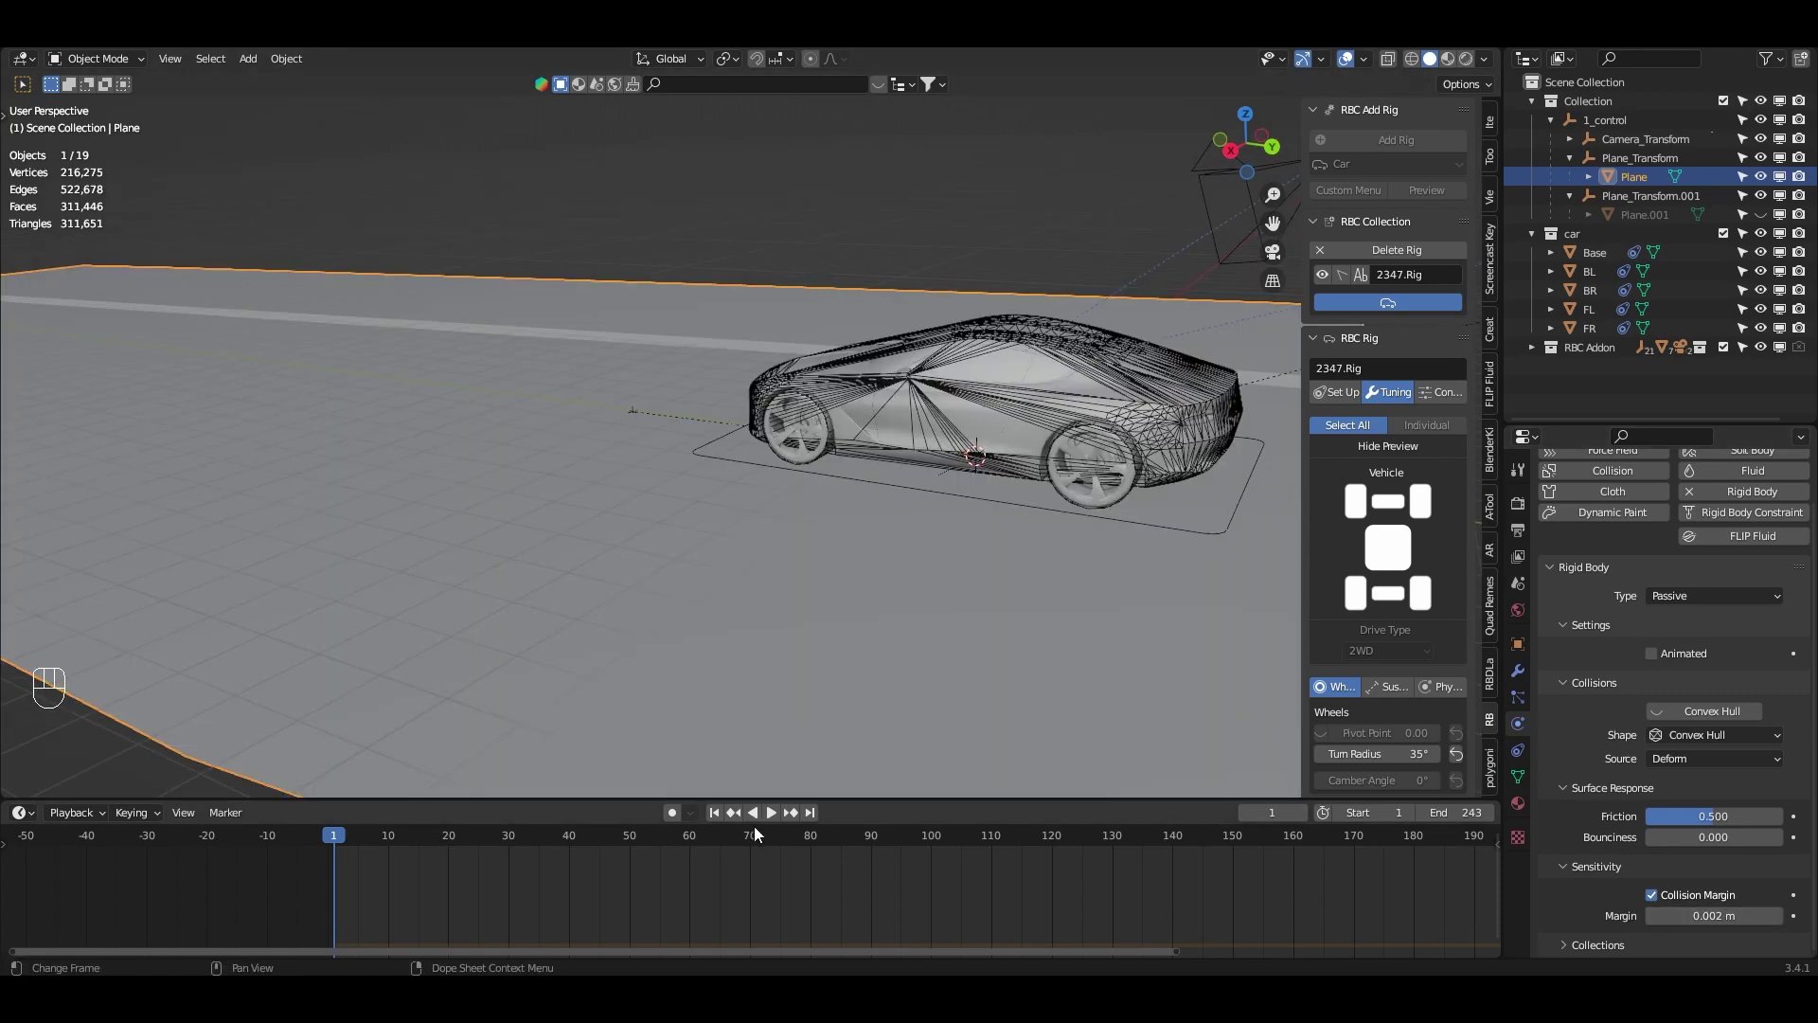
{"action": "left_click", "coordinate": [771, 815]}
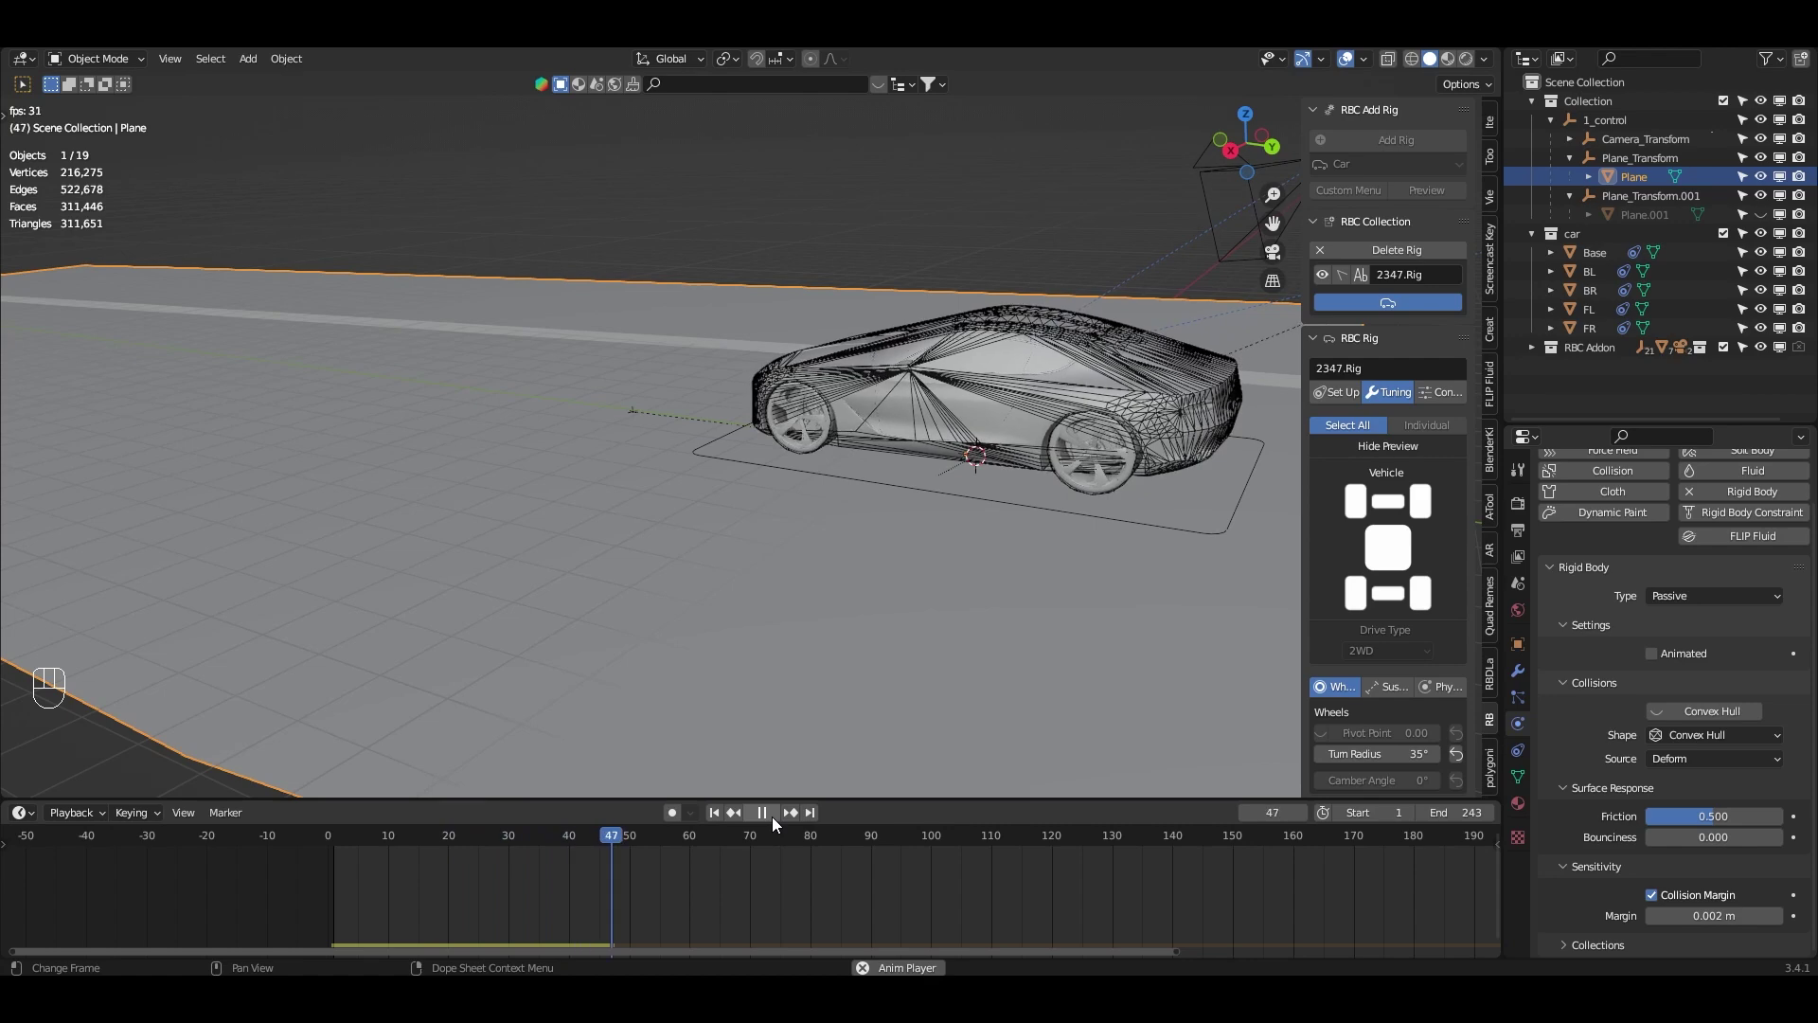
{"action": "left_click", "coordinate": [771, 816]}
{"action": "left_click", "coordinate": [716, 812]}
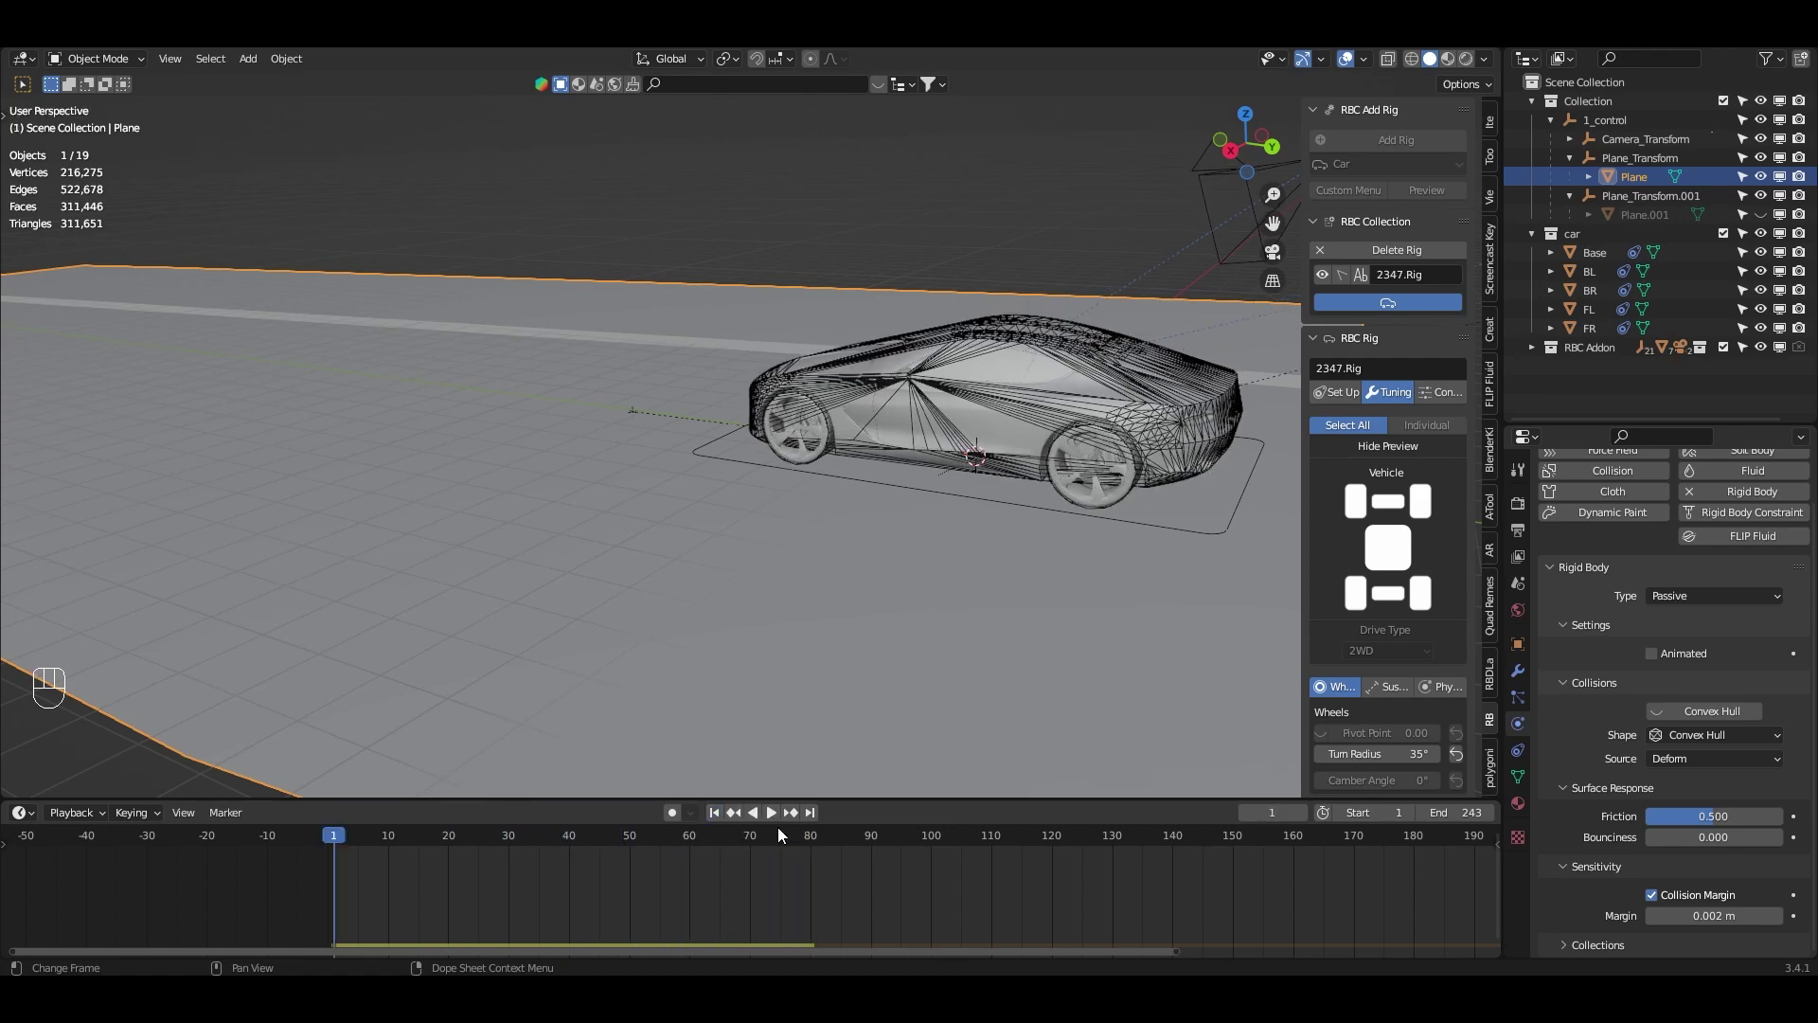
{"action": "left_click", "coordinate": [775, 815]}
{"action": "left_click", "coordinate": [775, 815]}
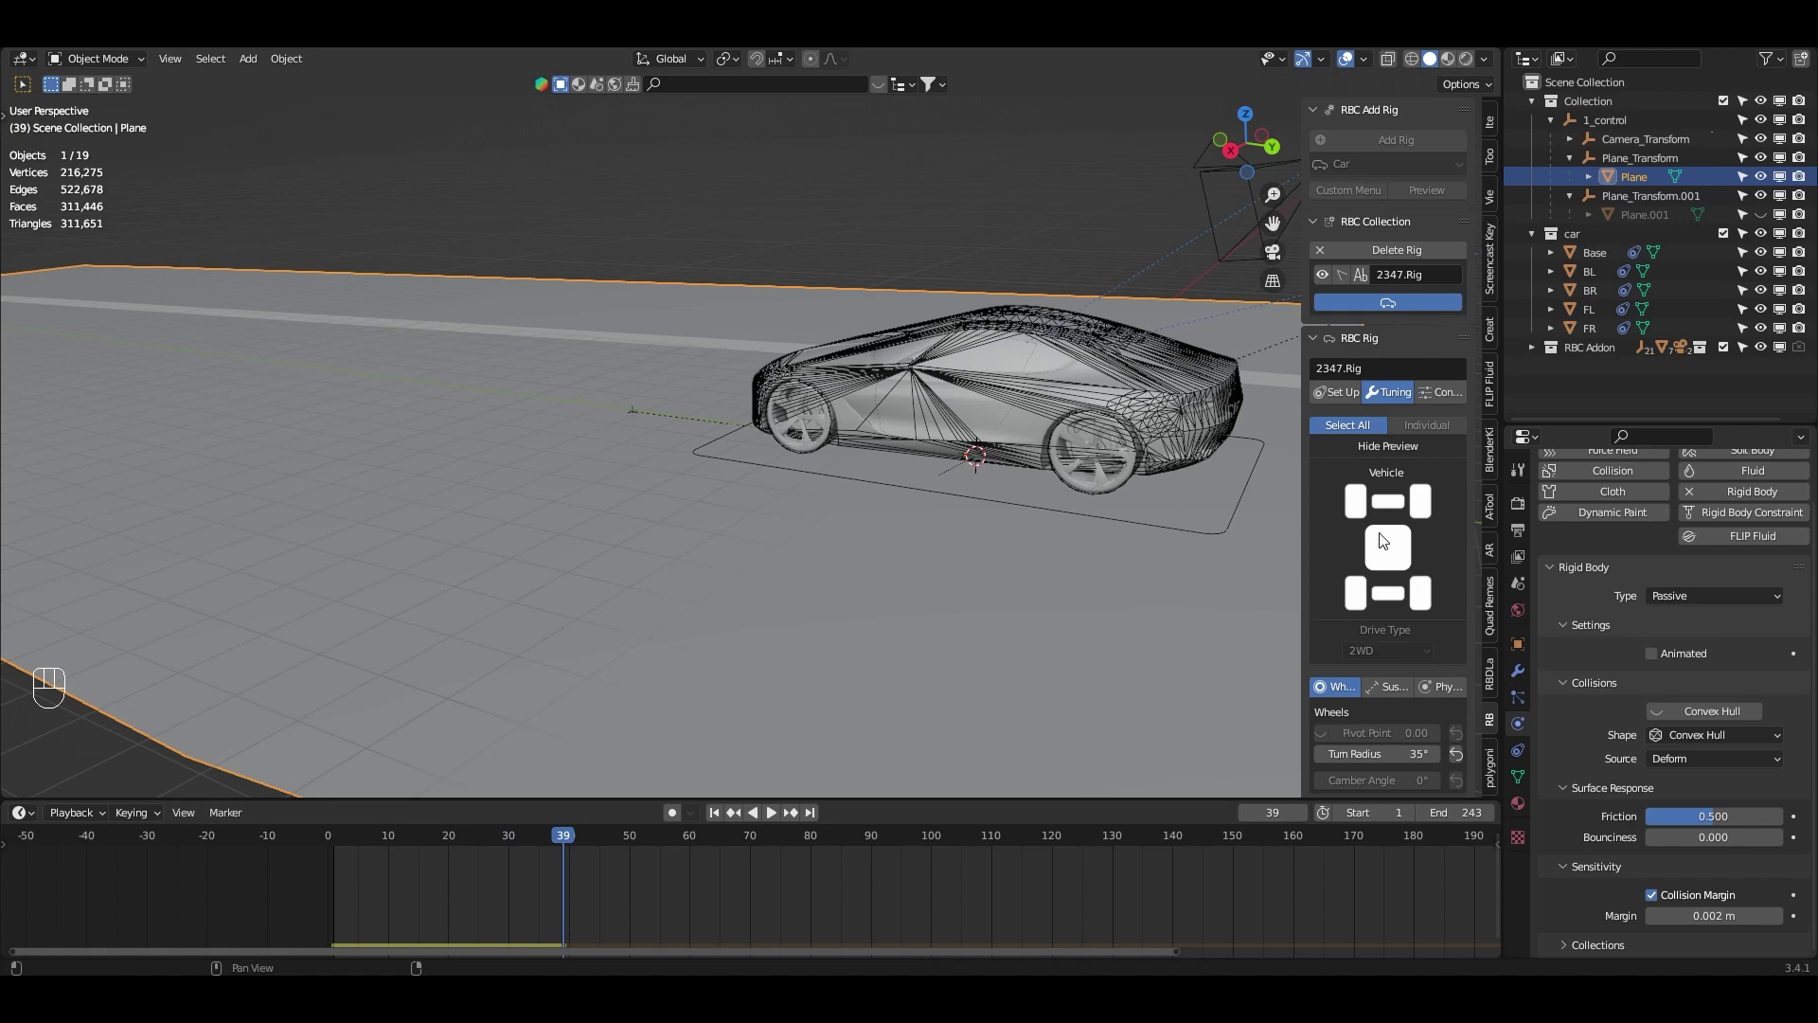
- Open the rig's driver controls and set Drive to 15.96
{"action": "left_click", "coordinate": [1443, 392]}
{"action": "left_click_drag", "start_coordinate": [1299, 477], "coordinate": [1248, 477]}
{"action": "middle_click_drag", "start_coordinate": [1146, 485], "coordinate": [1002, 517], "text": "shift"}
{"action": "middle_click_drag", "start_coordinate": [1001, 517], "coordinate": [1025, 521]}
{"action": "scroll", "coordinate": [1028, 520], "scroll_direction": "up", "scroll_amount": 2}
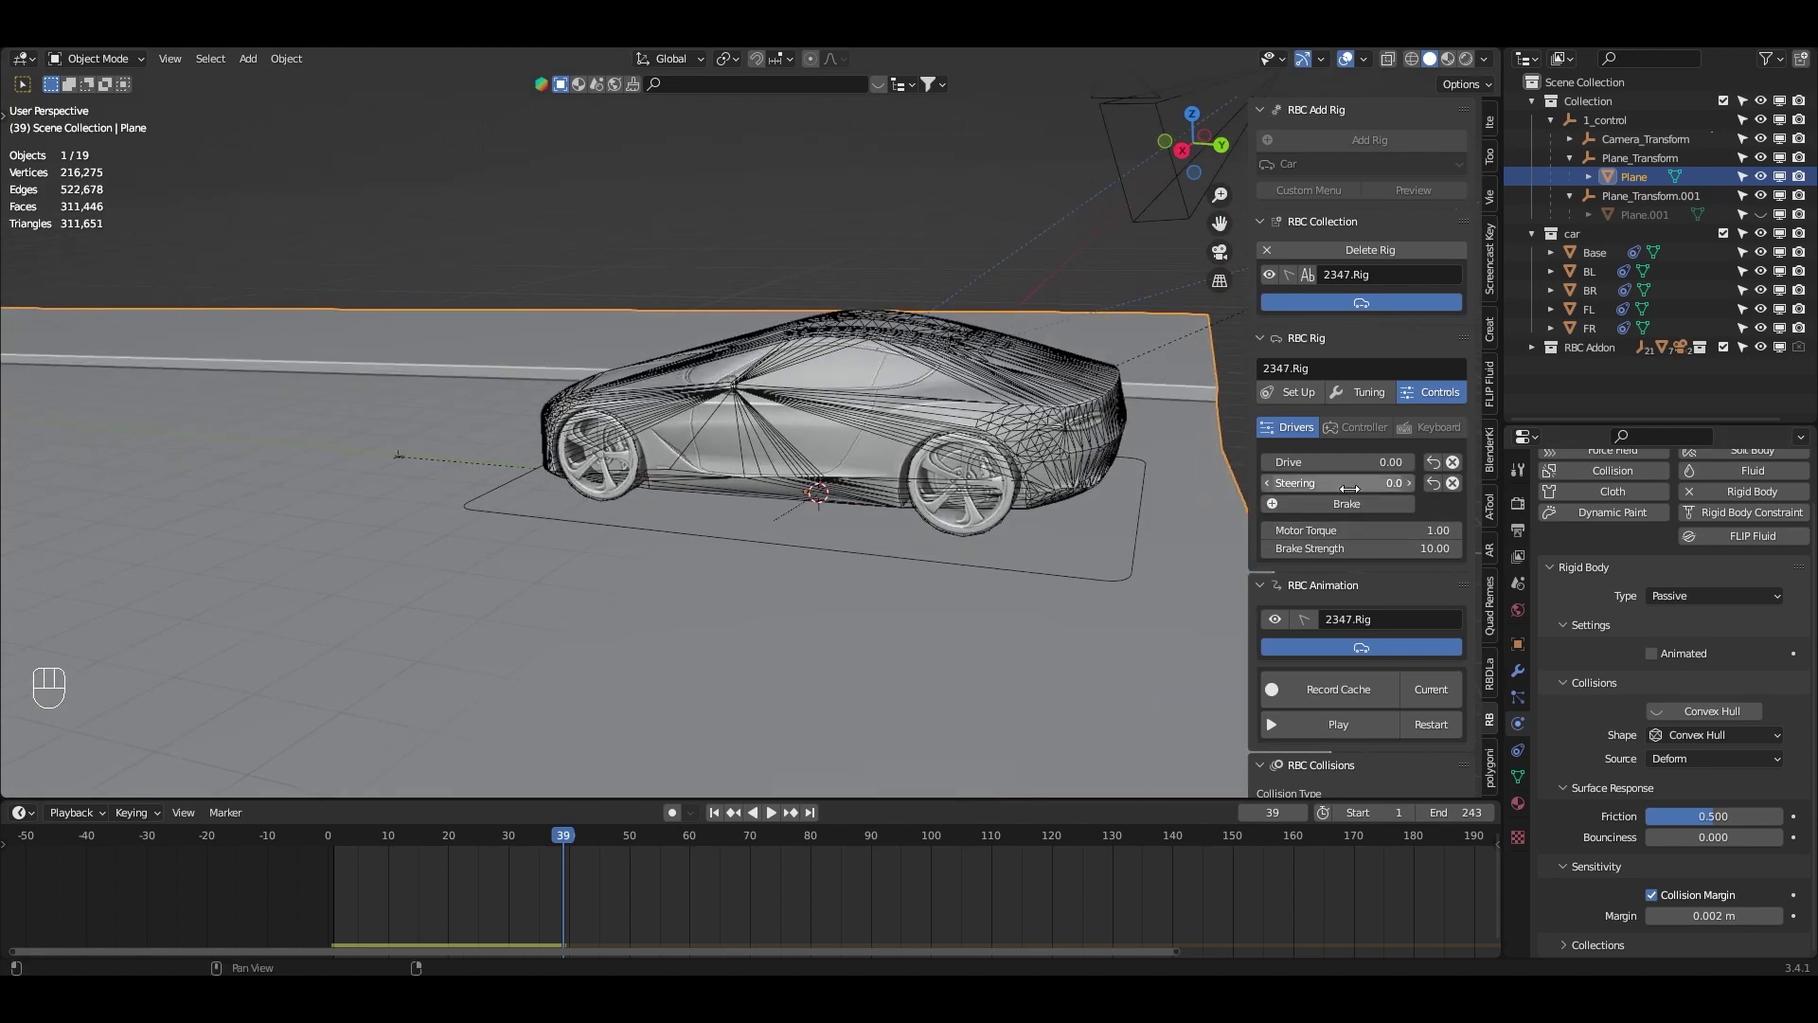
- Play the simulation to check the car driving along the plane, and return to frame 1
{"action": "left_click", "coordinate": [771, 812]}
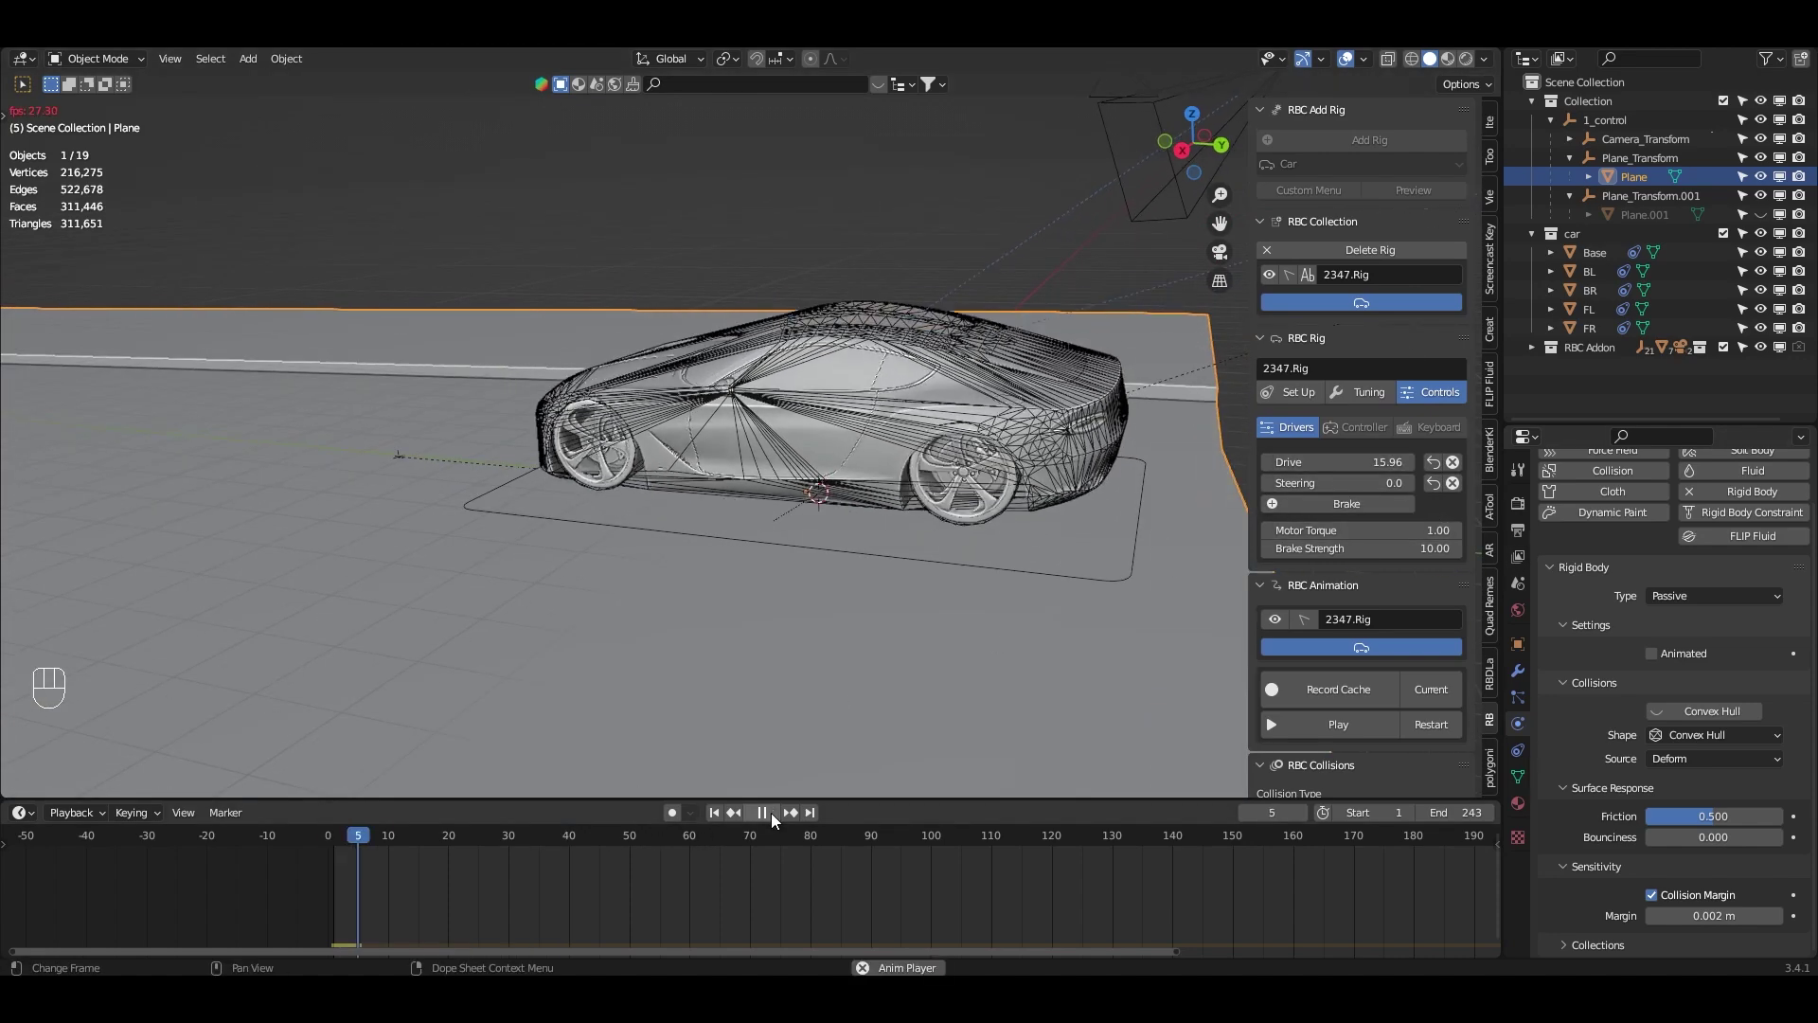
{"action": "middle_click_drag", "start_coordinate": [753, 794], "coordinate": [547, 618]}
{"action": "left_click", "coordinate": [763, 818]}
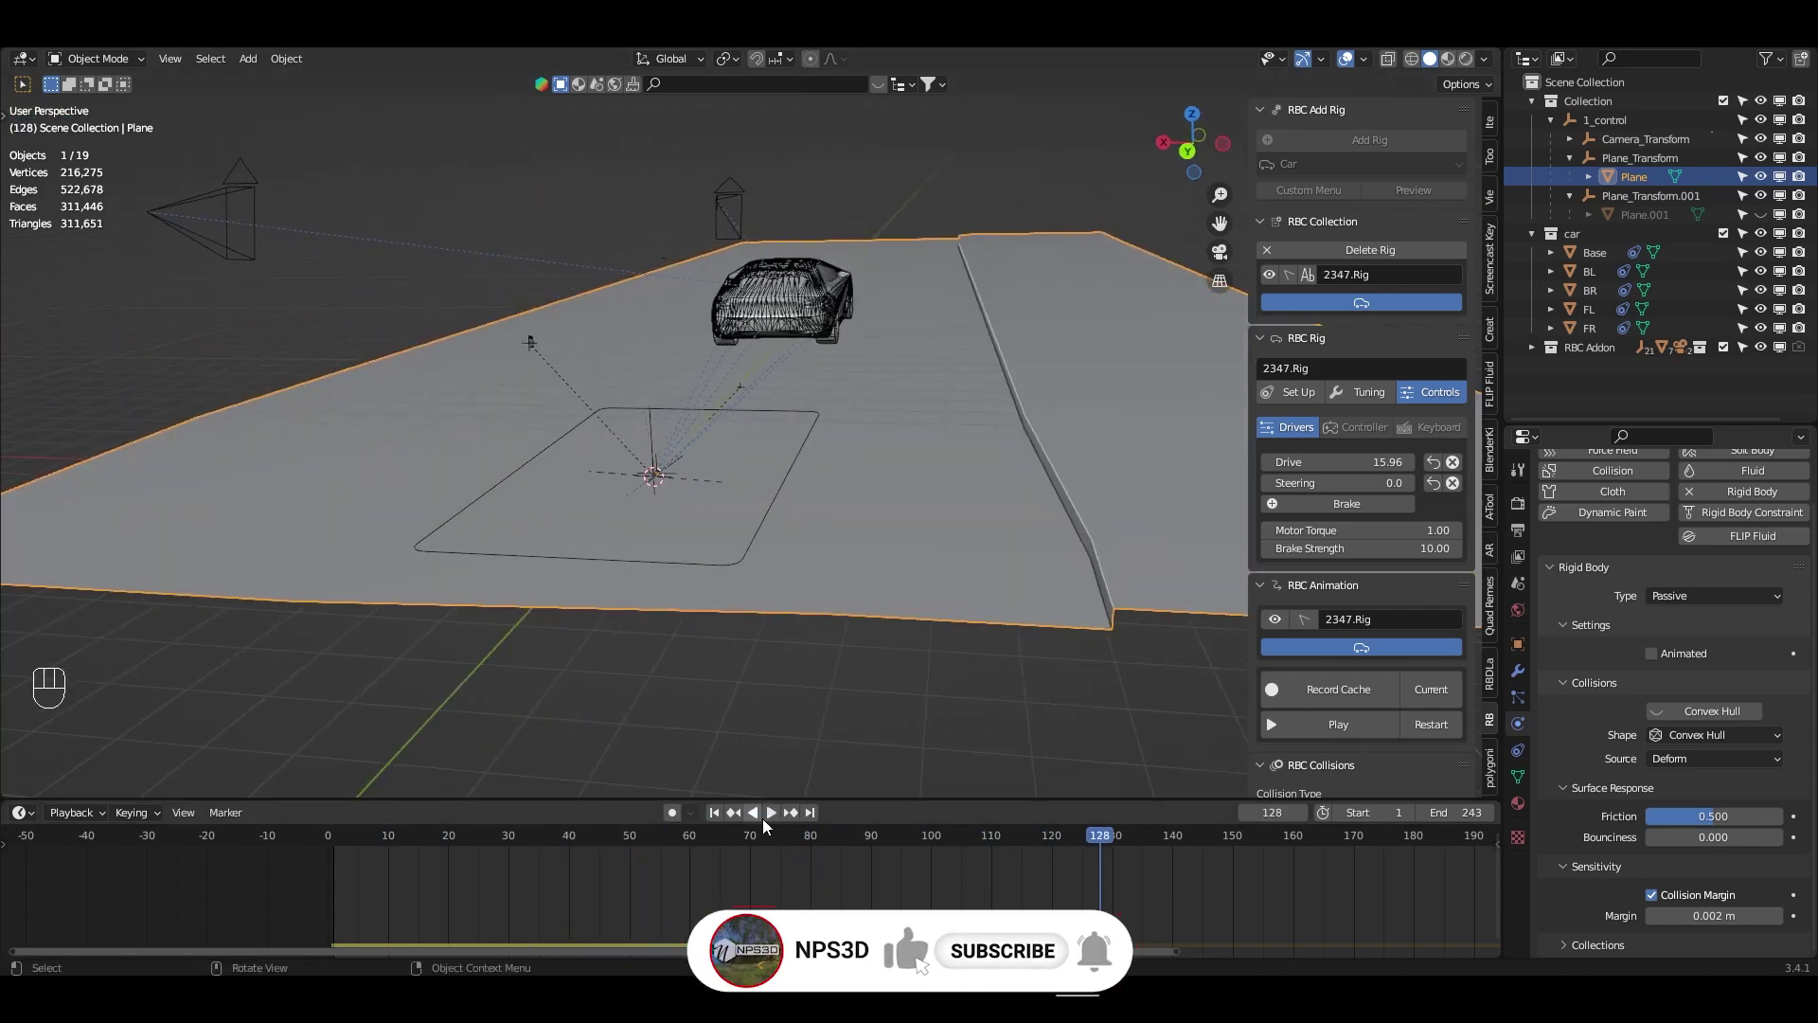
{"action": "left_click", "coordinate": [714, 812]}
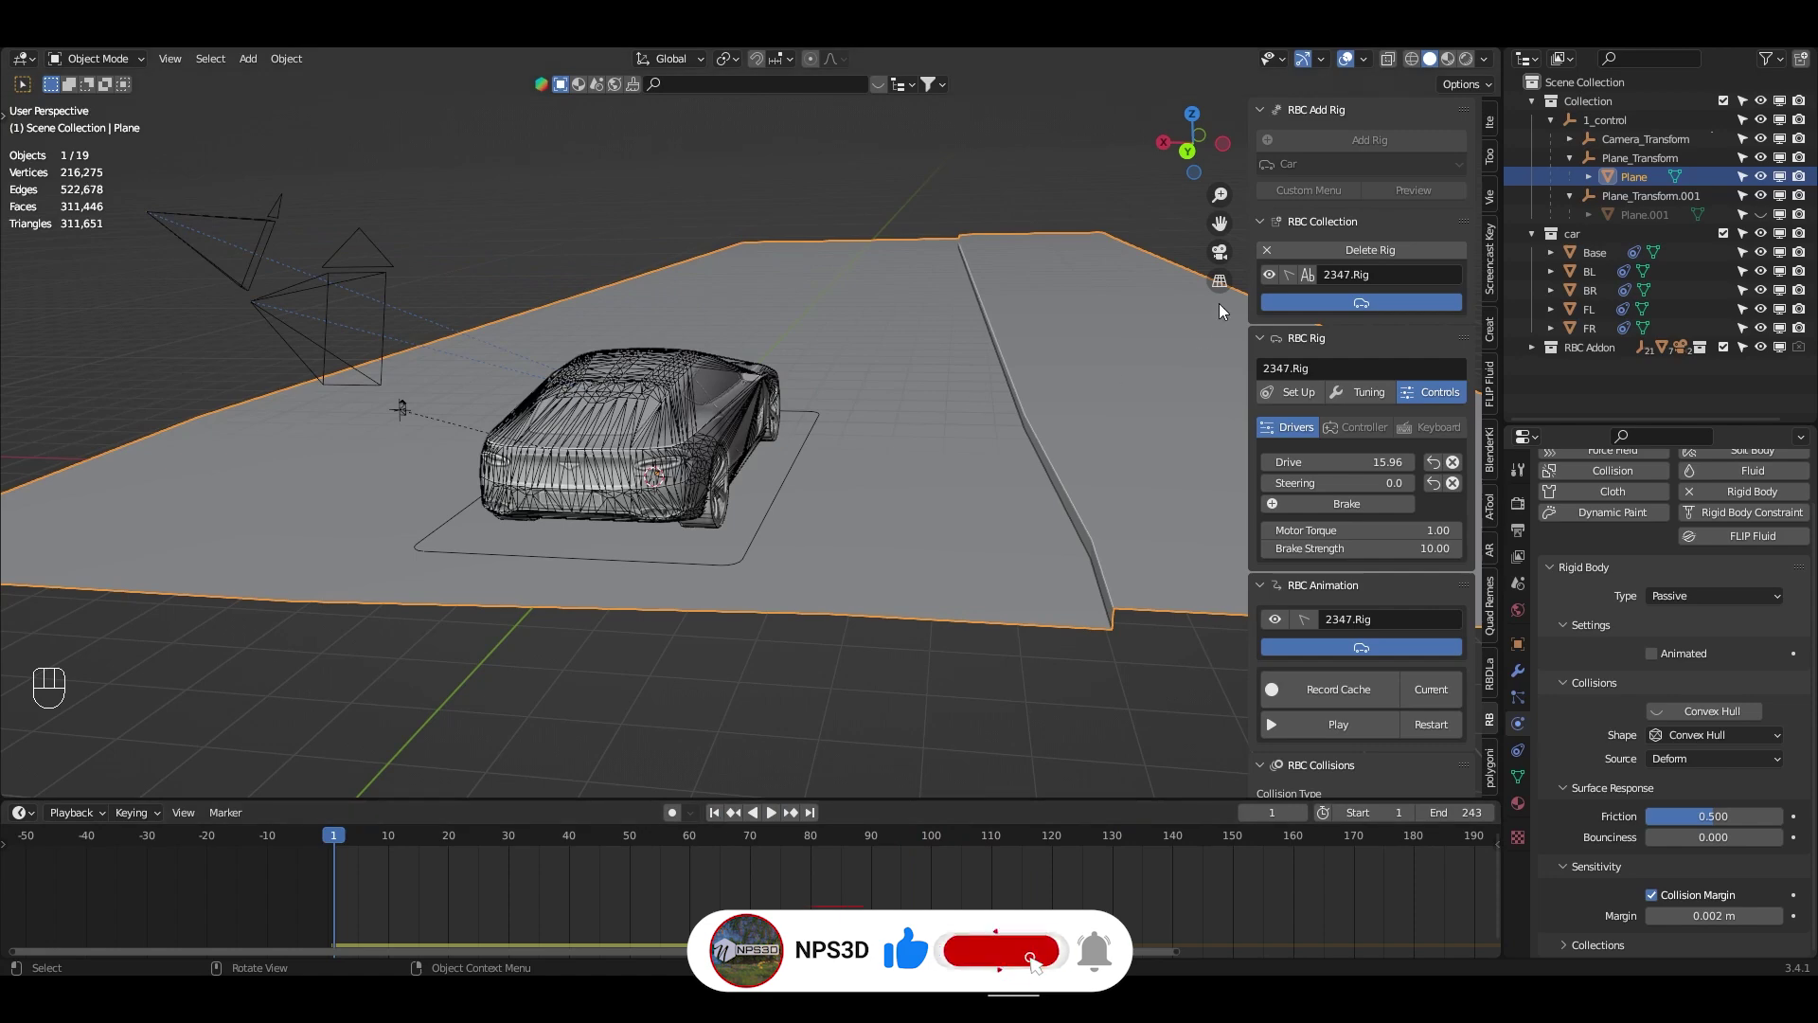
- In camera view, rotate the rig control about Z to face the car toward the camera, and move it along Y to the plane's far end
{"action": "left_click", "coordinate": [1219, 251]}
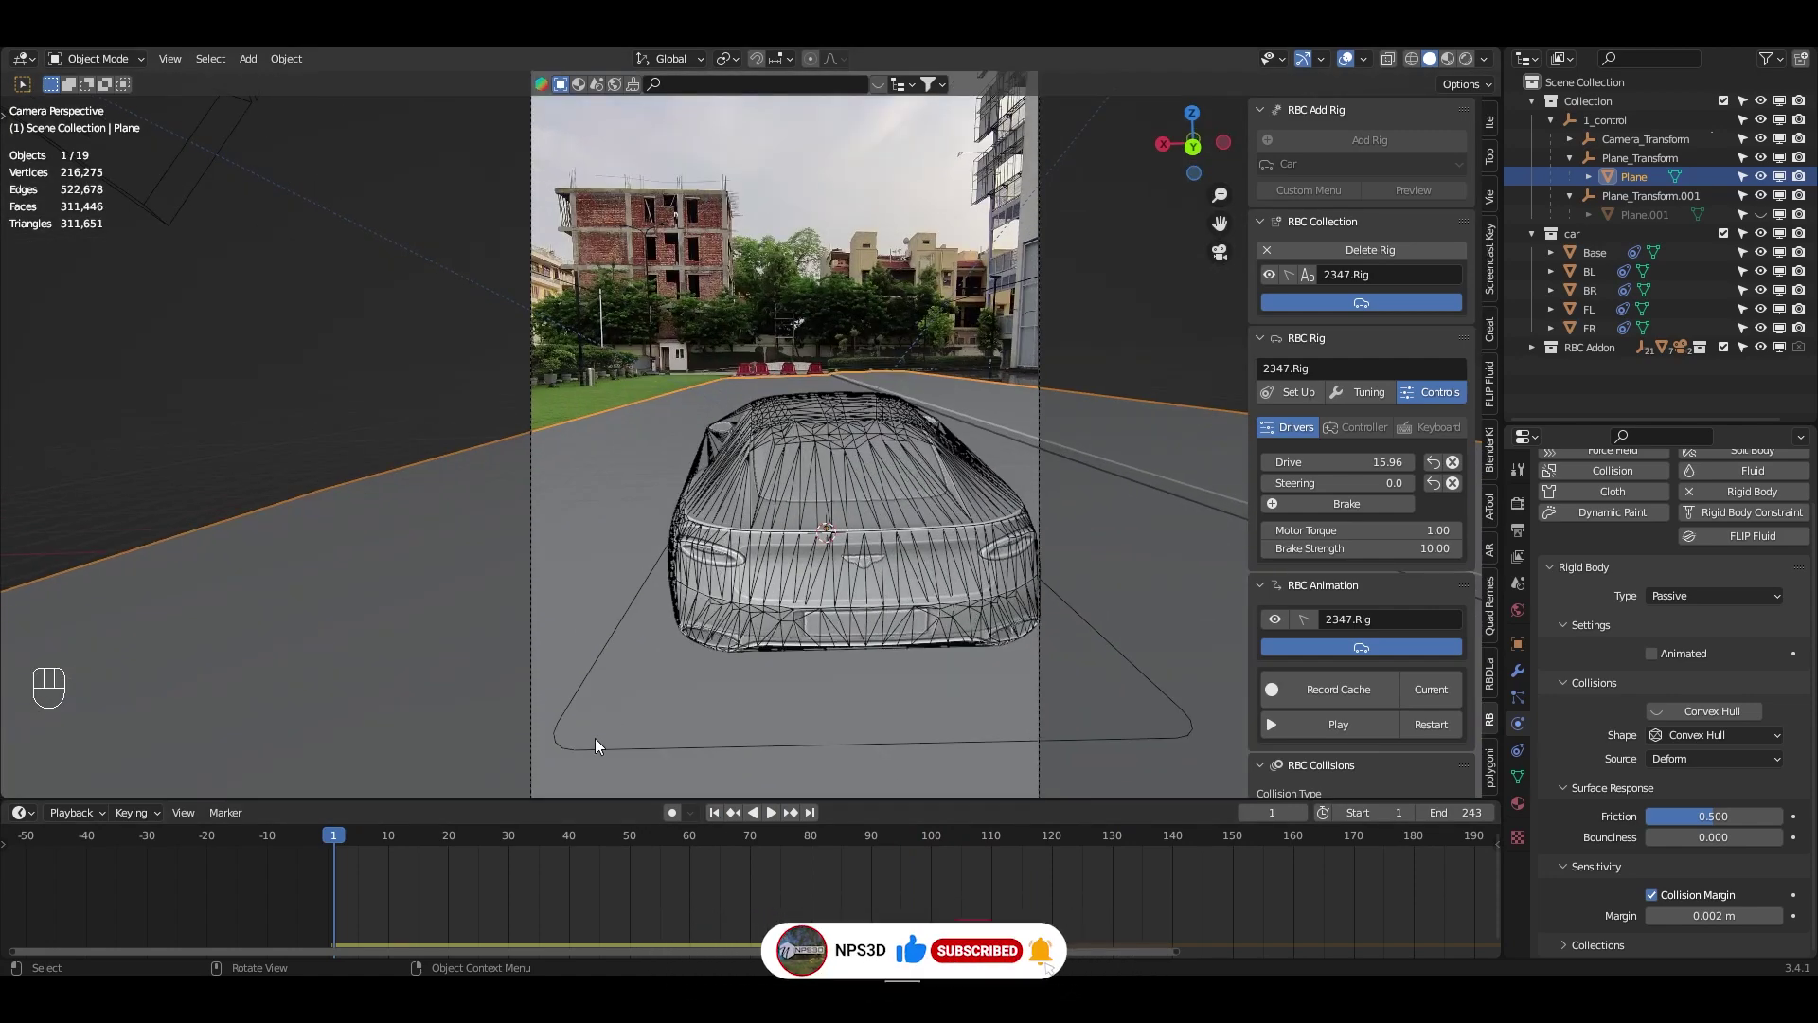
{"action": "left_click", "coordinate": [565, 744]}
{"action": "key", "text": "r"}
{"action": "key", "text": "z"}
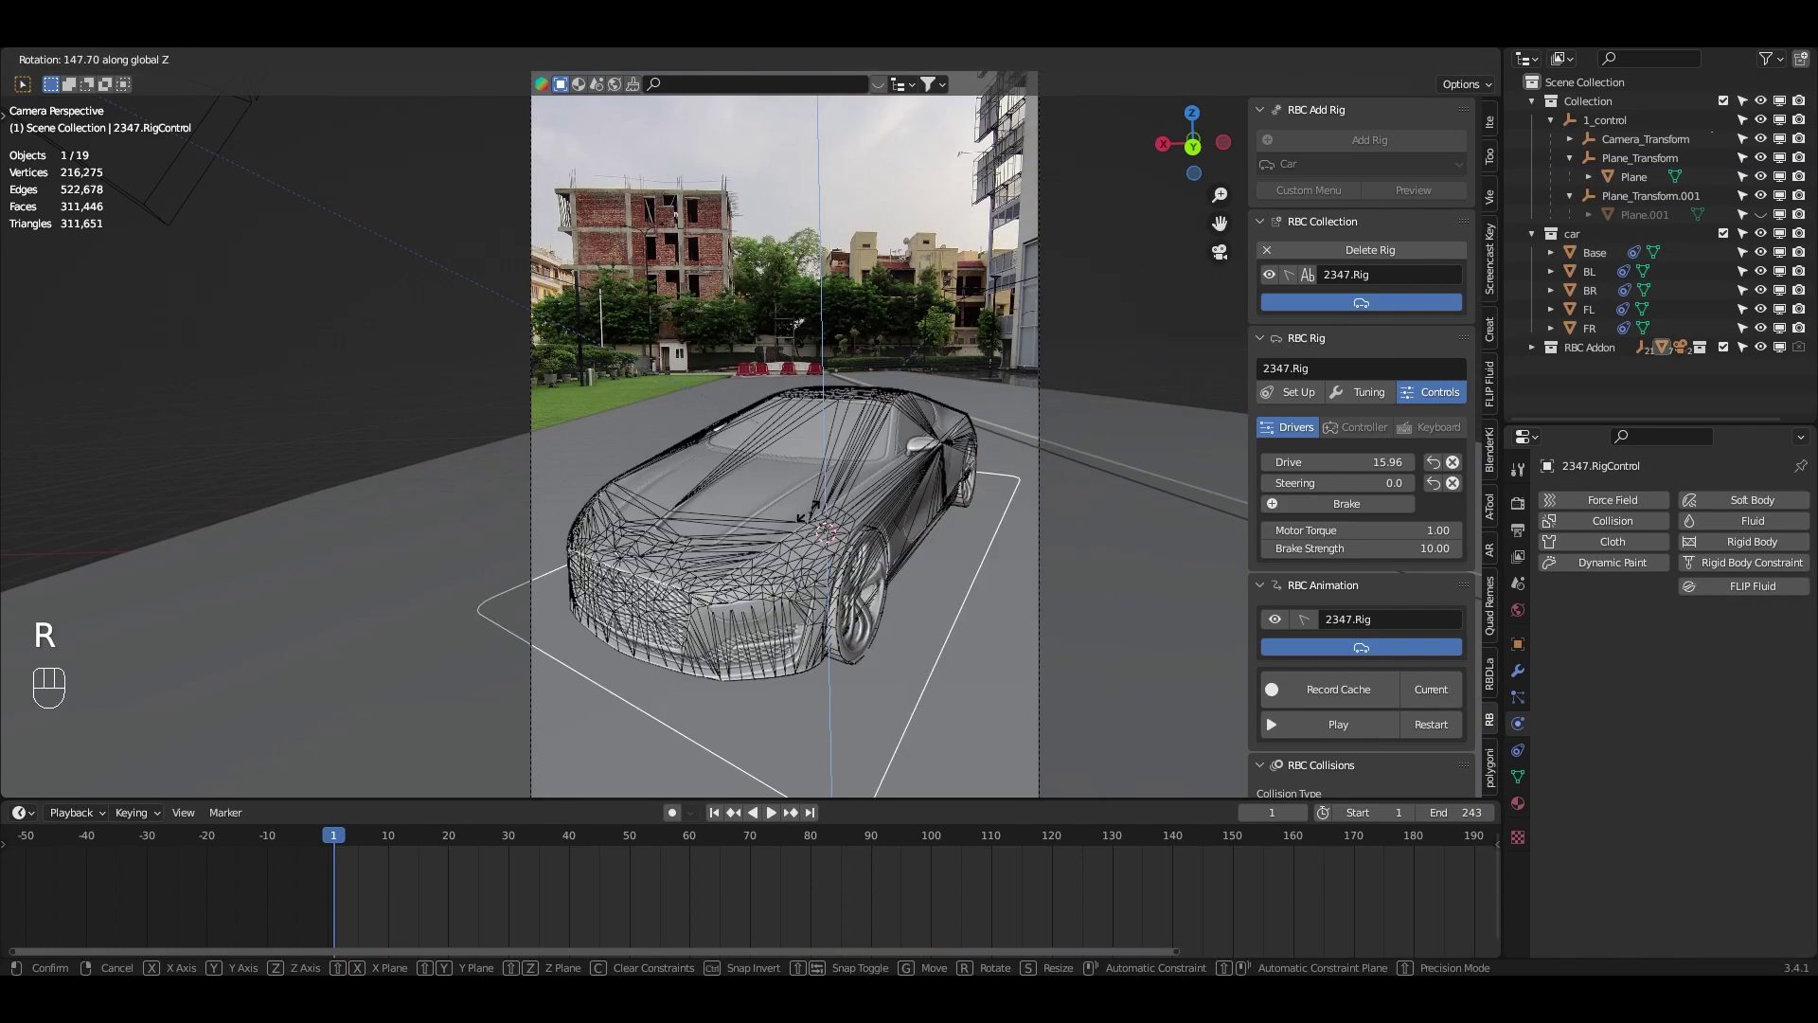
{"action": "left_click", "coordinate": [788, 521]}
{"action": "key", "text": "g"}
{"action": "key", "text": "y"}
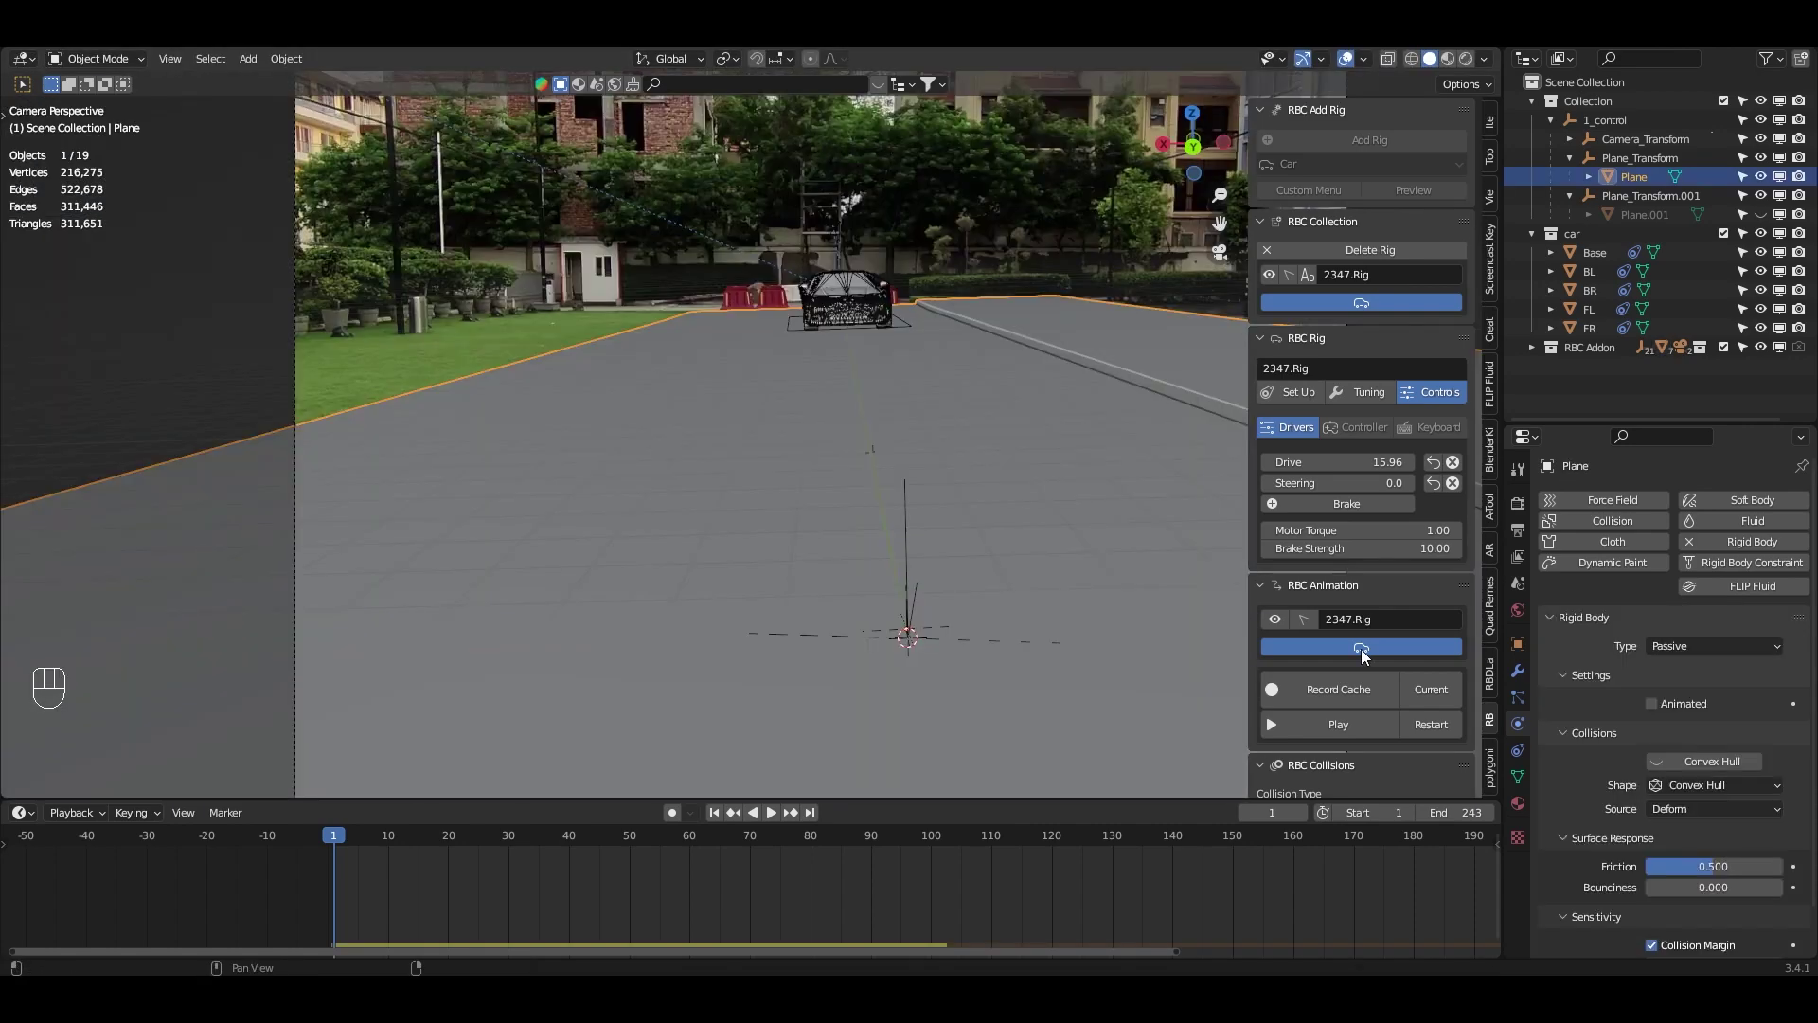
- Play the drive through the tracked camera, first straight and again with Steering set to 1.0
{"action": "left_click", "coordinate": [772, 811]}
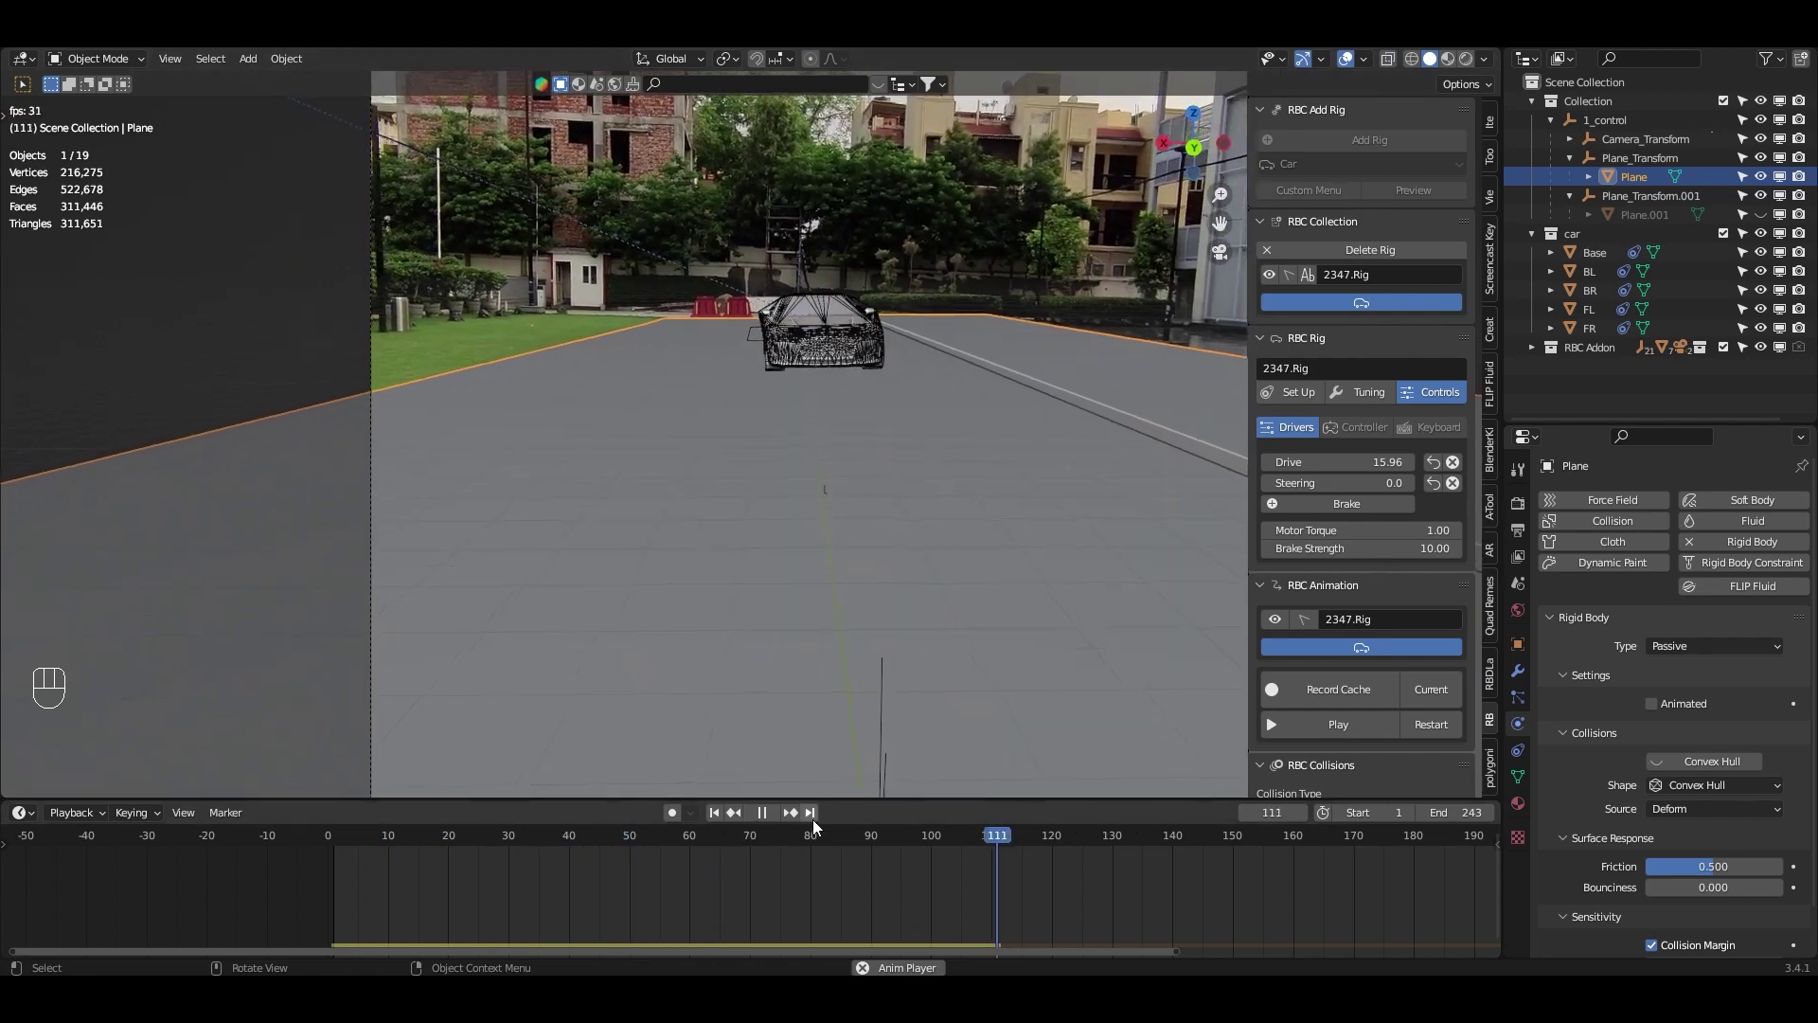
{"action": "left_click", "coordinate": [761, 812]}
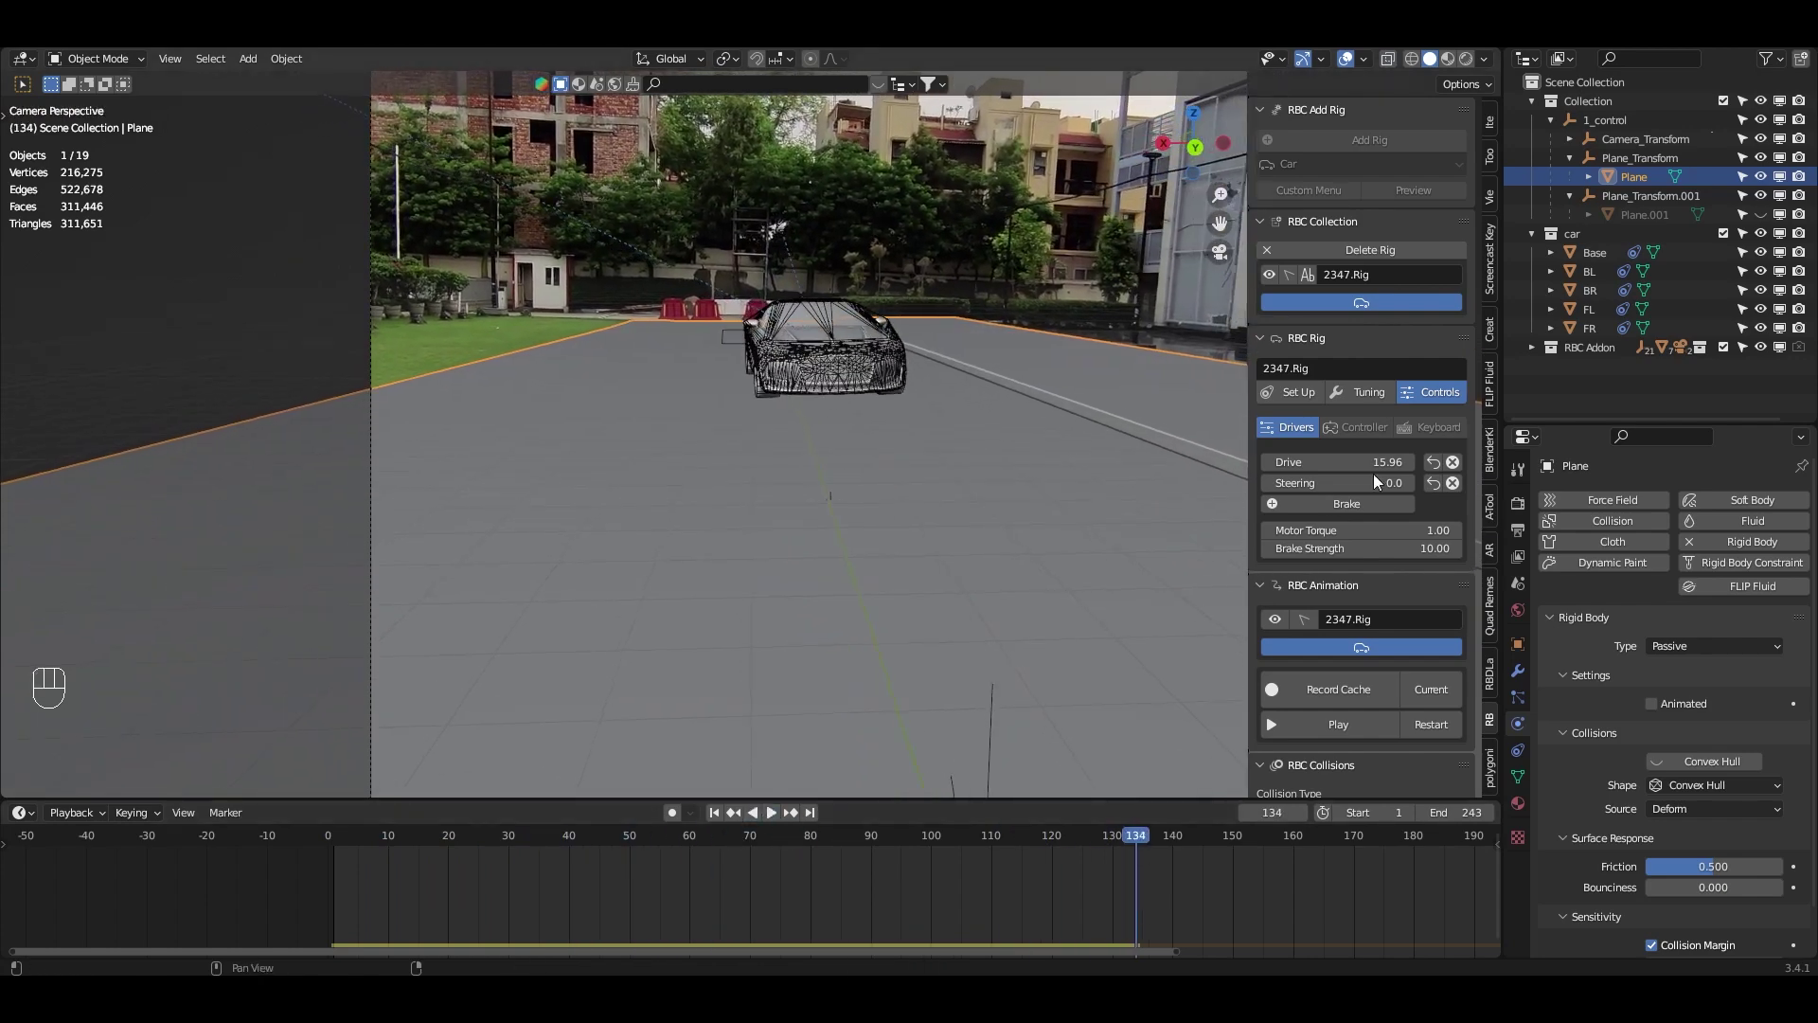
{"action": "left_click", "coordinate": [714, 811]}
{"action": "left_click", "coordinate": [772, 812]}
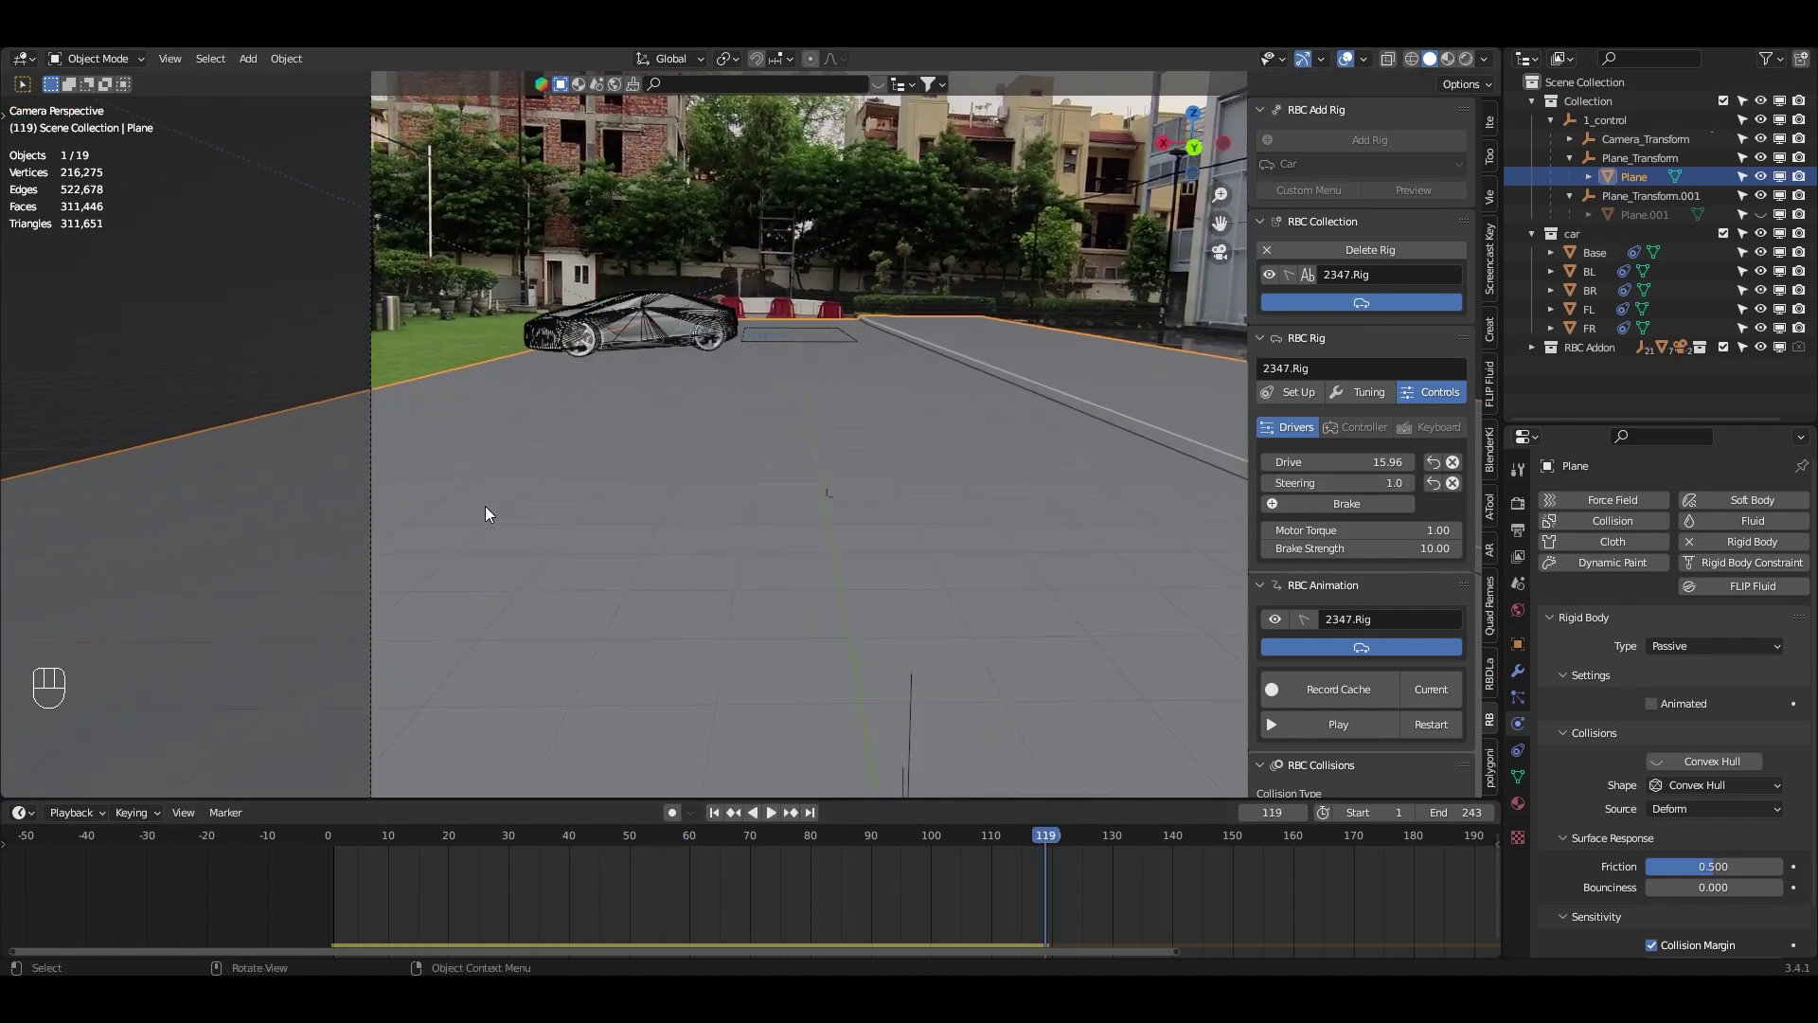
{"action": "middle_click_drag", "start_coordinate": [489, 507], "coordinate": [581, 526], "text": "shift"}
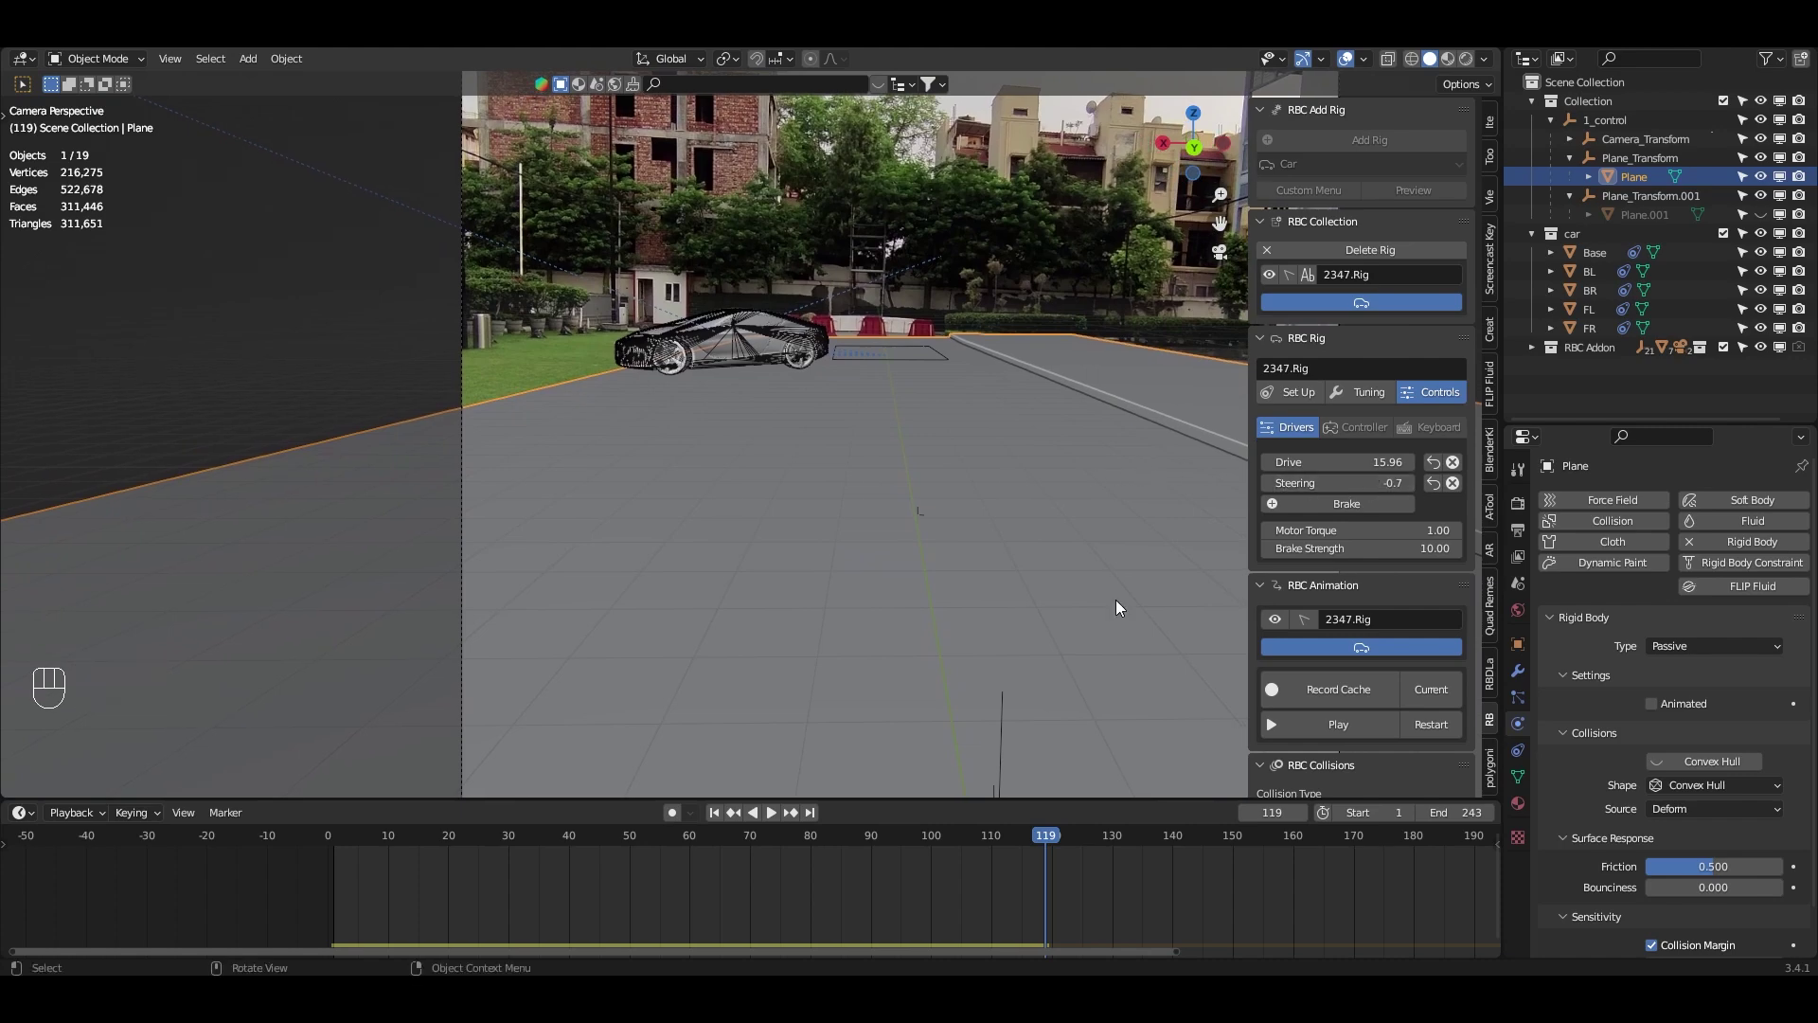
- Set Steering to -0.7, replay the drive and inspect how the wheels meet the plane's raised edge
{"action": "left_click", "coordinate": [714, 812]}
{"action": "left_click", "coordinate": [771, 812]}
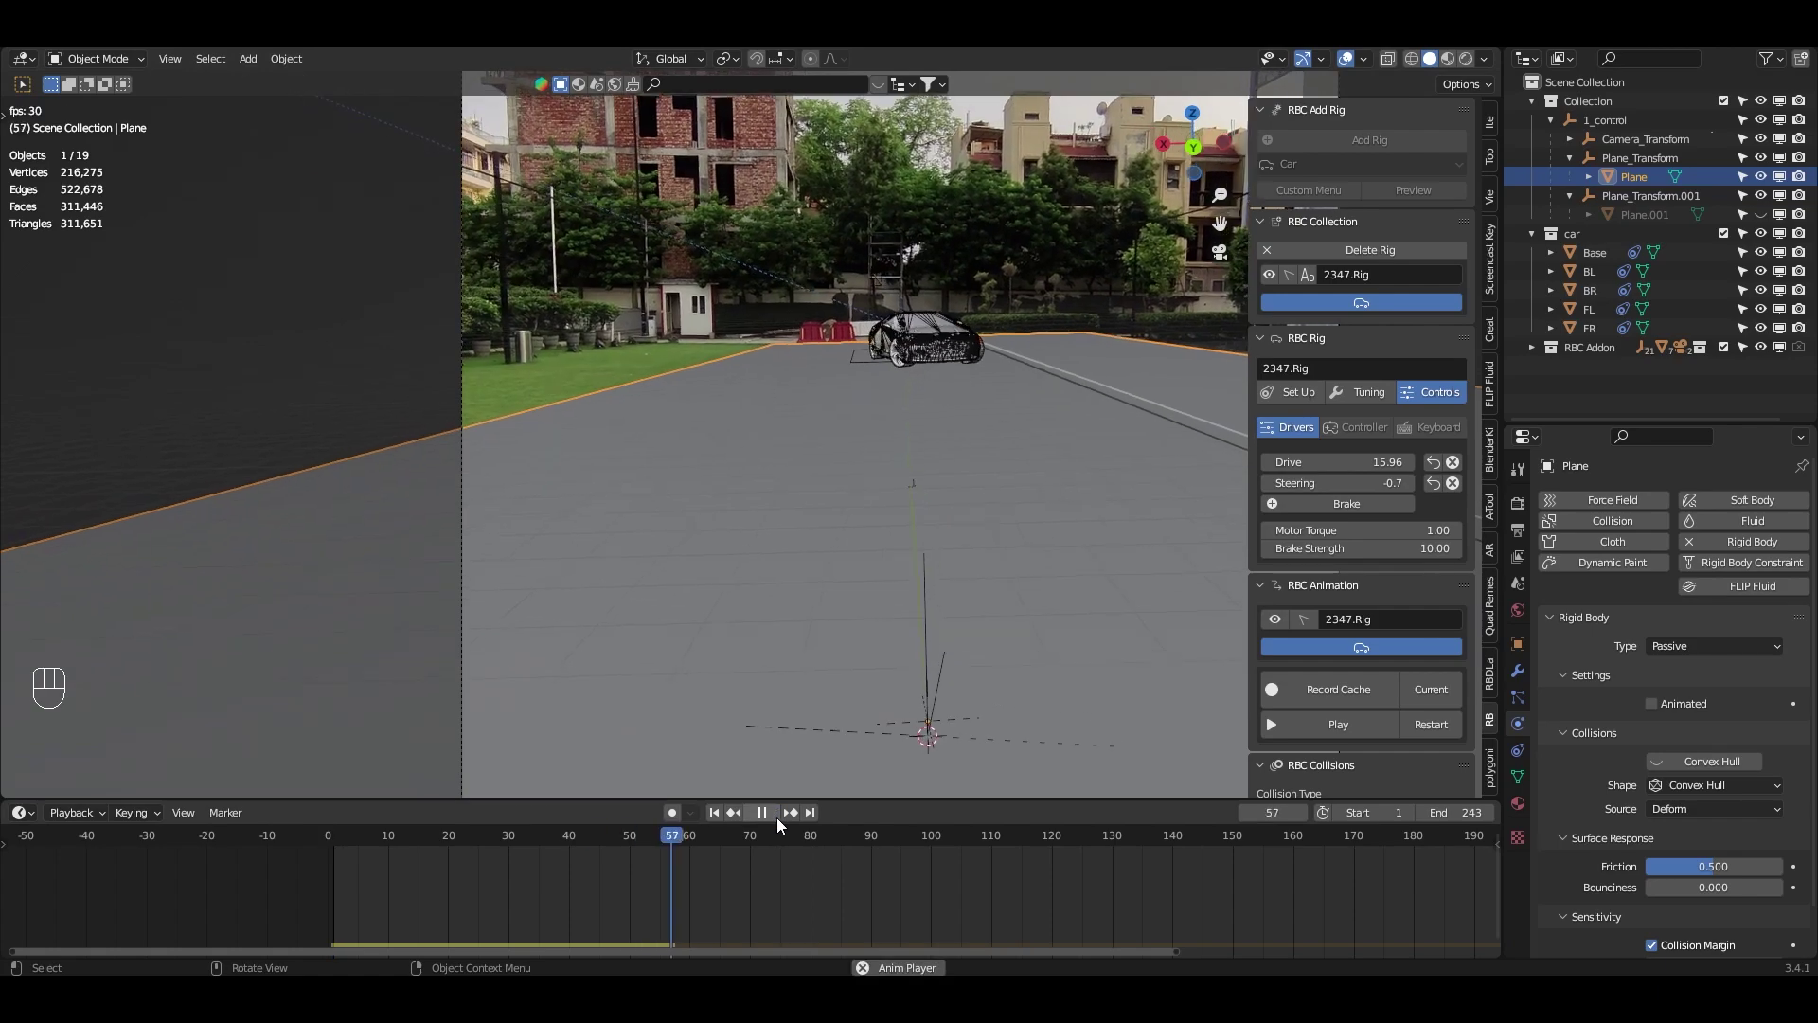
{"action": "left_click", "coordinate": [775, 816]}
{"action": "middle_click_drag", "start_coordinate": [1004, 431], "coordinate": [820, 434], "text": "shift"}
{"action": "scroll", "coordinate": [922, 464], "scroll_direction": "up", "scroll_amount": 7}
{"action": "middle_click_drag", "start_coordinate": [801, 326], "coordinate": [888, 602], "text": "shift"}
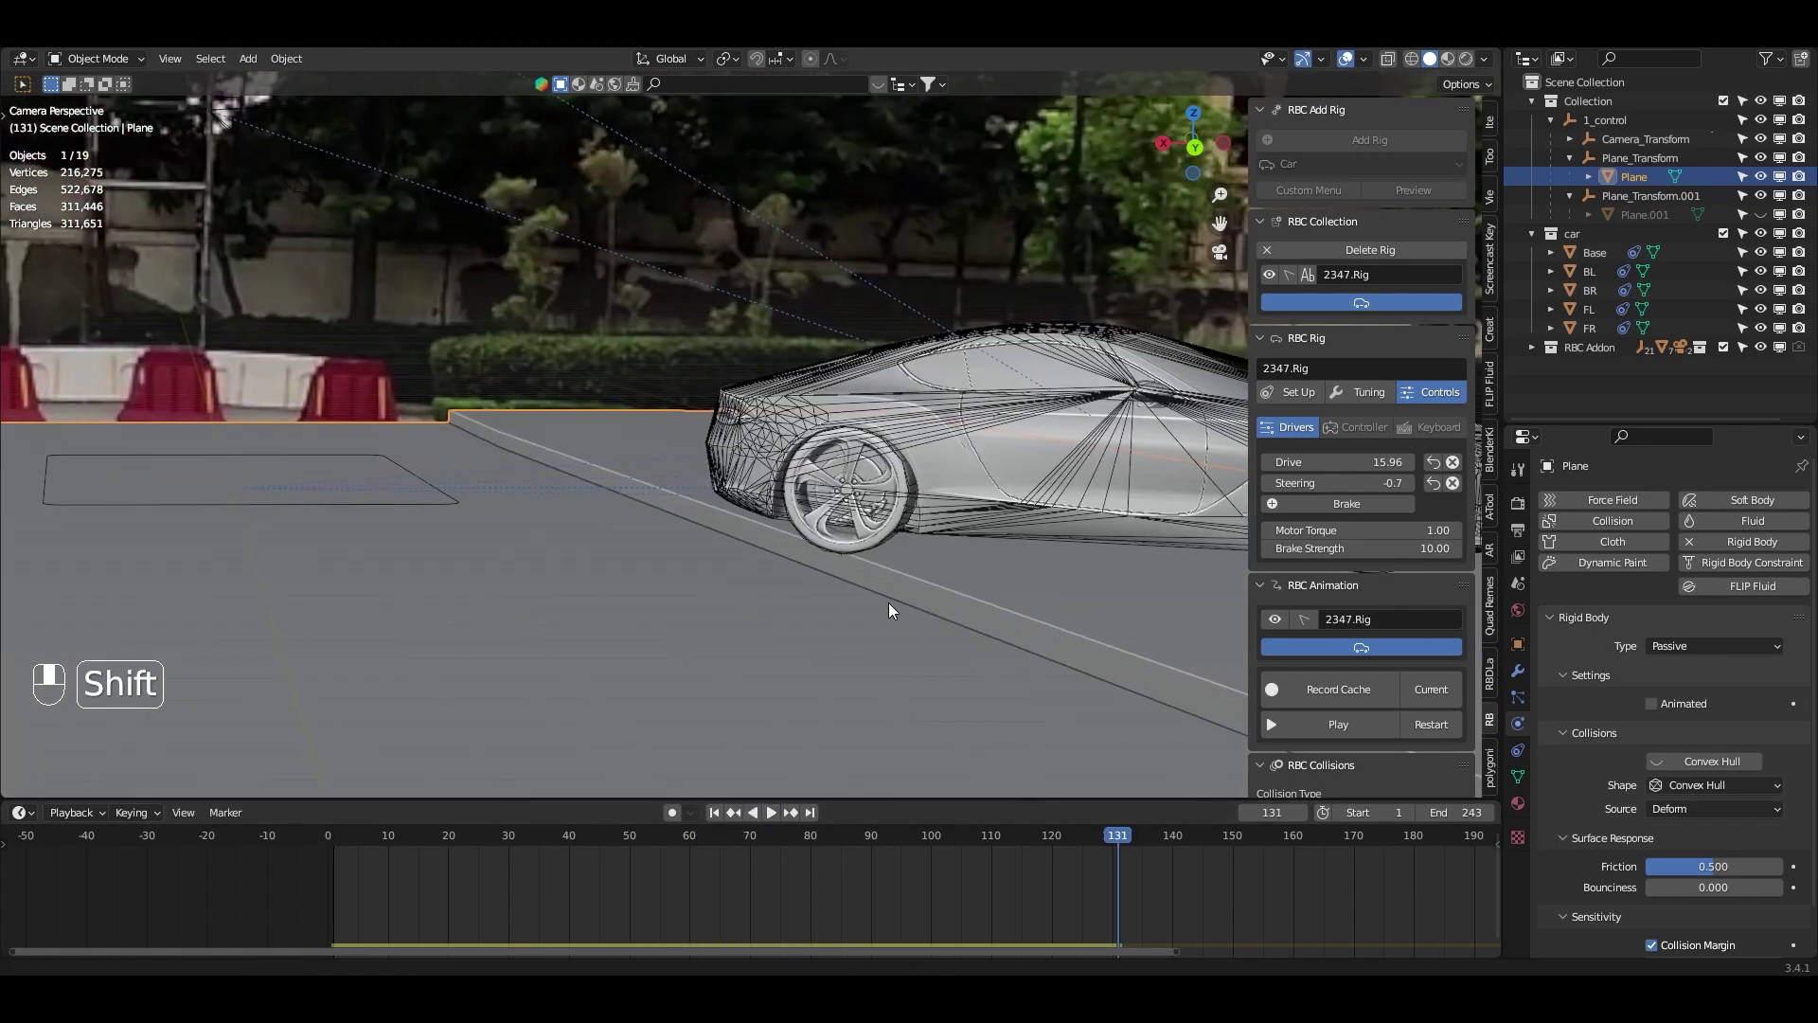
{"action": "left_click_drag", "start_coordinate": [1093, 833], "coordinate": [660, 860]}
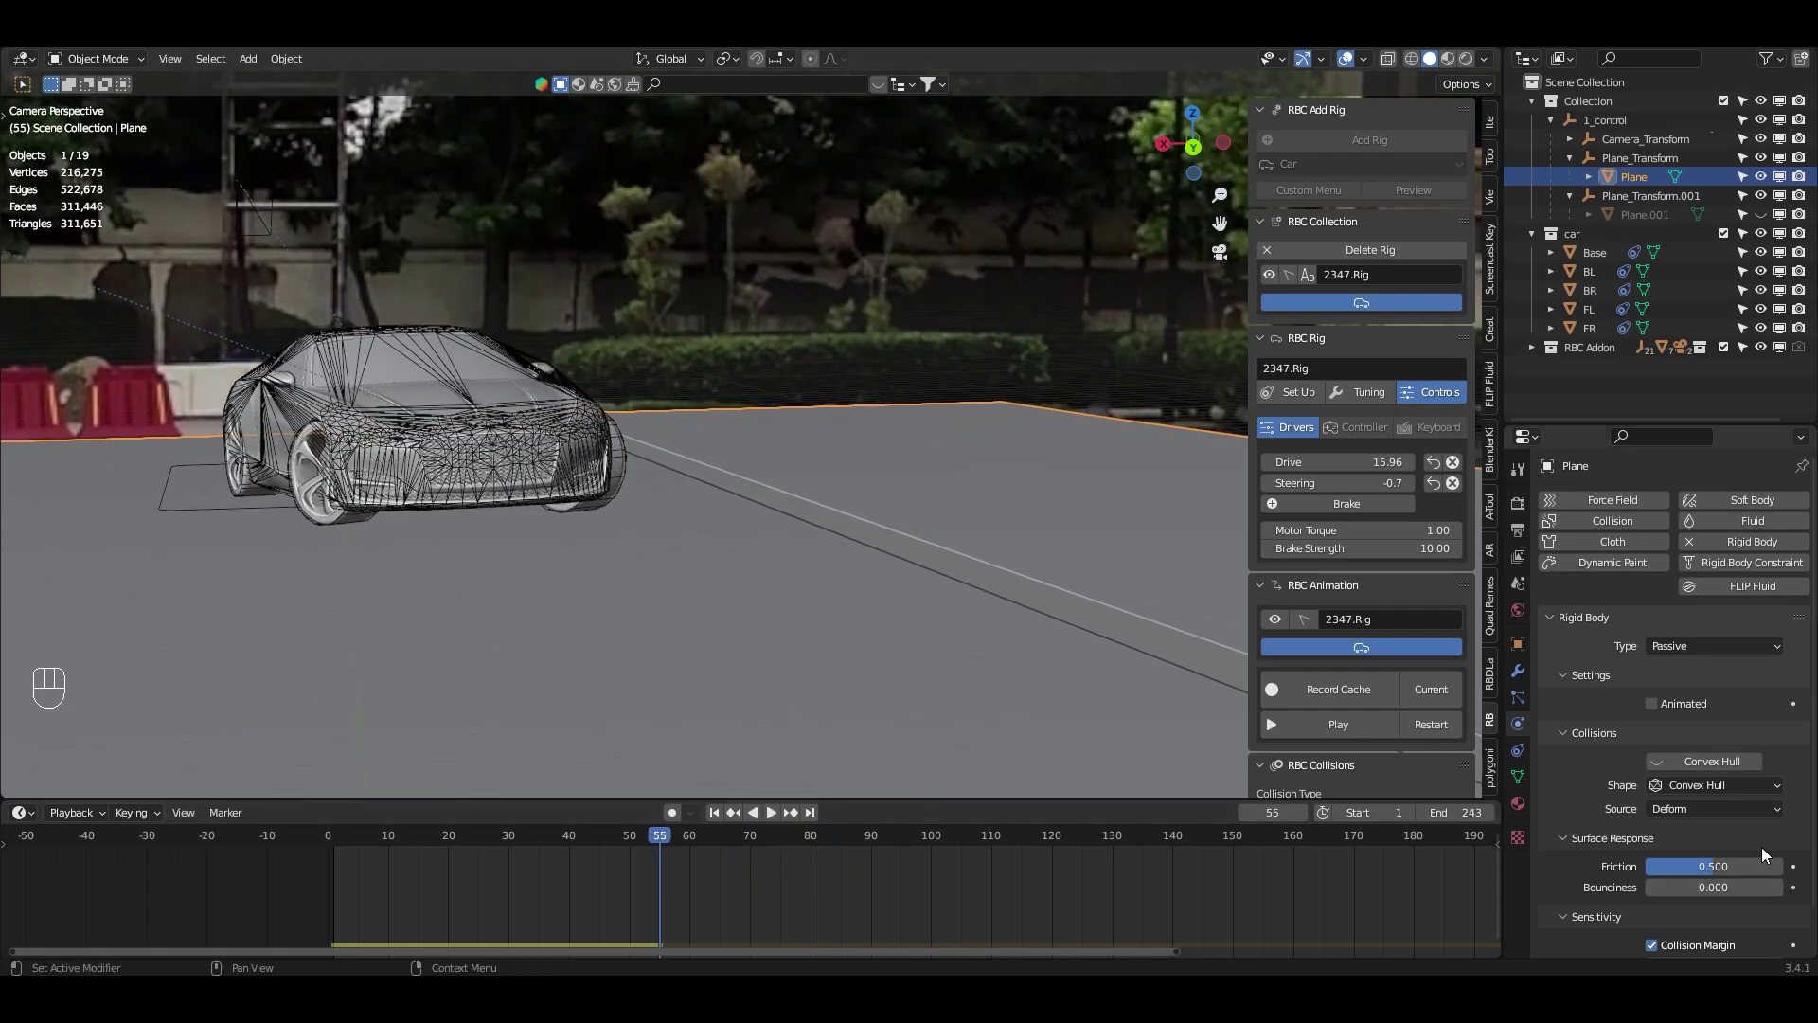
- Set the ground plane's rigid body collision shape to Mesh and replay the drive from frame 1
{"action": "left_click", "coordinate": [1701, 790]}
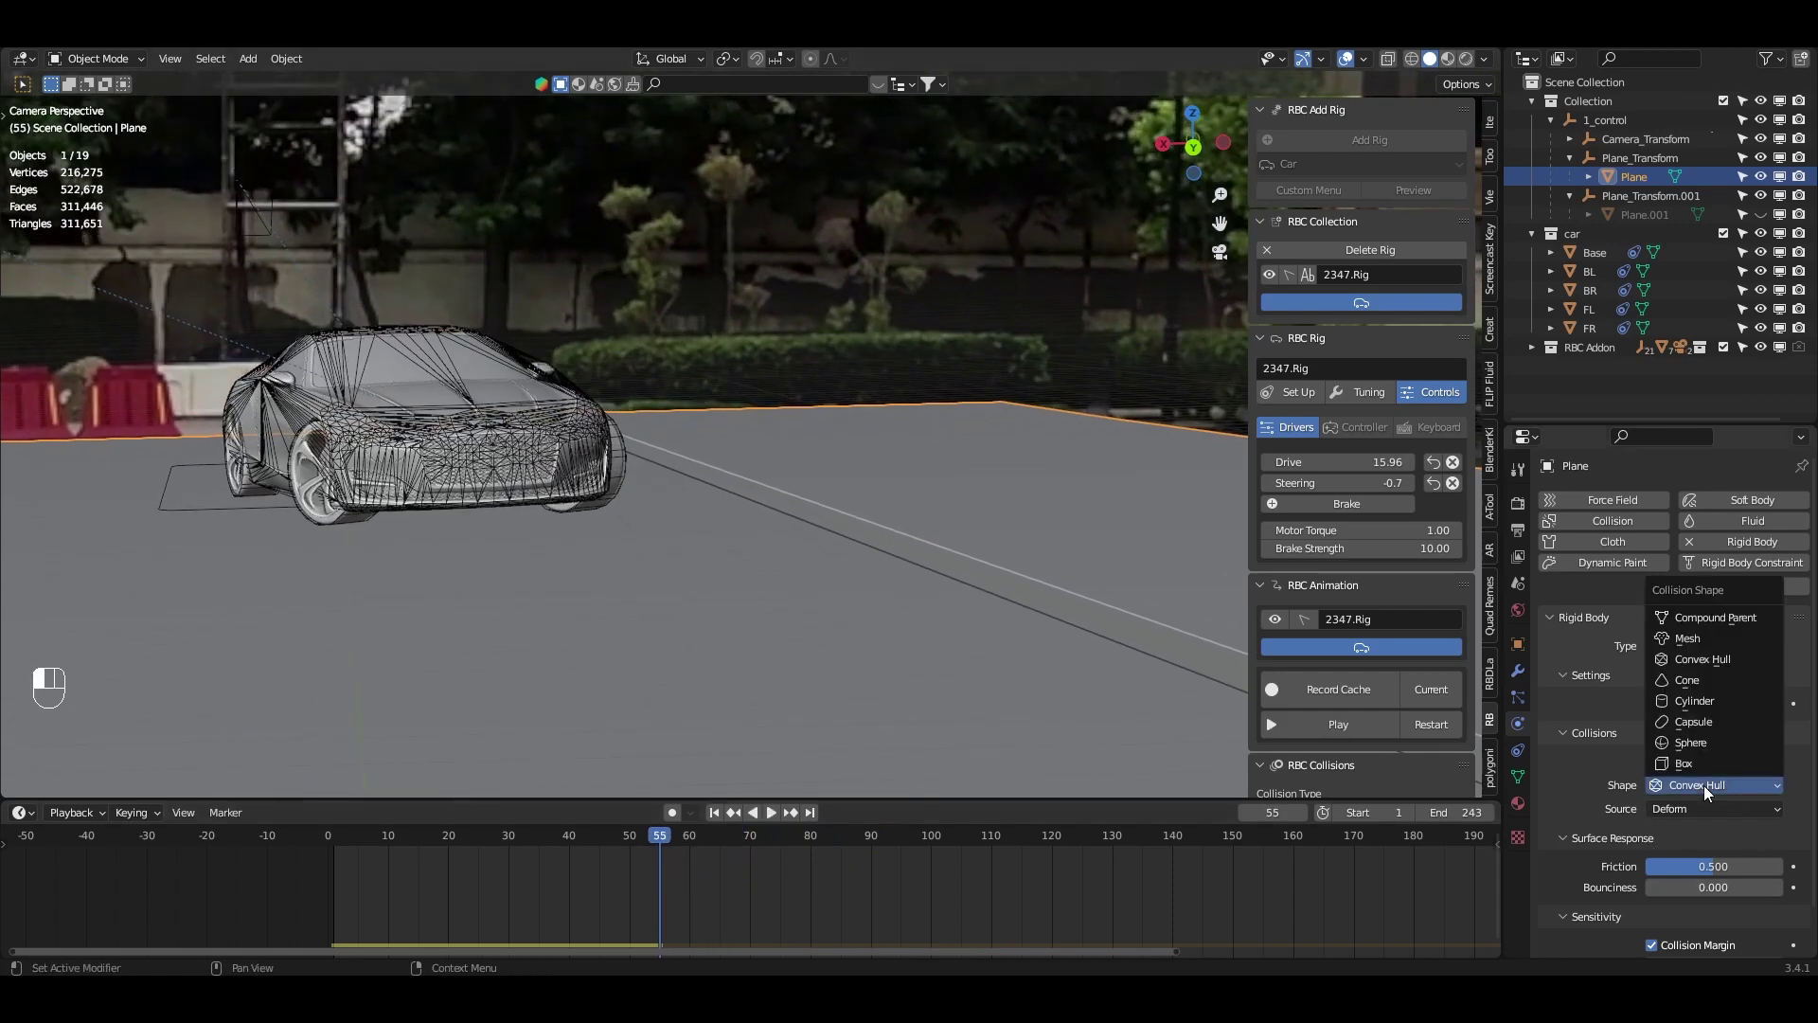
{"action": "left_click", "coordinate": [1688, 639]}
{"action": "left_click", "coordinate": [714, 813]}
{"action": "left_click", "coordinate": [769, 812]}
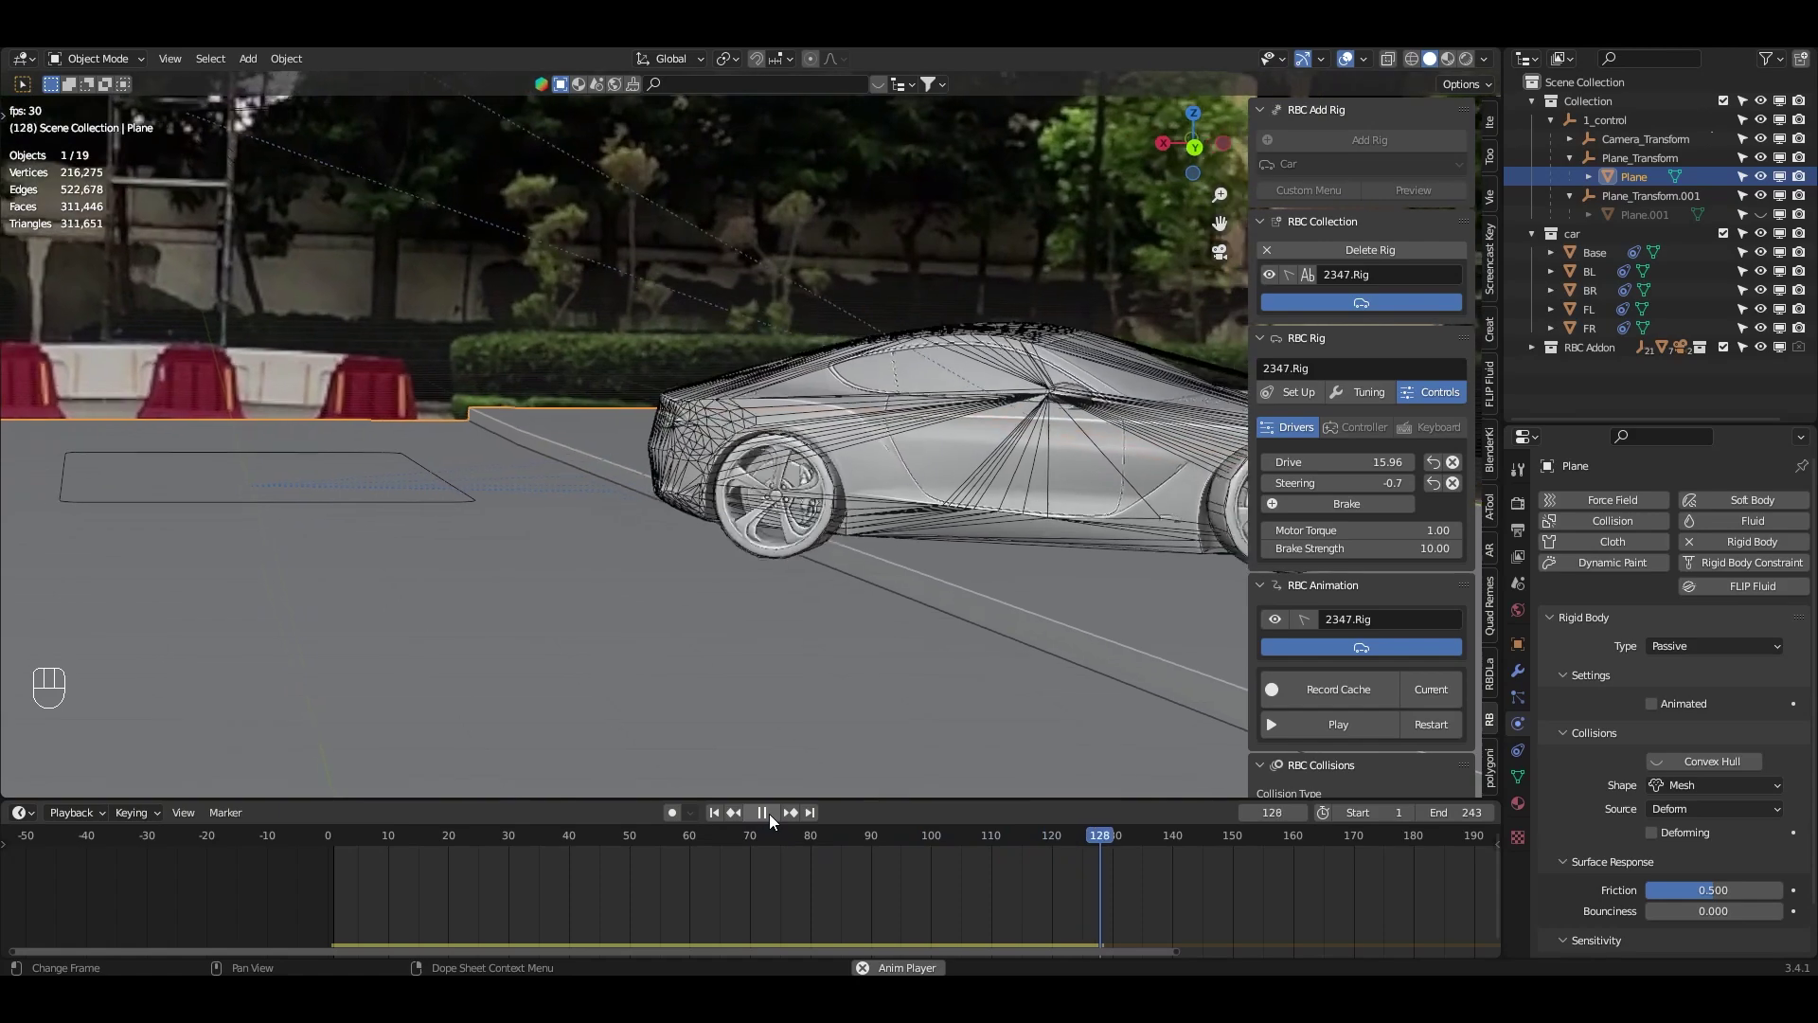
{"action": "key", "text": "Escape"}
- Set the rig's Motor Torque to 12 and play the drive through the camera
{"action": "middle_click_drag", "start_coordinate": [922, 562], "coordinate": [869, 524], "text": "shift"}
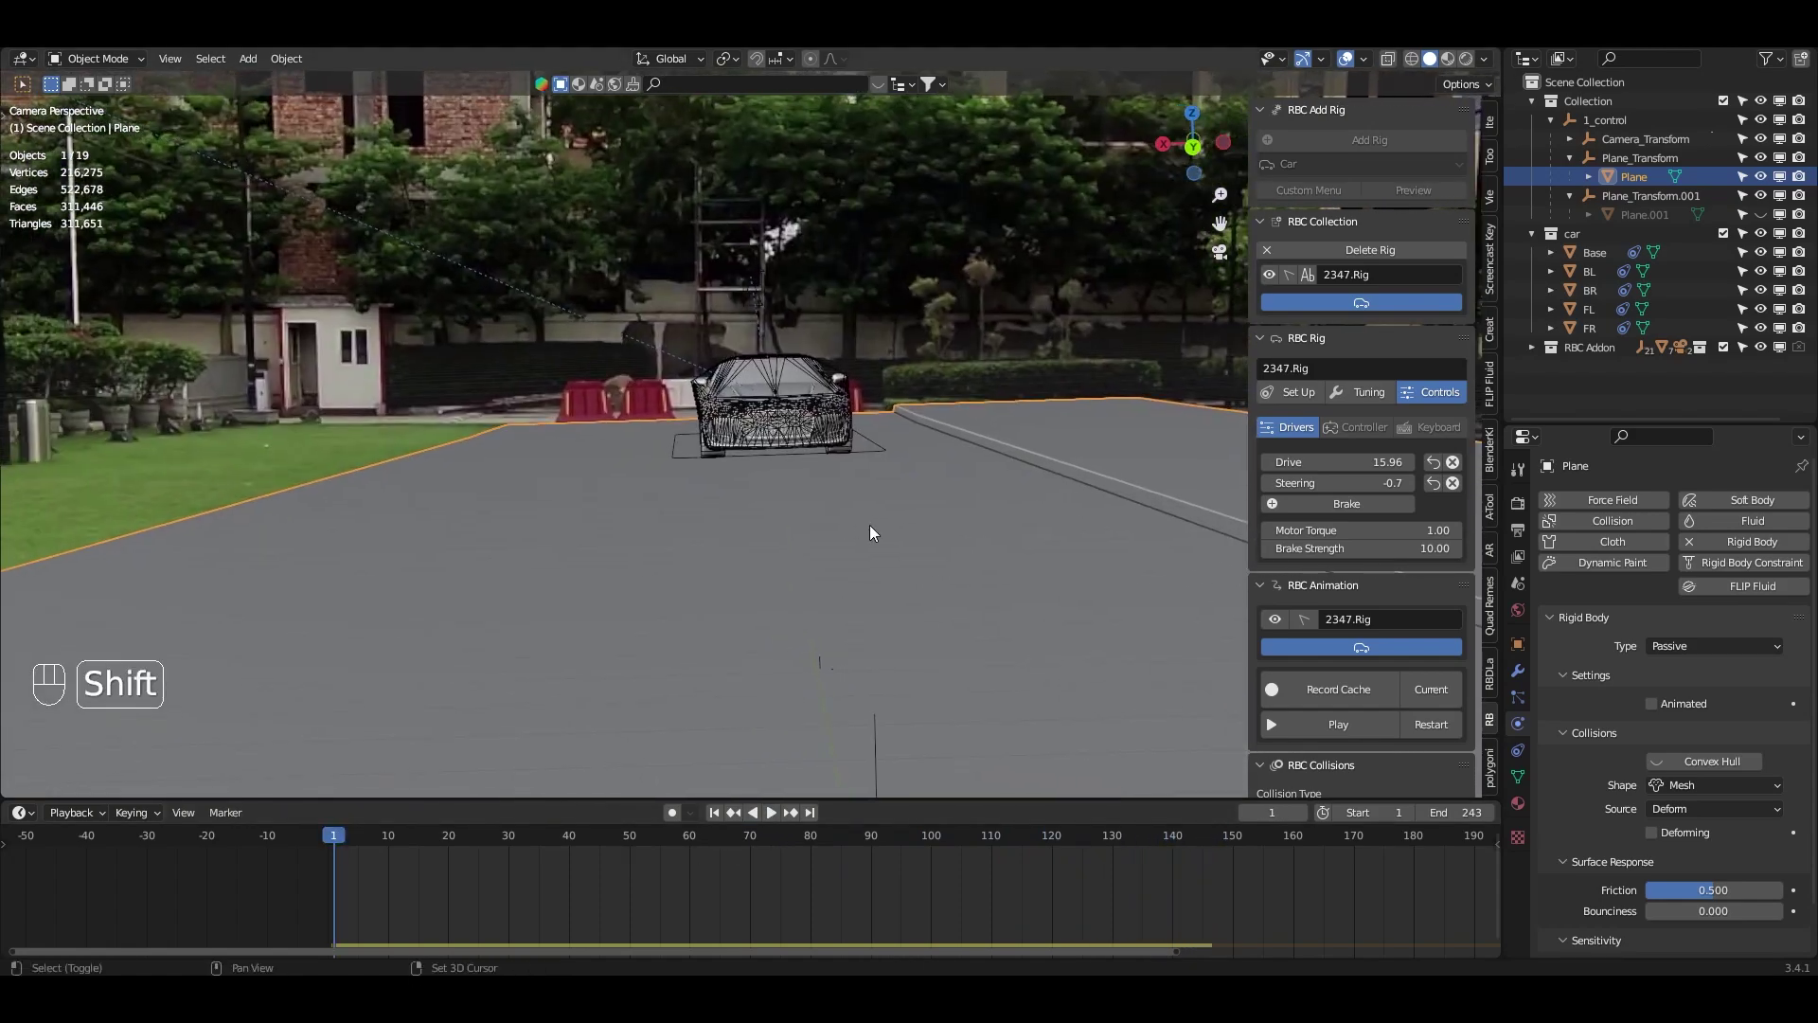
{"action": "left_click", "coordinate": [1430, 529]}
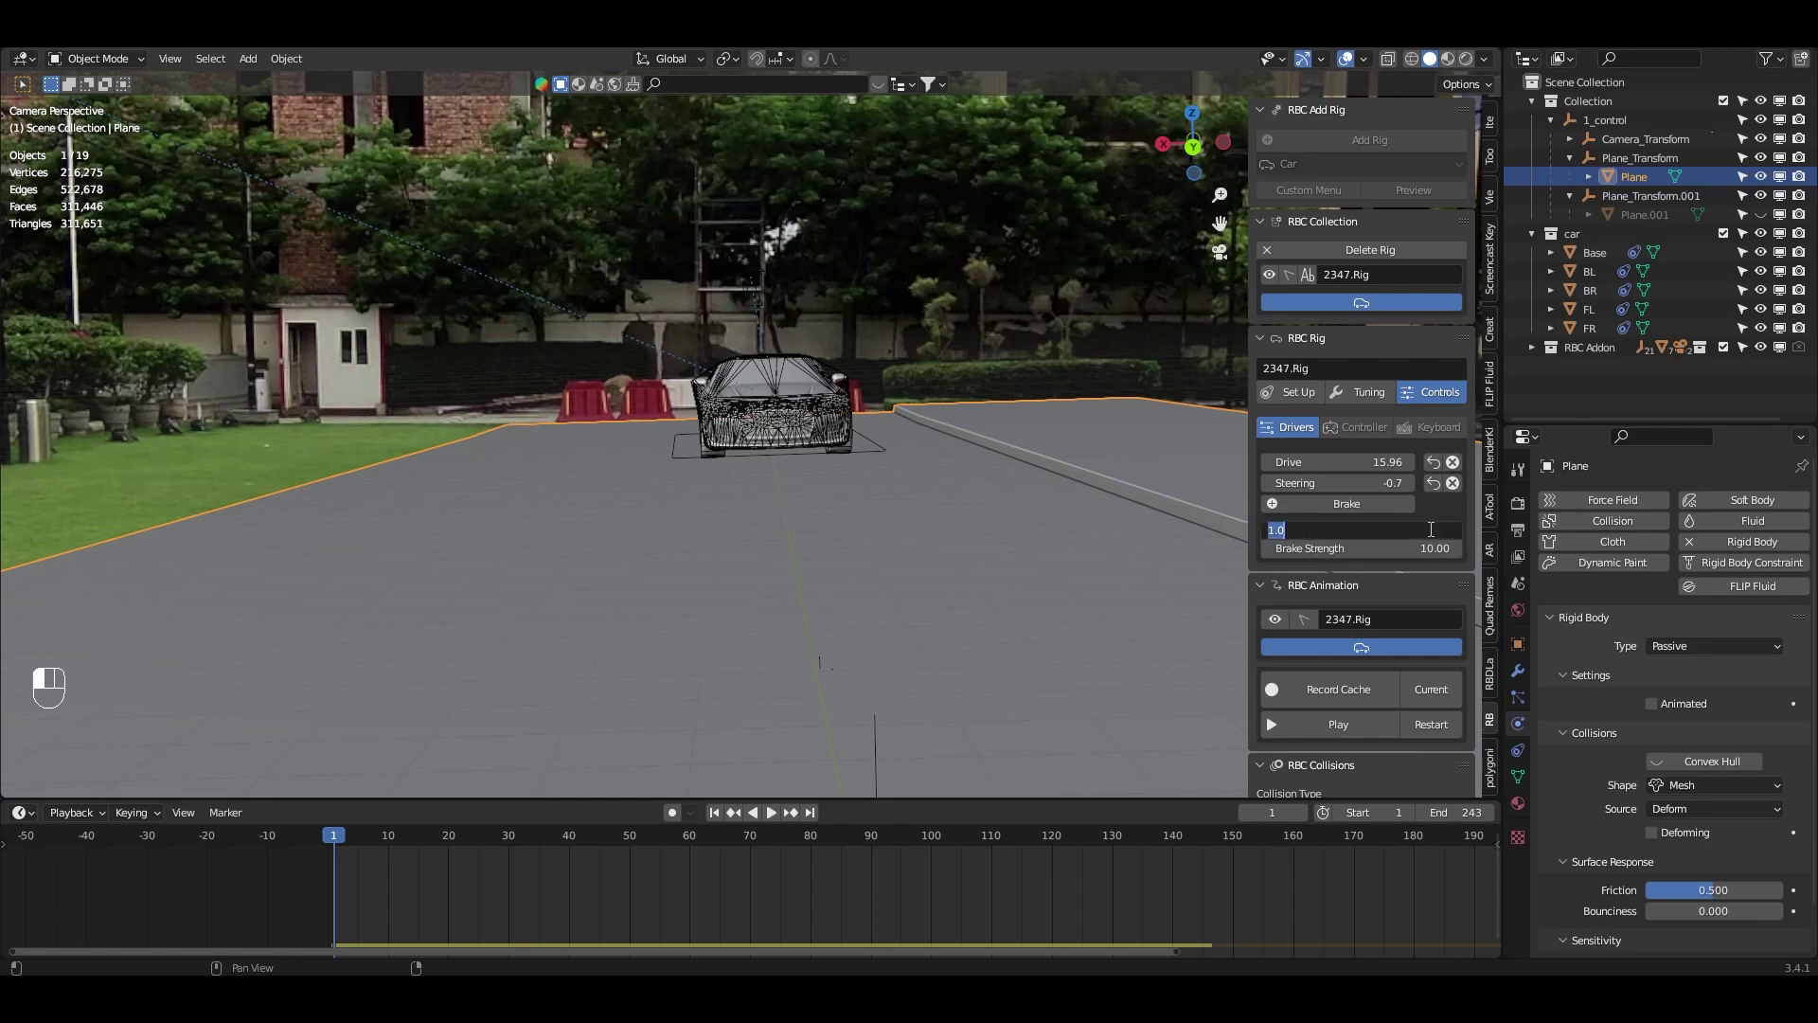
{"action": "left_click", "coordinate": [772, 813]}
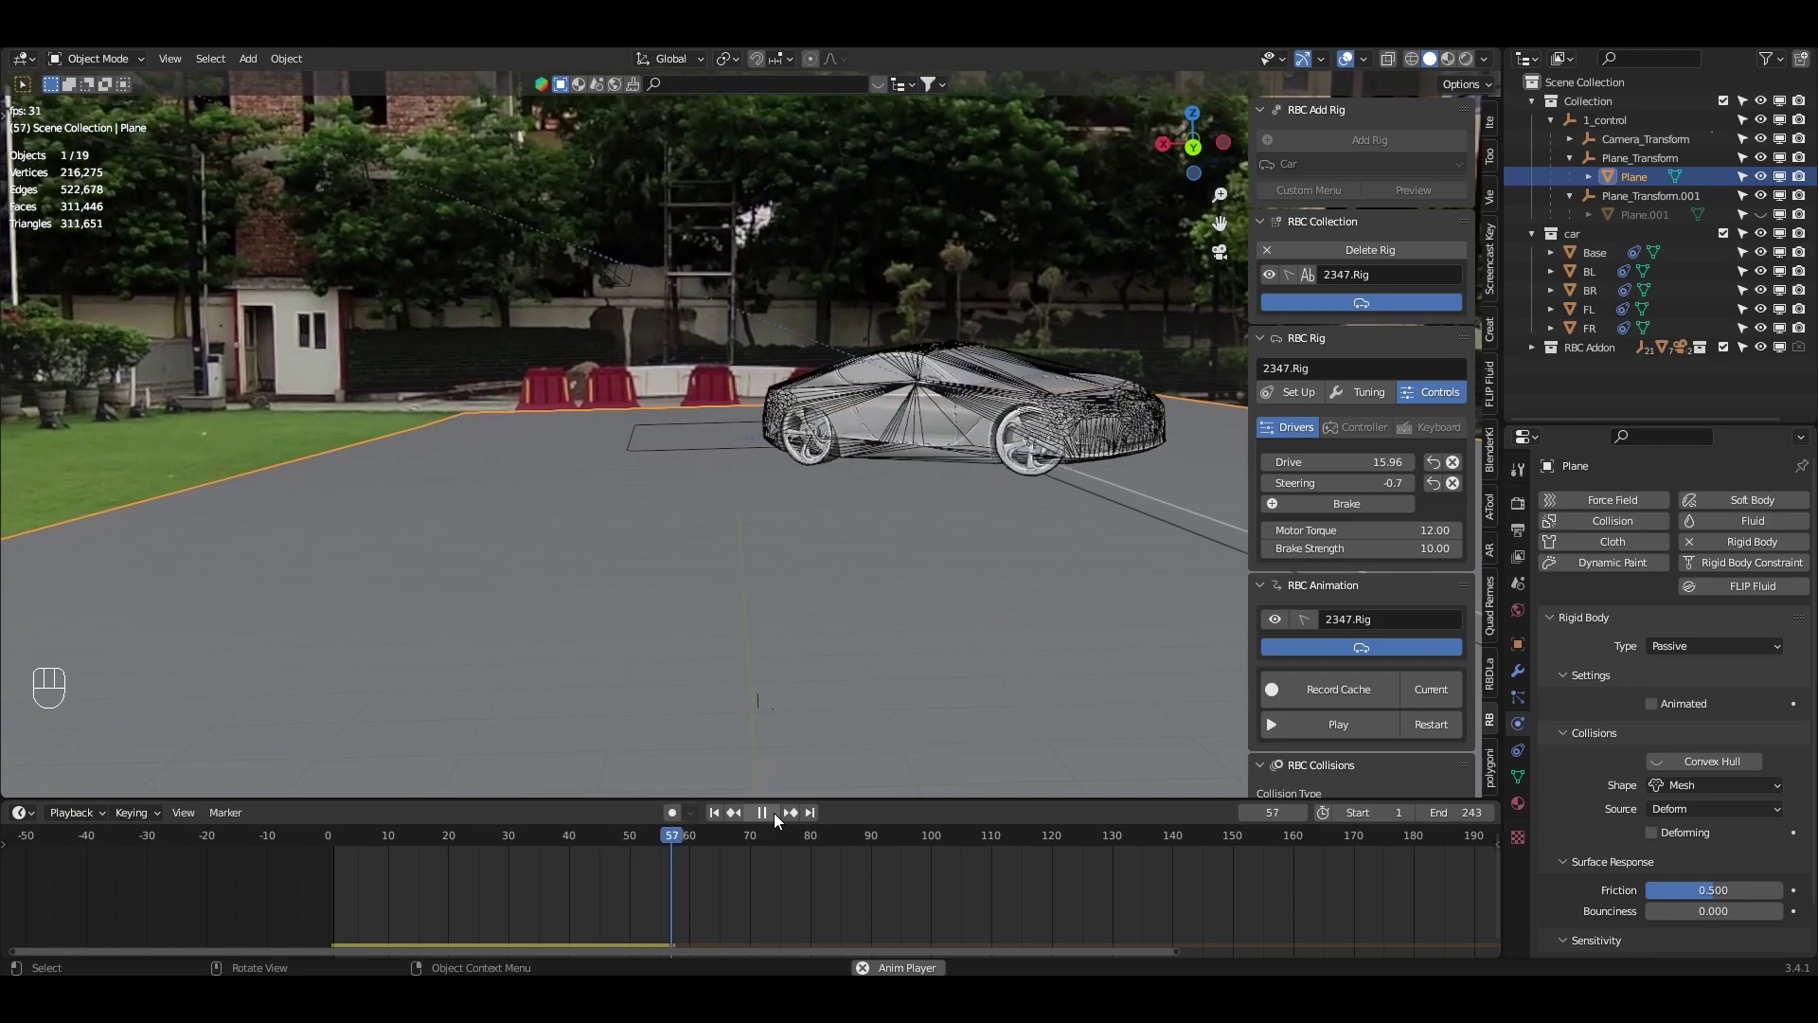
{"action": "left_click", "coordinate": [774, 813]}
- Try a Motor Torque of about 34 with Steering at -0.2, and reduce the torque to 5
{"action": "left_click_drag", "start_coordinate": [1373, 531], "coordinate": [1410, 531]}
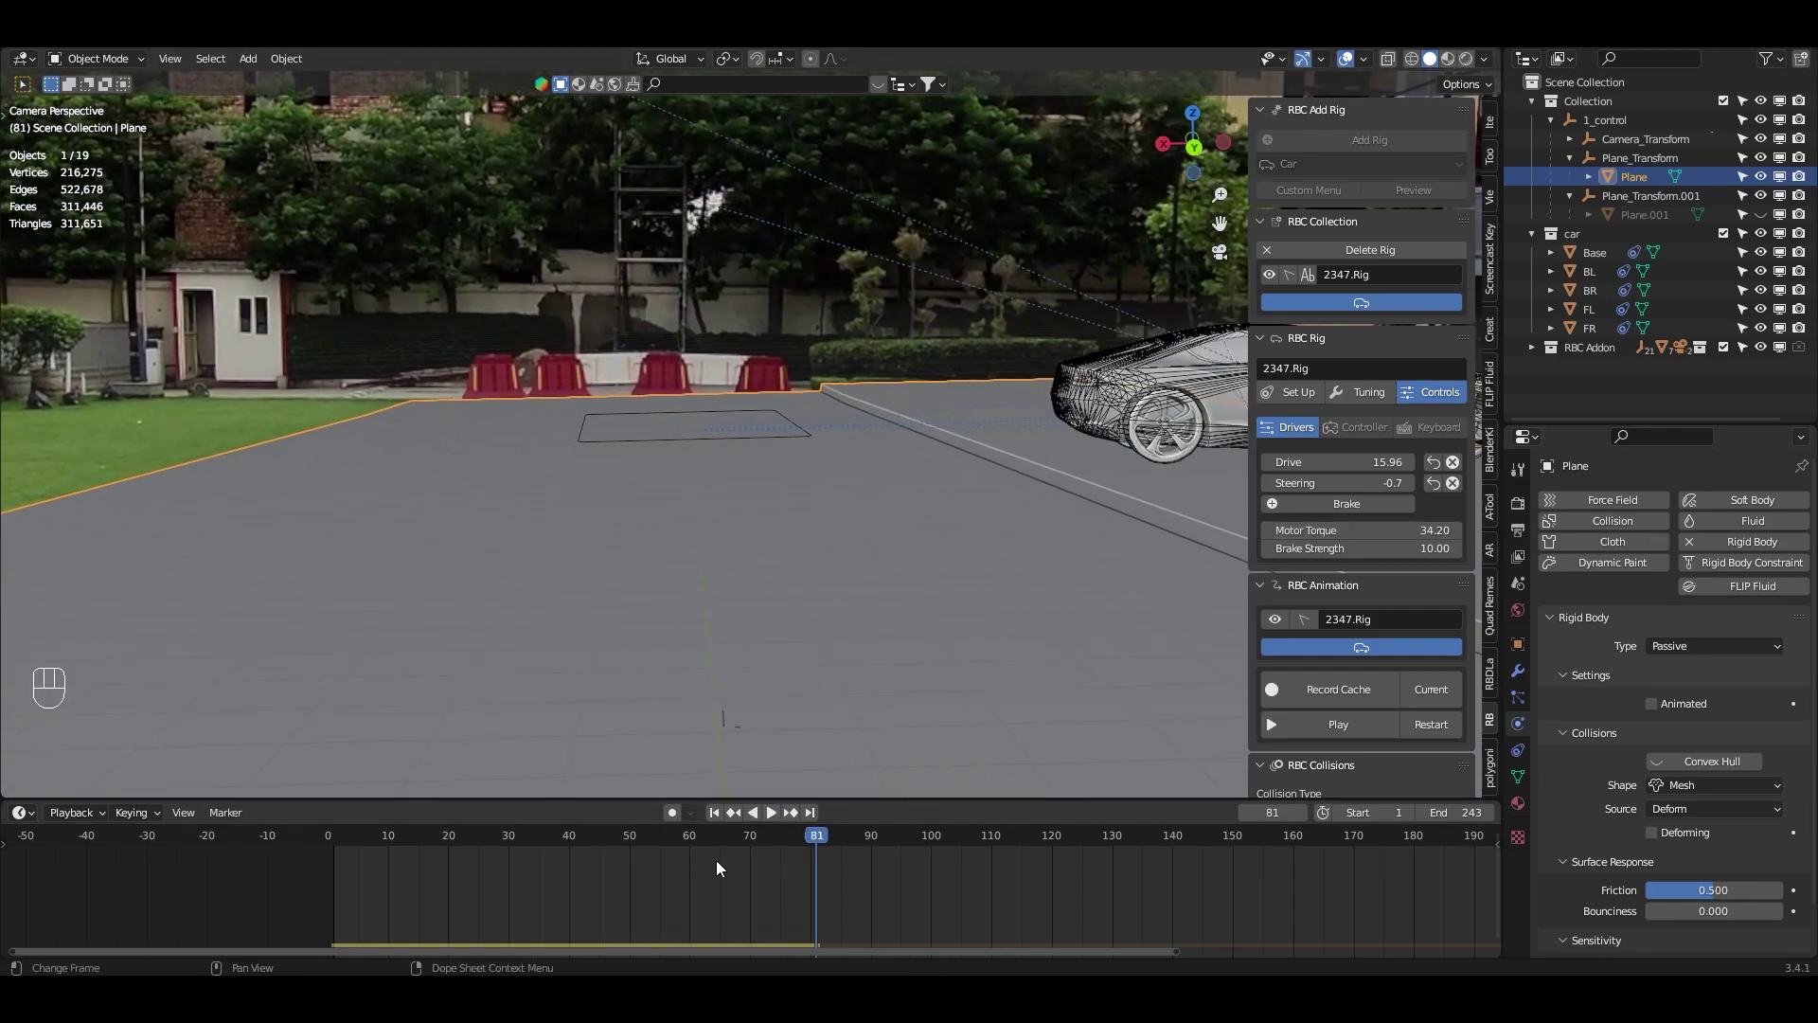
{"action": "left_click_drag", "start_coordinate": [1364, 530], "coordinate": [1363, 530]}
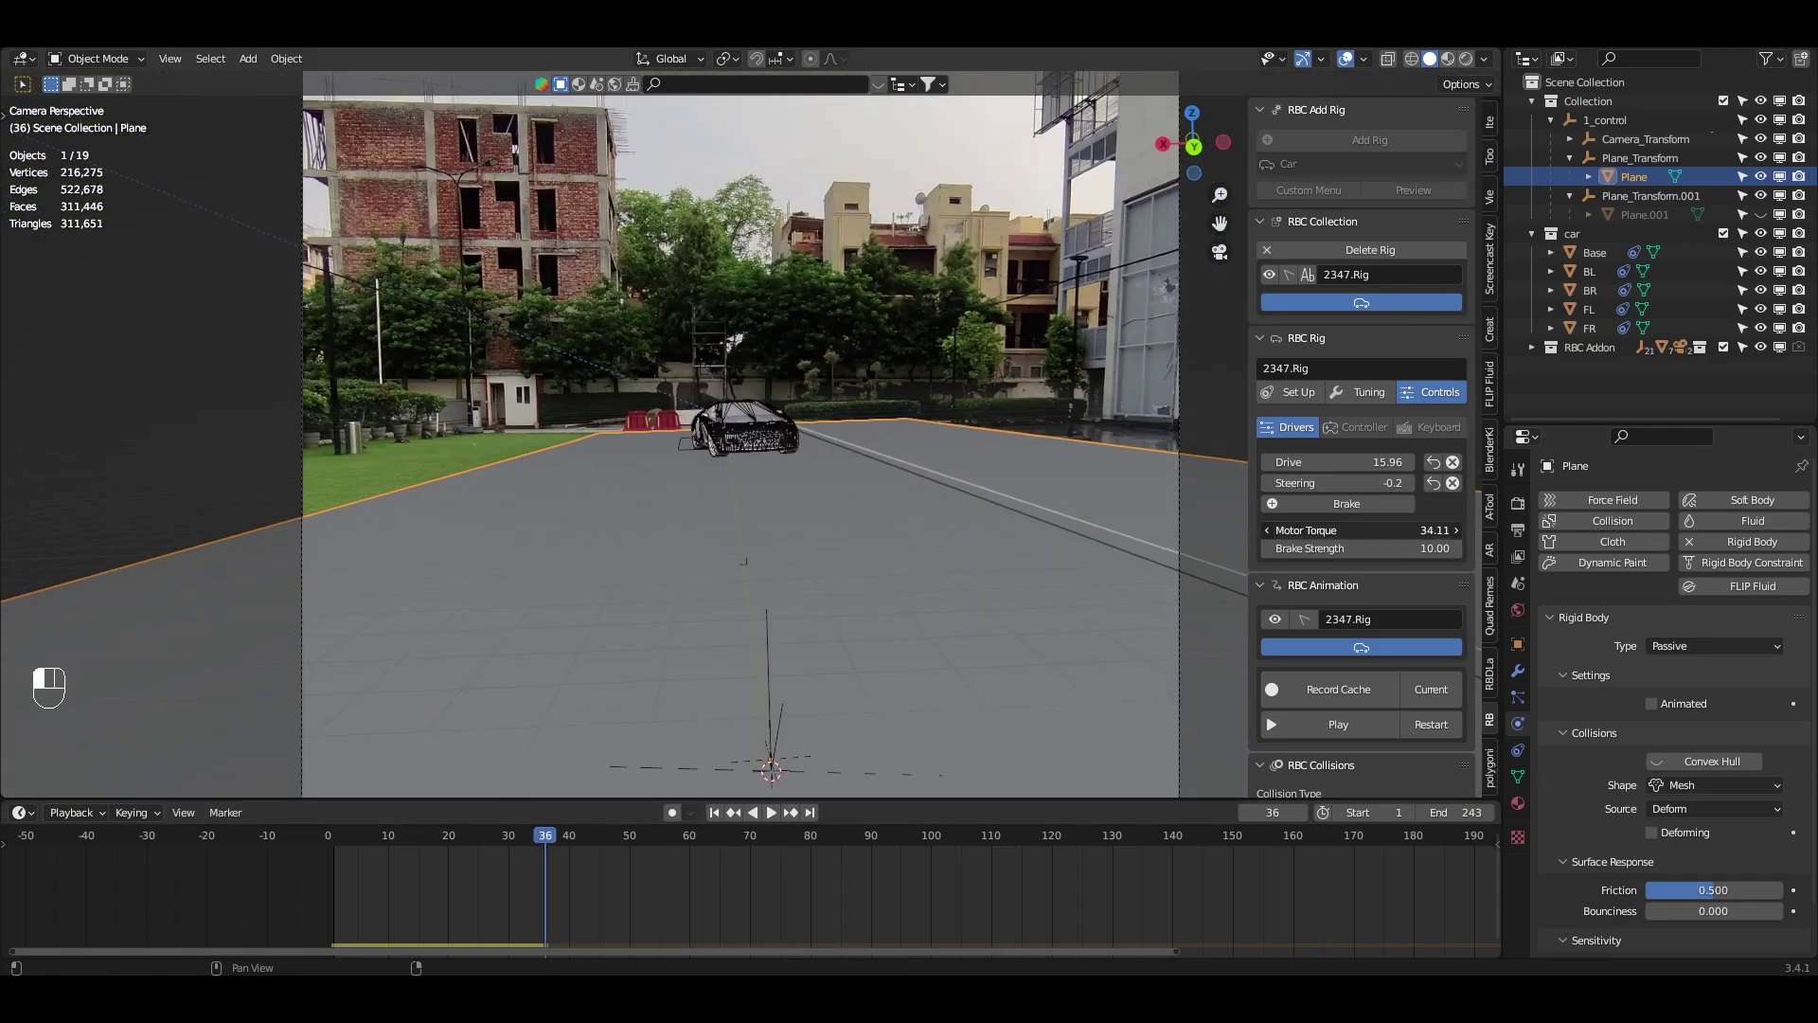
{"action": "left_click", "coordinate": [1452, 523]}
{"action": "type", "text": "5"}
{"action": "key", "text": "Return"}
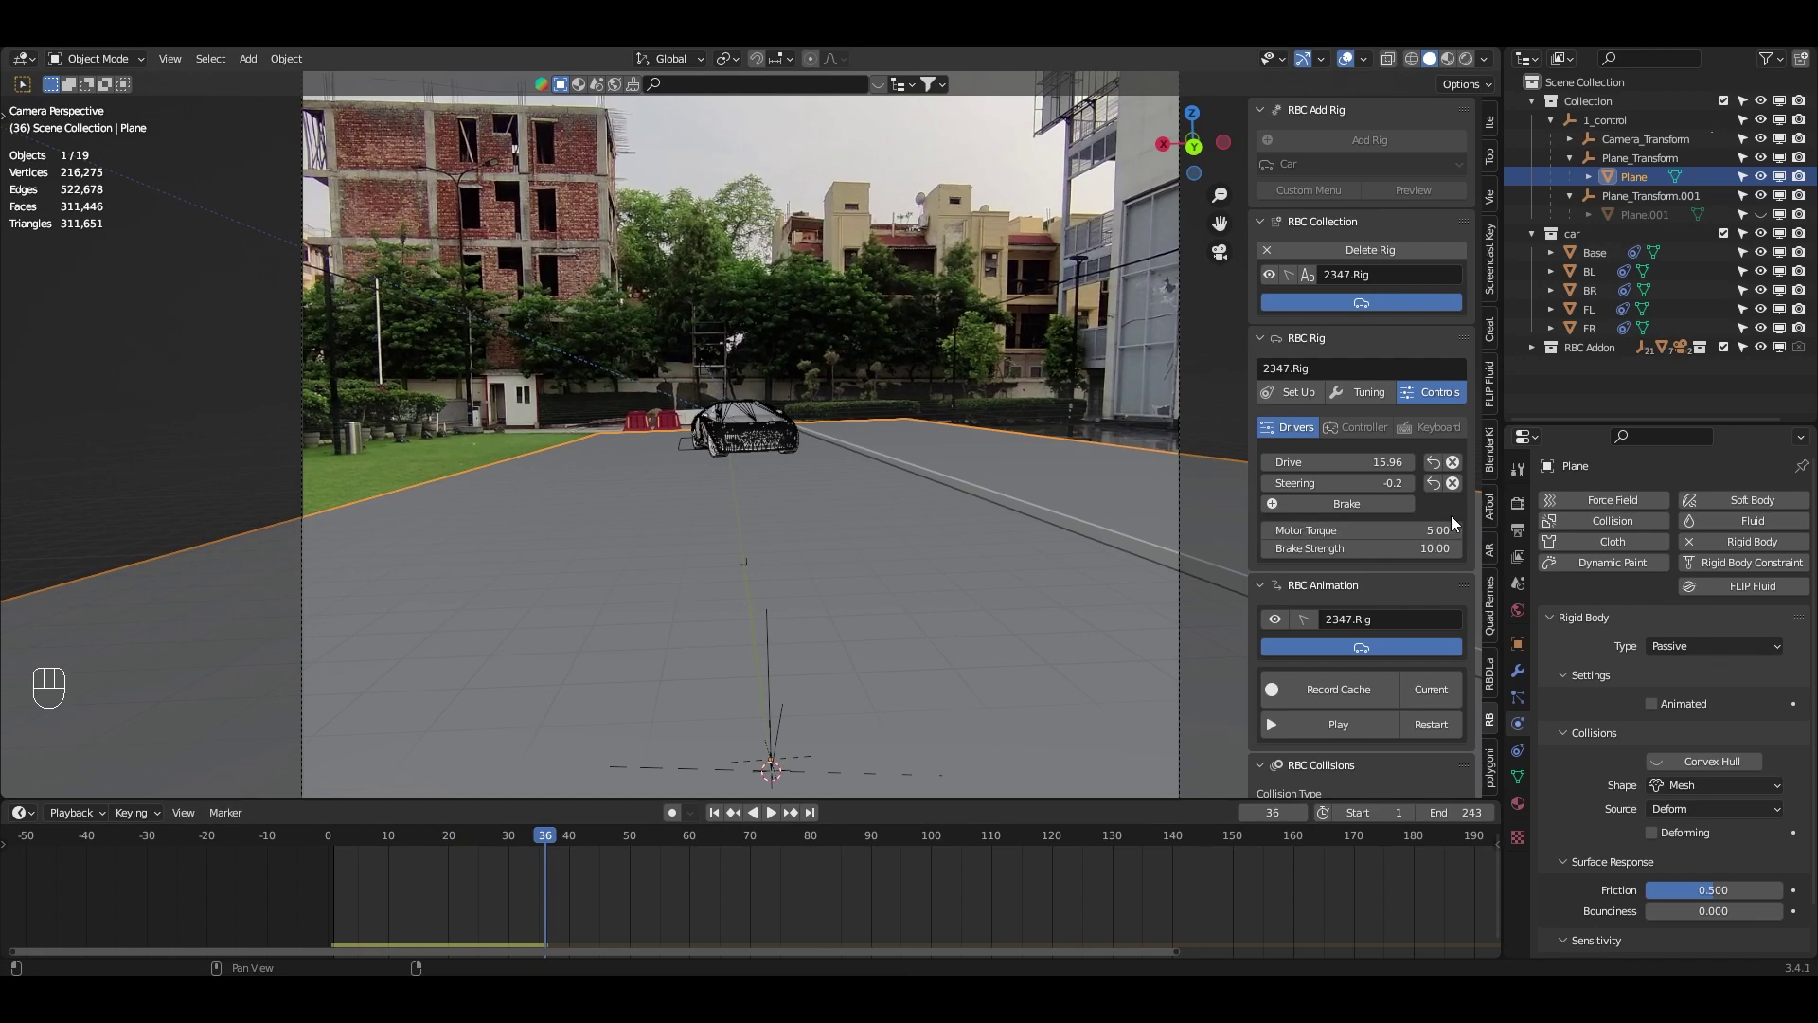
- Review the drive through the camera, and retune Steering to -0.1 and Motor Torque to 2
{"action": "left_click", "coordinate": [770, 813]}
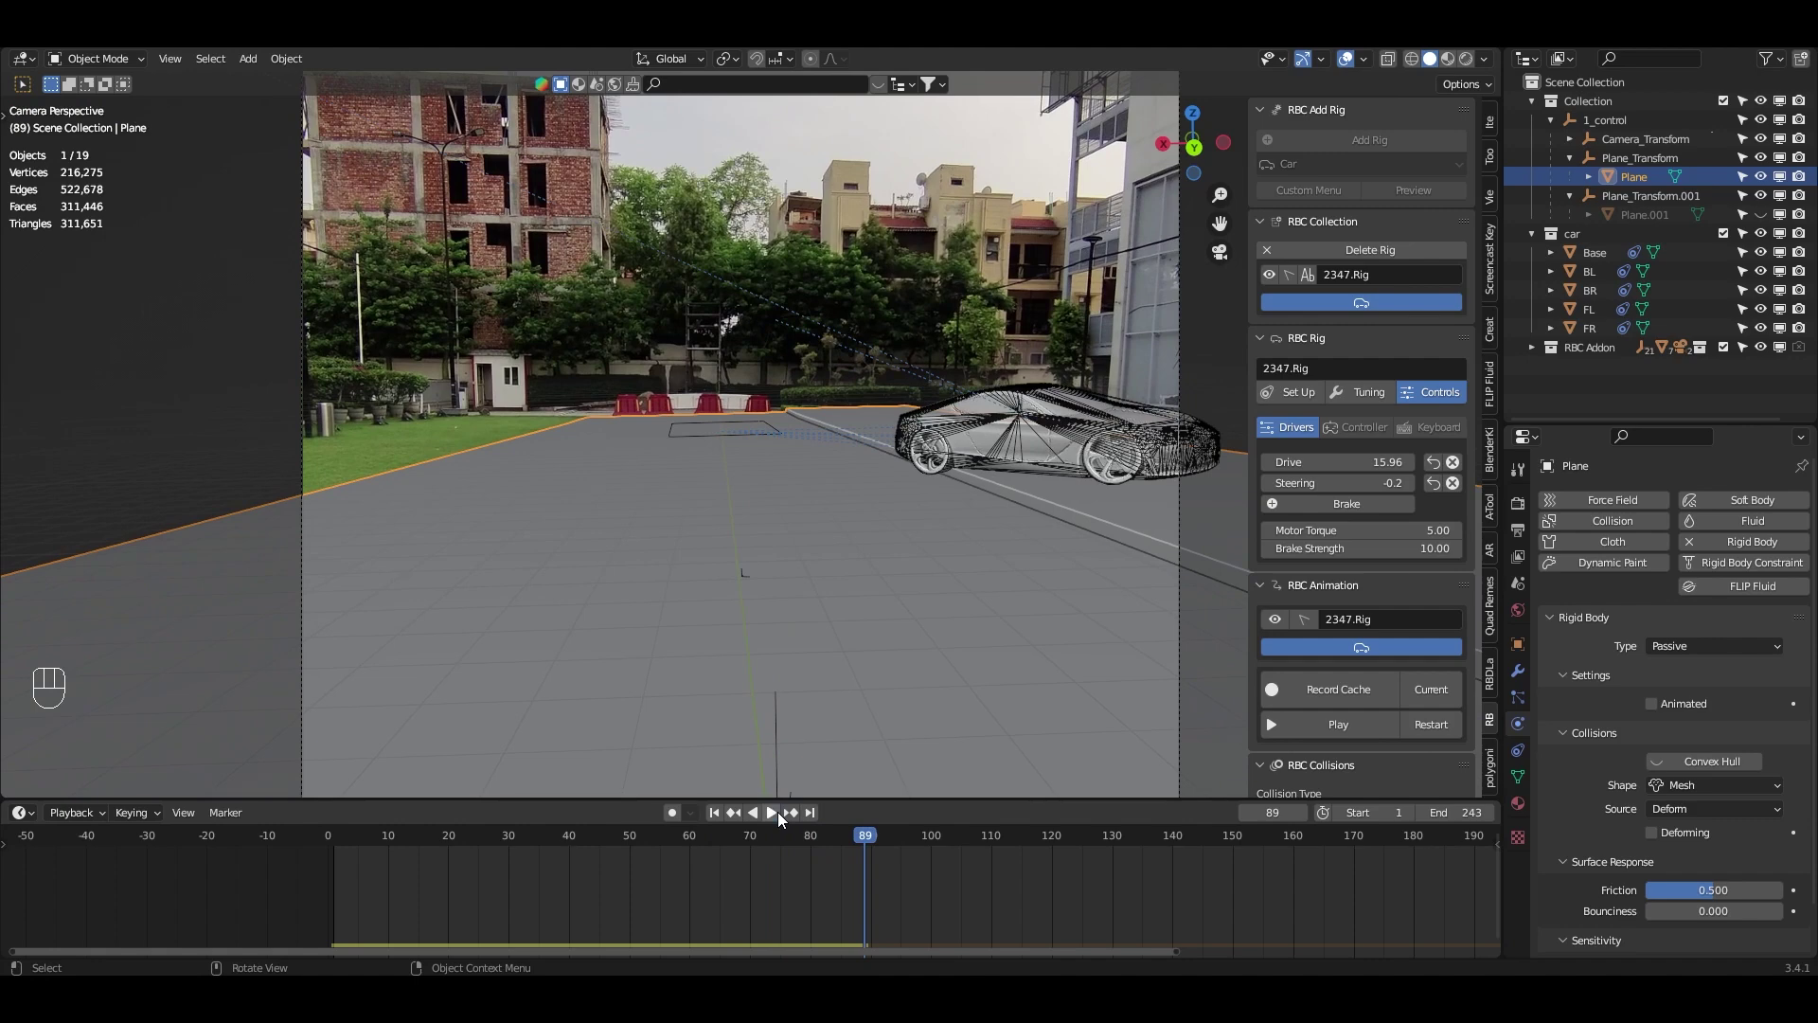
{"action": "left_click", "coordinate": [776, 810]}
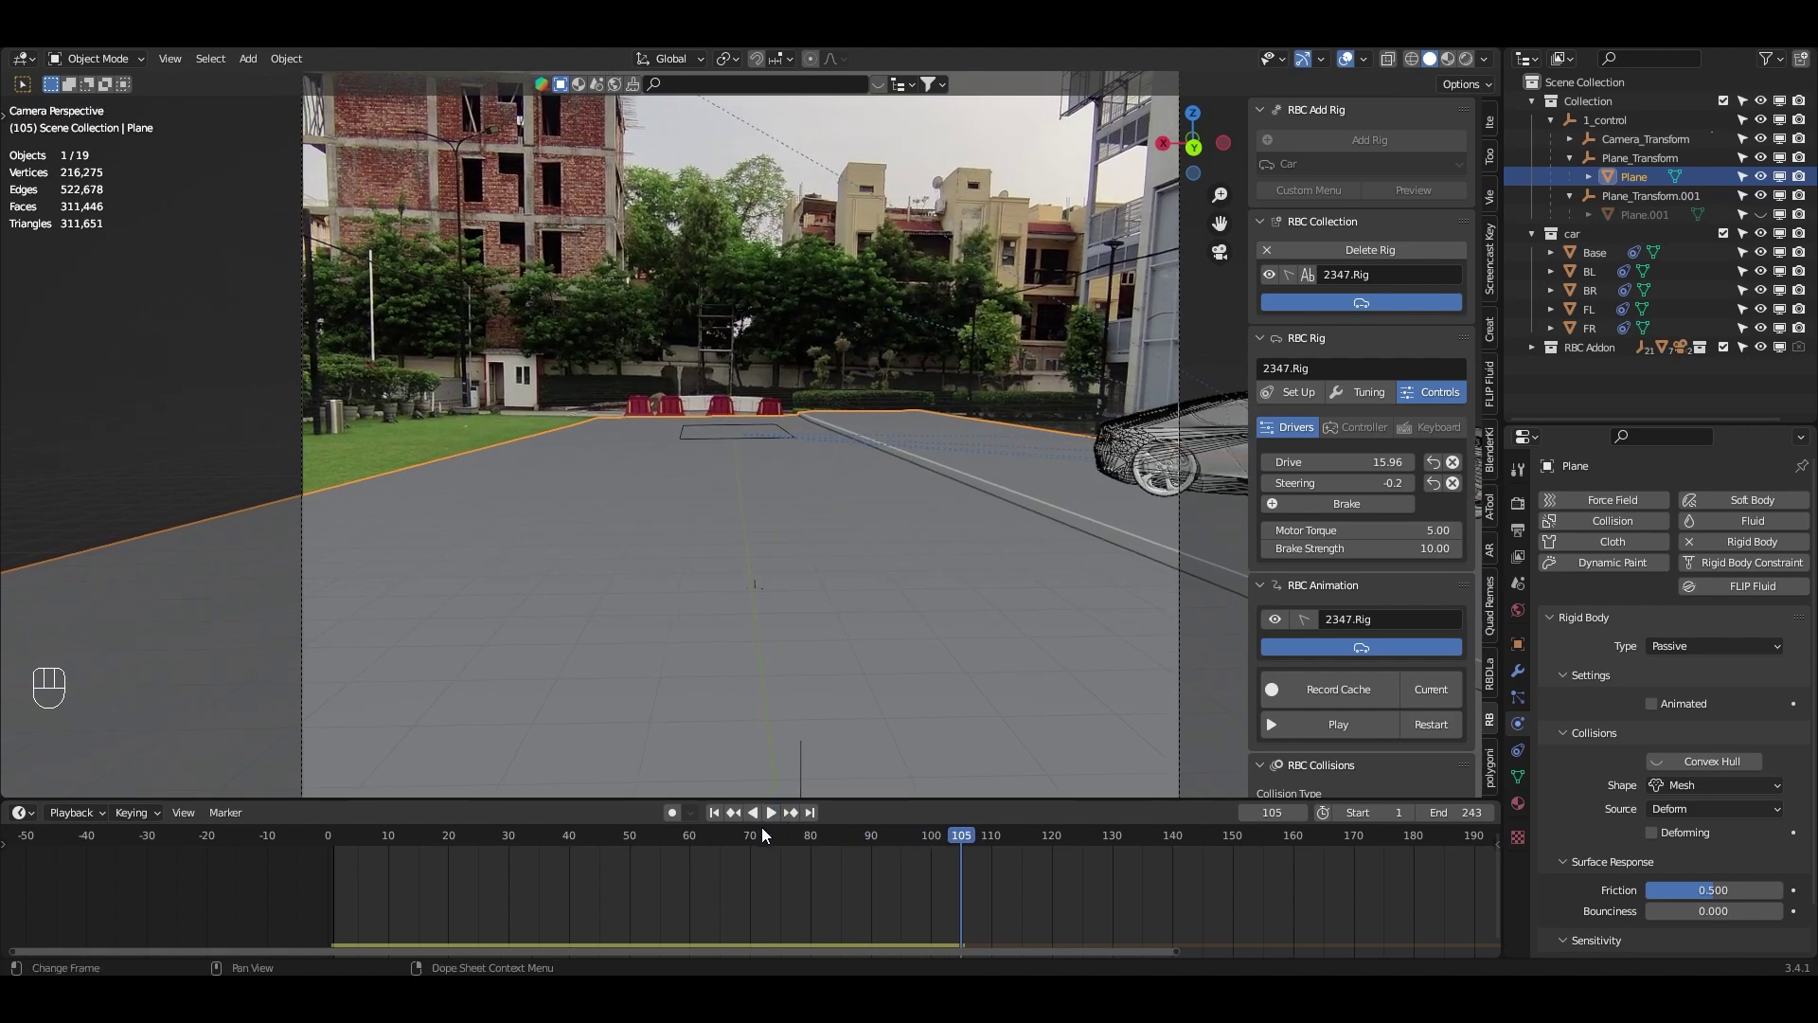
{"action": "left_click", "coordinate": [713, 811]}
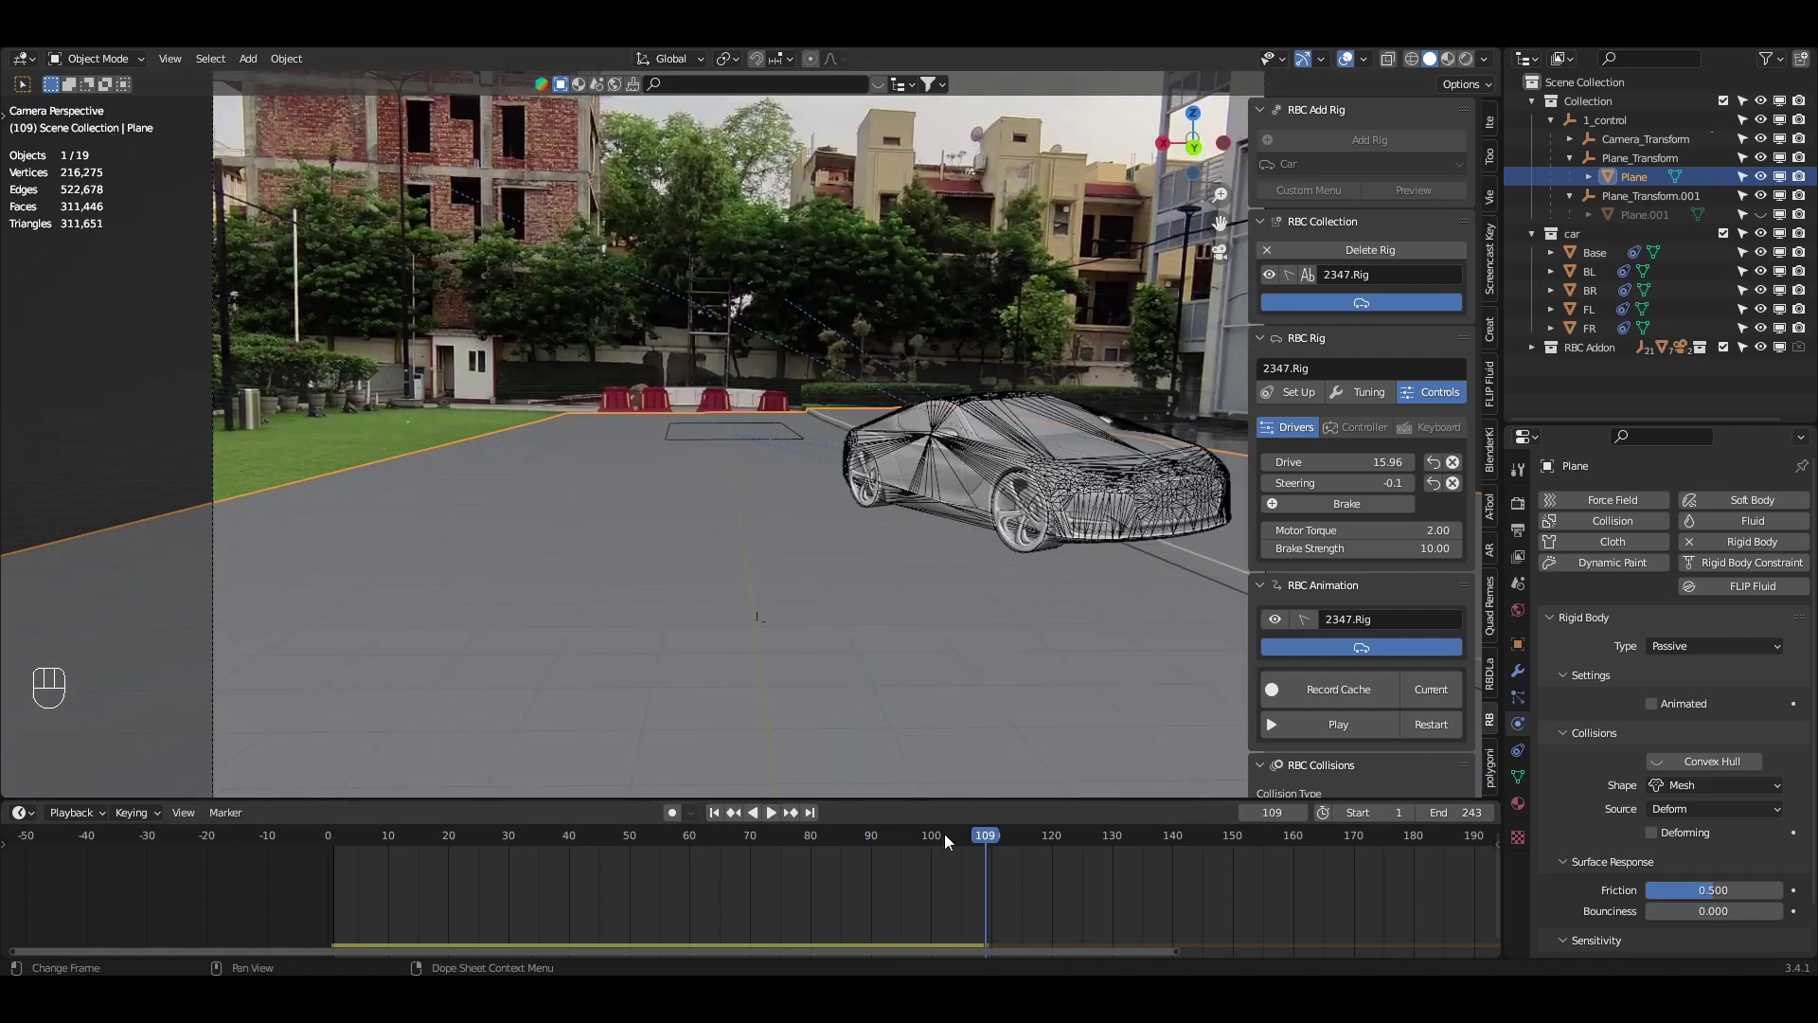
- Keyframe the rig's Steering at -0.1 on frame 60 and at 0.3 on frame 70
{"action": "left_click_drag", "start_coordinate": [945, 835], "coordinate": [689, 844]}
{"action": "key", "text": "space"}
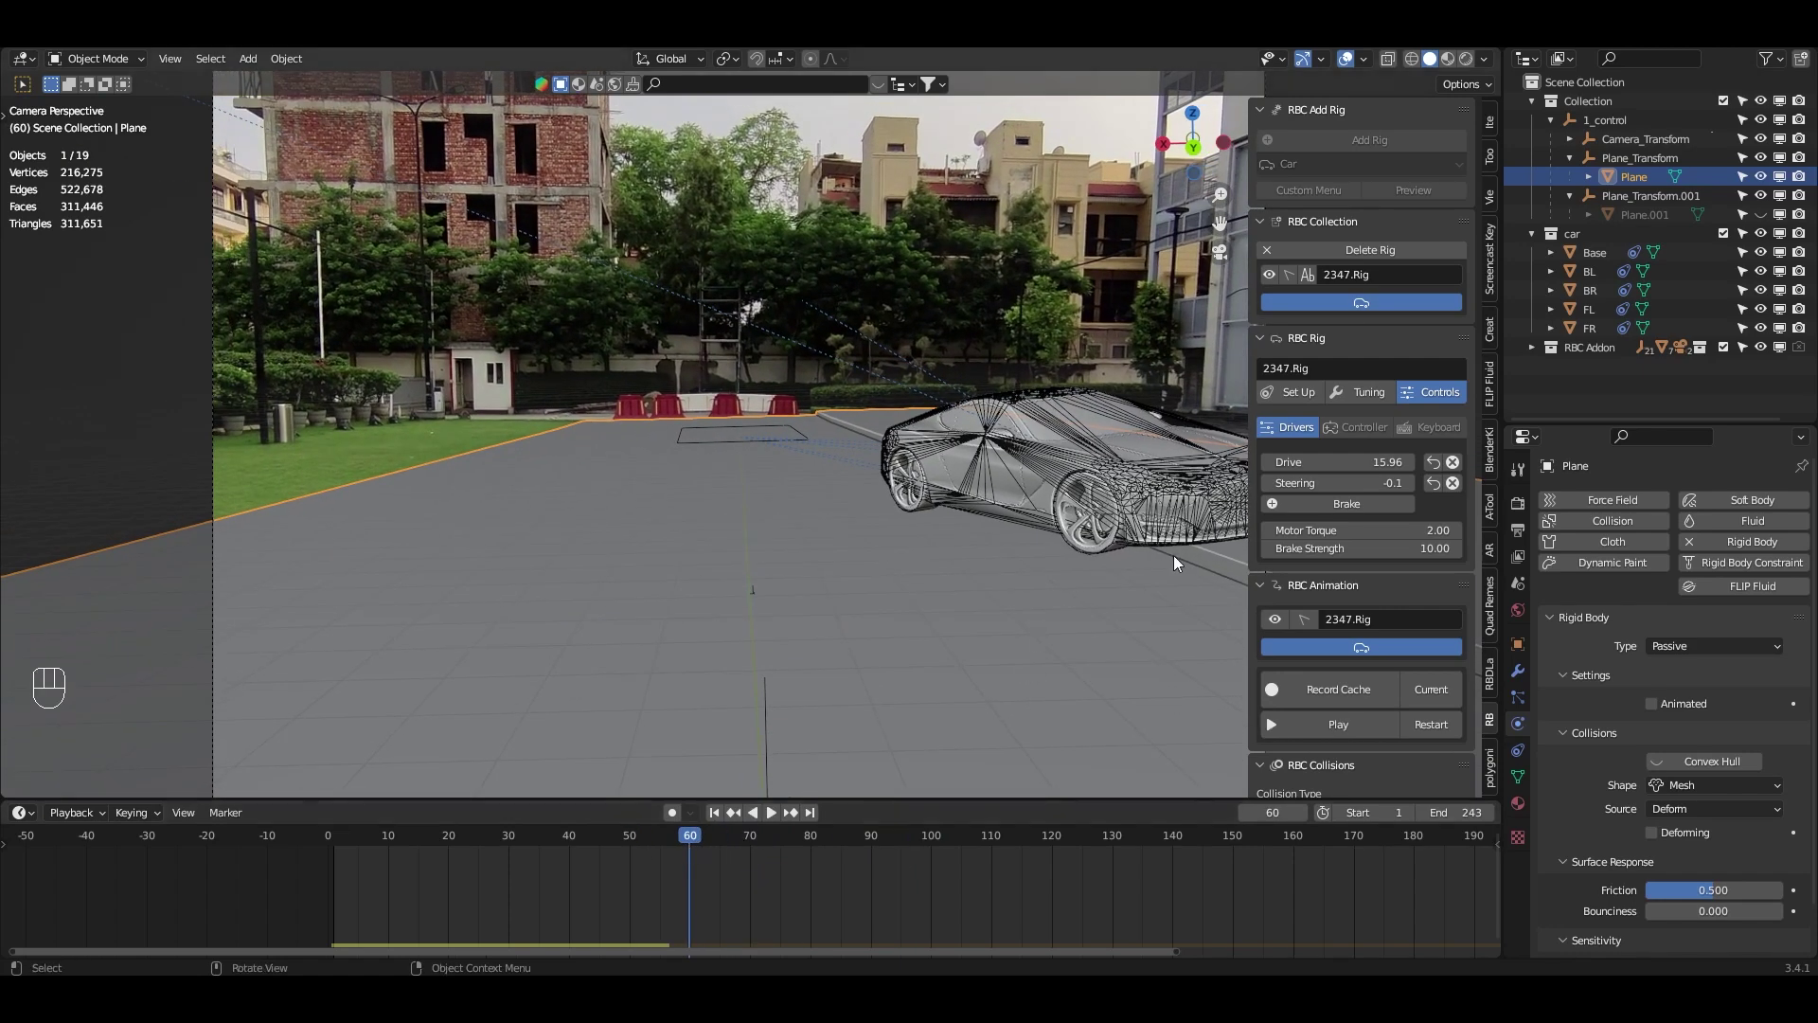
{"action": "key", "text": "i"}
{"action": "key", "text": "space"}
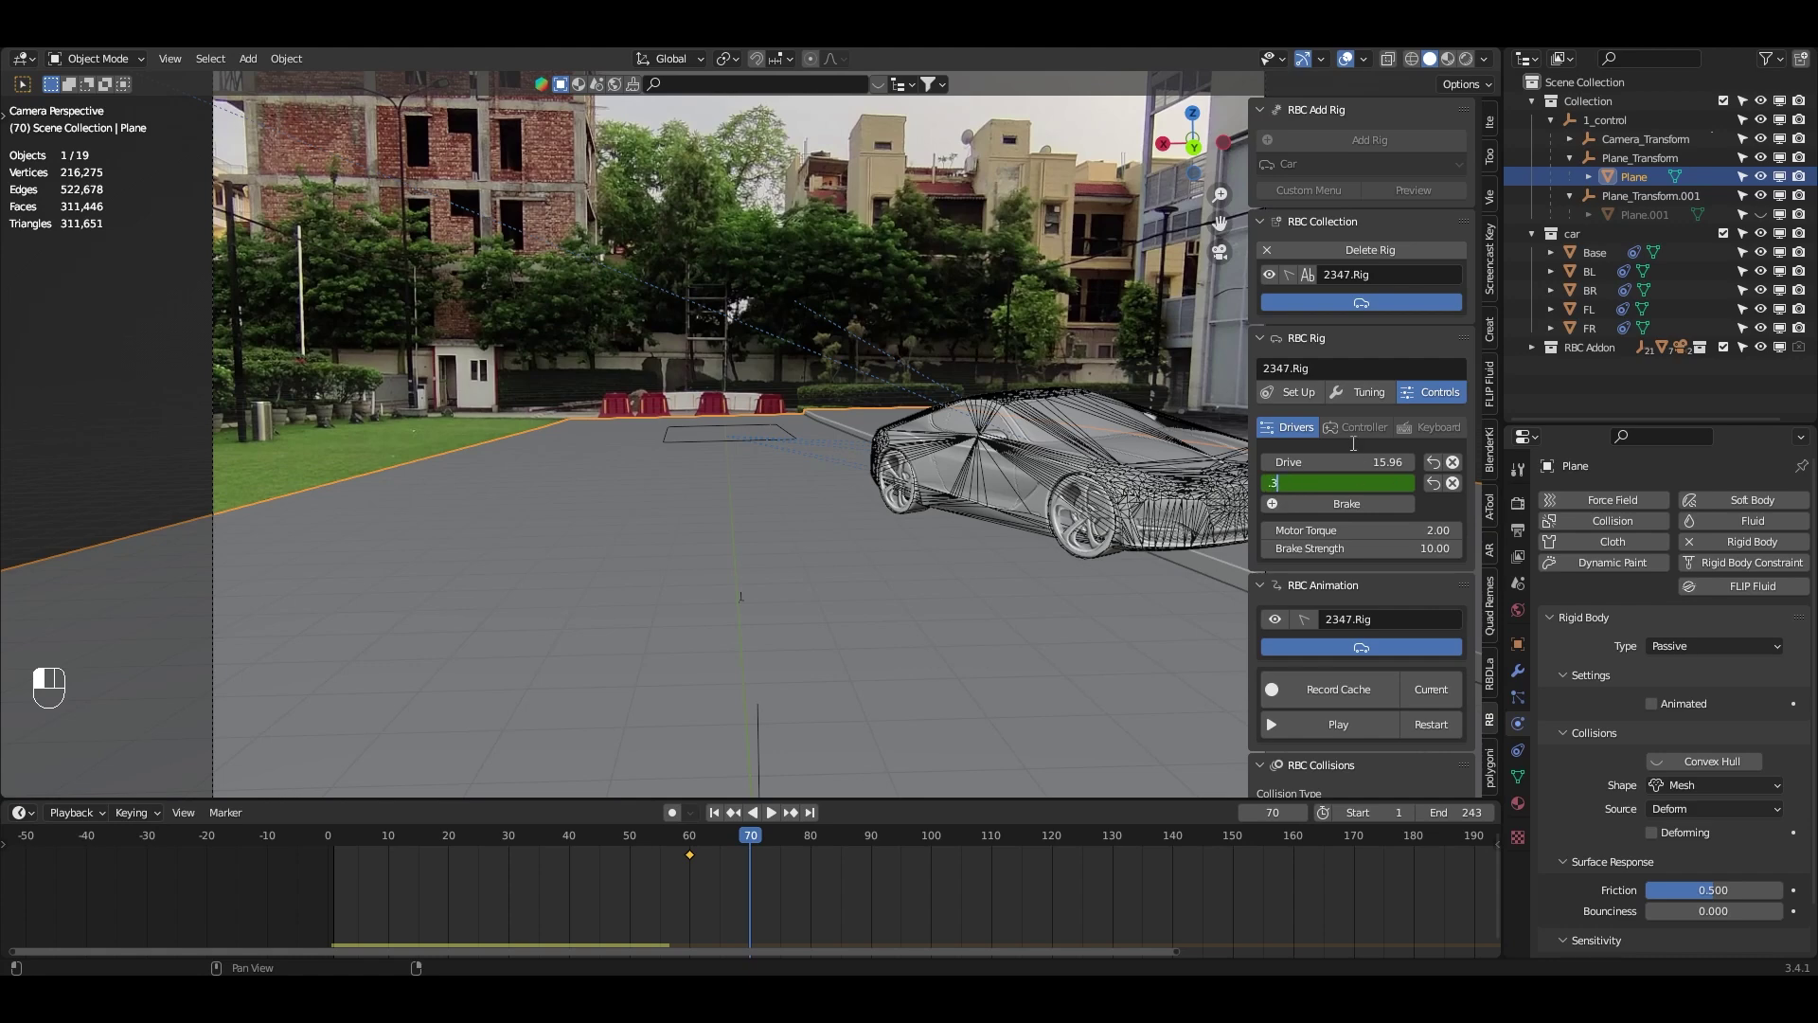
{"action": "key", "text": "i"}
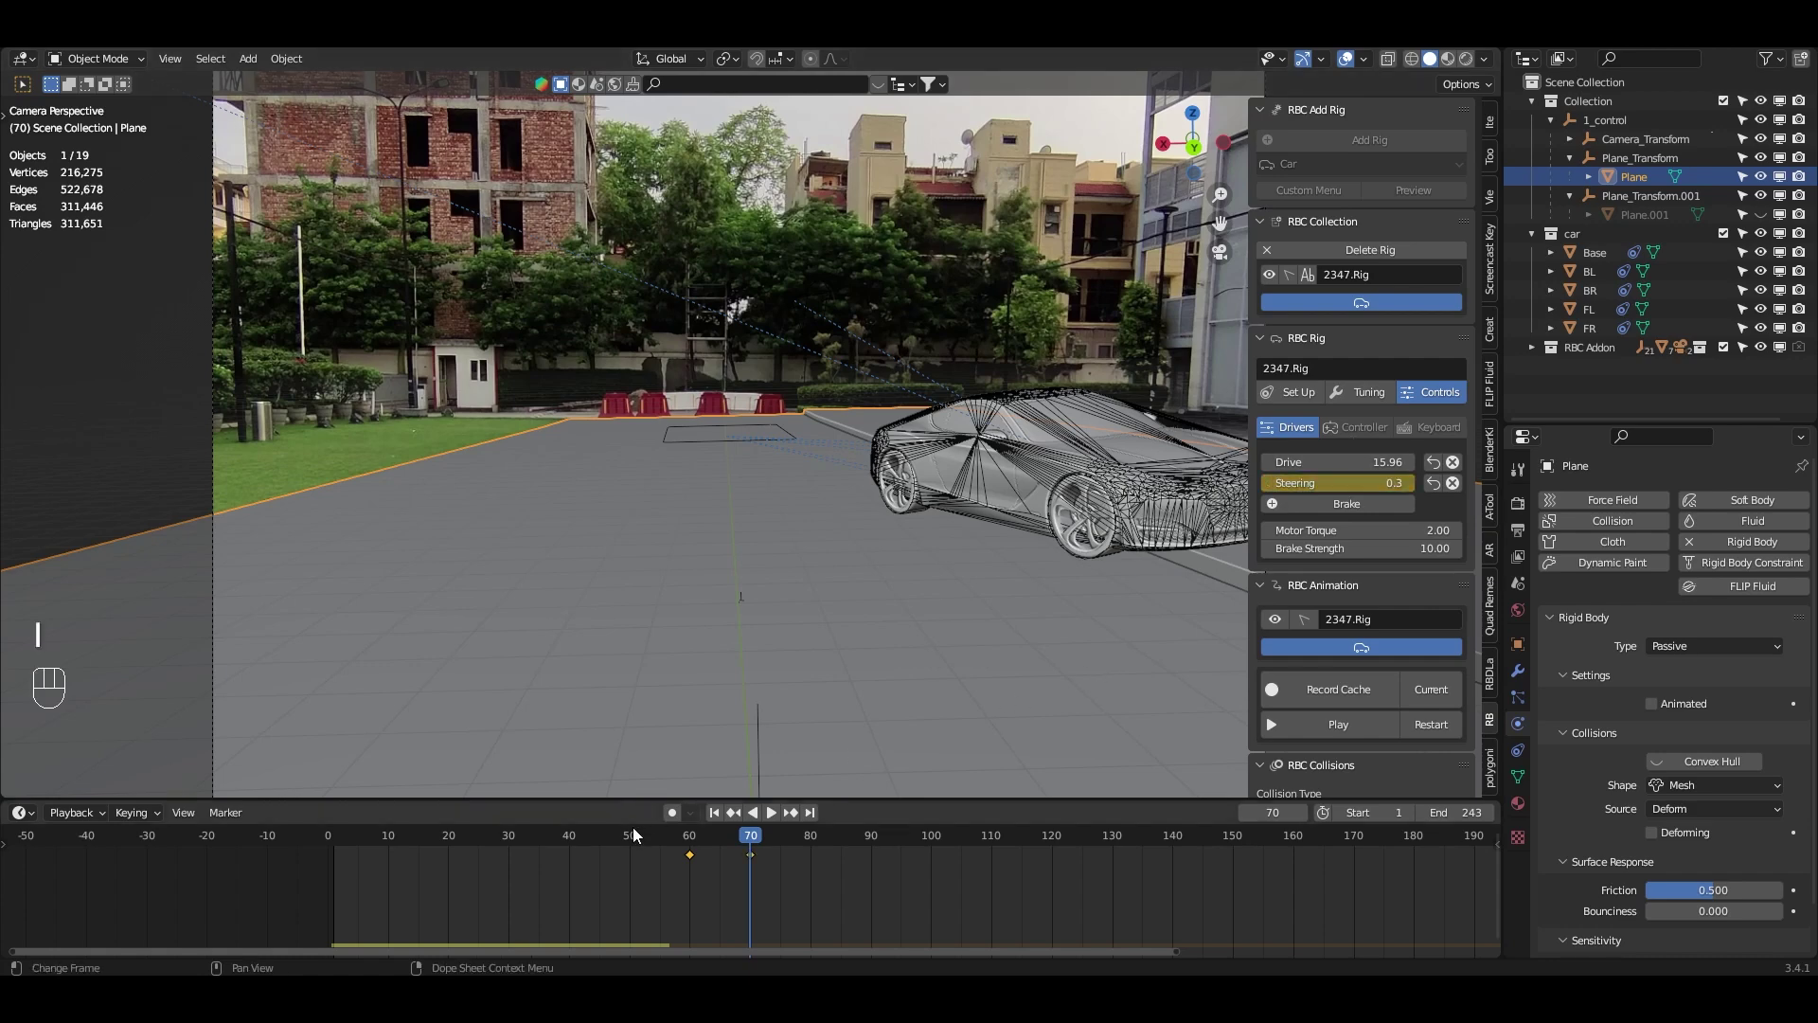
- Replay the drive through the camera and shift the two Steering keyframes to frames 70 and 80
{"action": "key", "text": "shift+Left"}
{"action": "key", "text": "space"}
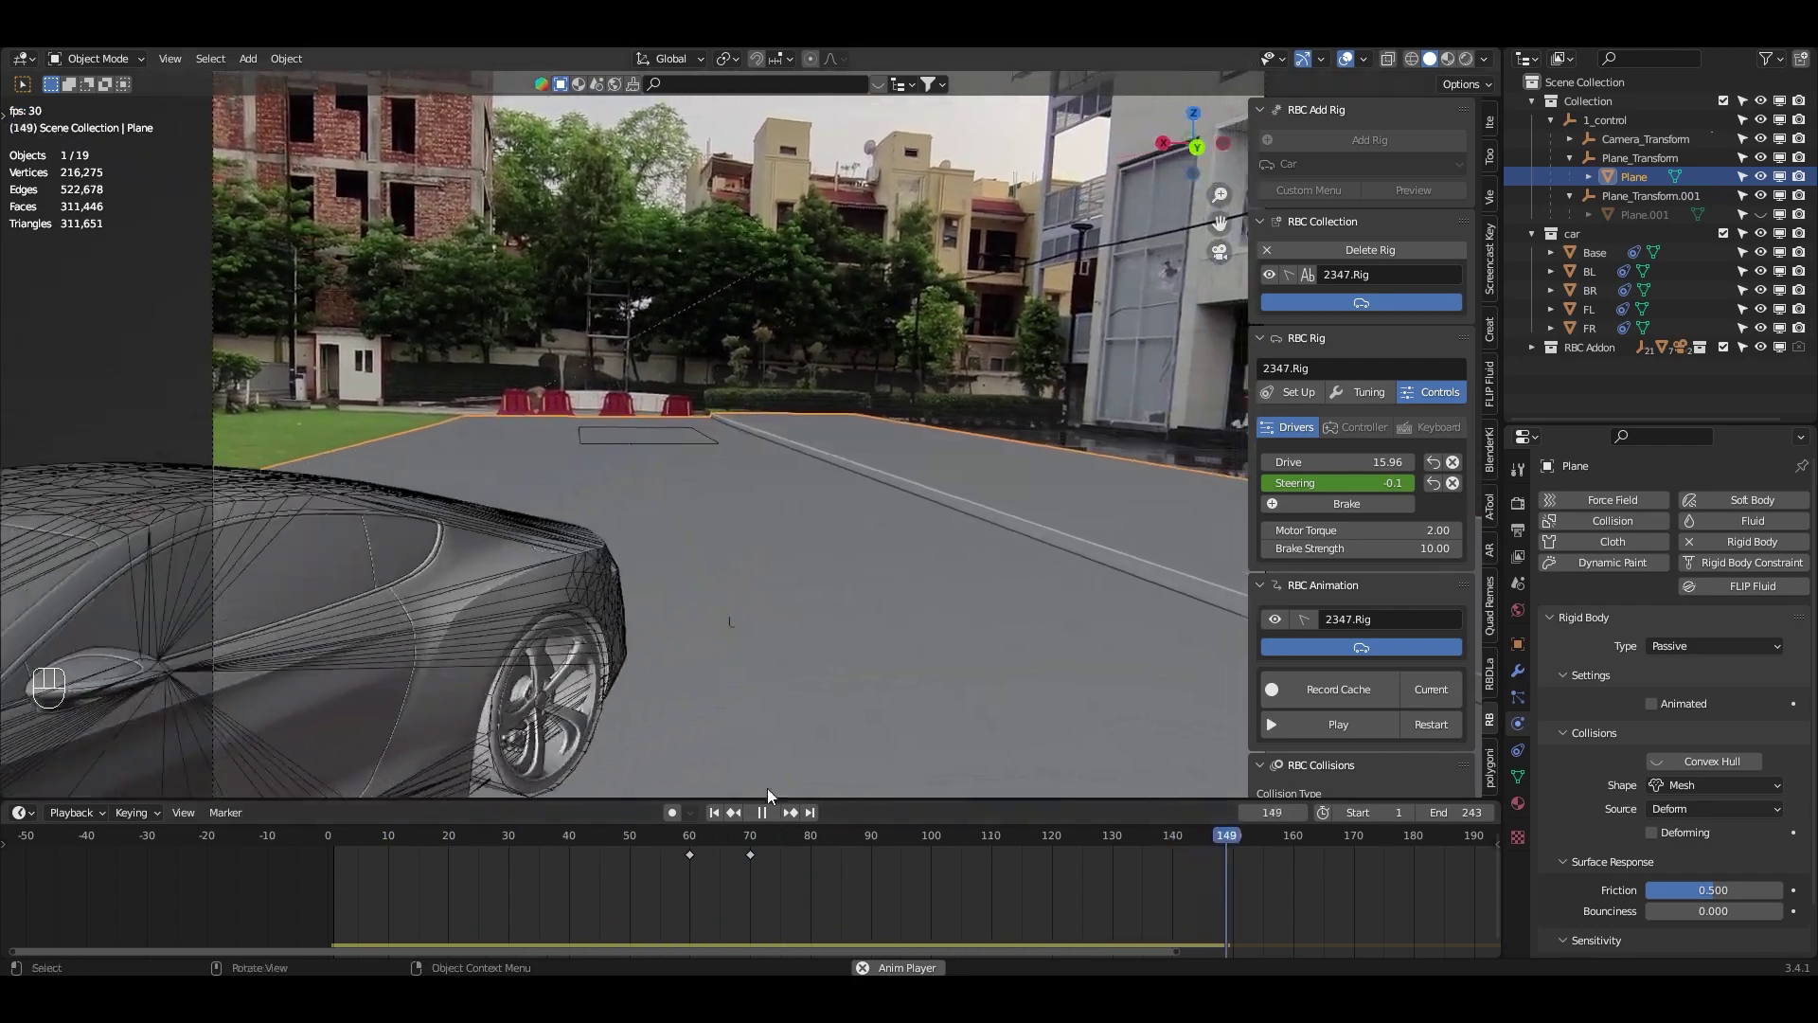
{"action": "scroll", "coordinate": [748, 644], "scroll_direction": "down", "scroll_amount": 3}
{"action": "left_click_drag", "start_coordinate": [804, 862], "coordinate": [755, 858]}
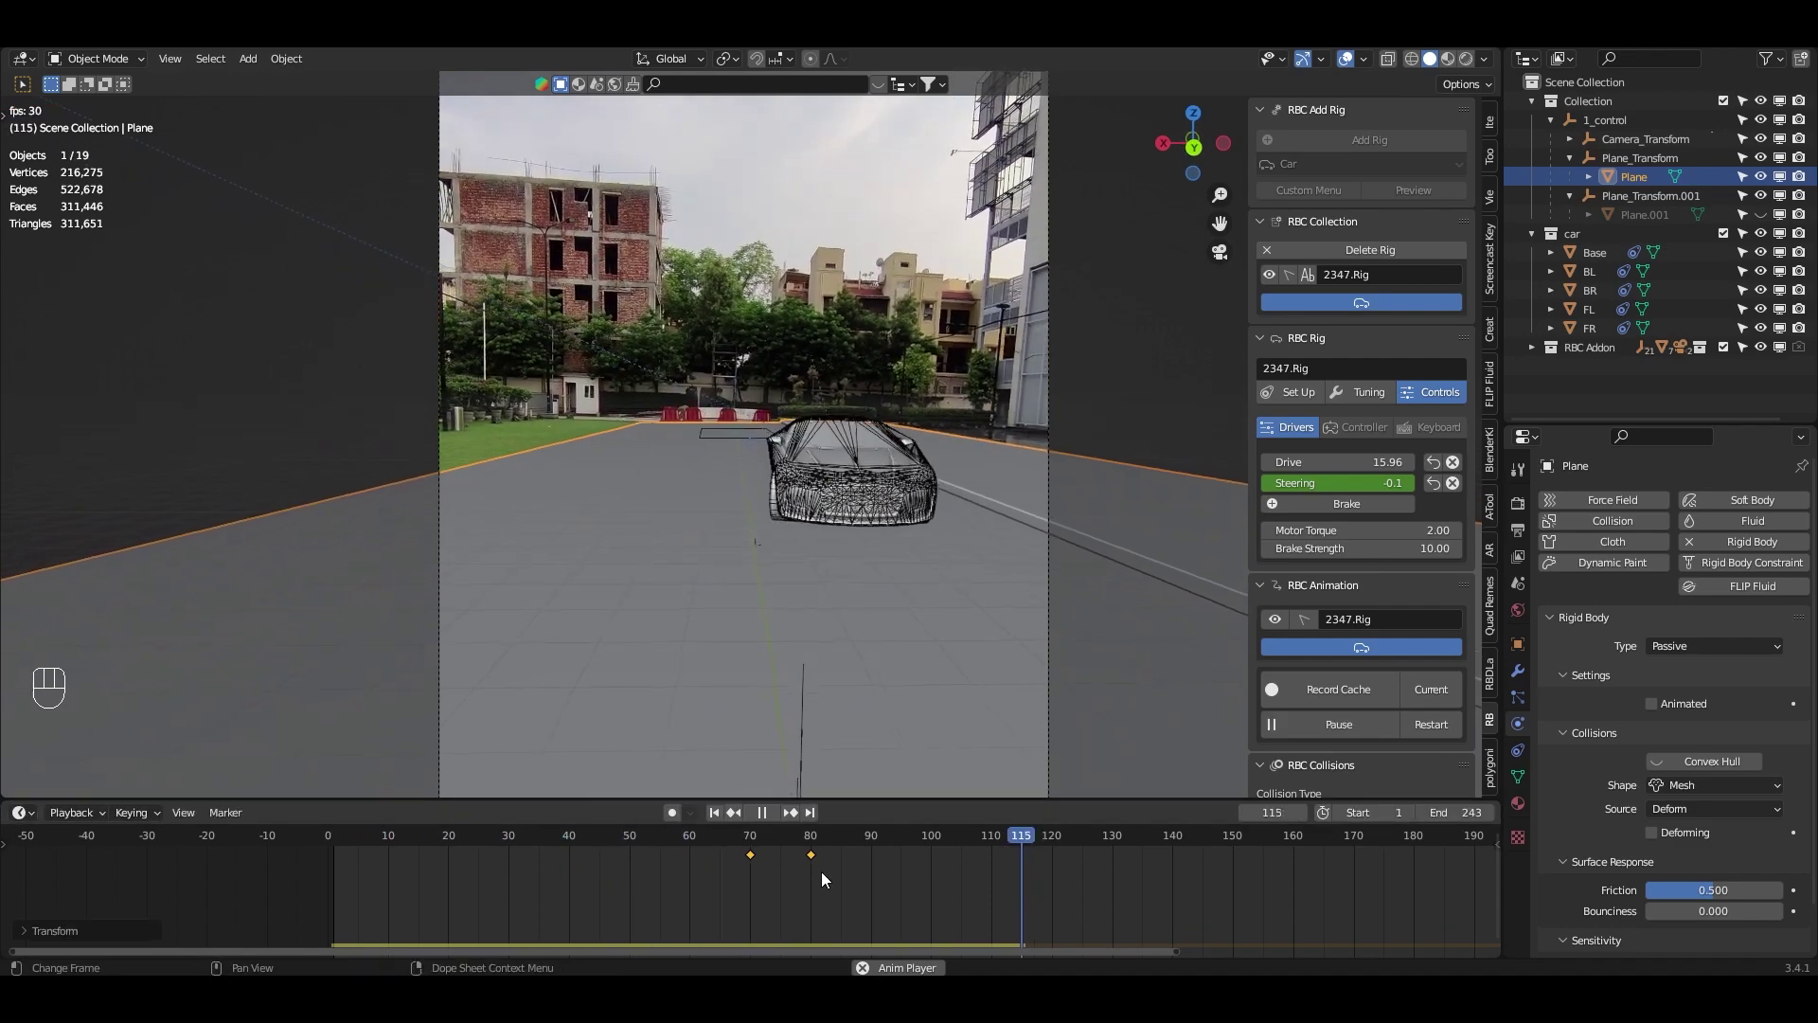
{"action": "key", "text": "Escape"}
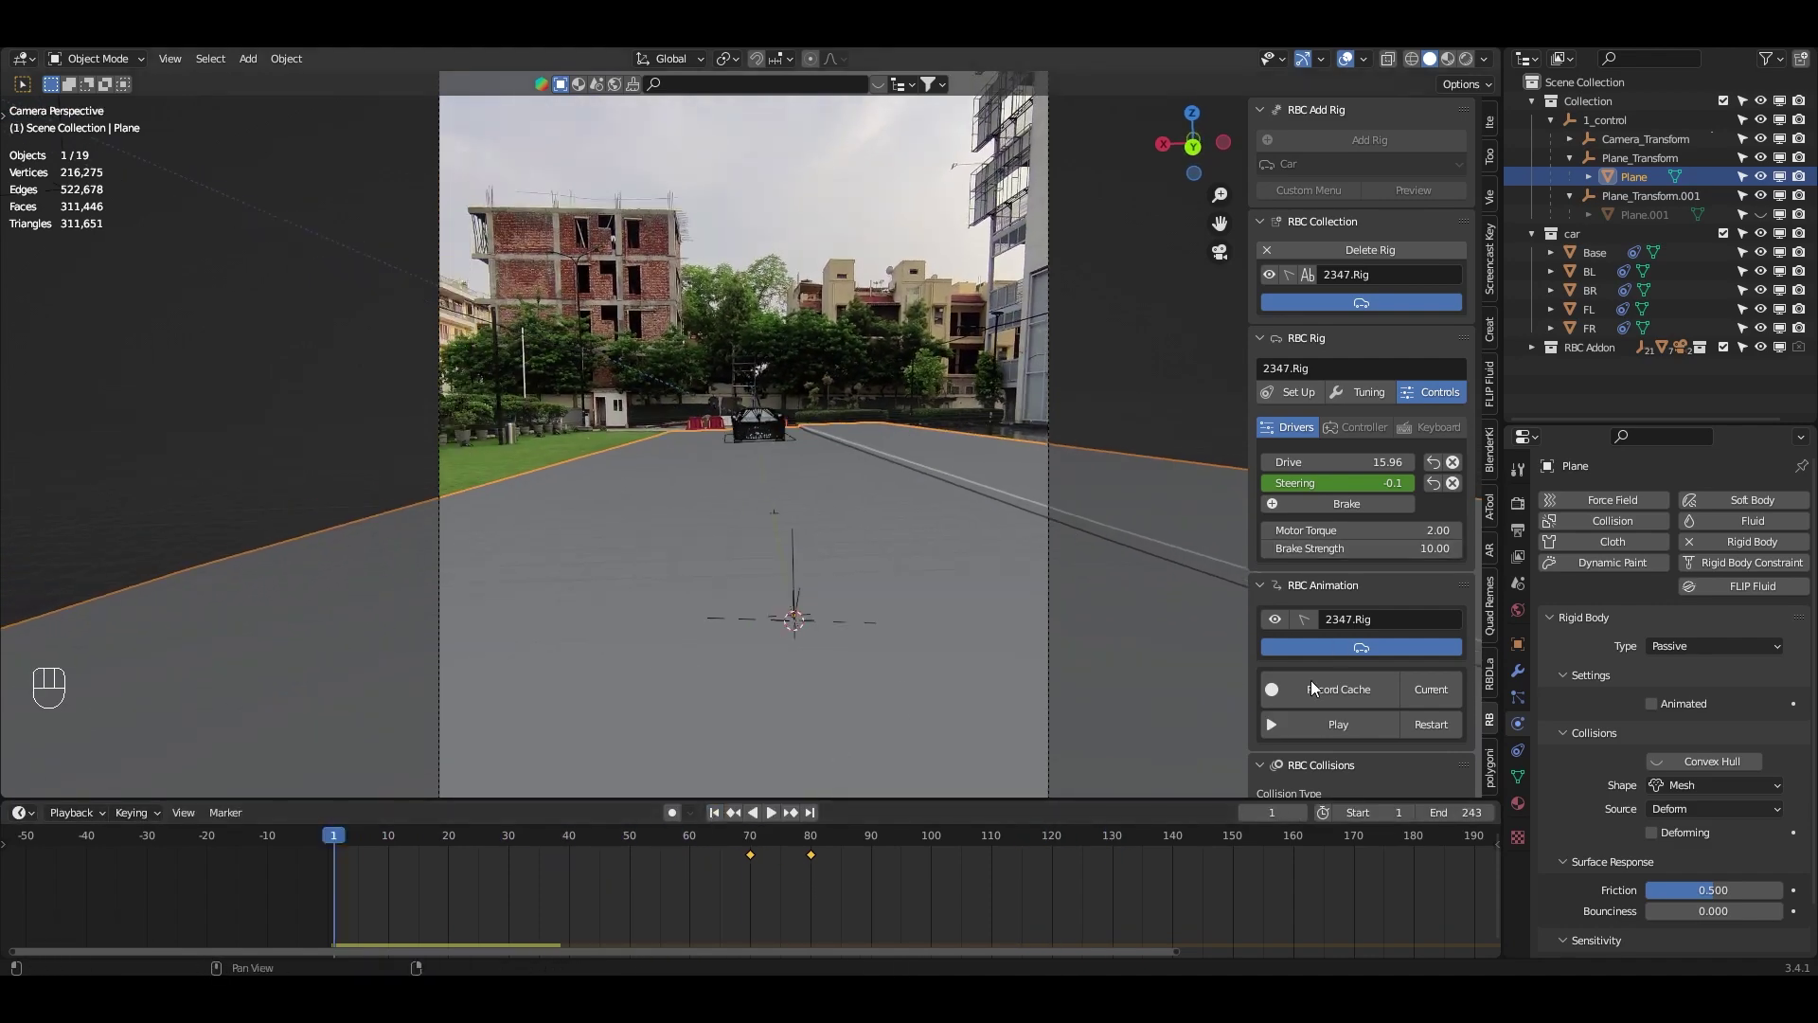
- Record the rig's simulation cache over the full frame range and play back the cached drive to around frame 94
{"action": "left_click", "coordinate": [1386, 695]}
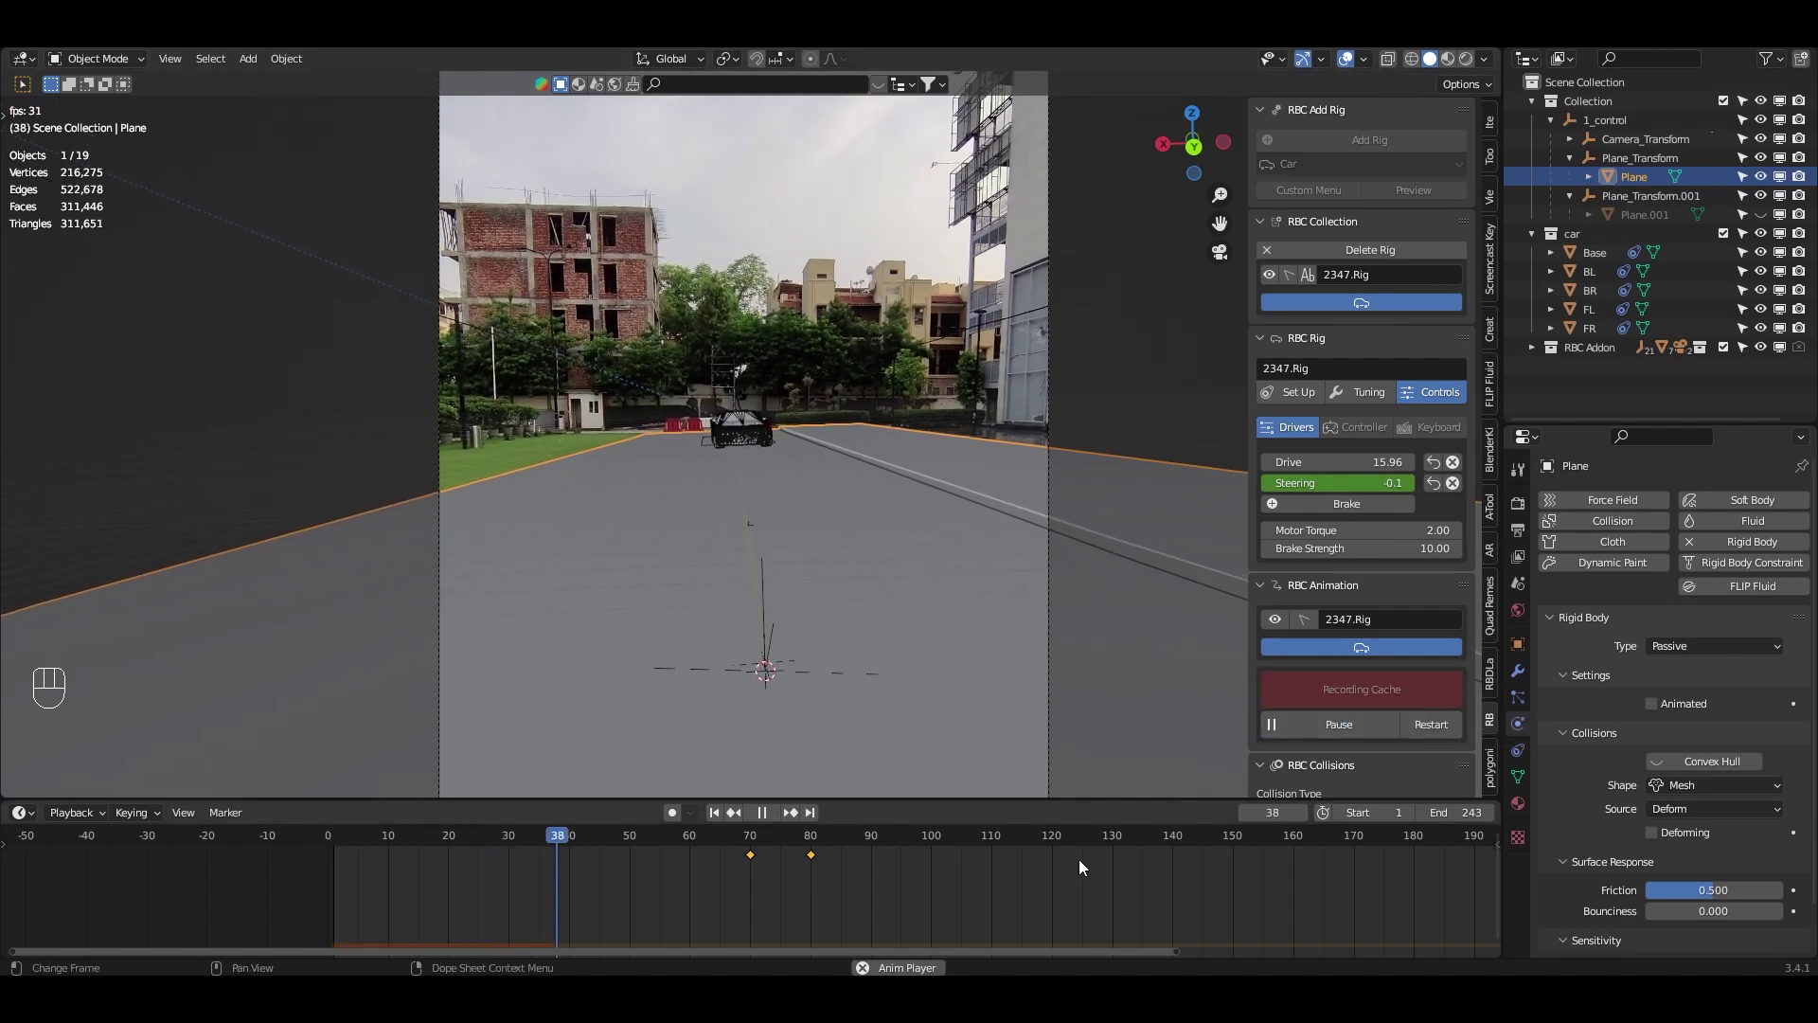
{"action": "scroll", "coordinate": [1077, 860], "scroll_direction": "down", "scroll_amount": 2}
{"action": "scroll", "coordinate": [1087, 862], "scroll_direction": "down", "scroll_amount": 2}
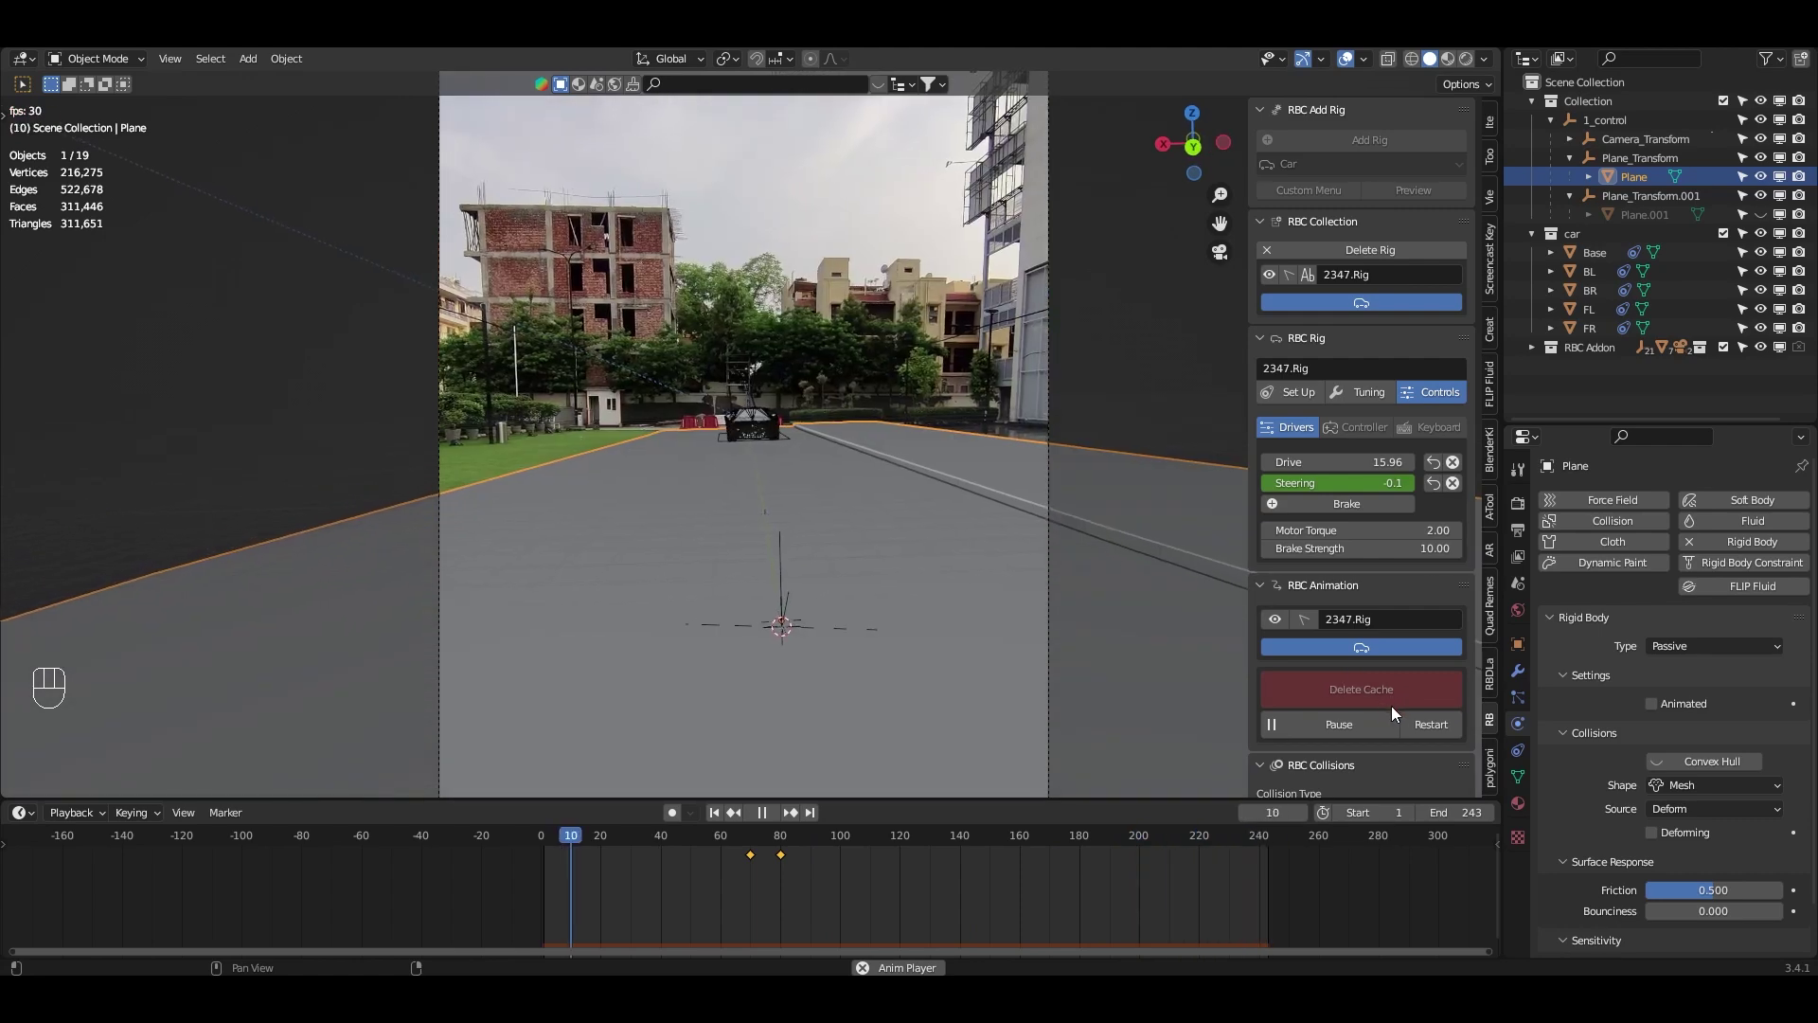
{"action": "left_click", "coordinate": [1351, 697]}
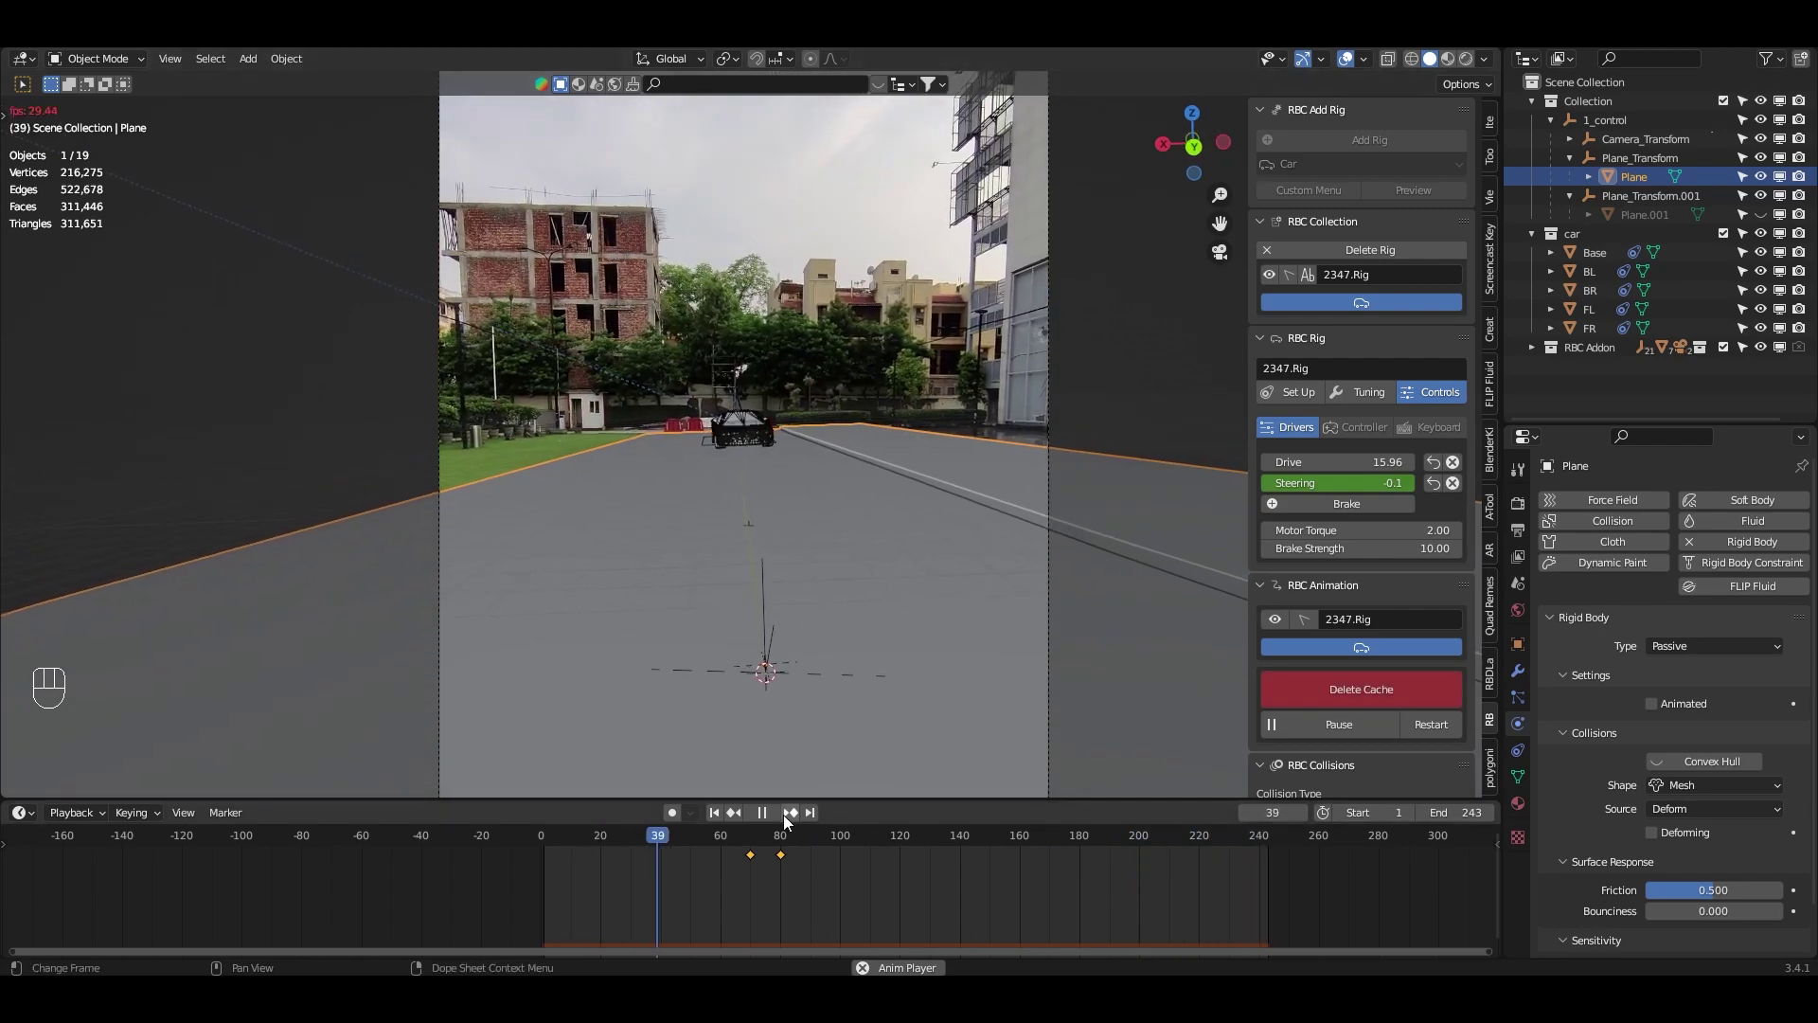
{"action": "left_click", "coordinate": [715, 812]}
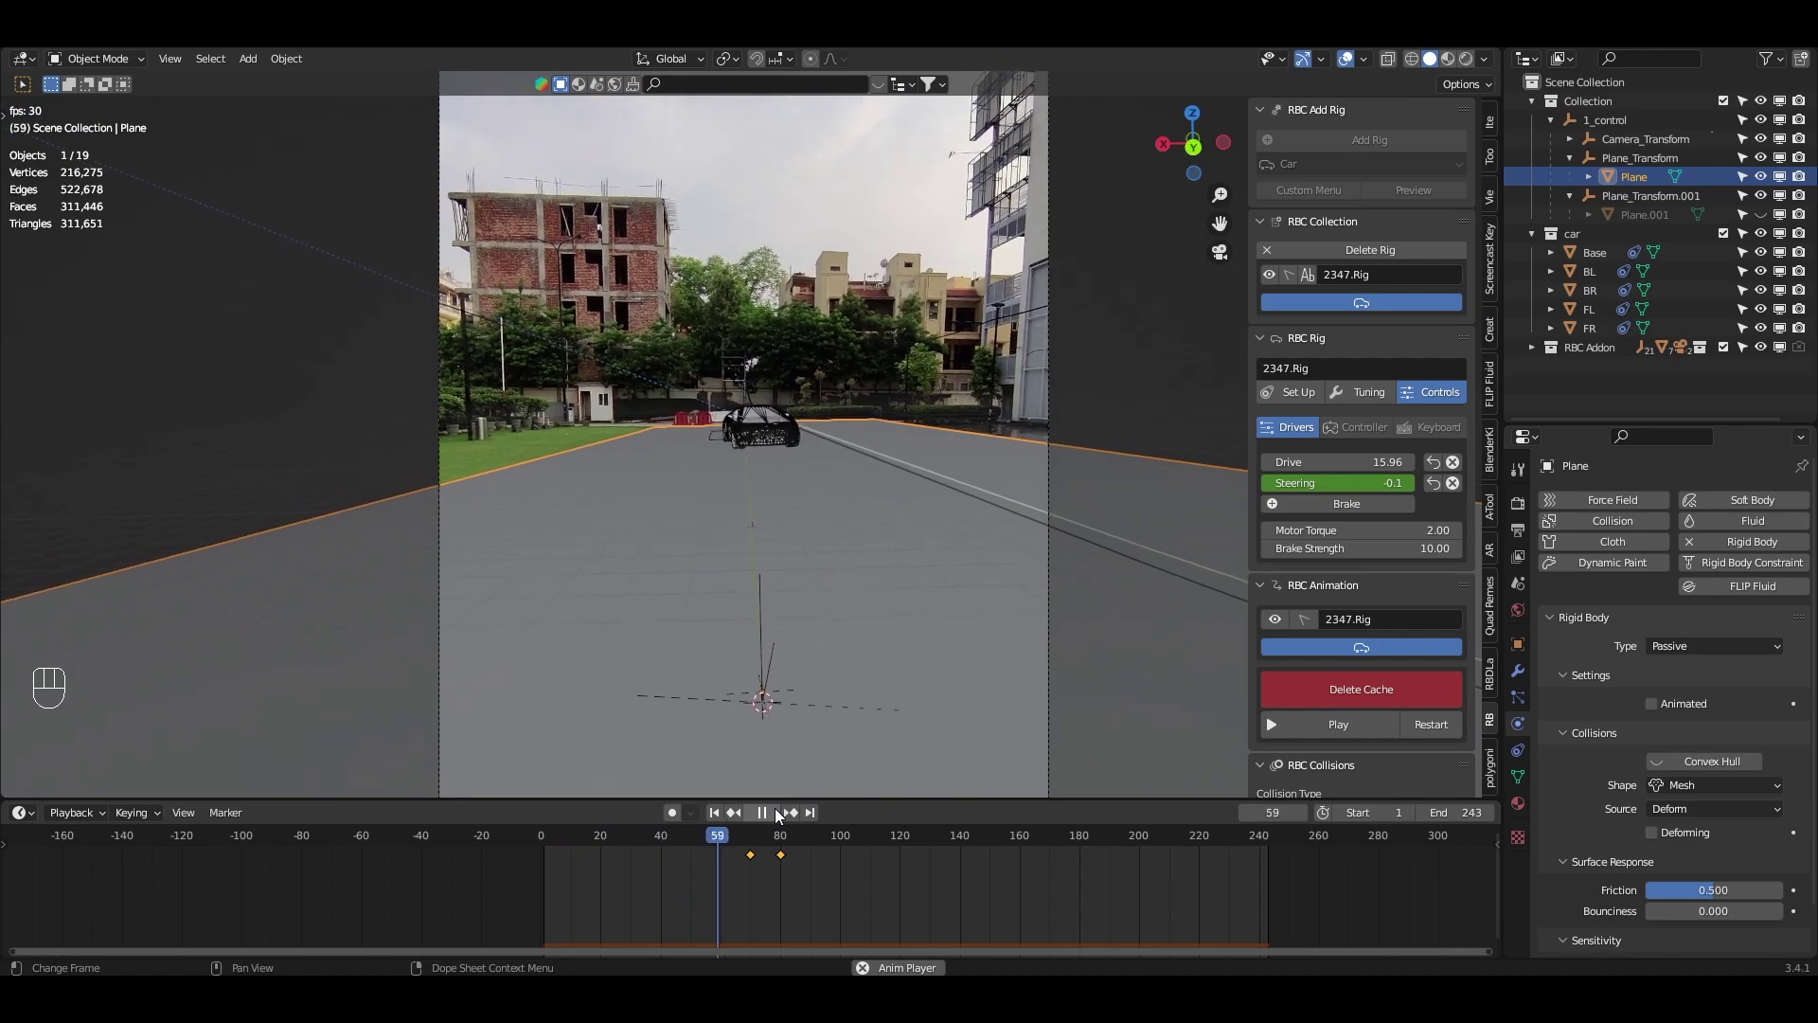
{"action": "left_click", "coordinate": [775, 814]}
{"action": "left_click", "coordinate": [822, 841]}
- Save the blend file, hide the viewport sidebar and collapse the plane's Rigid Body settings
{"action": "key", "text": "ctrl+s"}
{"action": "key", "text": "n"}
{"action": "scroll", "coordinate": [1206, 614], "scroll_direction": "up", "scroll_amount": 2}
{"action": "middle_click_drag", "start_coordinate": [1282, 582], "coordinate": [1288, 636], "text": "shift"}
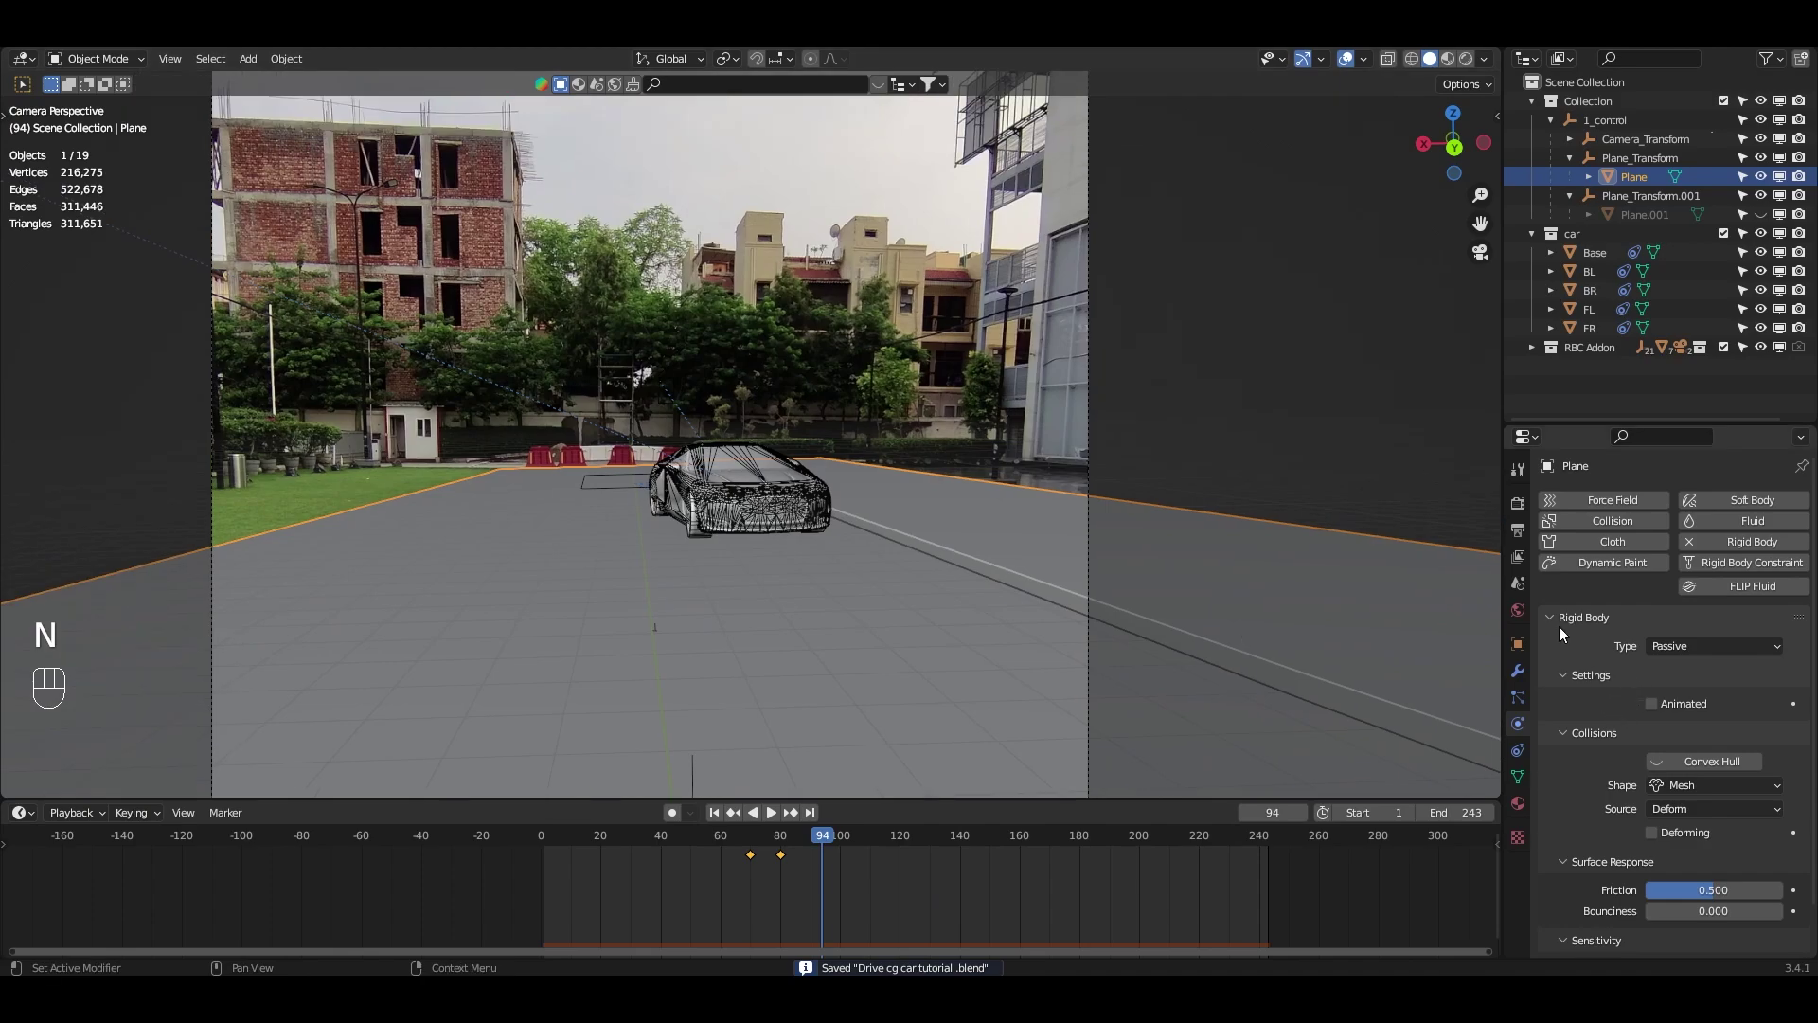
{"action": "left_click", "coordinate": [1560, 623]}
{"action": "key", "text": "ctrl+s"}
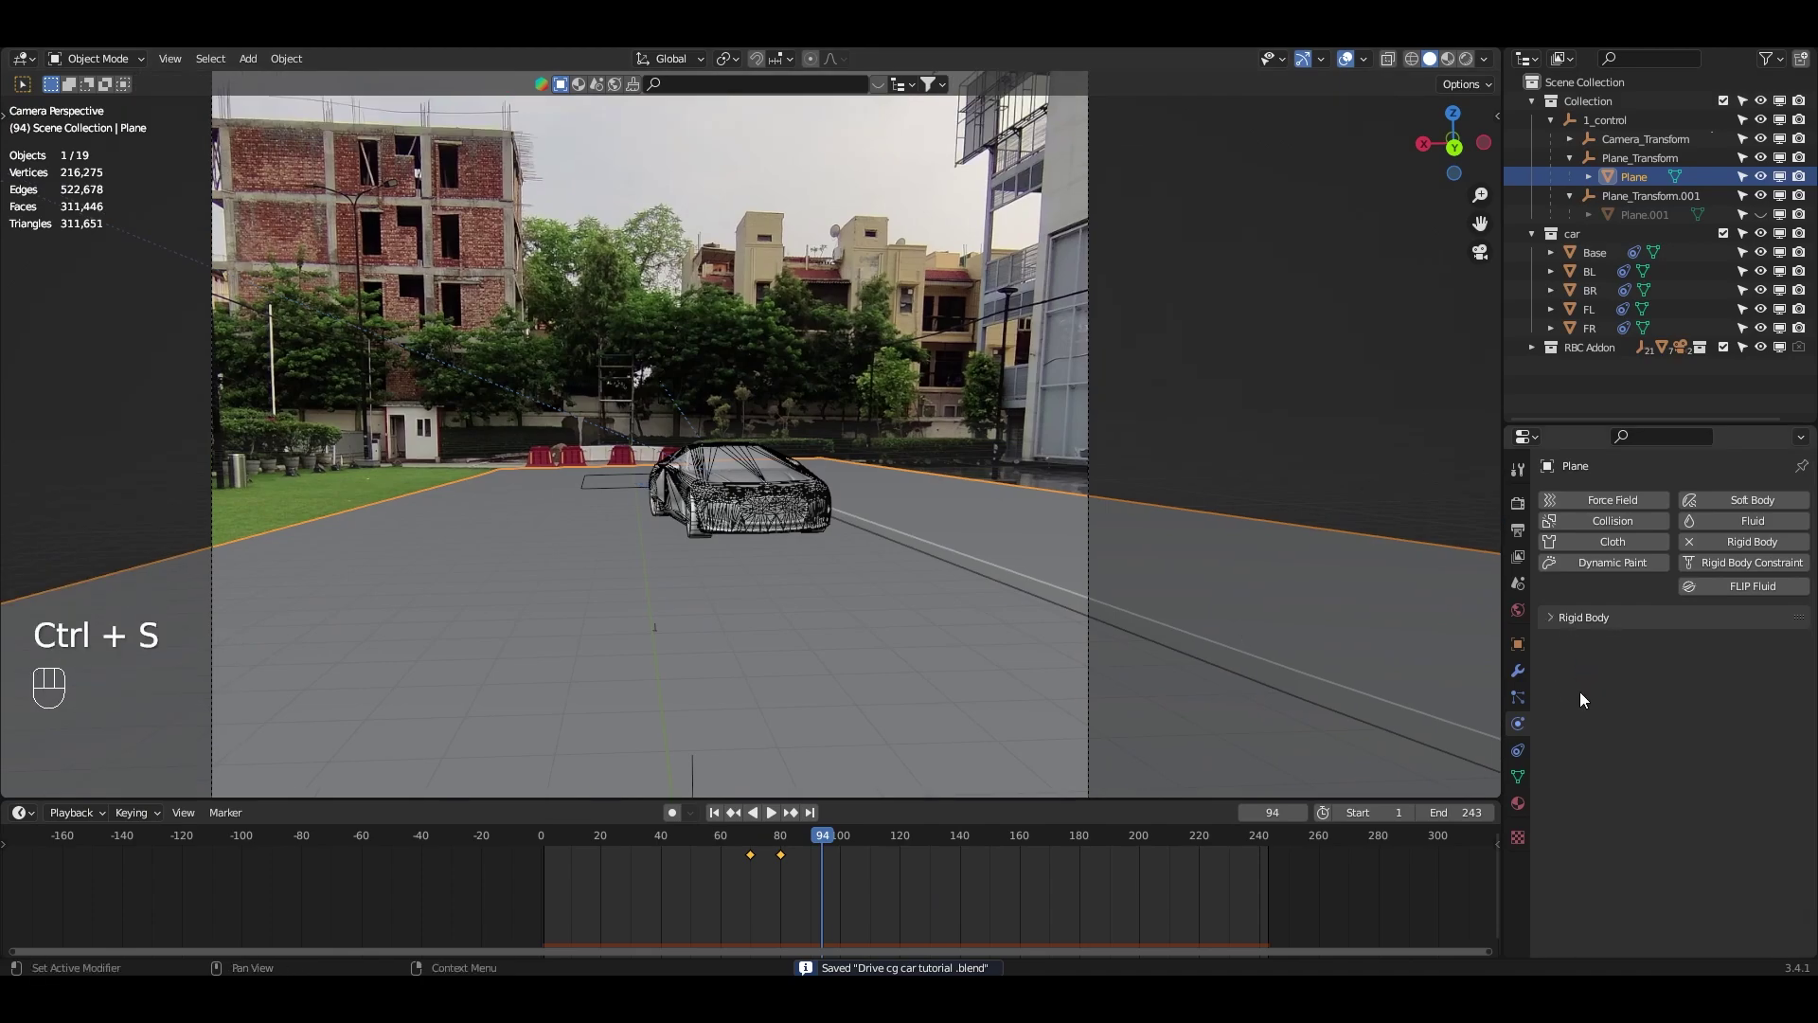
- Scrub the cached drive to frame 108 and switch the viewport to rendered shading
{"action": "left_click_drag", "start_coordinate": [740, 845], "coordinate": [867, 867]}
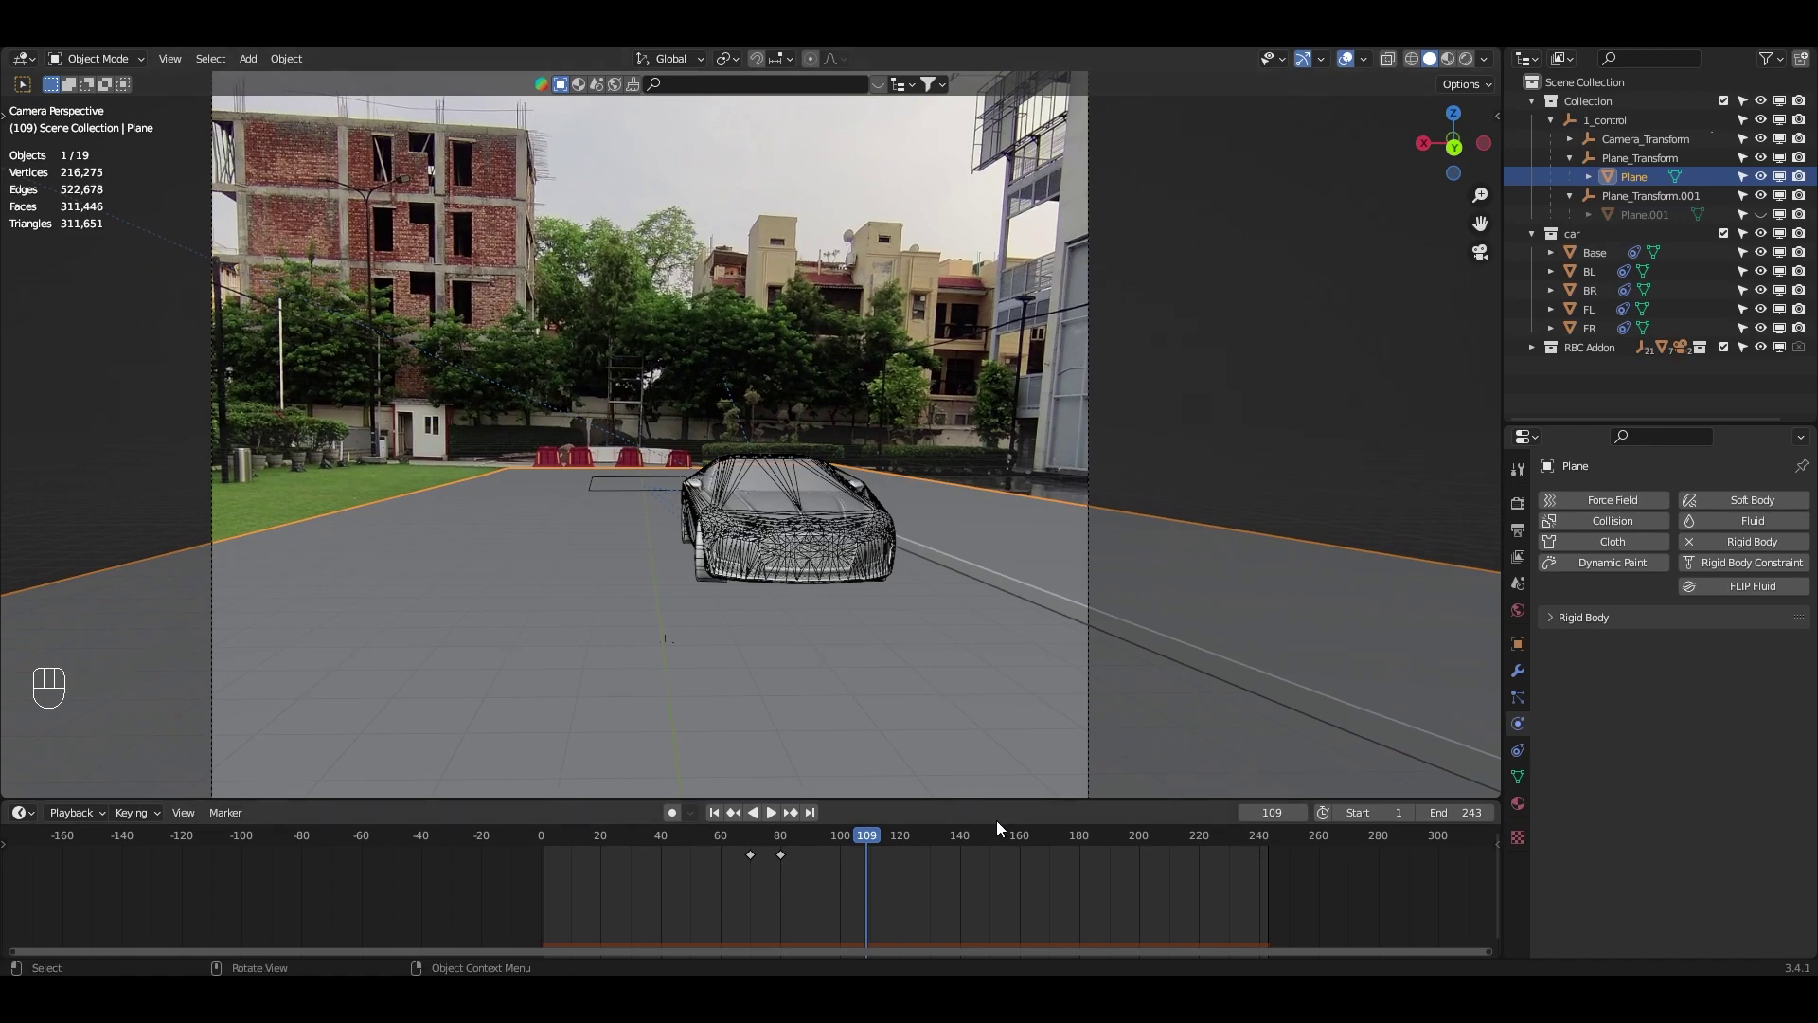
{"action": "left_click_drag", "start_coordinate": [810, 846], "coordinate": [864, 842]}
{"action": "left_click", "coordinate": [1518, 610]}
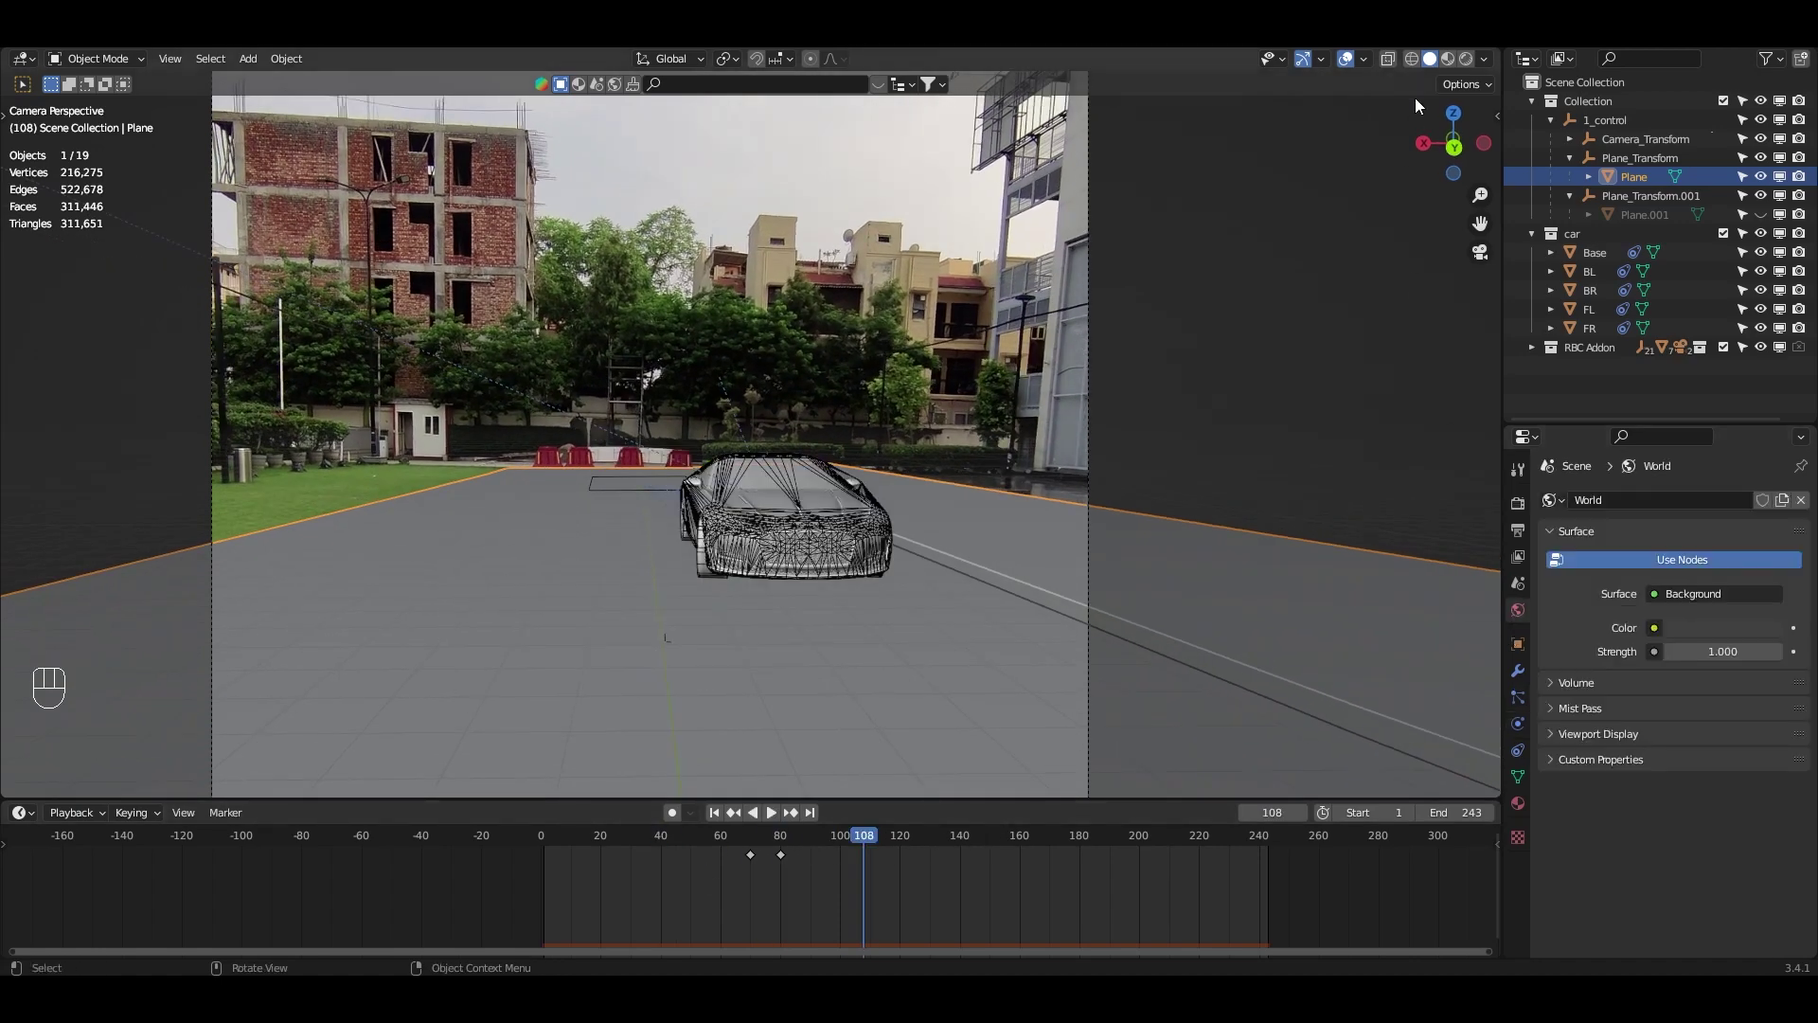
{"action": "left_click", "coordinate": [1467, 58]}
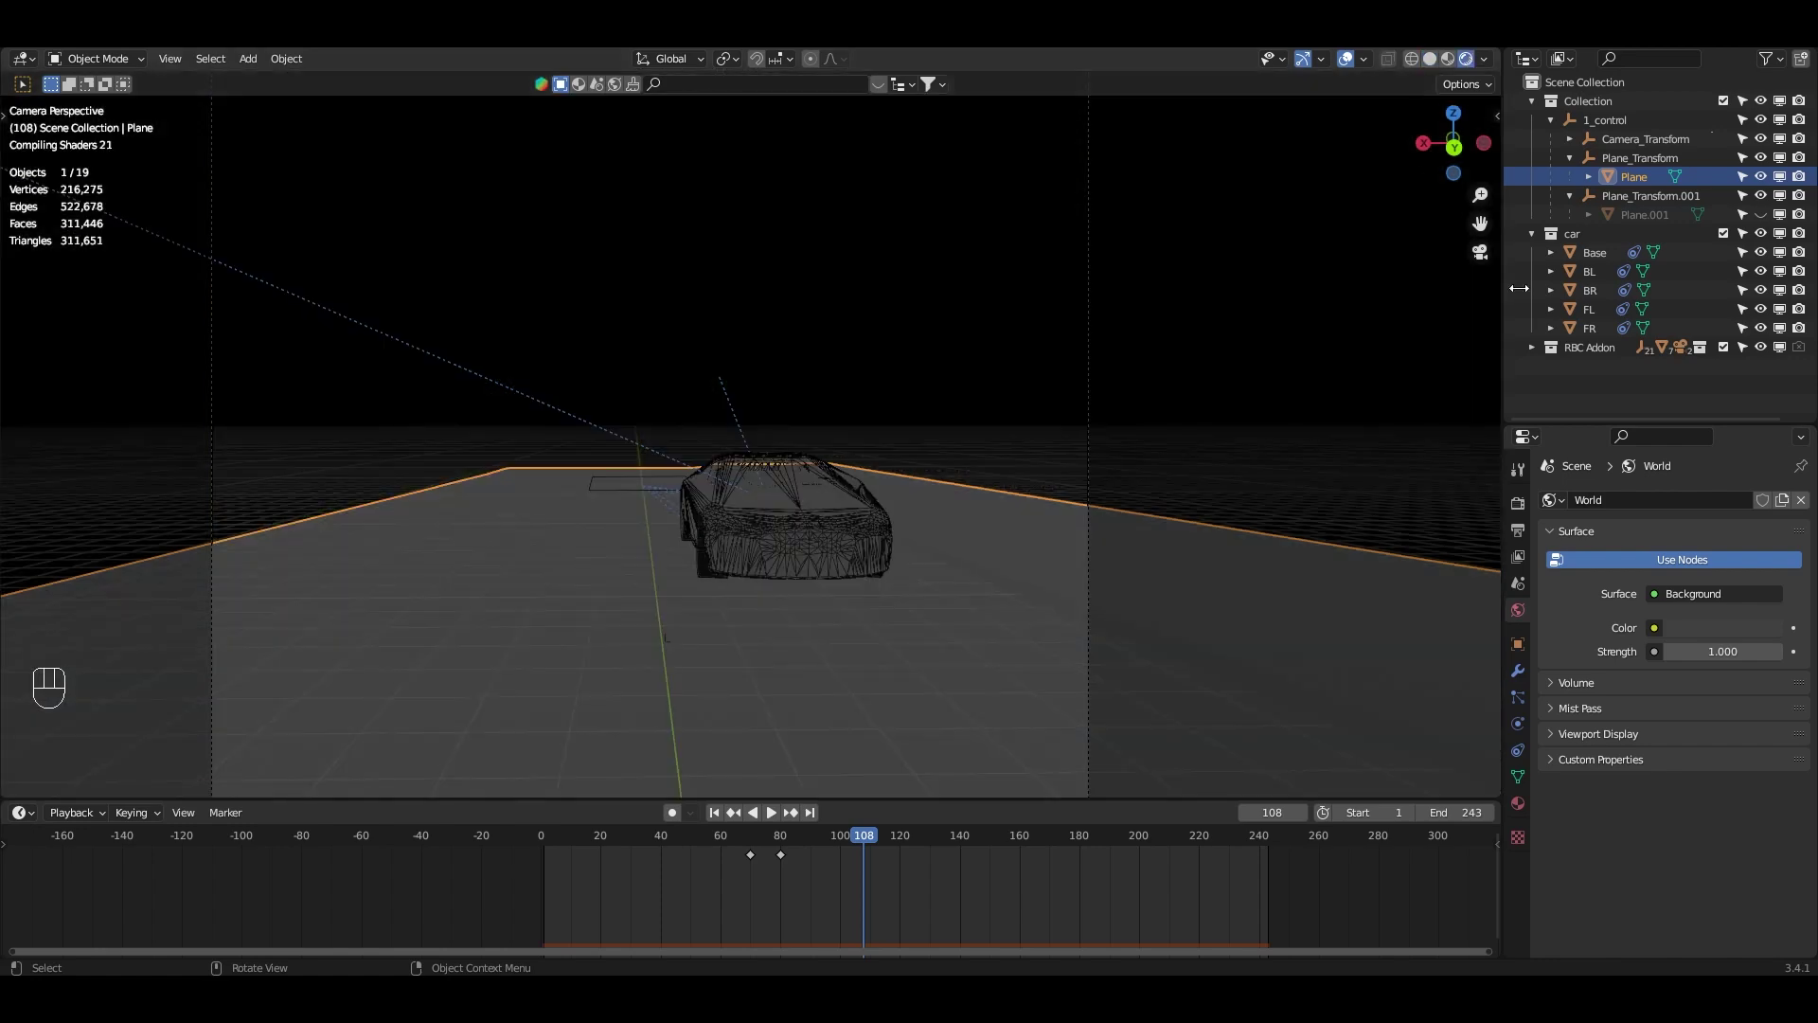
- Set the render engine to Cycles with GPU Compute as the device, and inspect the car in the rendered view
{"action": "left_click", "coordinate": [1518, 503]}
{"action": "left_click", "coordinate": [1684, 499]}
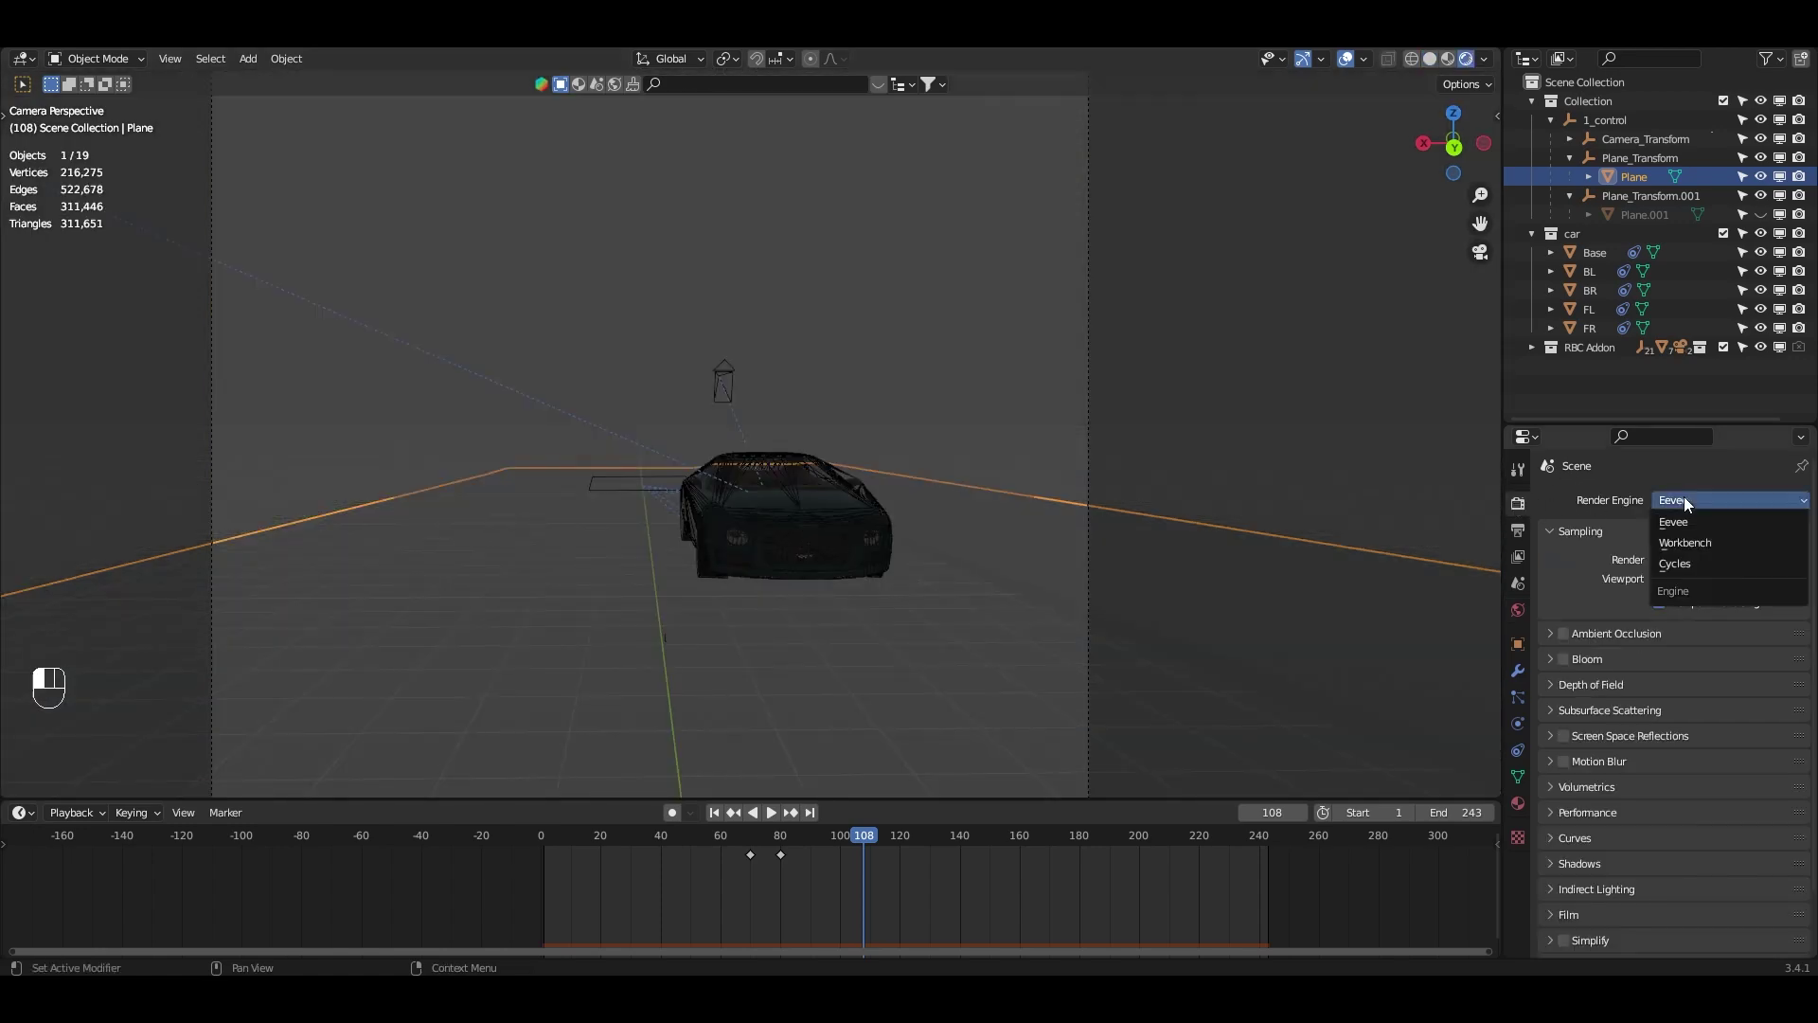
{"action": "left_click", "coordinate": [1678, 568]}
{"action": "left_click", "coordinate": [1676, 548]}
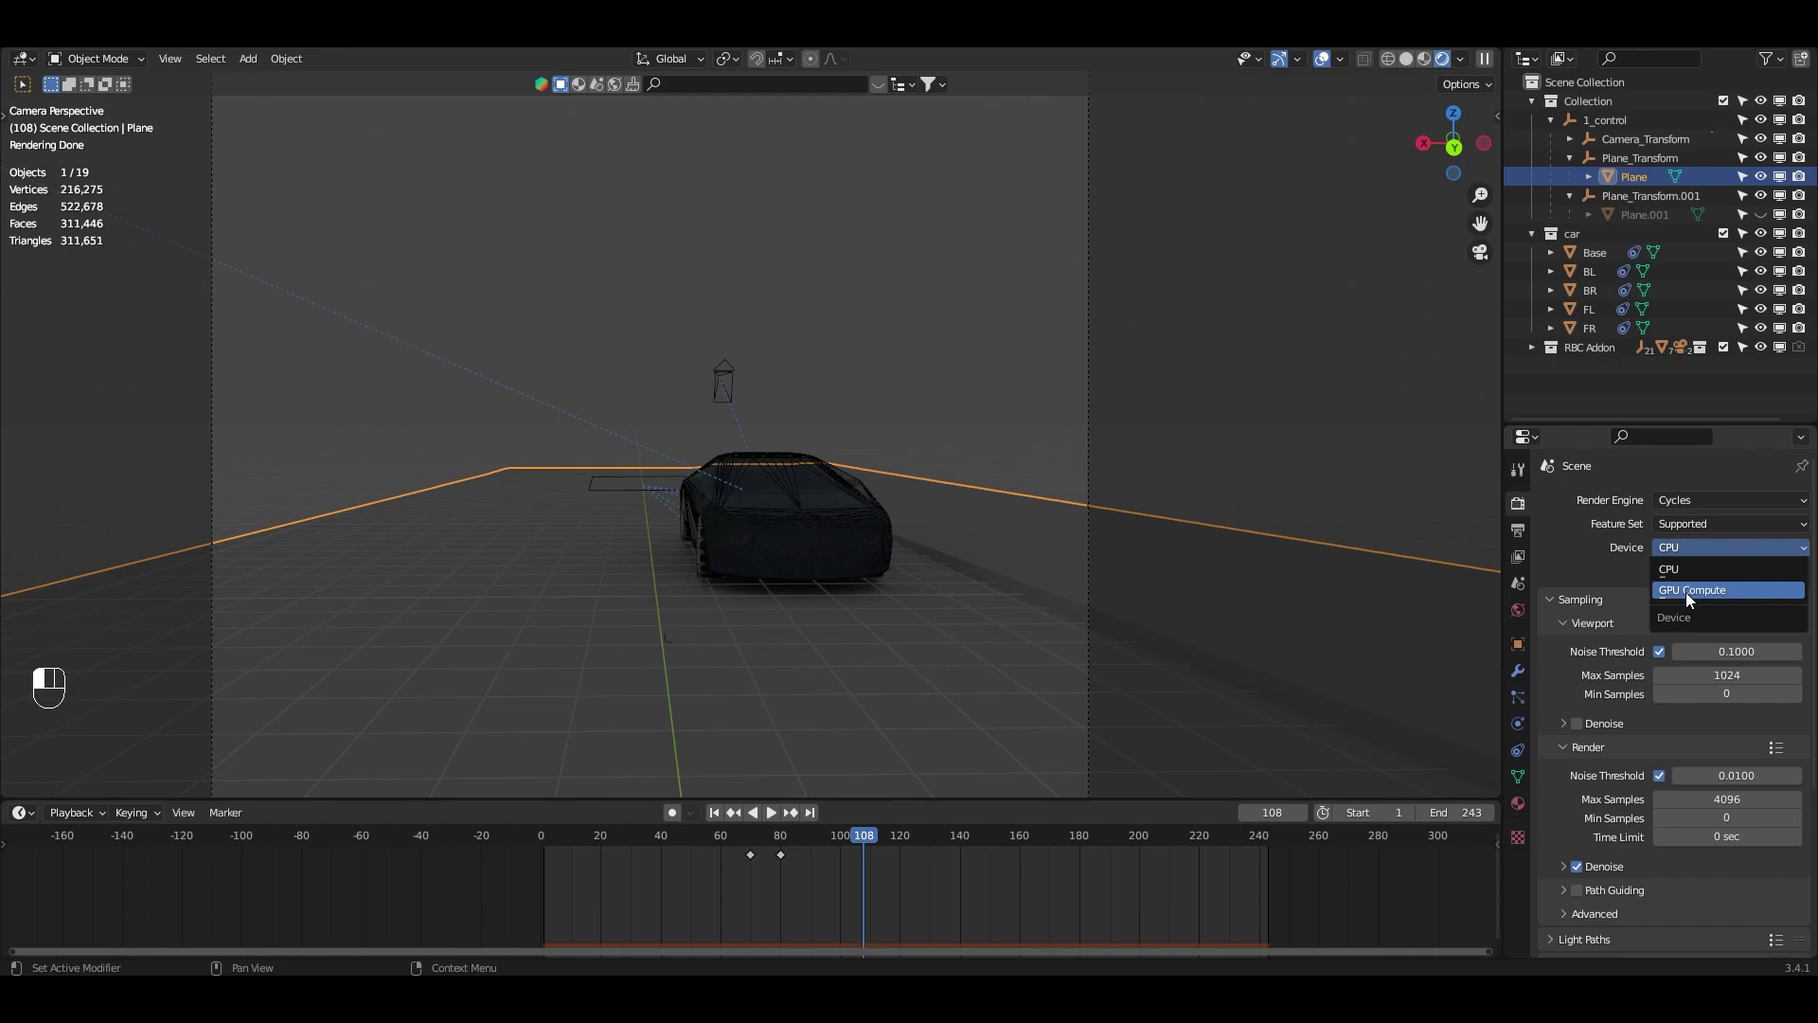
{"action": "left_click", "coordinate": [1690, 597]}
{"action": "scroll", "coordinate": [1037, 608], "scroll_direction": "up", "scroll_amount": 3}
{"action": "middle_click_drag", "start_coordinate": [1004, 612], "coordinate": [946, 537], "text": "shift"}
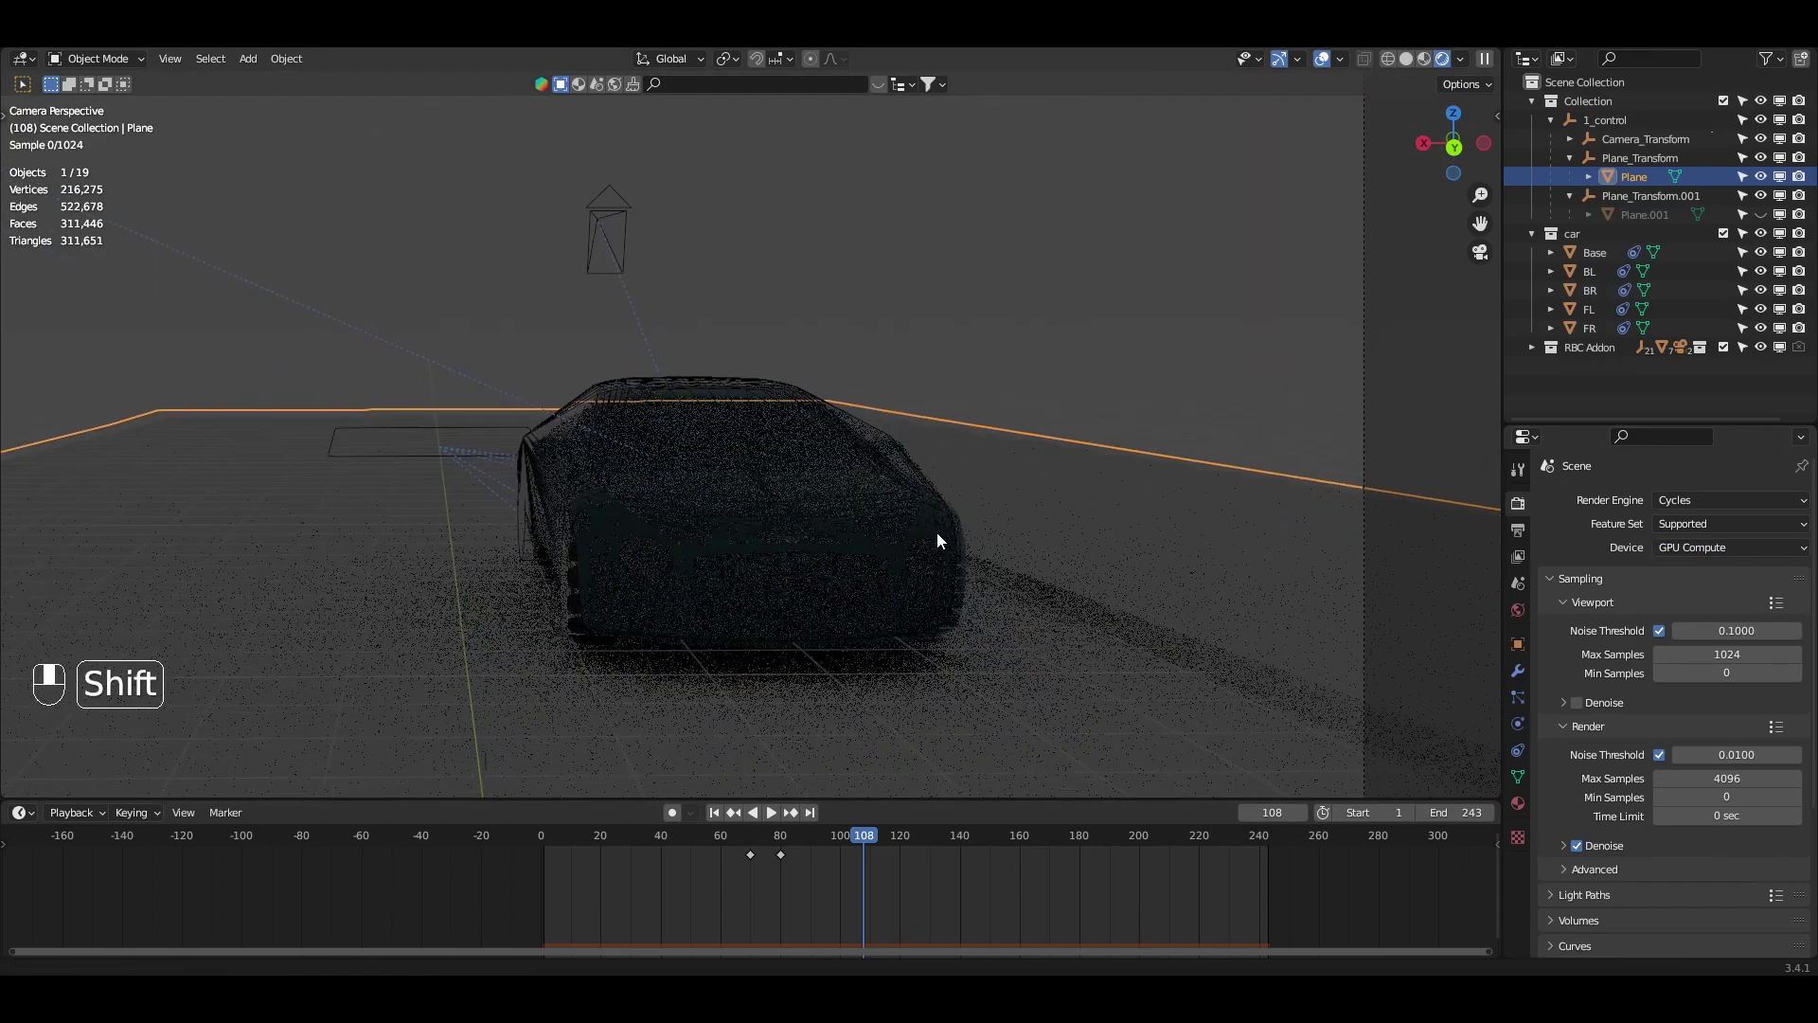
{"action": "scroll", "coordinate": [946, 538], "scroll_direction": "up", "scroll_amount": 3}
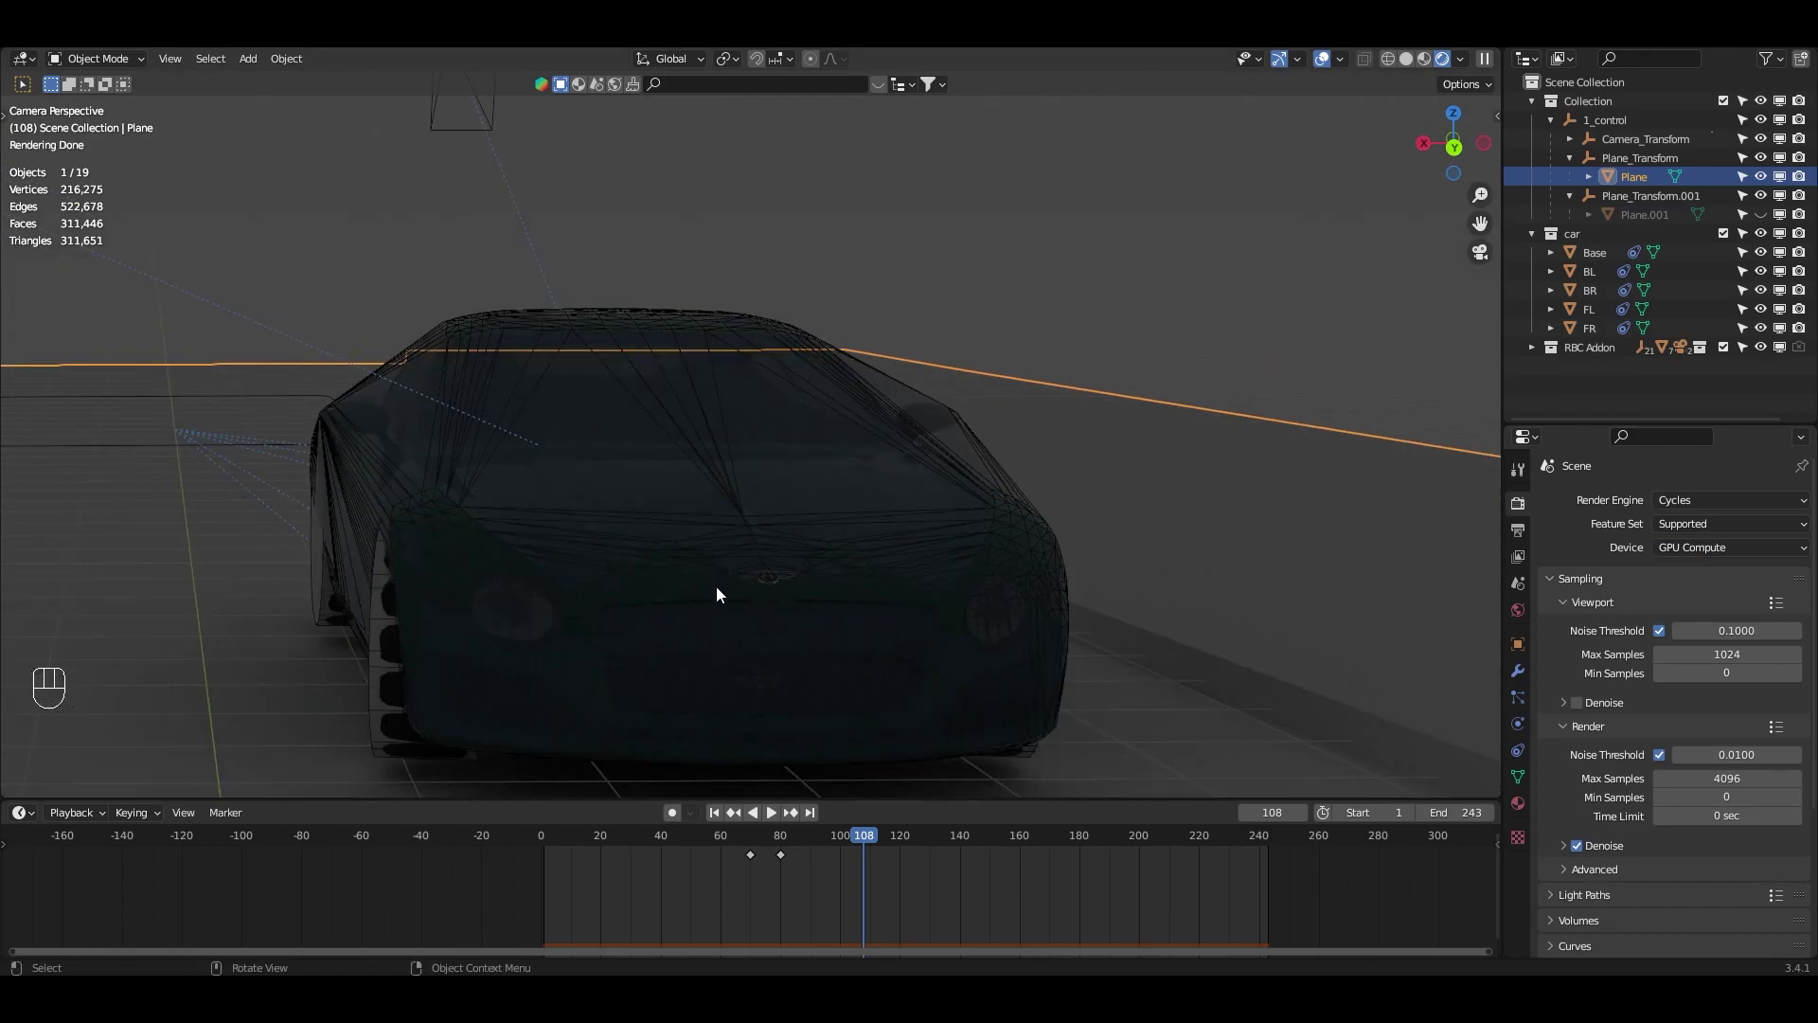
{"action": "scroll", "coordinate": [994, 642], "scroll_direction": "down", "scroll_amount": 5}
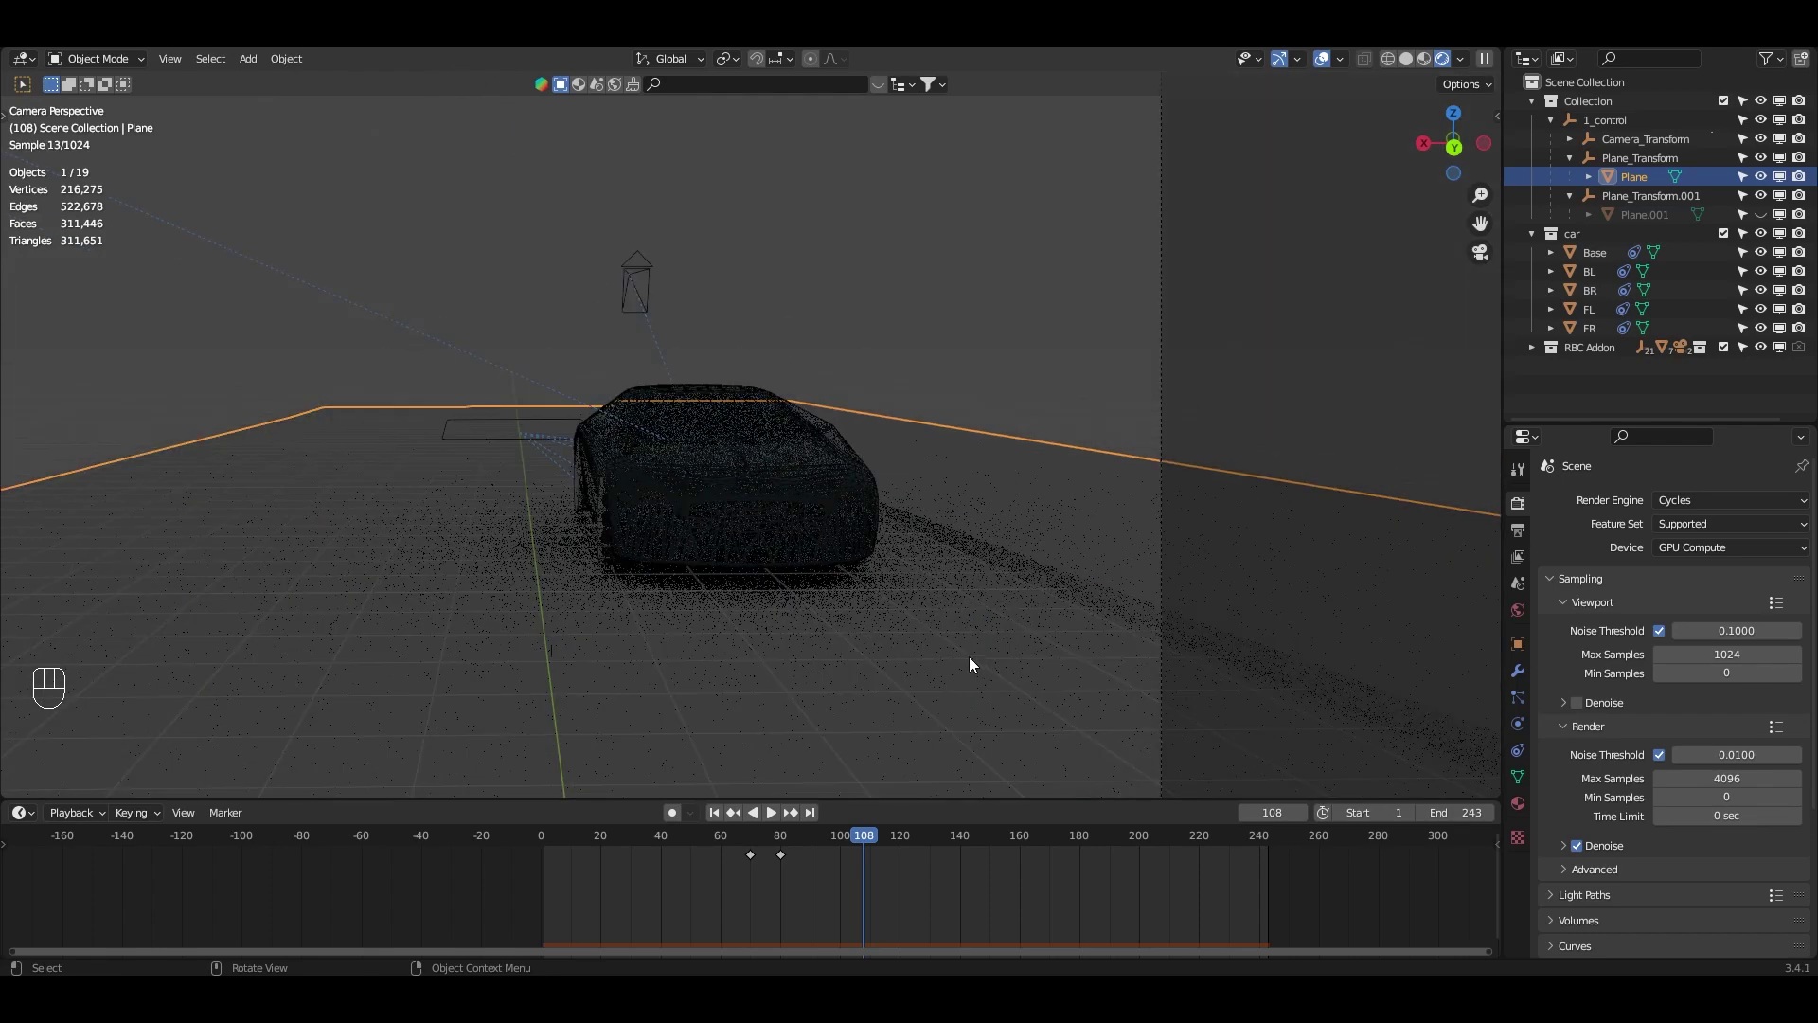
{"action": "middle_click_drag", "start_coordinate": [975, 657], "coordinate": [890, 602], "text": "shift"}
- Light the world with an Environment Texture using the image PXL_20230701_182041811.PHOTOSPHERE.jpg
{"action": "left_click", "coordinate": [1518, 610]}
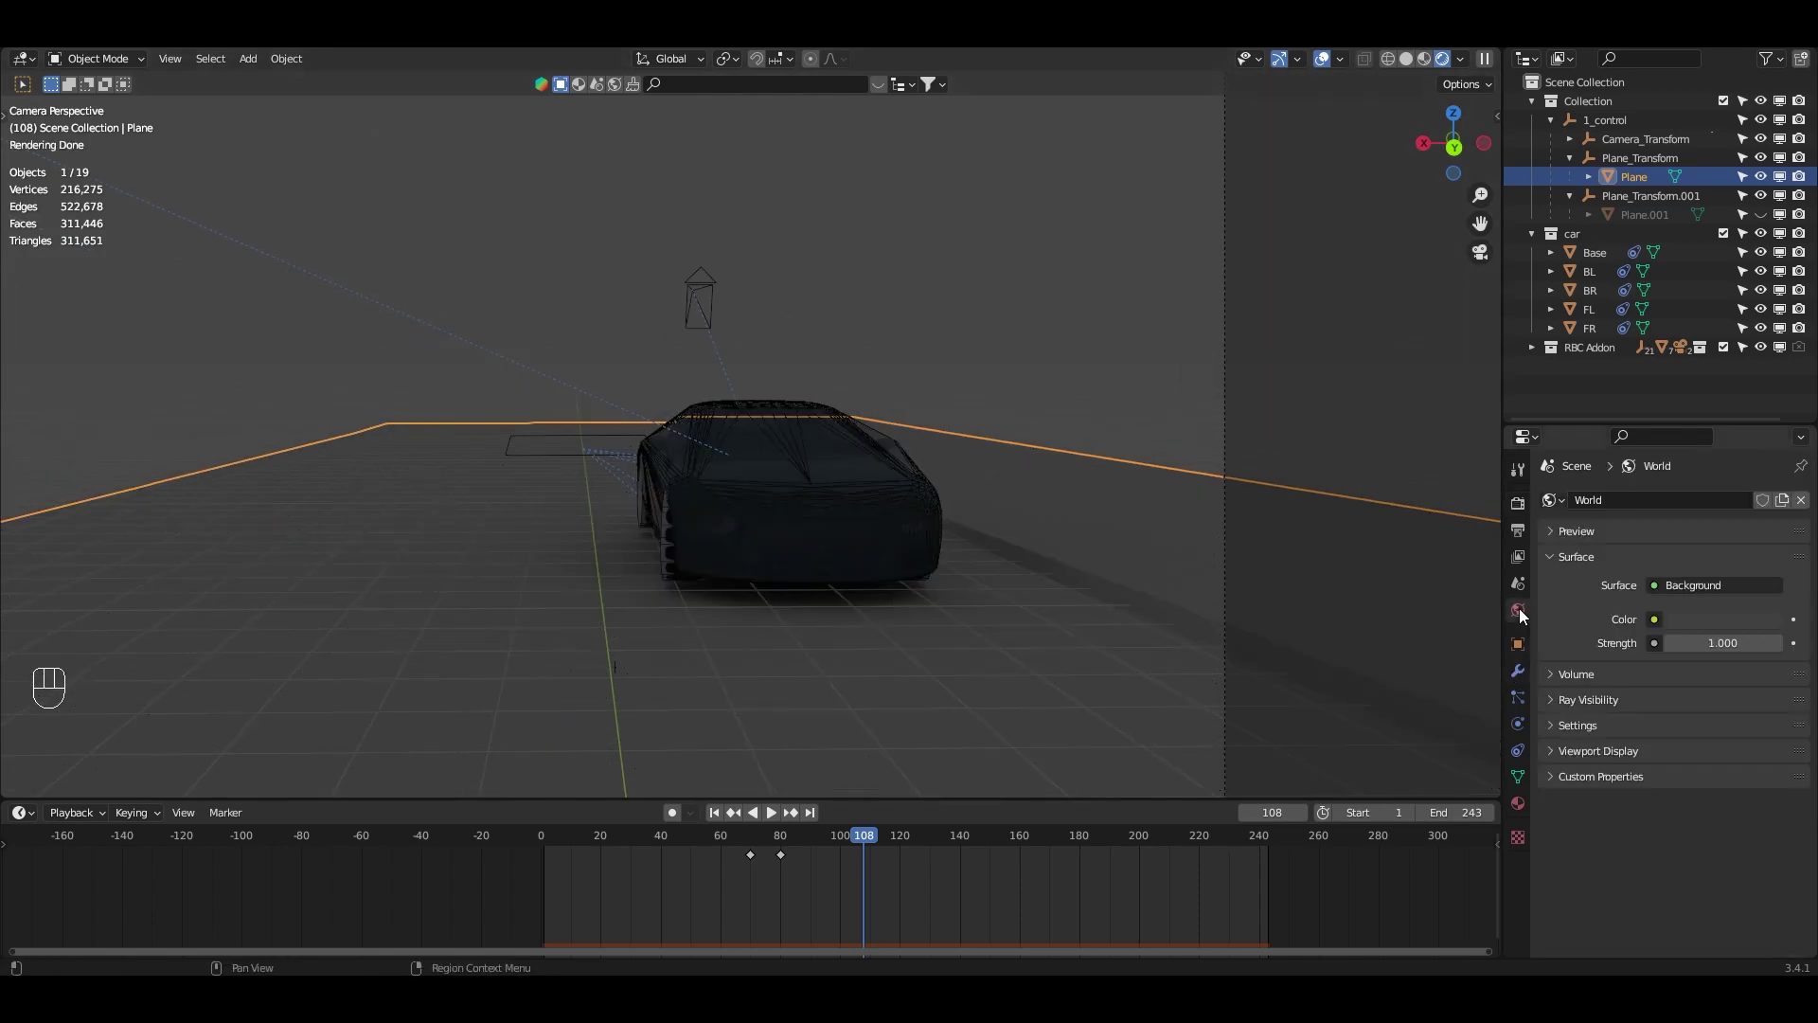
{"action": "left_click", "coordinate": [1654, 618]}
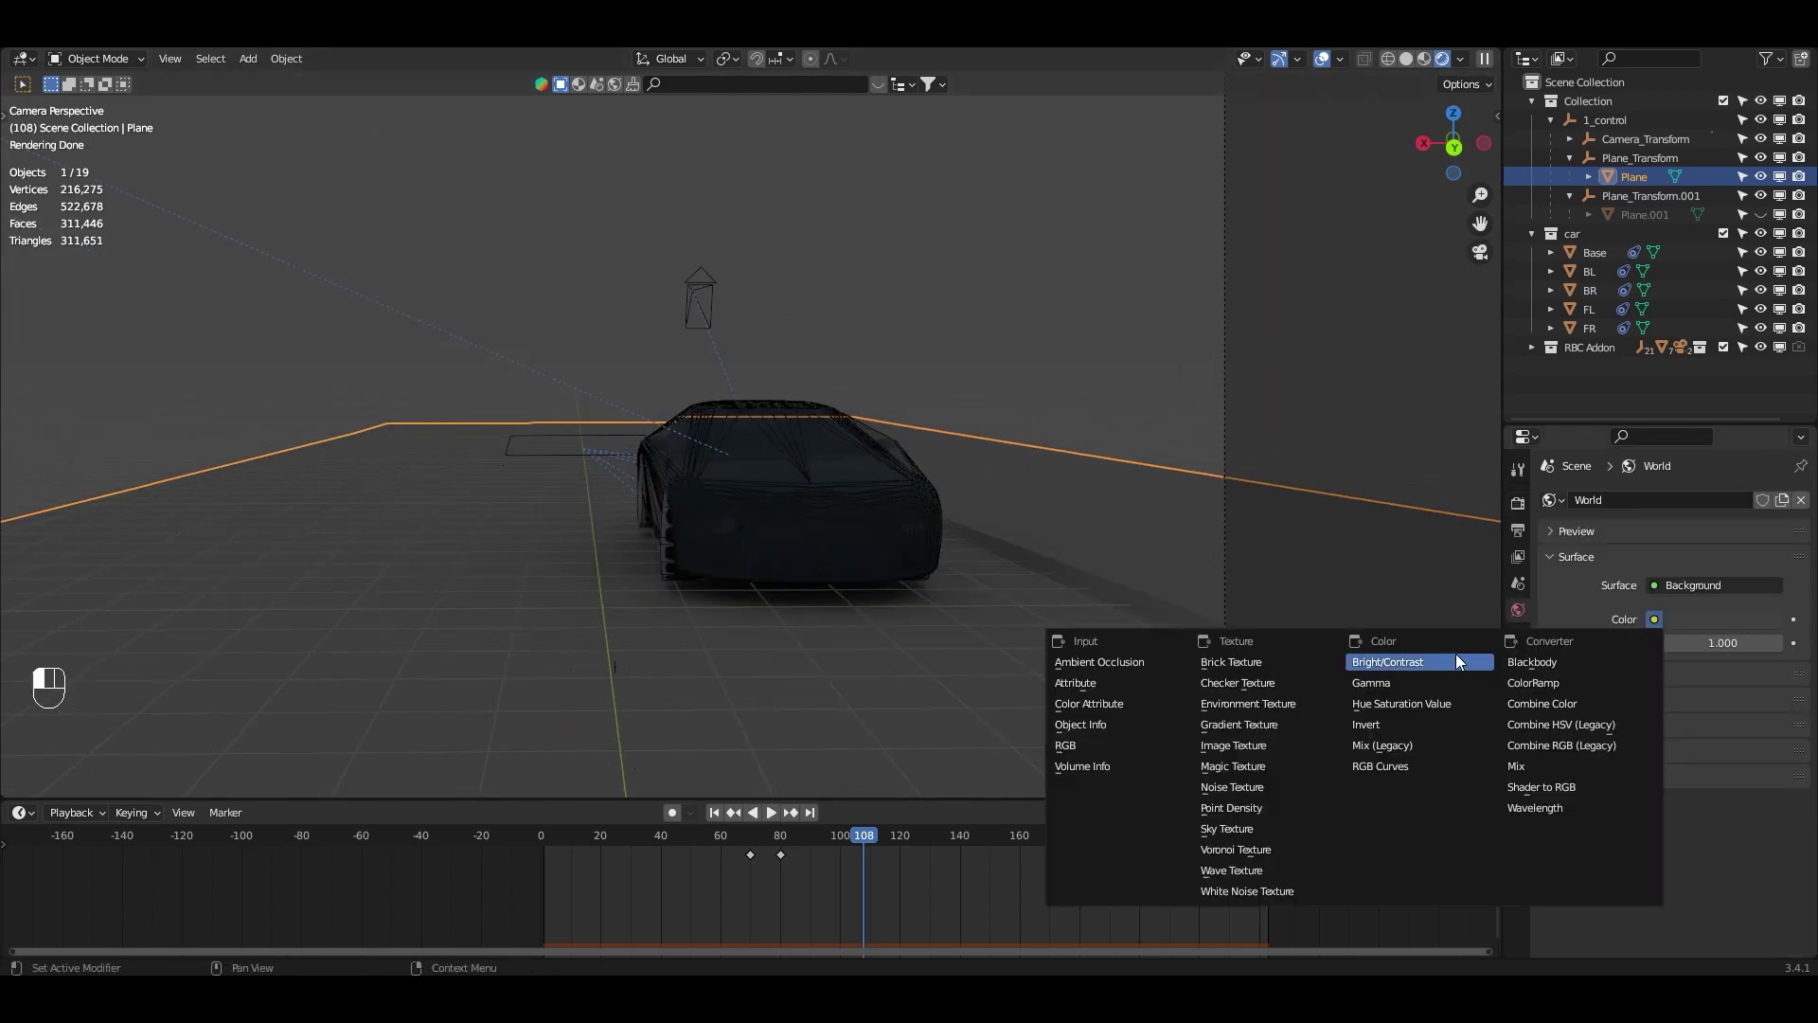
{"action": "left_click", "coordinate": [1254, 701]}
{"action": "left_click", "coordinate": [1742, 643]}
{"action": "left_click", "coordinate": [611, 429]}
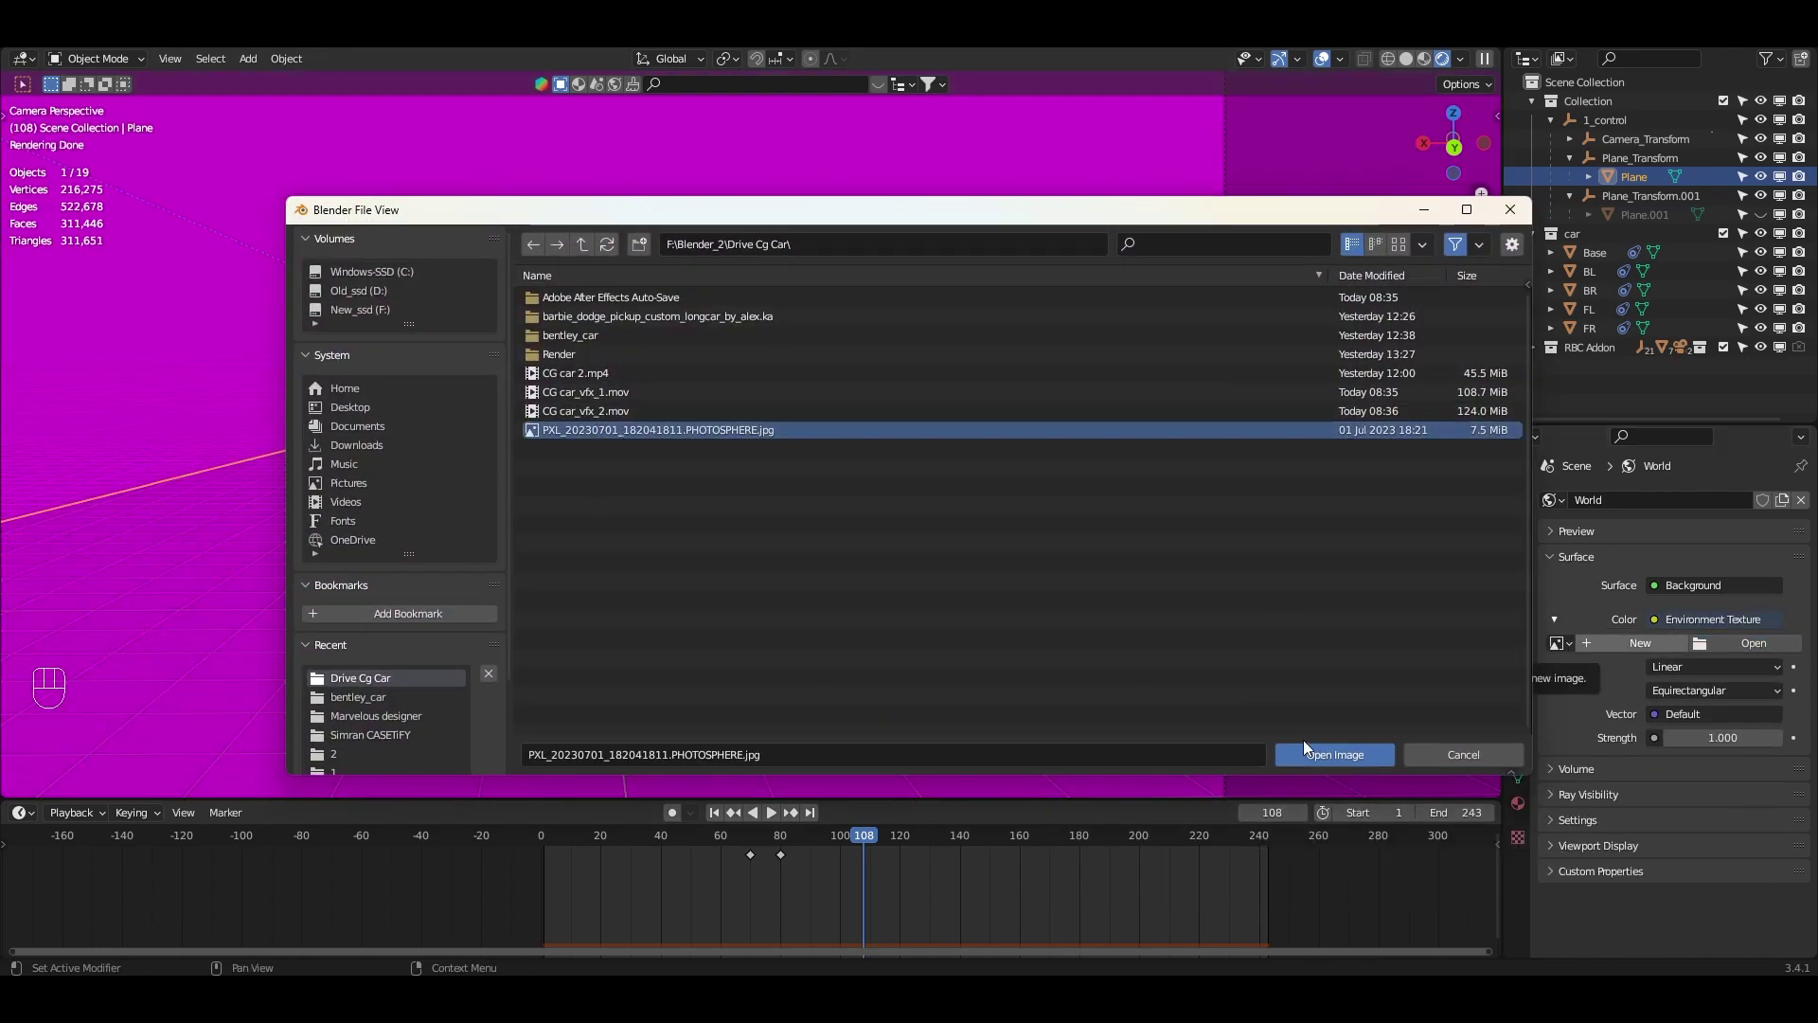
{"action": "left_click", "coordinate": [1334, 754]}
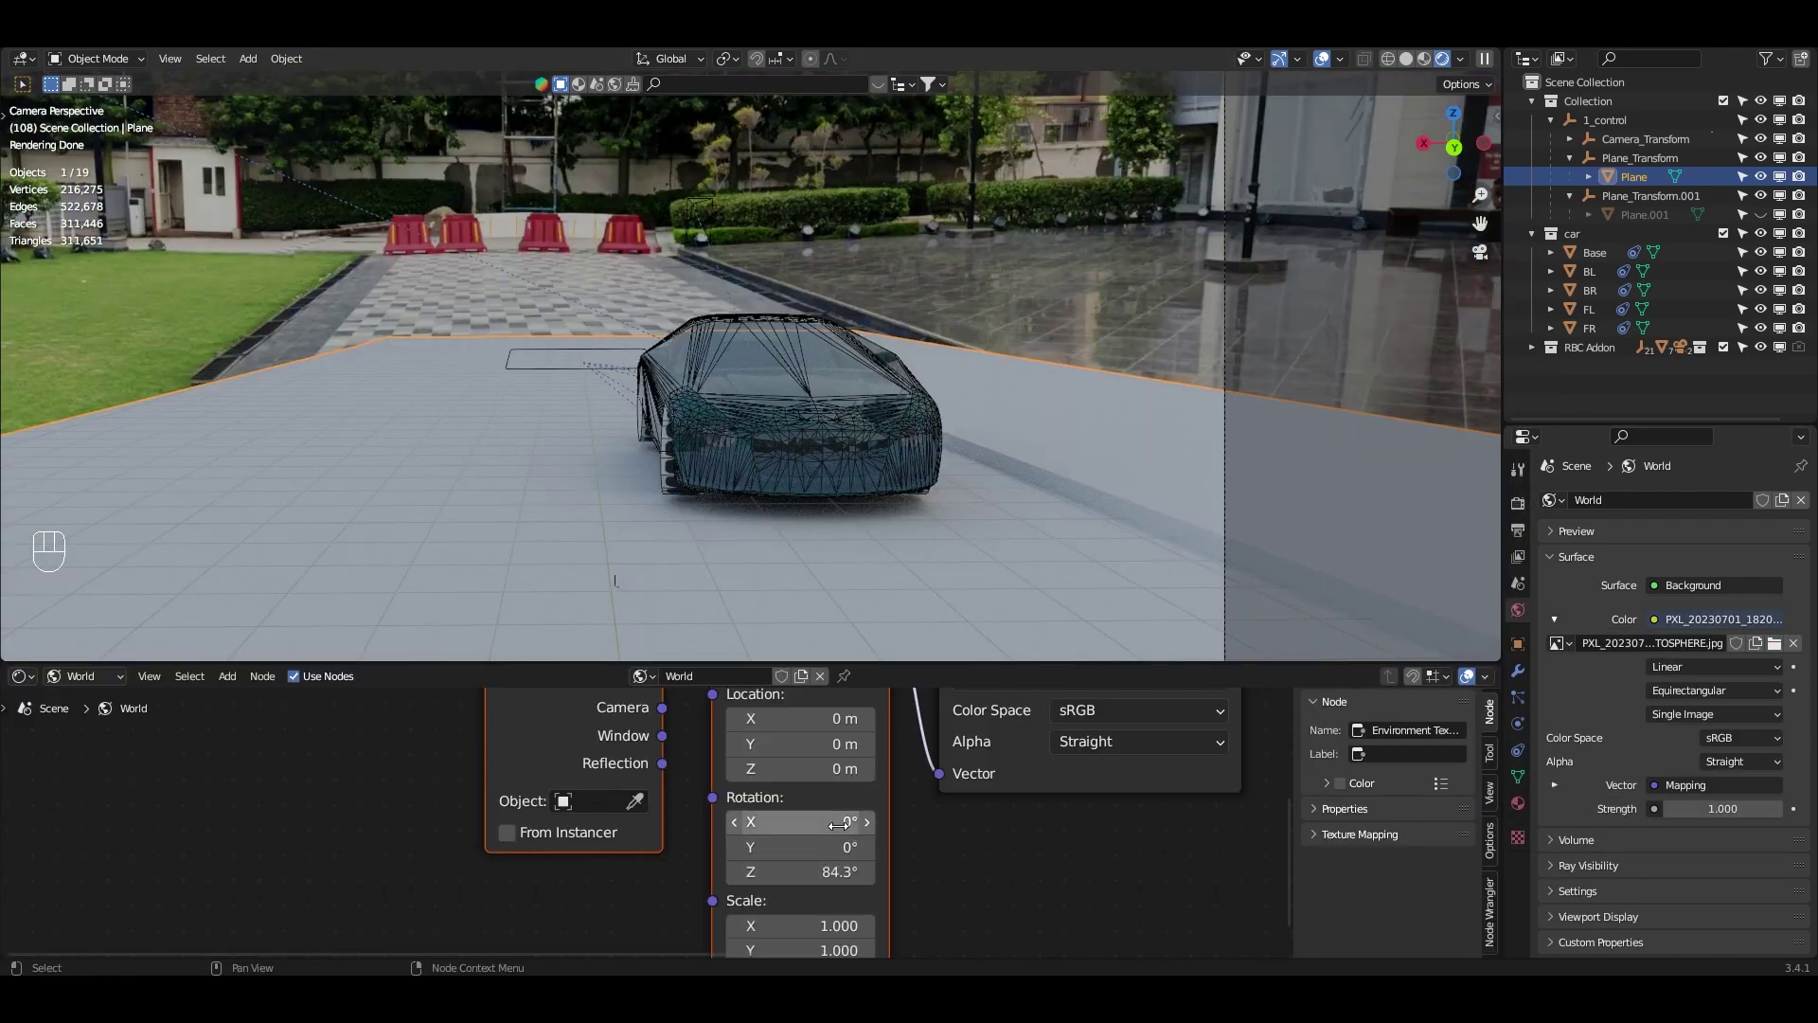
- Tilt the environment texture by setting its Mapping node's X rotation to -3.9°
{"action": "left_click_drag", "start_coordinate": [838, 823], "coordinate": [817, 823]}
{"action": "scroll", "coordinate": [757, 450], "scroll_direction": "up", "scroll_amount": 1}
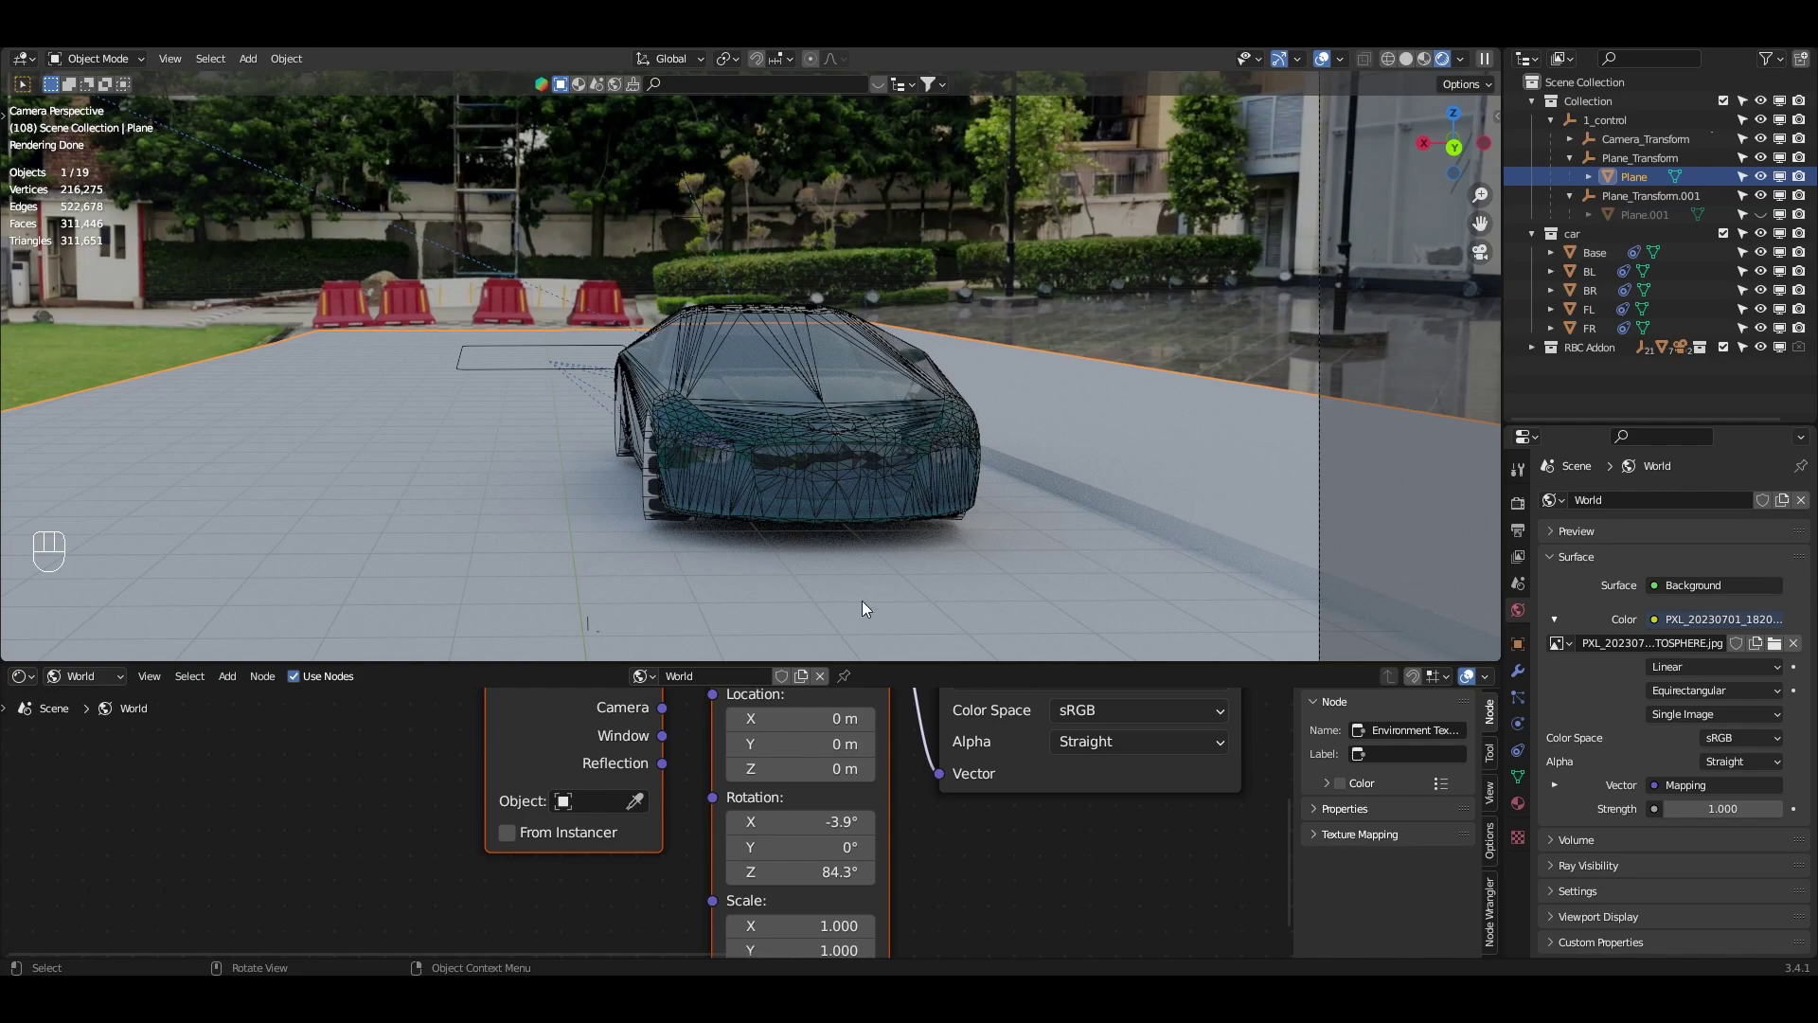
{"action": "scroll", "coordinate": [1030, 872], "scroll_direction": "down", "scroll_amount": 5}
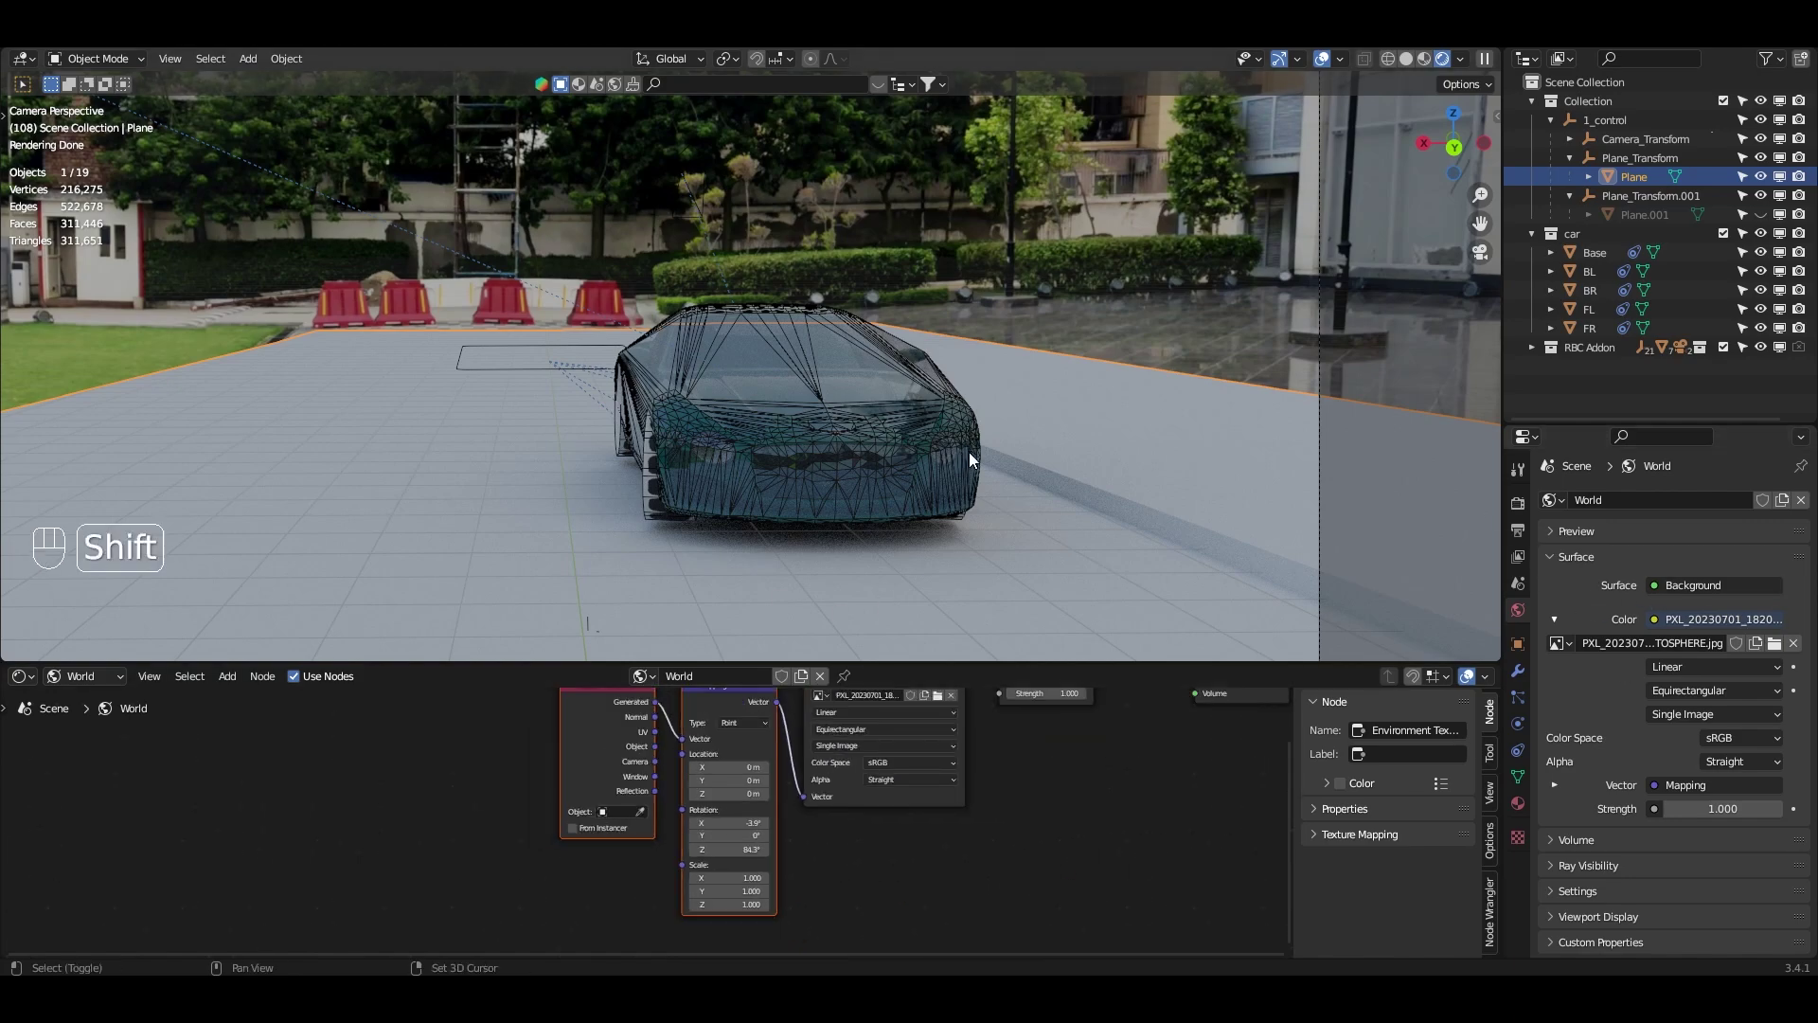
- Collapse the car collection, select the ground plane and give it a material named ground in the object shader editor
{"action": "middle_click_drag", "start_coordinate": [969, 451], "coordinate": [803, 430], "text": "shift"}
{"action": "left_click", "coordinate": [803, 430]}
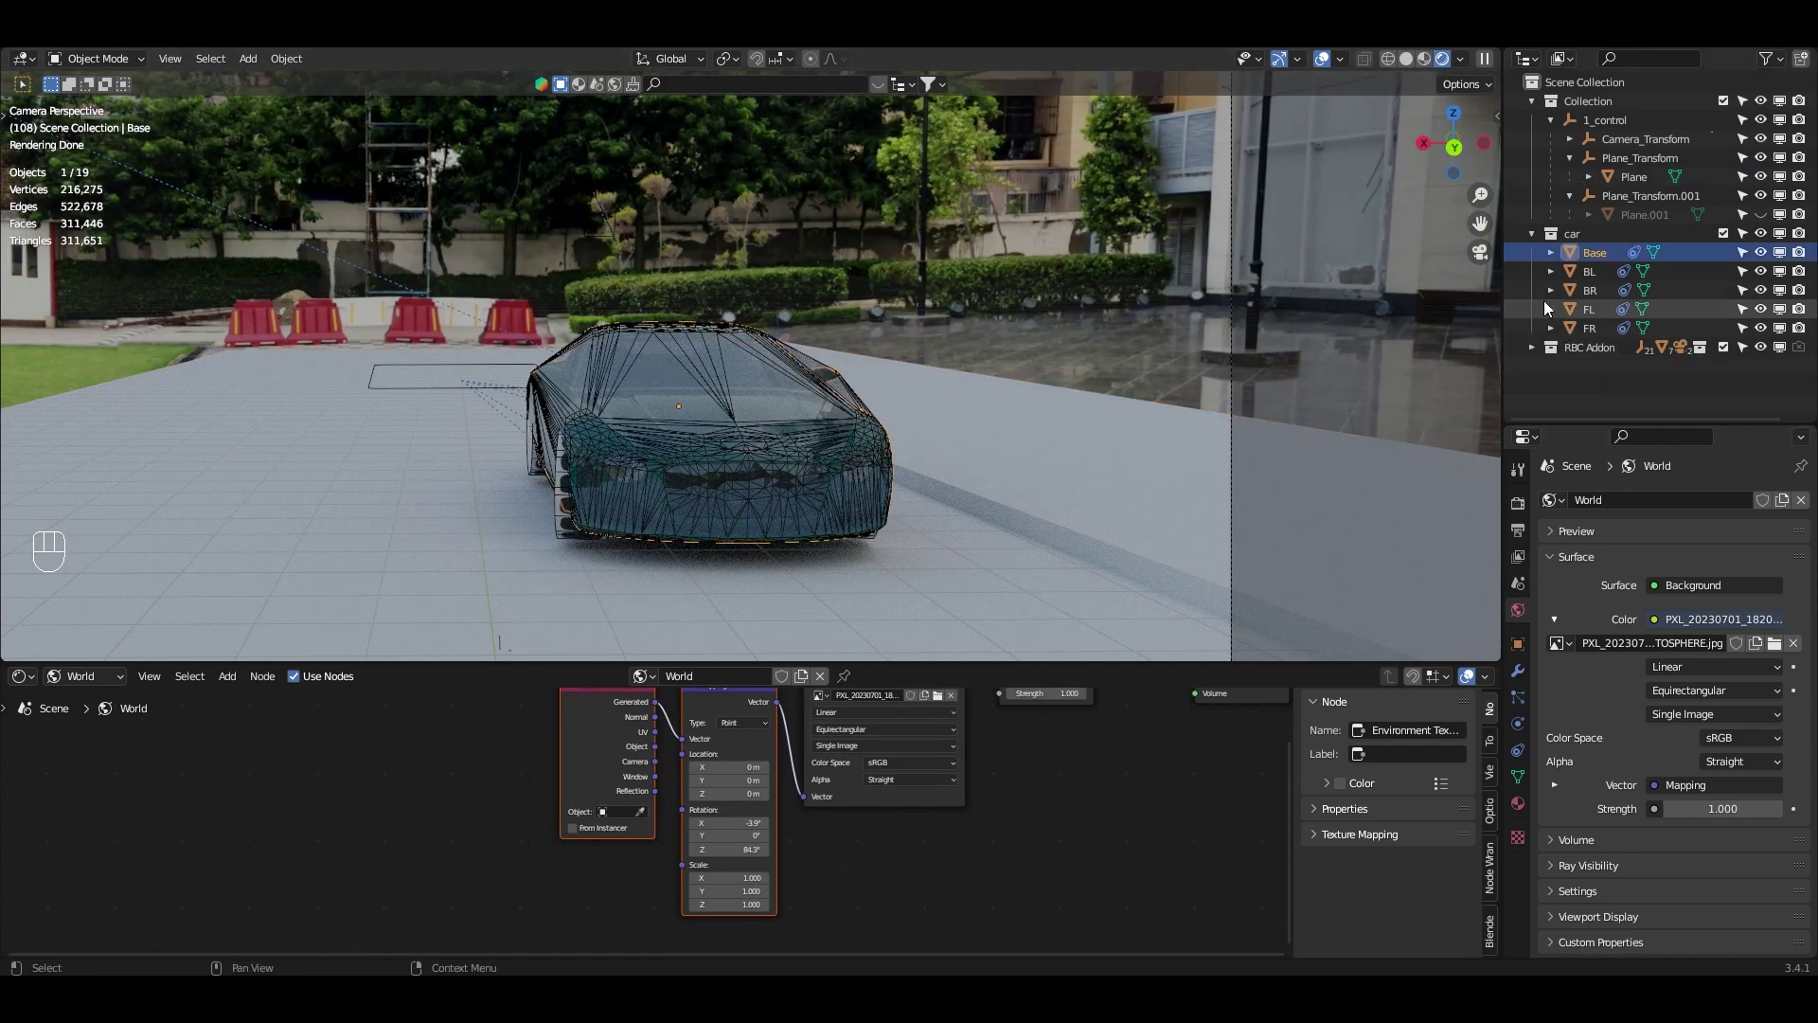
{"action": "left_click", "coordinate": [1532, 233]}
{"action": "left_click", "coordinate": [1065, 514]}
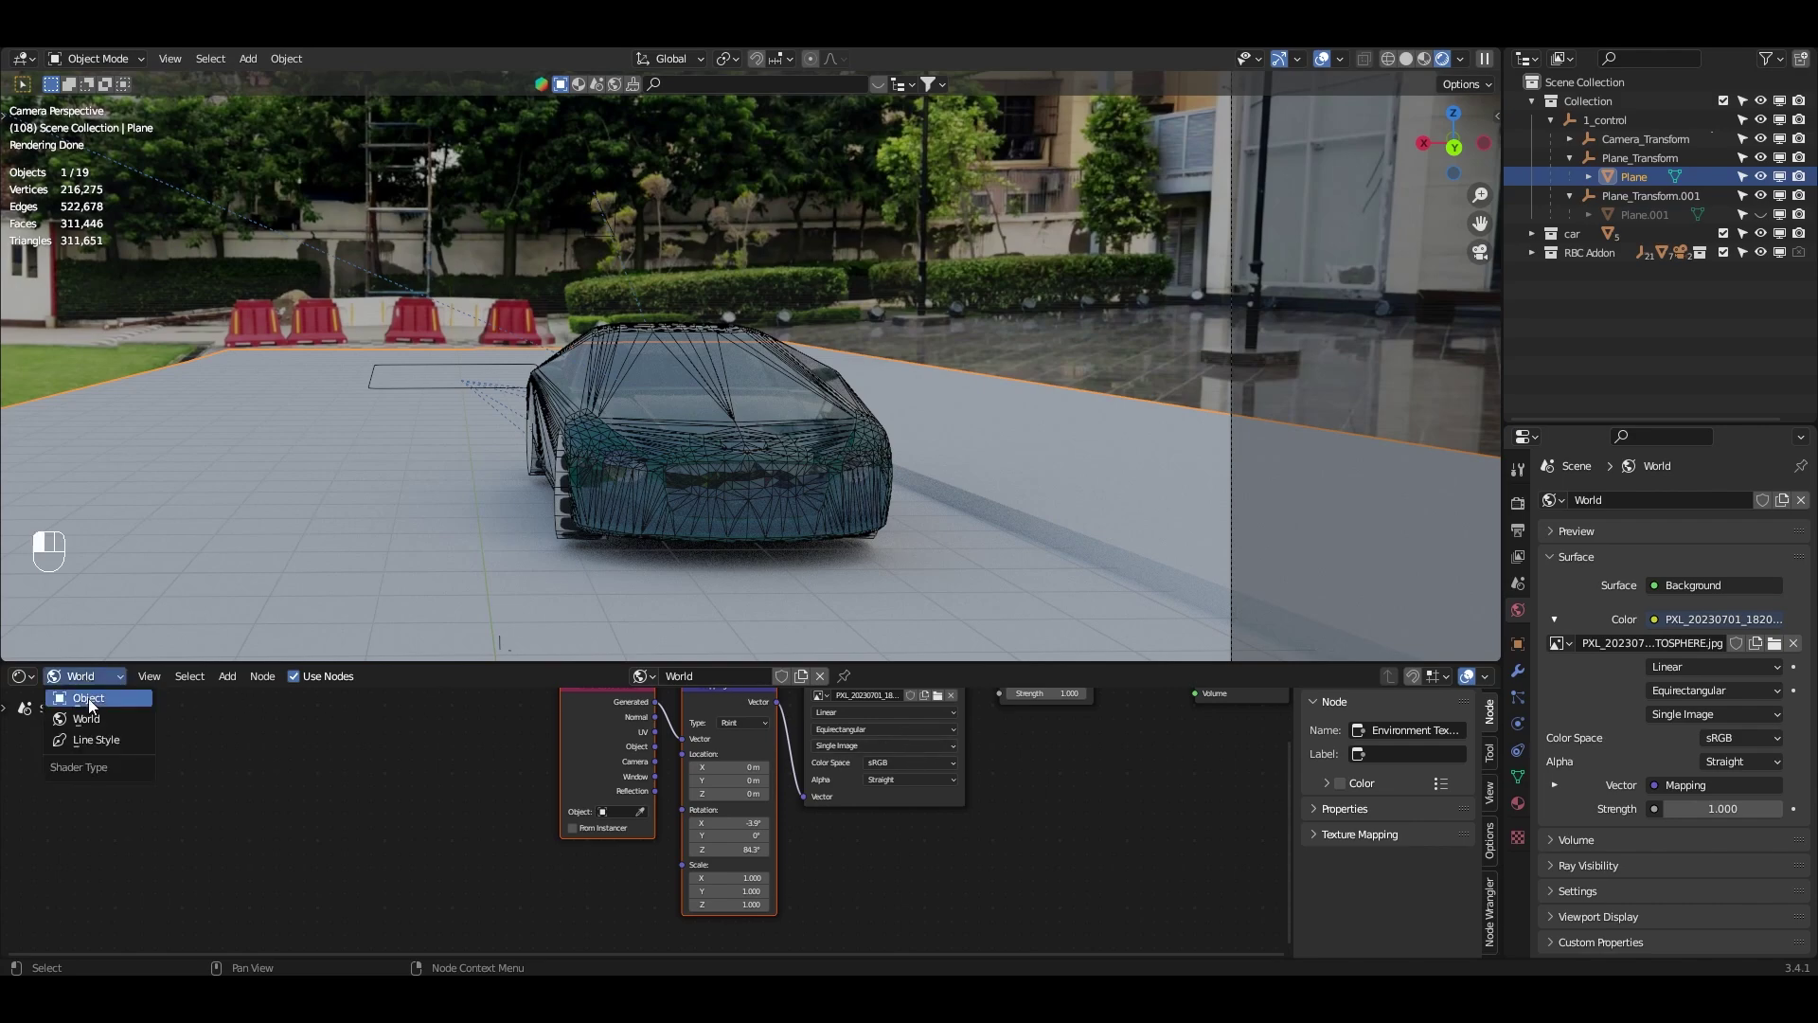
{"action": "left_click", "coordinate": [88, 698]}
{"action": "left_click", "coordinate": [781, 678]}
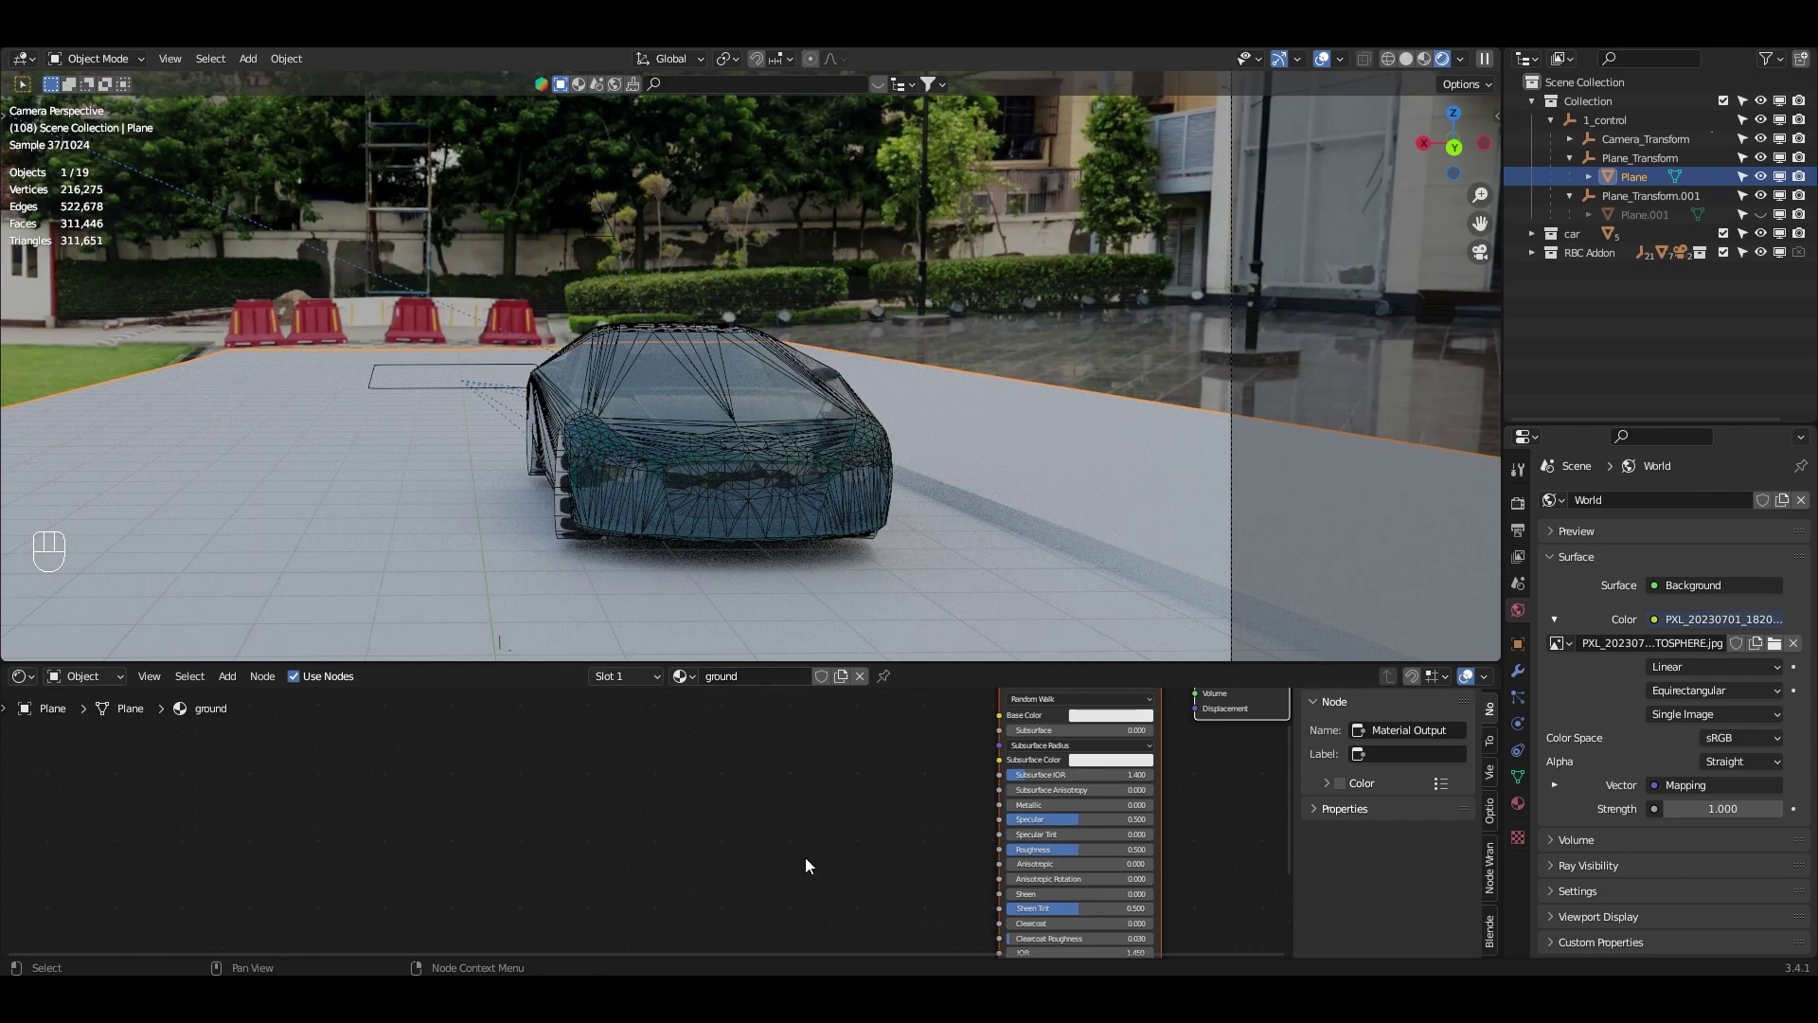
- Bring the footage CG car 2.mp4 into the ground material and connect its Color to the Principled BSDF's Base Color
{"action": "key", "text": "alt+Tab"}
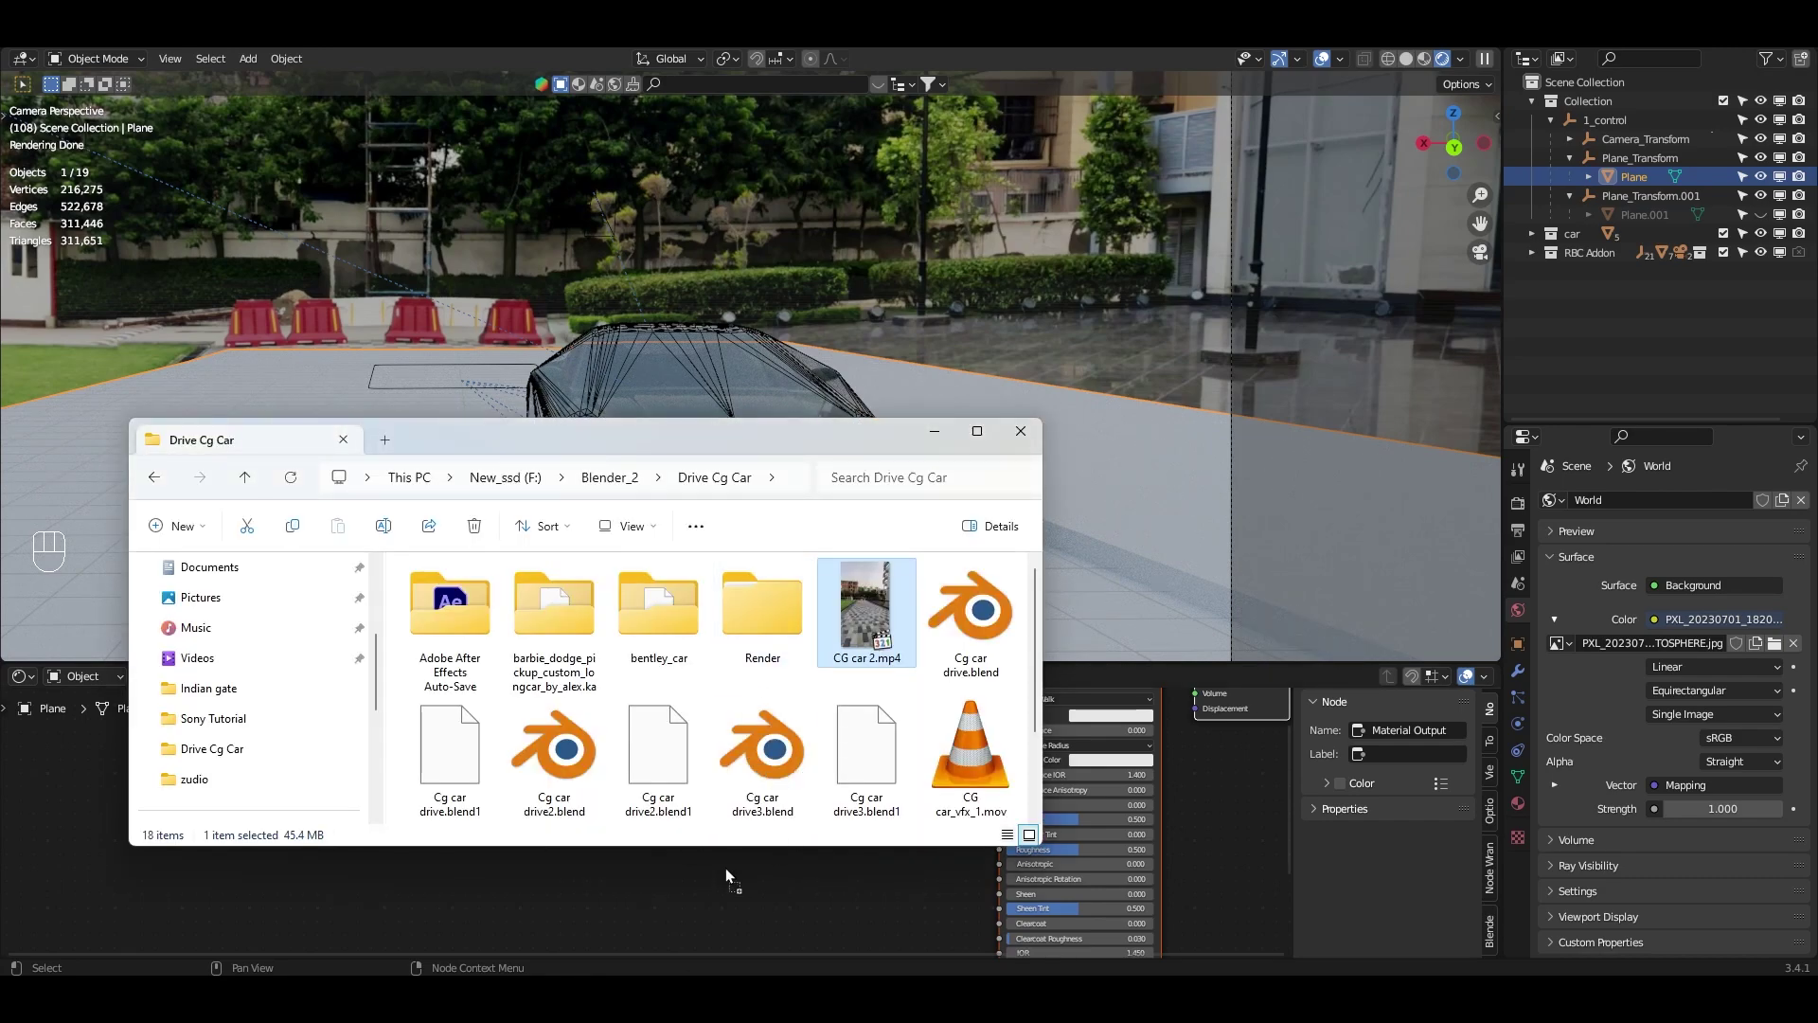
{"action": "left_click_drag", "start_coordinate": [720, 876], "coordinate": [721, 875]}
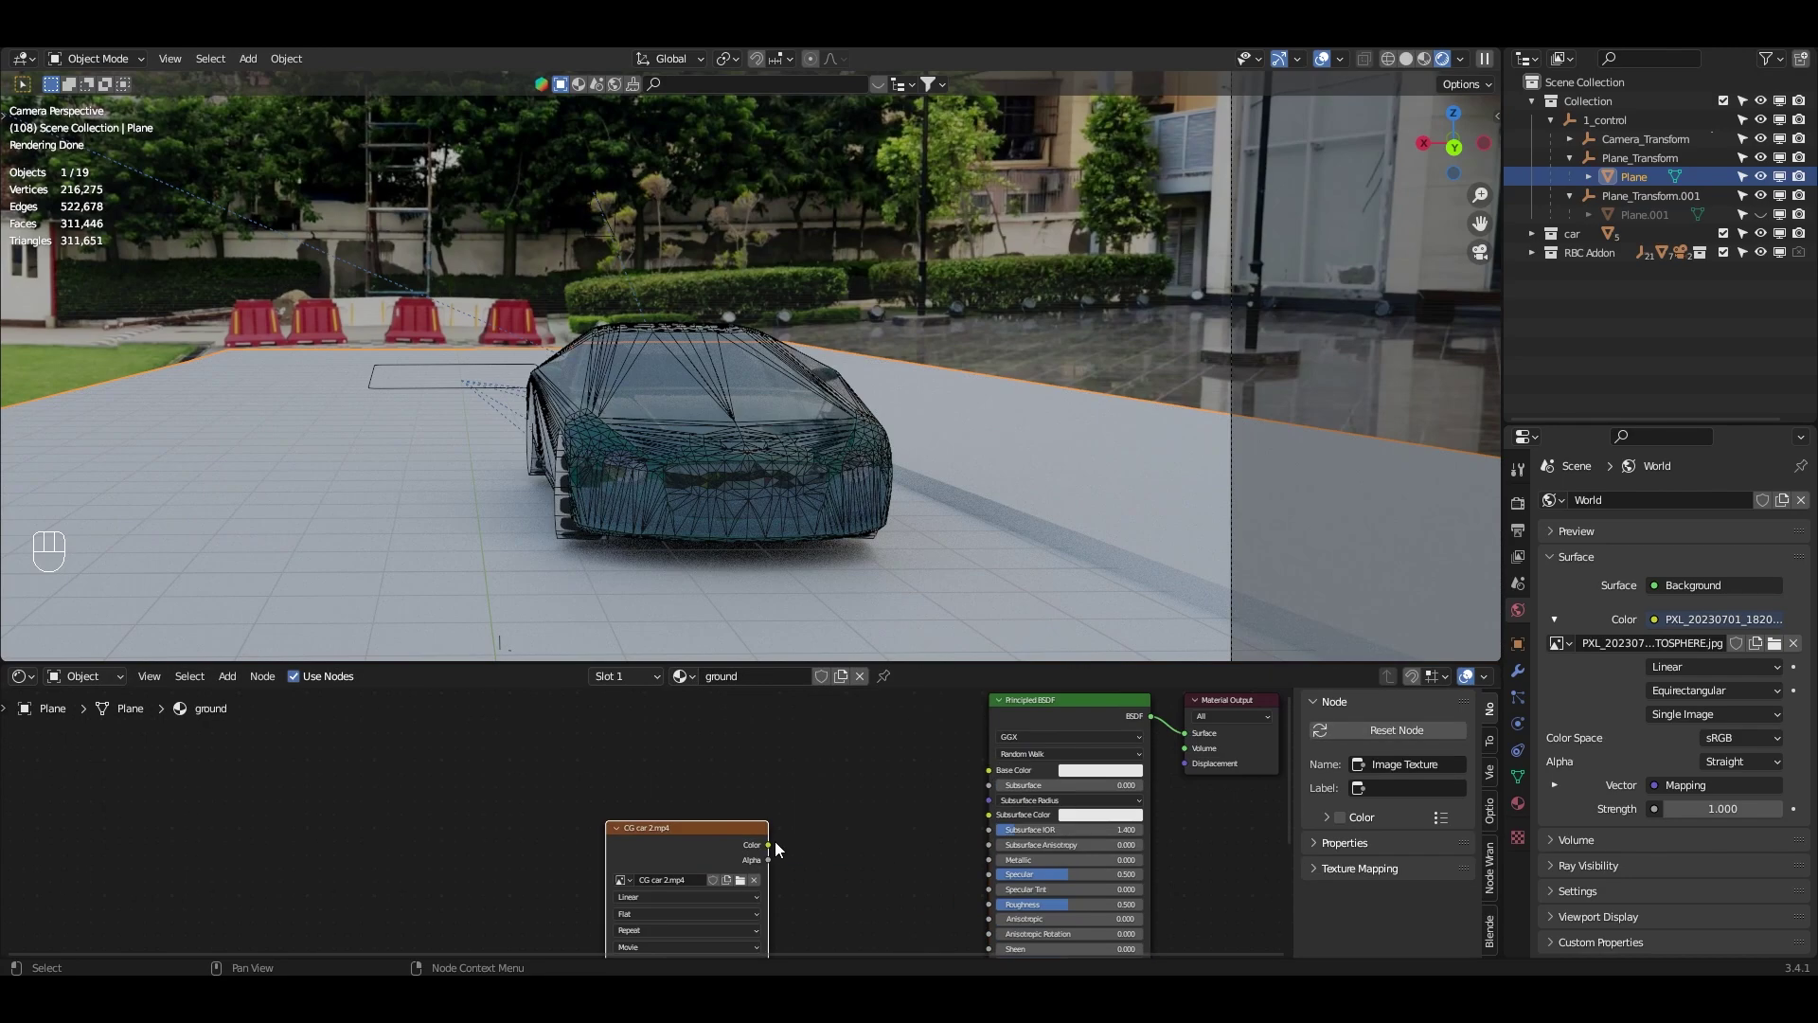
{"action": "left_click_drag", "start_coordinate": [768, 844], "coordinate": [981, 769]}
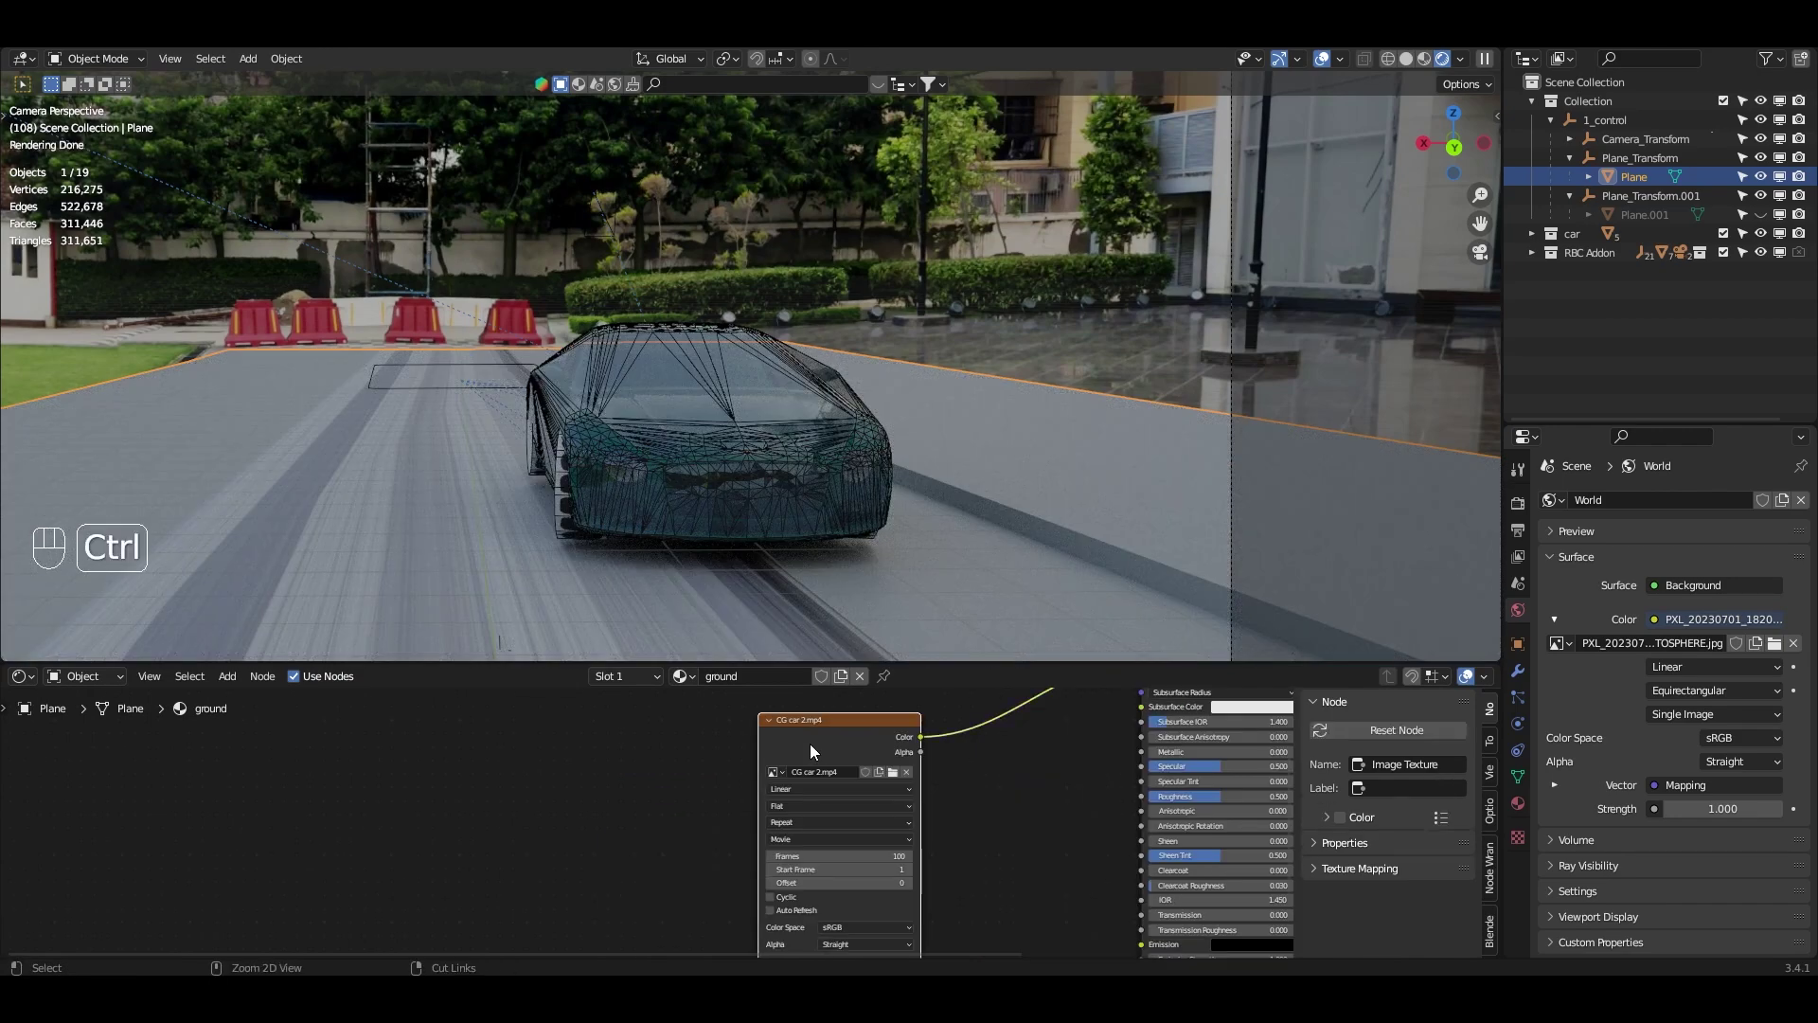
- Add Texture Coordinate and Mapping nodes to the footage texture and map it with Window coordinates
{"action": "key", "text": "ctrl+t"}
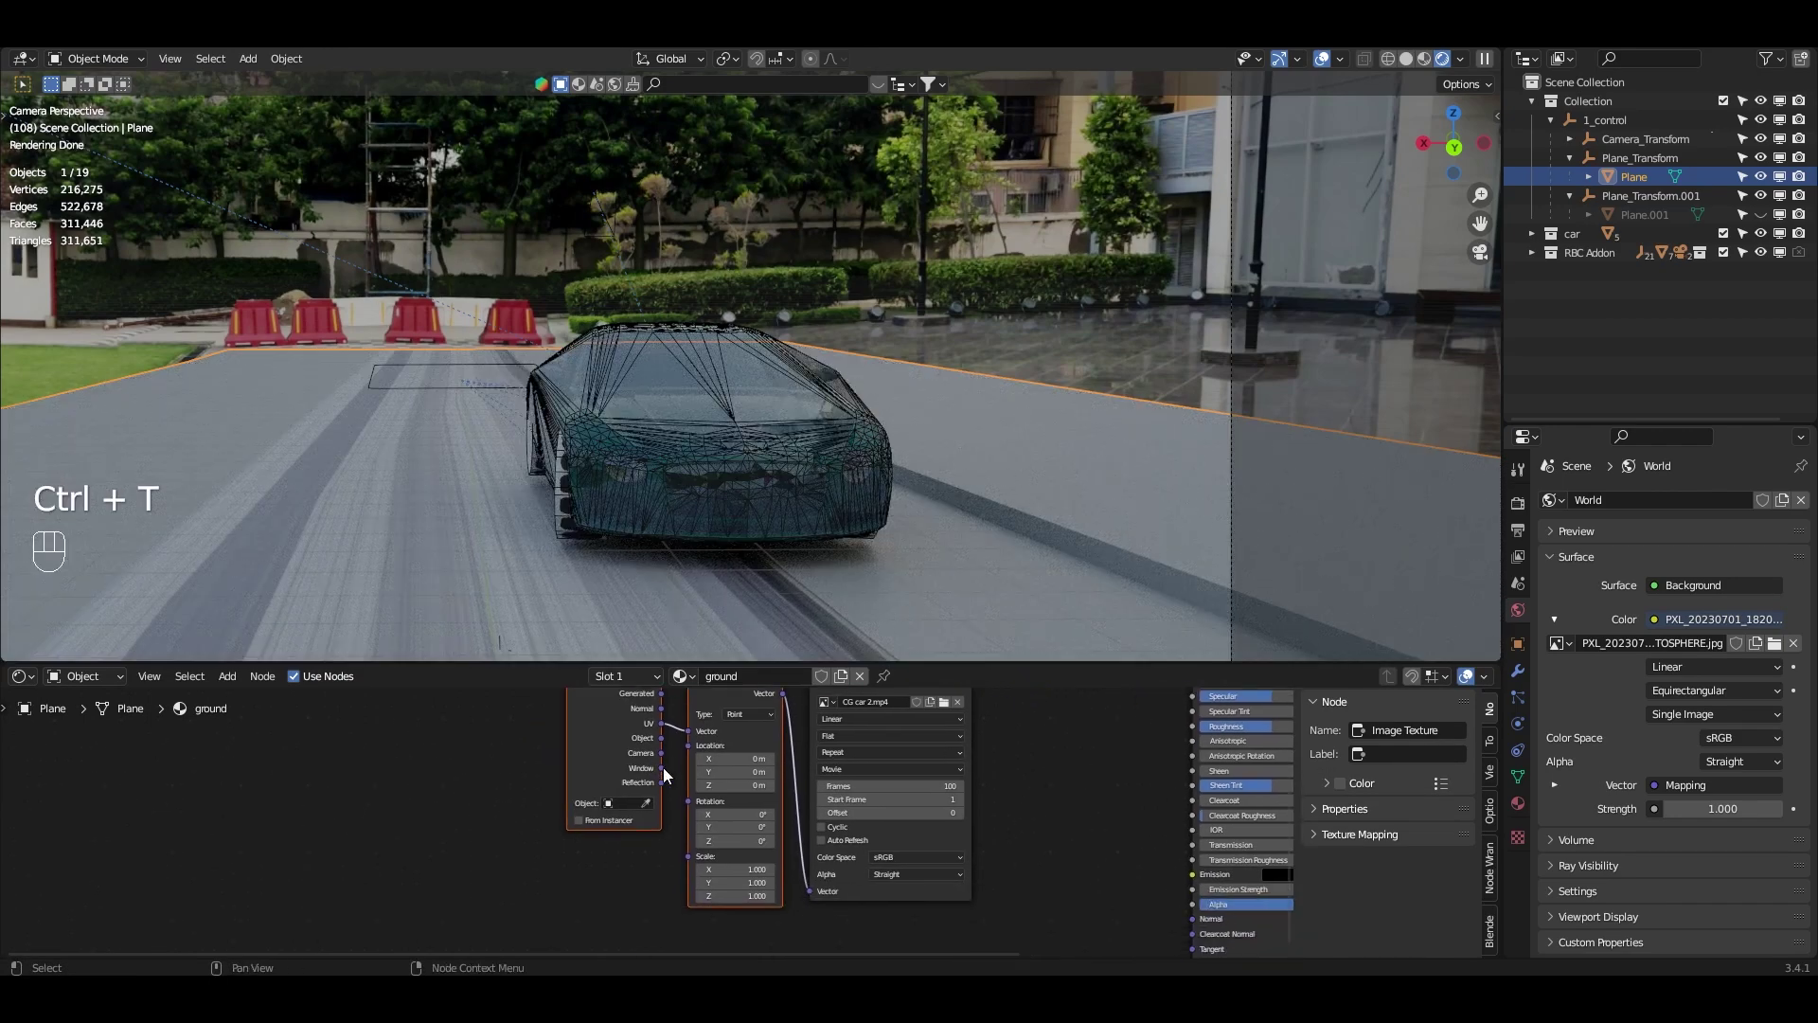
{"action": "left_click_drag", "start_coordinate": [689, 733], "coordinate": [689, 732]}
{"action": "scroll", "coordinate": [732, 712], "scroll_direction": "up", "scroll_amount": 1}
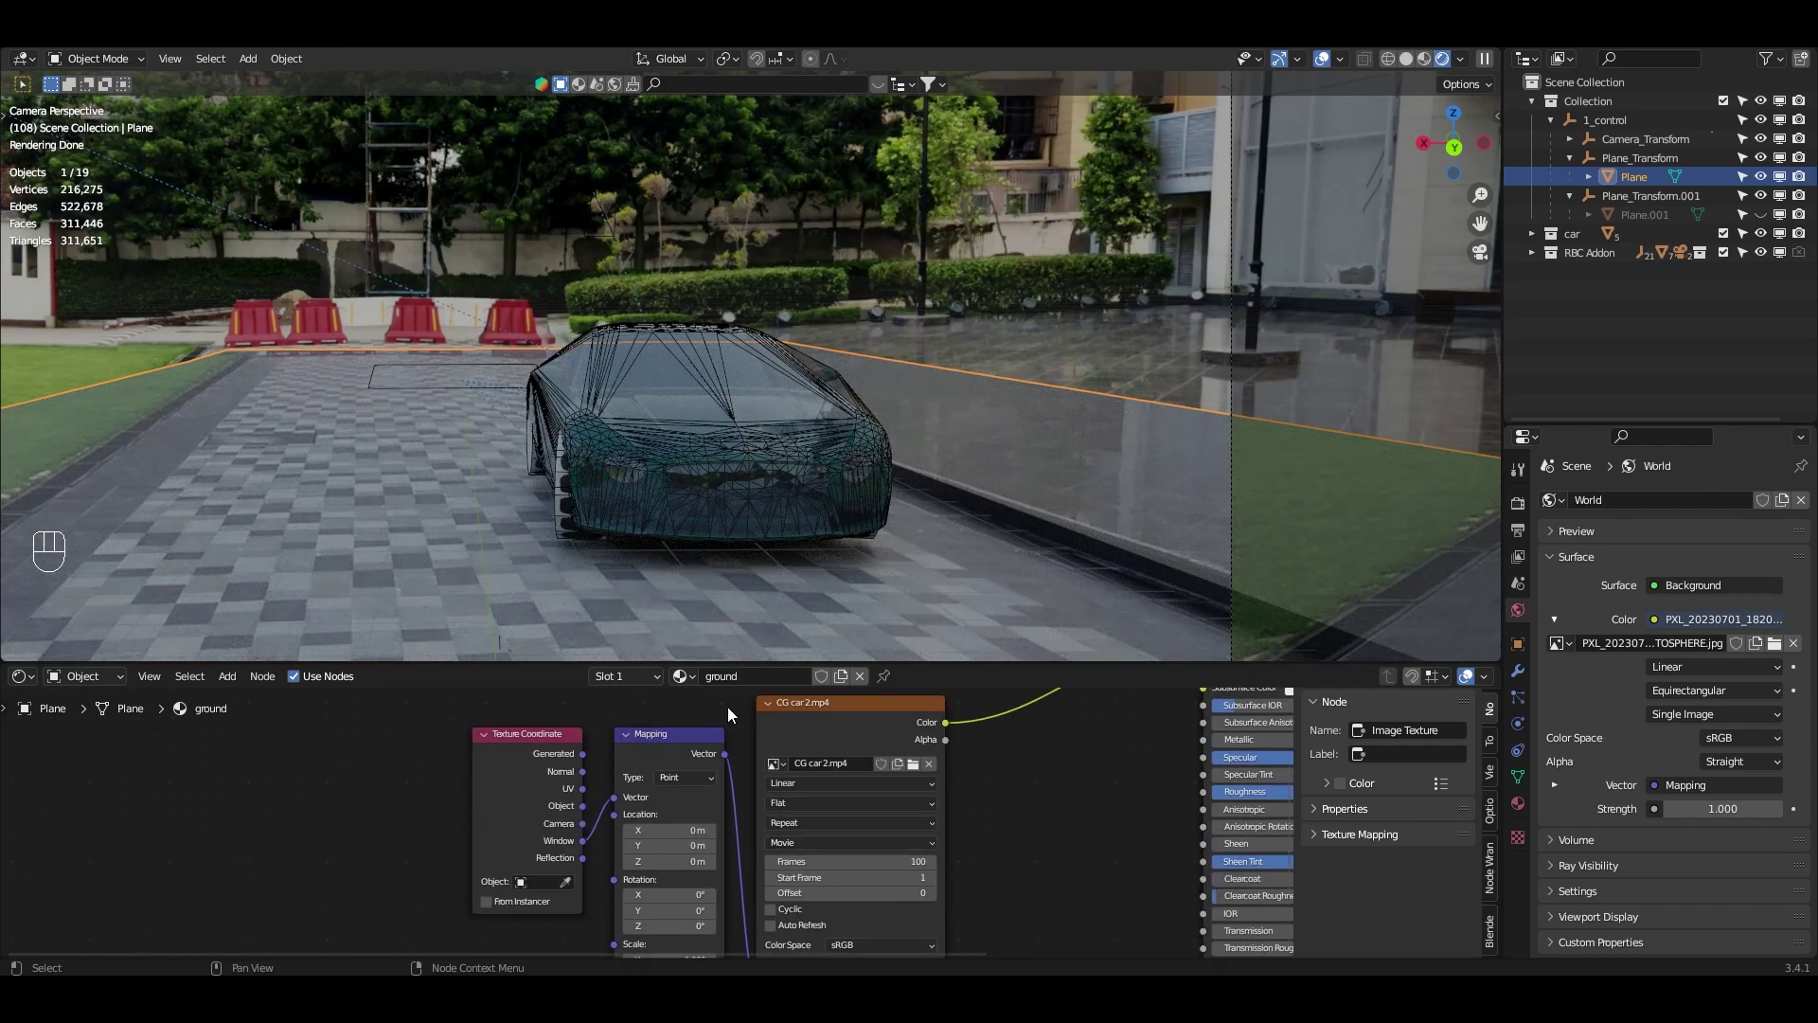
- Set the footage texture to Extend, enable Cyclic and Auto Refresh, and set its Frames to 1000
{"action": "left_click", "coordinate": [803, 821]}
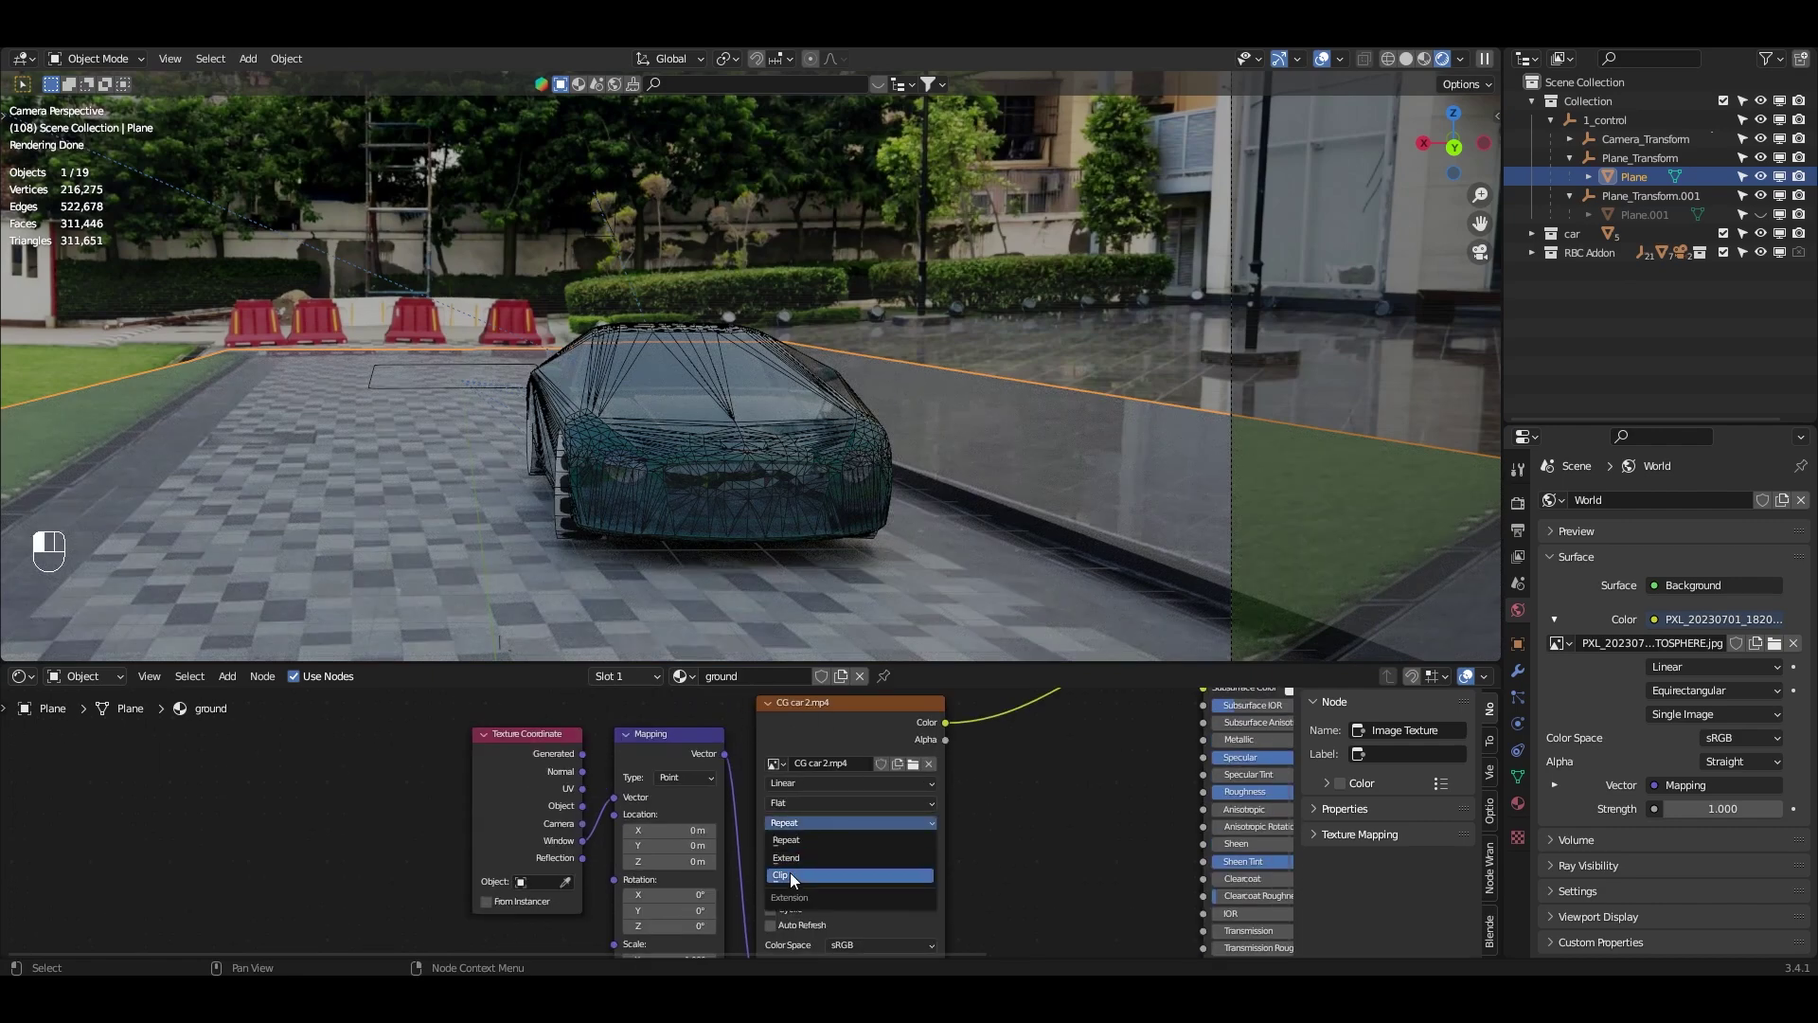
{"action": "left_click", "coordinate": [795, 857]}
{"action": "left_click", "coordinate": [792, 821]}
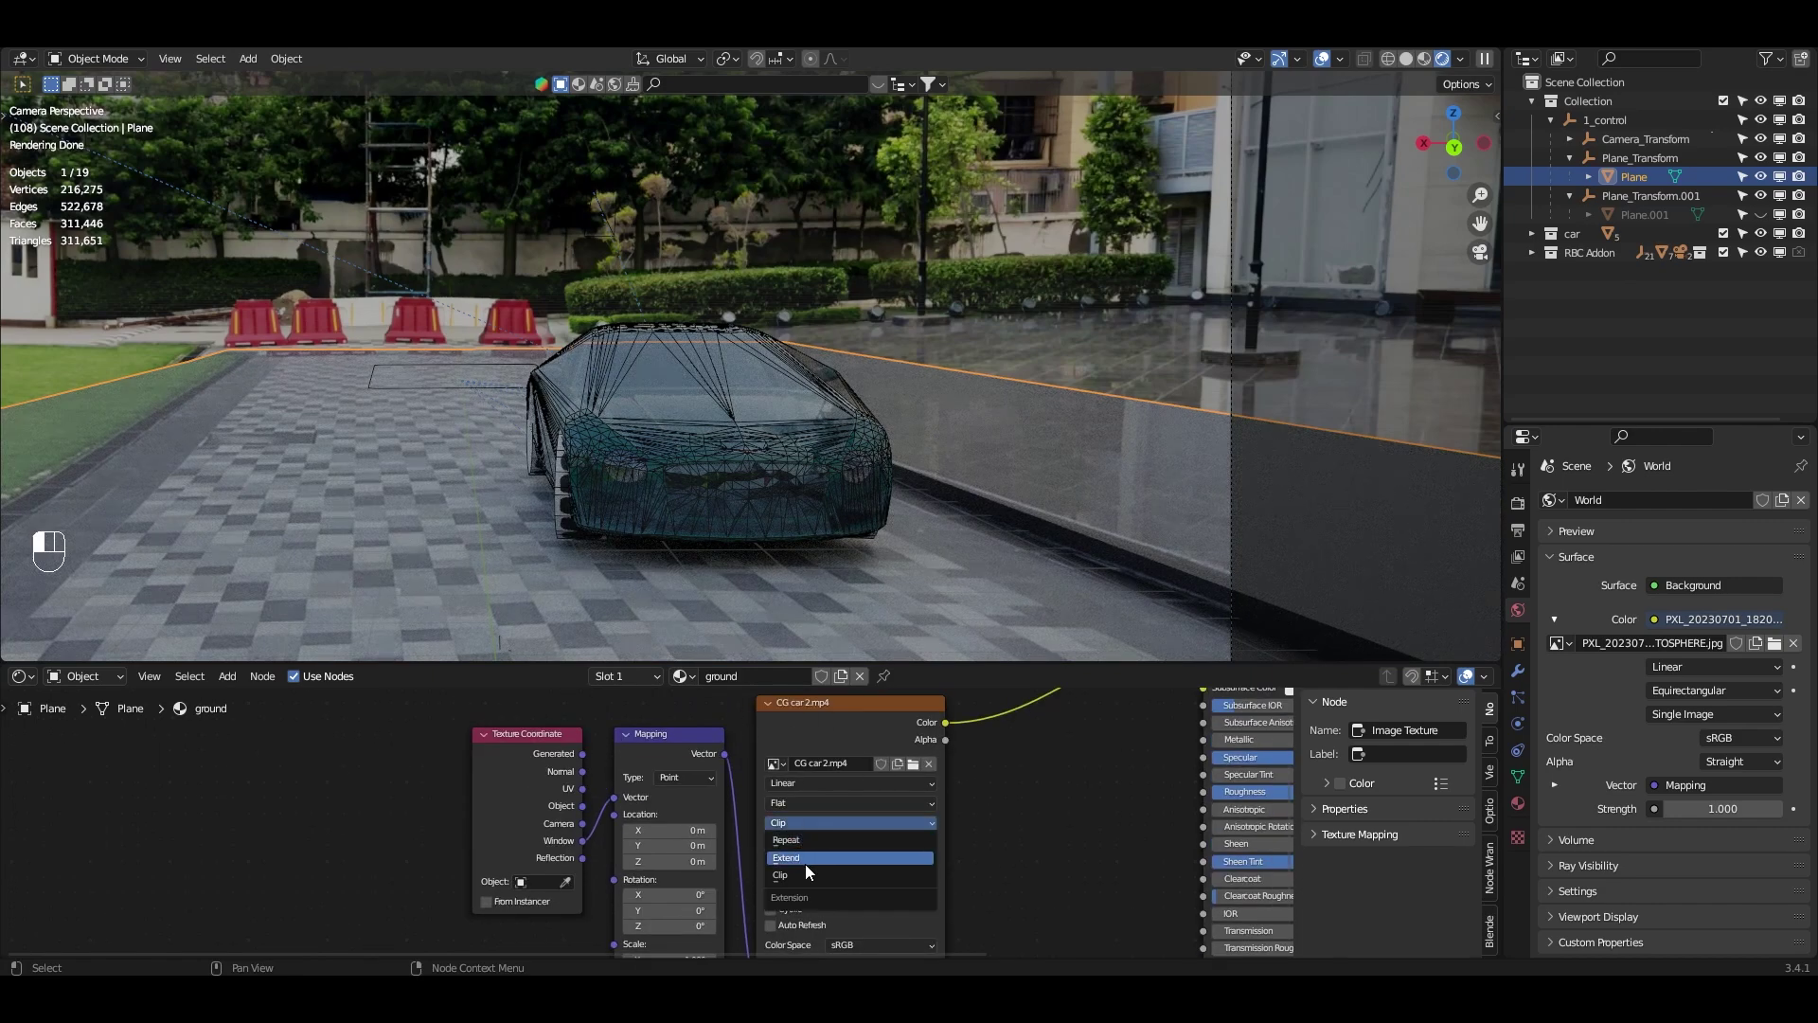
{"action": "left_click", "coordinate": [805, 862]}
{"action": "scroll", "coordinate": [864, 835], "scroll_direction": "up", "scroll_amount": 2}
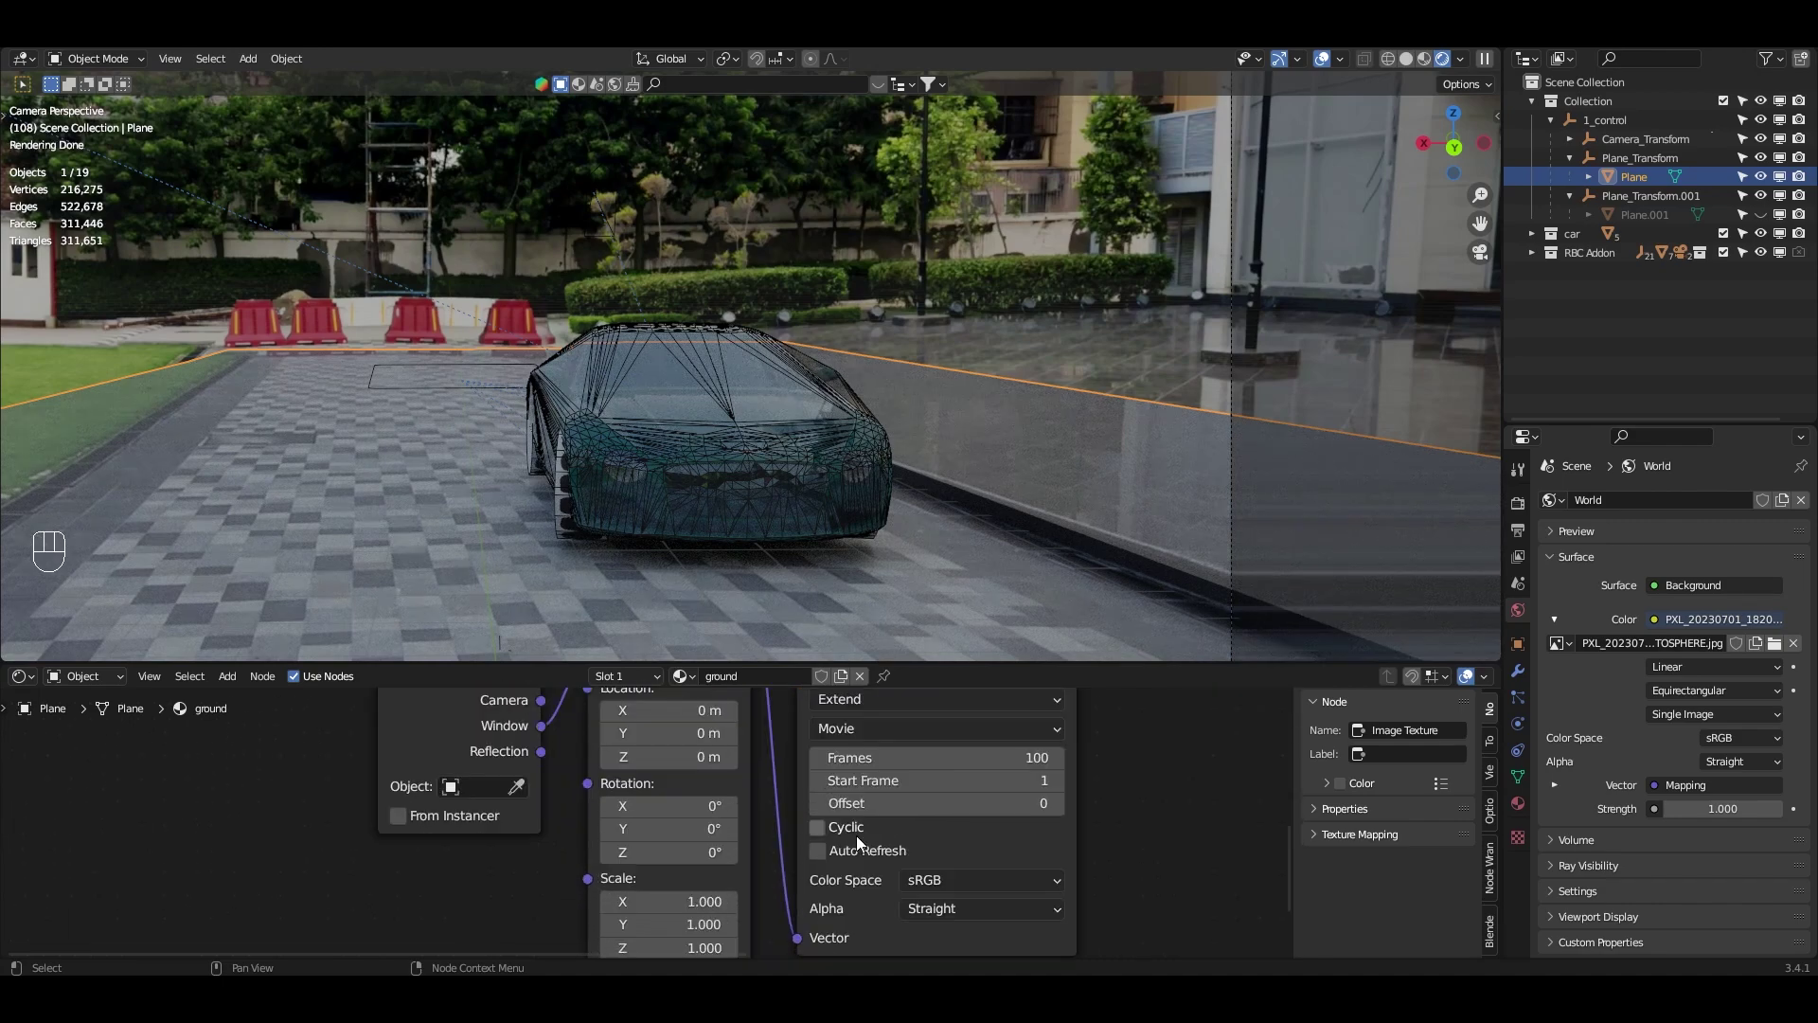
{"action": "left_click", "coordinate": [826, 833]}
{"action": "left_click", "coordinate": [821, 854]}
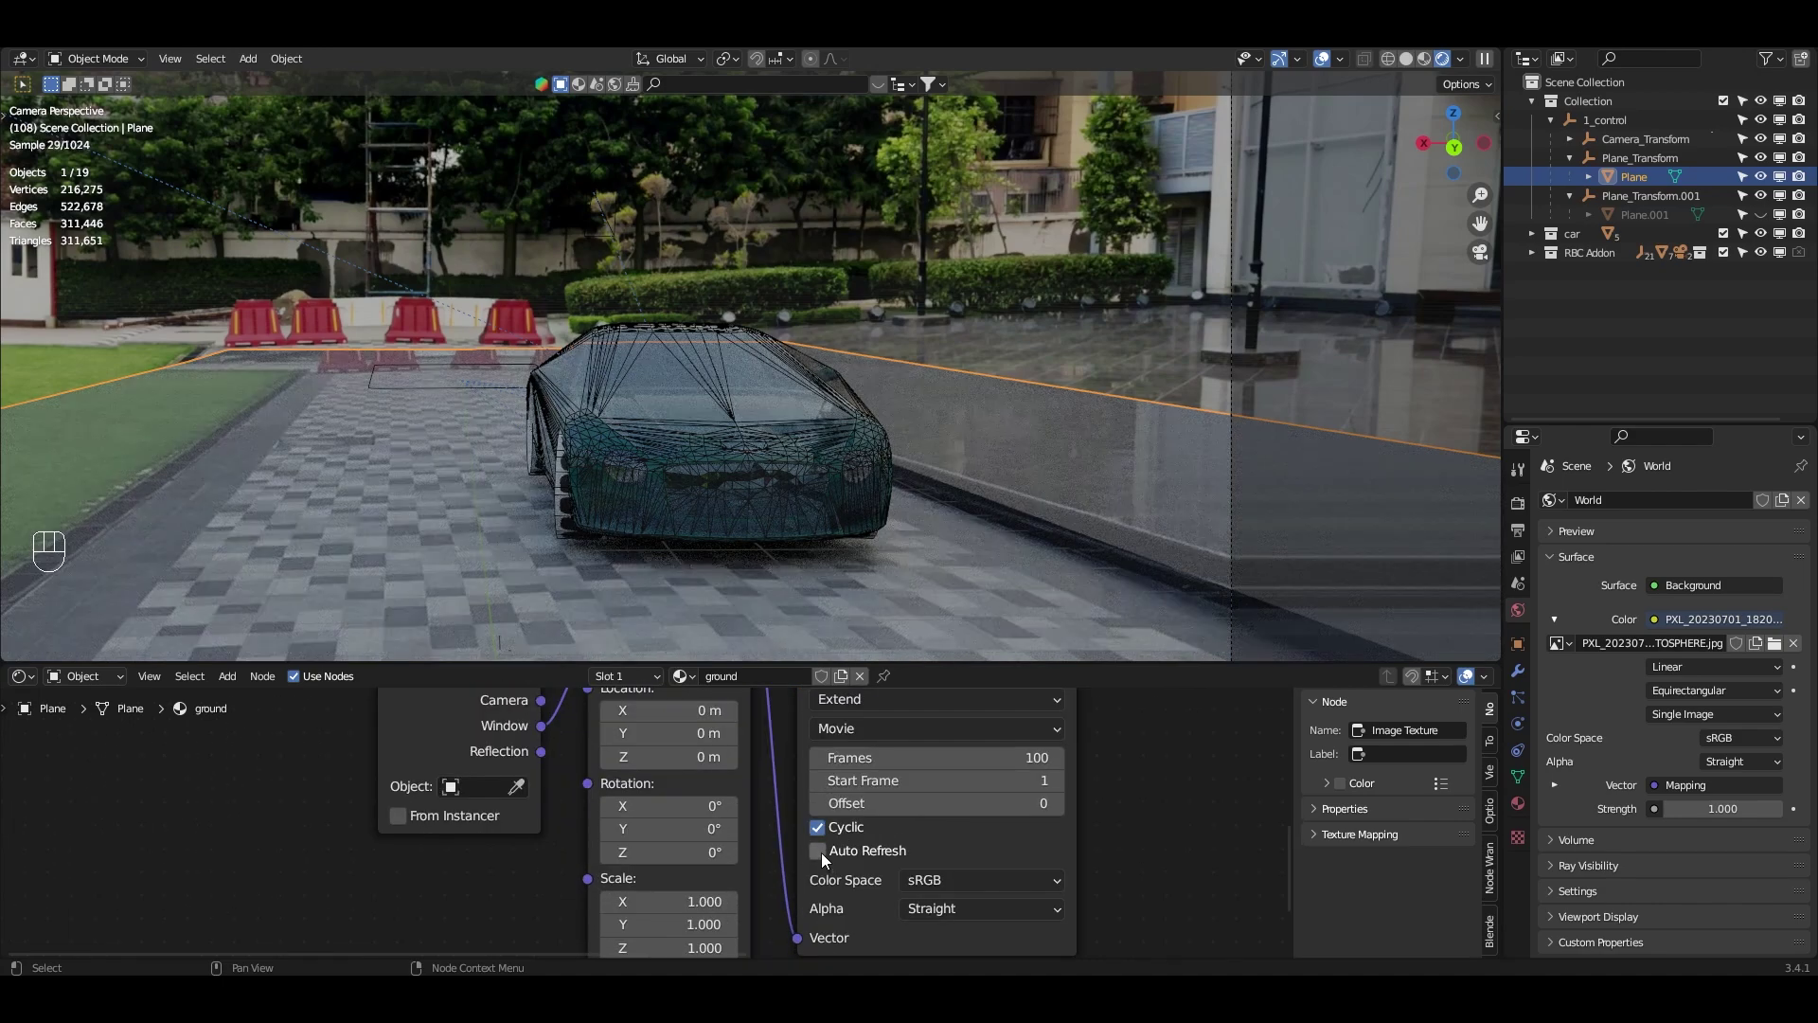
{"action": "left_click", "coordinate": [1024, 759]}
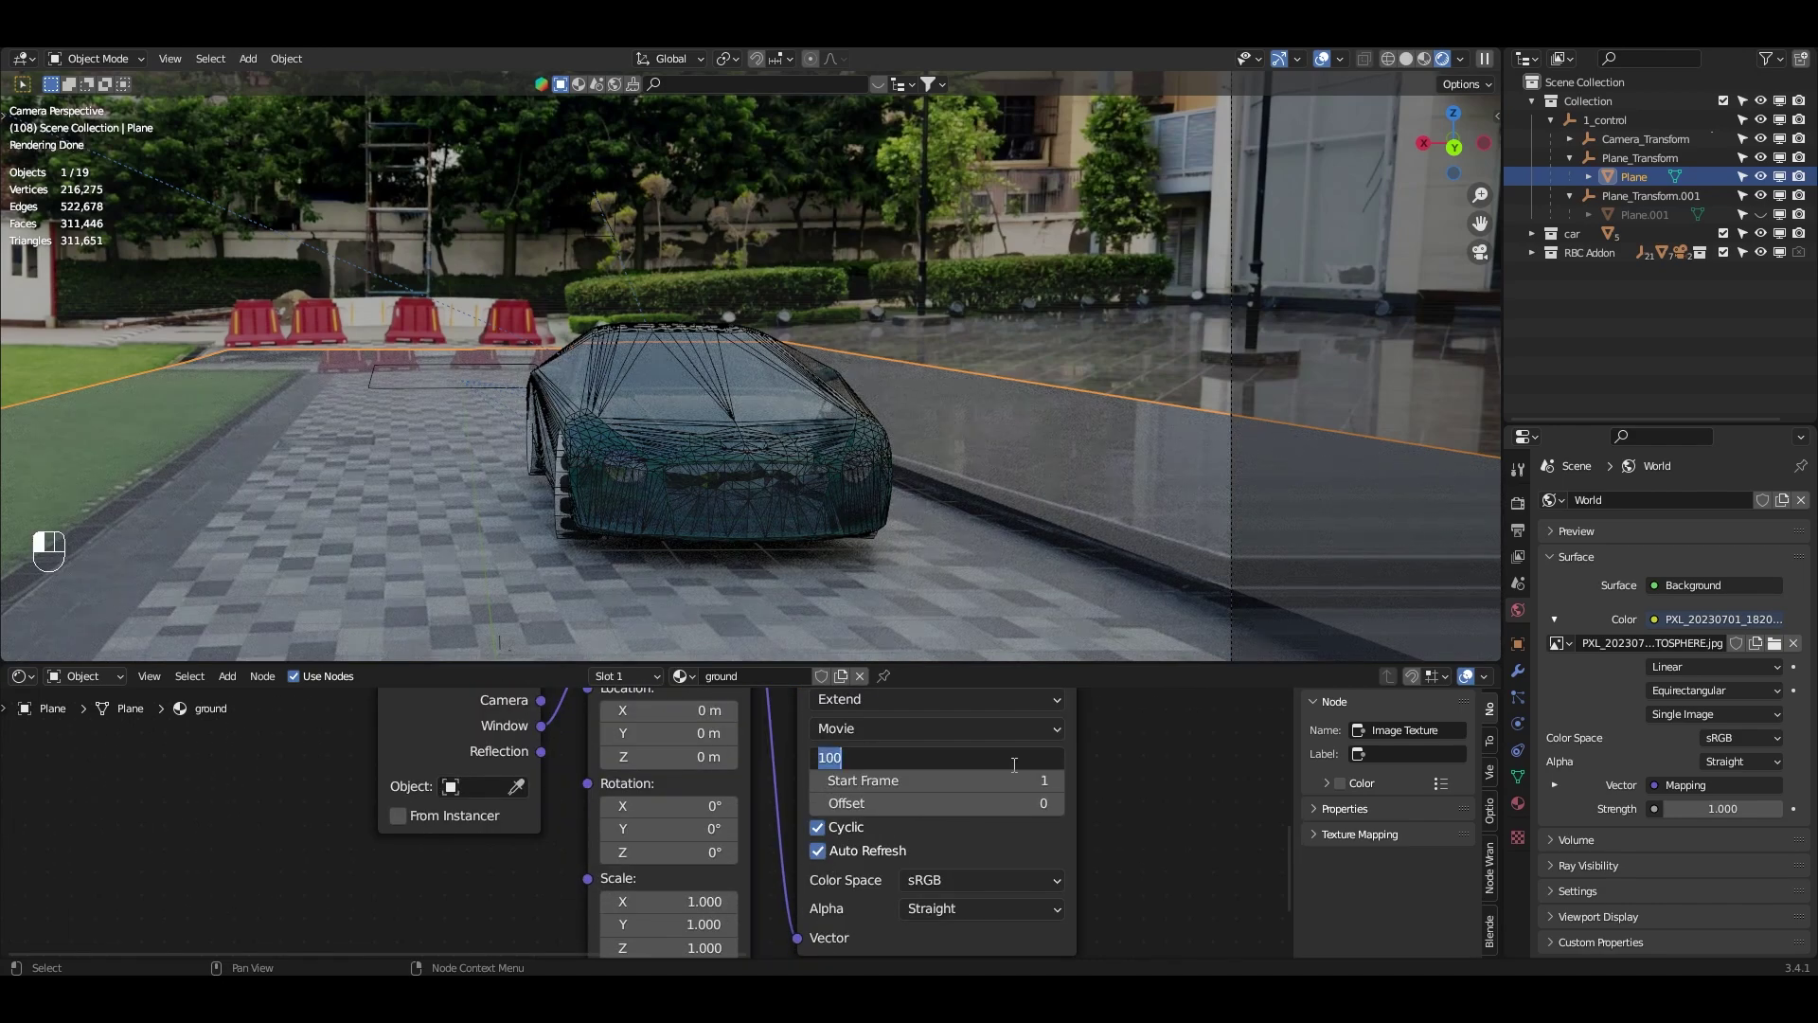
{"action": "left_click", "coordinate": [1197, 777]}
- Raise the ground material's Principled BSDF roughness to 0.614
{"action": "scroll", "coordinate": [1197, 776], "scroll_direction": "down", "scroll_amount": 4}
{"action": "scroll", "coordinate": [962, 508], "scroll_direction": "down", "scroll_amount": 4}
{"action": "middle_click_drag", "start_coordinate": [1269, 703], "coordinate": [987, 847]}
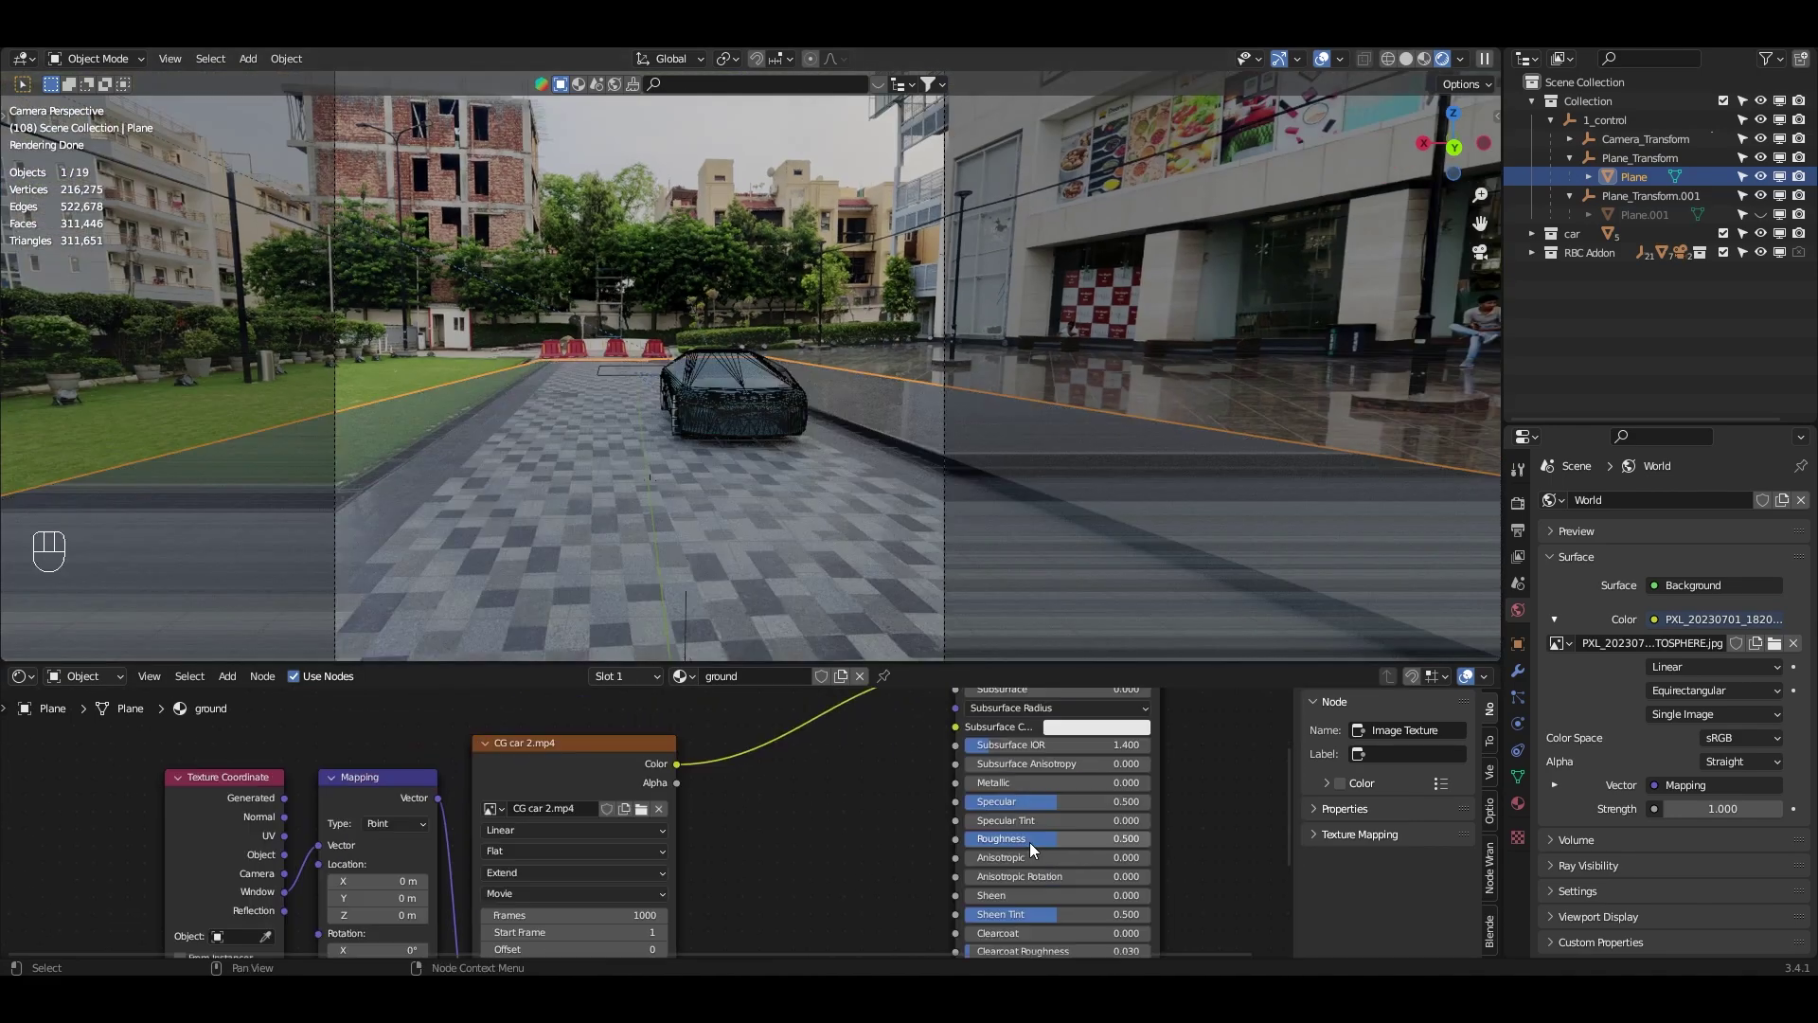
{"action": "left_click_drag", "start_coordinate": [1030, 843], "coordinate": [1078, 838]}
- Insert an RGB Curves node between the CG car 2.mp4 texture and the Base Color input
{"action": "middle_click_drag", "start_coordinate": [906, 783], "coordinate": [963, 904]}
{"action": "key", "text": "shift+a"}
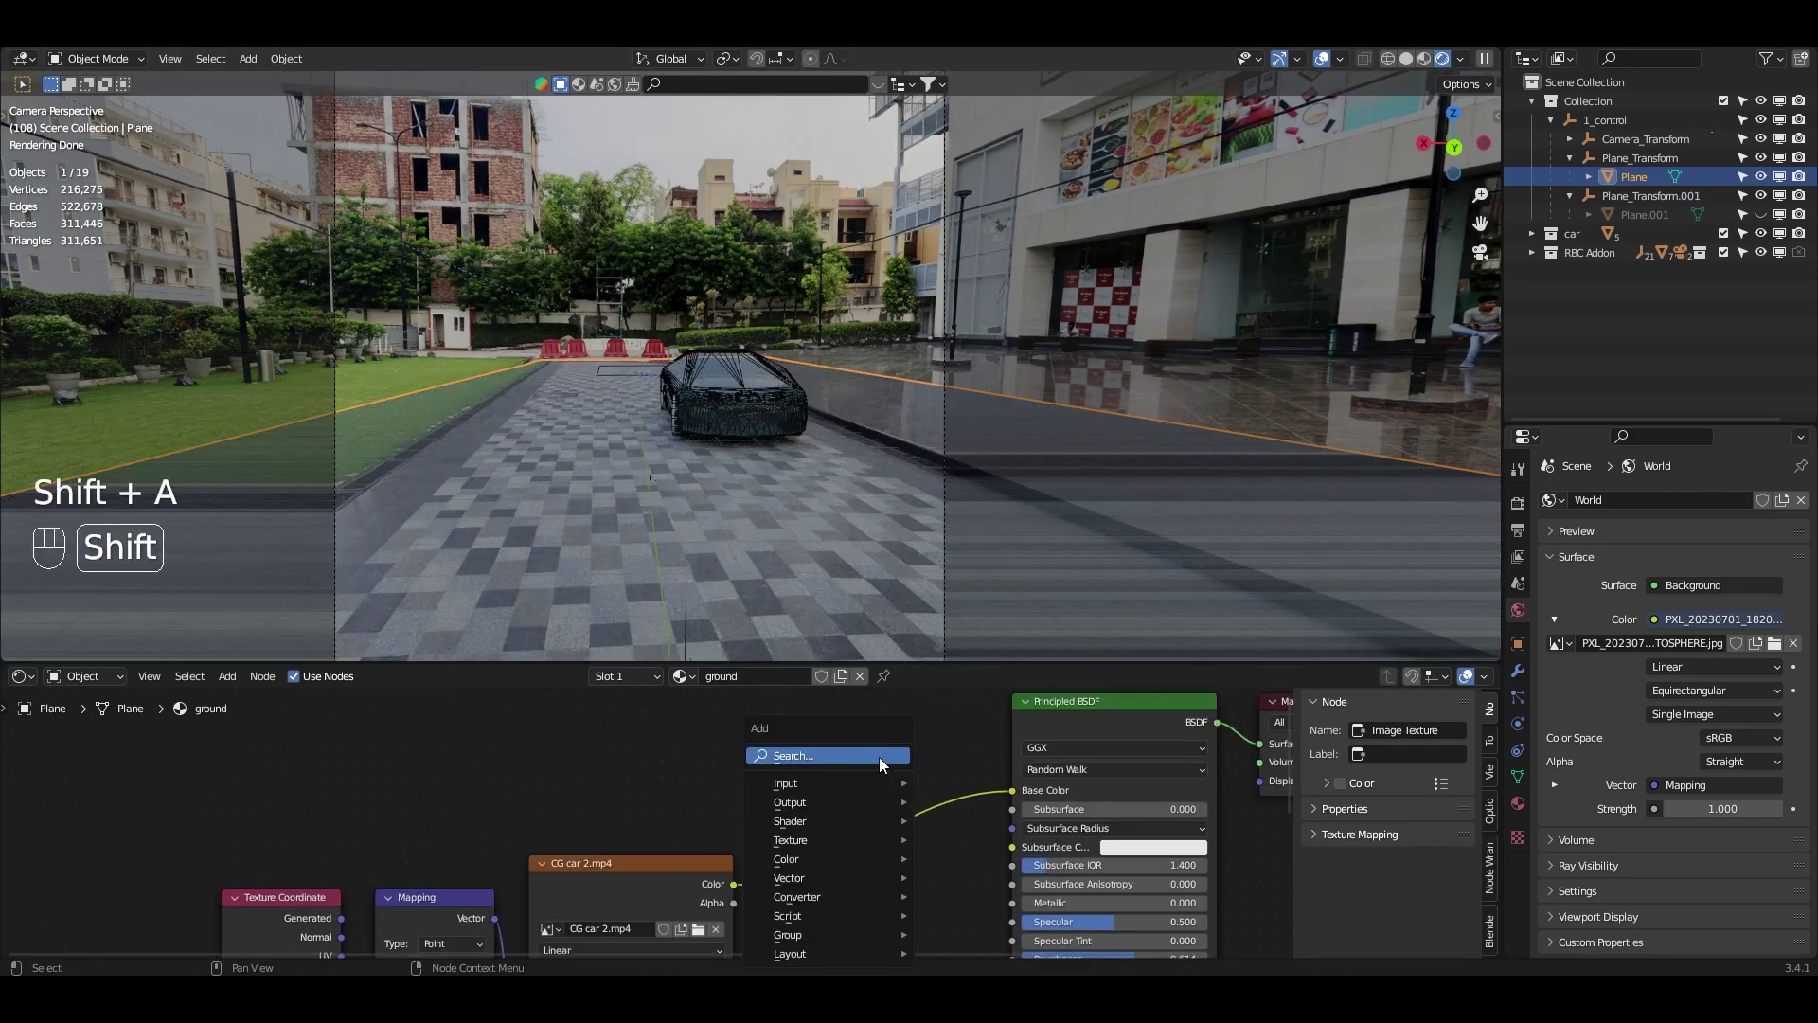
{"action": "left_click", "coordinate": [878, 757]}
{"action": "type", "text": "rgb"}
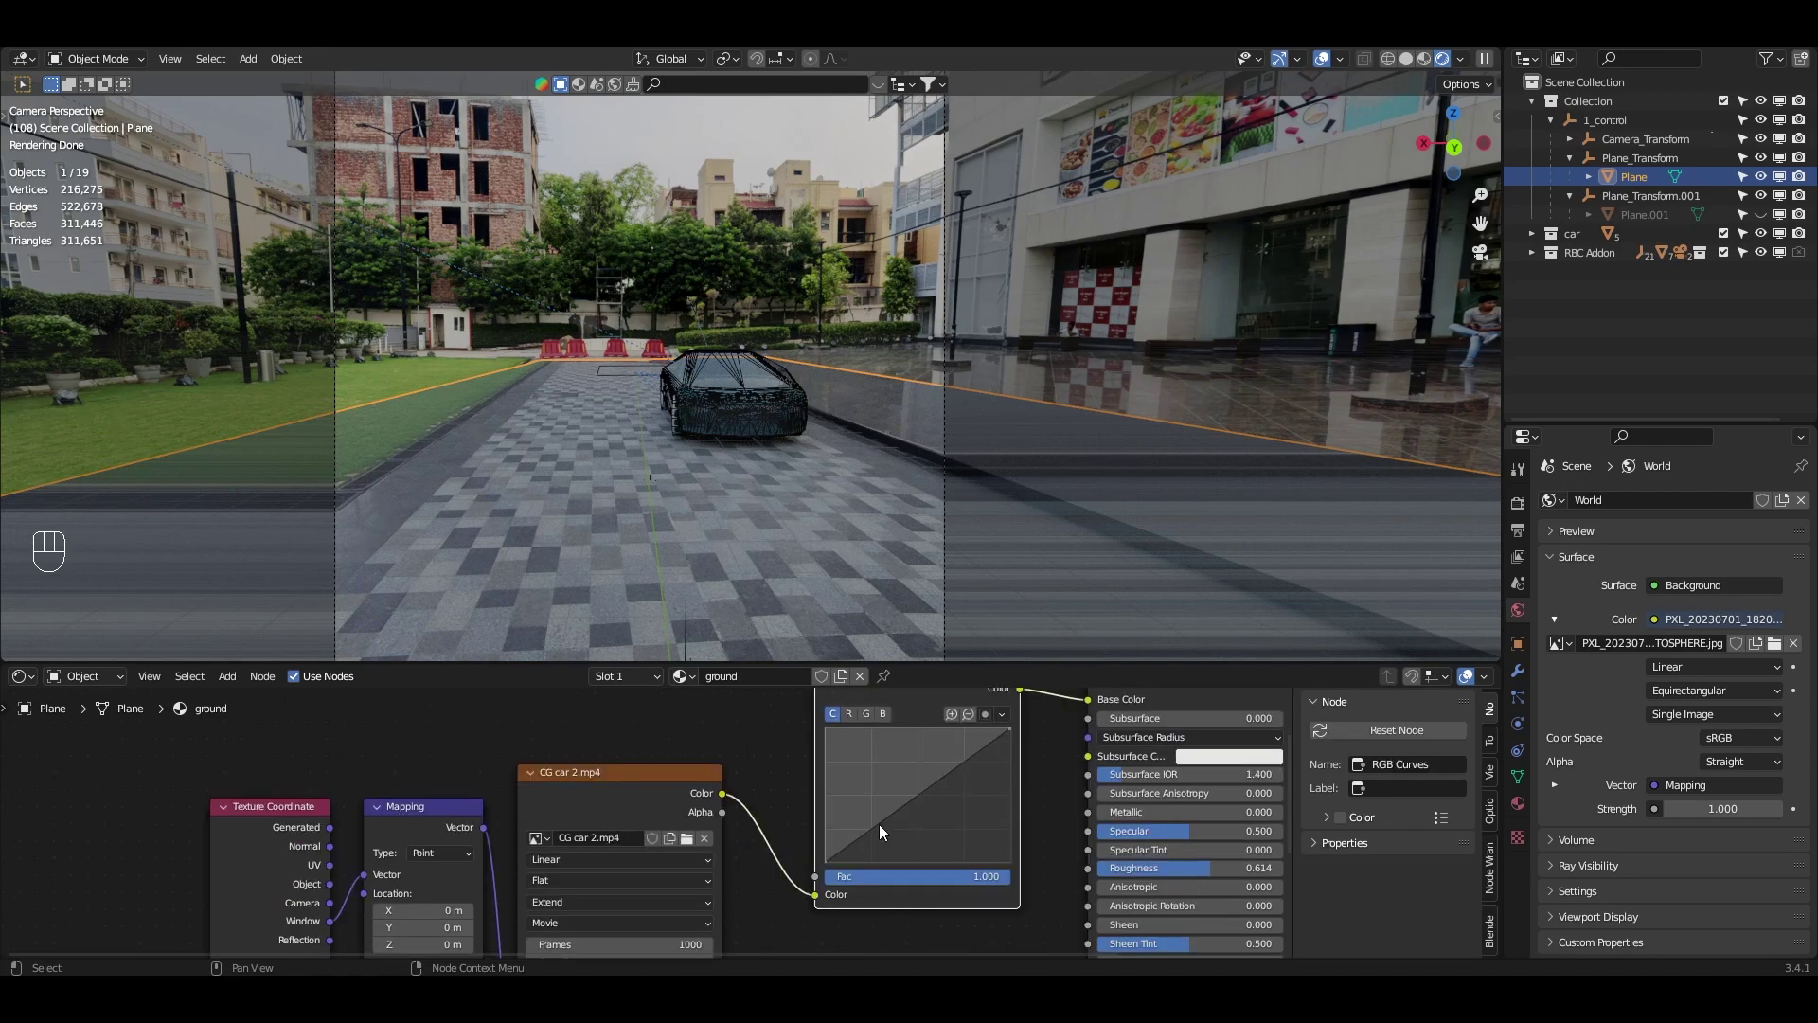
- Brighten the footage by raising the RGB curve through a point at about 0.227, 0.444, and set the ground's roughness to 0.9
{"action": "left_click_drag", "start_coordinate": [879, 824], "coordinate": [869, 812]}
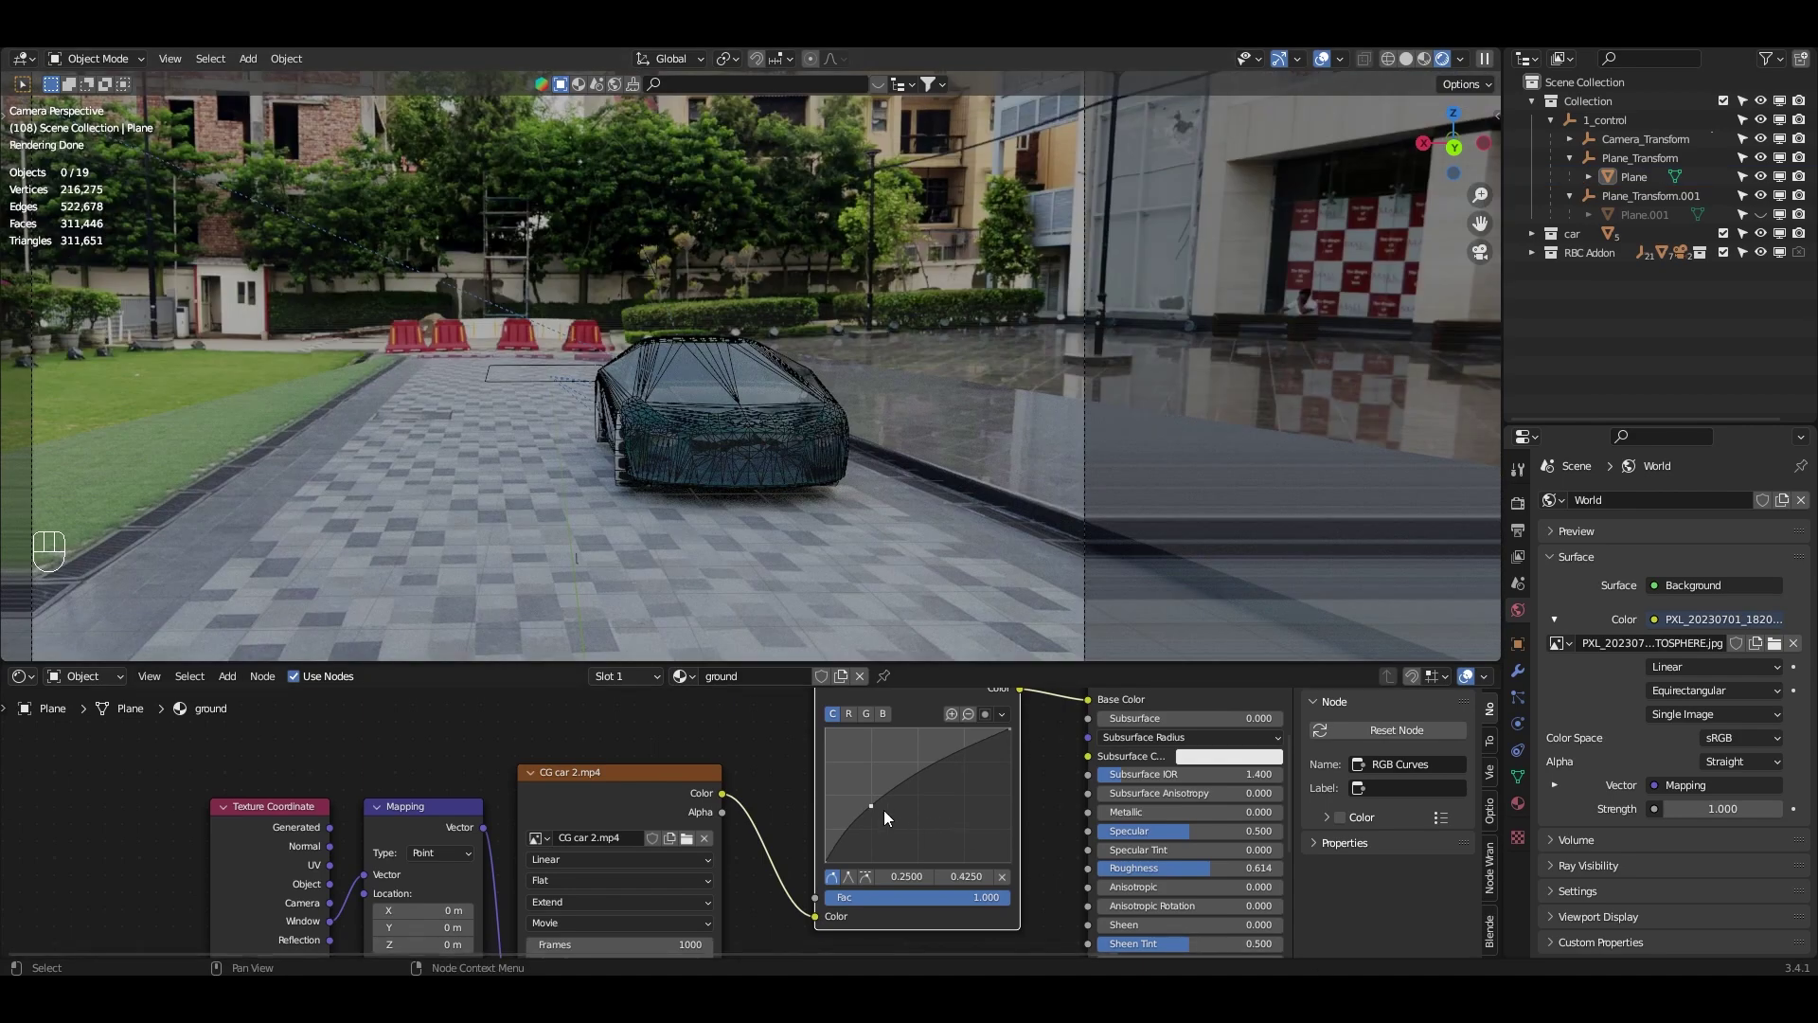
{"action": "left_click_drag", "start_coordinate": [871, 802], "coordinate": [856, 797]}
{"action": "left_click_drag", "start_coordinate": [1210, 867], "coordinate": [1274, 868]}
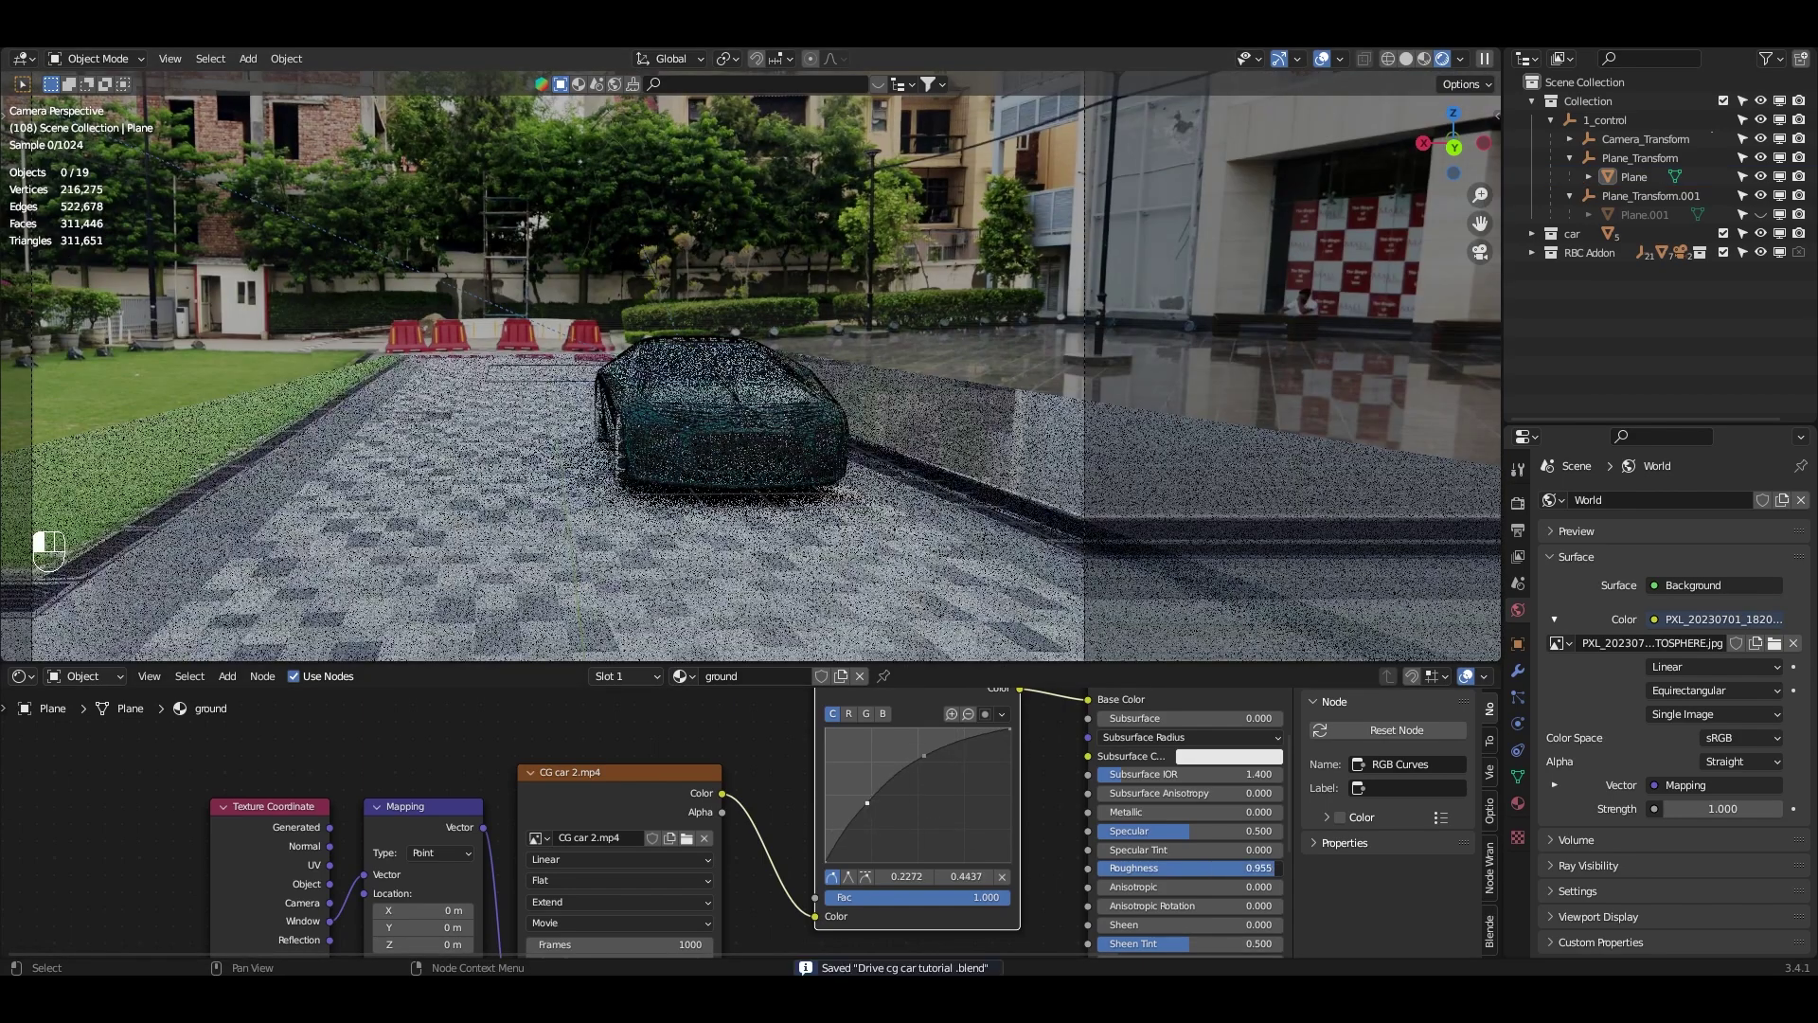
- Select the ground plane and make it a Shadow Catcher in its object visibility settings
{"action": "left_click", "coordinate": [814, 553]}
{"action": "scroll", "coordinate": [818, 531], "scroll_direction": "down", "scroll_amount": 4}
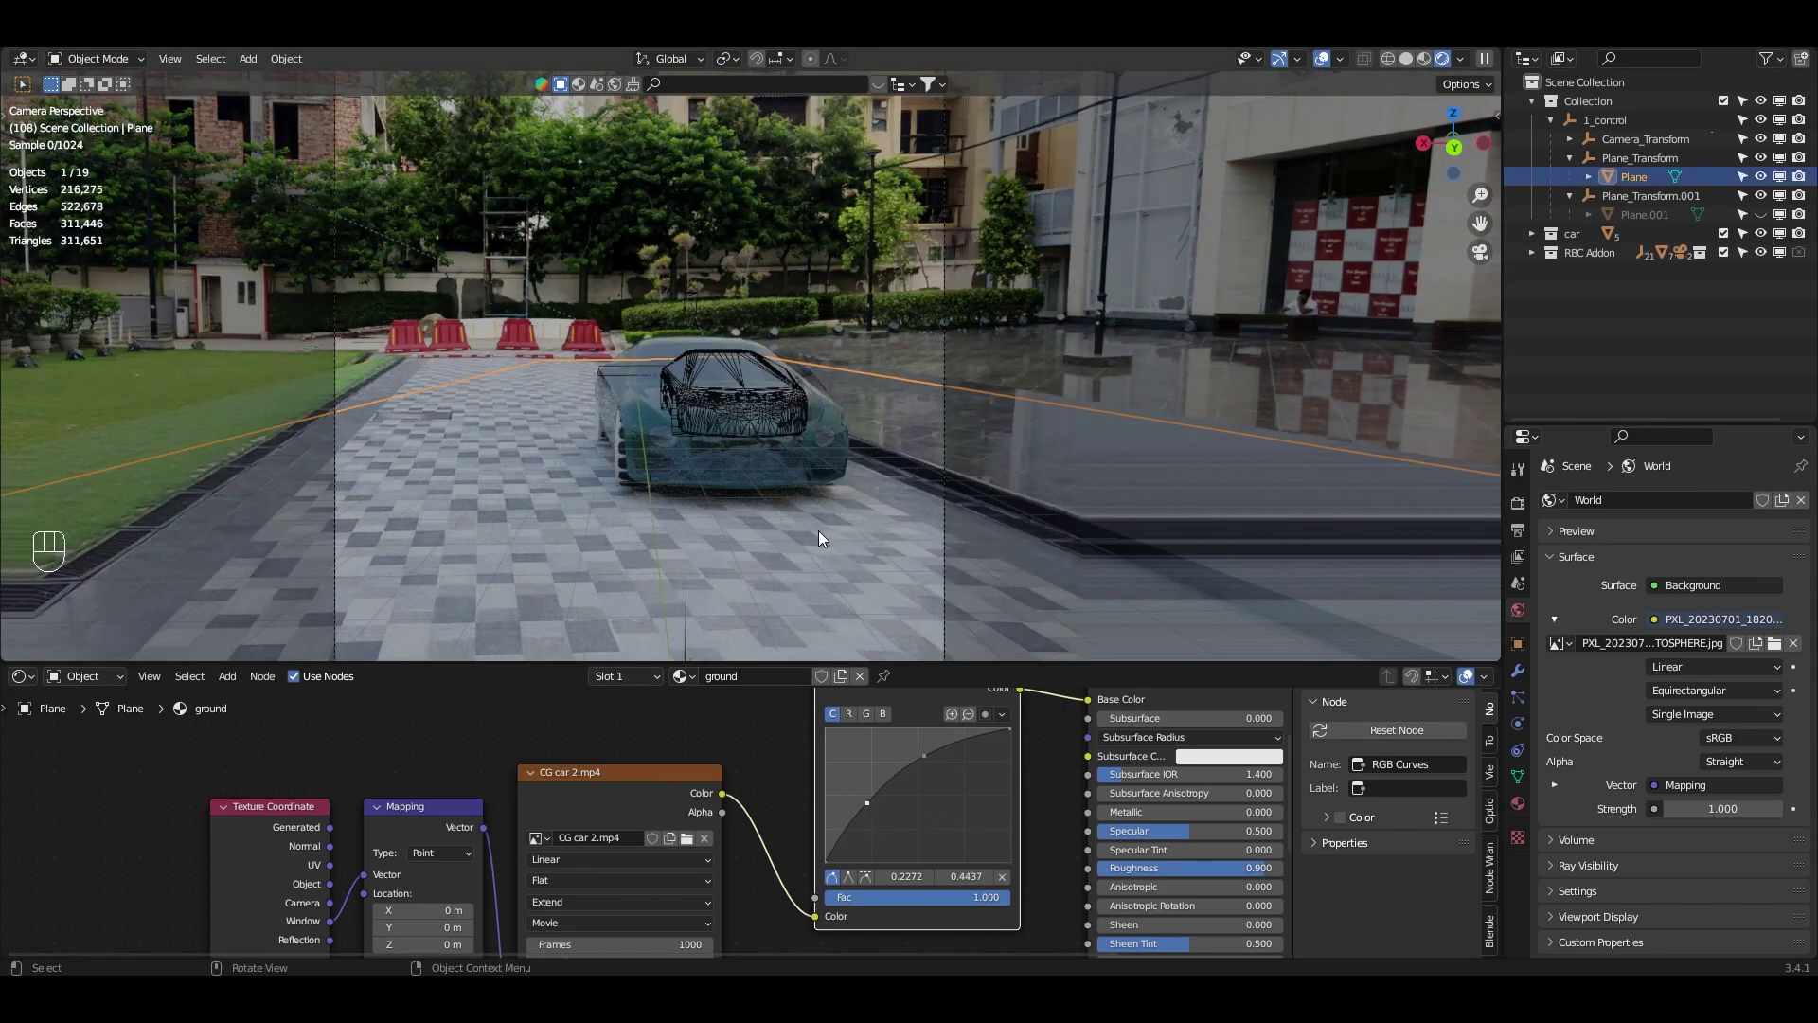
{"action": "left_click", "coordinate": [1516, 647]}
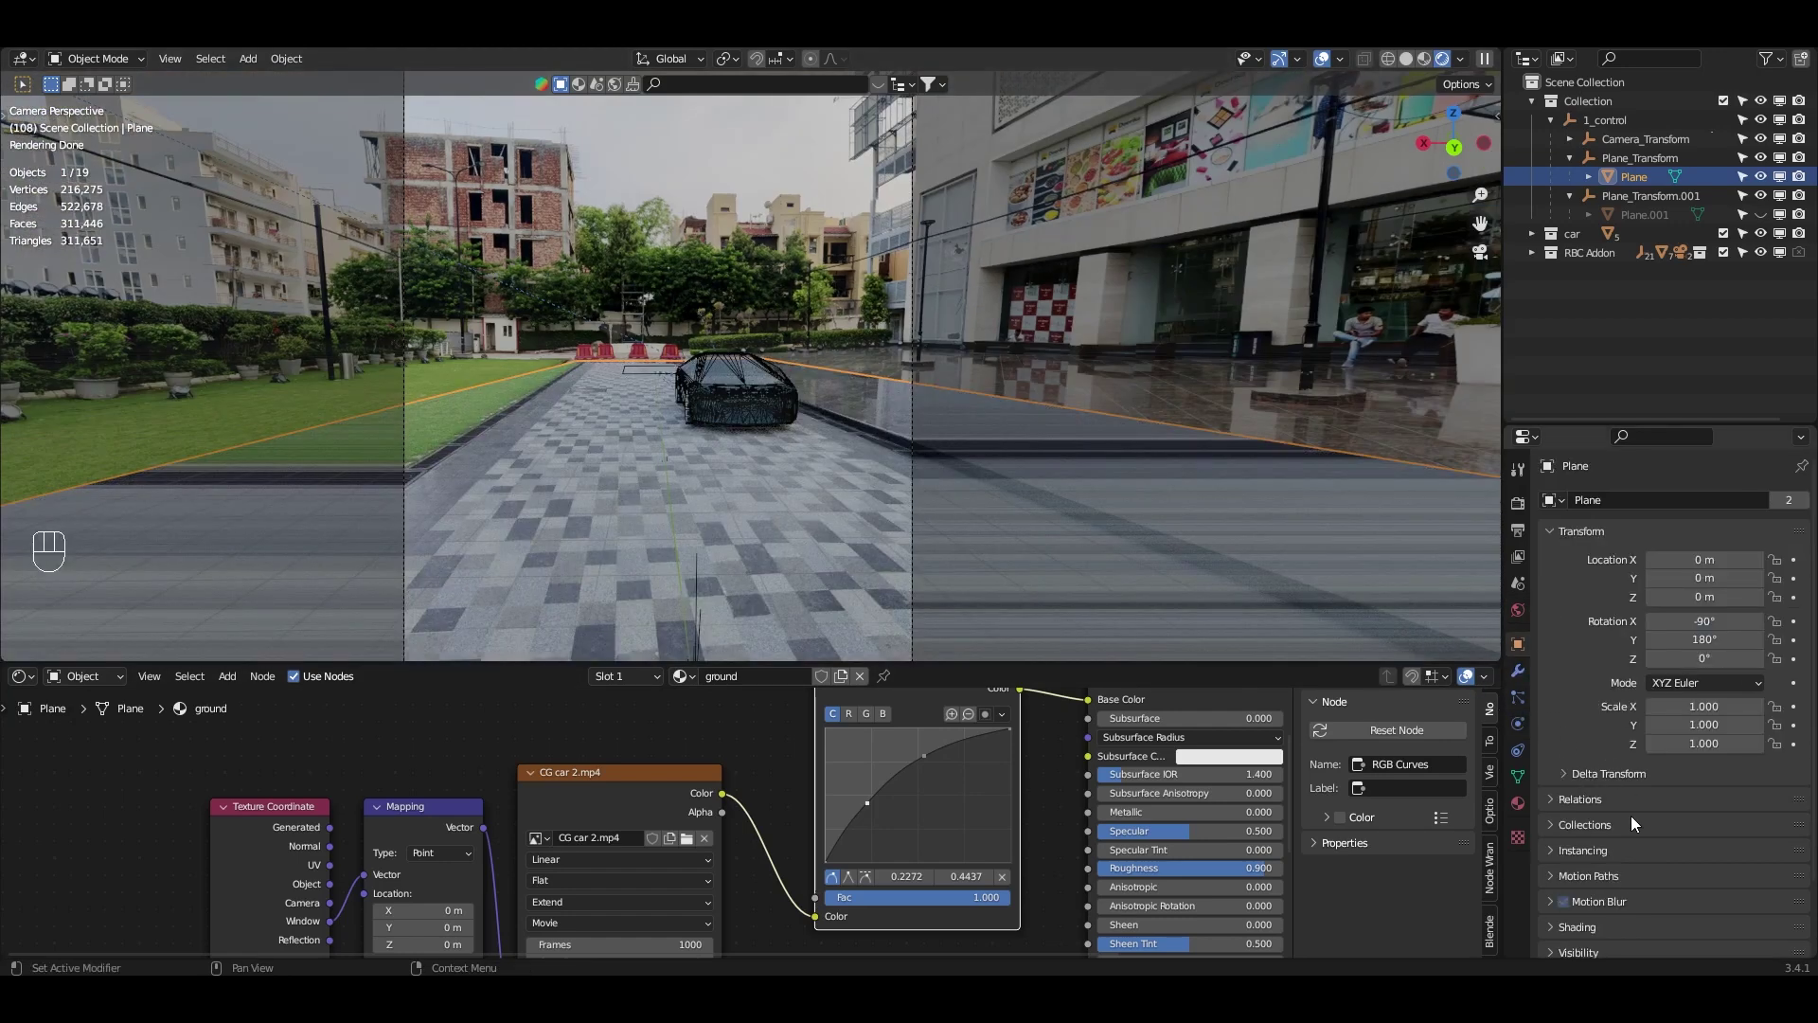
{"action": "scroll", "coordinate": [1600, 871], "scroll_direction": "down", "scroll_amount": 2}
{"action": "left_click", "coordinate": [1589, 869]}
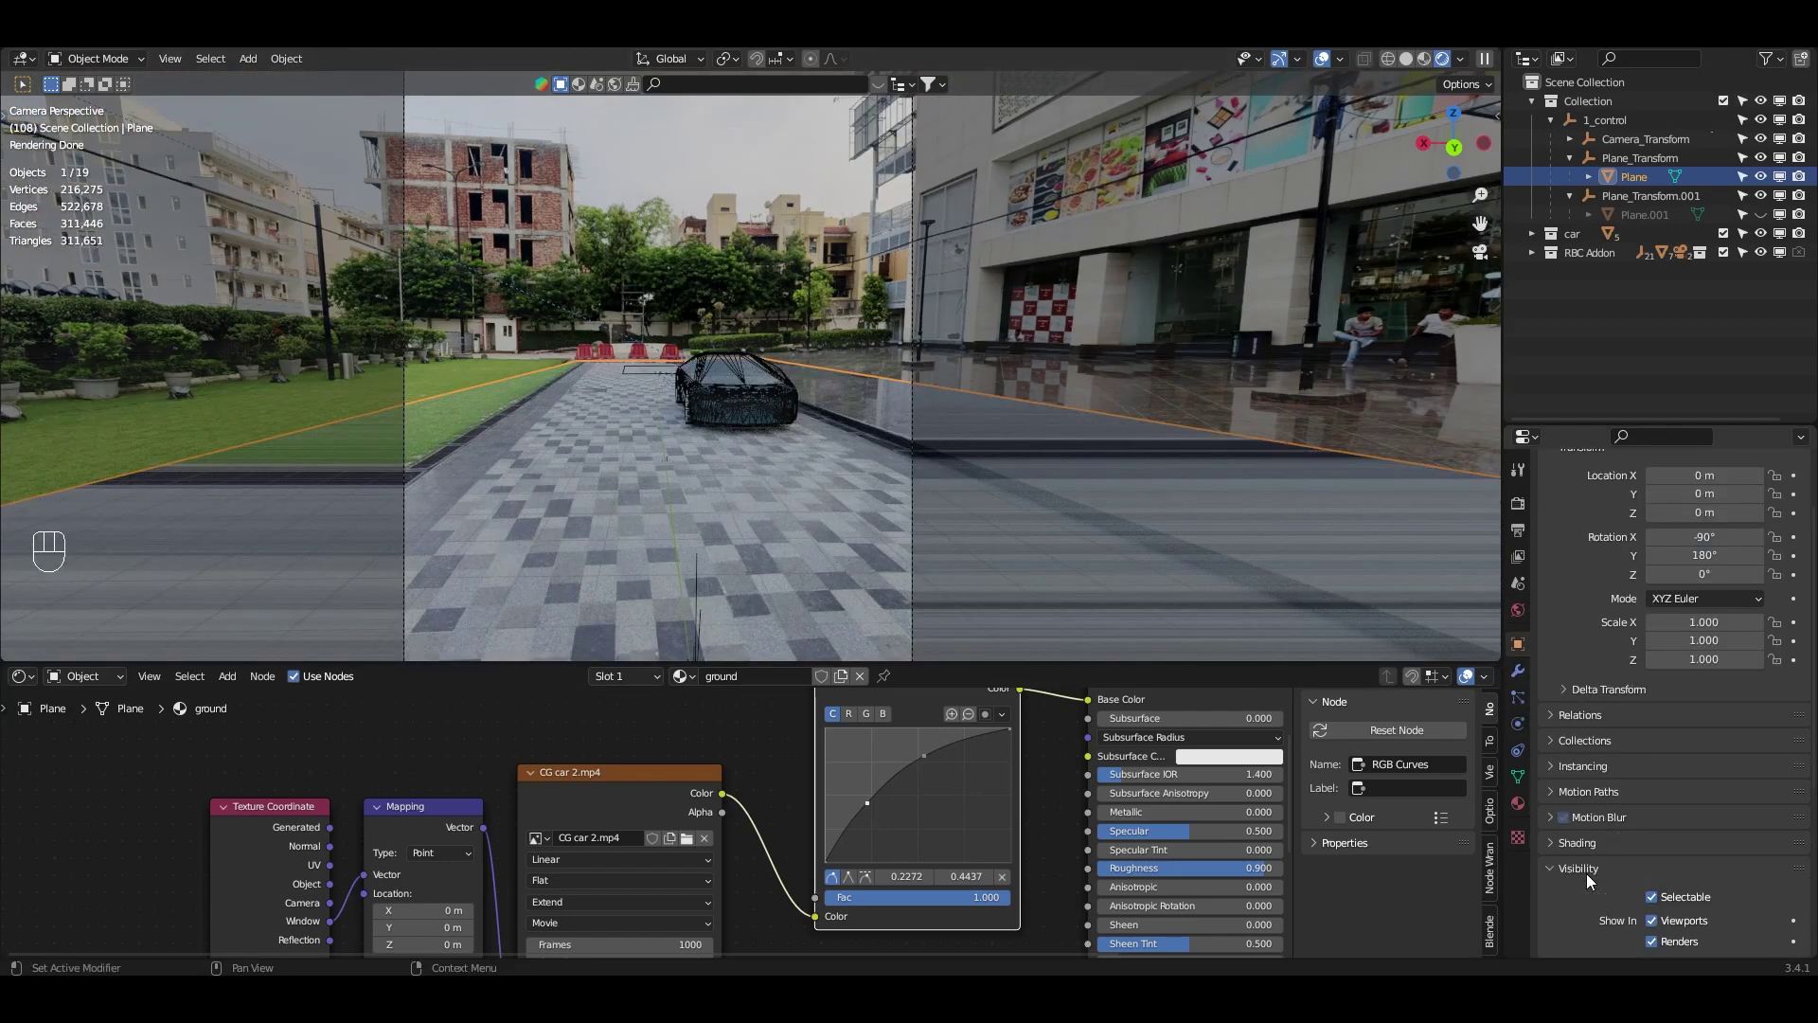
{"action": "scroll", "coordinate": [1609, 871], "scroll_direction": "down", "scroll_amount": 4}
{"action": "left_click", "coordinate": [1650, 814]}
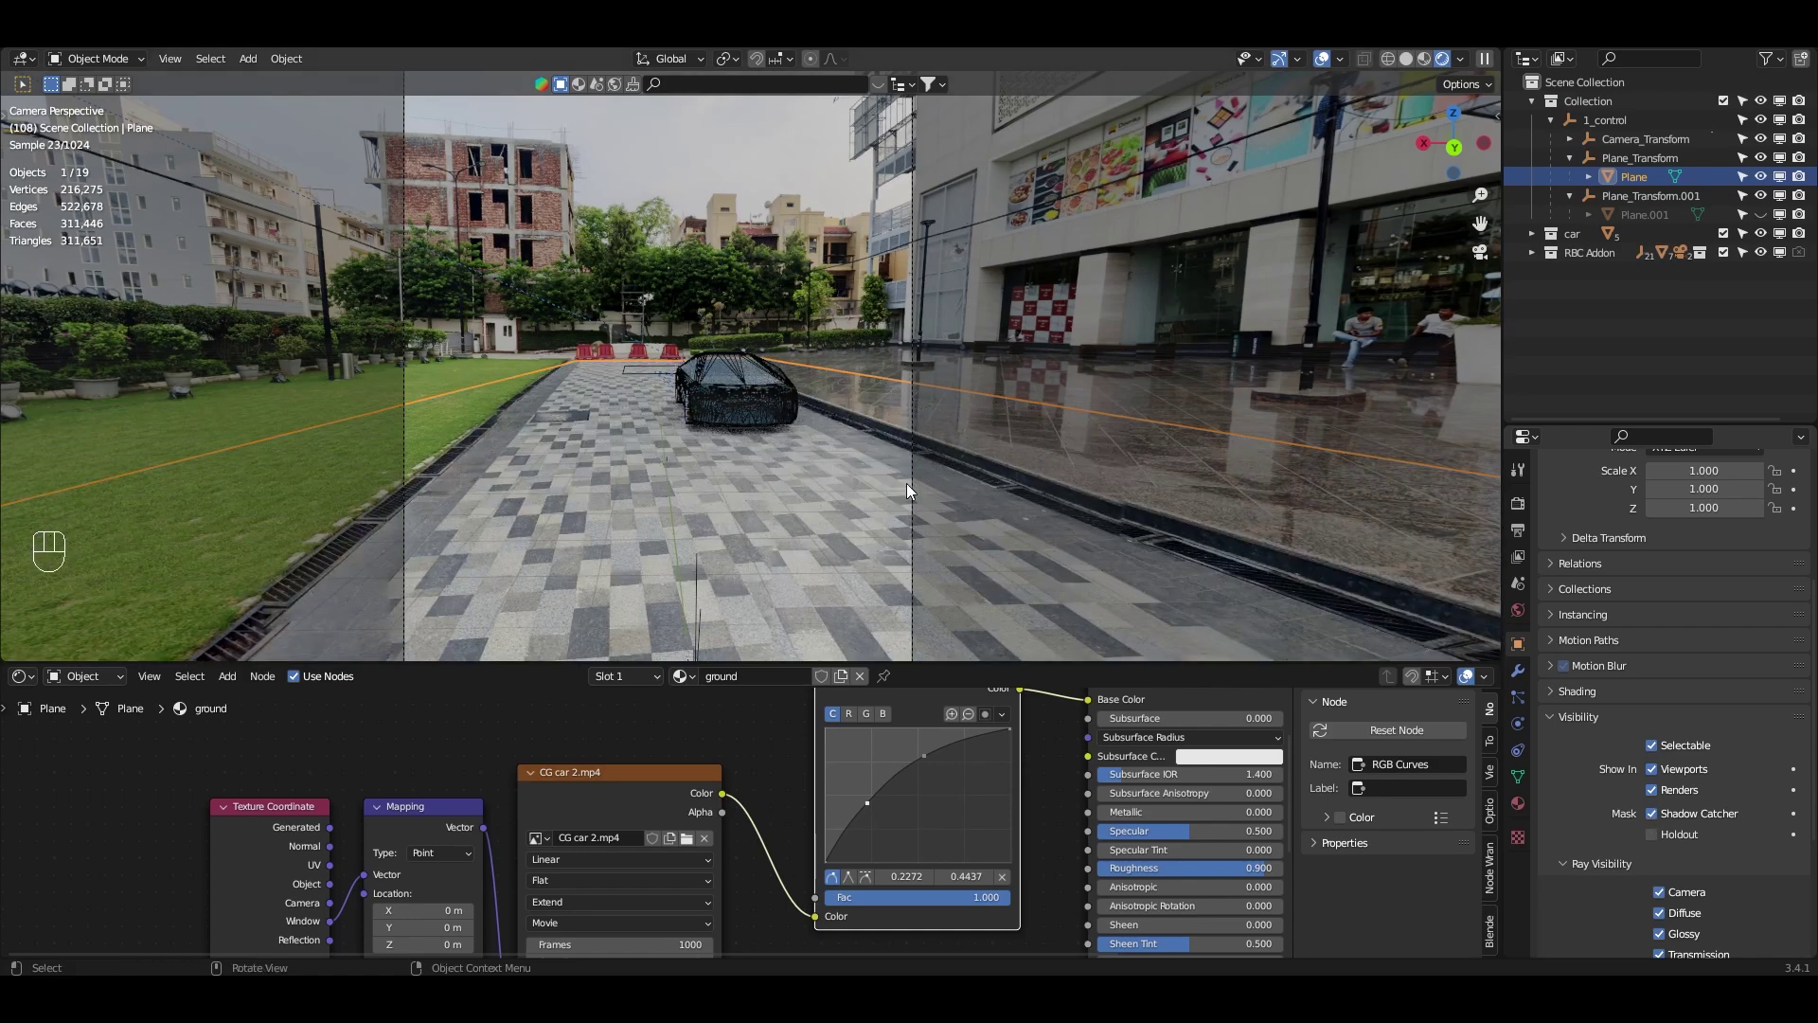
- Enable Render Region in the output format settings and save the file
{"action": "scroll", "coordinate": [903, 488], "scroll_direction": "up", "scroll_amount": 3}
{"action": "left_click", "coordinate": [1517, 532]}
{"action": "scroll", "coordinate": [1609, 540], "scroll_direction": "up", "scroll_amount": 1}
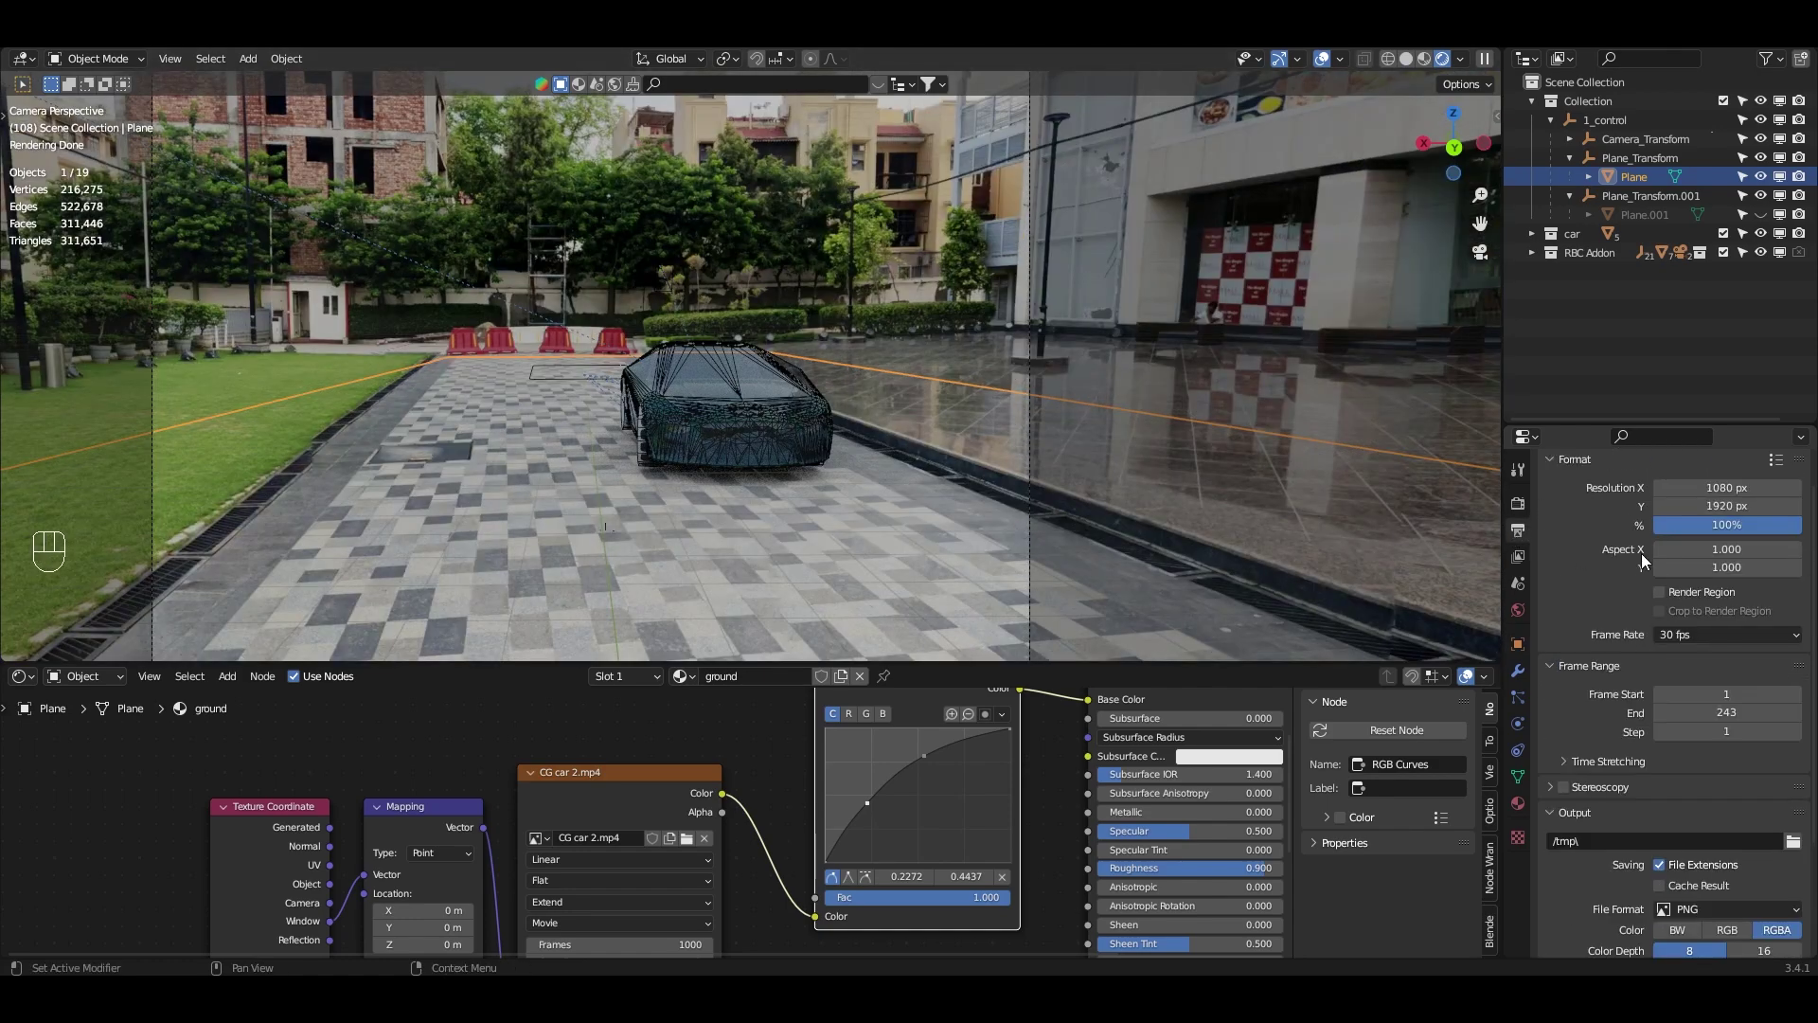
{"action": "left_click", "coordinate": [1659, 591]}
{"action": "scroll", "coordinate": [740, 507], "scroll_direction": "down", "scroll_amount": 3}
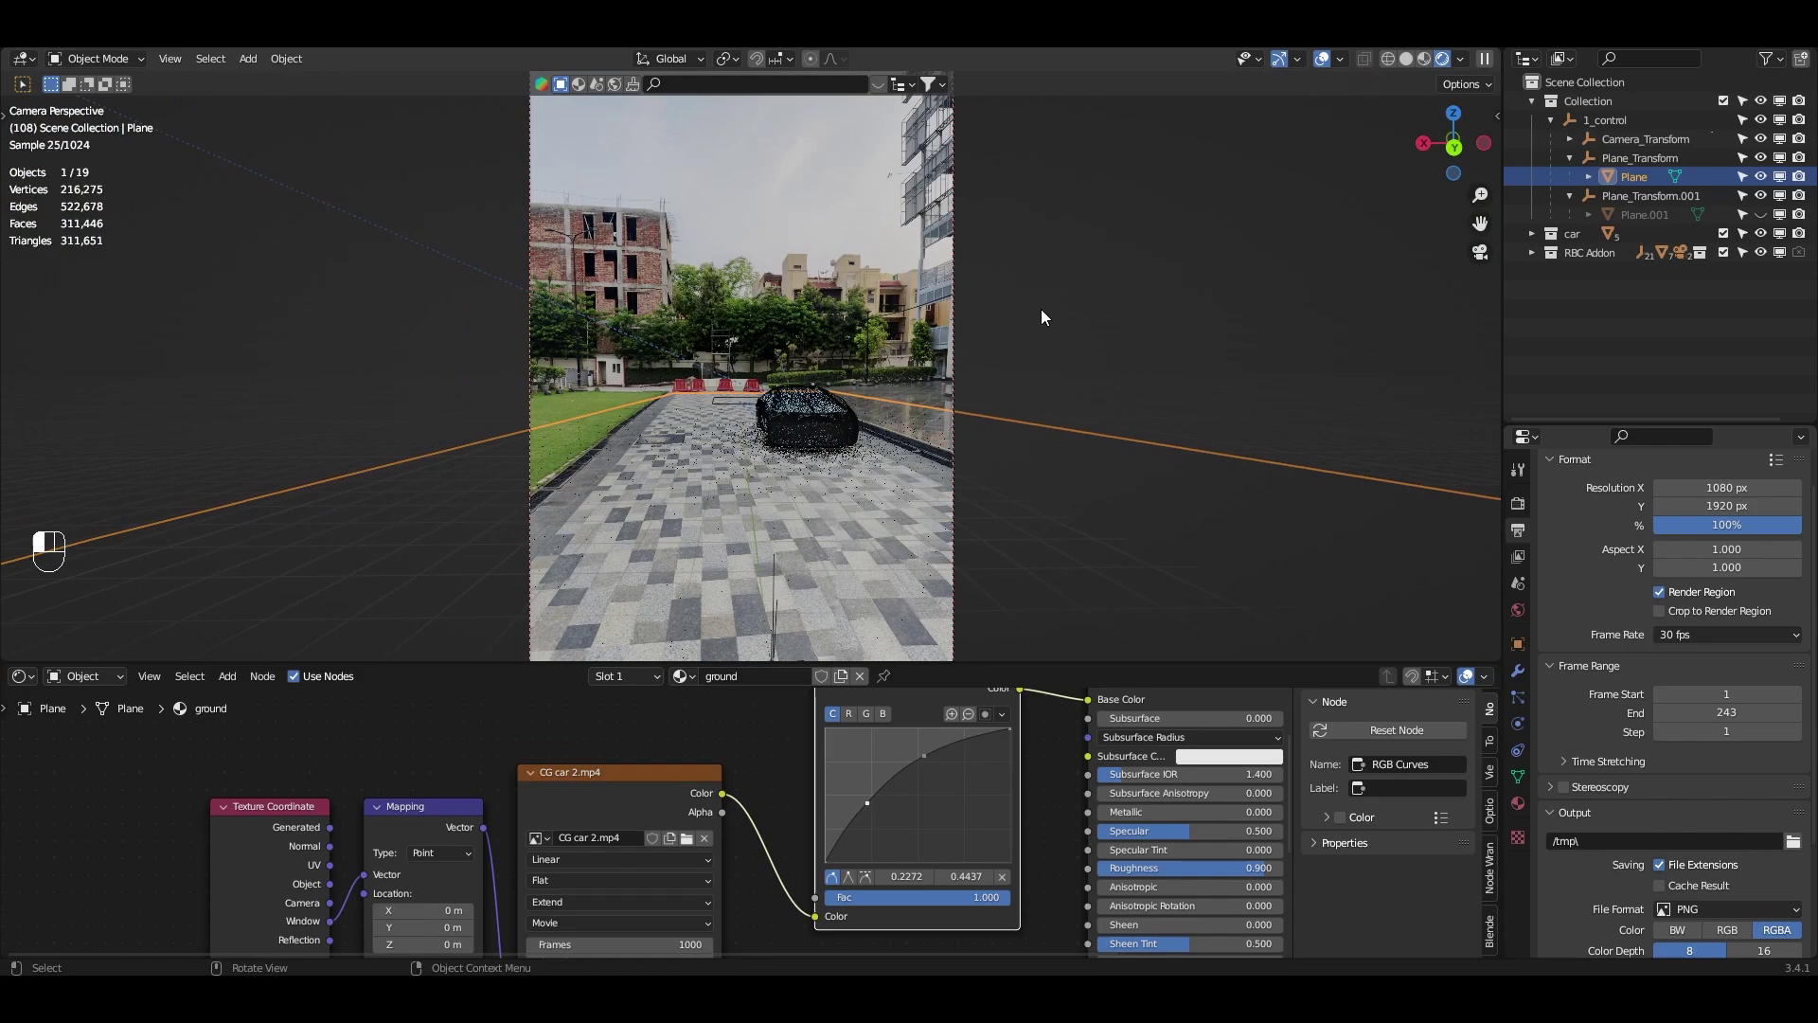
{"action": "left_click", "coordinate": [1041, 311]}
{"action": "key", "text": "ctrl+s"}
- Expand the RBC Addon collection's rig, widen the outliner and hide the 2347.Body.1.BR0_Wheel.RB rigid body mesh
{"action": "scroll", "coordinate": [870, 463], "scroll_direction": "up", "scroll_amount": 2}
{"action": "middle_click_drag", "start_coordinate": [894, 373], "coordinate": [702, 419]}
{"action": "scroll", "coordinate": [569, 402], "scroll_direction": "up", "scroll_amount": 2}
{"action": "middle_click_drag", "start_coordinate": [481, 395], "coordinate": [790, 379], "text": "shift"}
{"action": "left_click", "coordinate": [790, 377]}
{"action": "left_click", "coordinate": [1534, 252]}
{"action": "scroll", "coordinate": [1649, 343], "scroll_direction": "down", "scroll_amount": 5}
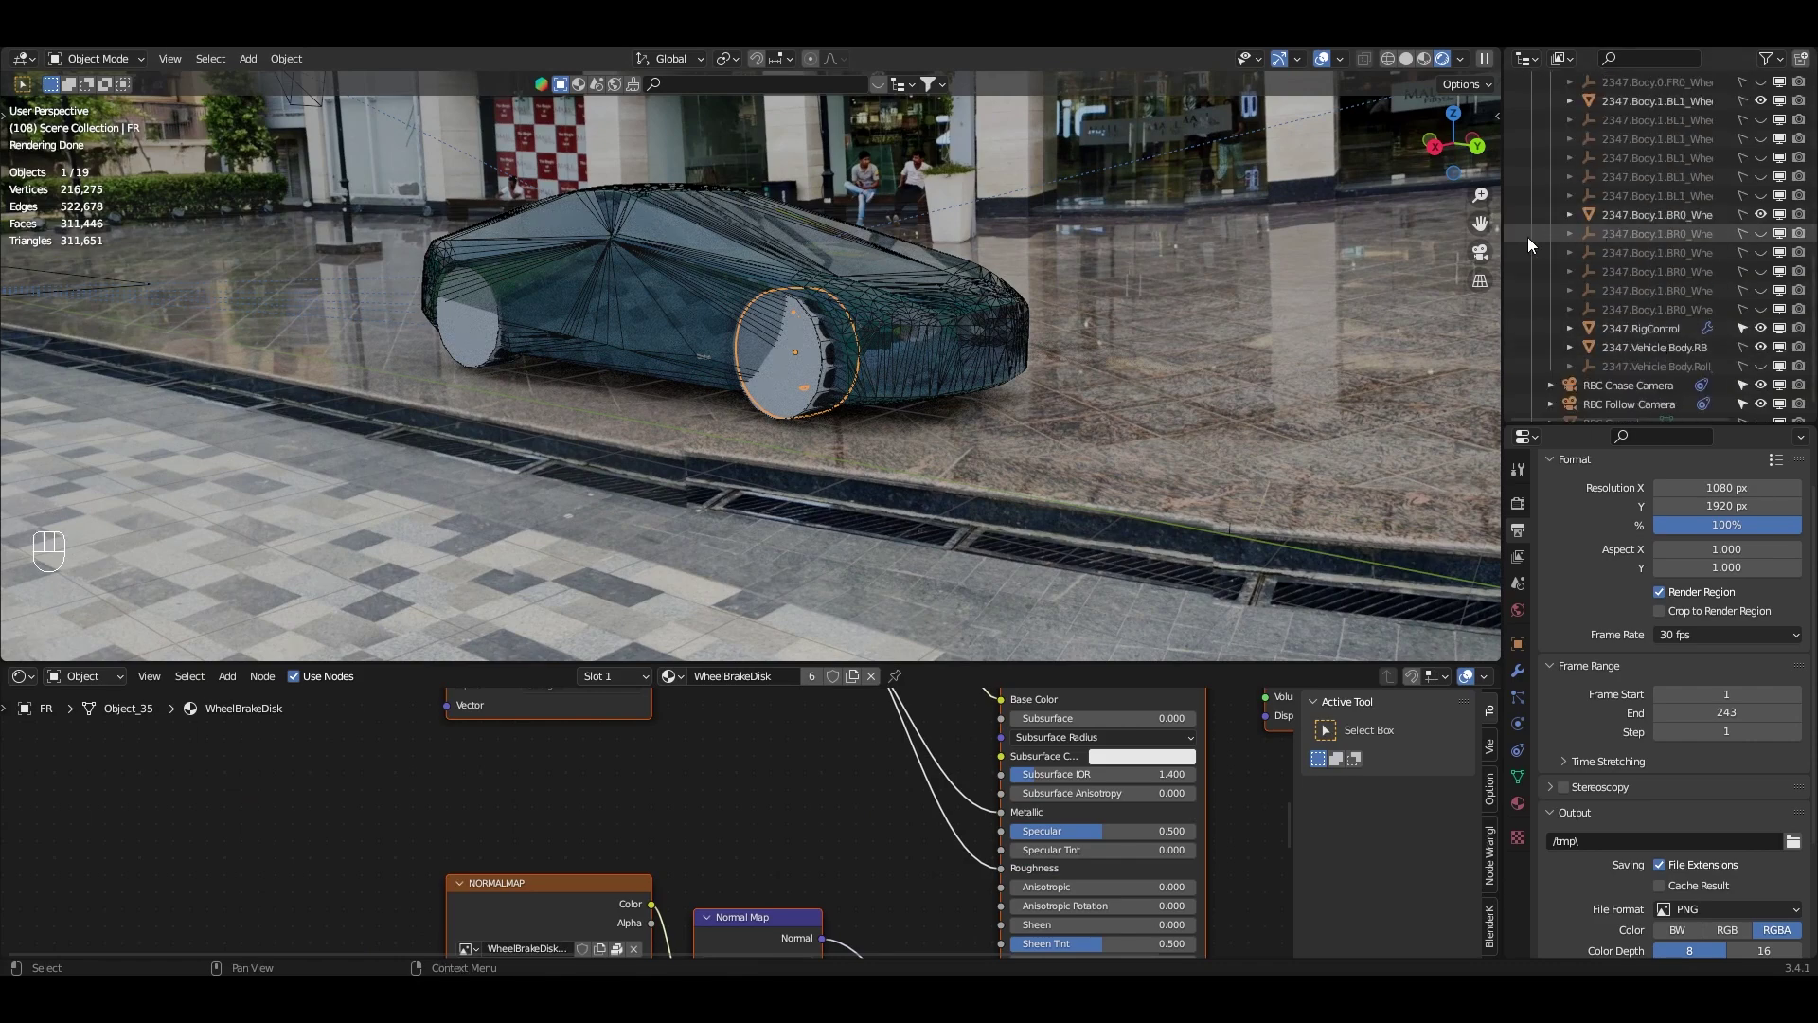
{"action": "left_click_drag", "start_coordinate": [1500, 236], "coordinate": [1419, 233]}
{"action": "left_click", "coordinate": [1760, 214]}
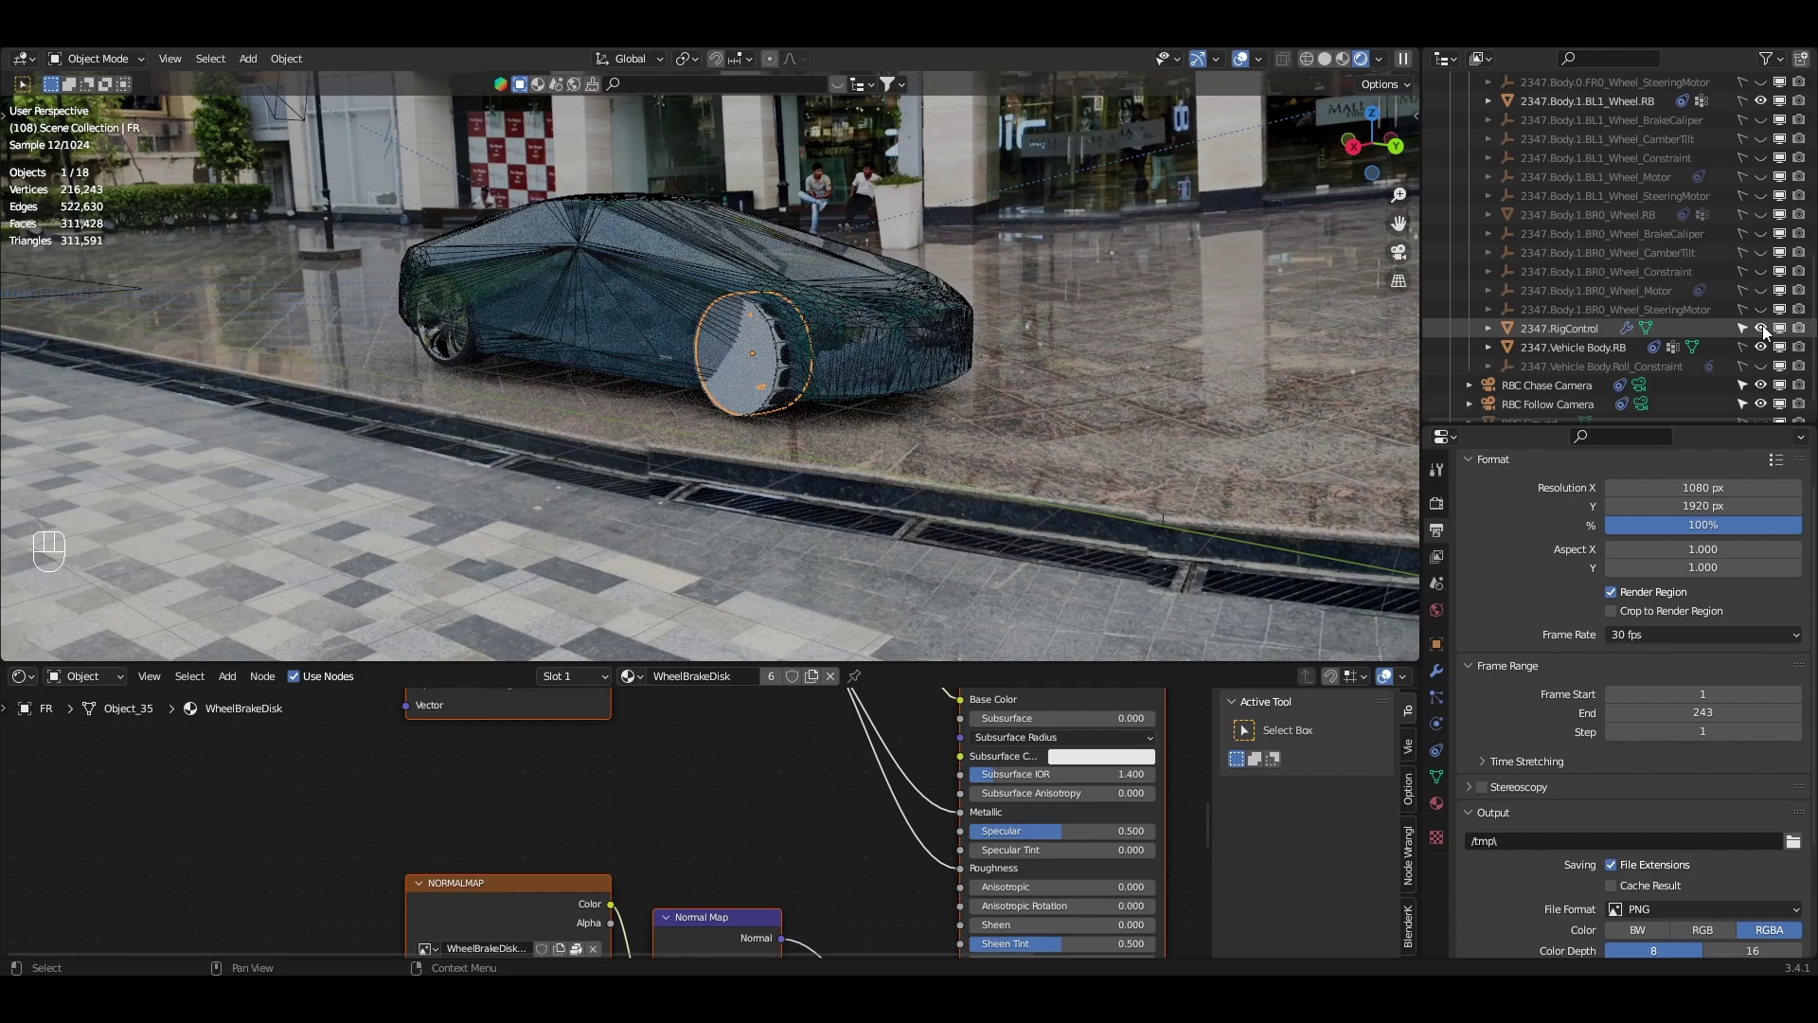
- Hide the rig's vehicle body and remaining wheel rigid body meshes, and return to the camera view
{"action": "left_click", "coordinate": [1761, 346]}
{"action": "scroll", "coordinate": [1748, 190], "scroll_direction": "up", "scroll_amount": 4}
{"action": "left_click", "coordinate": [1758, 139]}
{"action": "key", "text": "Home"}
{"action": "middle_click_drag", "start_coordinate": [1213, 269], "coordinate": [1231, 313]}
{"action": "left_click", "coordinate": [1399, 252]}
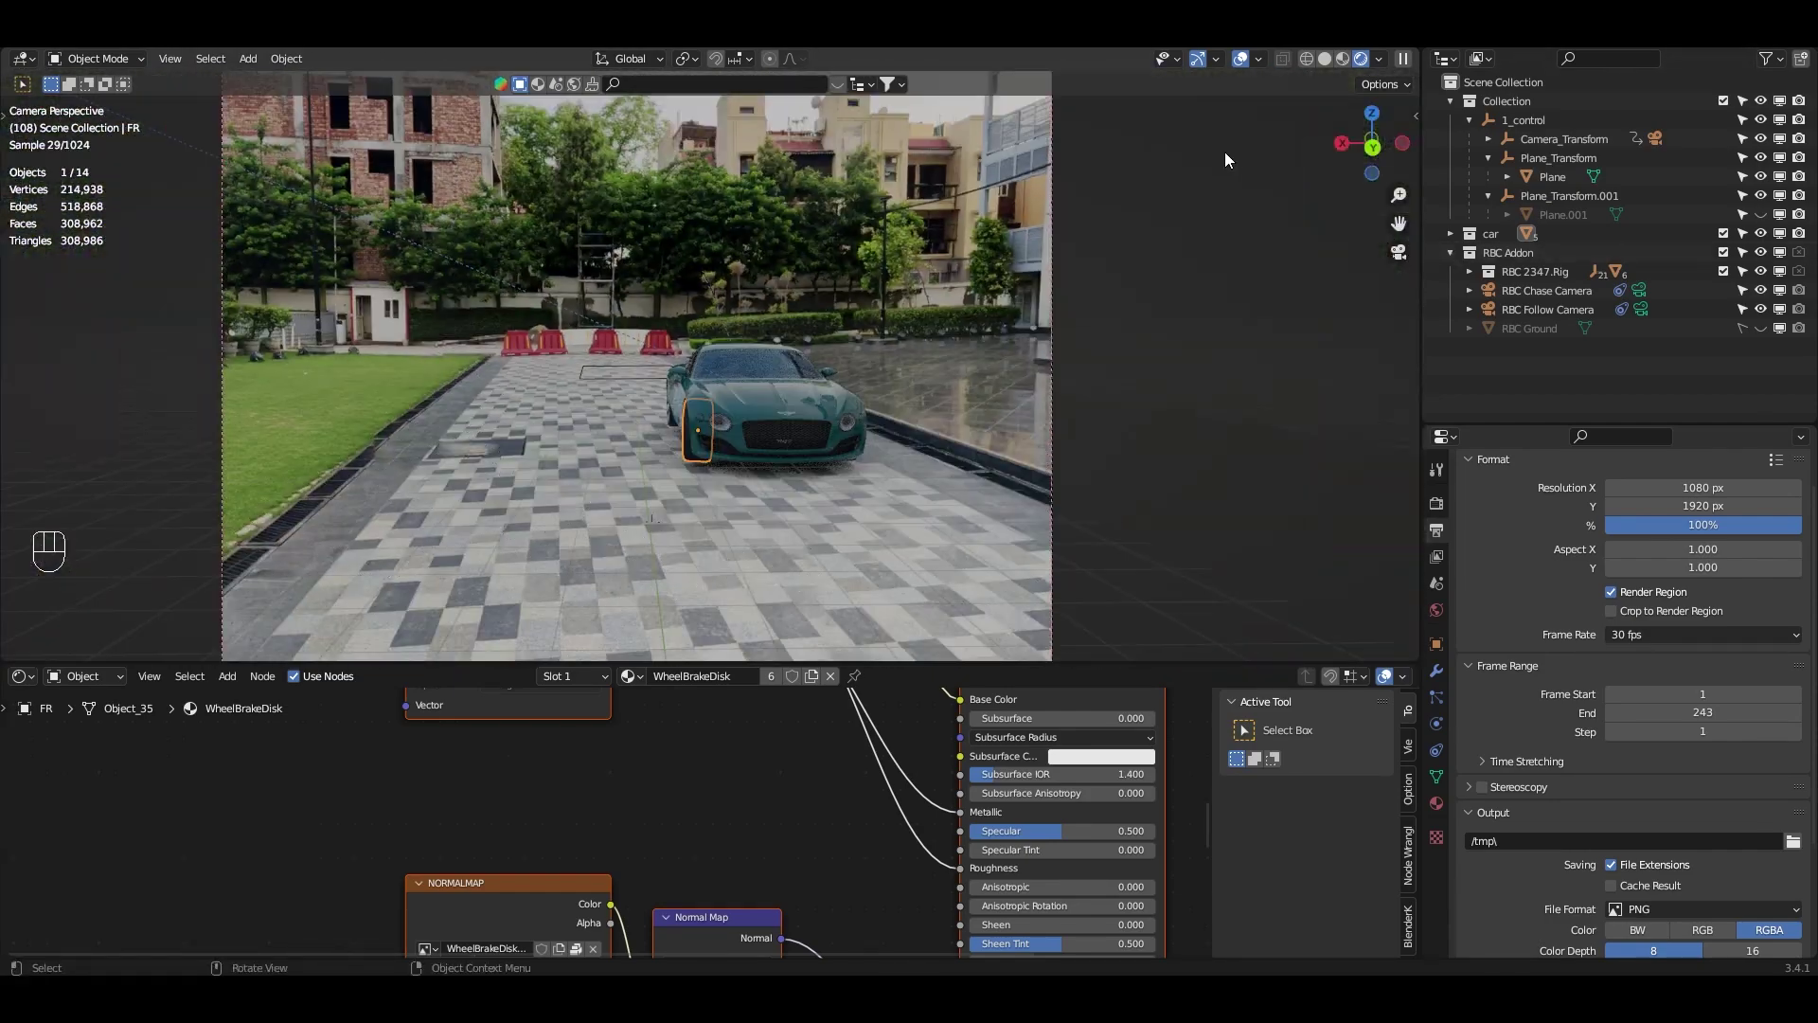
- View the car from a low side angle in solid shading and unhide the RBC Ground object
{"action": "left_click", "coordinate": [1324, 58]}
{"action": "mouse_move", "coordinate": [883, 350]}
{"action": "middle_mouse_down"}
{"action": "mouse_move", "coordinate": [1007, 354]}
{"action": "mouse_move", "coordinate": [1055, 316]}
{"action": "mouse_move", "coordinate": [1179, 338]}
{"action": "mouse_move", "coordinate": [907, 394]}
{"action": "middle_mouse_up"}
{"action": "scroll", "coordinate": [1048, 318], "scroll_direction": "up", "scroll_amount": 2}
{"action": "left_click", "coordinate": [907, 393]}
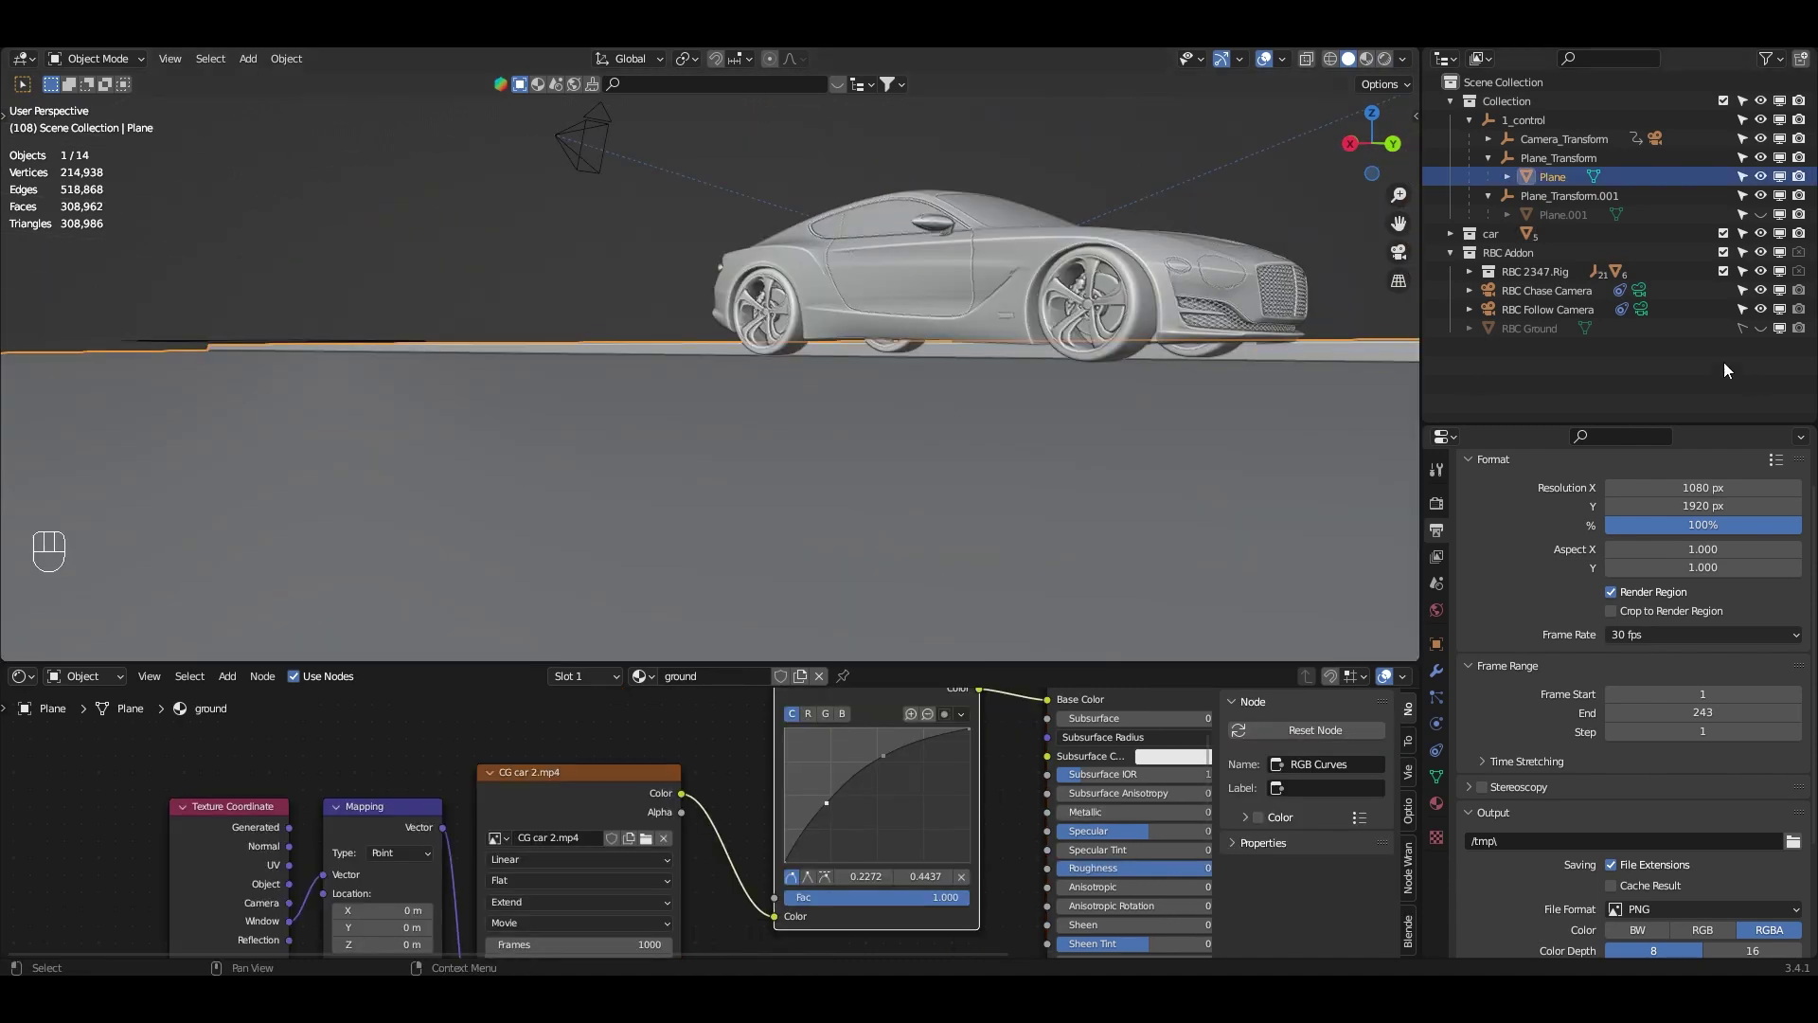
{"action": "left_click", "coordinate": [1467, 273]}
{"action": "scroll", "coordinate": [1528, 362], "scroll_direction": "down", "scroll_amount": 10}
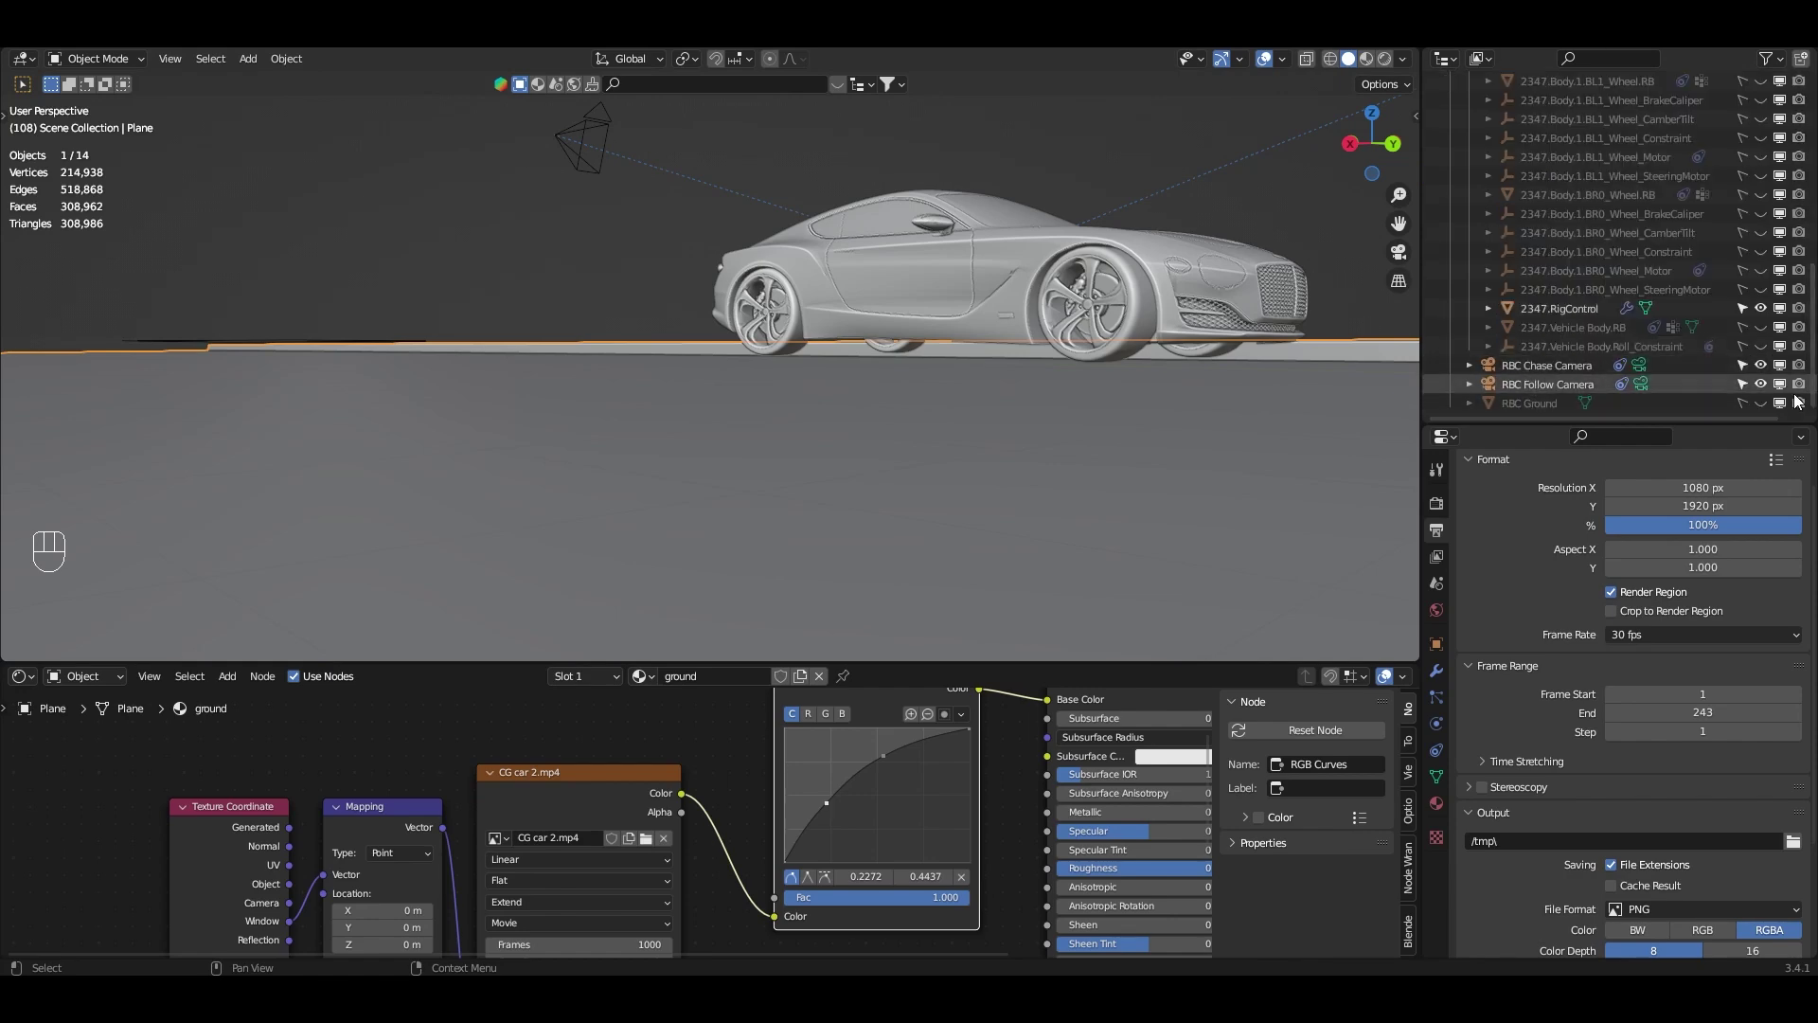
{"action": "left_click_drag", "start_coordinate": [1679, 559], "coordinate": [1695, 558]}
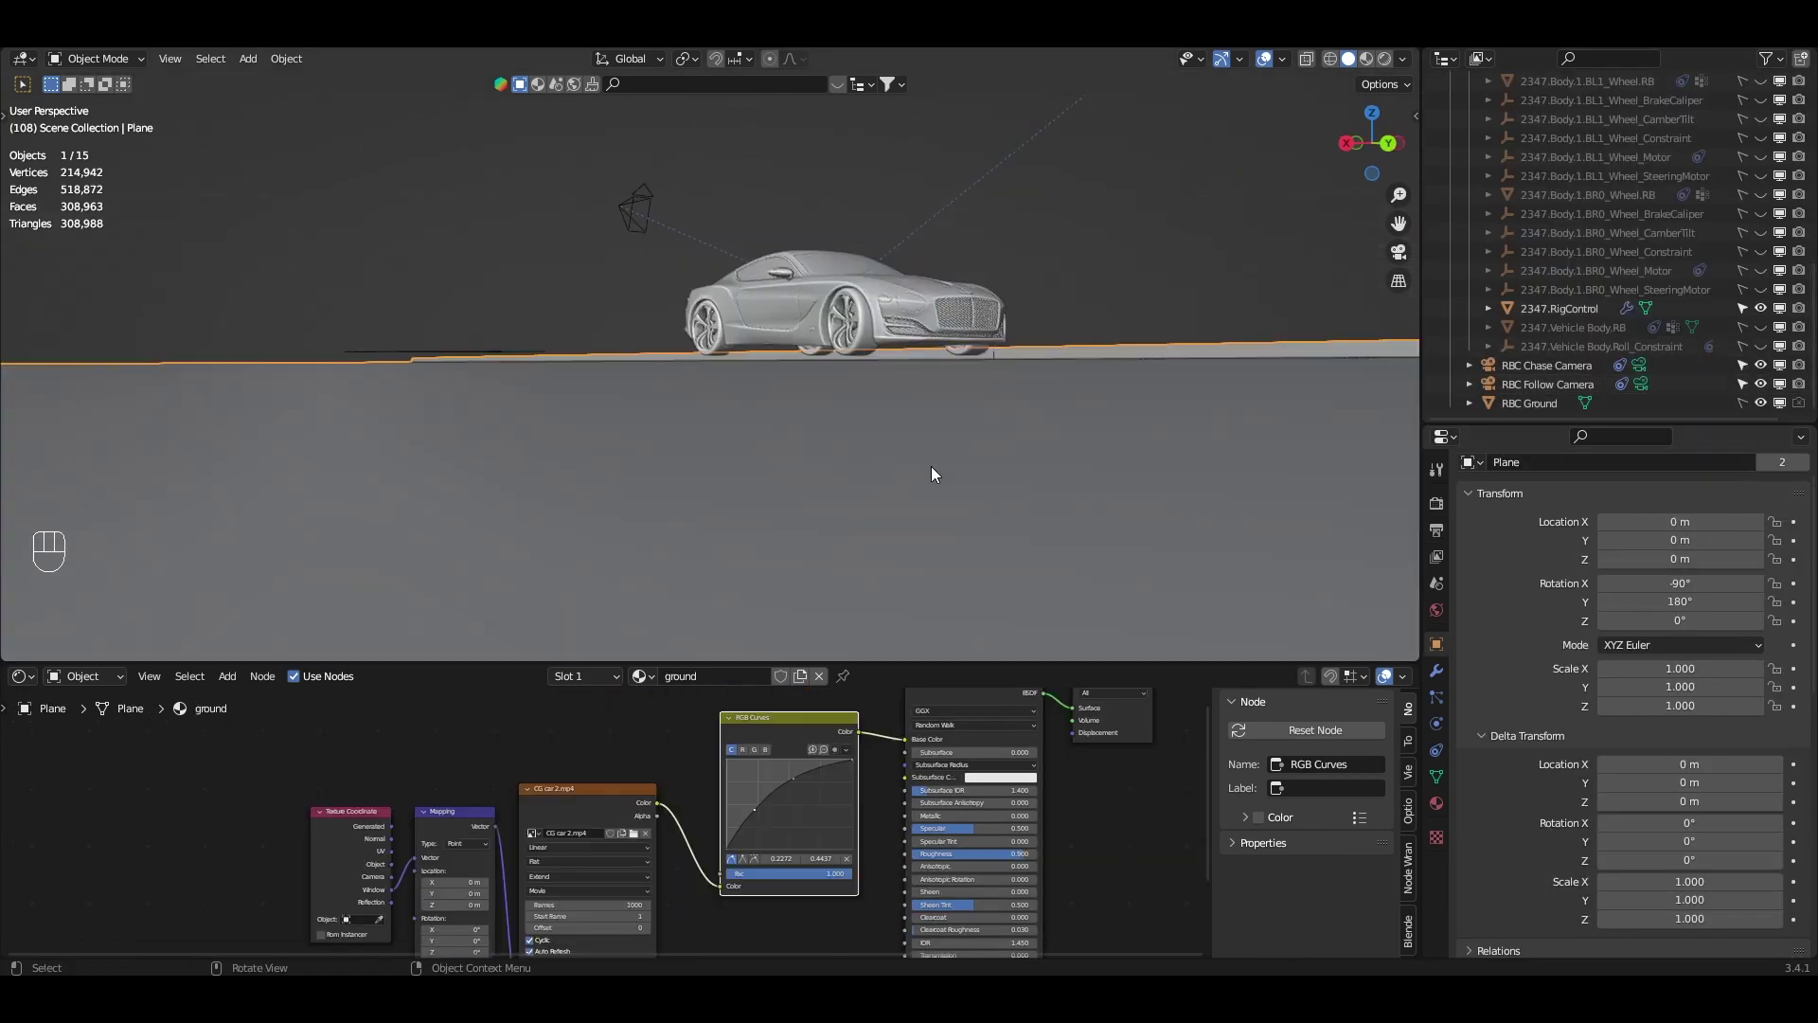
- Examine how the car's wheels sit on the ground in solid and rendered shading, finishing in the camera view
{"action": "middle_click_drag", "start_coordinate": [880, 466], "coordinate": [935, 466]}
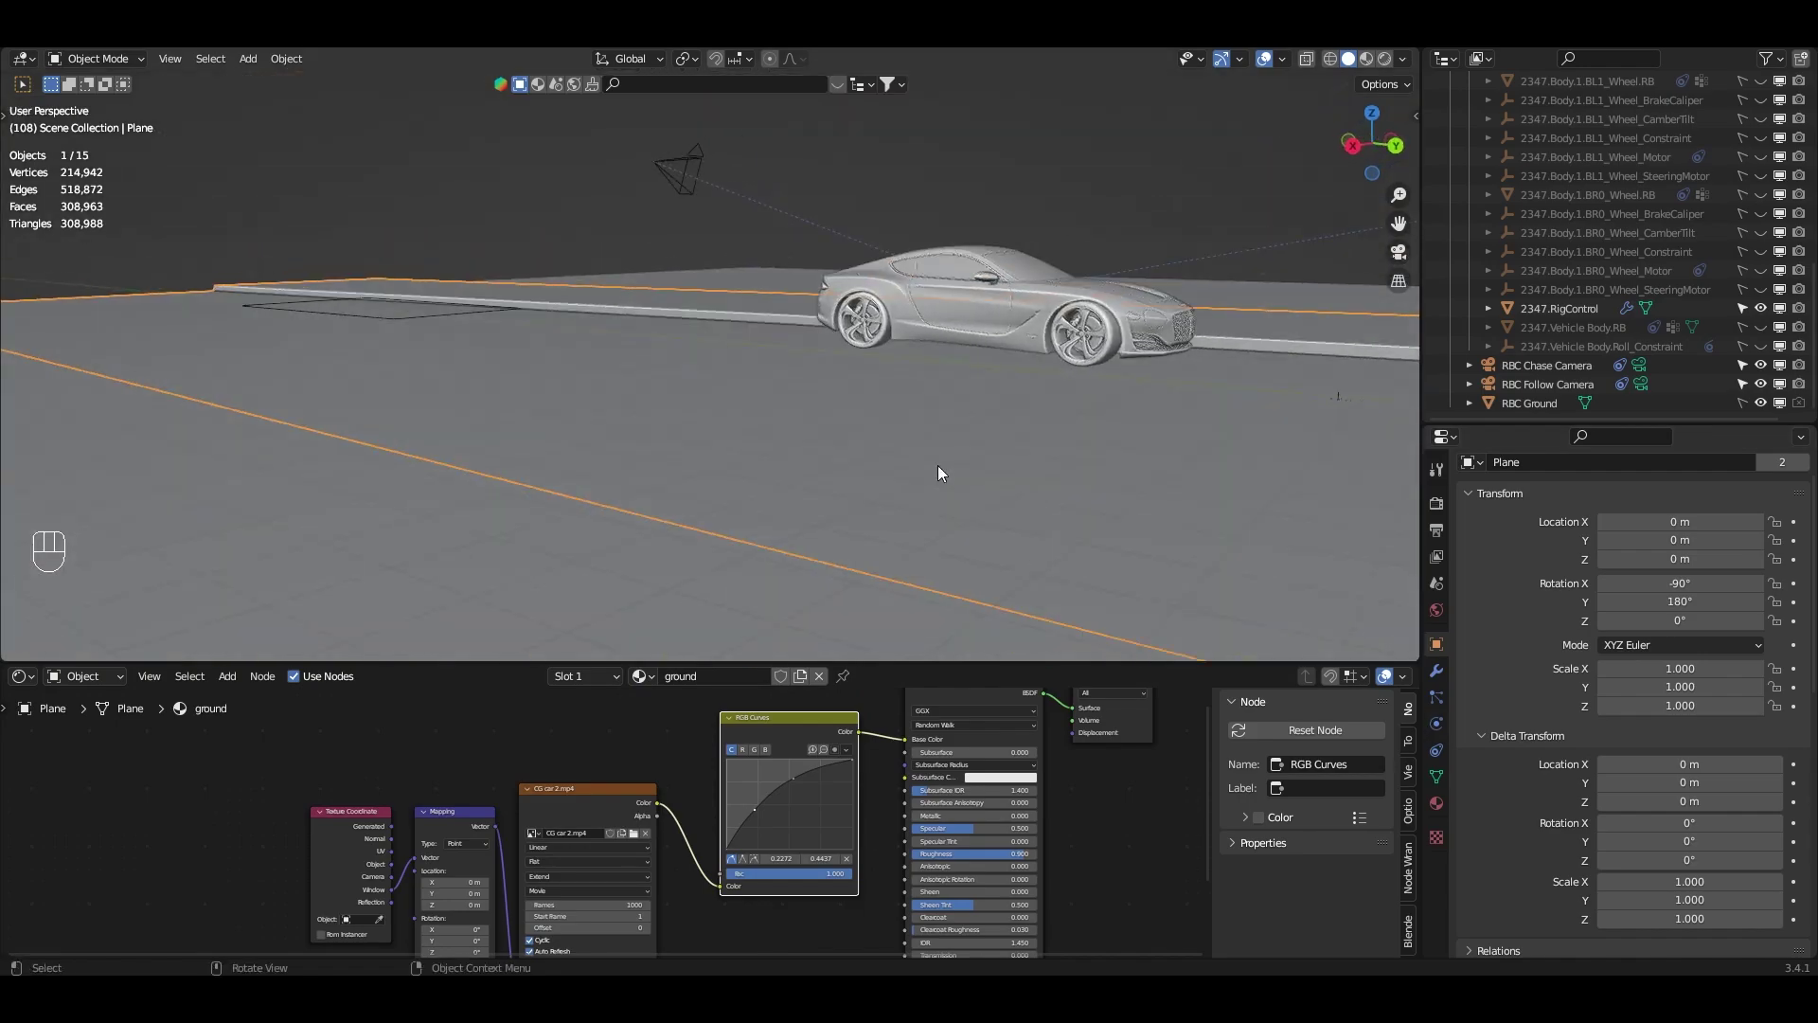
{"action": "scroll", "coordinate": [1049, 413], "scroll_direction": "up", "scroll_amount": 3}
{"action": "middle_click_drag", "start_coordinate": [1049, 412], "coordinate": [947, 438], "text": "shift"}
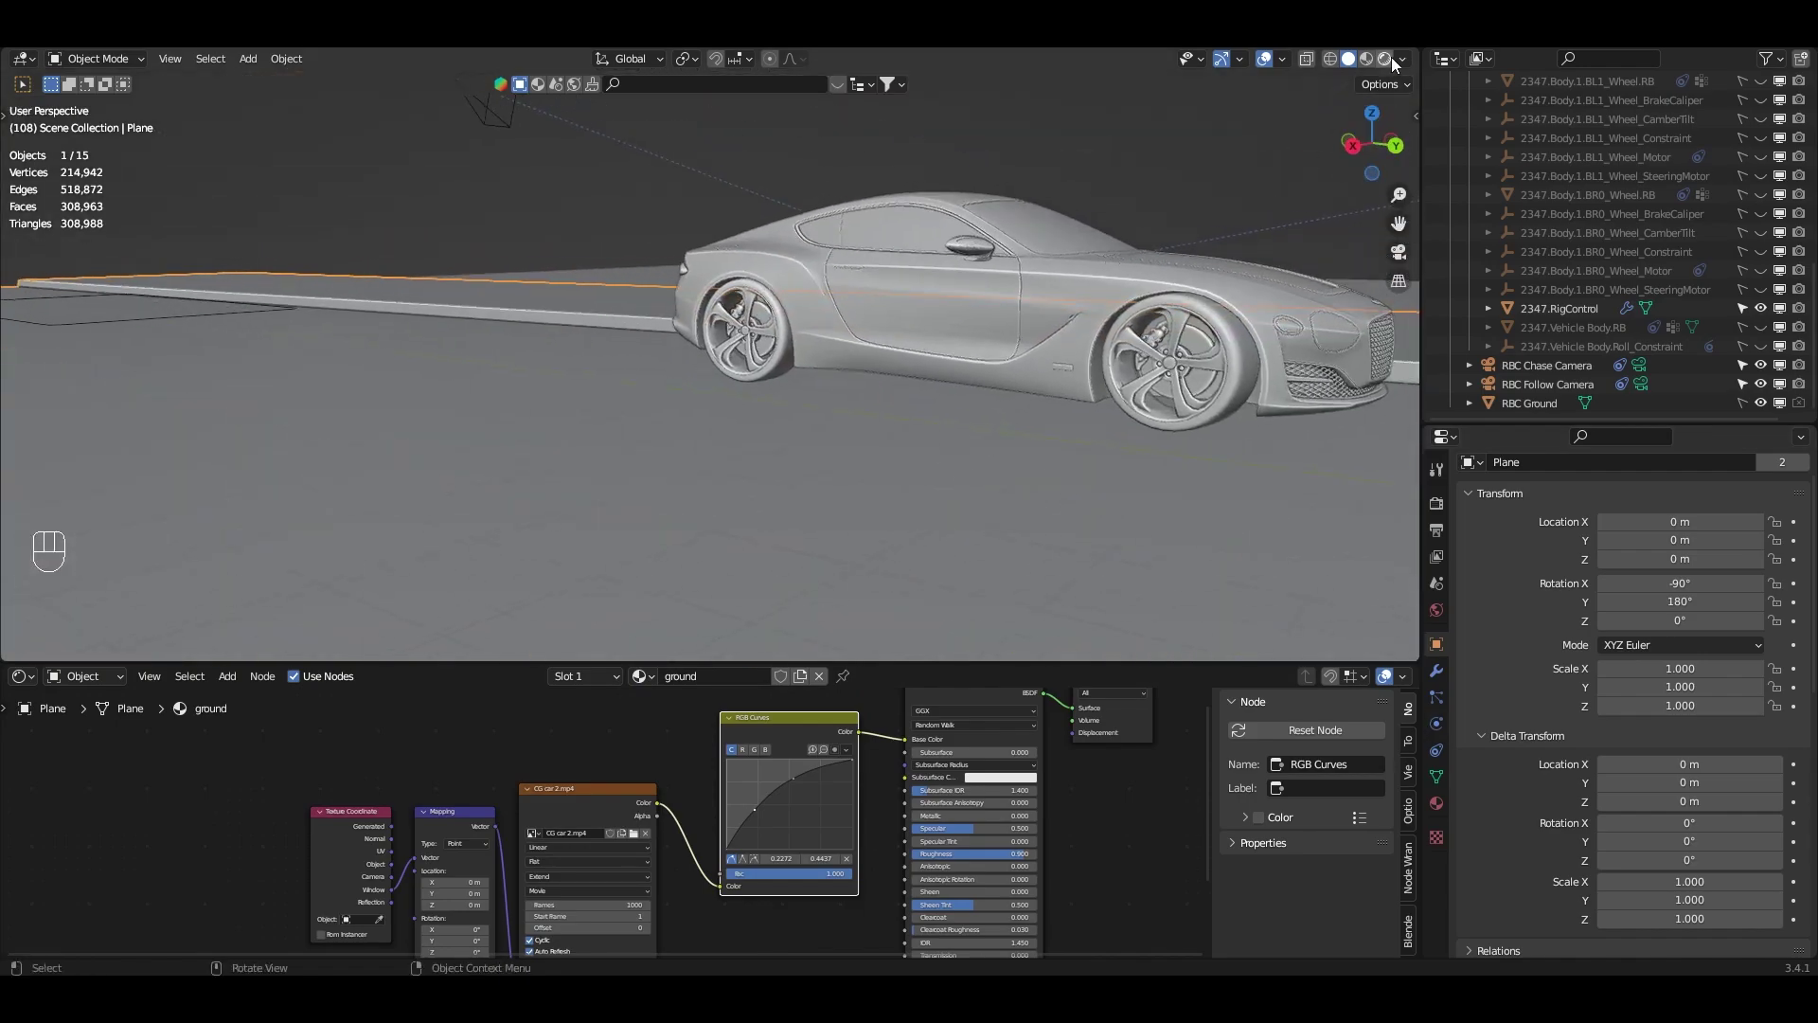
{"action": "left_click", "coordinate": [1385, 57]}
{"action": "mouse_move", "coordinate": [846, 472]}
{"action": "middle_mouse_down"}
{"action": "mouse_move", "coordinate": [765, 462]}
{"action": "mouse_move", "coordinate": [1195, 248]}
{"action": "middle_mouse_up"}
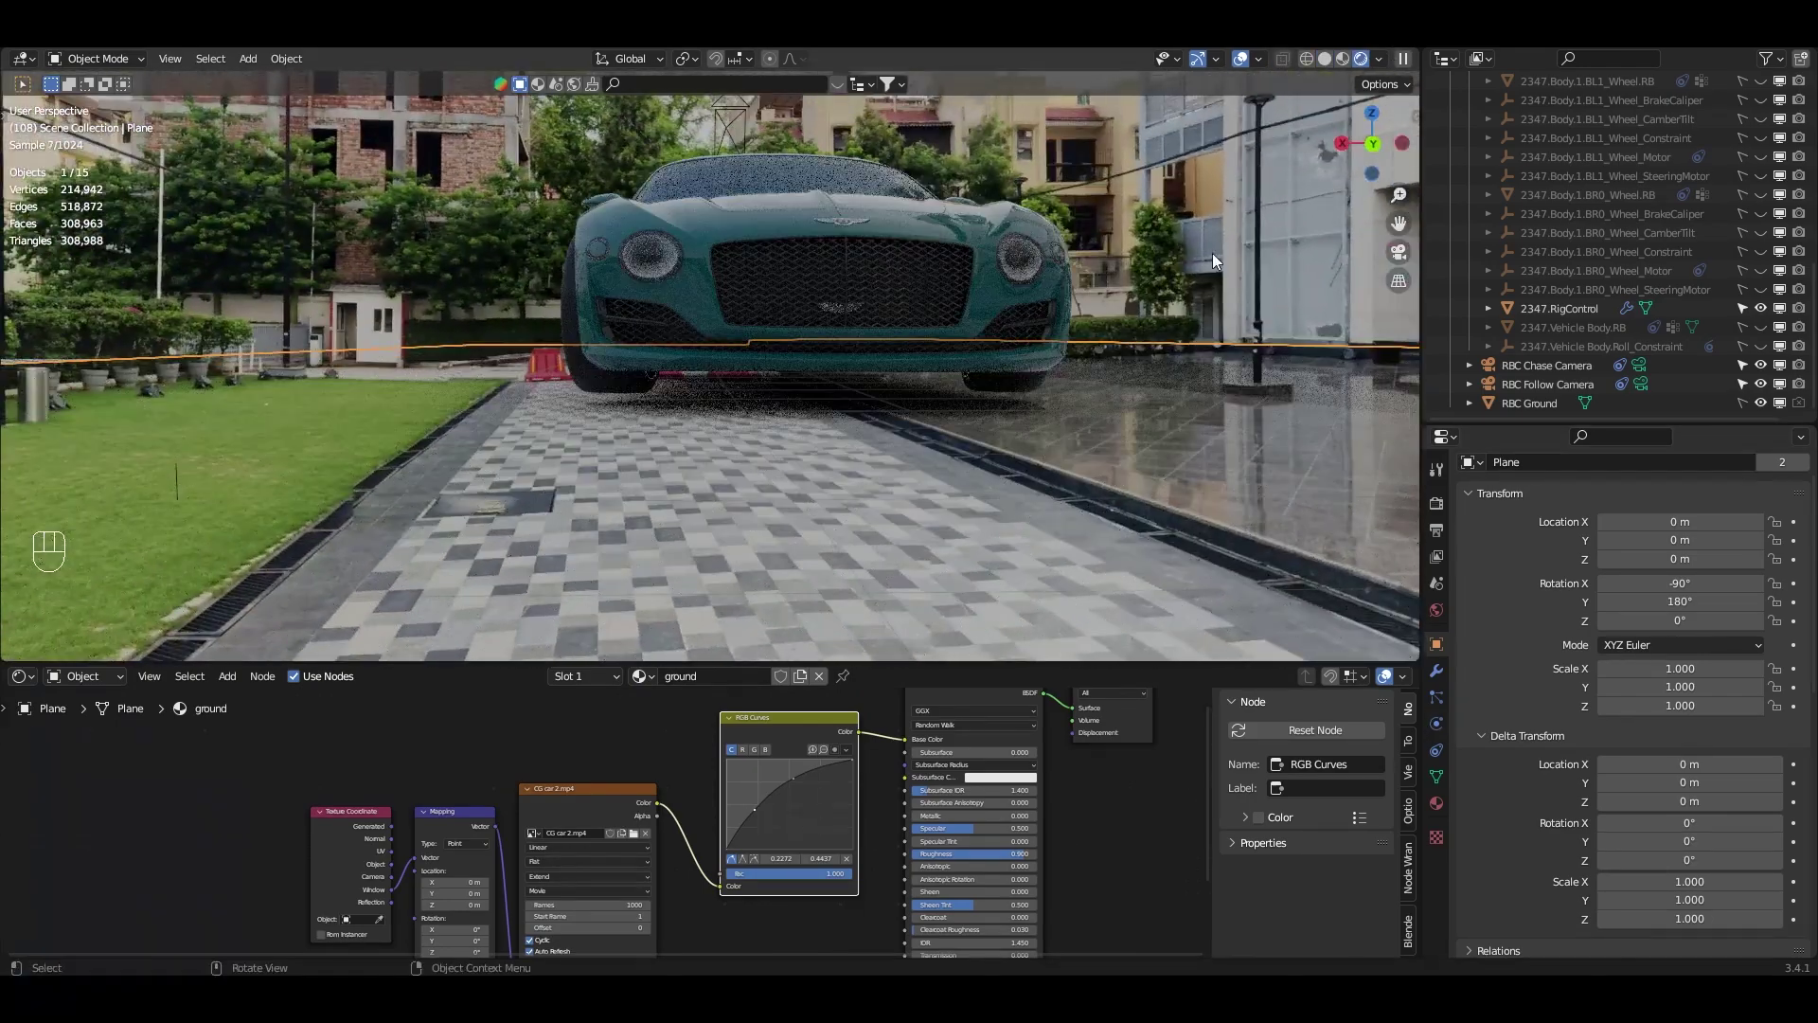
{"action": "left_click", "coordinate": [1399, 251]}
- Replace the shader editor with the Timeline and go to frame 76
{"action": "left_click", "coordinate": [18, 676]}
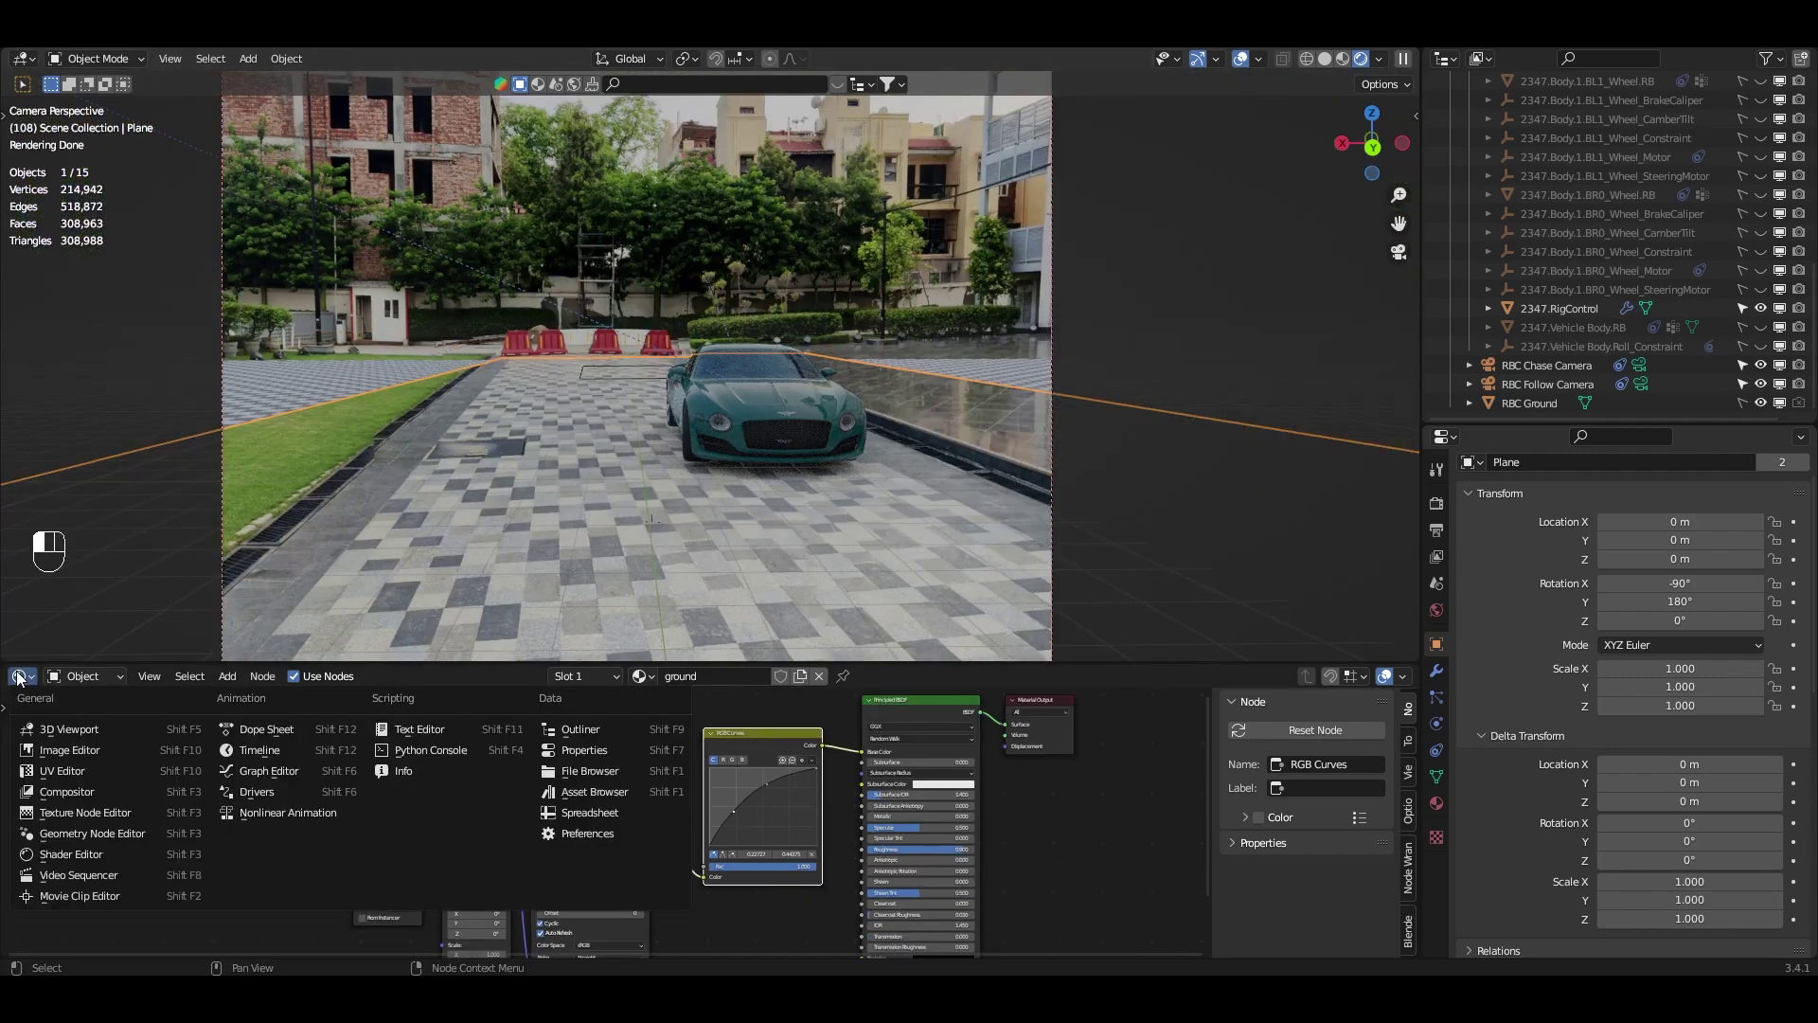
{"action": "left_click", "coordinate": [258, 749]}
{"action": "left_click", "coordinate": [727, 740]}
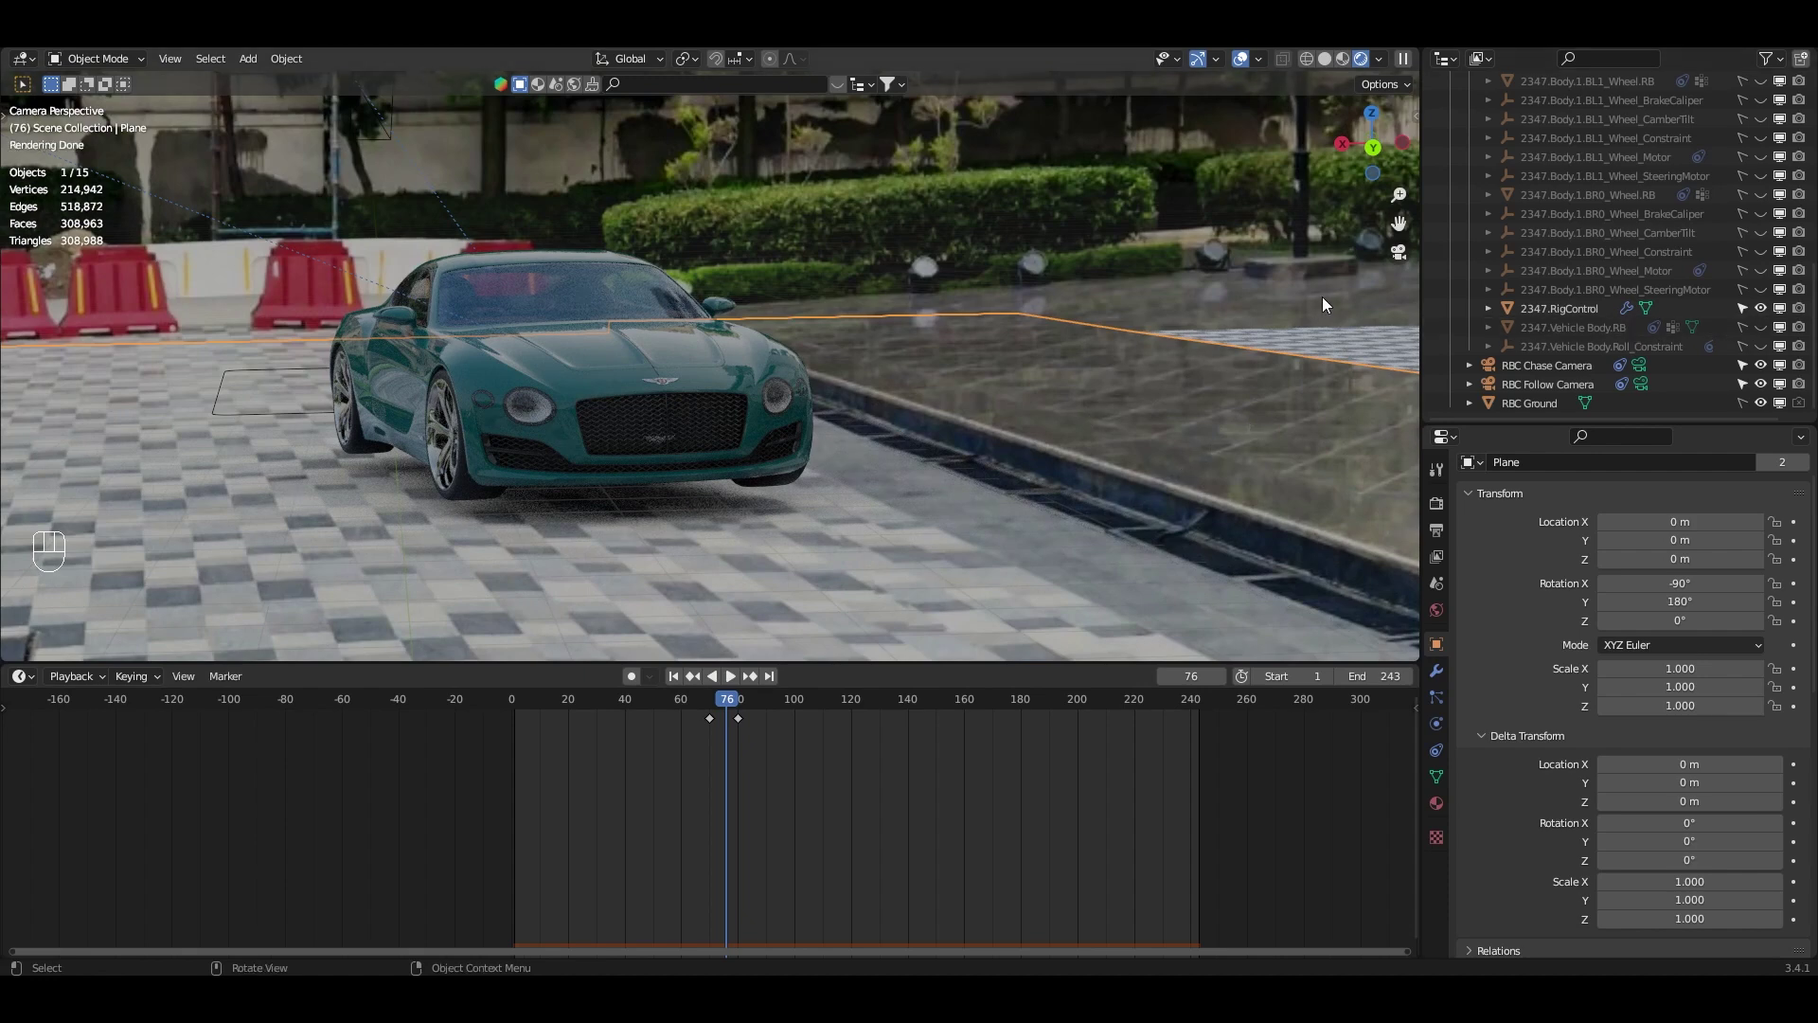
- Check RBC Ground's transform values and collapse the RBC 2347.Rig collection
{"action": "left_click", "coordinate": [1525, 406]}
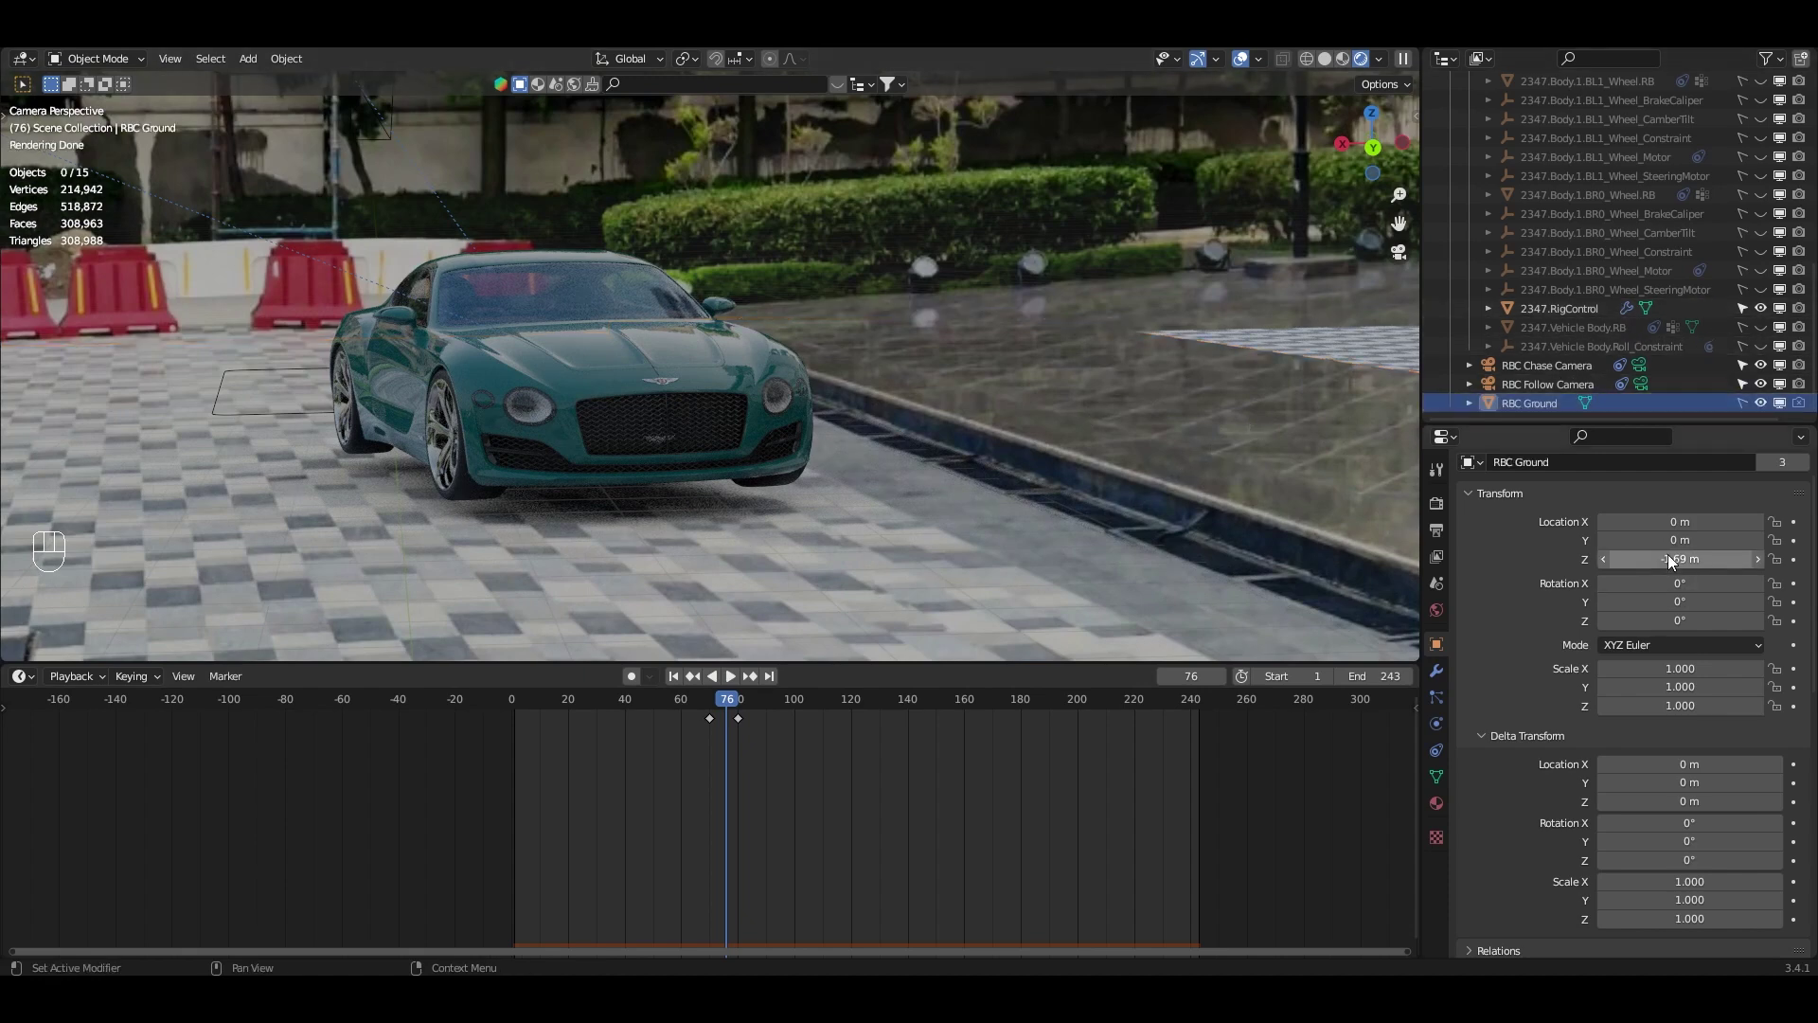
{"action": "scroll", "coordinate": [1569, 284], "scroll_direction": "up", "scroll_amount": 10}
{"action": "left_click", "coordinate": [1469, 271]}
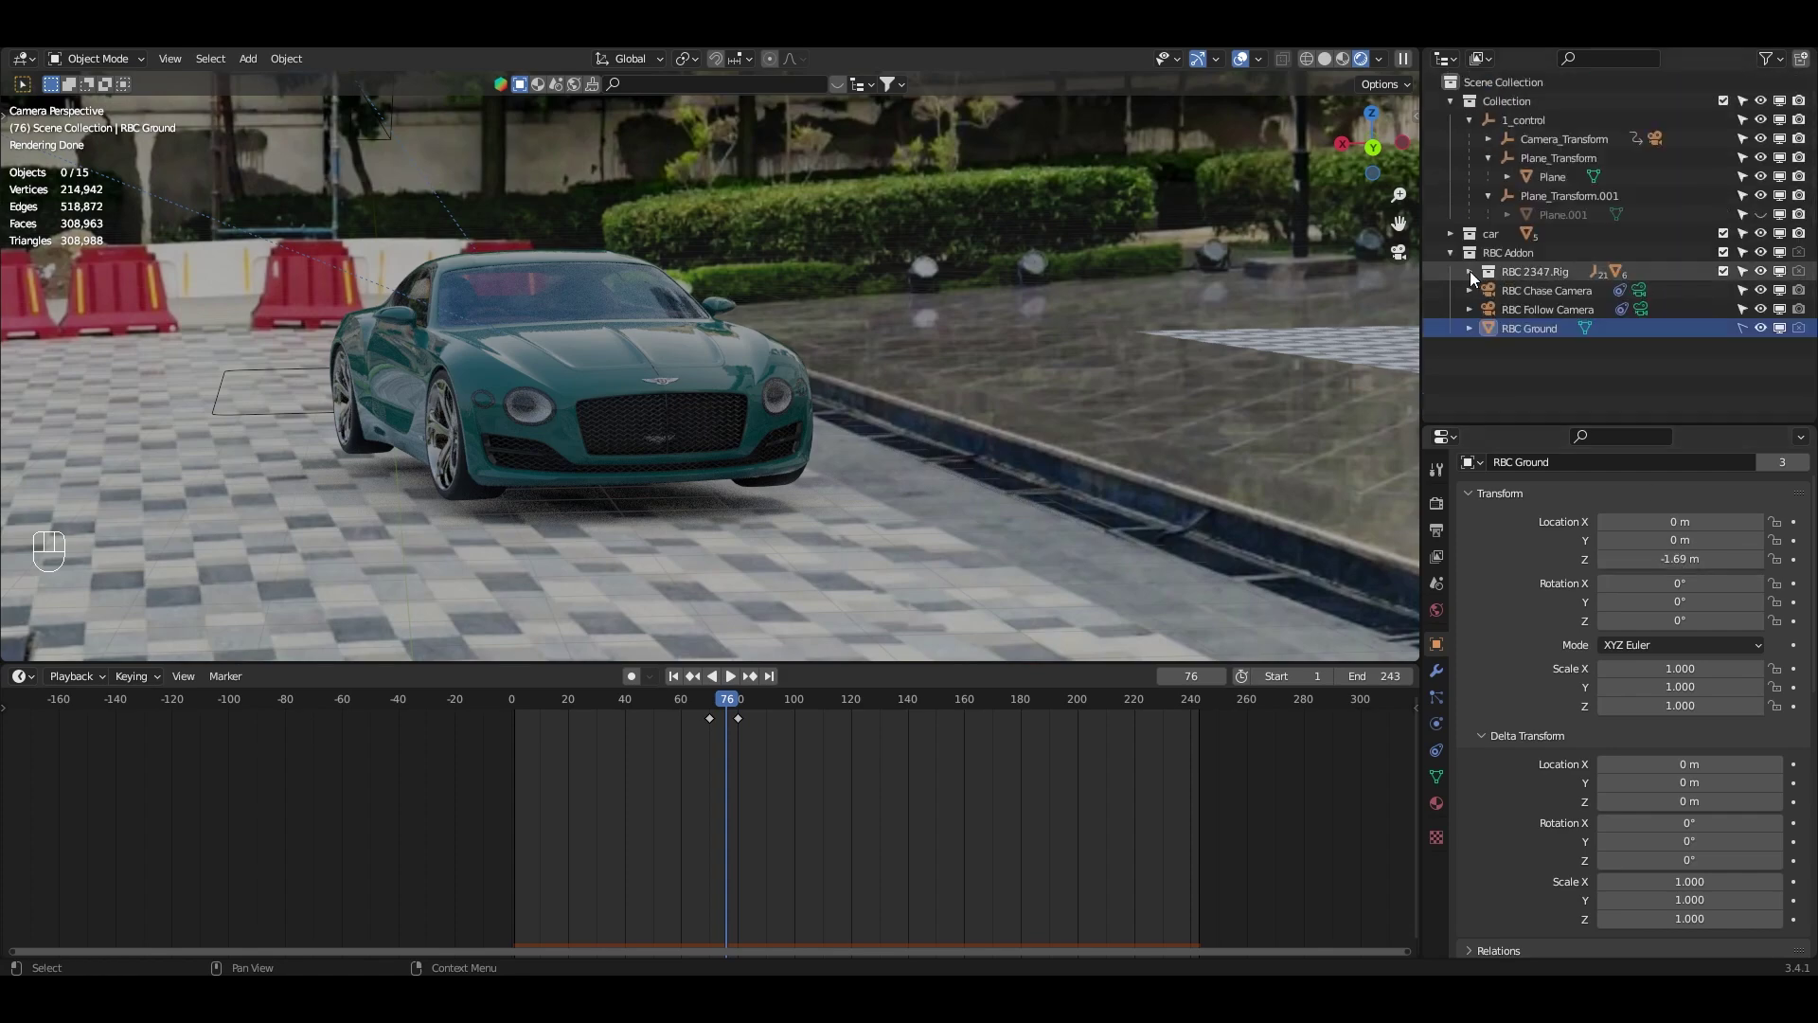
- Select the tracked ground plane and review its rigid body type, collision shape, friction and margin
{"action": "left_click", "coordinate": [1077, 351]}
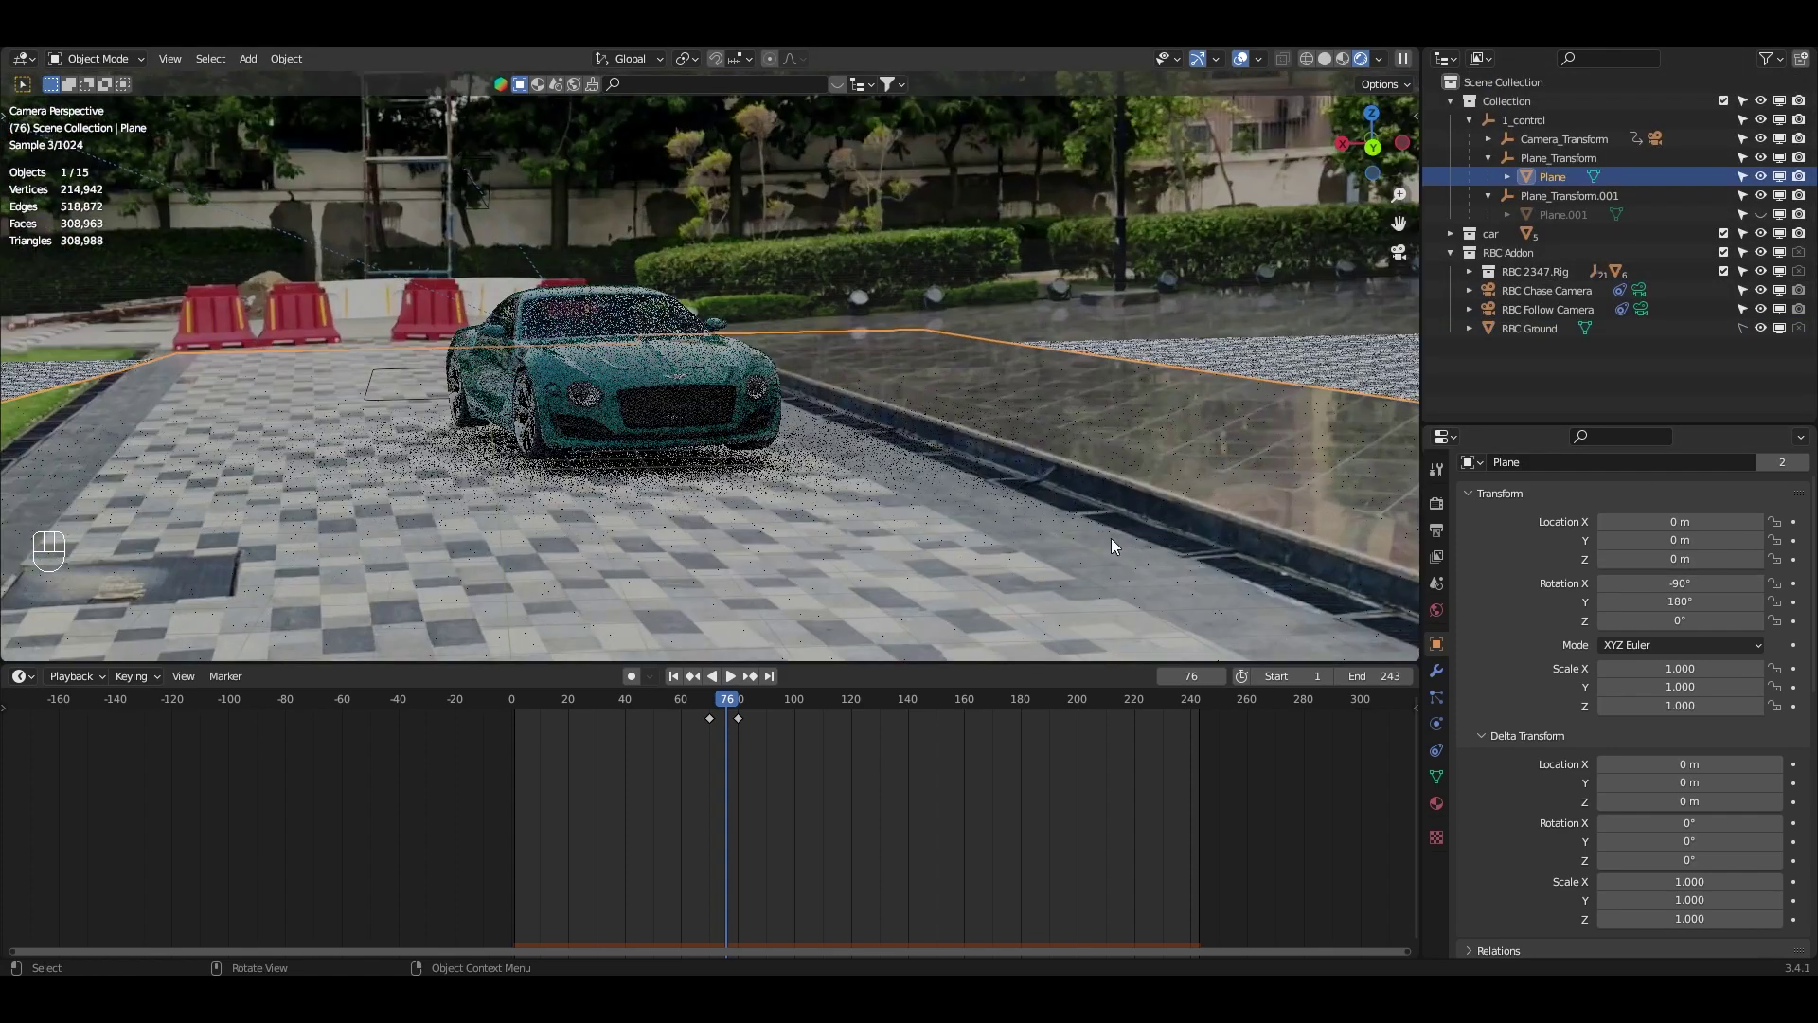
{"action": "left_click", "coordinate": [1436, 723]}
{"action": "left_click", "coordinate": [1501, 618]}
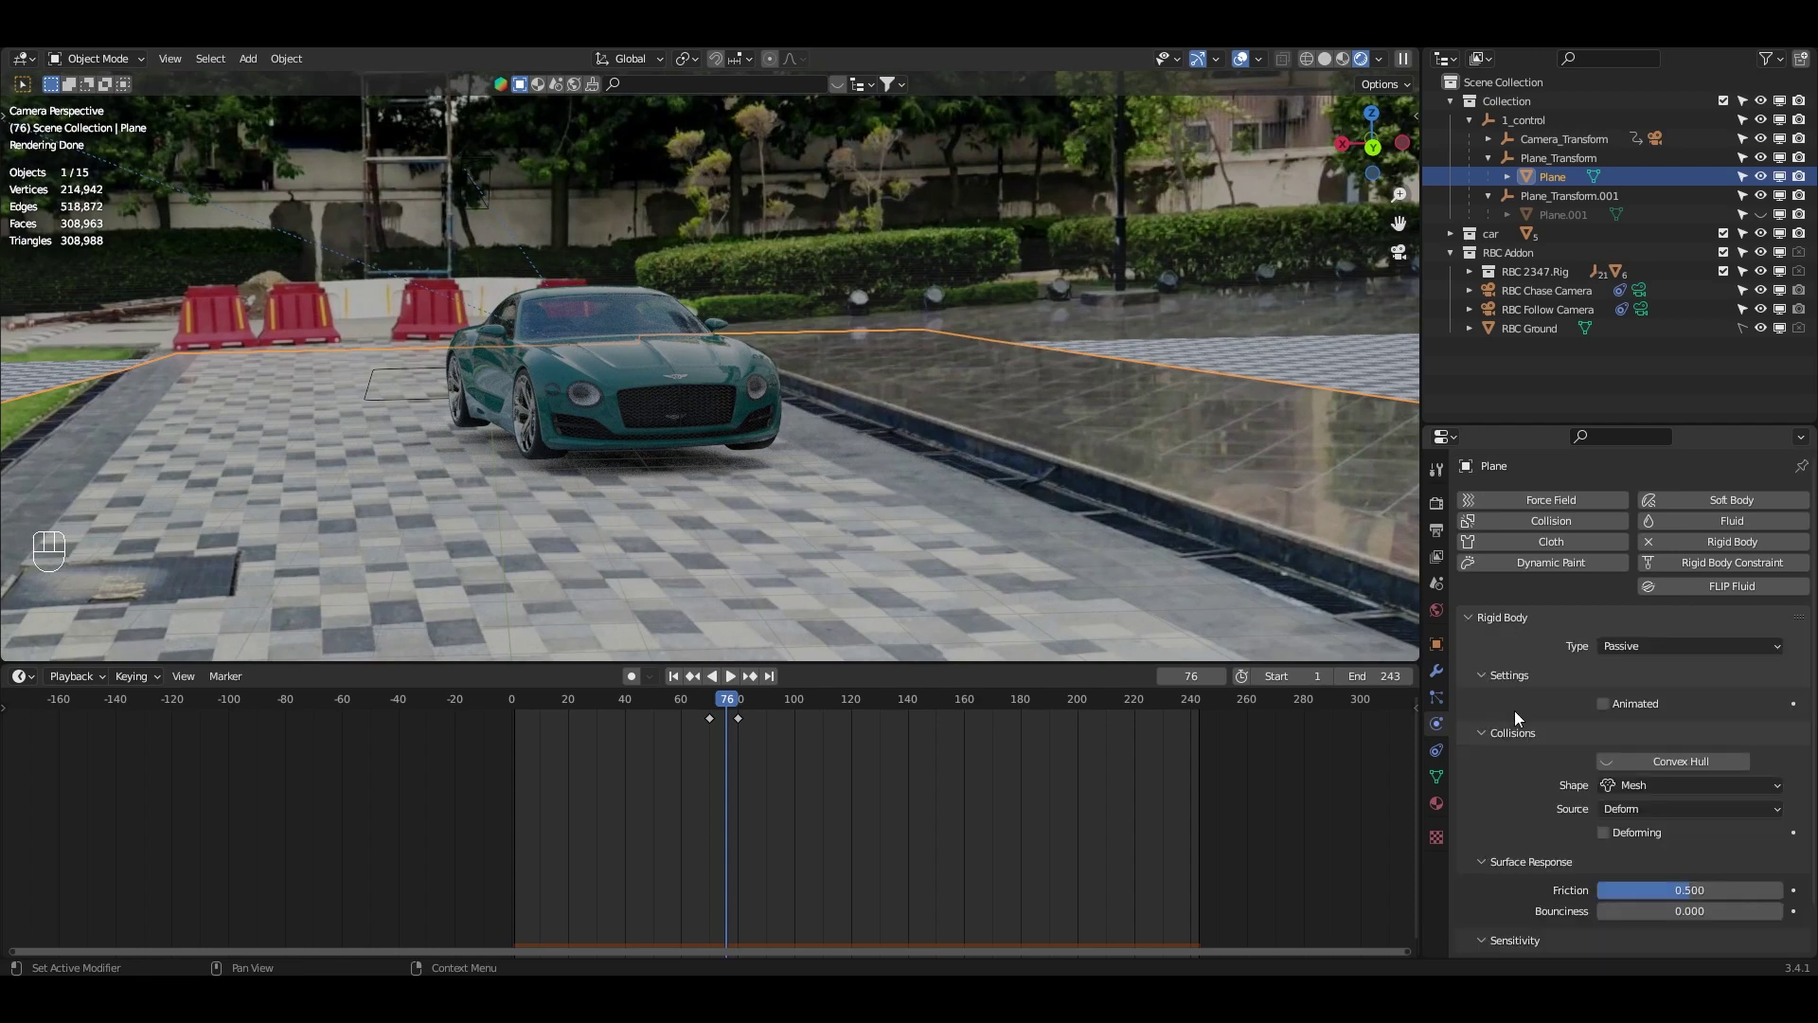
{"action": "scroll", "coordinate": [1515, 719], "scroll_direction": "down", "scroll_amount": 2}
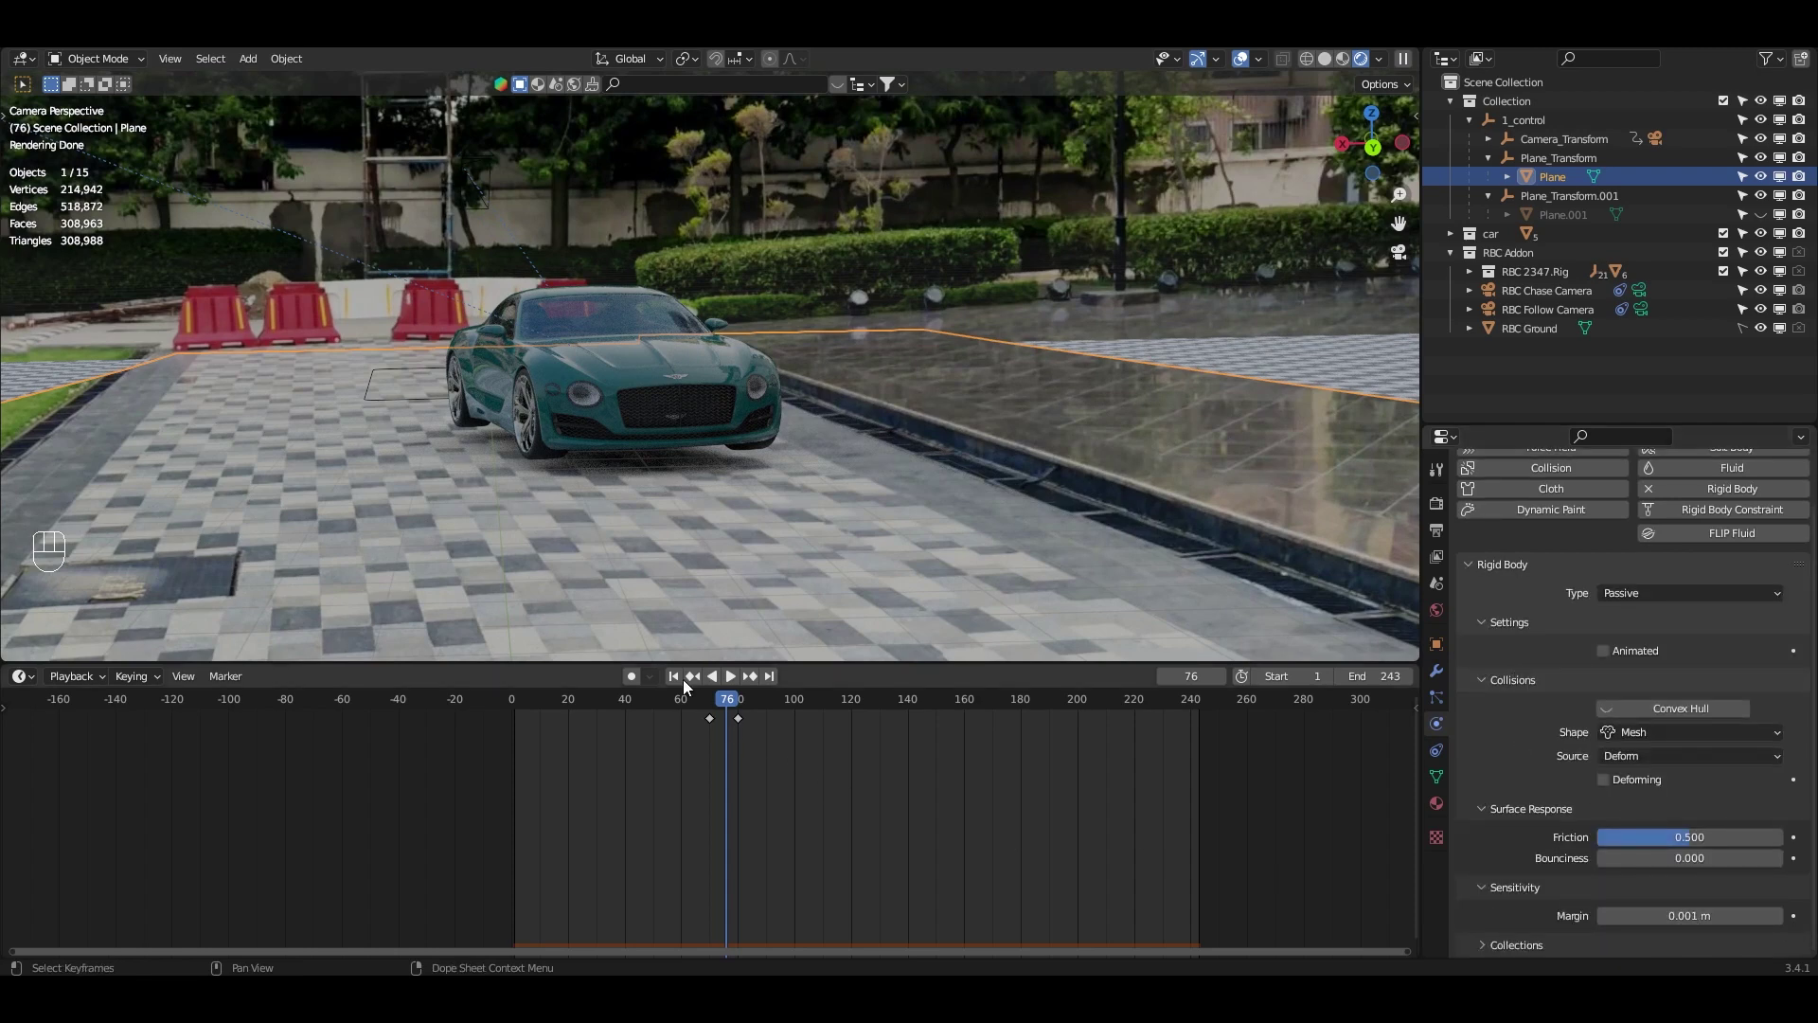
- Delete 2347.Rig's RBC animation cache, run the simulation again to recache it, and go to frame 74
{"action": "key", "text": "n"}
{"action": "scroll", "coordinate": [1156, 492], "scroll_direction": "down", "scroll_amount": 5}
{"action": "scroll", "coordinate": [1174, 530], "scroll_direction": "down", "scroll_amount": 6}
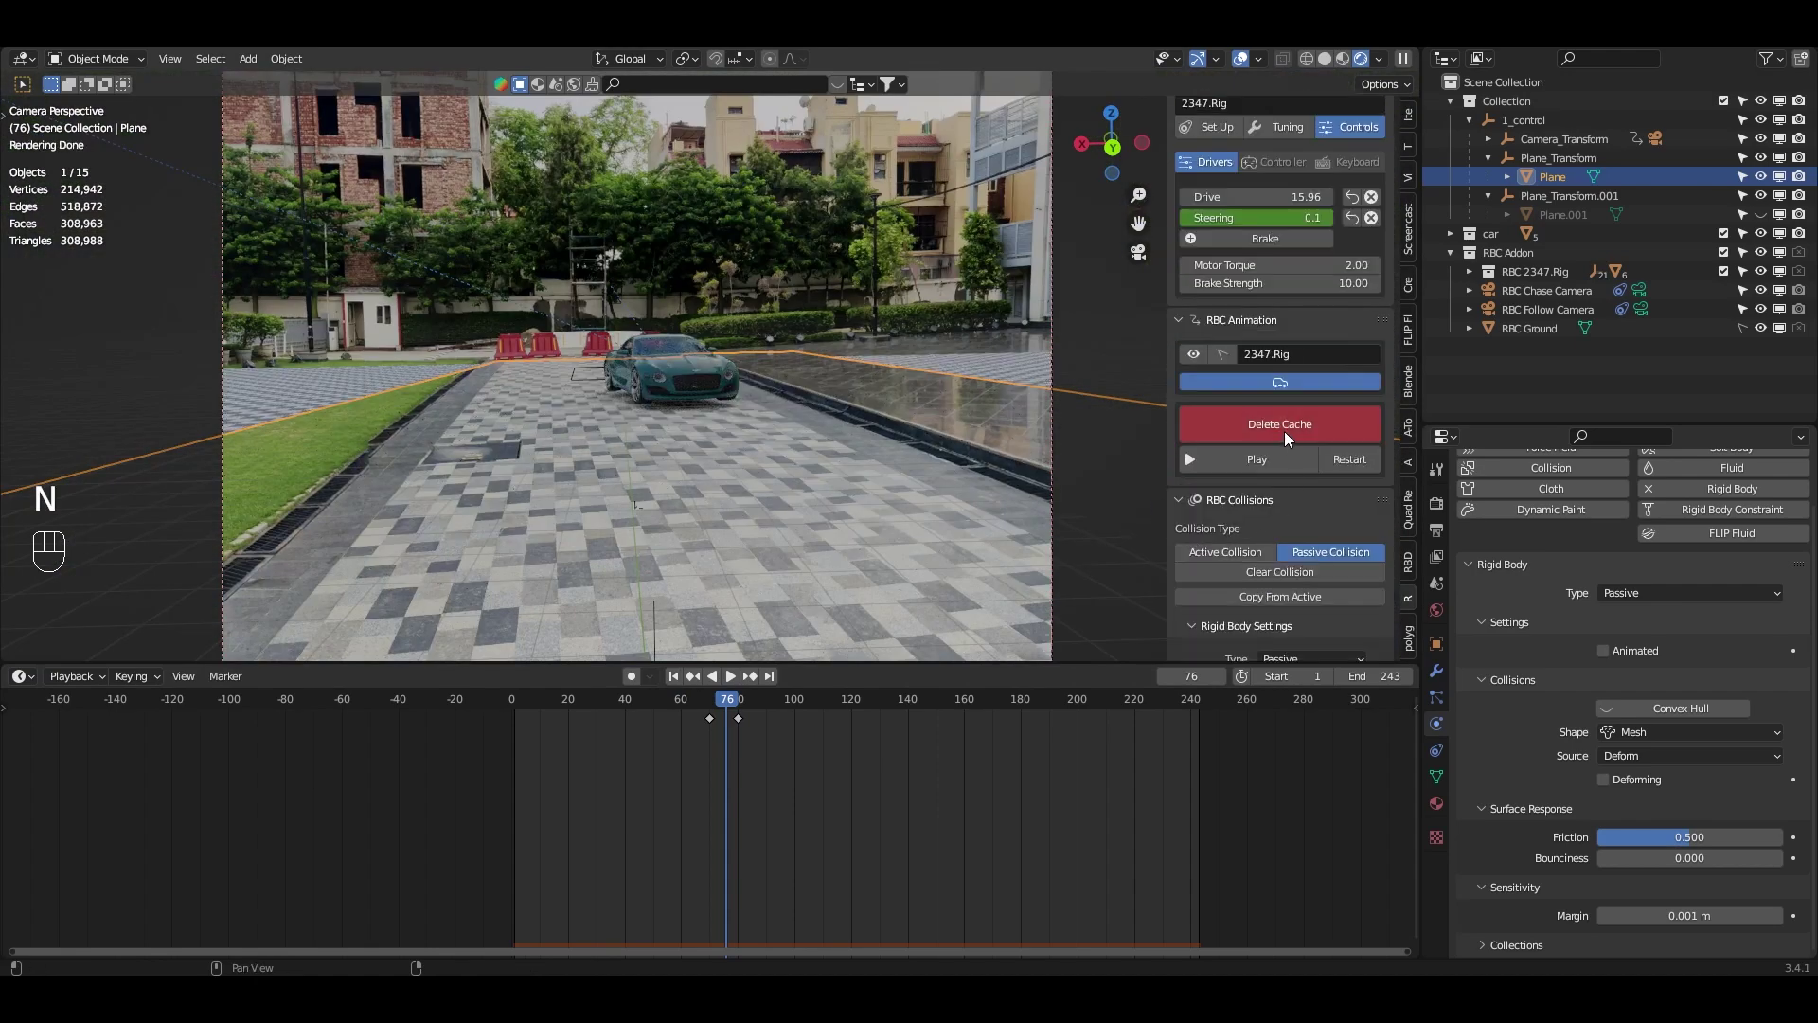
{"action": "left_click", "coordinate": [1264, 423]}
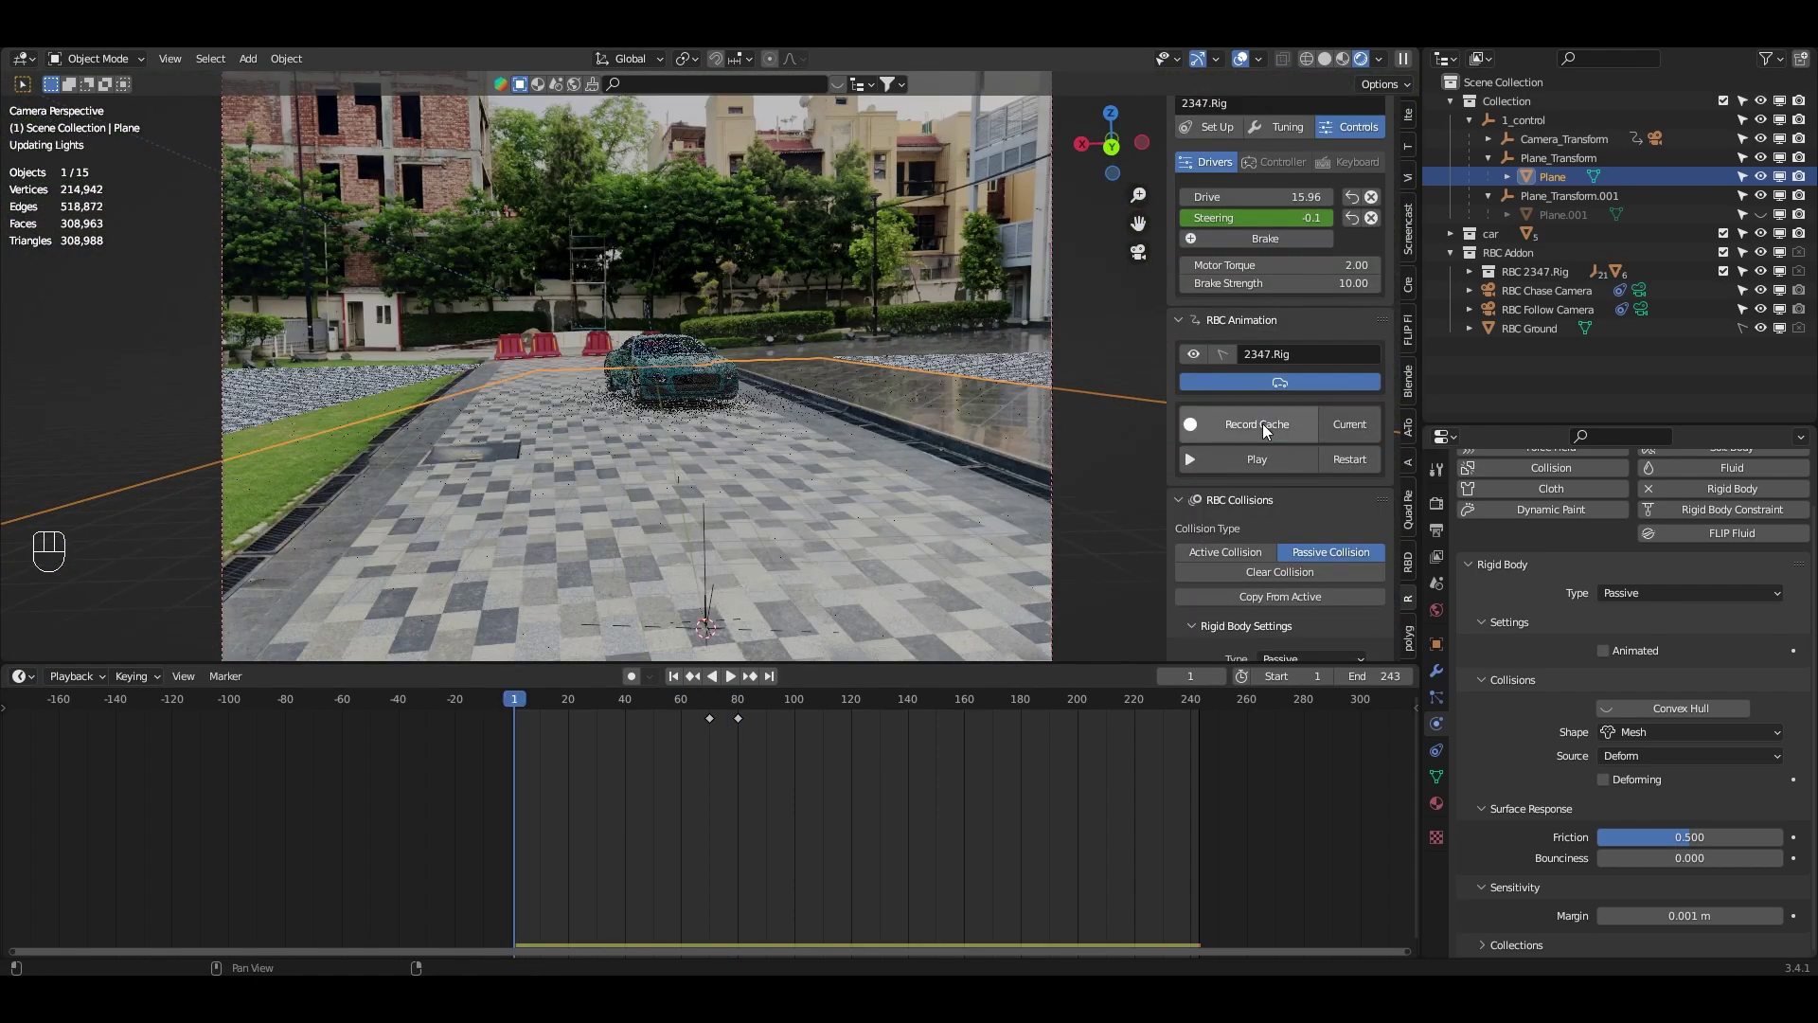
{"action": "left_click", "coordinate": [1269, 460]}
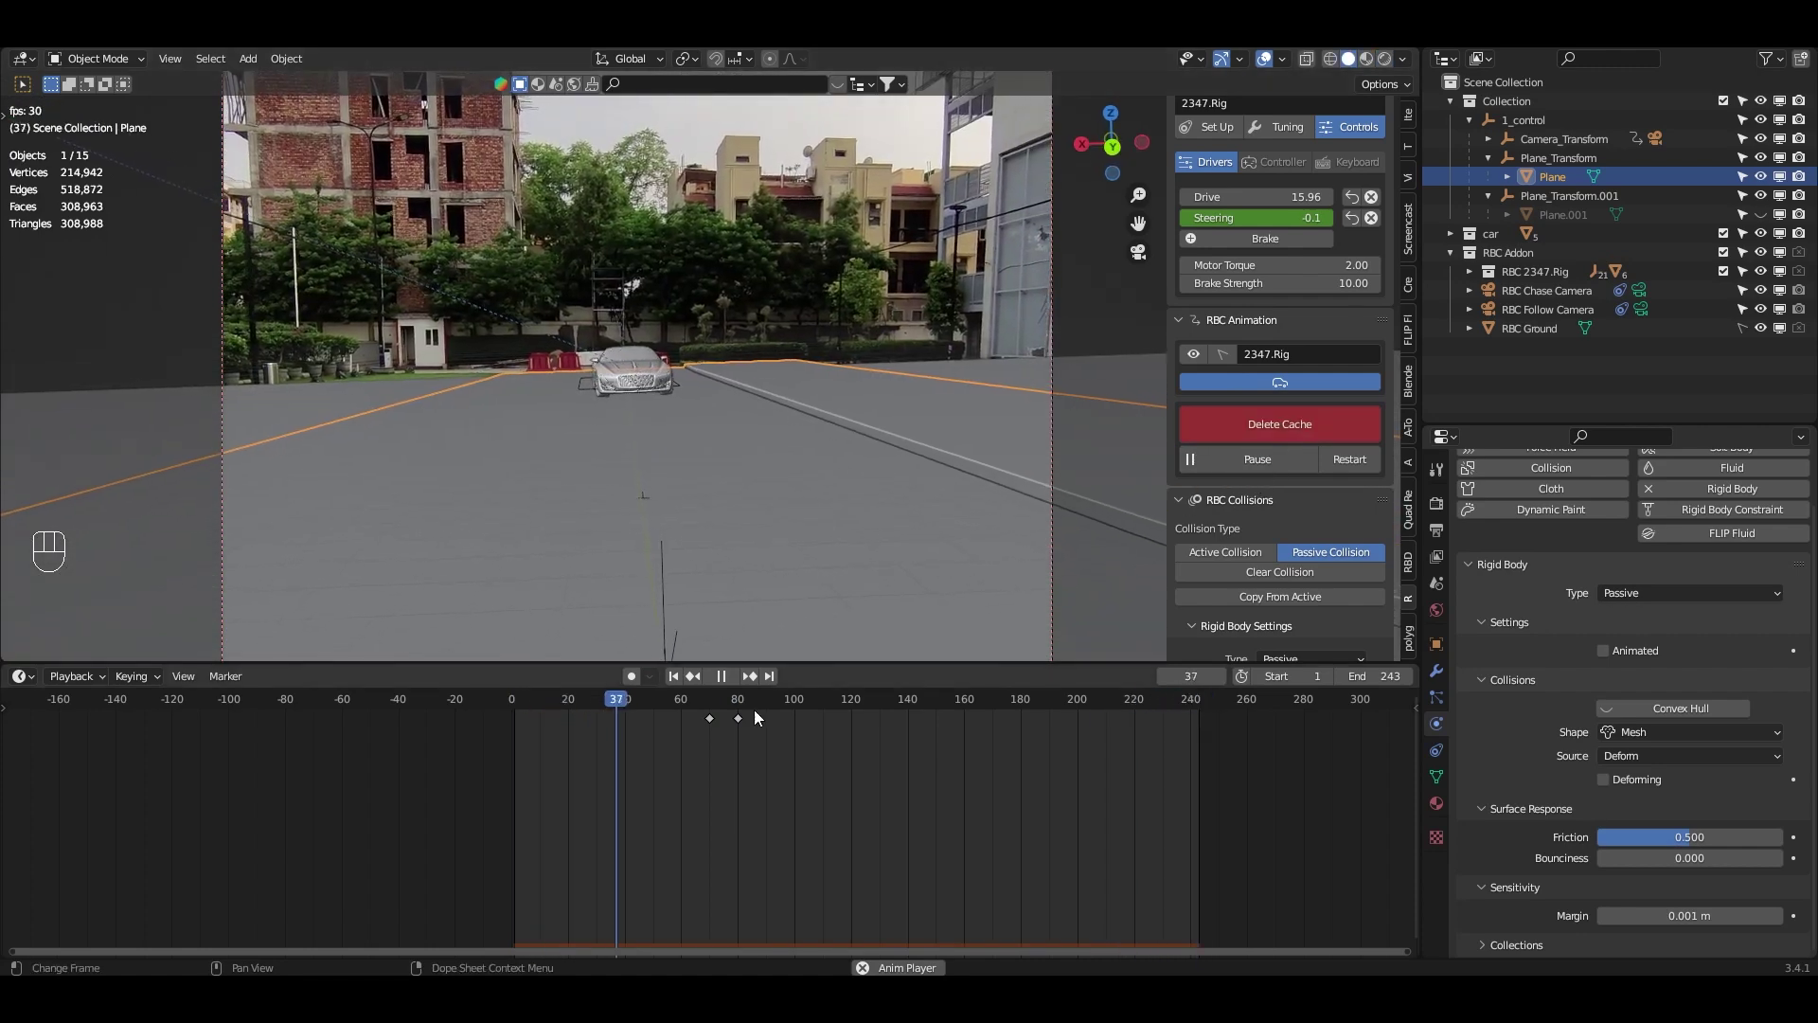
{"action": "left_click", "coordinate": [722, 676]}
{"action": "left_click_drag", "start_coordinate": [718, 690], "coordinate": [722, 690]}
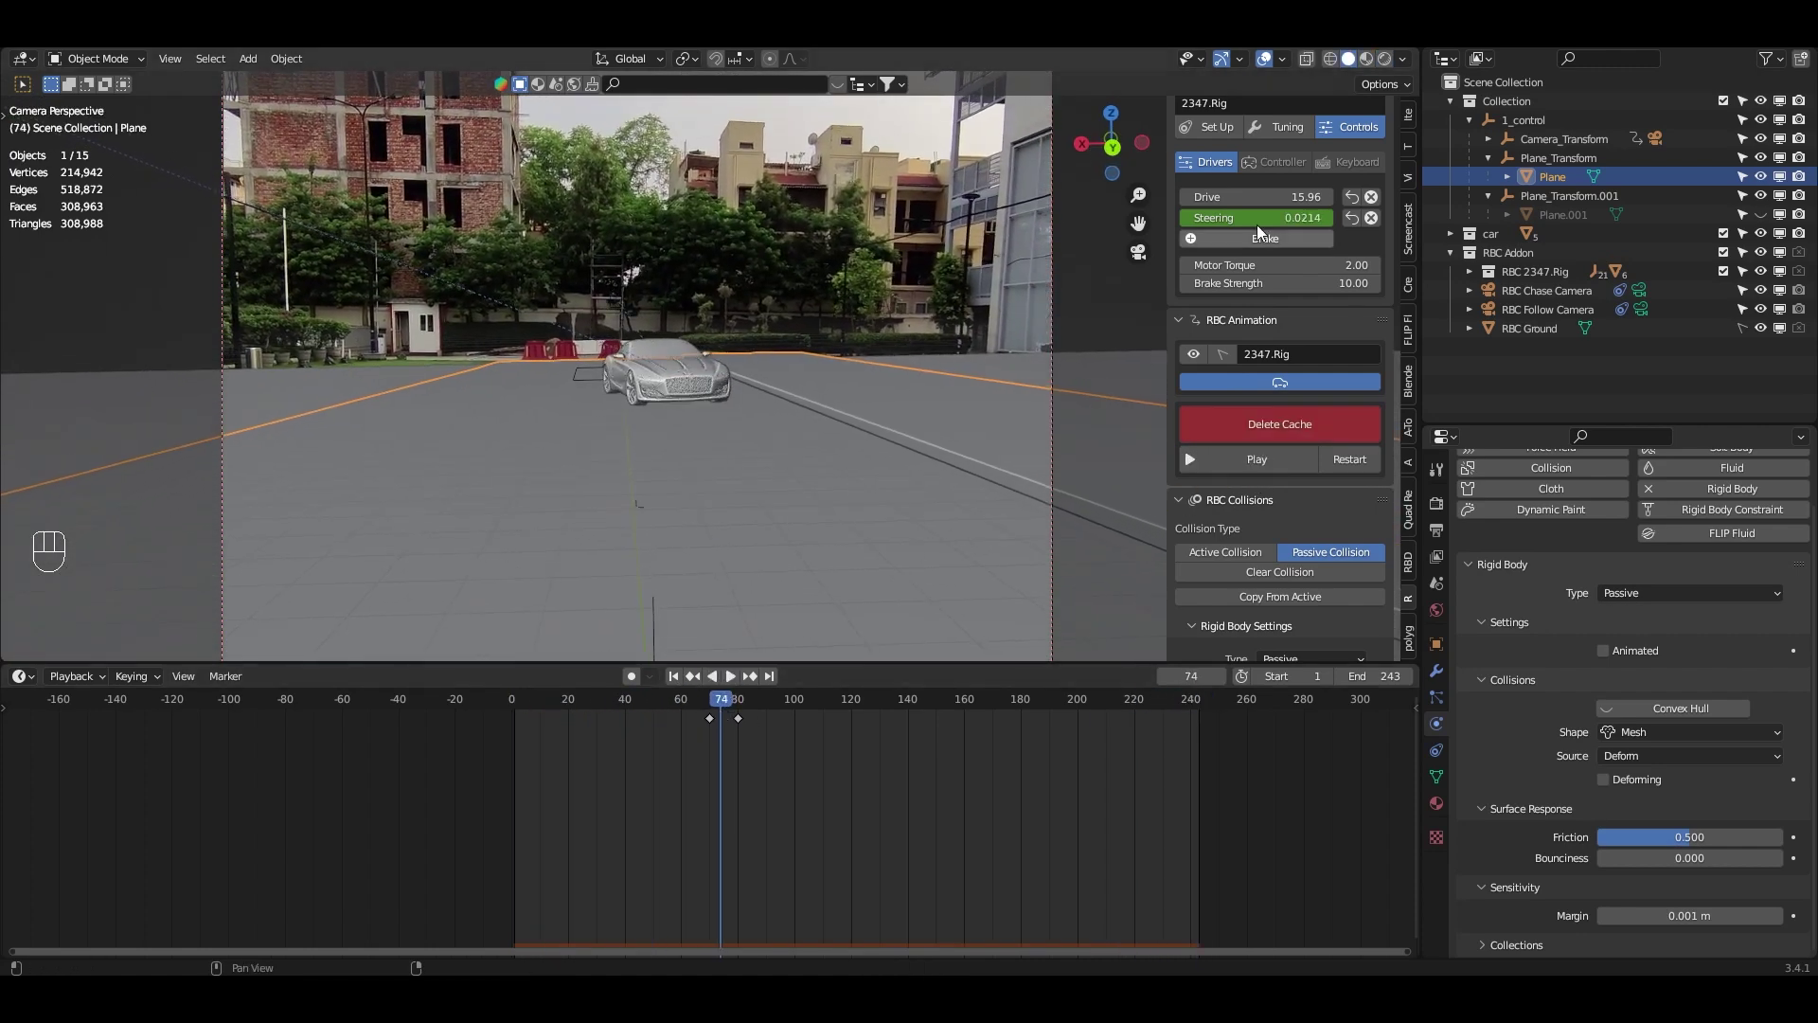
- Examine the car's contact with the ground at frame 74 in rendered shading and save the file
{"action": "left_click", "coordinate": [1384, 59]}
{"action": "scroll", "coordinate": [708, 416], "scroll_direction": "up", "scroll_amount": 5}
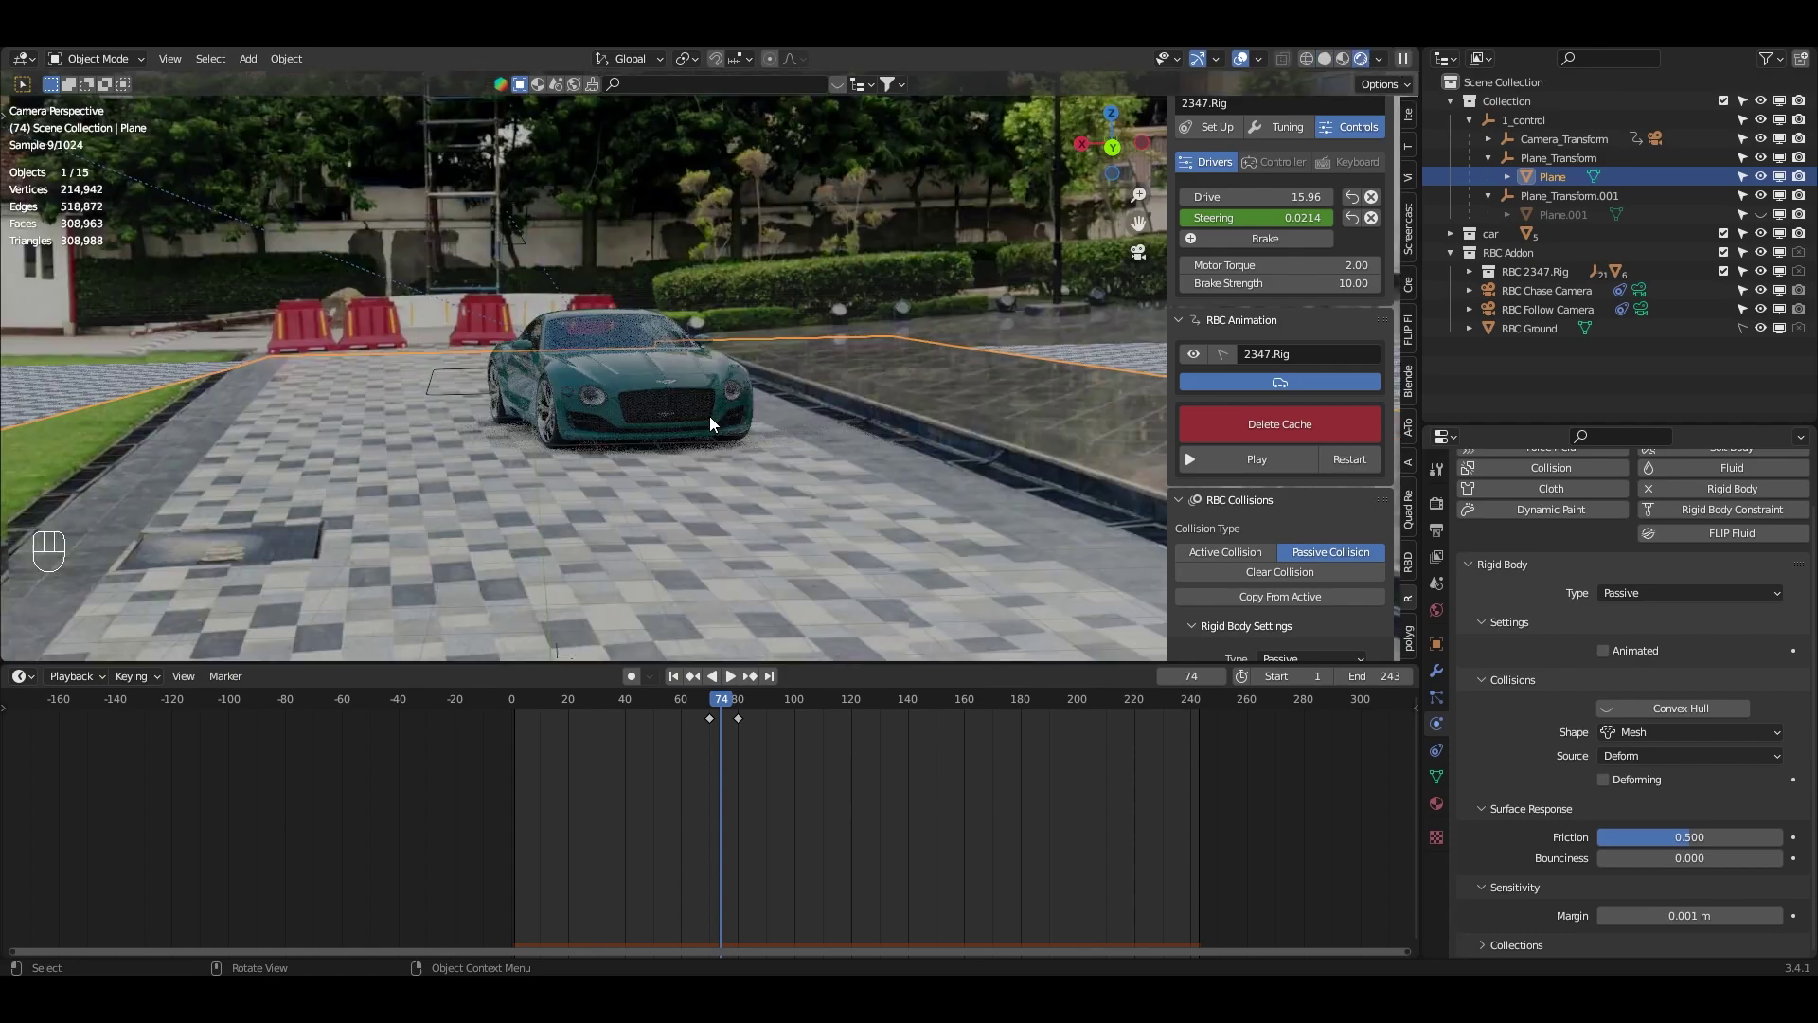
{"action": "scroll", "coordinate": [802, 483], "scroll_direction": "up", "scroll_amount": 3}
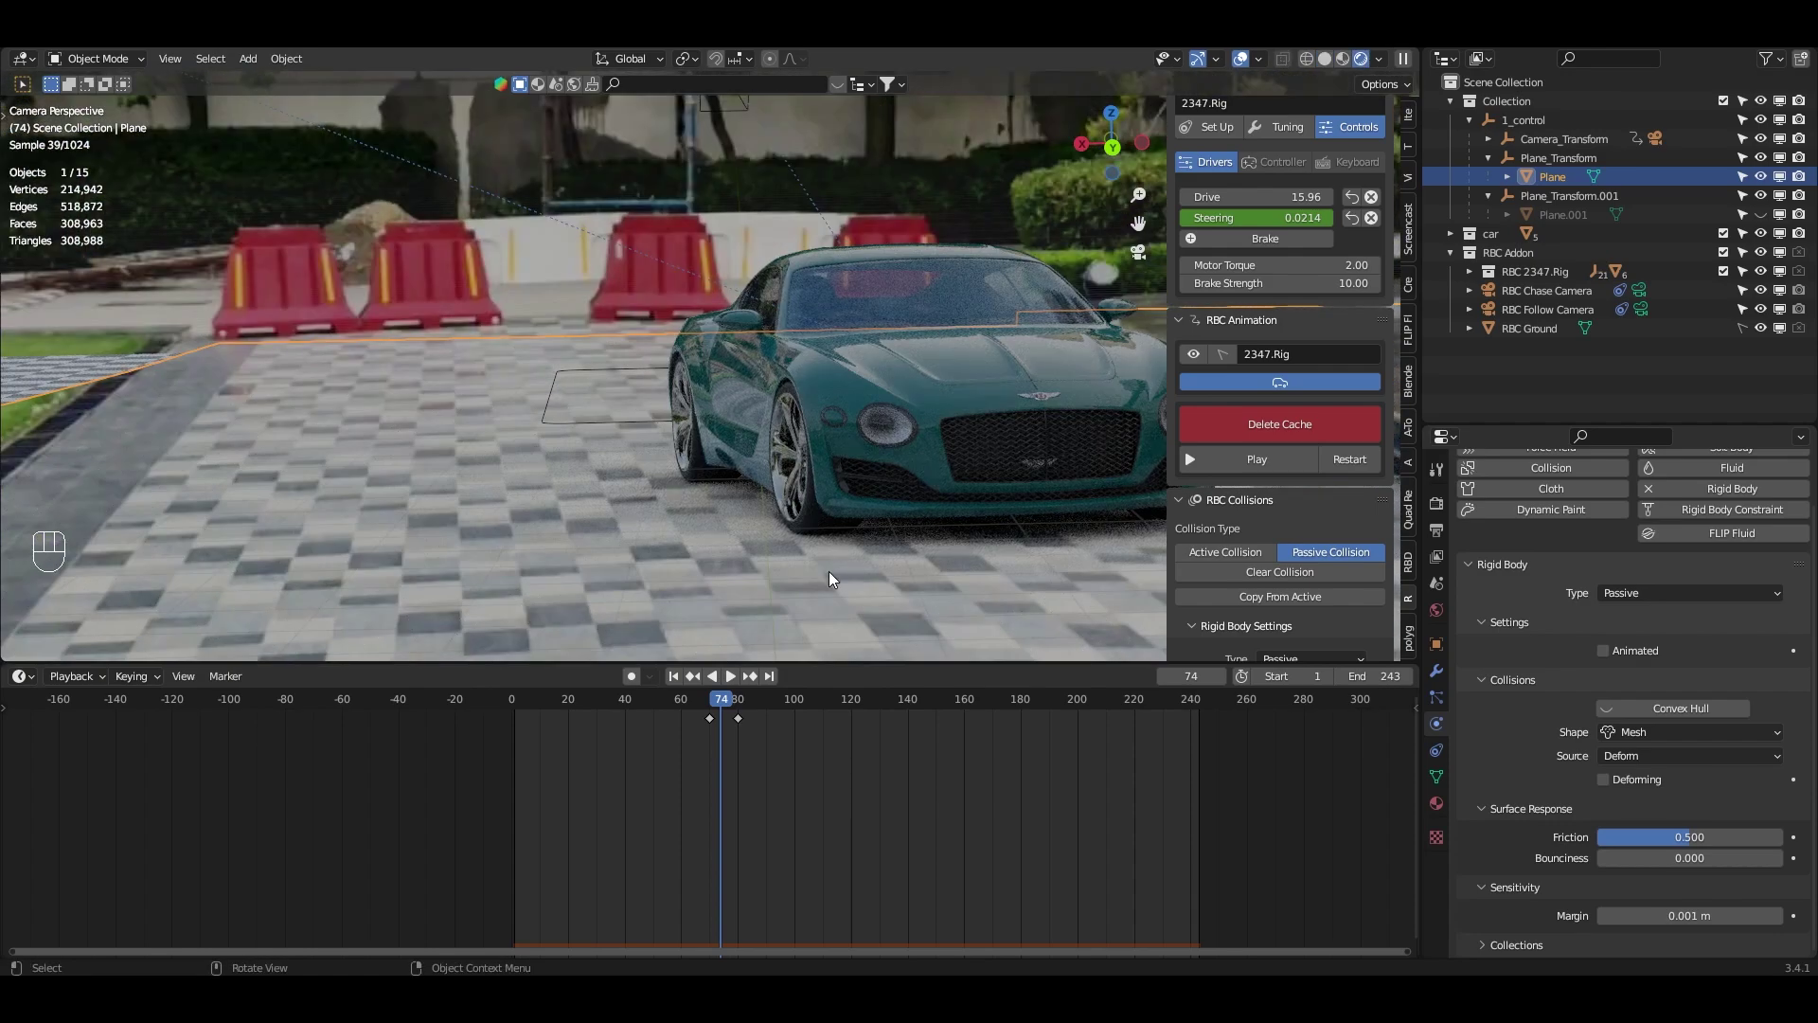
{"action": "scroll", "coordinate": [827, 571], "scroll_direction": "down", "scroll_amount": 8}
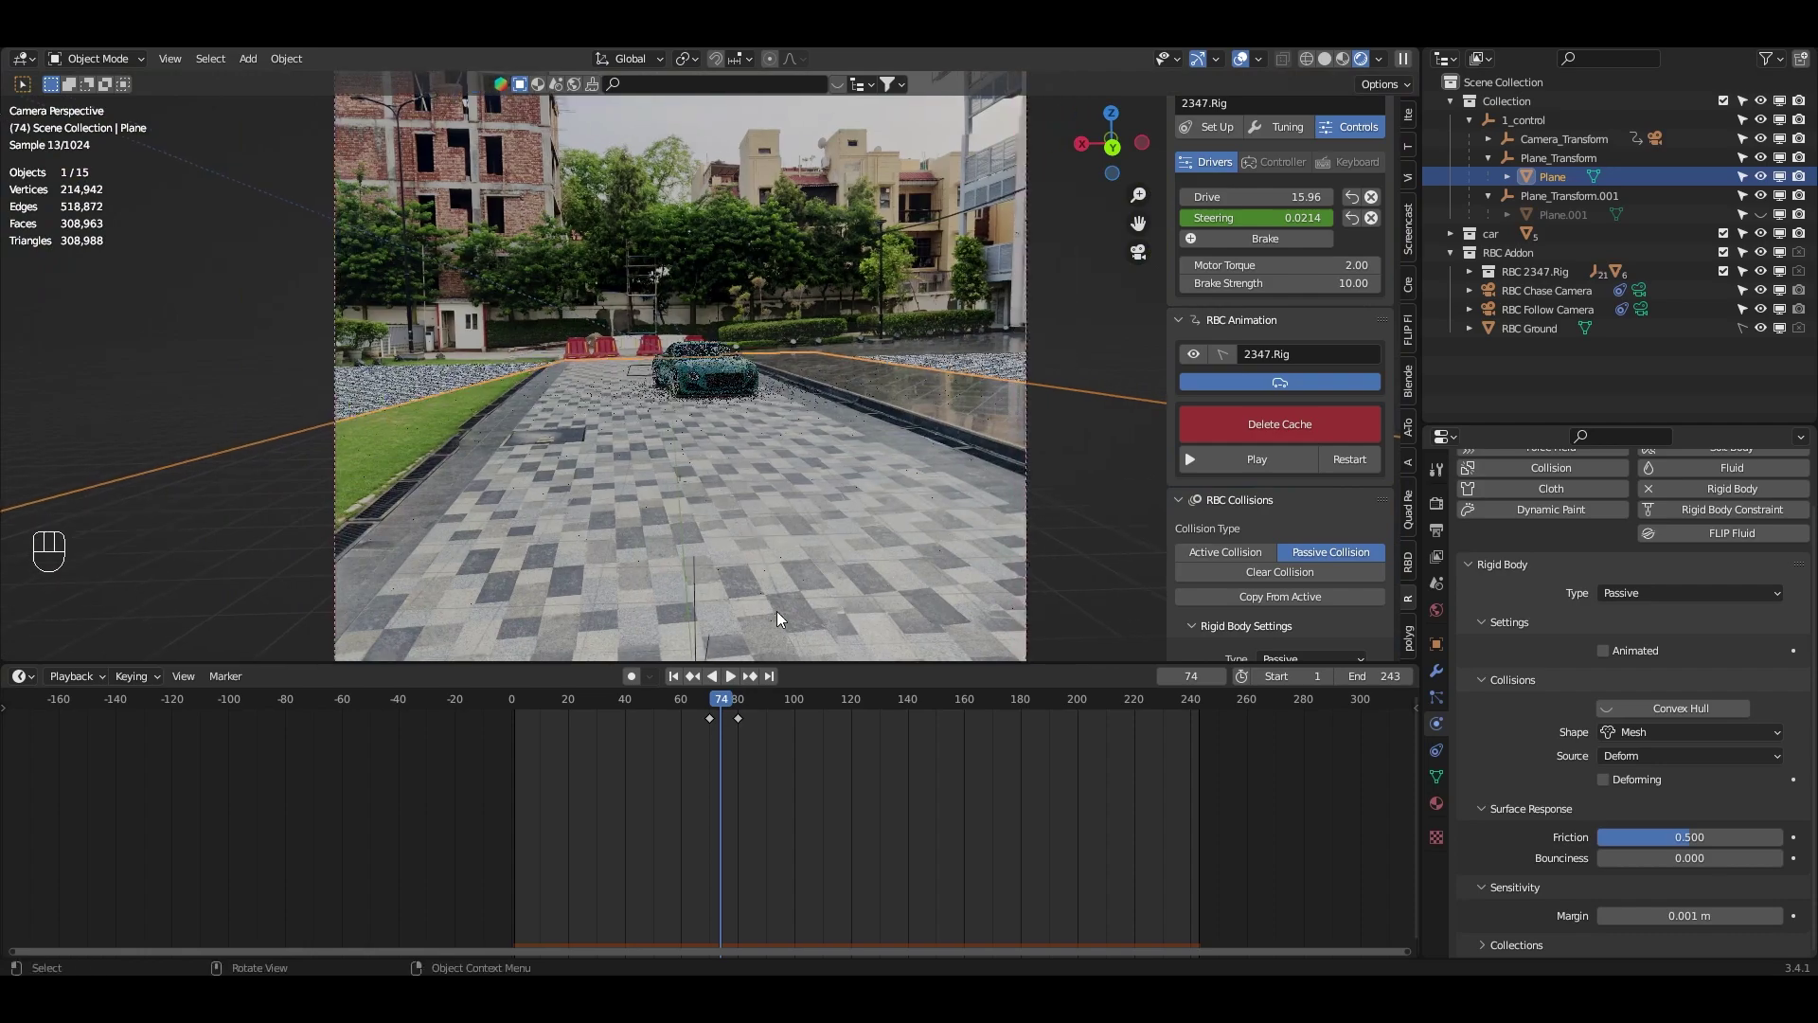
{"action": "scroll", "coordinate": [776, 610], "scroll_direction": "up", "scroll_amount": 8}
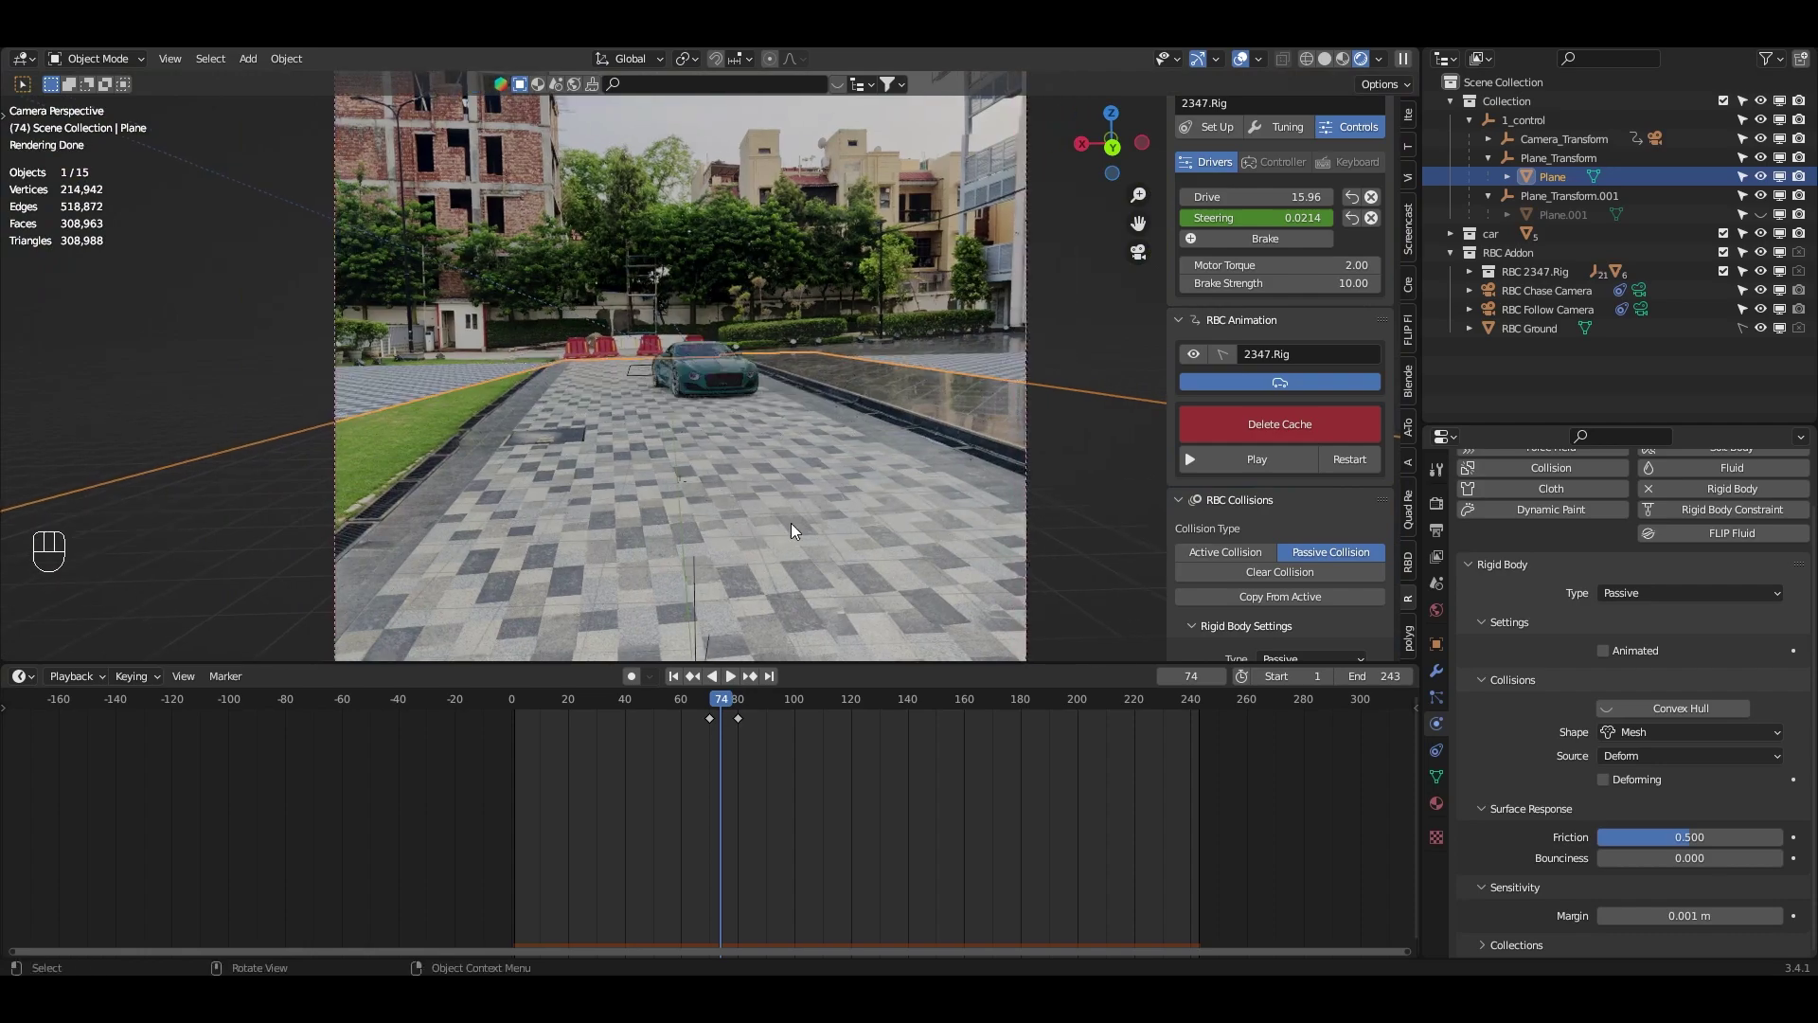
{"action": "key", "text": "ctrl+s"}
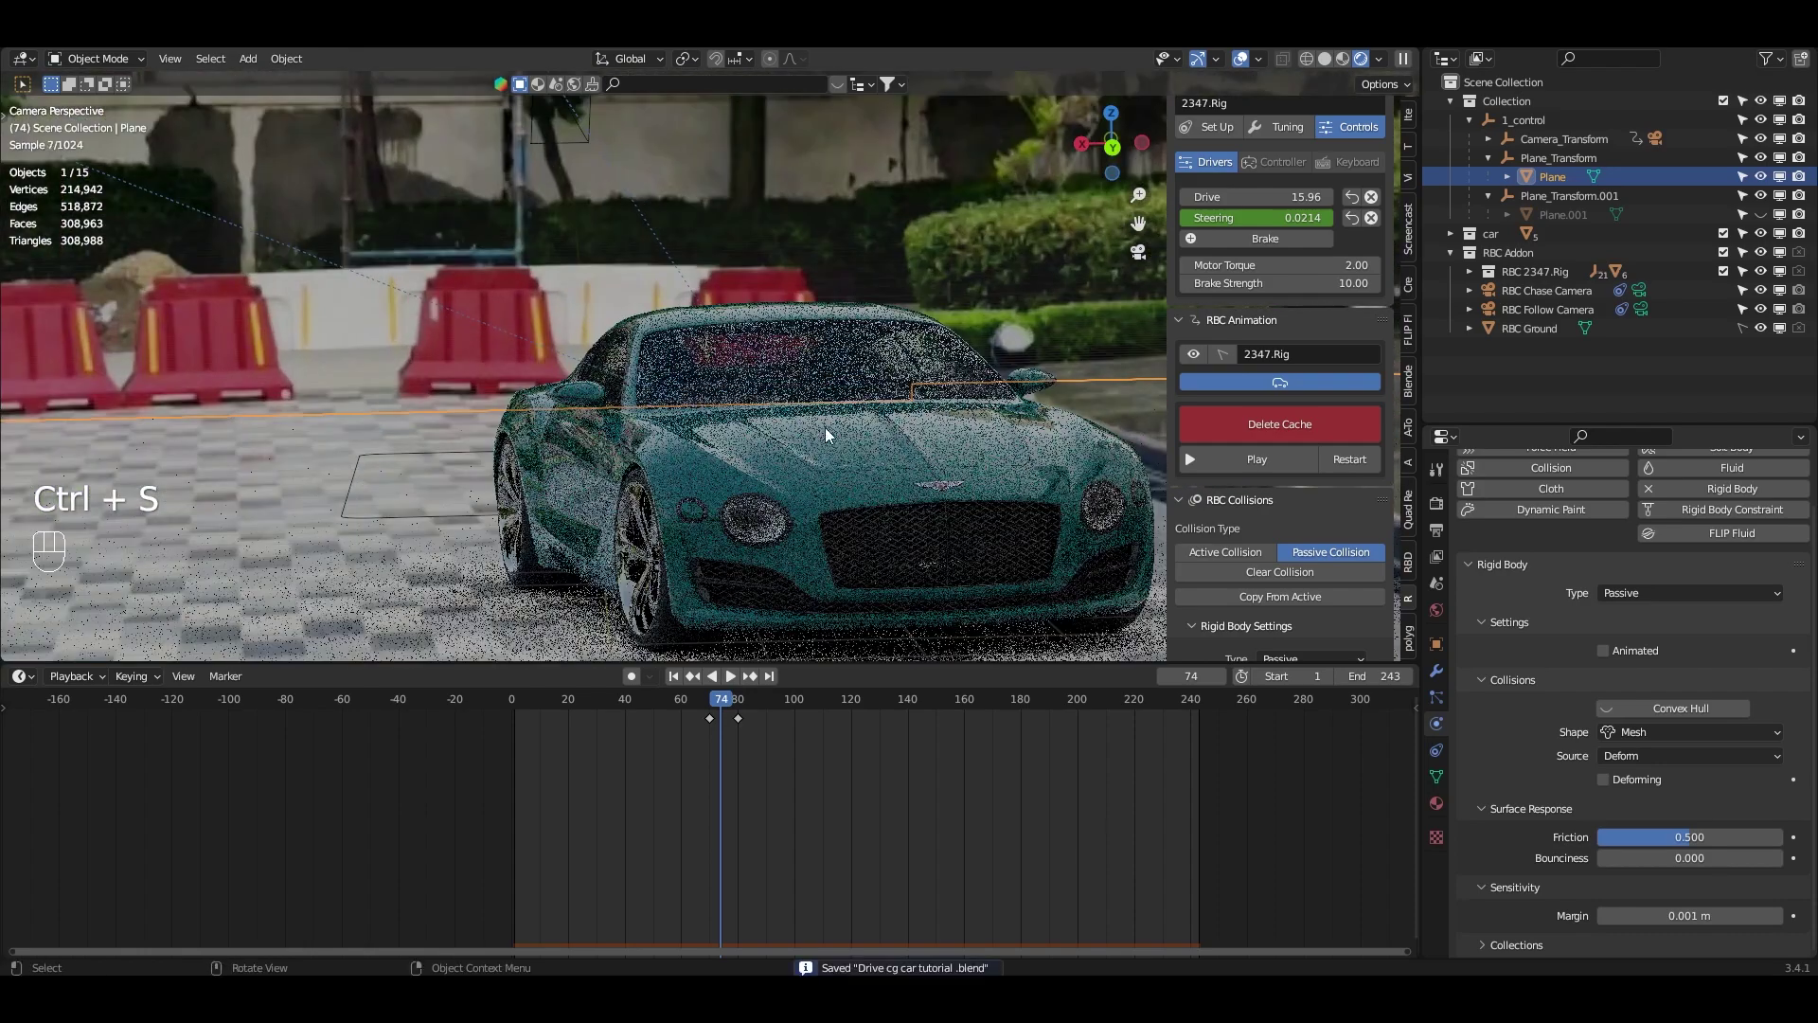
- Select the car body's CarPaint material and replace the Timeline with the Shader Editor
{"action": "middle_click_drag", "start_coordinate": [826, 428], "coordinate": [793, 442], "text": "shift"}
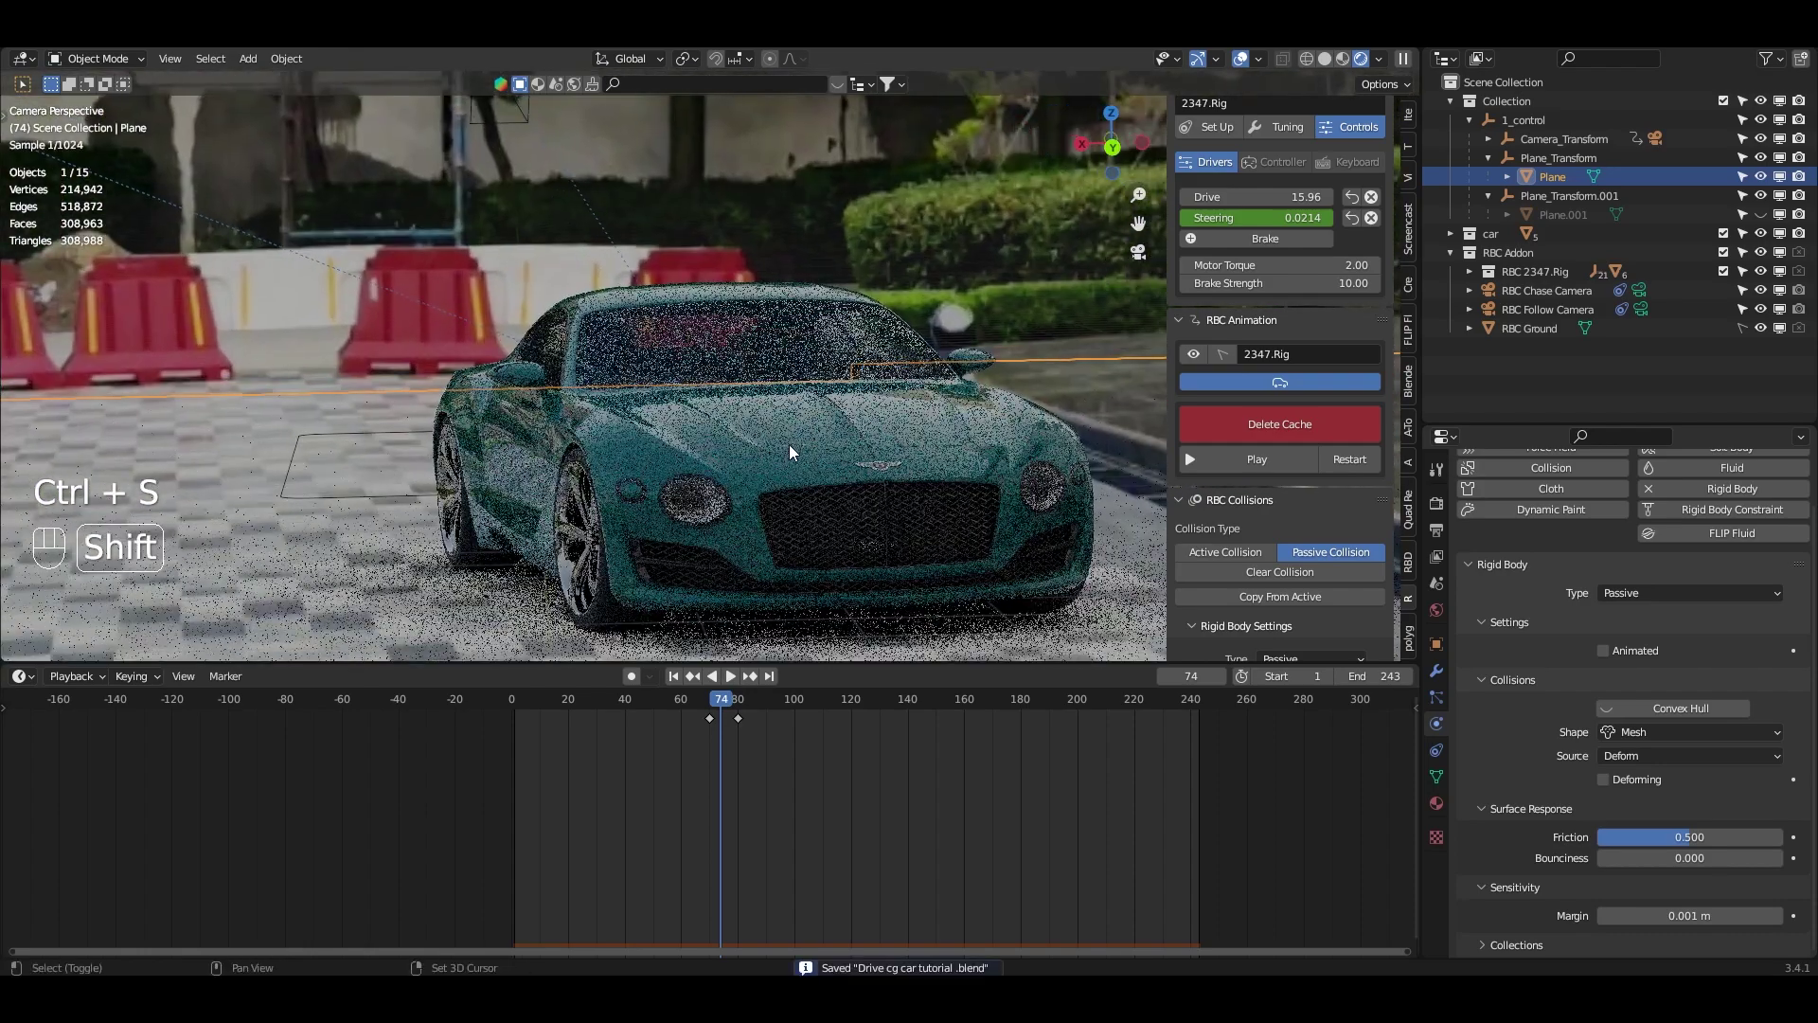
{"action": "left_click", "coordinate": [722, 454]}
{"action": "left_click", "coordinate": [1437, 802]}
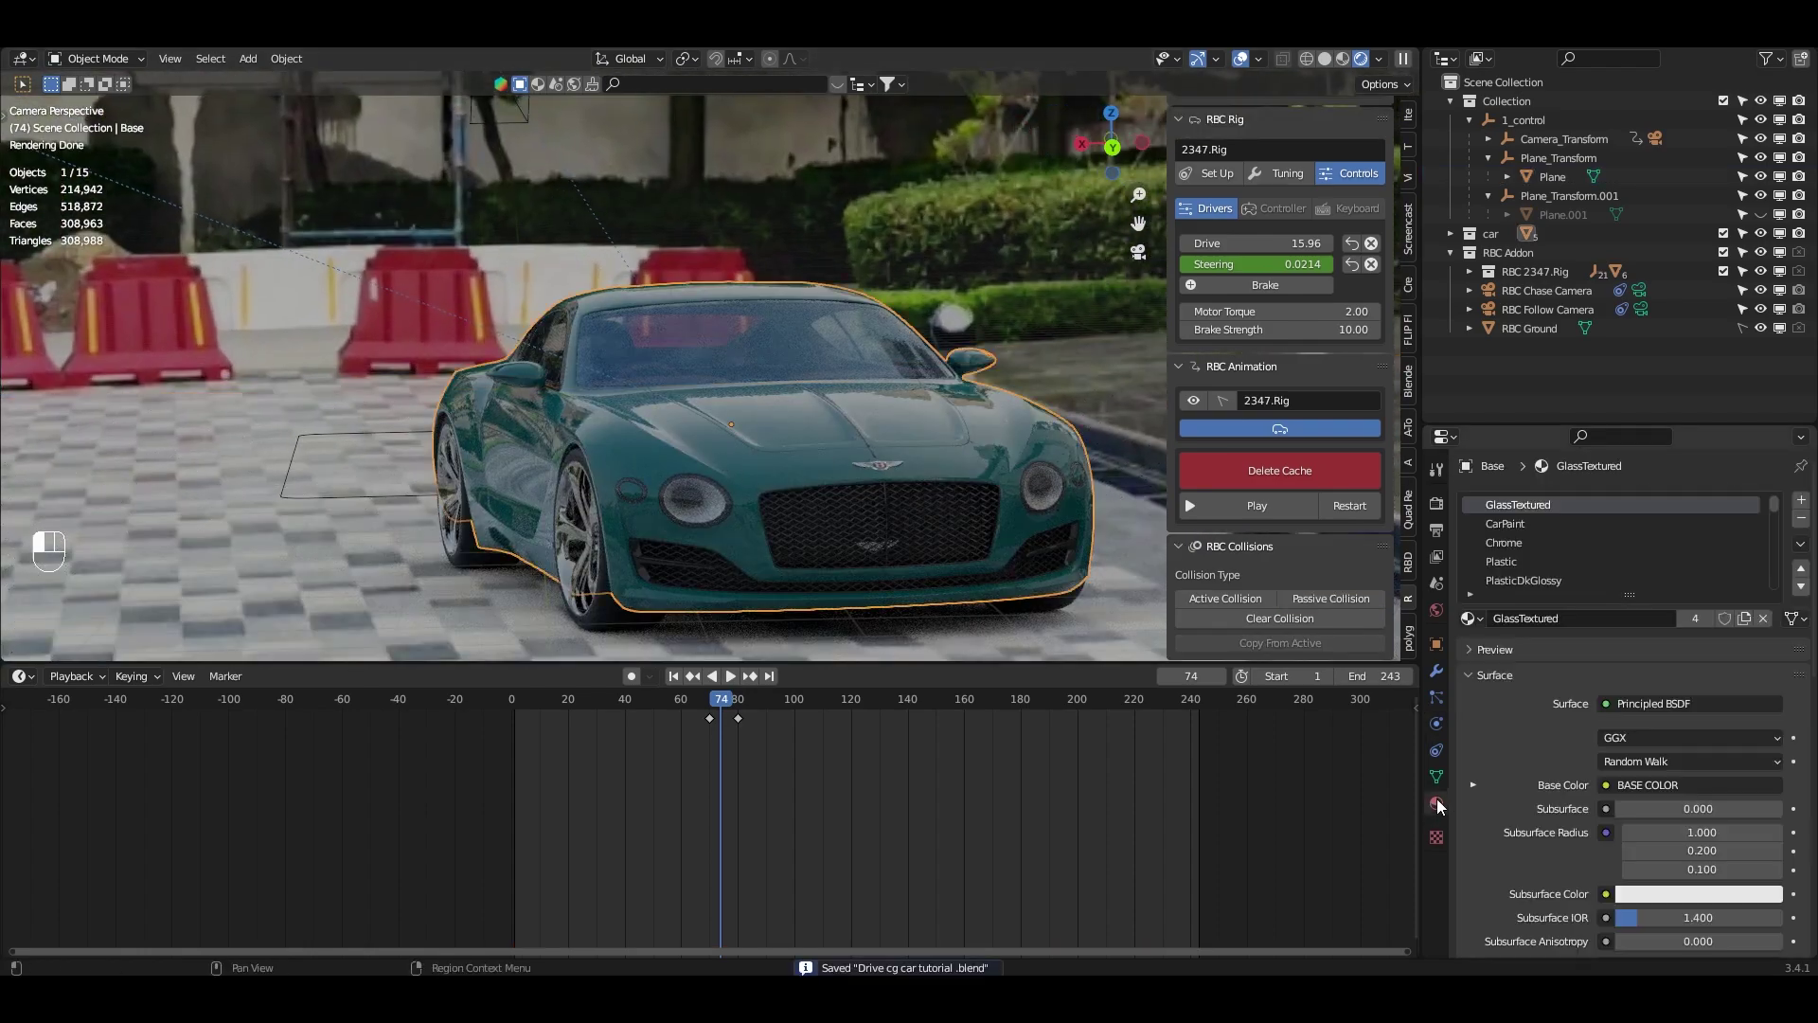
{"action": "left_click", "coordinate": [1511, 523]}
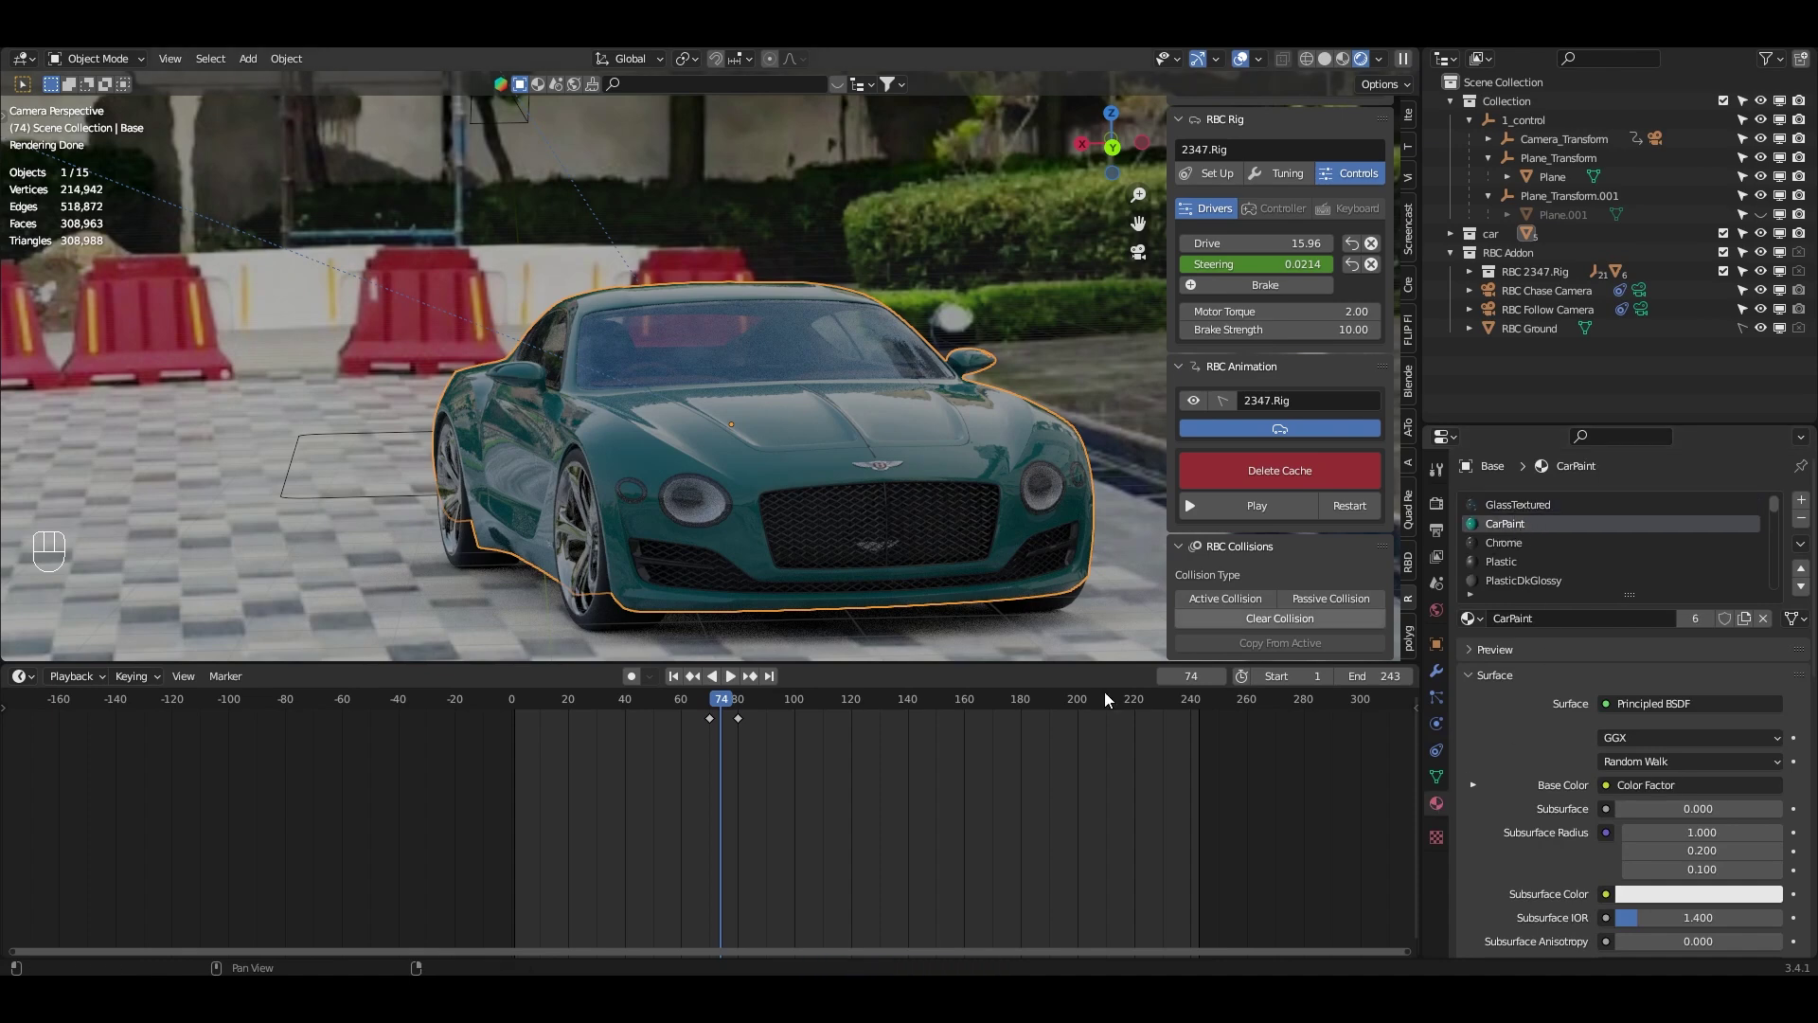
{"action": "left_click", "coordinate": [19, 675]}
{"action": "left_click", "coordinate": [85, 853]}
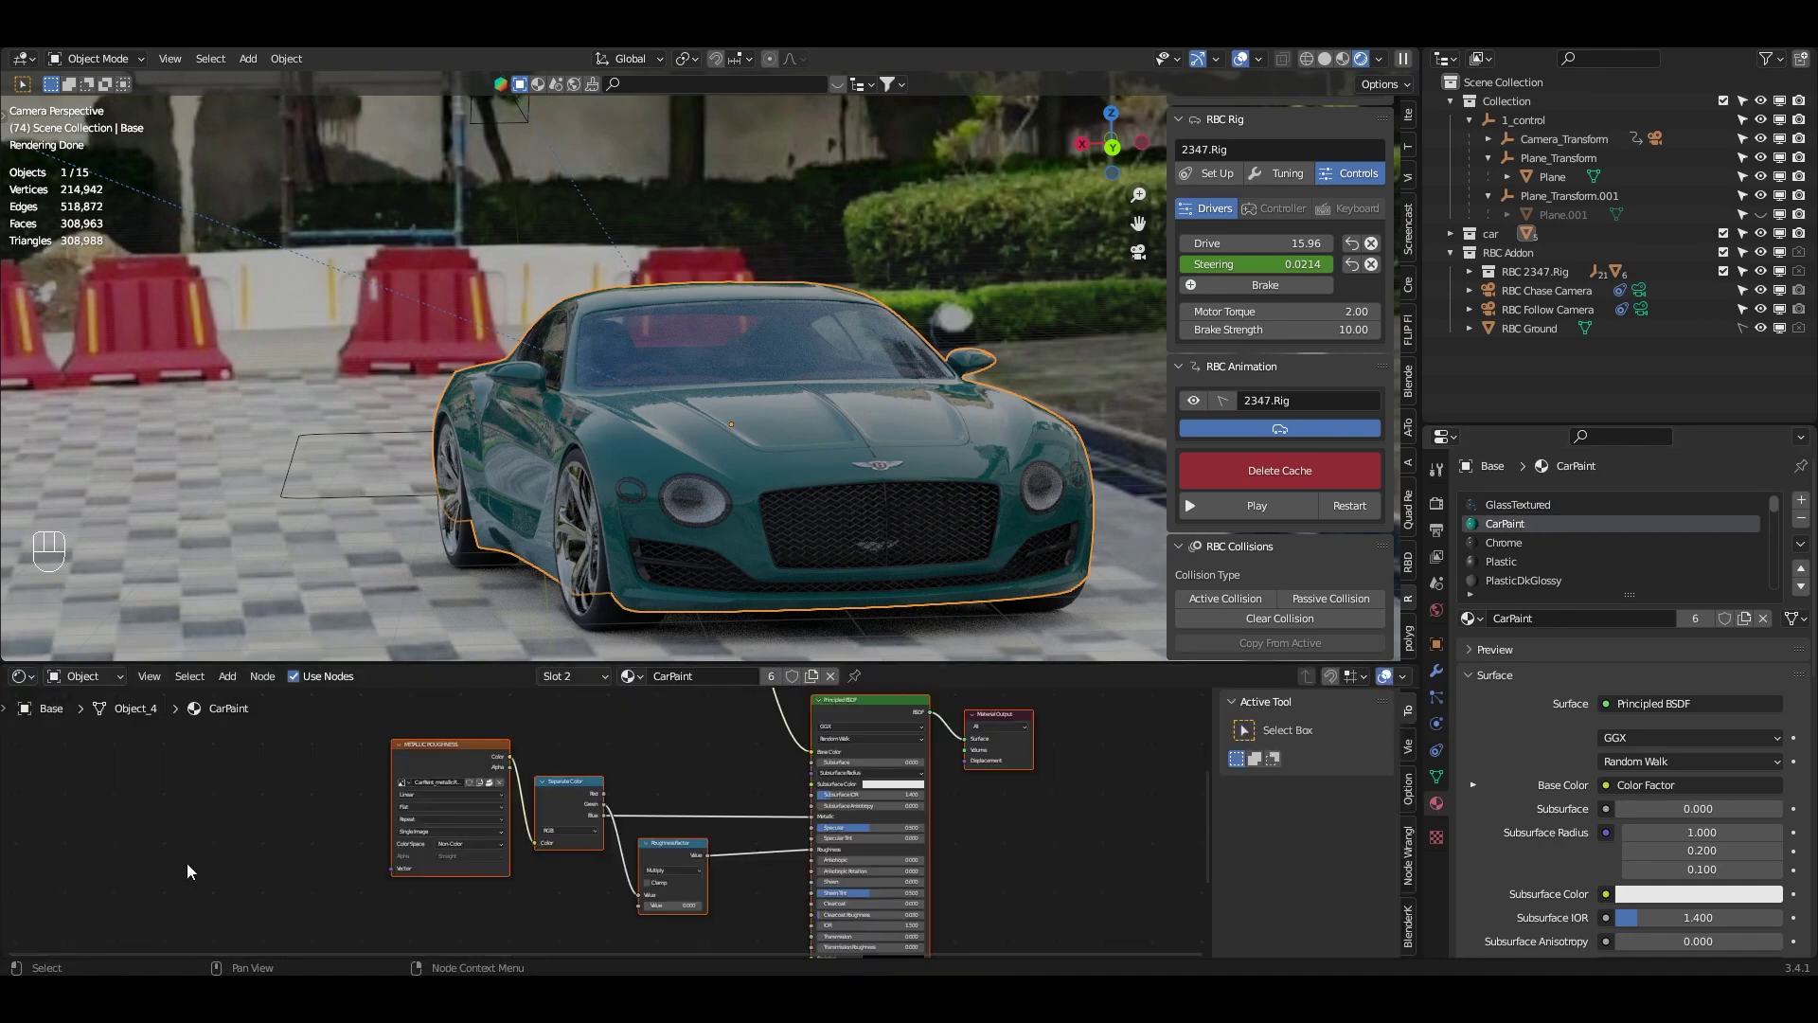
- Insert a Hue Saturation Value node before CarPaint's Principled BSDF base colour, with saturation 0 and value 0.1
{"action": "middle_click_drag", "start_coordinate": [780, 790], "coordinate": [827, 883]}
{"action": "middle_click_drag", "start_coordinate": [885, 741], "coordinate": [839, 868]}
{"action": "scroll", "coordinate": [839, 868], "scroll_direction": "up", "scroll_amount": 8}
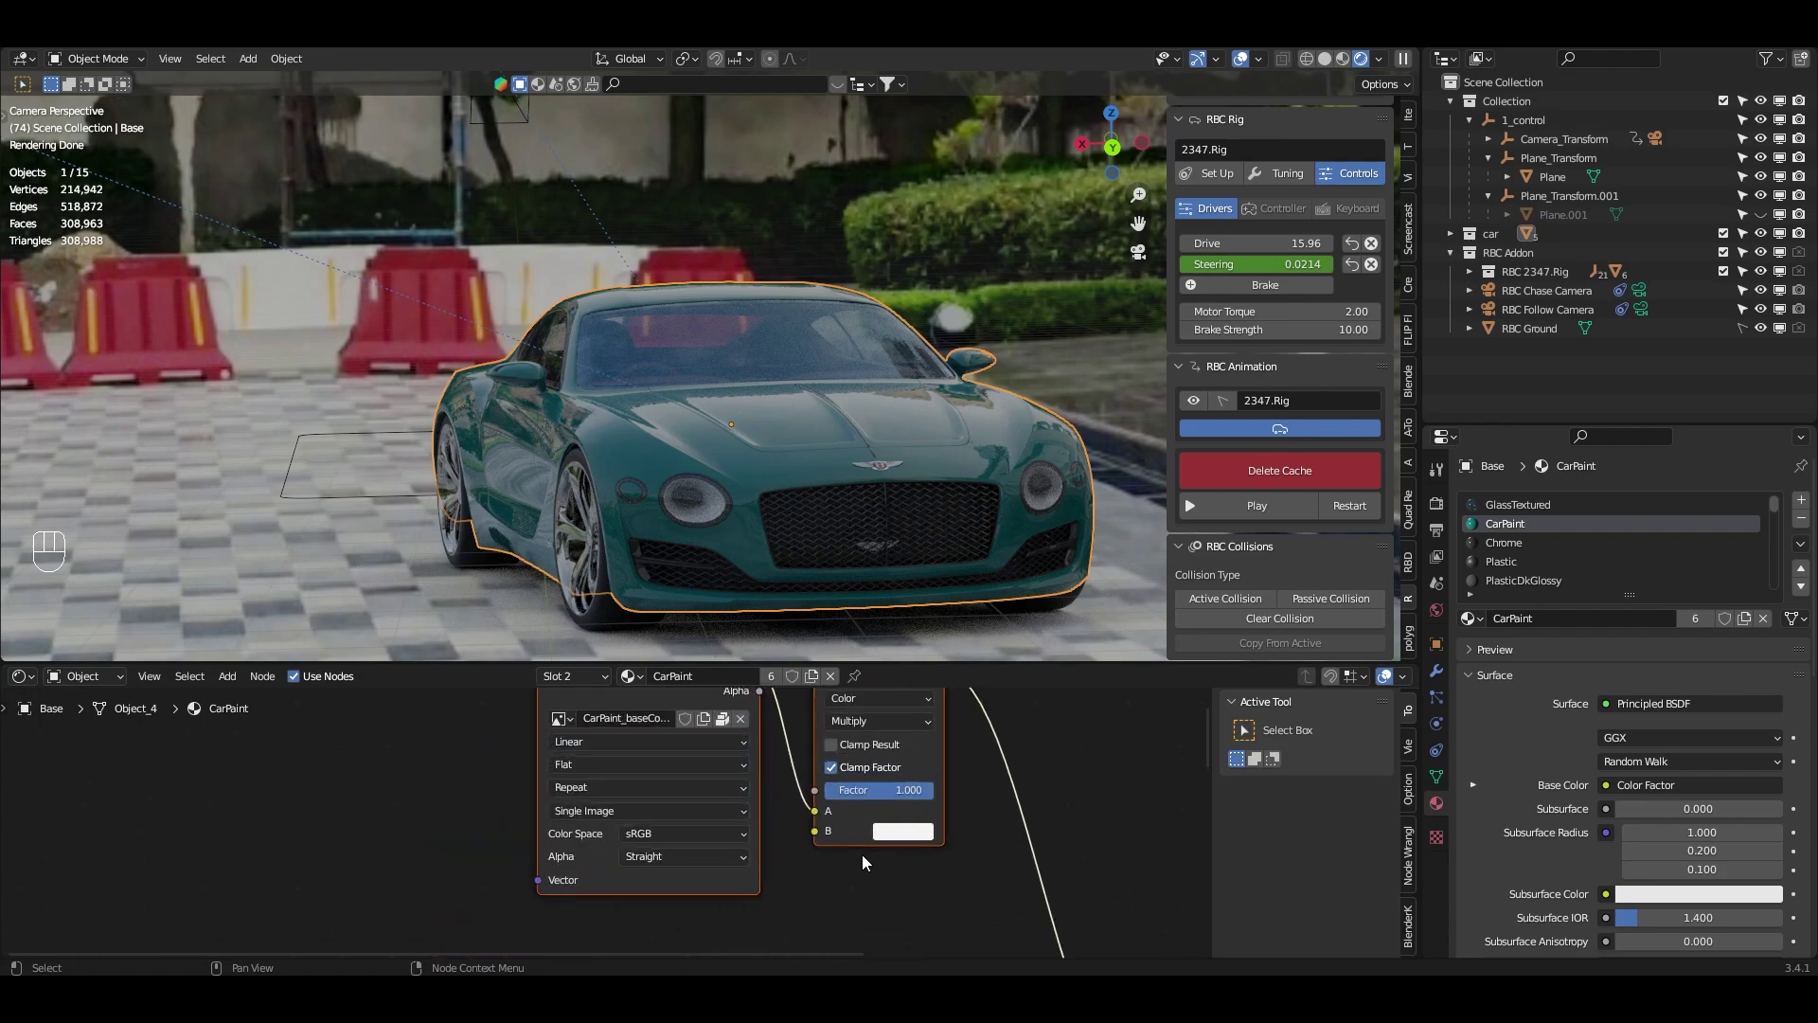
{"action": "middle_click_drag", "start_coordinate": [989, 738], "coordinate": [861, 761]}
{"action": "key", "text": "shift+a"}
{"action": "left_click", "coordinate": [1000, 762]}
{"action": "type", "text": "hu"}
{"action": "left_click", "coordinate": [1029, 778]}
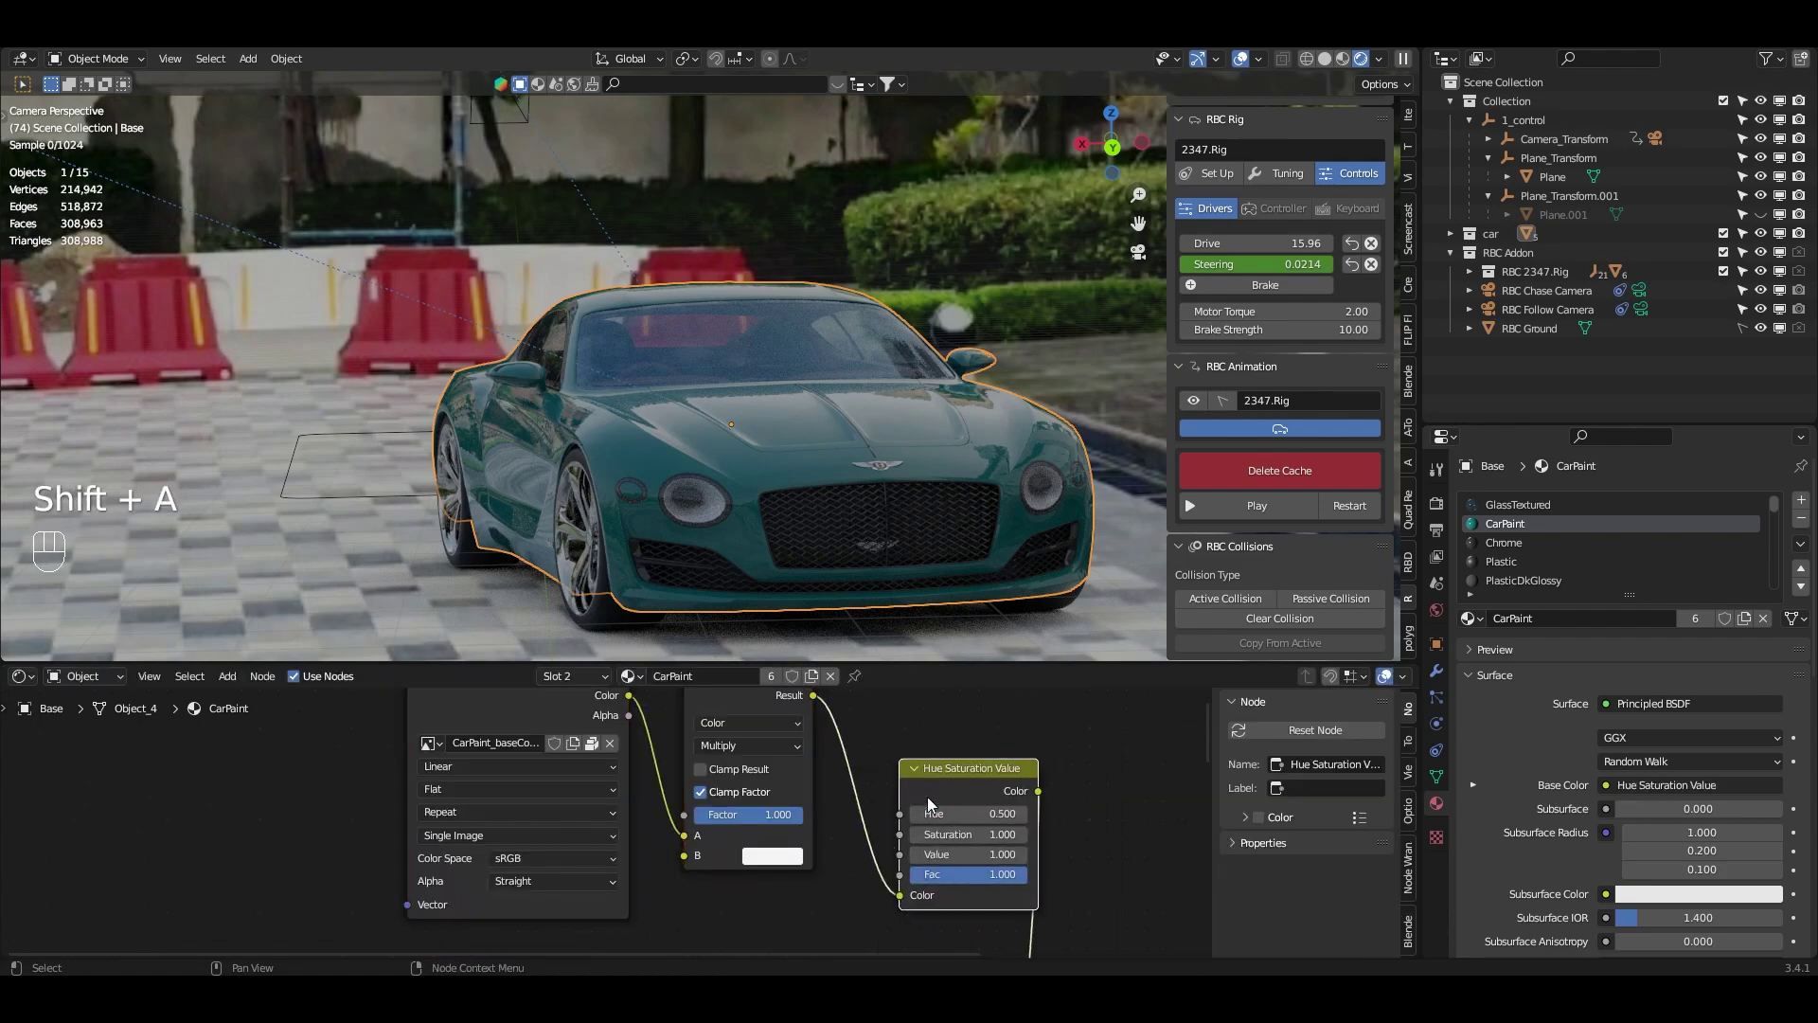
{"action": "left_click", "coordinate": [881, 800]}
{"action": "scroll", "coordinate": [663, 767], "scroll_direction": "down", "scroll_amount": 3}
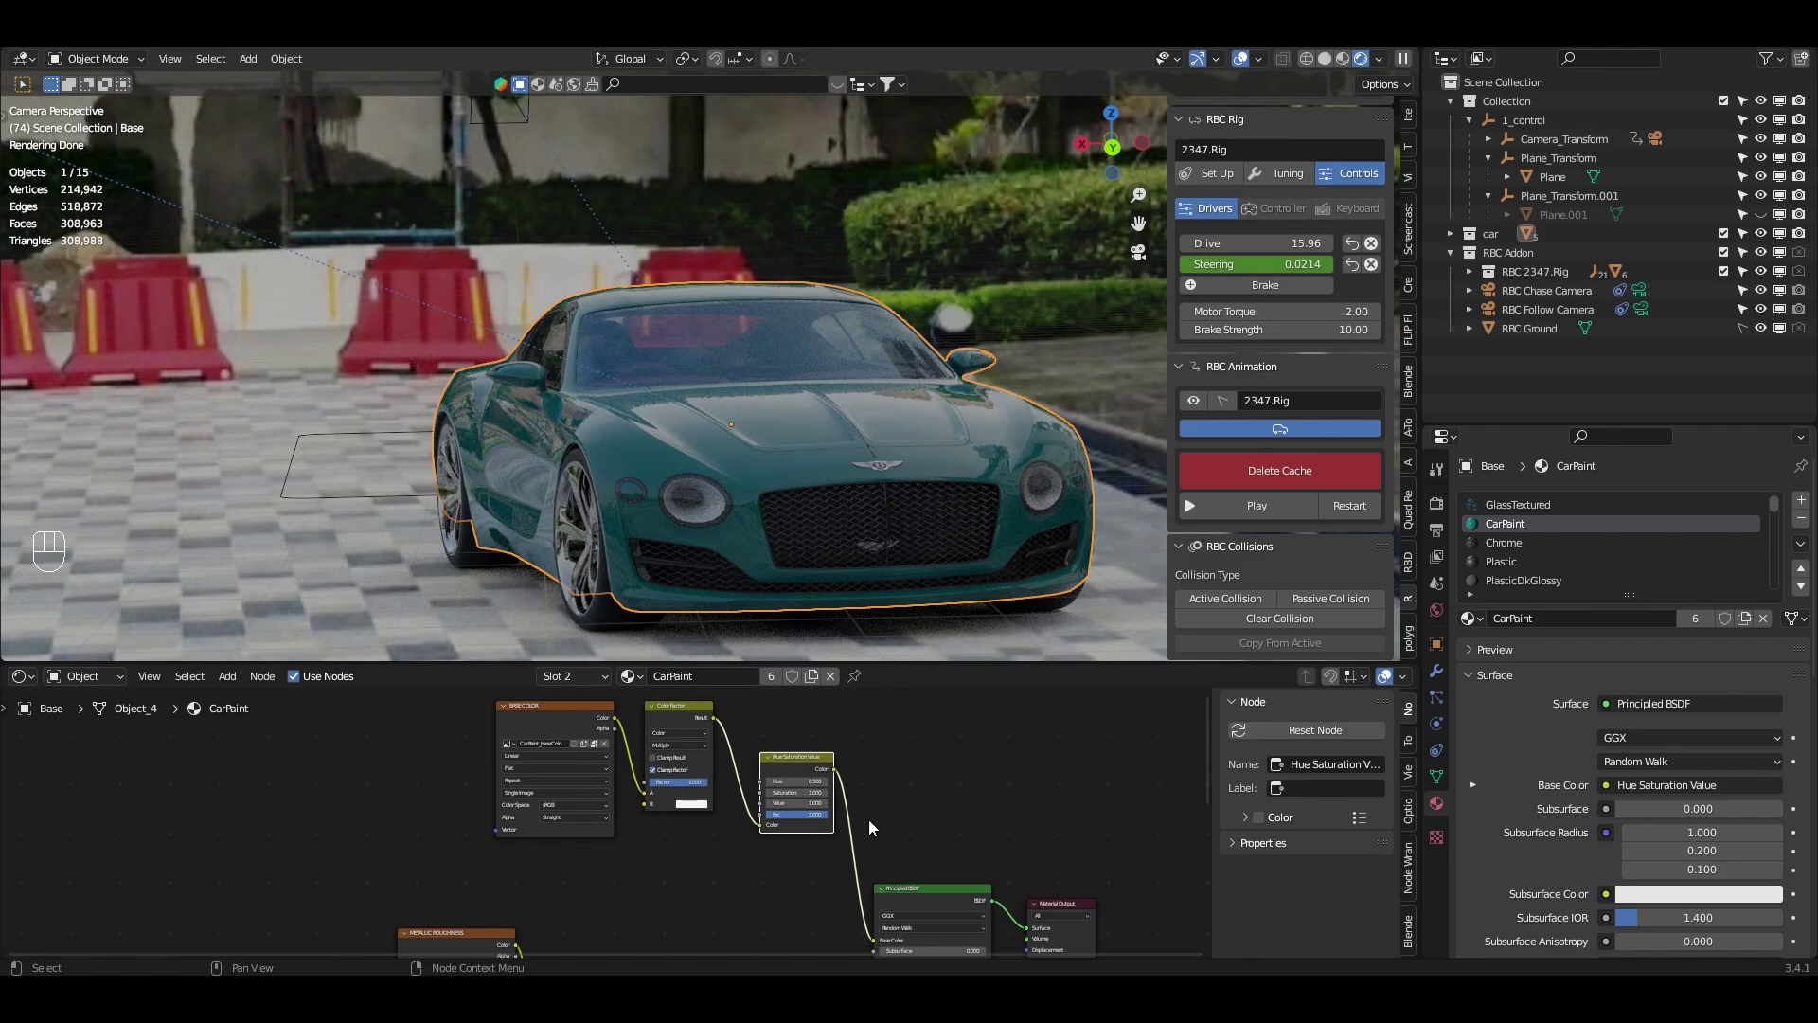
{"action": "scroll", "coordinate": [872, 827], "scroll_direction": "up", "scroll_amount": 5}
{"action": "mouse_move", "coordinate": [871, 816]}
{"action": "left_mouse_down"}
{"action": "mouse_move", "coordinate": [795, 814]}
{"action": "mouse_move", "coordinate": [795, 843]}
{"action": "mouse_move", "coordinate": [826, 843]}
{"action": "left_mouse_up"}
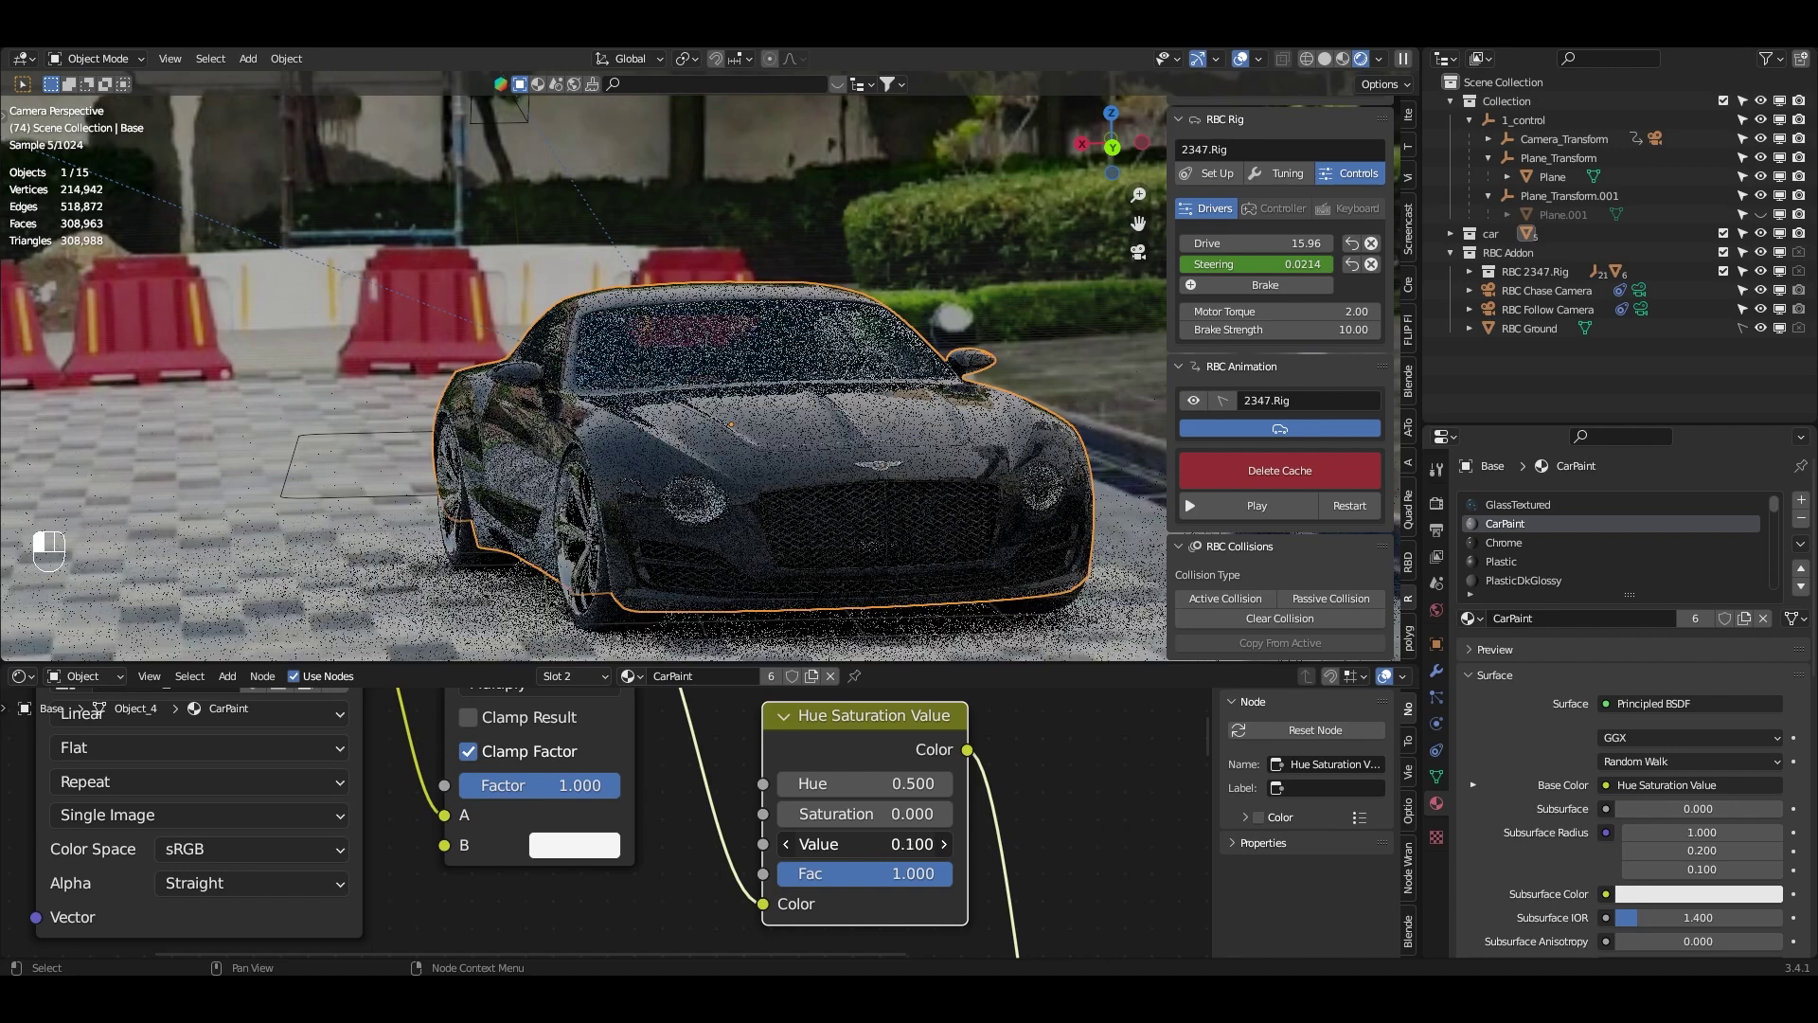
{"action": "scroll", "coordinate": [1035, 824], "scroll_direction": "down", "scroll_amount": 4}
{"action": "middle_click_drag", "start_coordinate": [958, 849], "coordinate": [952, 763]}
{"action": "key", "text": "shift+a"}
{"action": "left_click", "coordinate": [720, 757]}
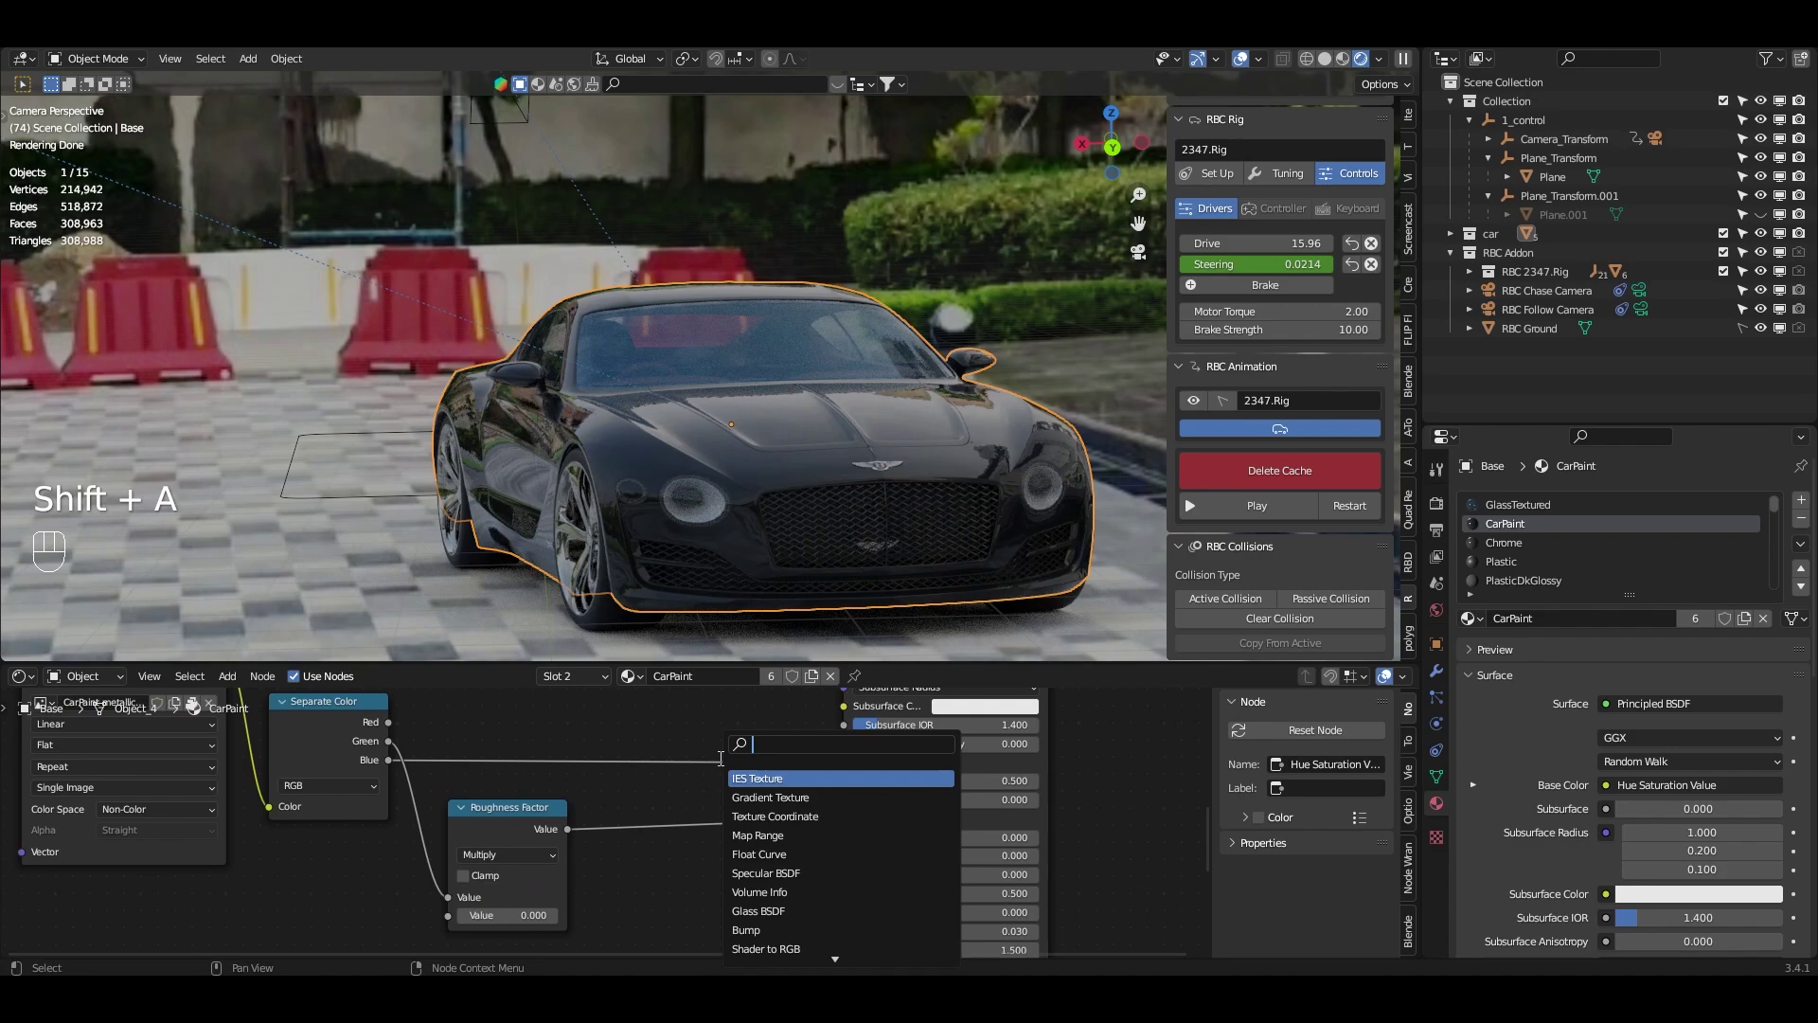
{"action": "left_click", "coordinate": [771, 778]}
{"action": "left_click", "coordinate": [741, 822]}
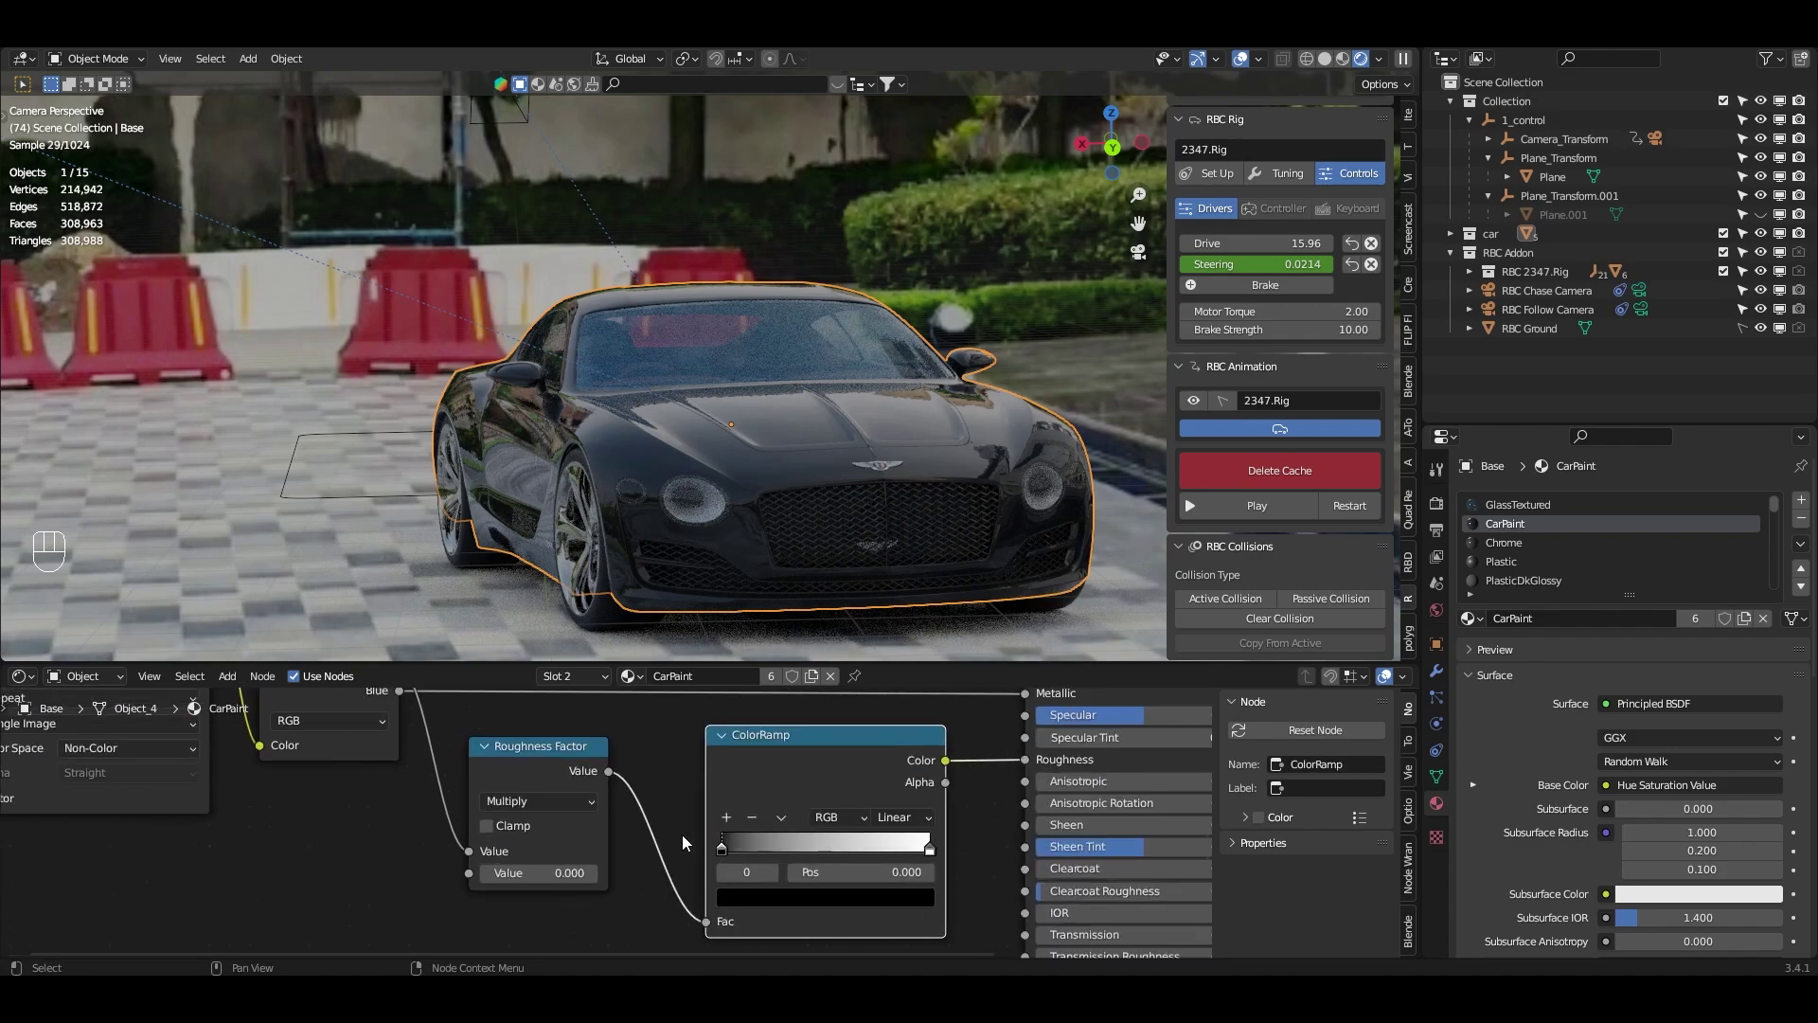
- Set the value of CarPaint's Roughness Factor multiply node to 0.1
{"action": "mouse_move", "coordinate": [537, 867]}
{"action": "left_mouse_down"}
{"action": "mouse_move", "coordinate": [594, 866]}
{"action": "mouse_move", "coordinate": [541, 872]}
{"action": "left_mouse_up"}
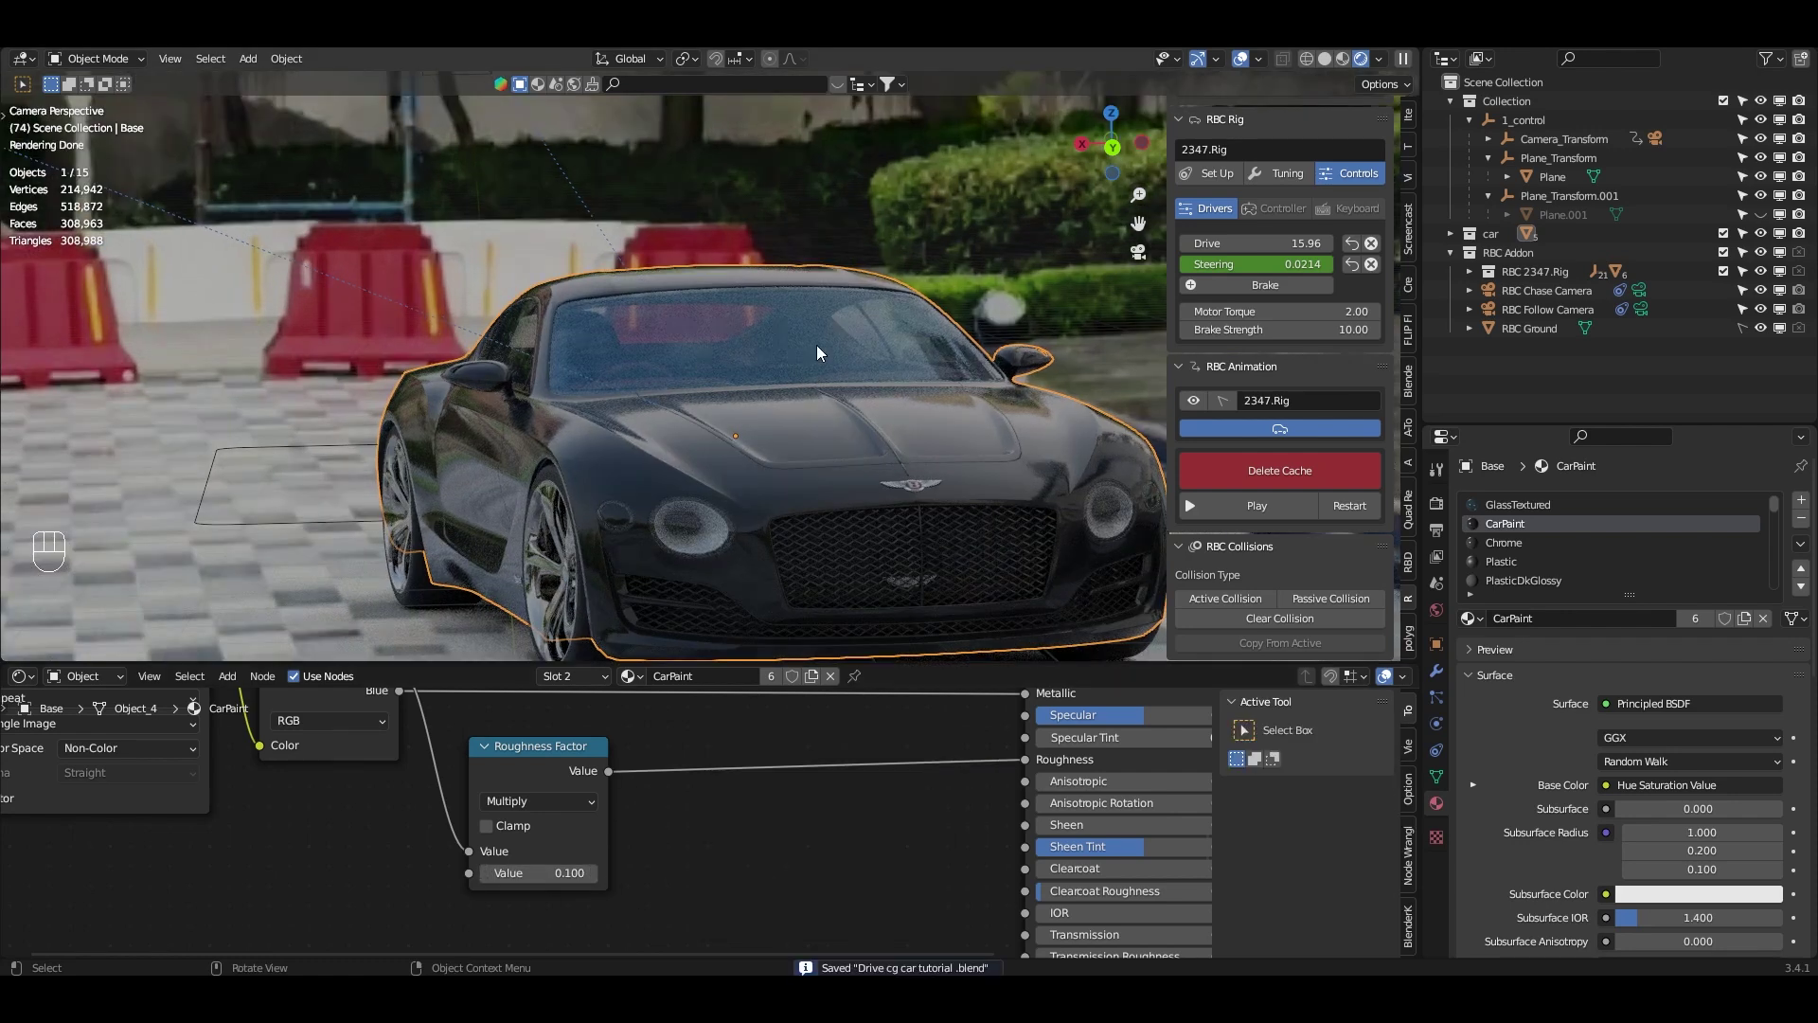
- Set the GlassTextured material's Alpha to 1.0 on its Principled BSDF and save the file
{"action": "left_click", "coordinate": [1553, 505]}
{"action": "scroll", "coordinate": [712, 841], "scroll_direction": "down", "scroll_amount": 5}
{"action": "middle_click_drag", "start_coordinate": [773, 856], "coordinate": [854, 727]}
{"action": "scroll", "coordinate": [854, 727], "scroll_direction": "up", "scroll_amount": 6}
{"action": "left_click_drag", "start_coordinate": [964, 827], "coordinate": [936, 792]}
{"action": "middle_click_drag", "start_coordinate": [935, 791], "coordinate": [767, 778]}
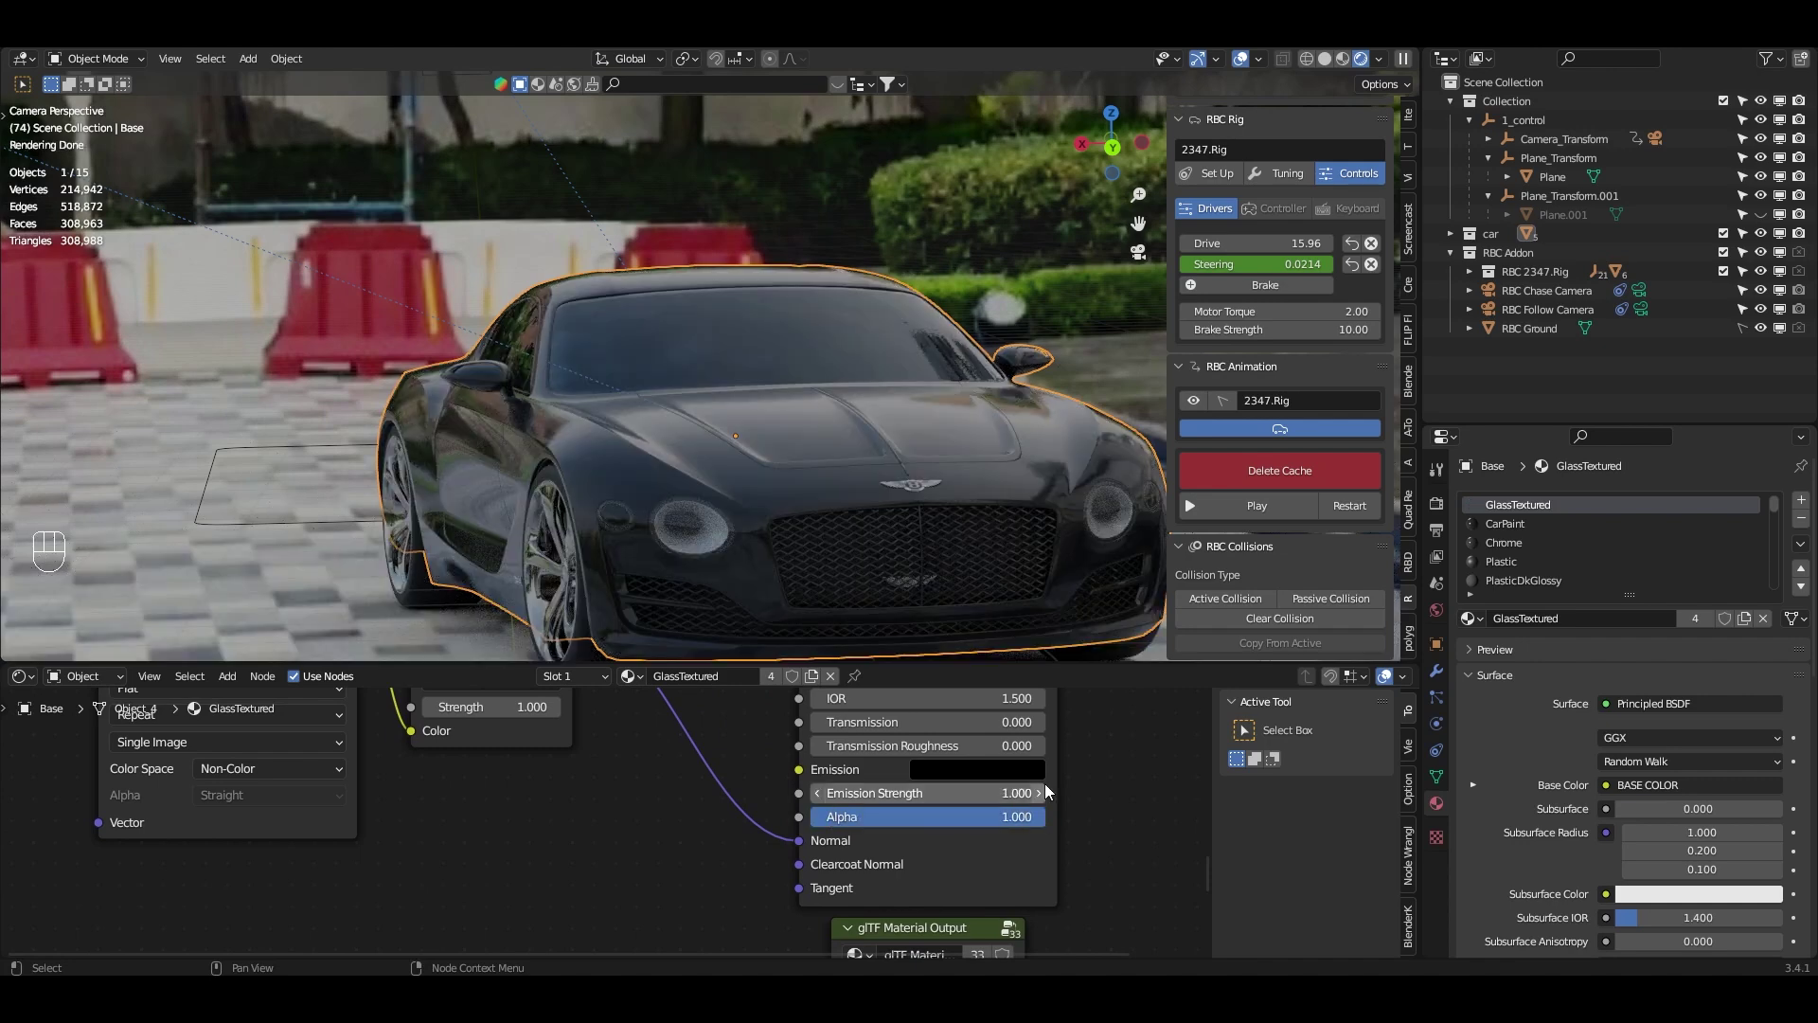
{"action": "key", "text": "ctrl+s"}
- Hide the viewport sidebar, replace the Shader Editor with the Timeline, and go to frame 114
{"action": "key", "text": "n"}
{"action": "scroll", "coordinate": [557, 716], "scroll_direction": "down", "scroll_amount": 2}
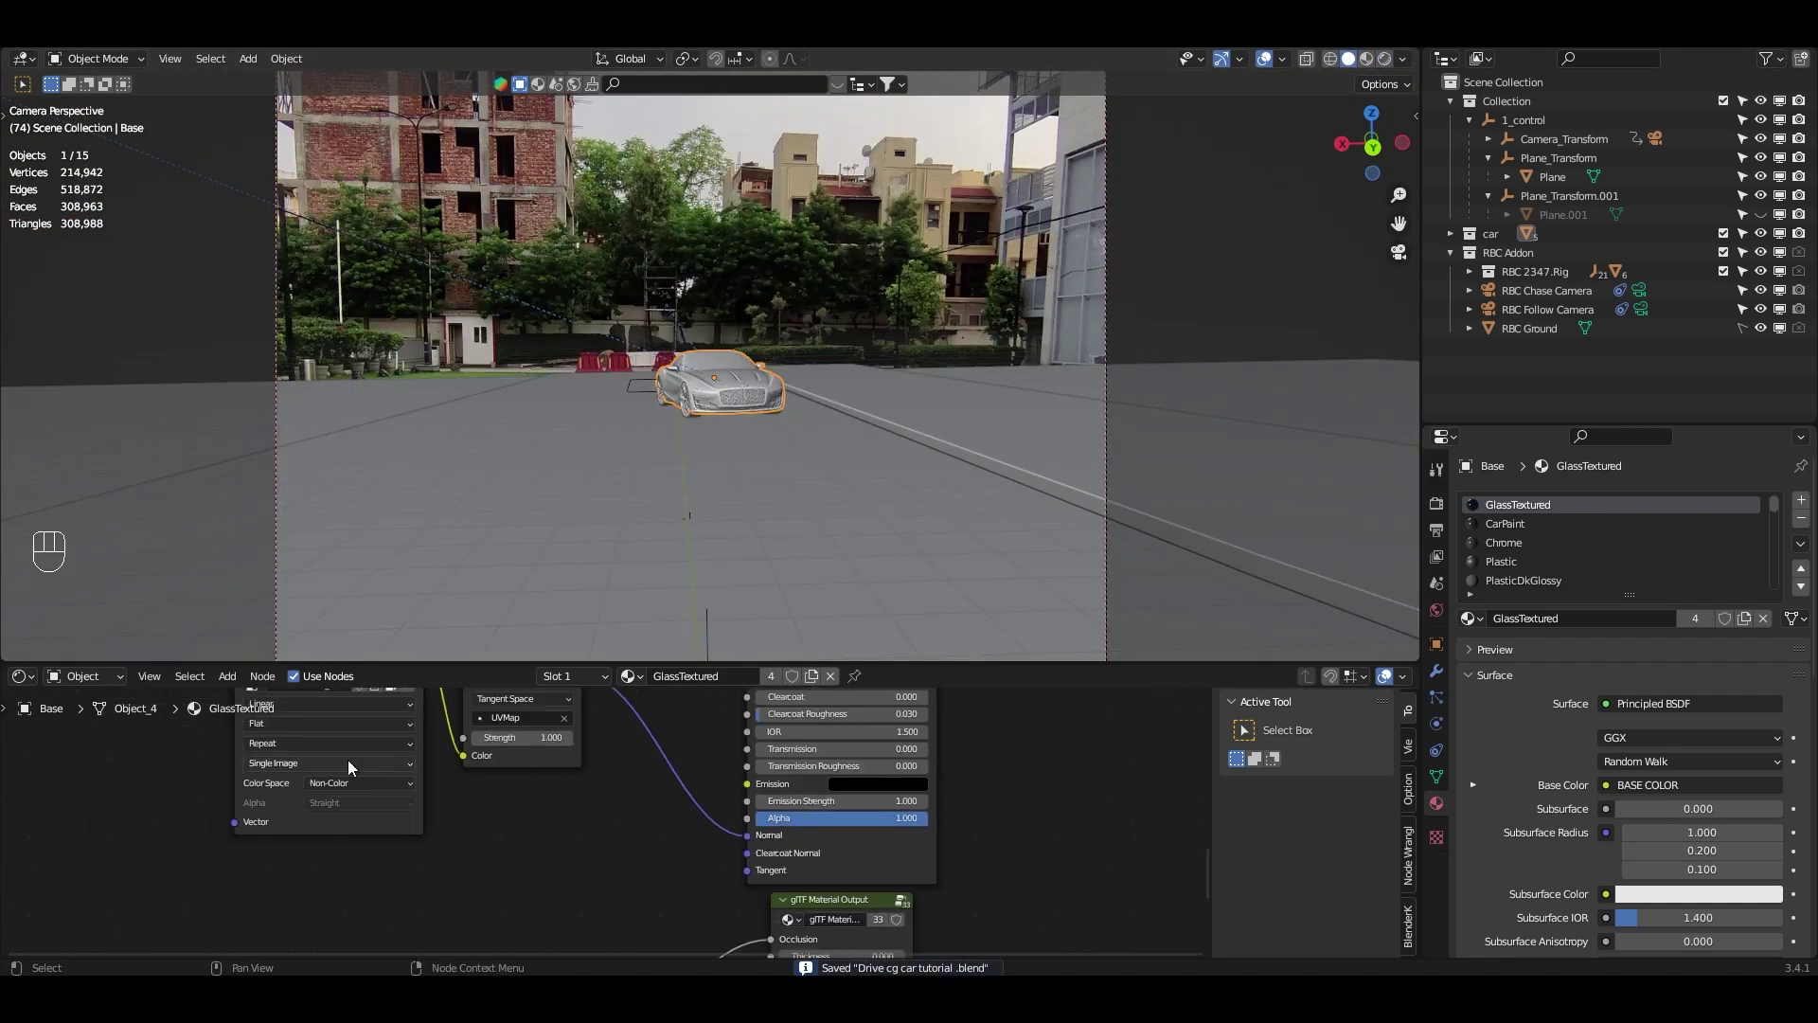
{"action": "left_click", "coordinate": [21, 675]}
{"action": "left_click", "coordinate": [275, 756]}
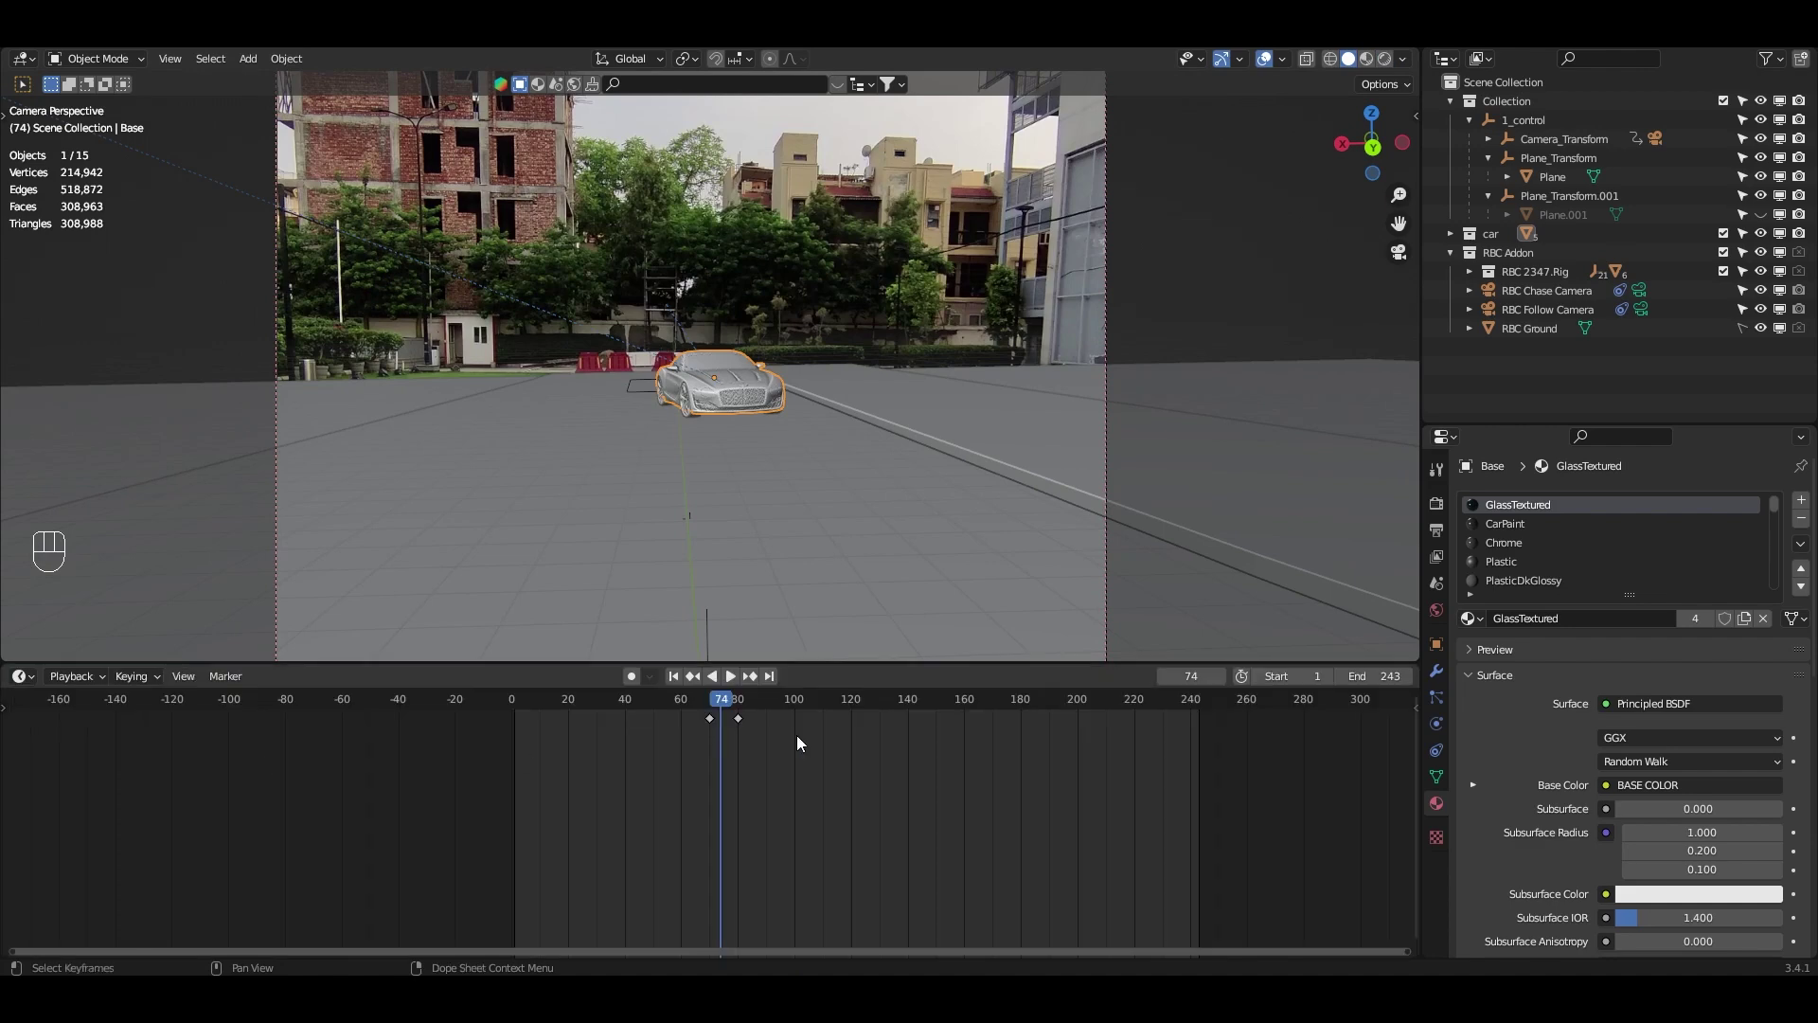
{"action": "left_click", "coordinate": [833, 748]}
- Switch the render engine to Eevee and enable Ambient Occlusion with a factor of 2
{"action": "left_click", "coordinate": [1436, 503]}
{"action": "left_click", "coordinate": [1660, 499]}
{"action": "left_click", "coordinate": [1661, 526]}
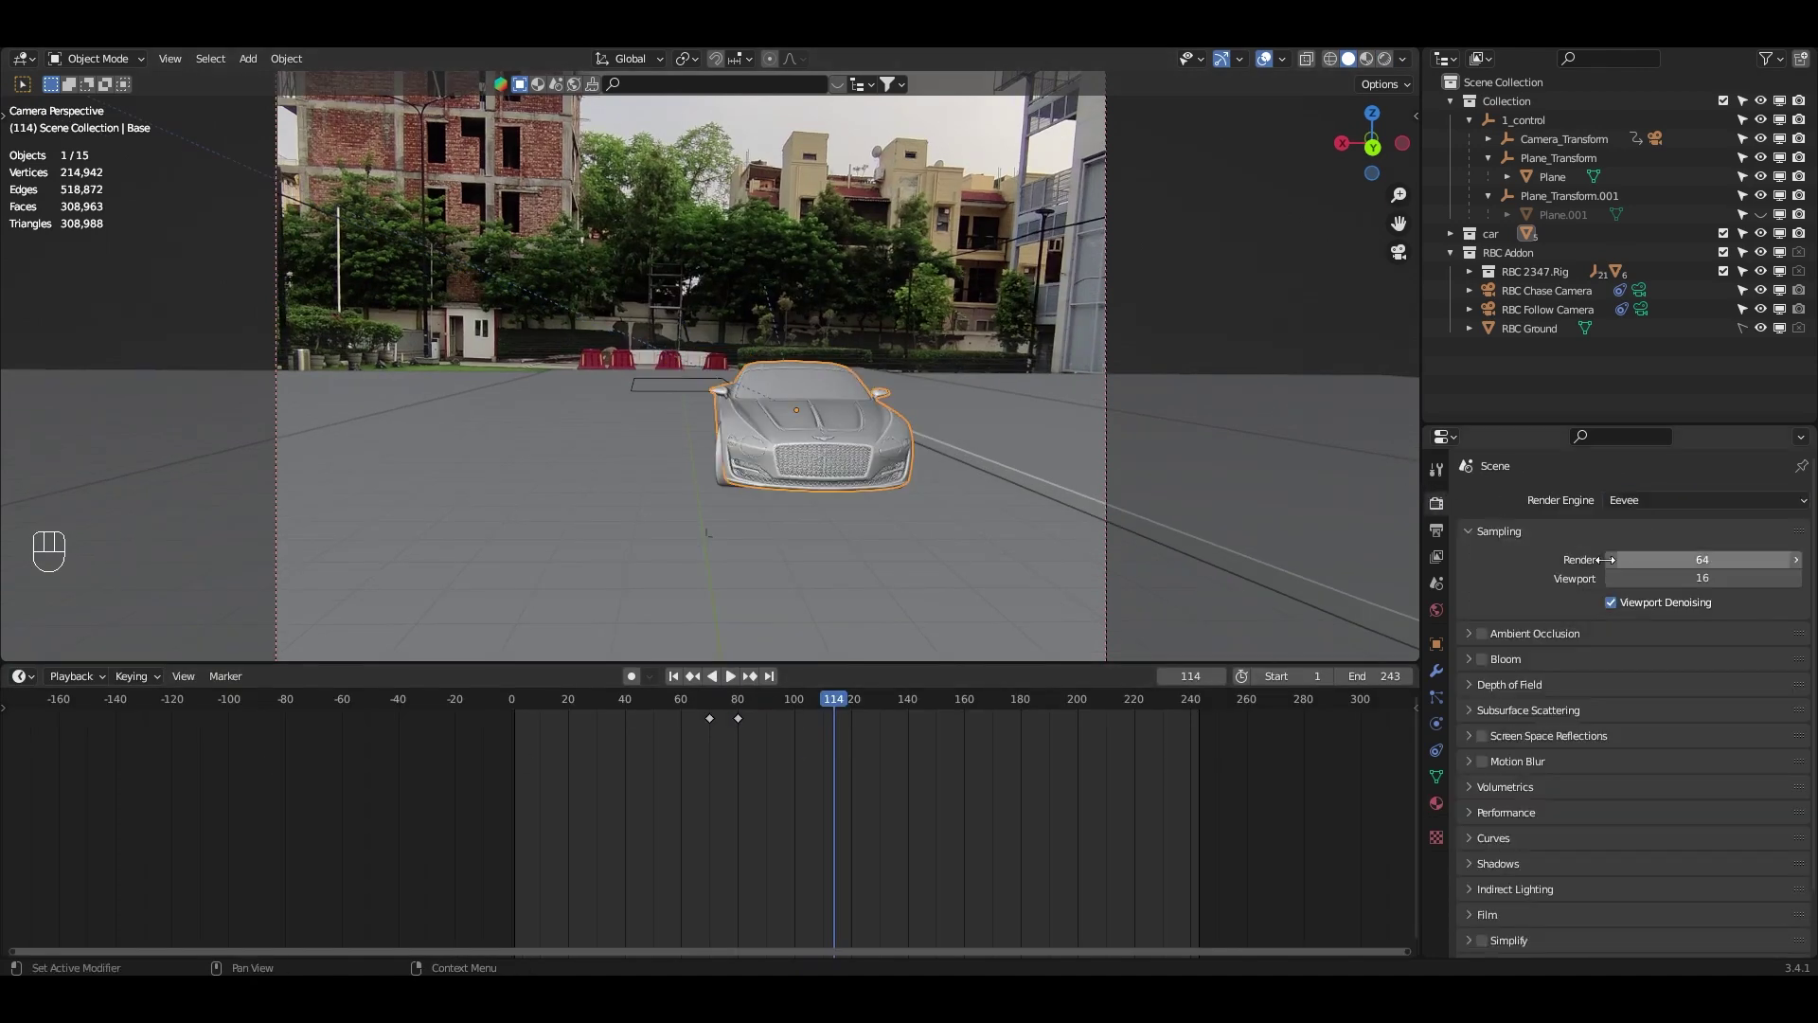
{"action": "left_click", "coordinate": [1483, 634]}
{"action": "left_click", "coordinate": [1533, 633]}
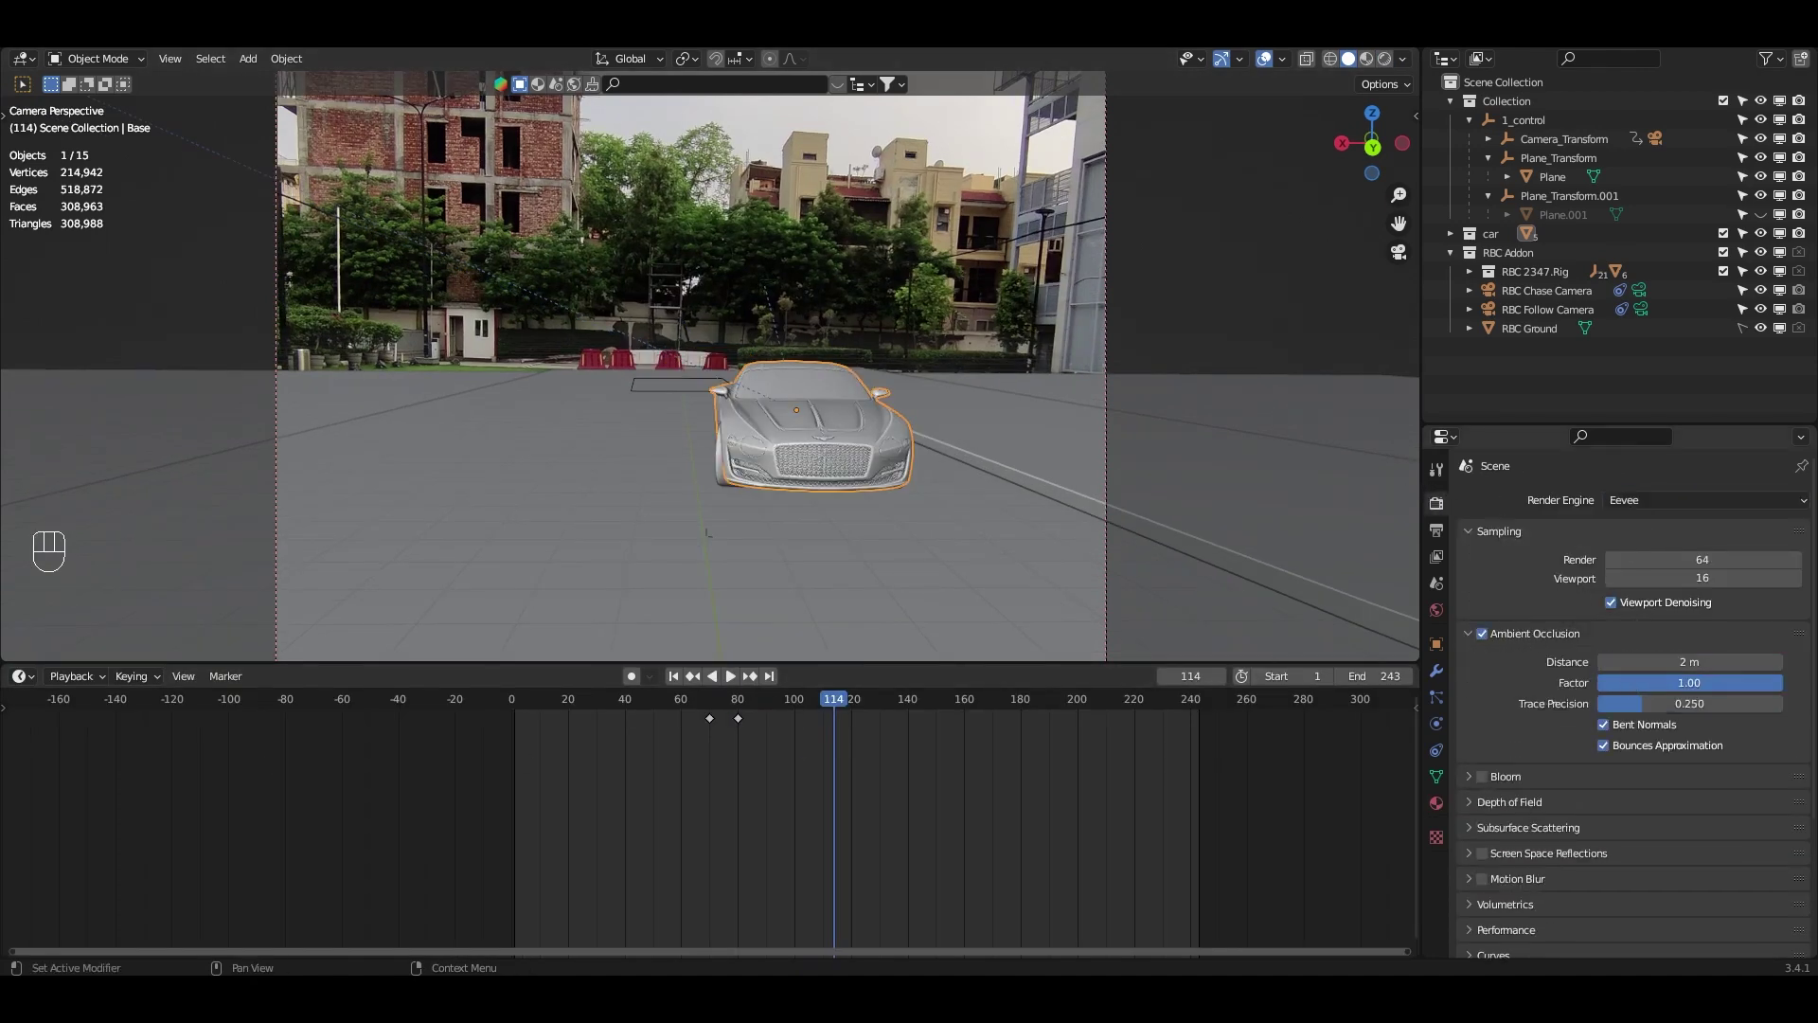
- Play the animation from frame 1 in rendered shading and scrub back to frame 60 to inspect the car
{"action": "key", "text": "z"}
{"action": "key", "text": "shift+Left"}
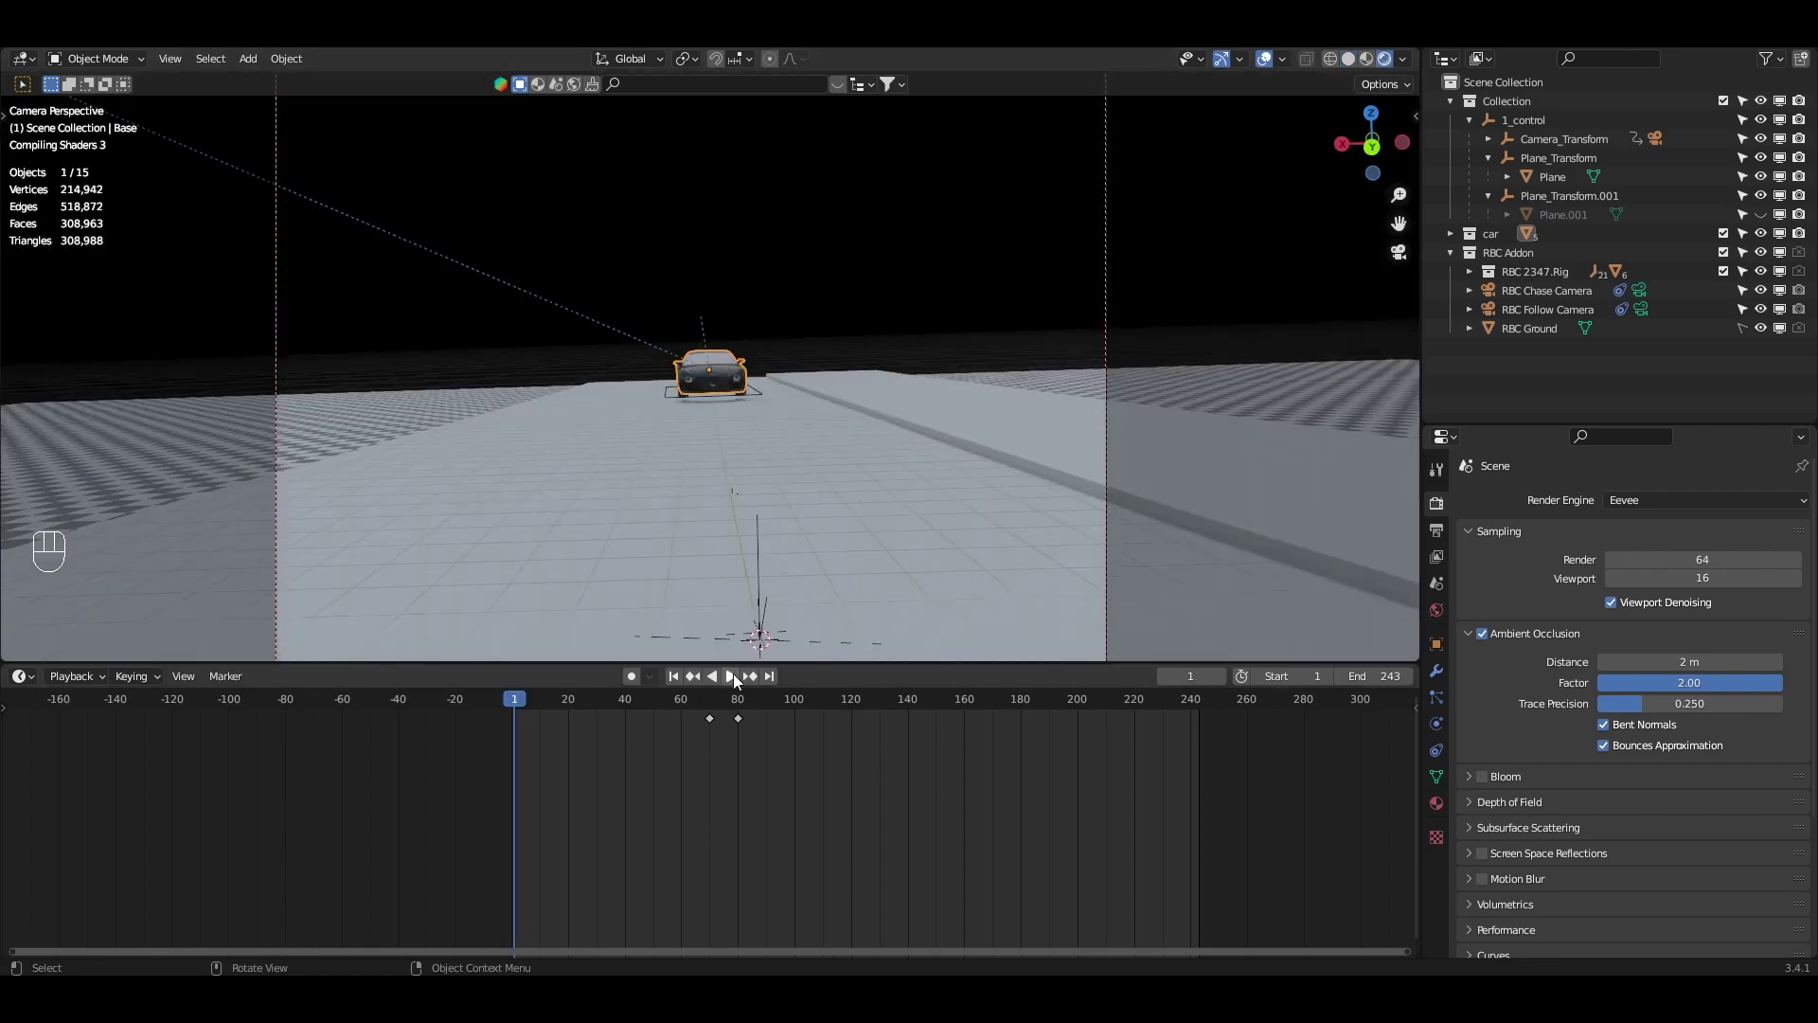
{"action": "left_click", "coordinate": [731, 675]}
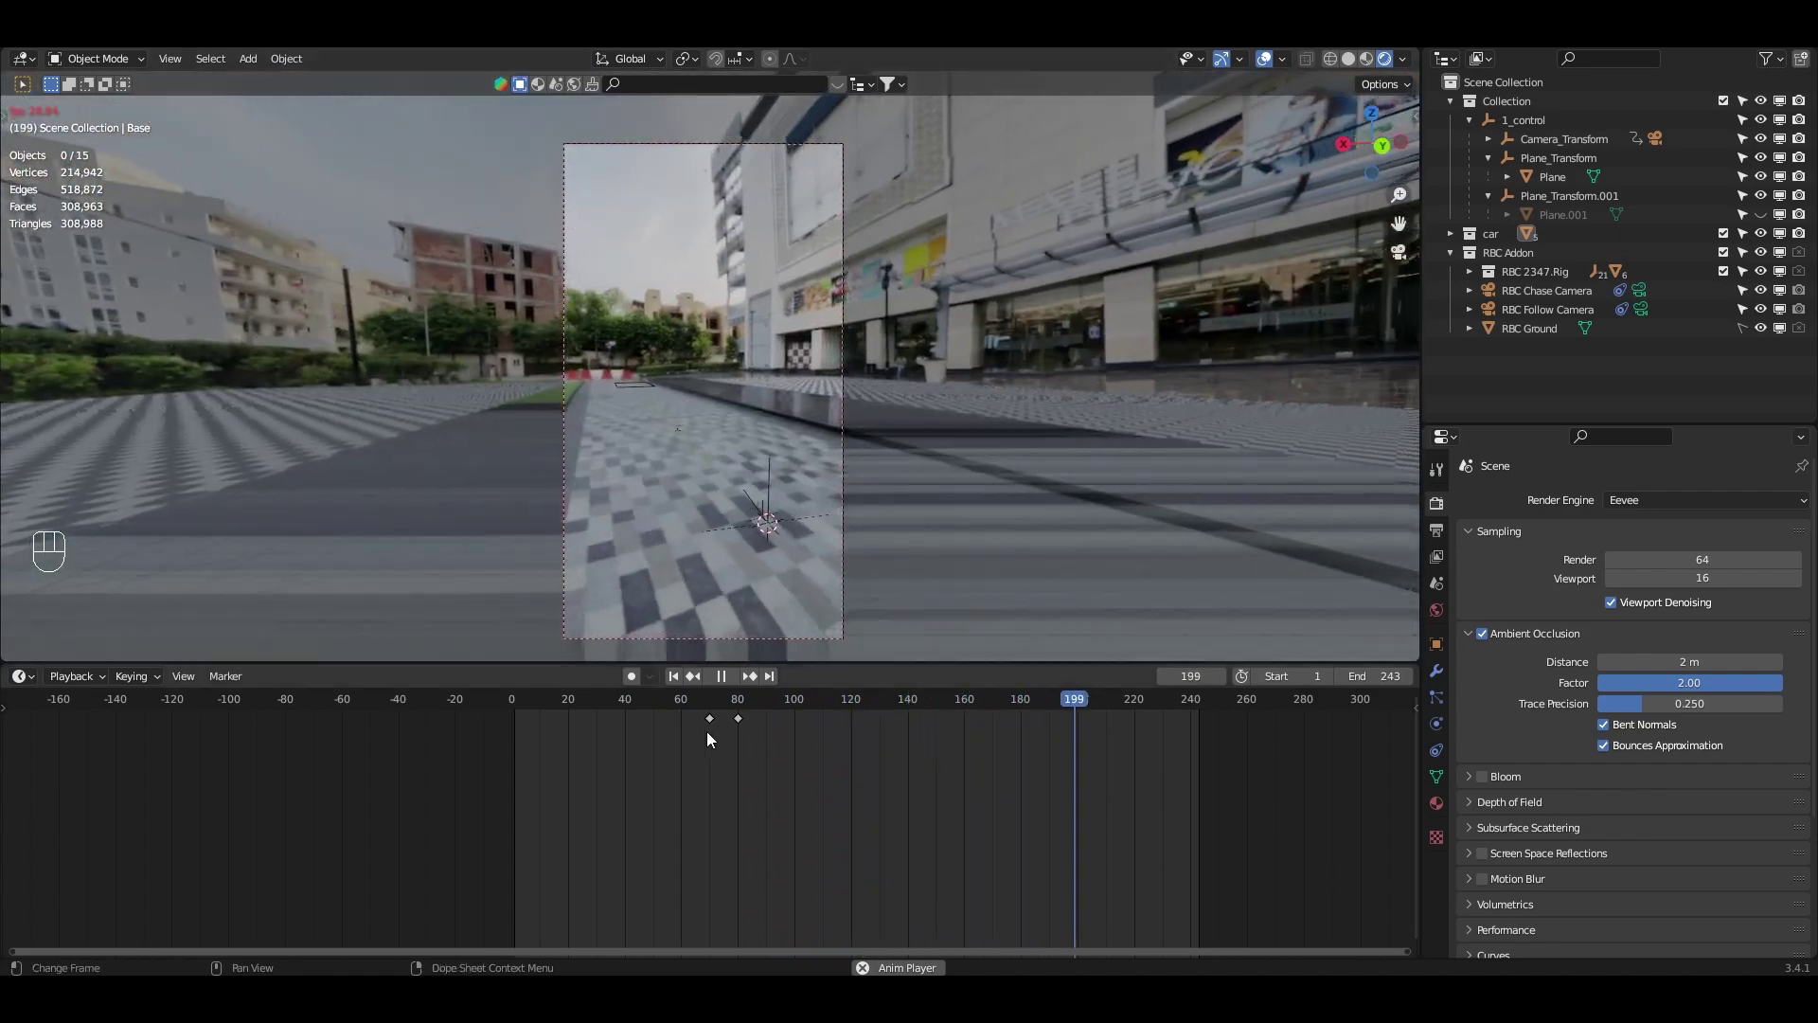
{"action": "left_click", "coordinate": [712, 729]}
{"action": "left_click_drag", "start_coordinate": [604, 702], "coordinate": [681, 739]}
{"action": "key", "text": "space"}
- Switch the render engine back to Cycles and view the car in the camera frame at frame 115
{"action": "left_click", "coordinate": [1614, 499]}
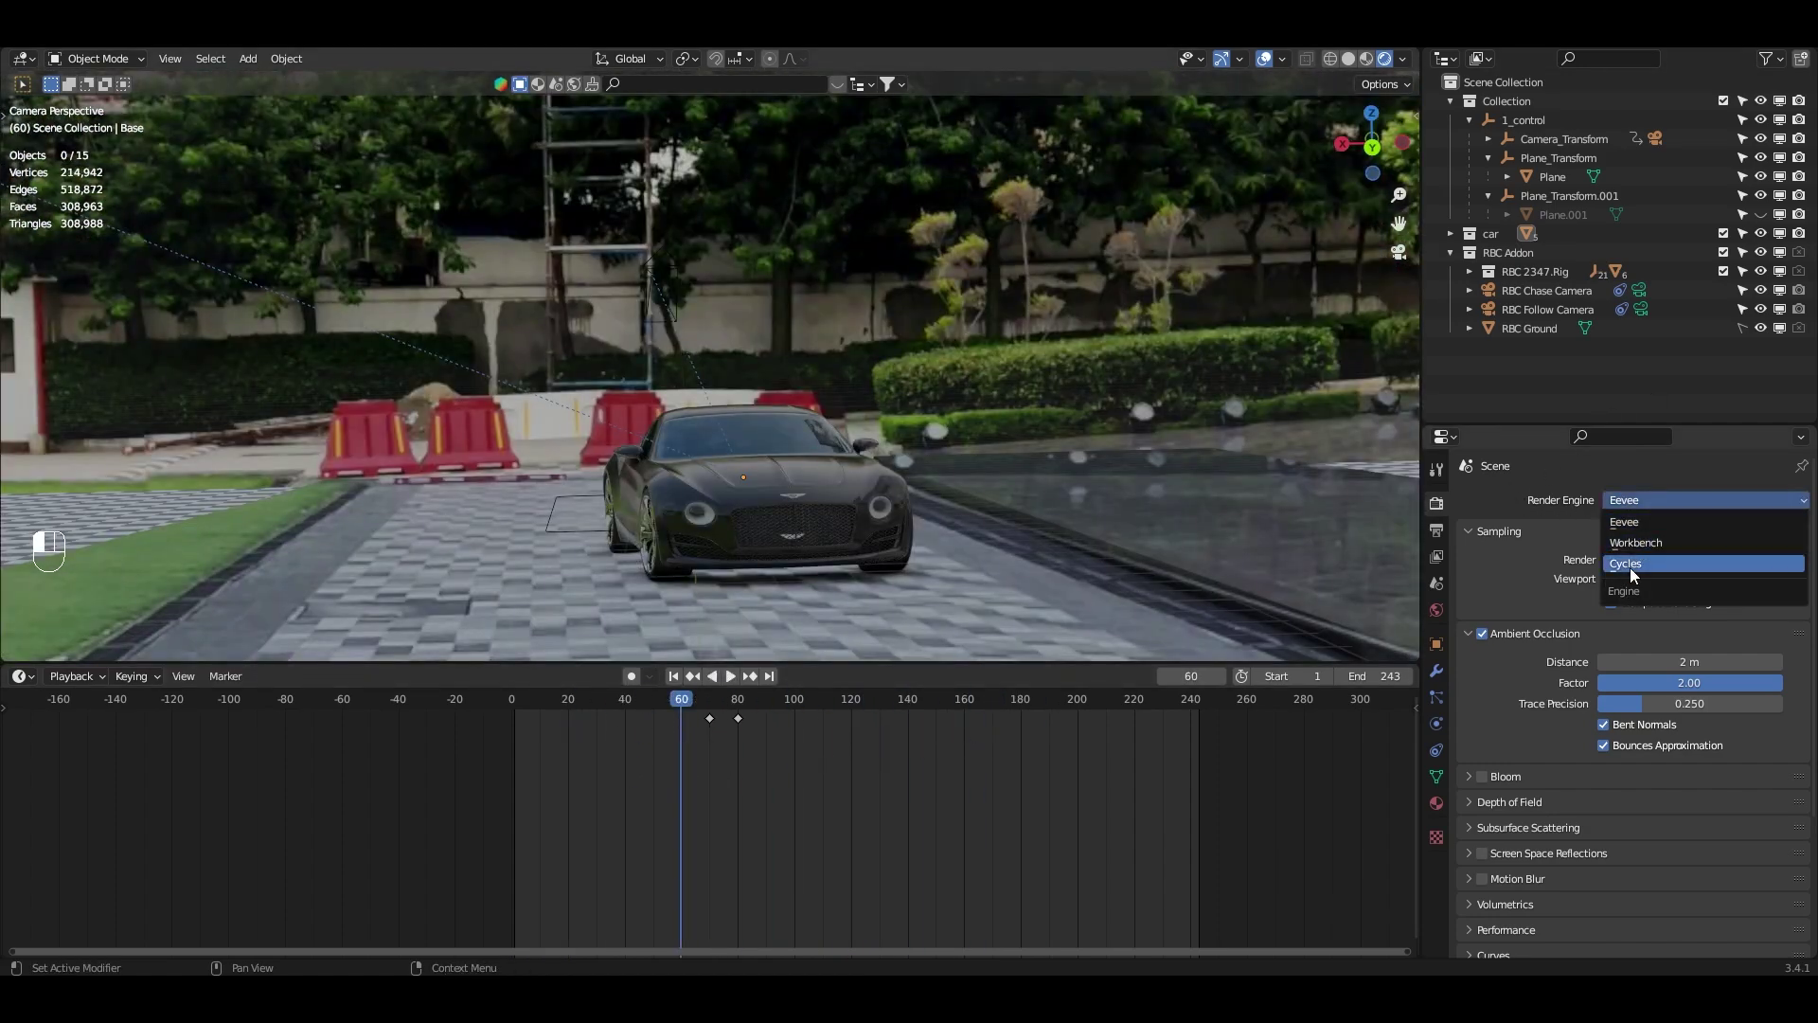
{"action": "left_click", "coordinate": [1629, 564]}
{"action": "left_click", "coordinate": [835, 710]}
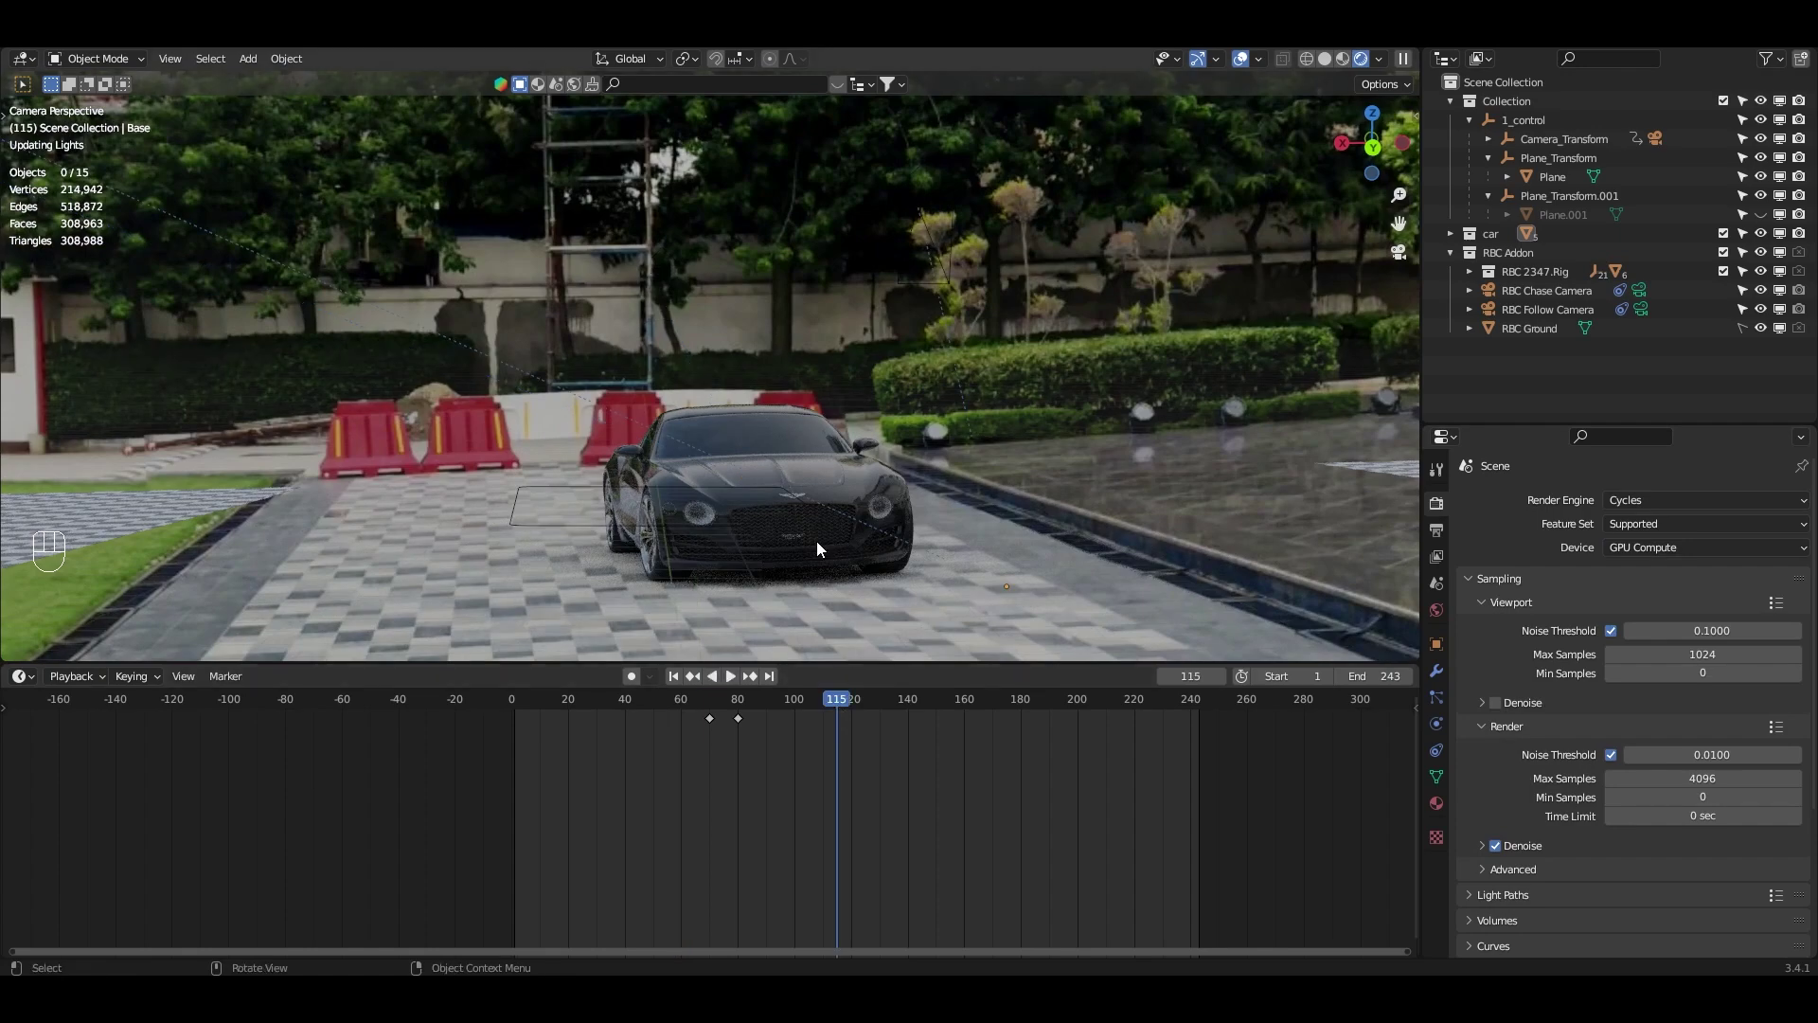
{"action": "scroll", "coordinate": [820, 532], "scroll_direction": "down", "scroll_amount": 3}
{"action": "scroll", "coordinate": [820, 531], "scroll_direction": "down", "scroll_amount": 2}
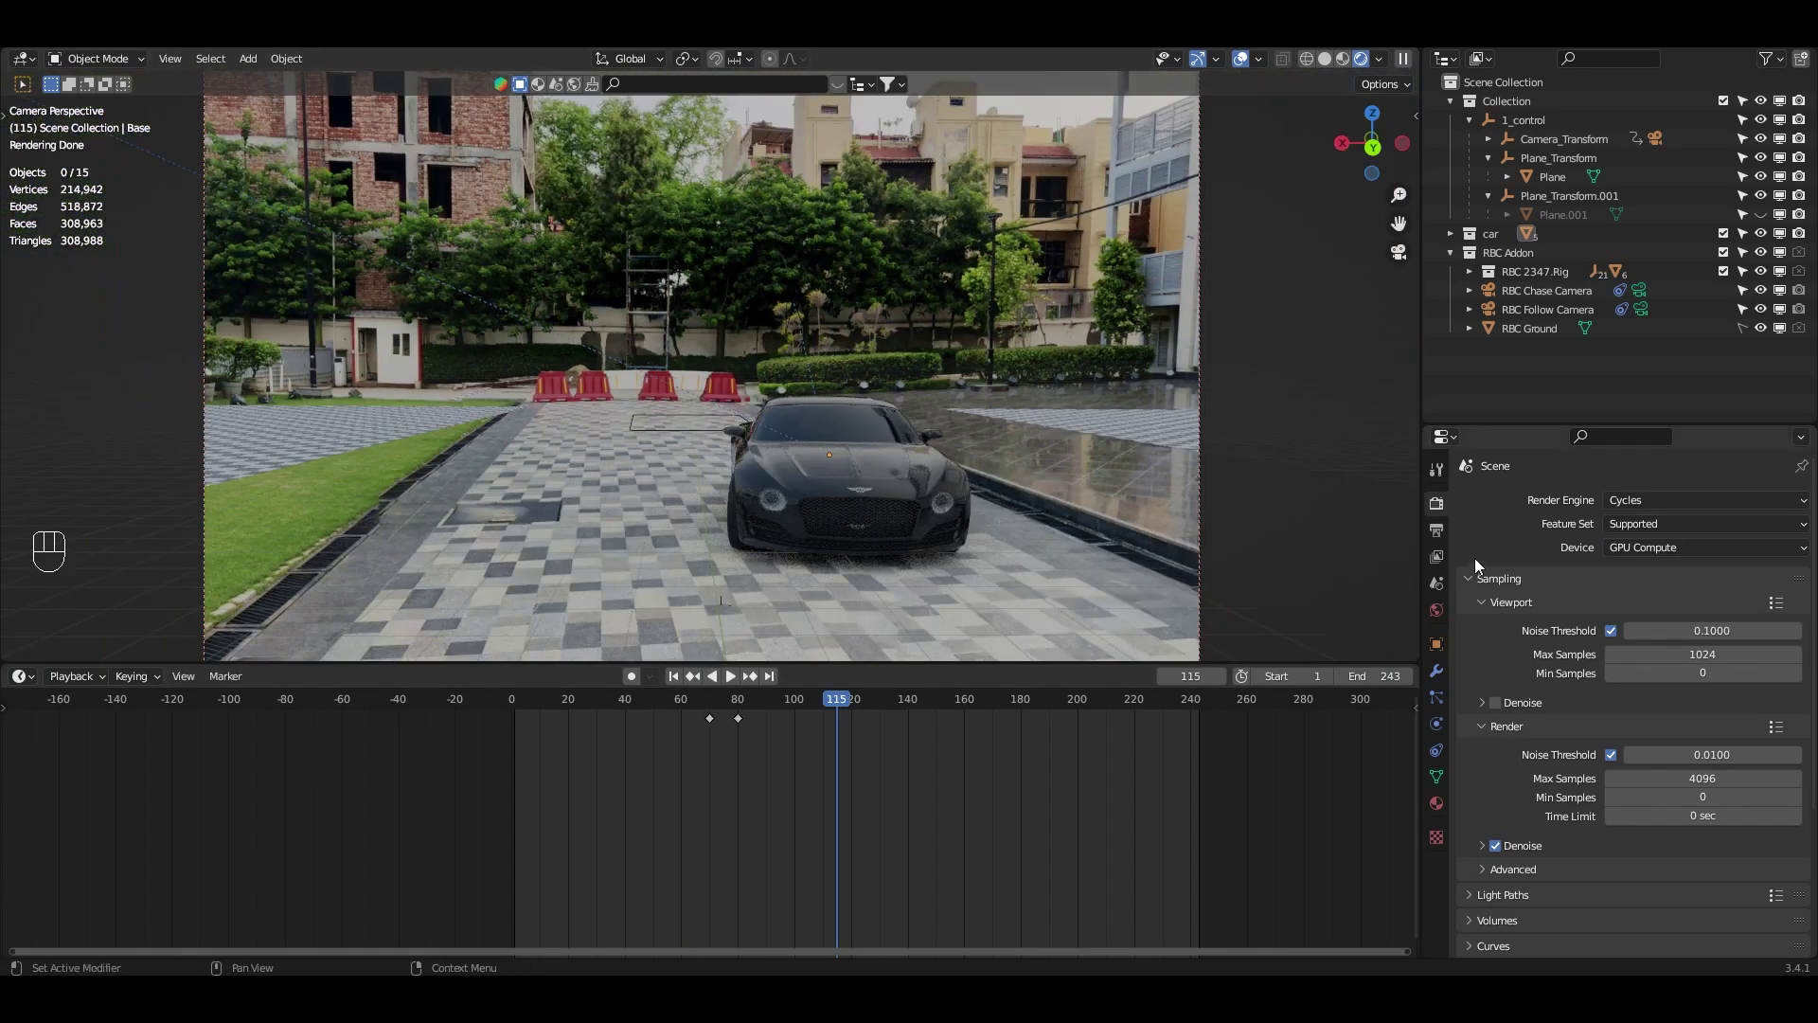
- Save the file and set the Cycles render Max Samples to 256
{"action": "left_click", "coordinate": [1438, 531]}
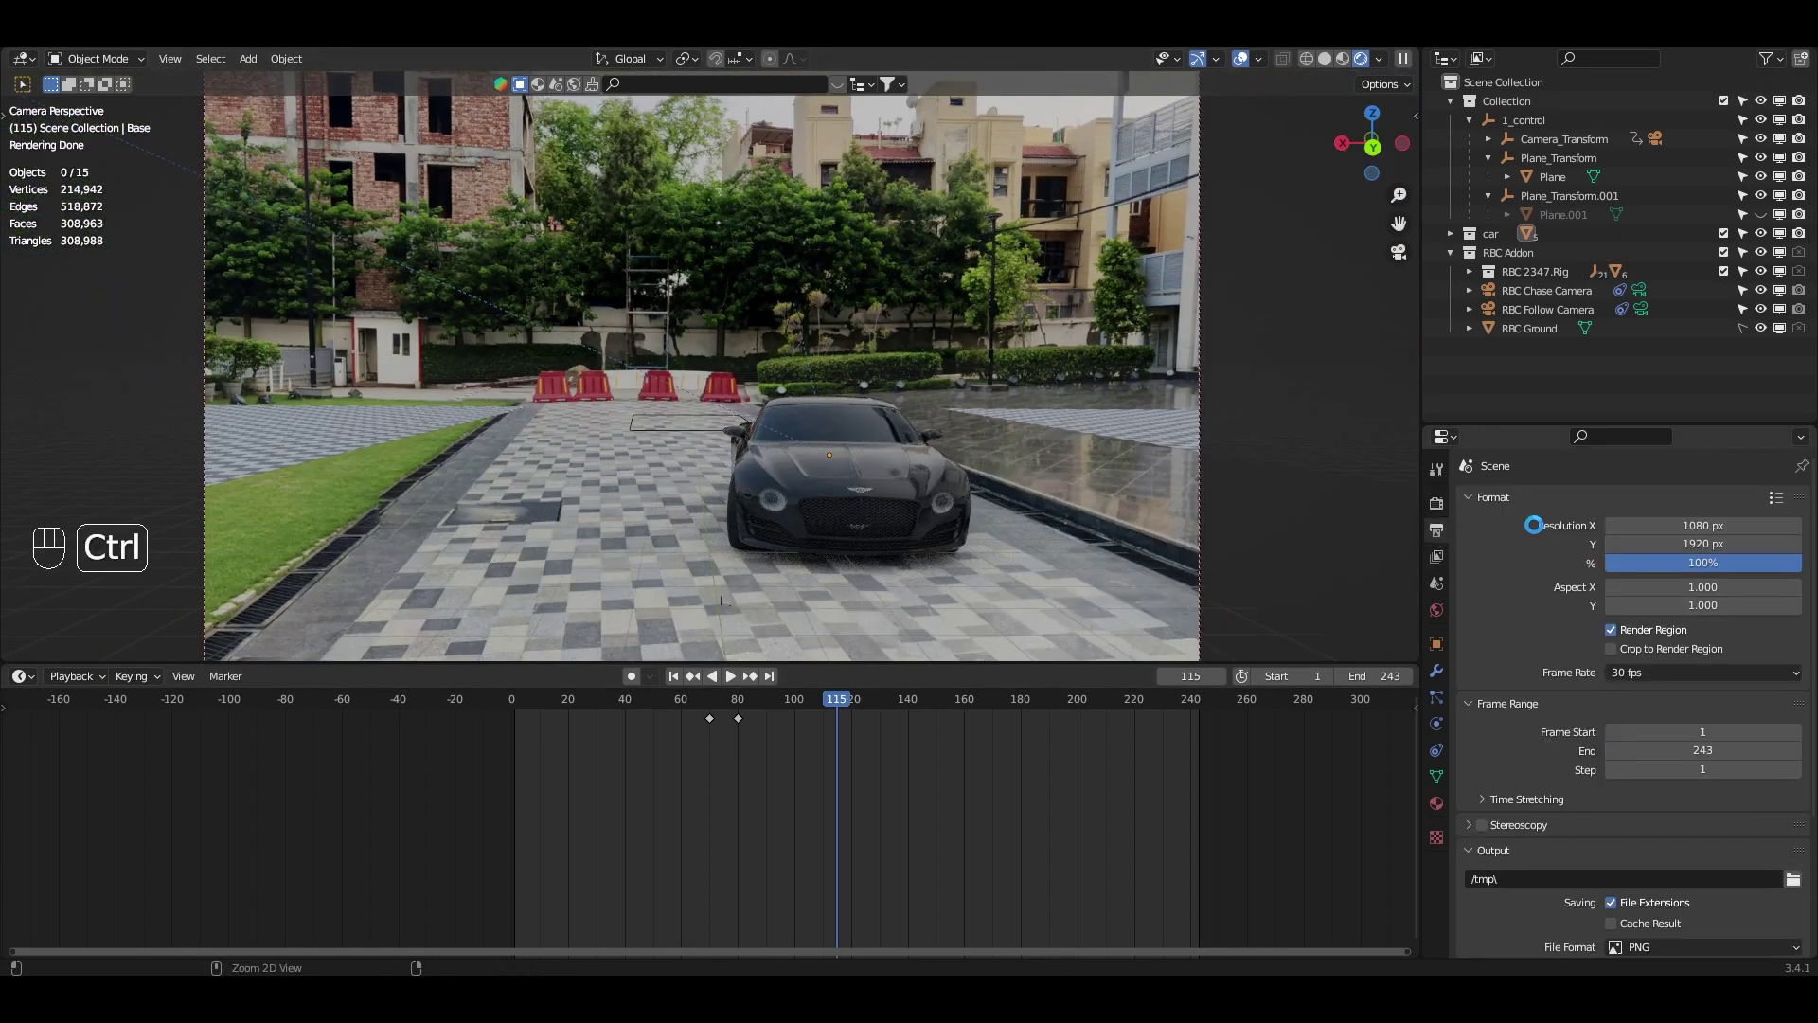
{"action": "key", "text": "ctrl+s"}
{"action": "left_click", "coordinate": [1435, 503]}
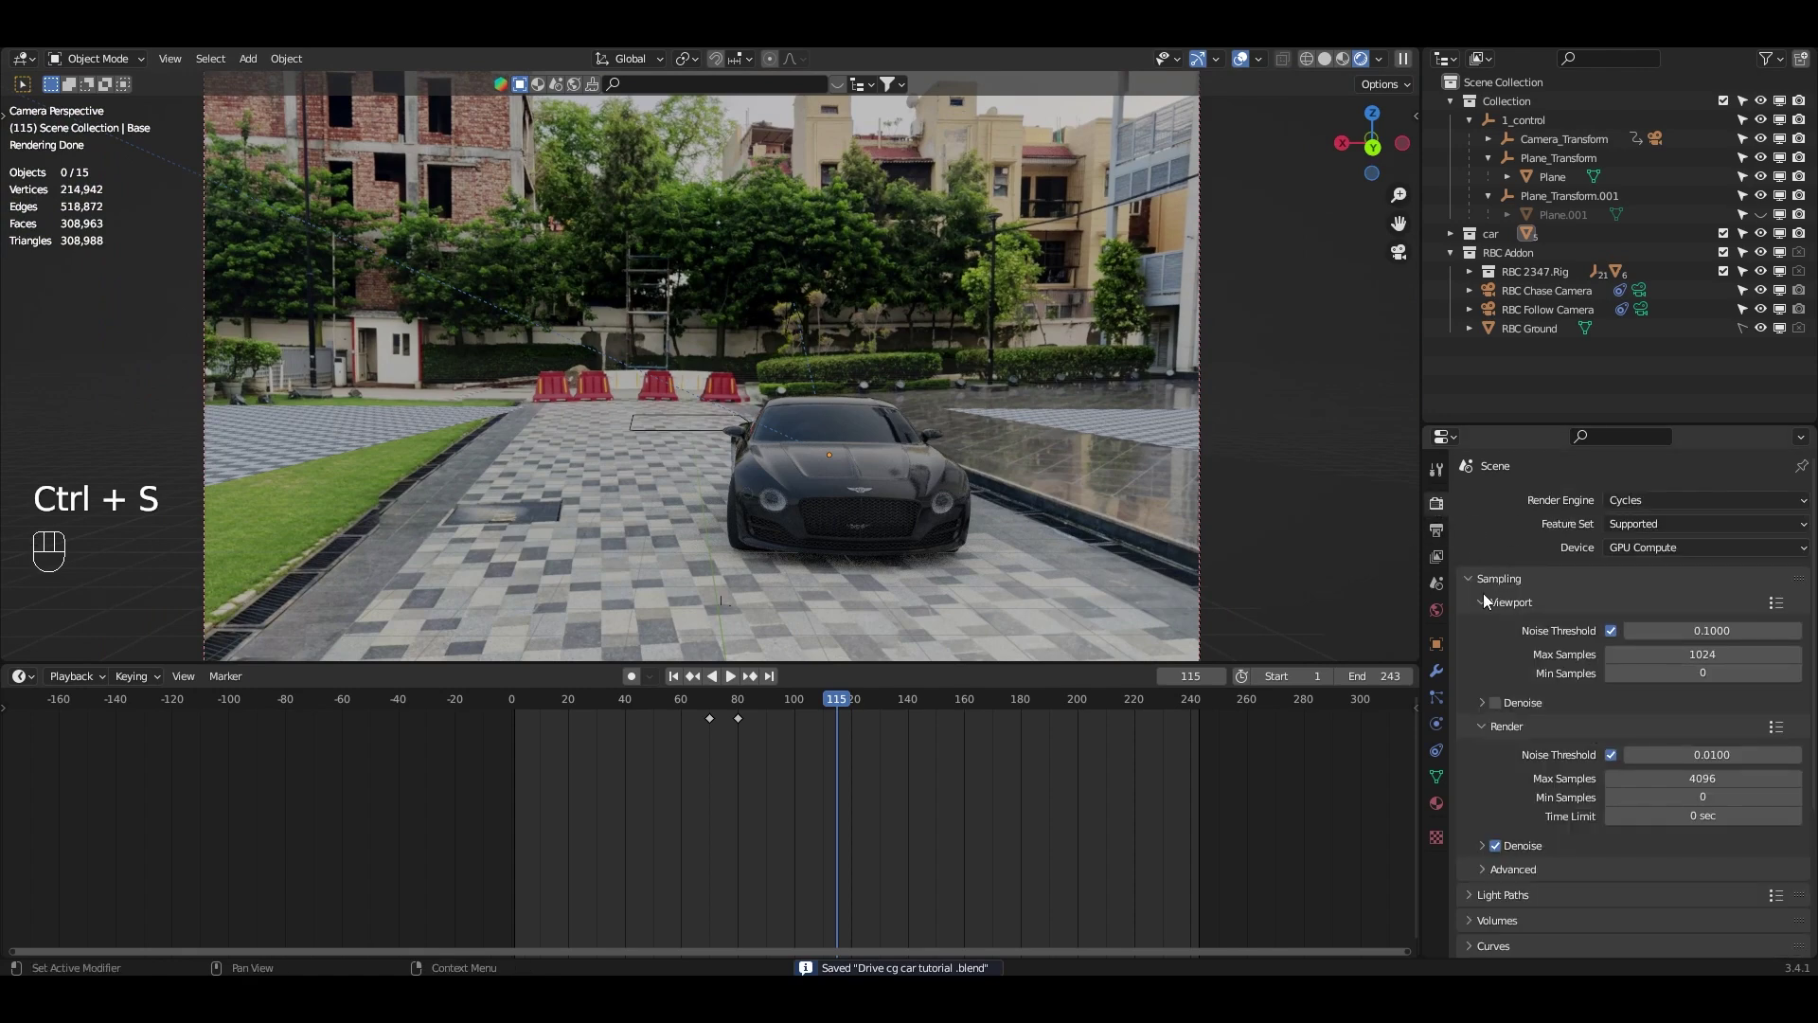
{"action": "scroll", "coordinate": [1503, 734], "scroll_direction": "down", "scroll_amount": 3}
{"action": "left_click", "coordinate": [1659, 664]}
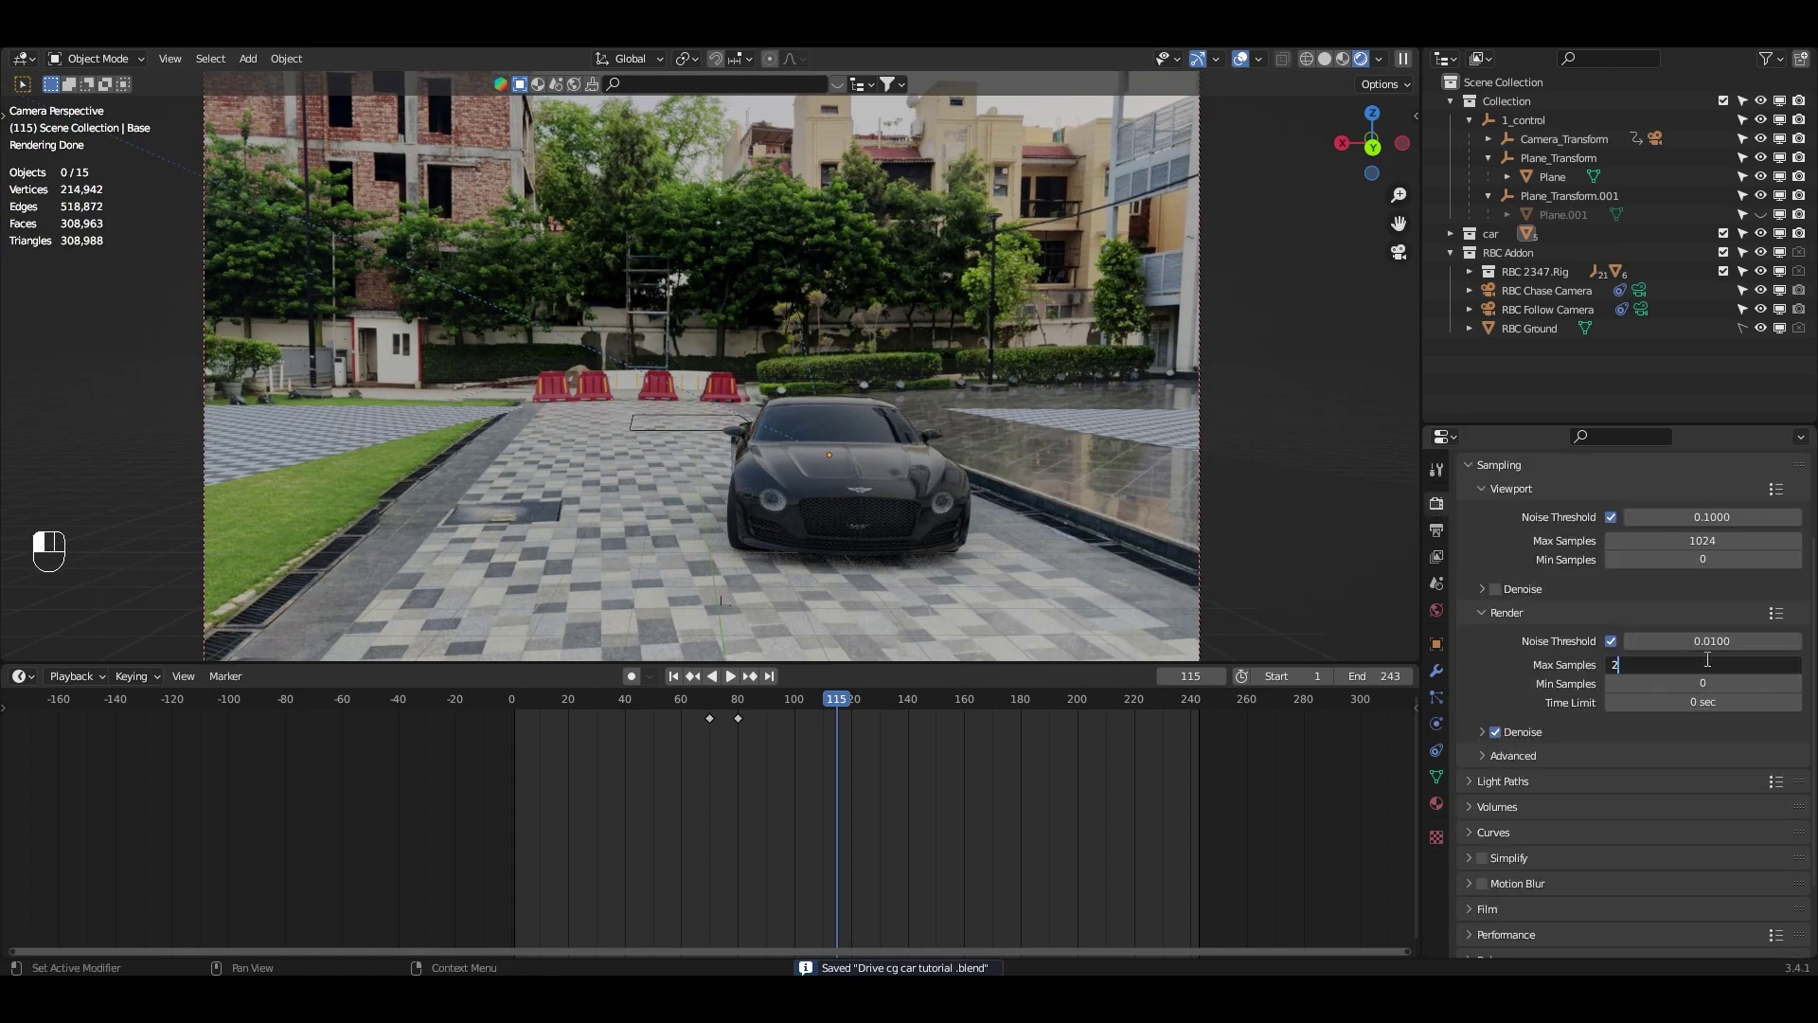
{"action": "key", "text": "Return"}
- Review the Cycles light path bounces, clamping and caustics settings
{"action": "left_click", "coordinate": [1530, 780]}
{"action": "scroll", "coordinate": [1530, 780], "scroll_direction": "down", "scroll_amount": 3}
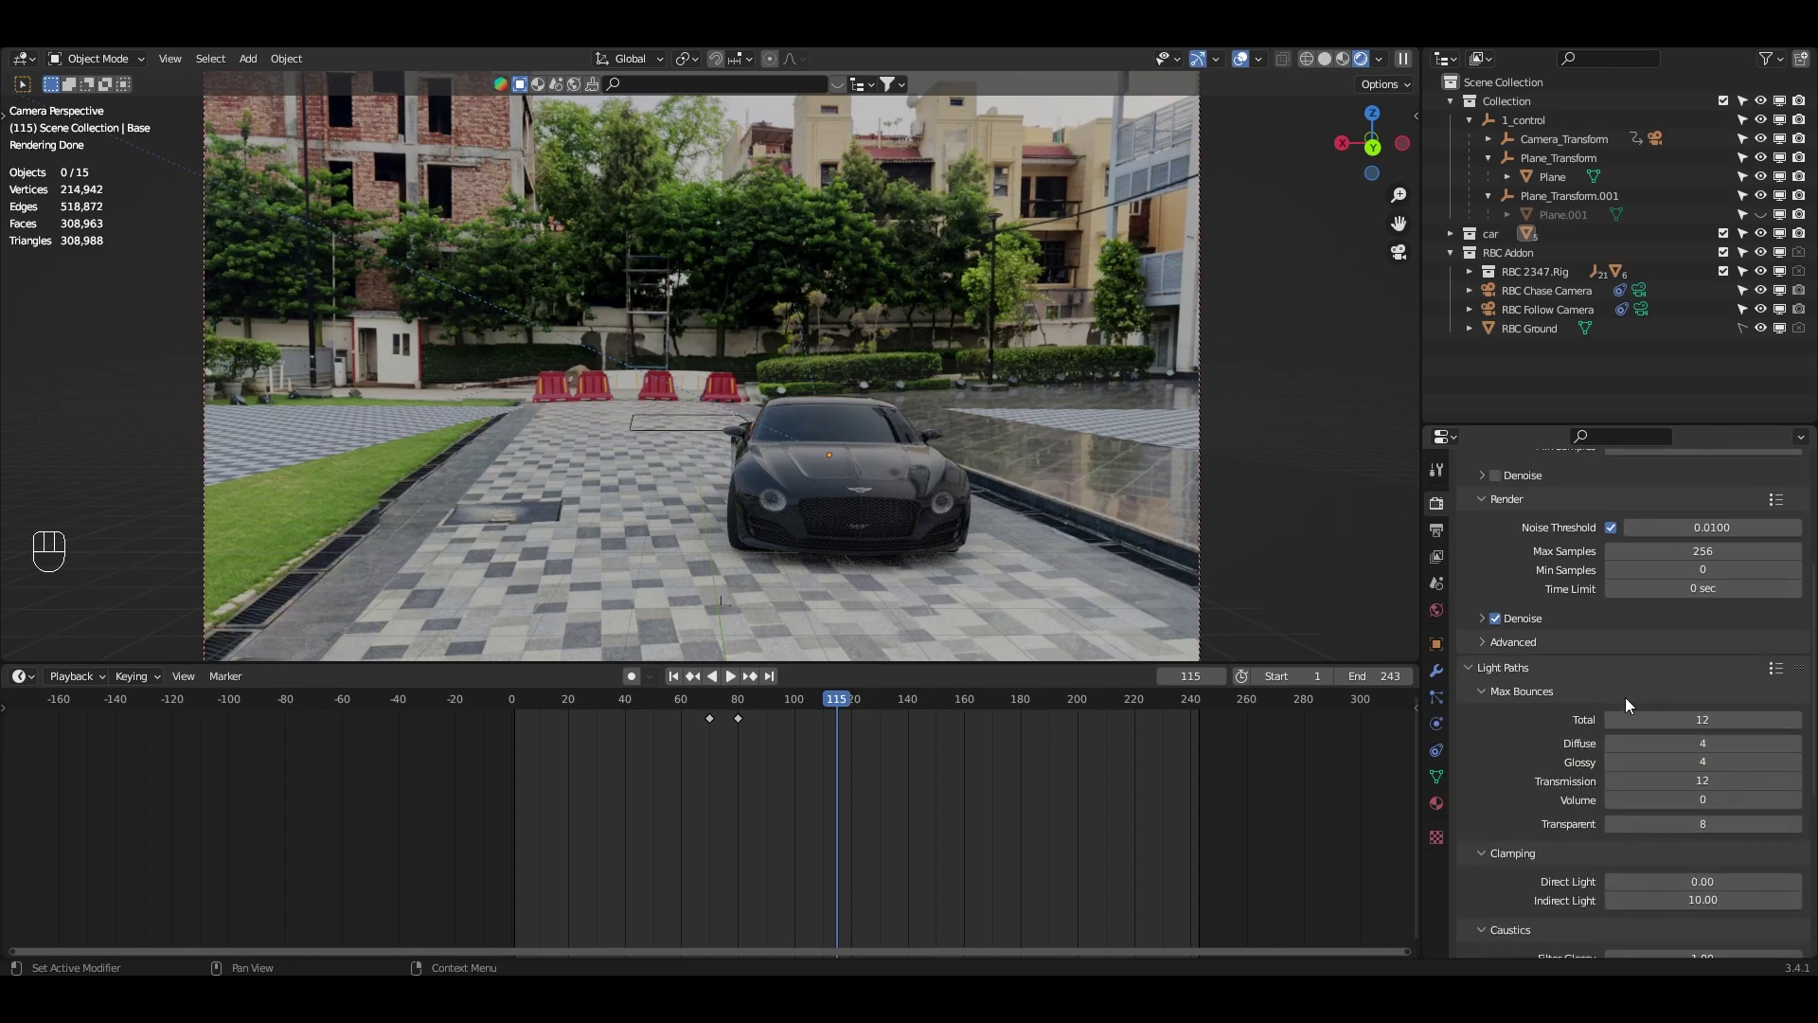
{"action": "scroll", "coordinate": [1621, 744], "scroll_direction": "down", "scroll_amount": 8}
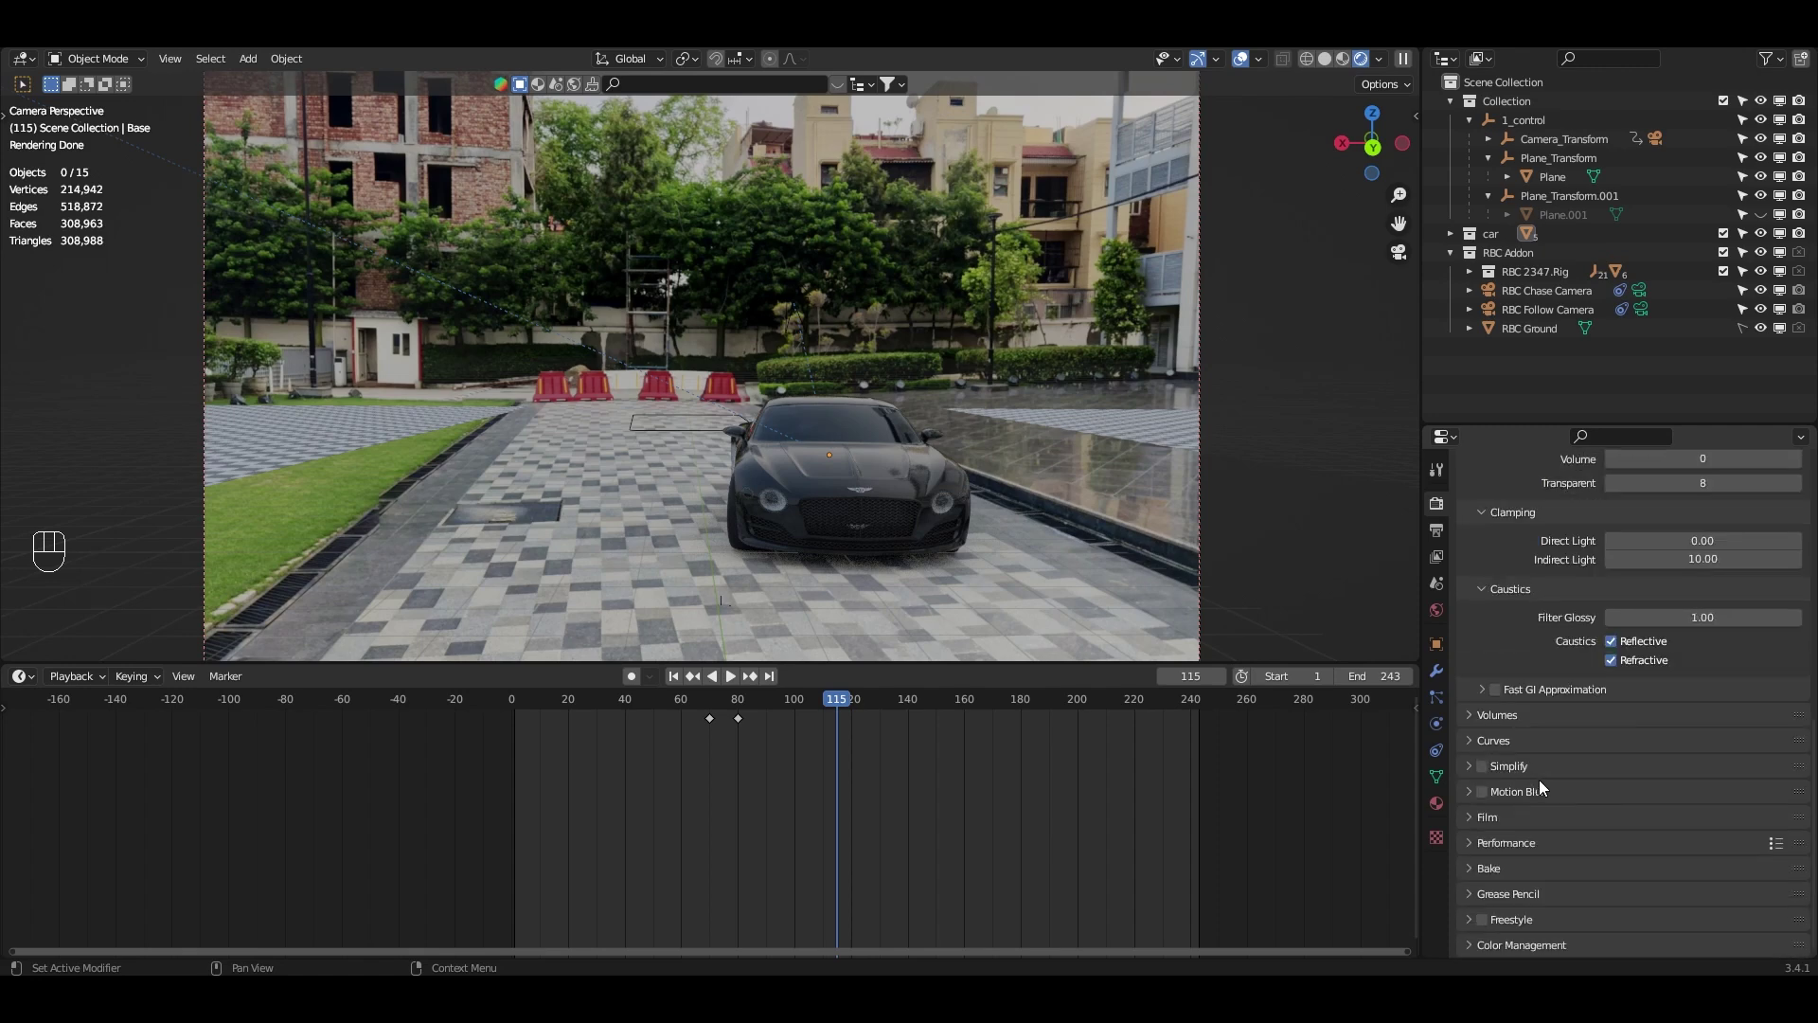
{"action": "scroll", "coordinate": [1537, 780], "scroll_direction": "up", "scroll_amount": 8}
- Review the output format and browse for the output folder, return to frame 1 and save the file
{"action": "left_click", "coordinate": [1436, 531]}
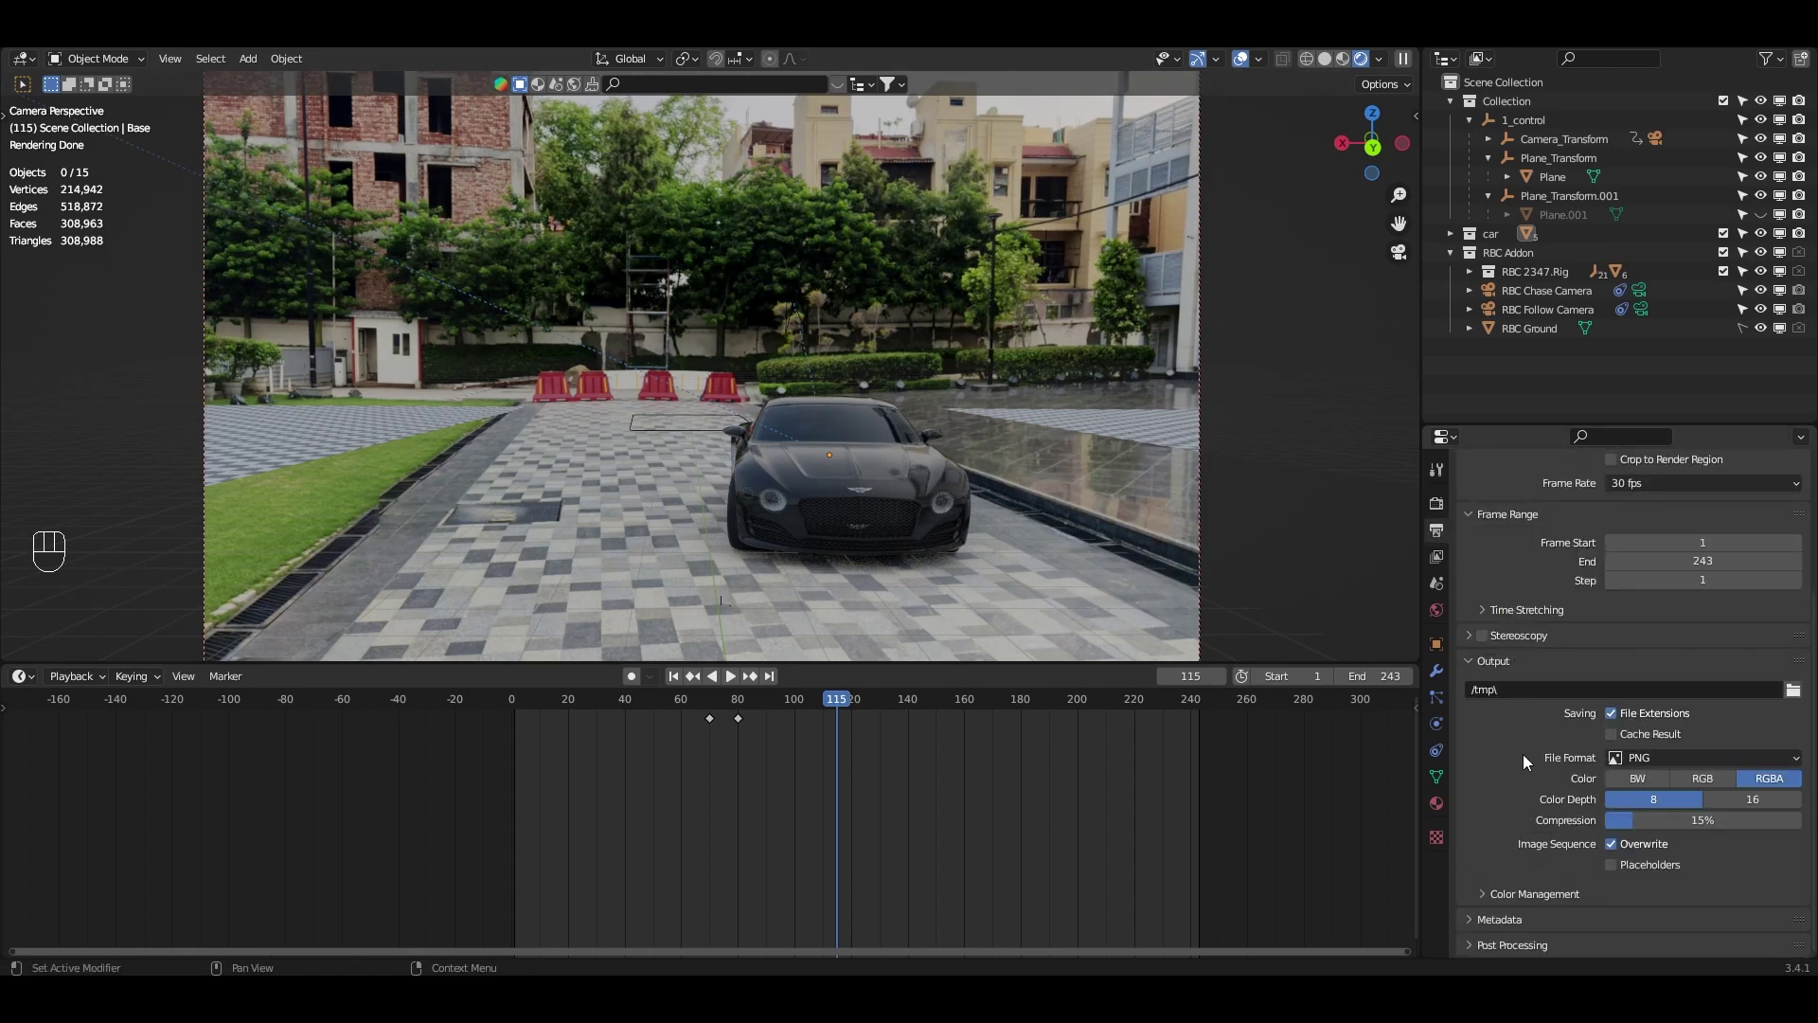
{"action": "left_click", "coordinate": [1793, 691]}
{"action": "left_click", "coordinate": [674, 676]}
{"action": "key", "text": "ctrl+s"}
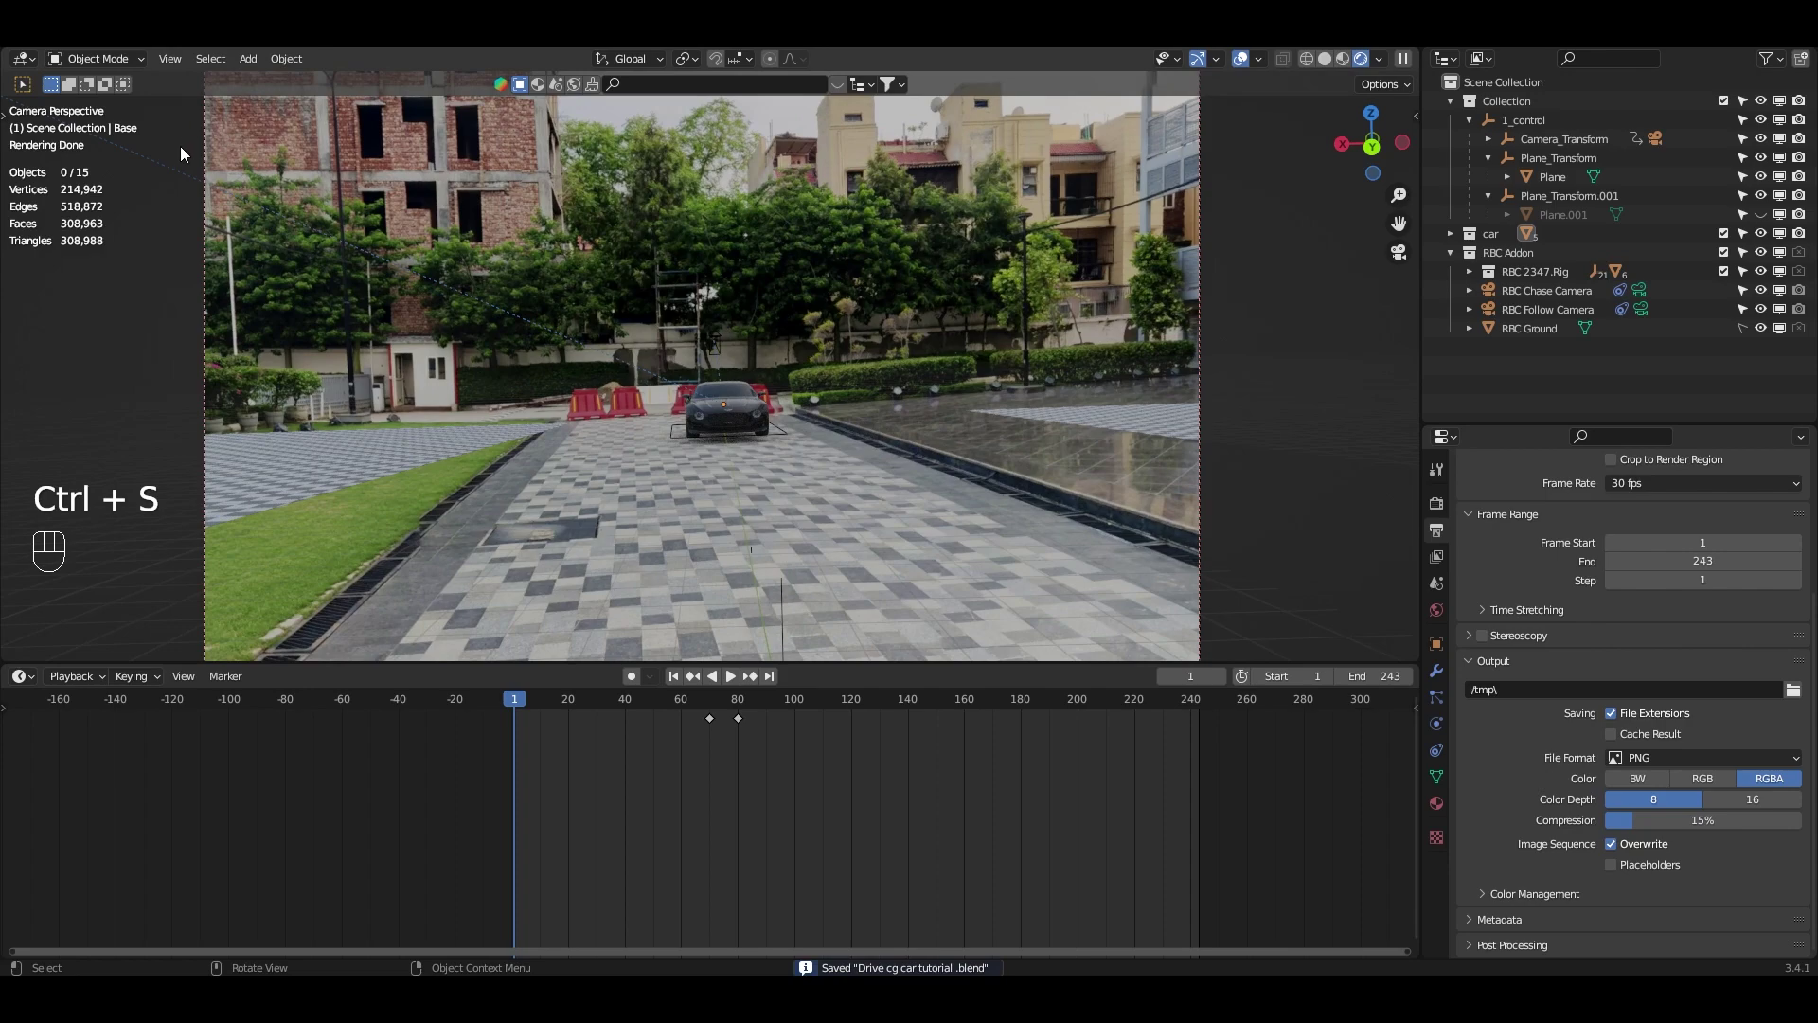